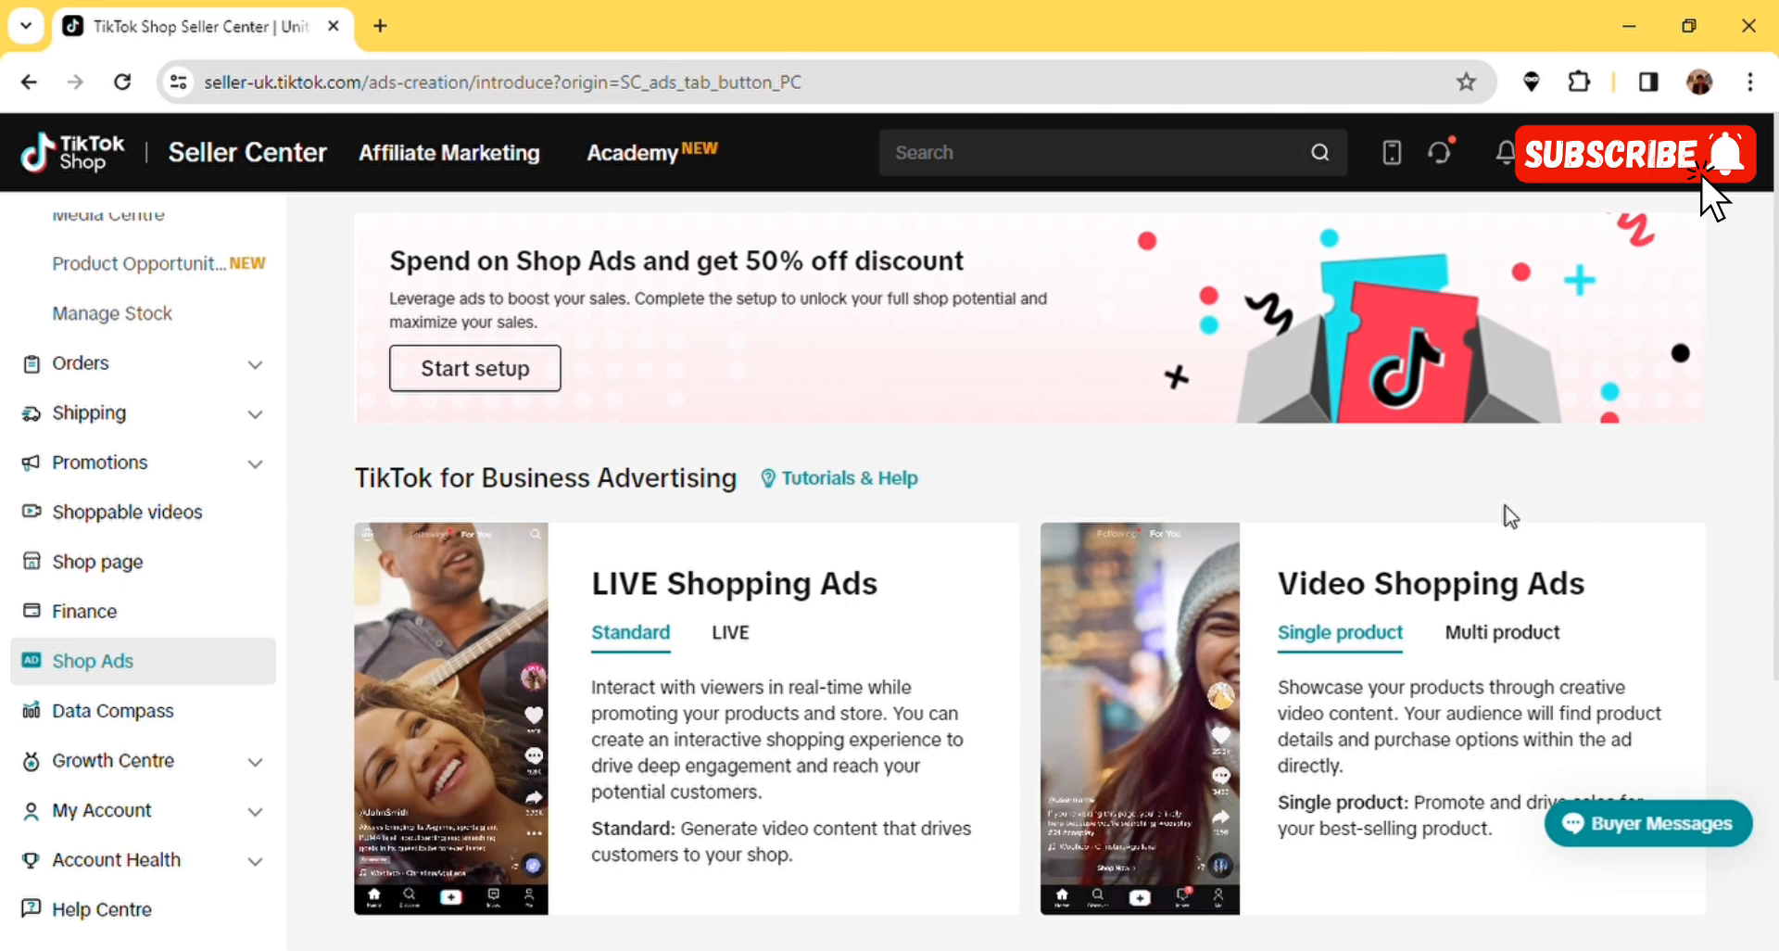
# - Review the three Shop Ads setup requirements under Get Started and begin the setup
pyautogui.scroll(-4, 1510, 516)
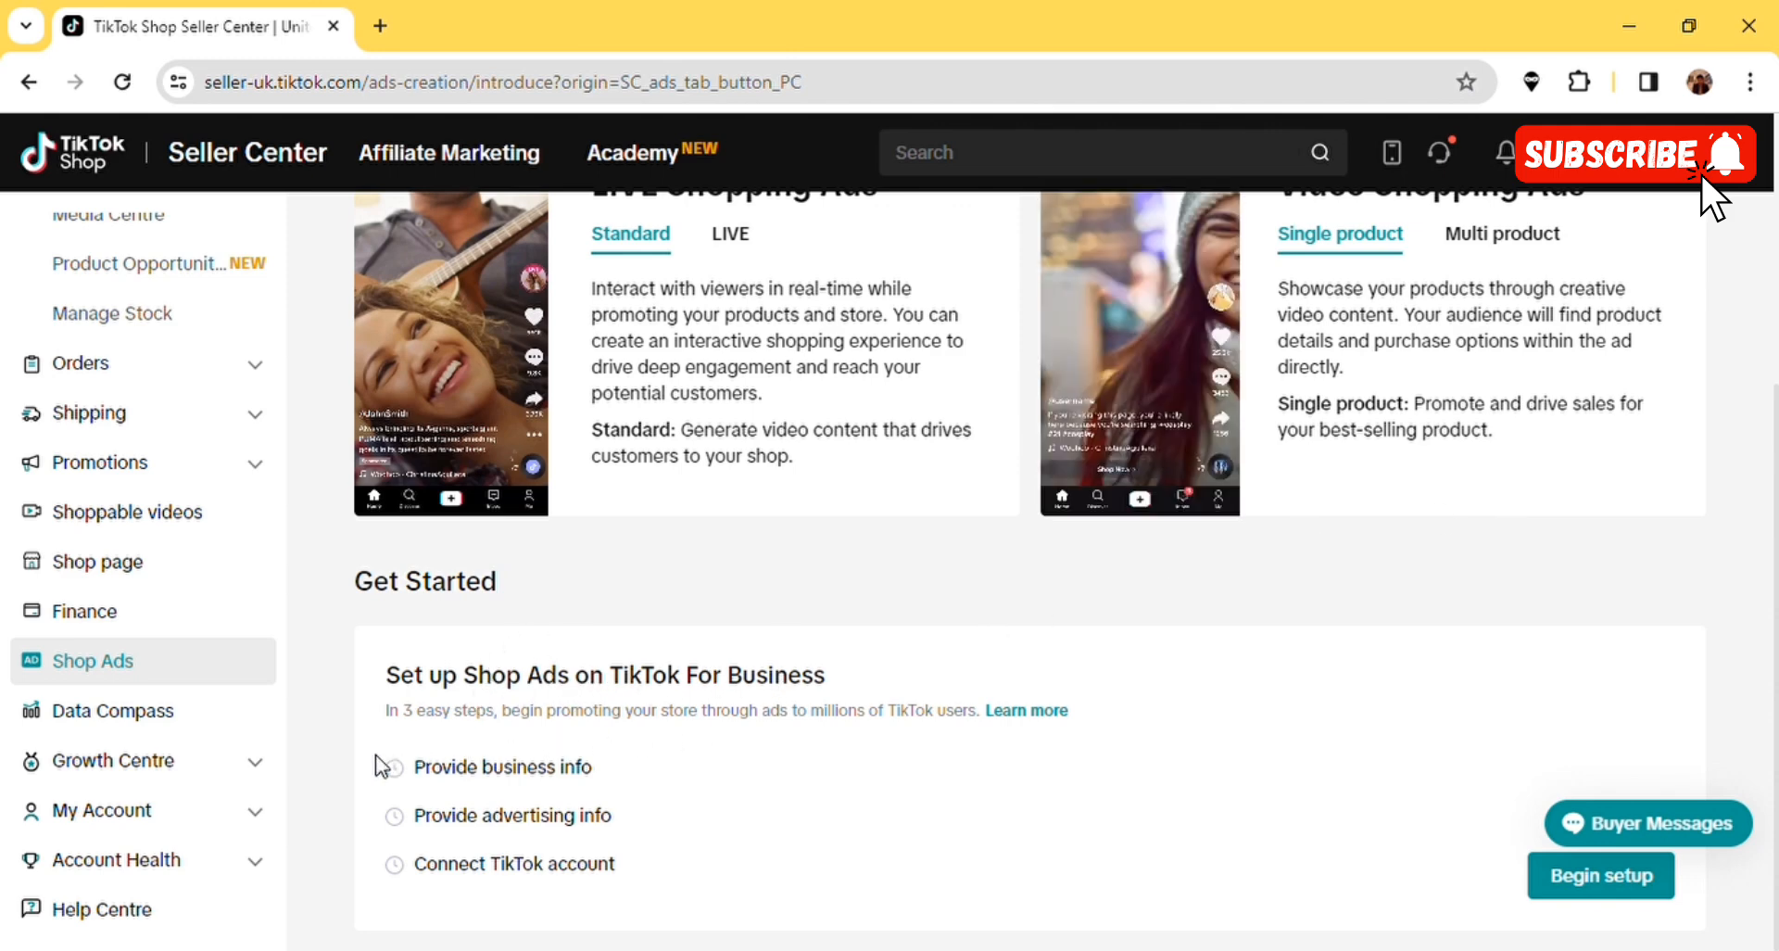
pyautogui.moveTo(389, 765); pyautogui.dragTo(677, 863)
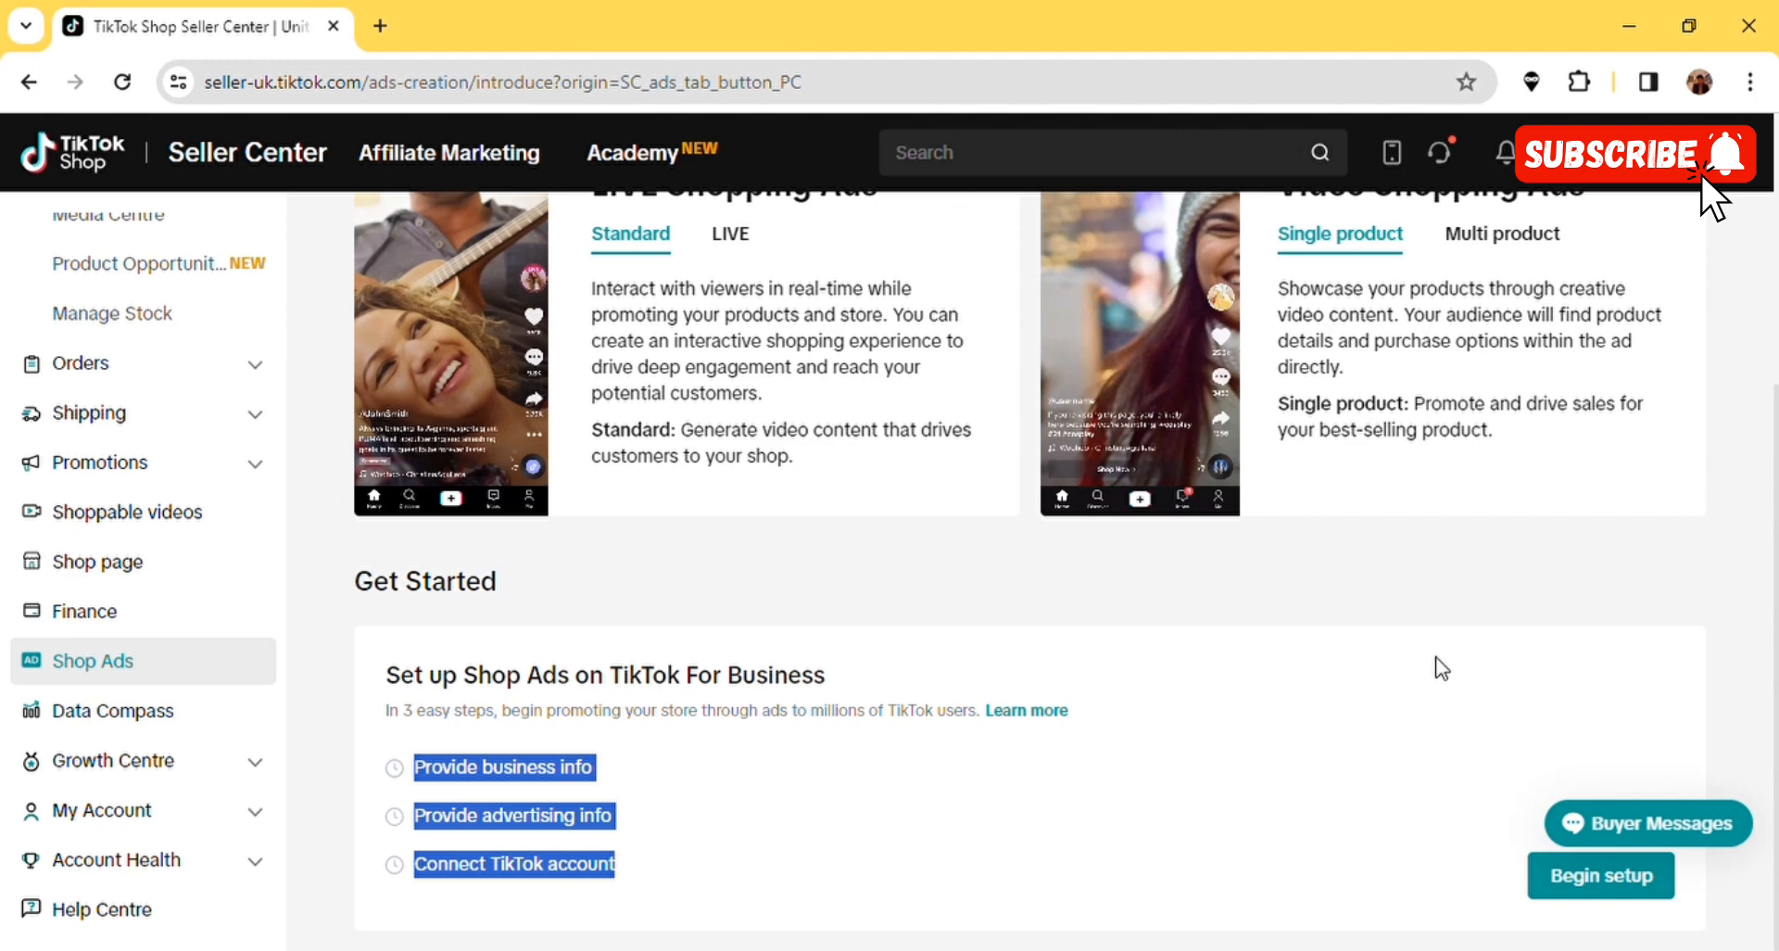
pyautogui.click(1506, 677)
pyautogui.click(1555, 878)
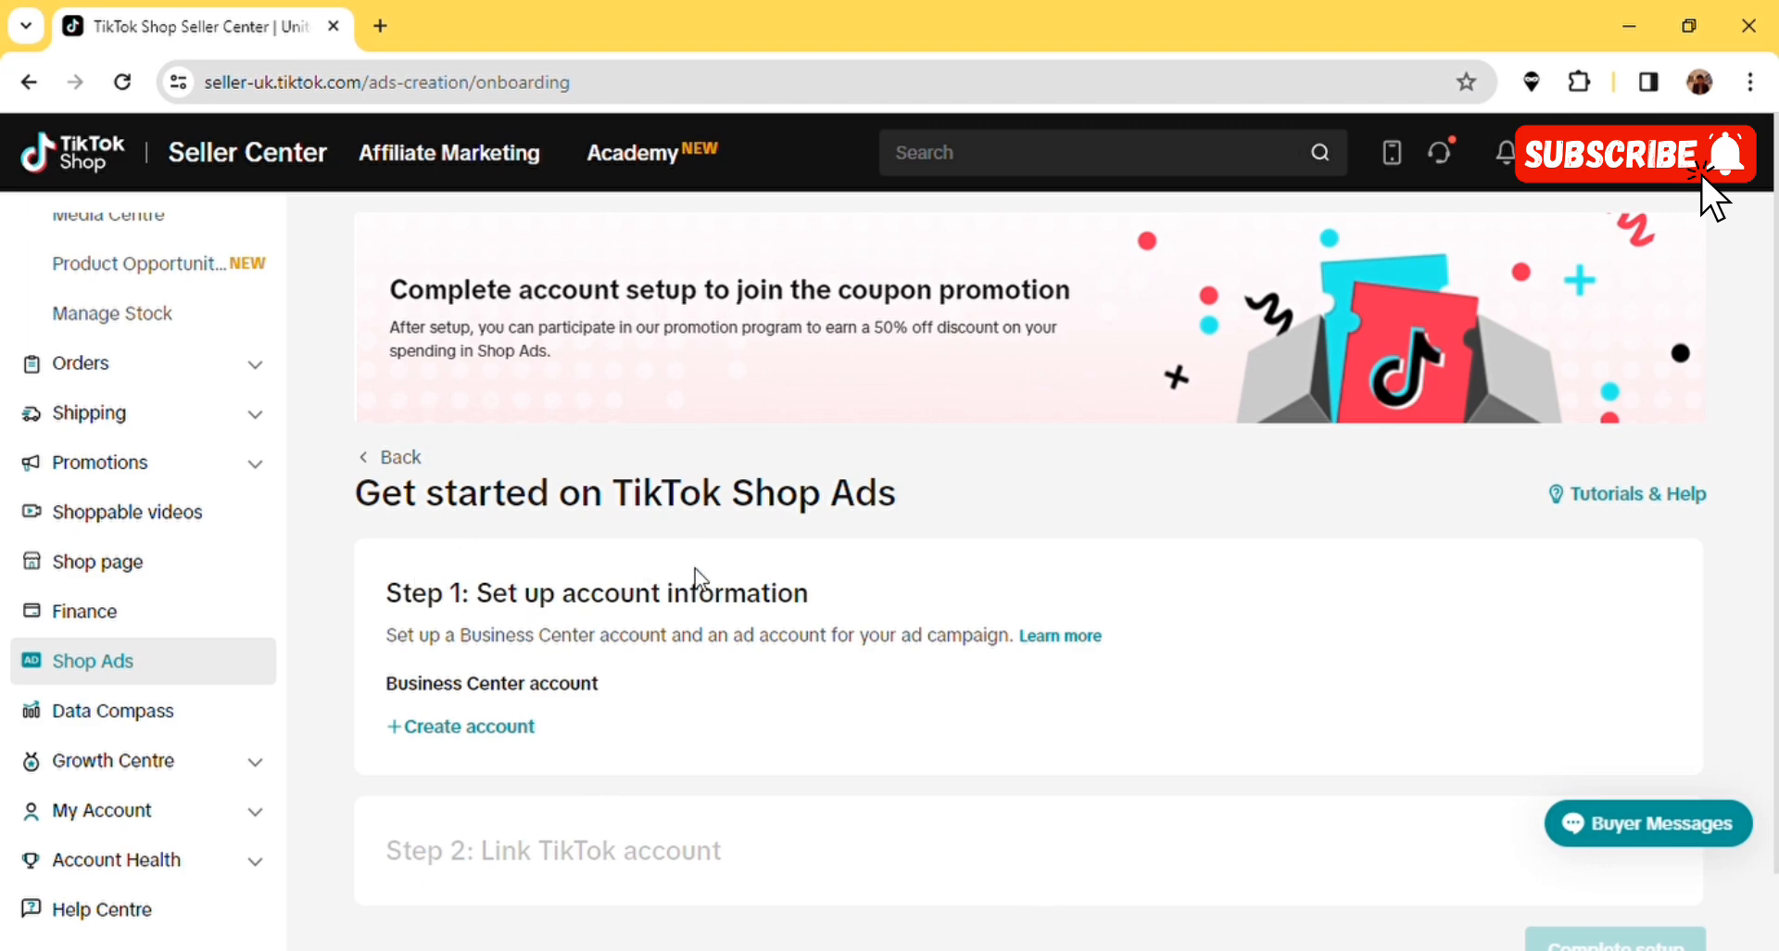
# - Create a Business Center account with a new ad account, agreeing to the TikTok commercial, advertising and payment terms
pyautogui.moveTo(387, 690); pyautogui.dragTo(619, 687)
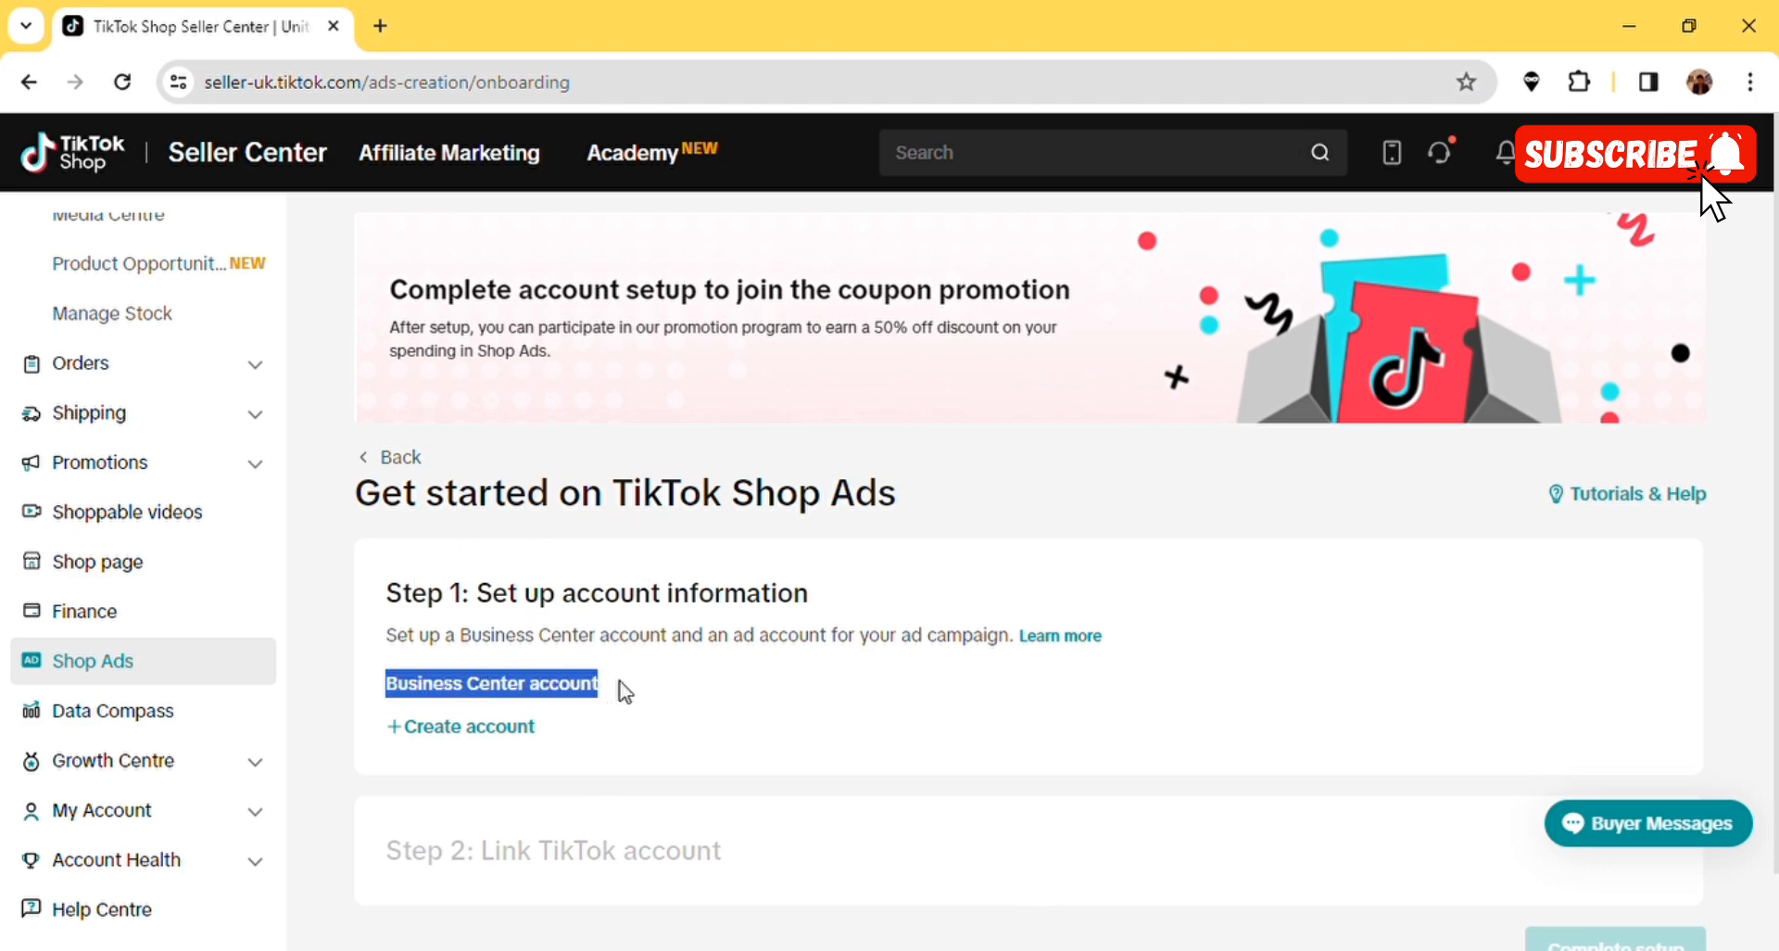
pyautogui.click(350, 702)
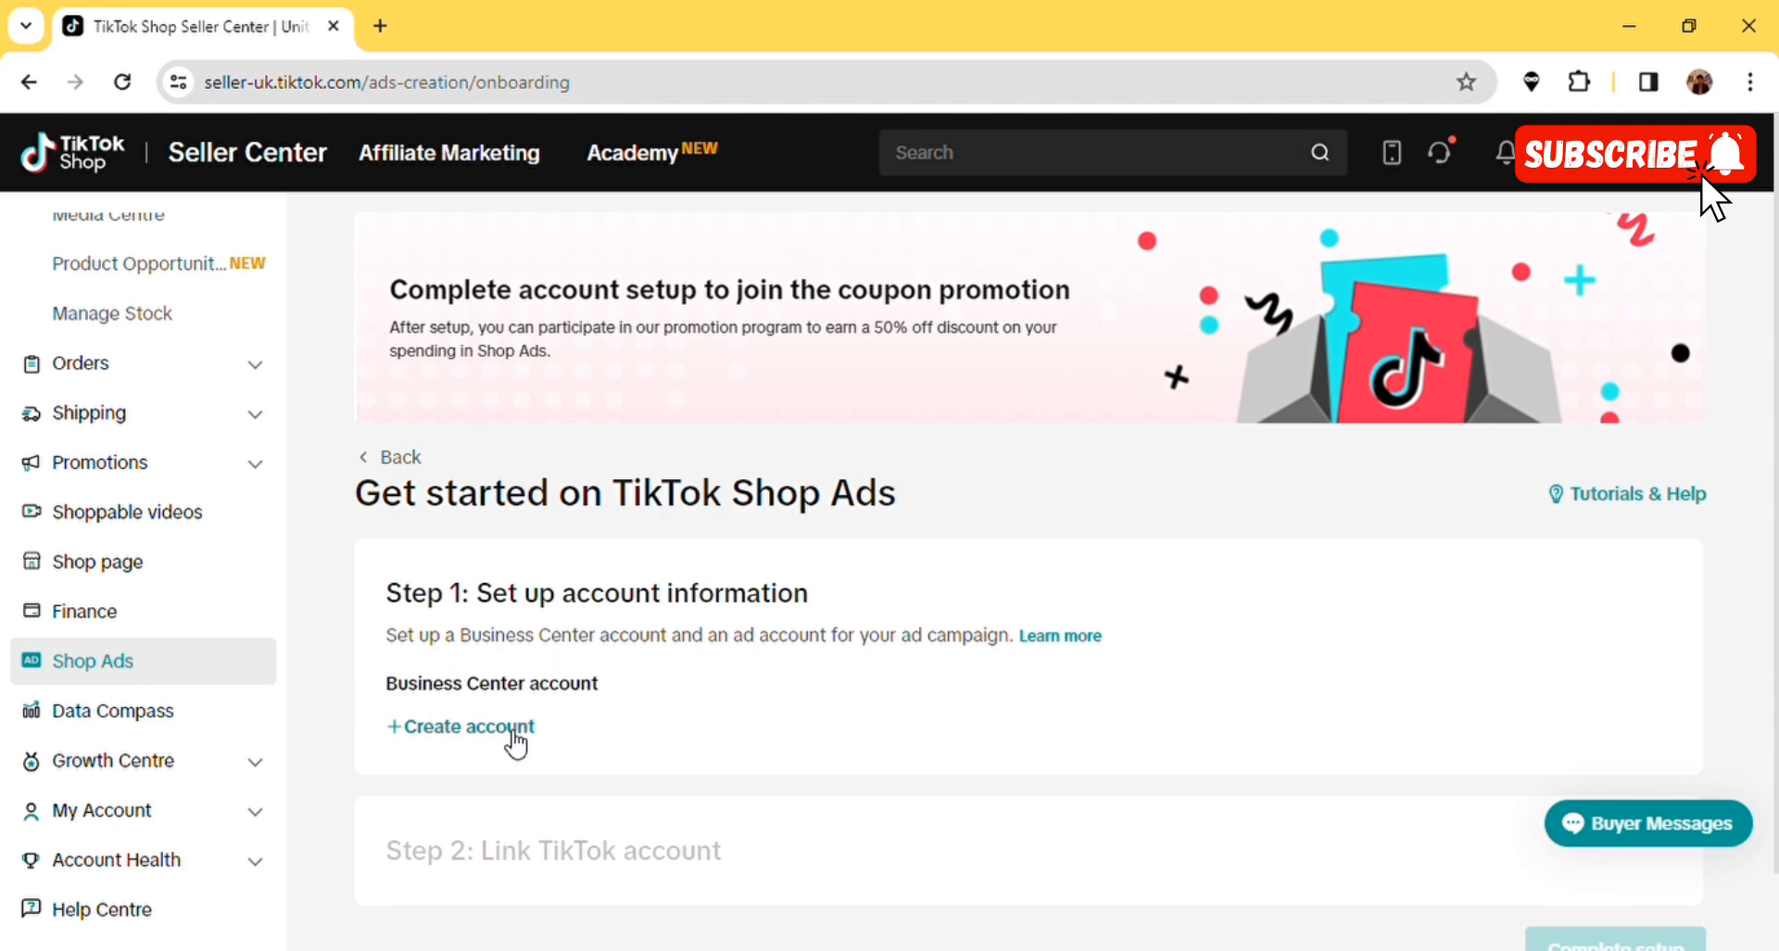
pyautogui.click(513, 732)
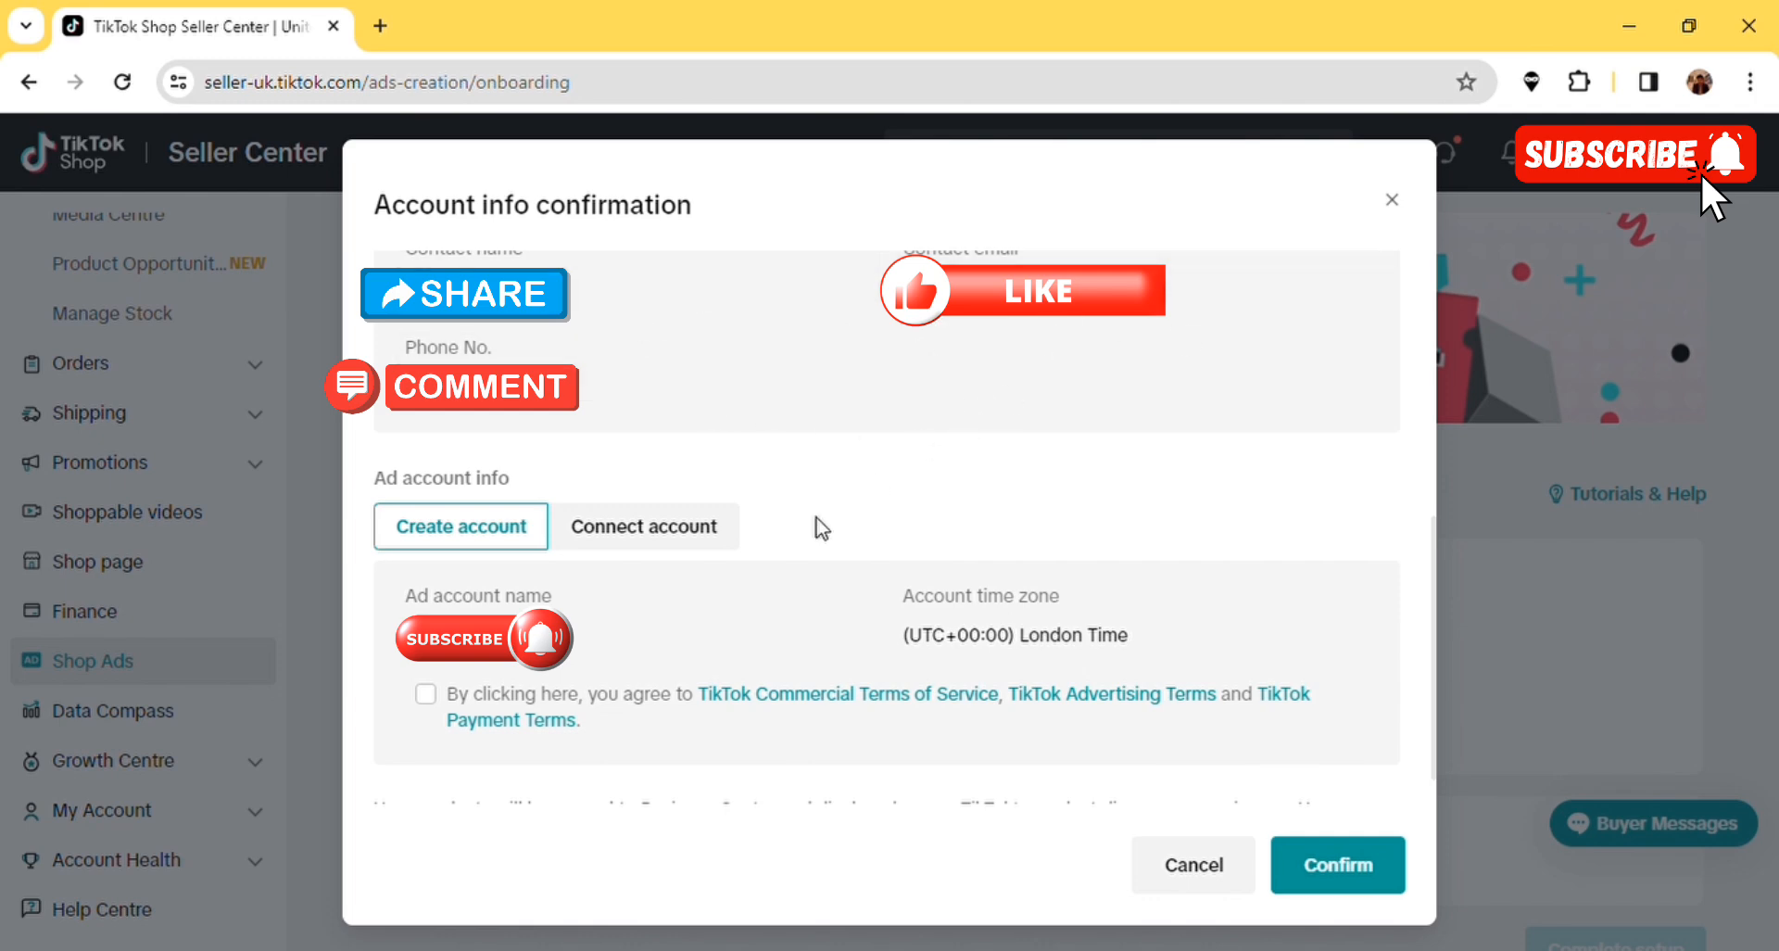
pyautogui.click(427, 696)
pyautogui.click(1339, 865)
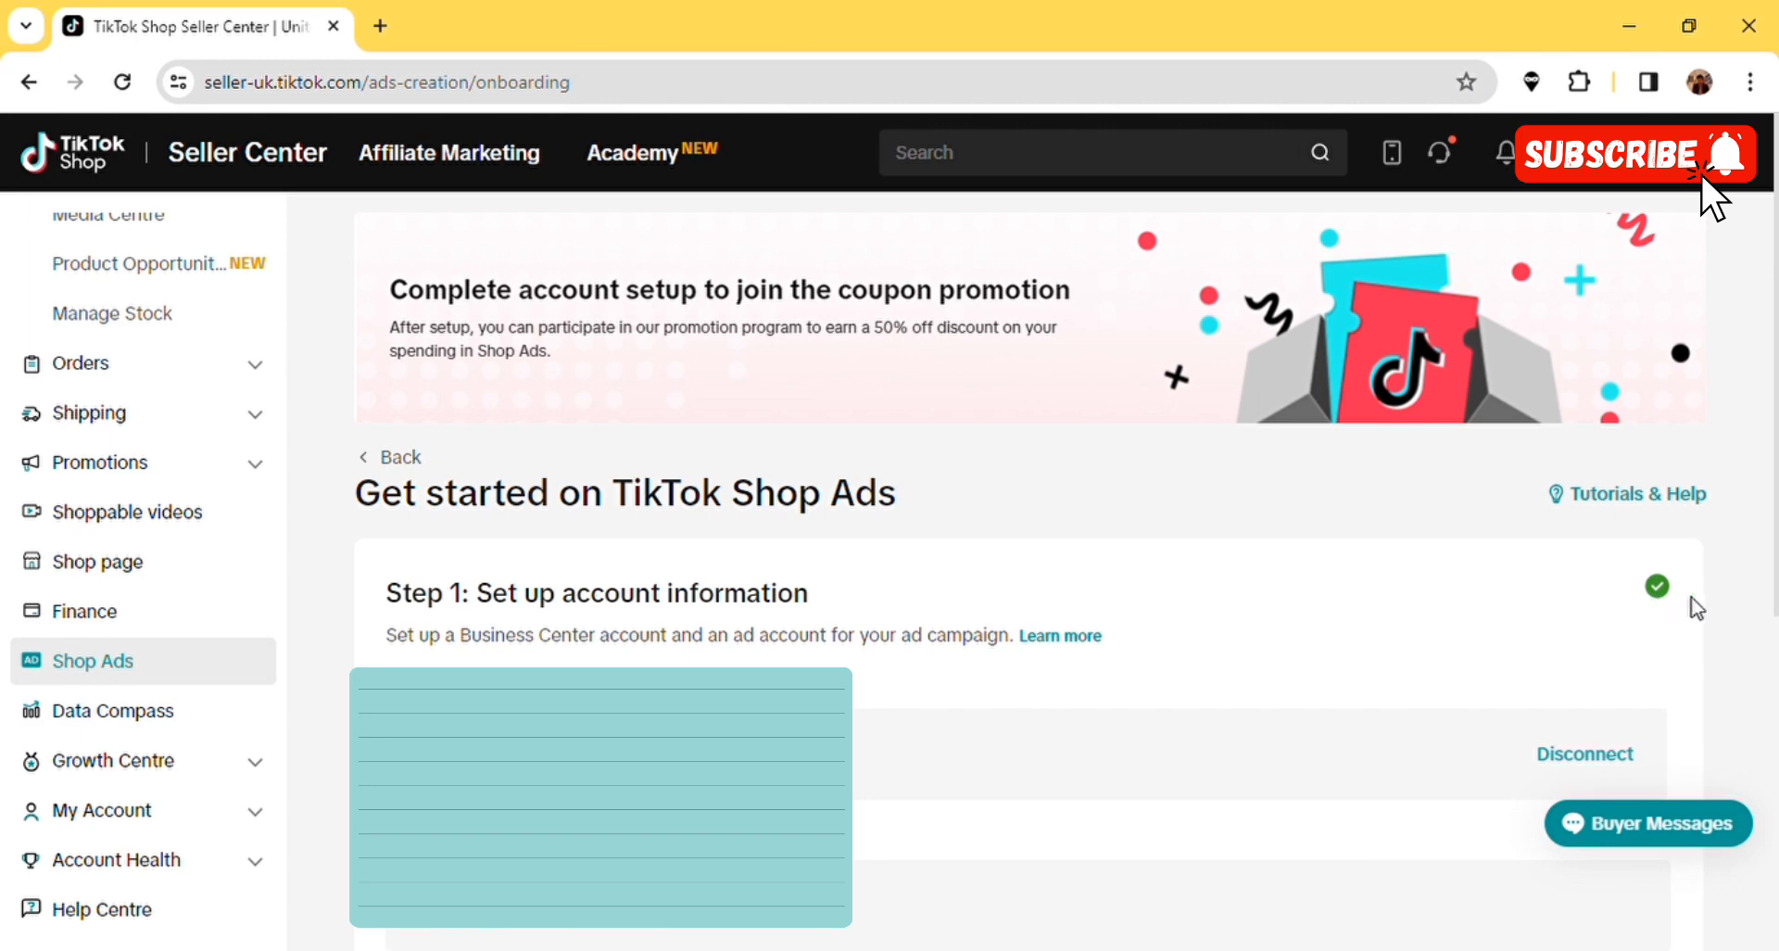
# - Create an additional ad account named "Best 11" in the London time zone, agreeing to the terms
pyautogui.scroll(-5, 1751, 609)
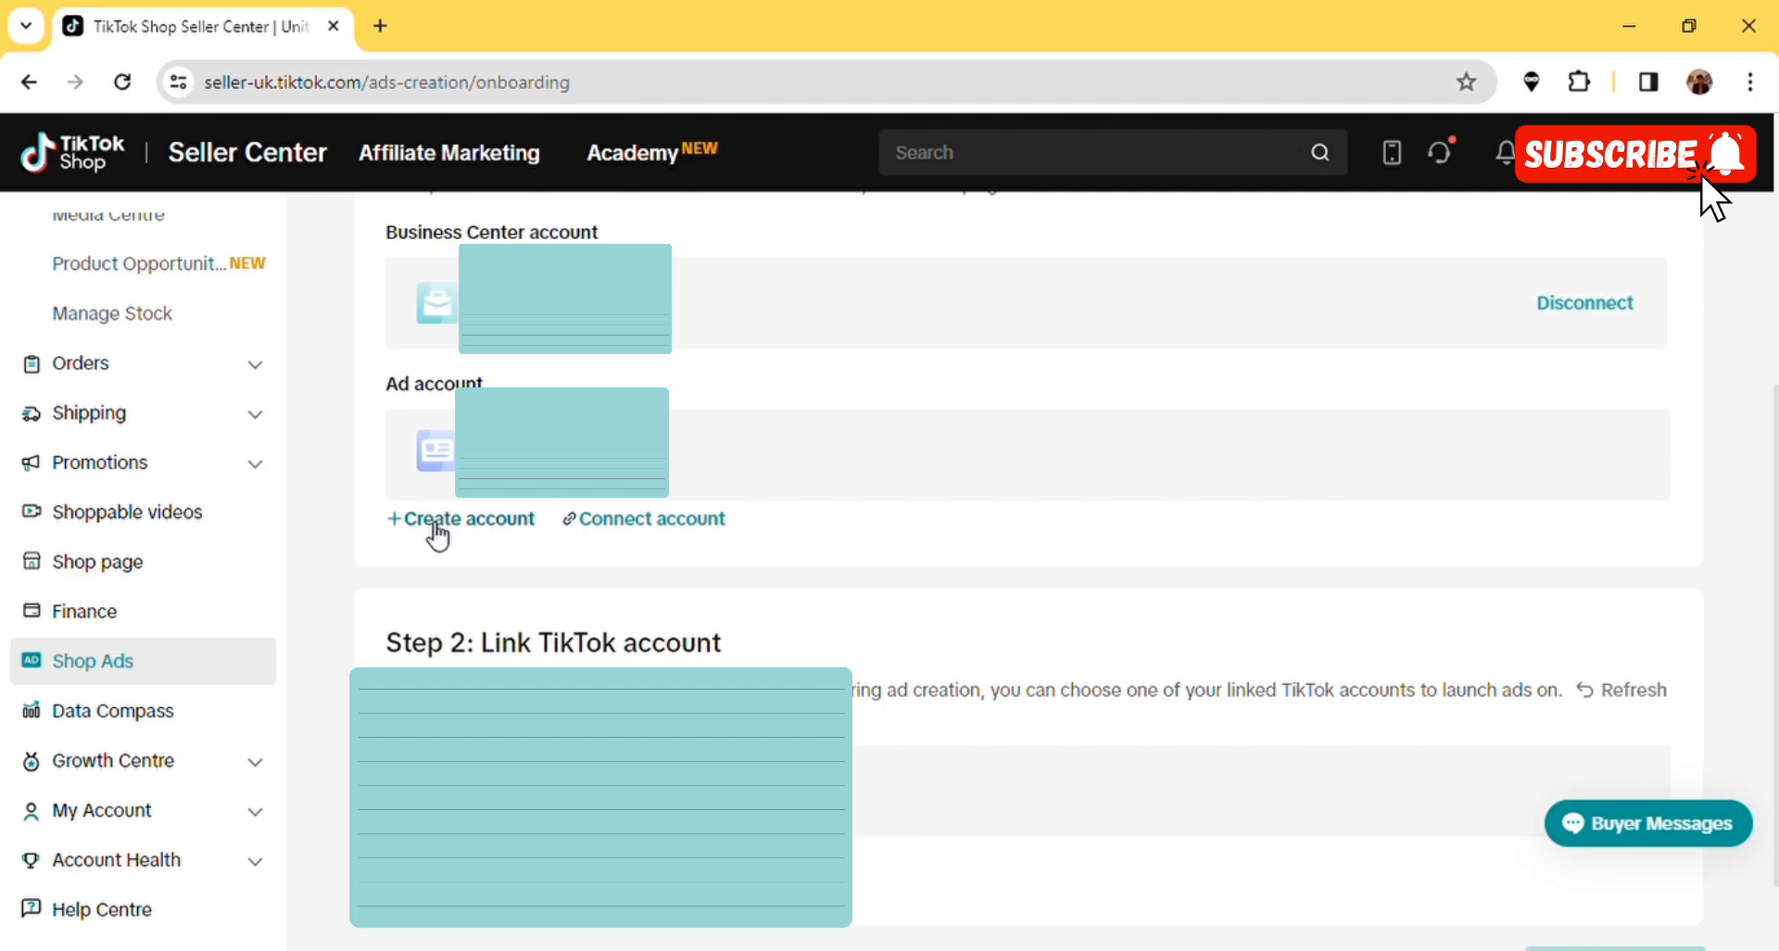
pyautogui.click(436, 520)
pyautogui.write('Best')
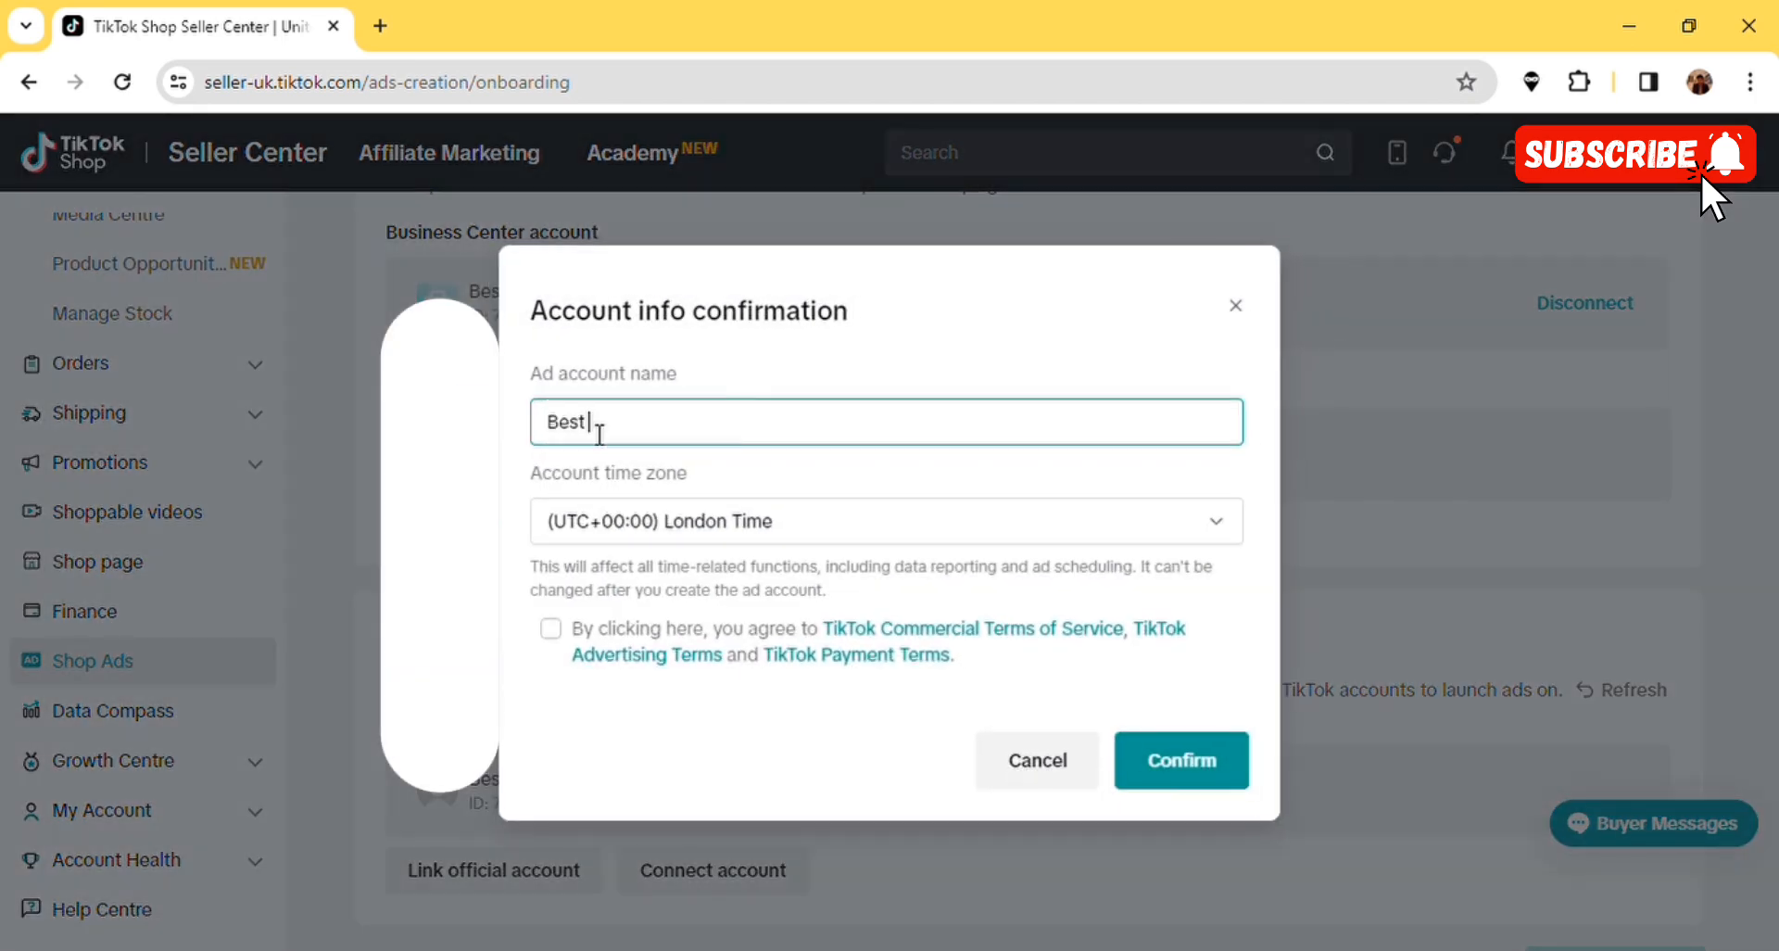
pyautogui.write(' 11')
pyautogui.click(741, 706)
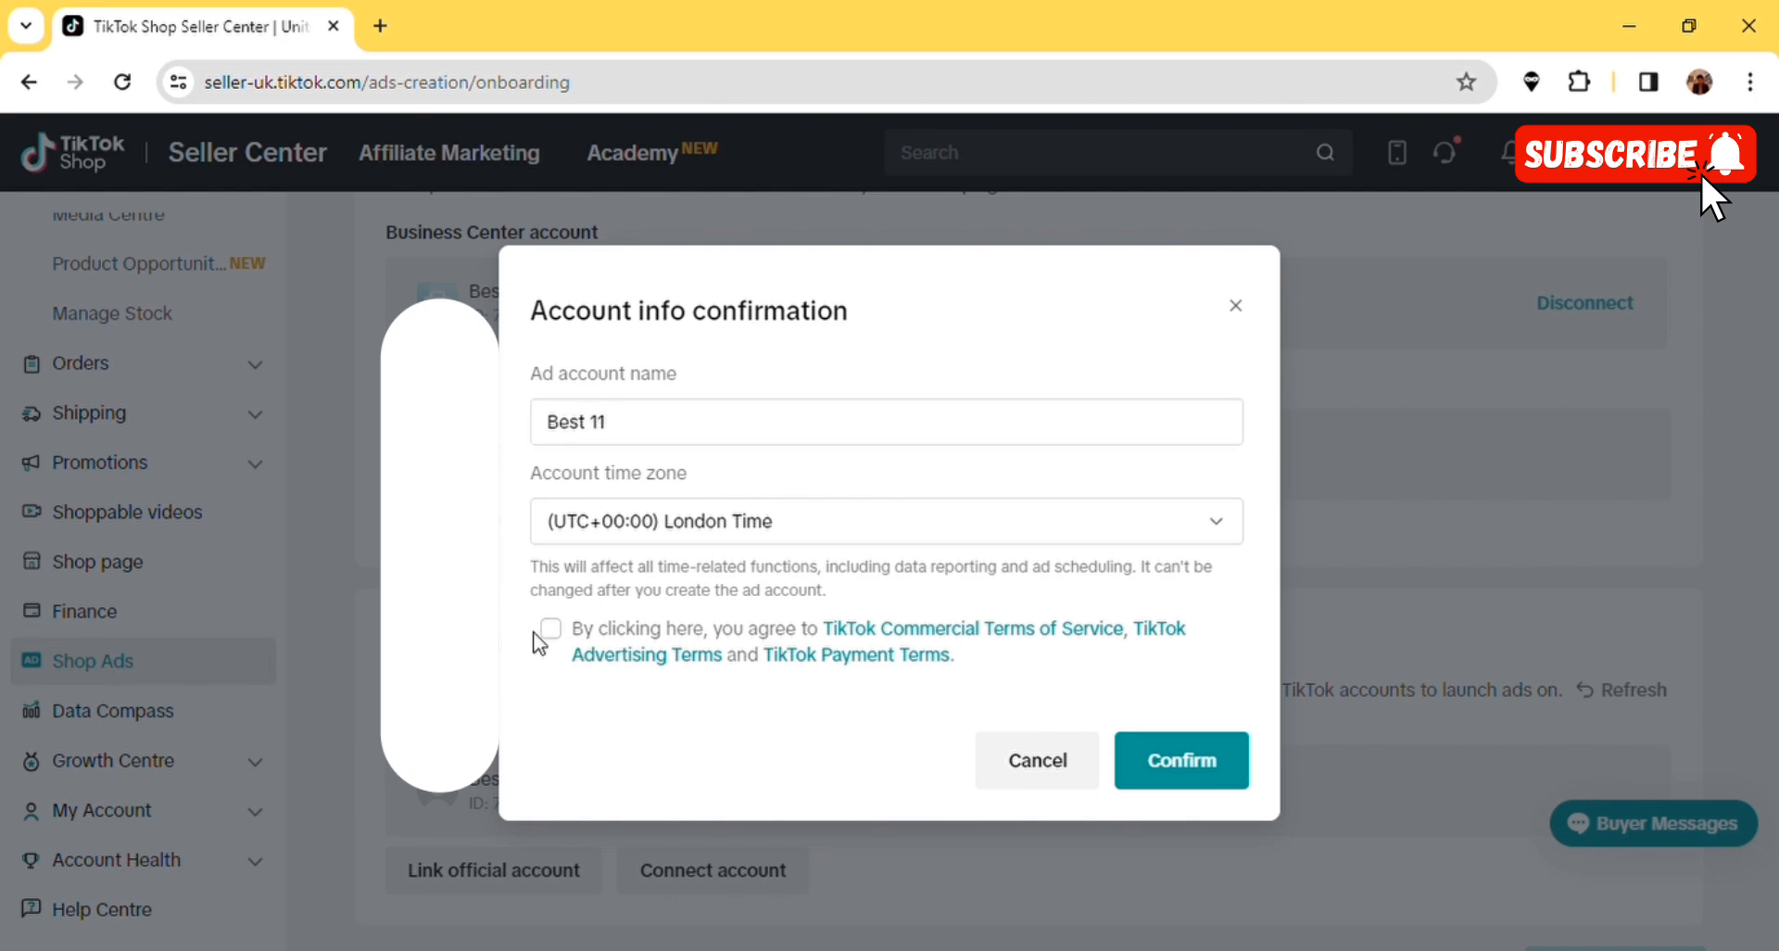
pyautogui.click(551, 629)
pyautogui.click(1197, 778)
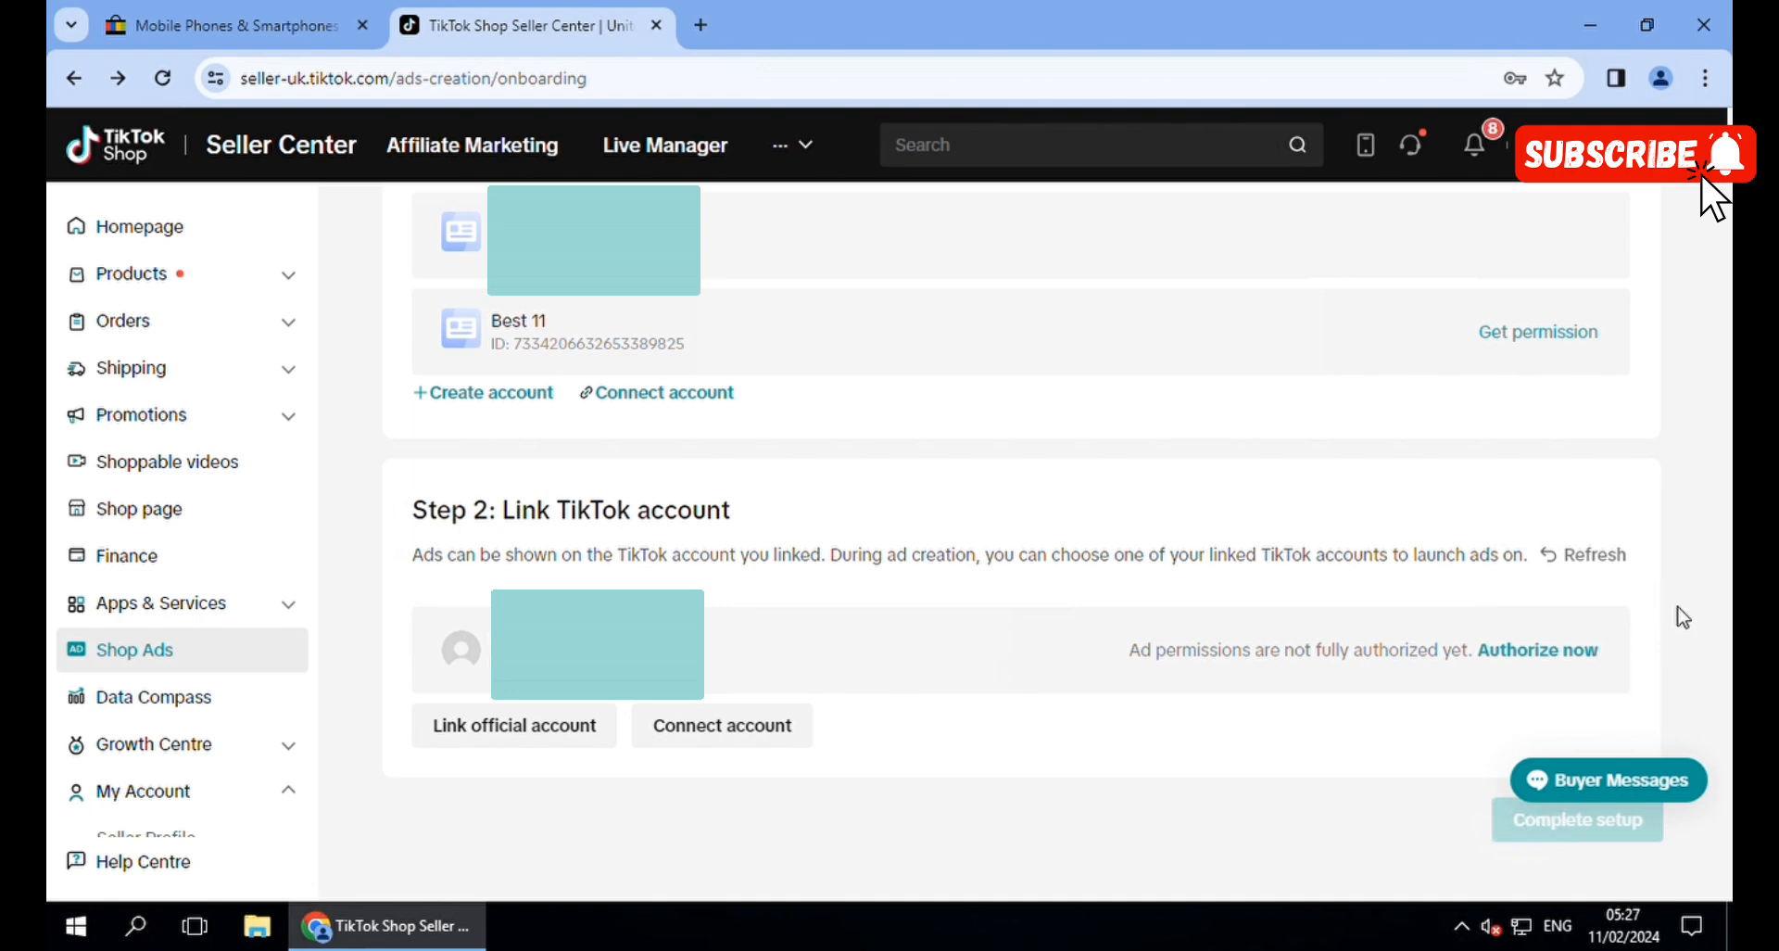
# - Authorize the linked TikTok account's ad permissions and complete the Shop Ads setup
pyautogui.click(1537, 651)
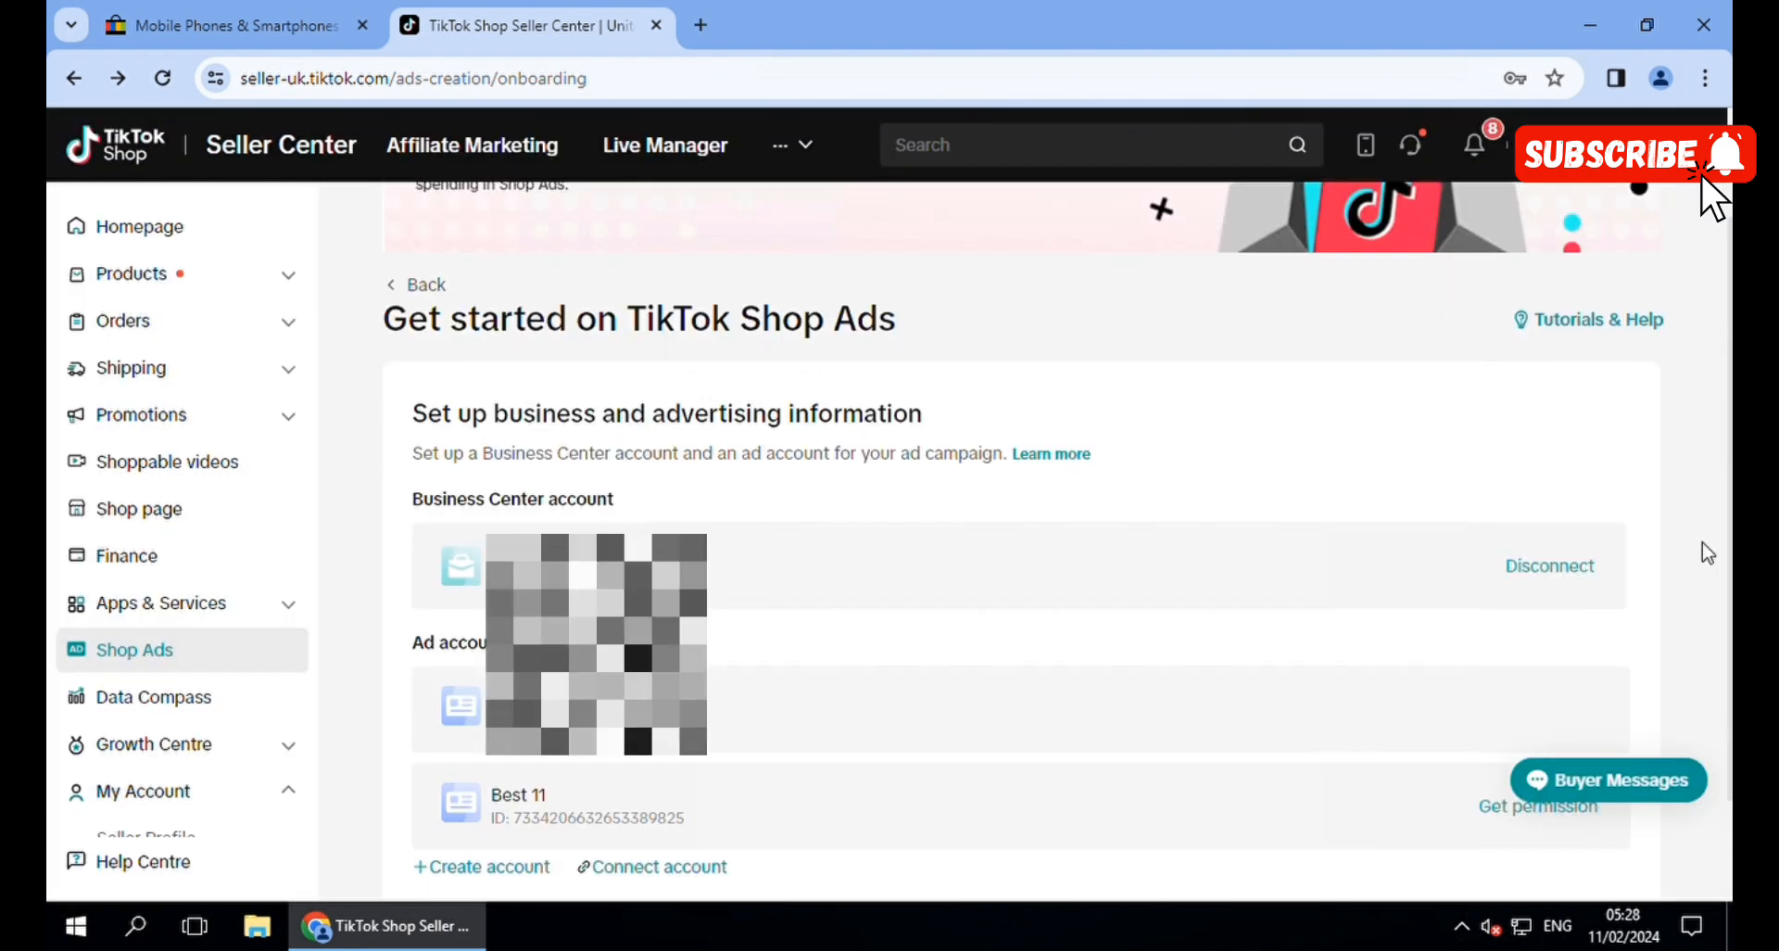
pyautogui.scroll(-2, 1708, 553)
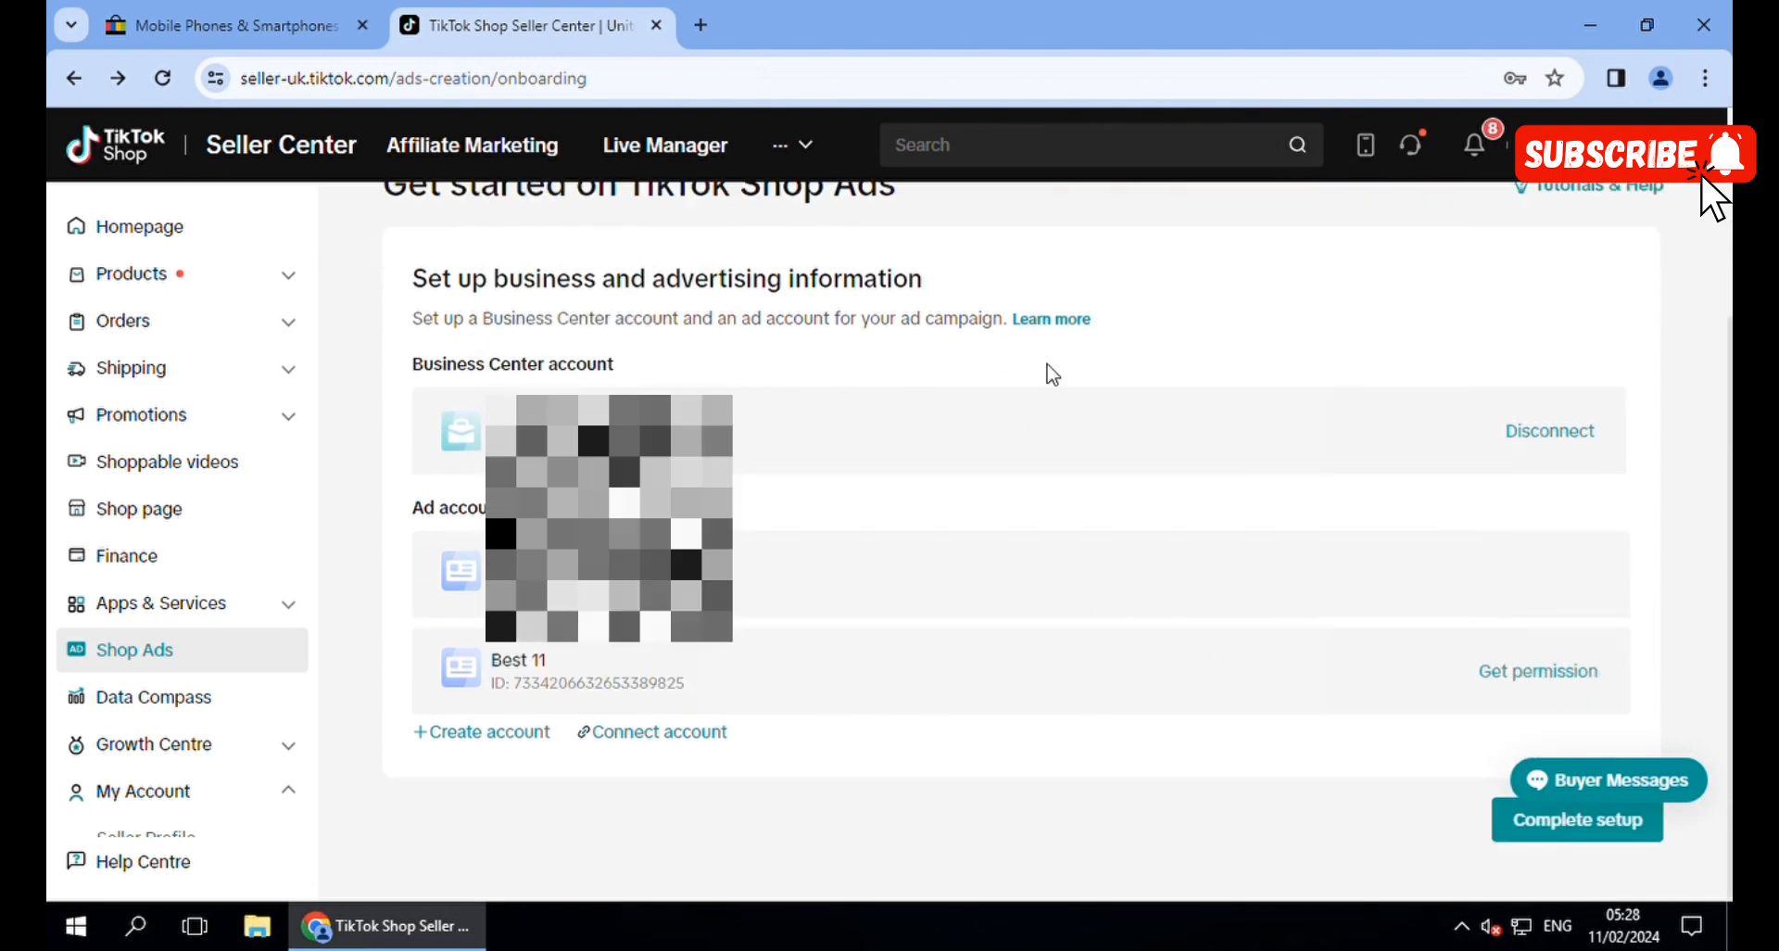
pyautogui.click(1594, 823)
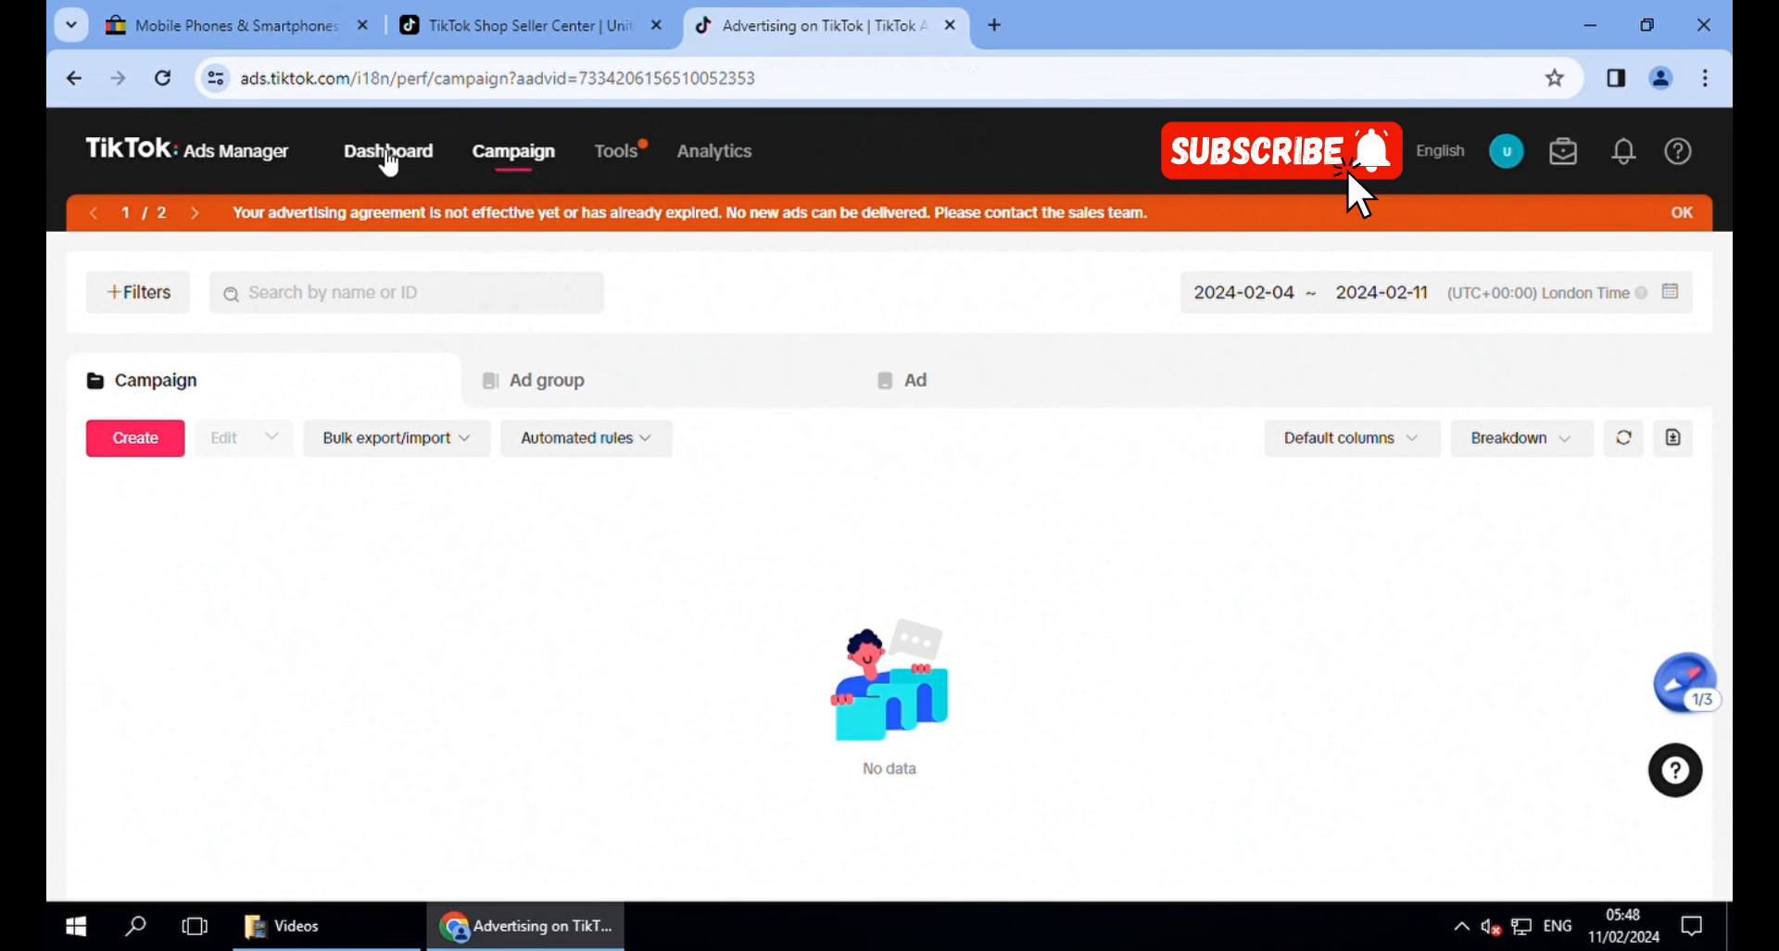
# - View the Ads Manager dashboard and the member list in TikTok Business Center
pyautogui.click(387, 155)
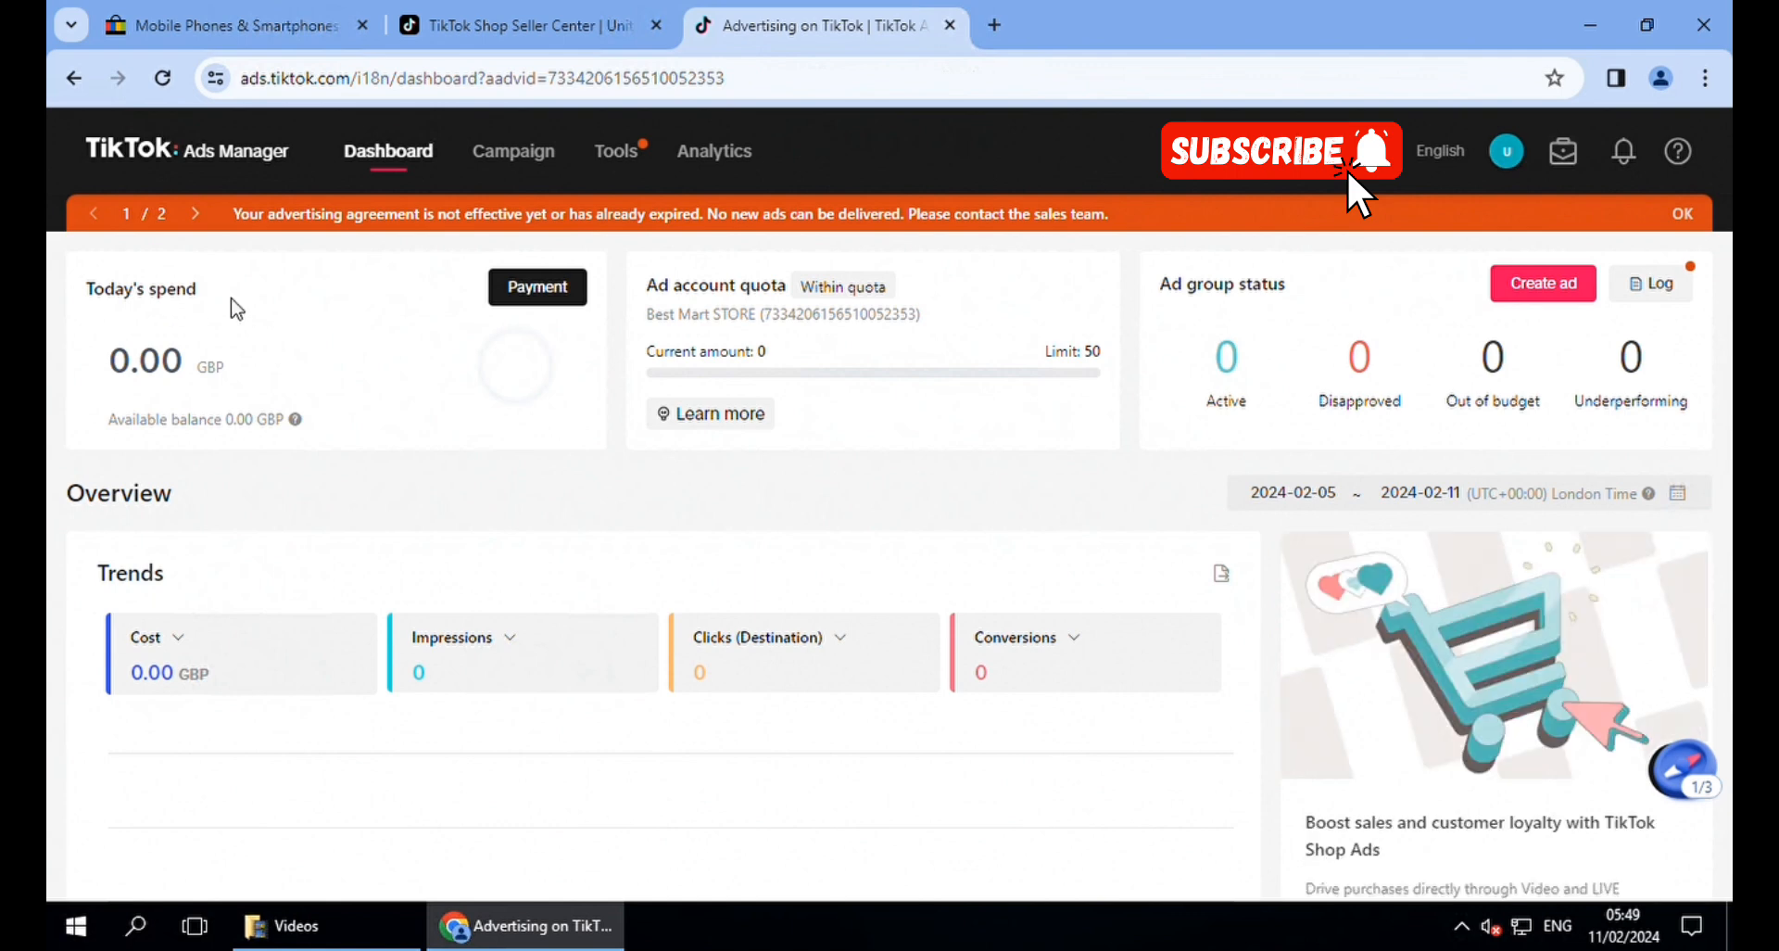
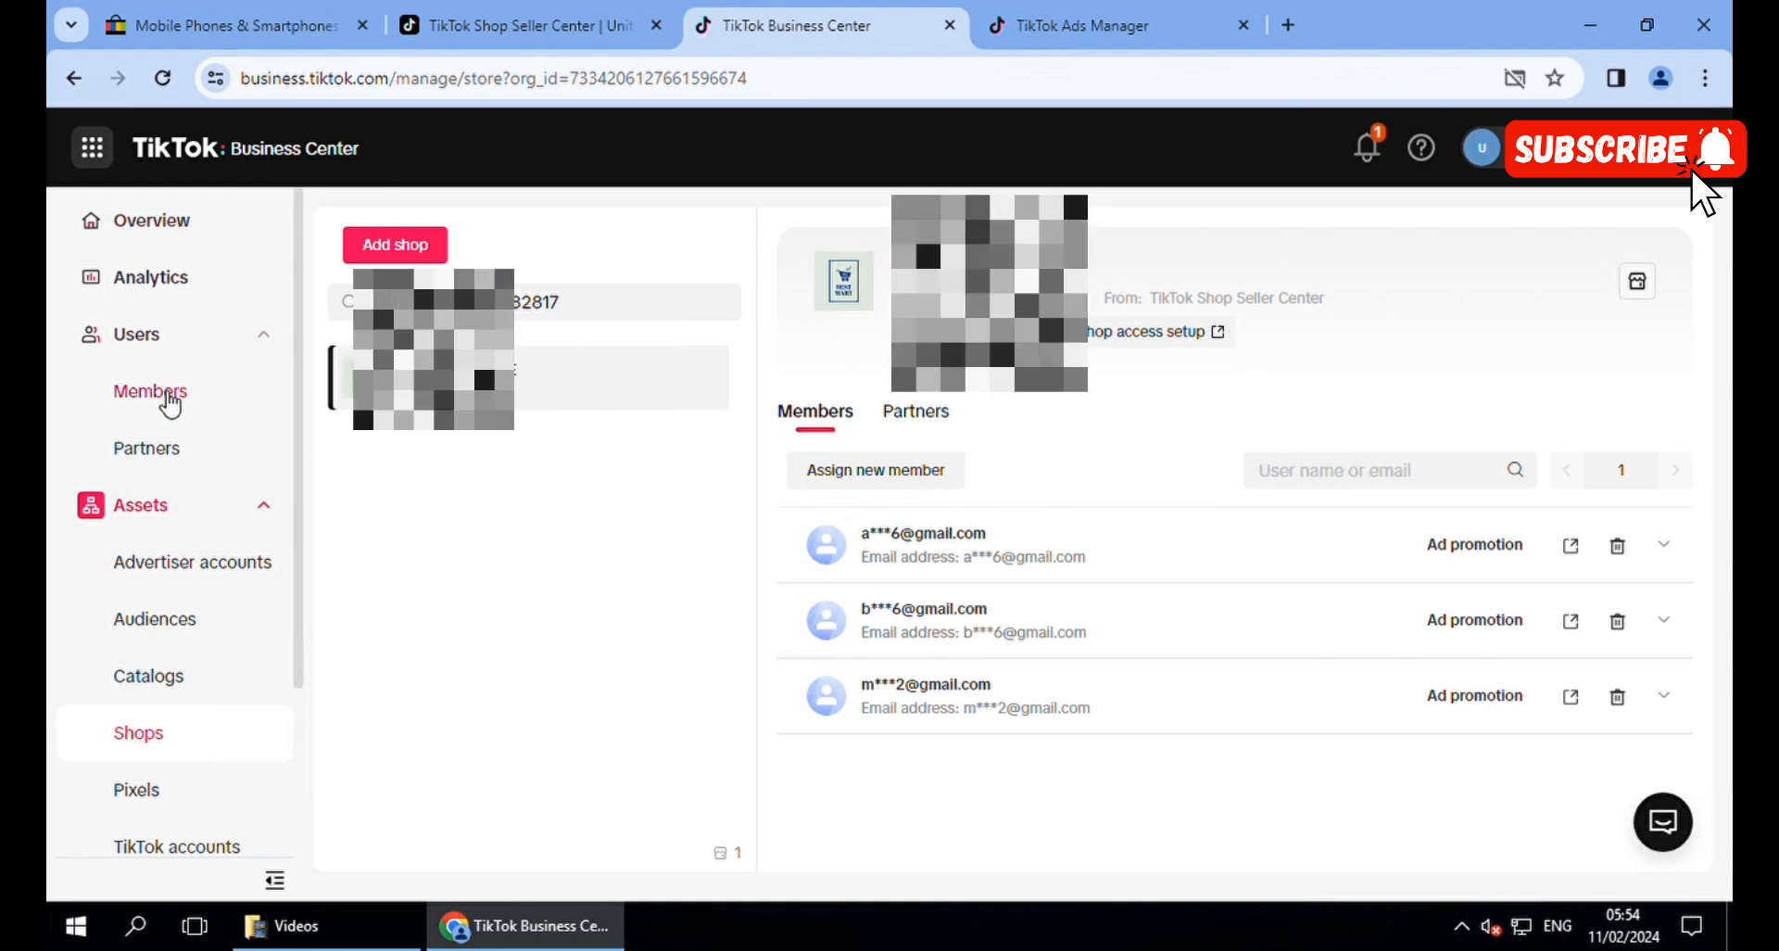
pyautogui.click(169, 397)
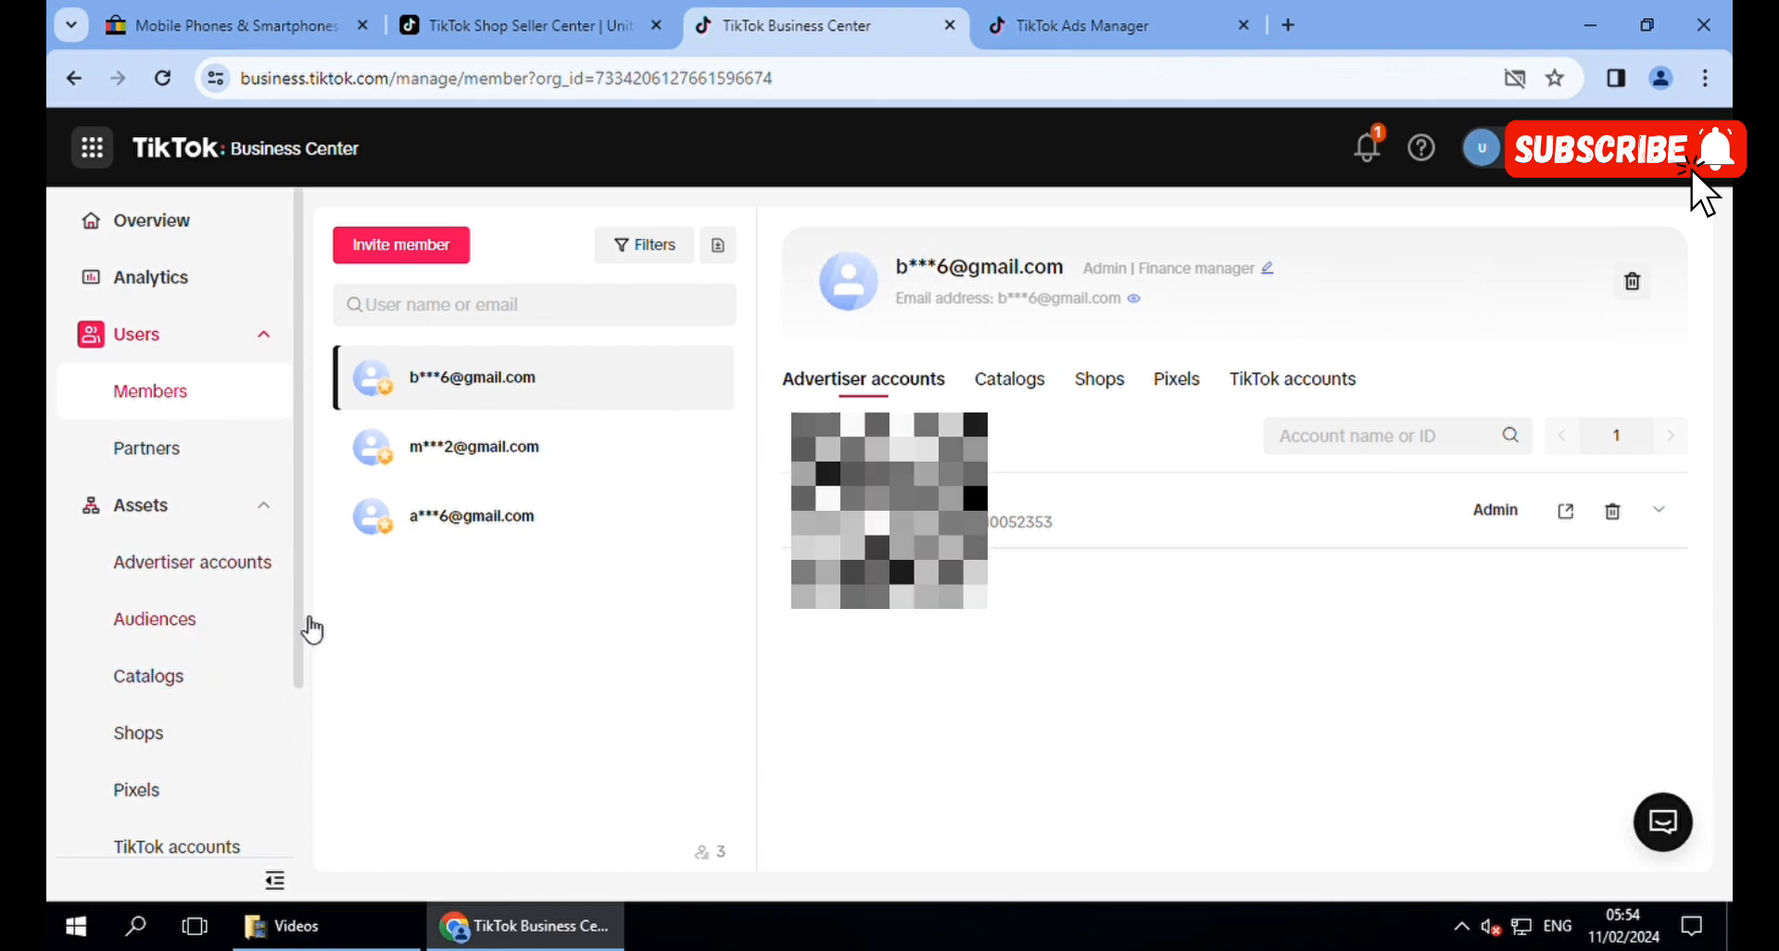
# - Submit the Finance billing information with the business's state, street address and postal code, using automatic payment
pyautogui.scroll(-1, 292, 720)
pyautogui.scroll(-1, 292, 720)
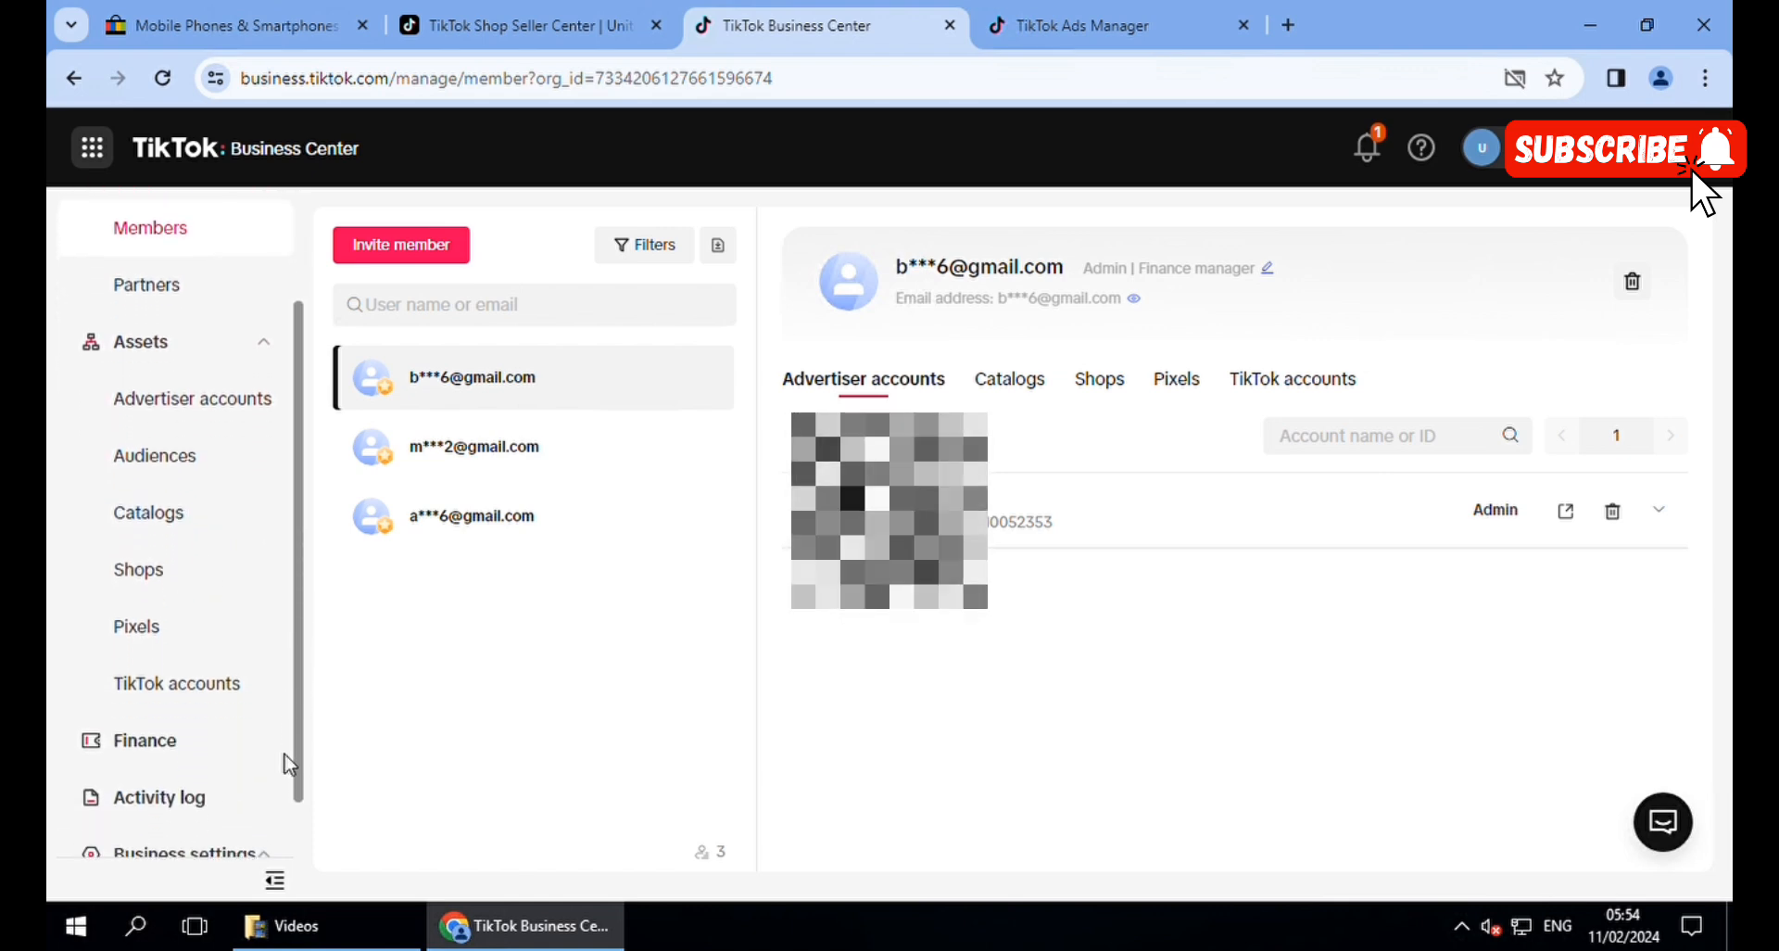
pyautogui.click(169, 724)
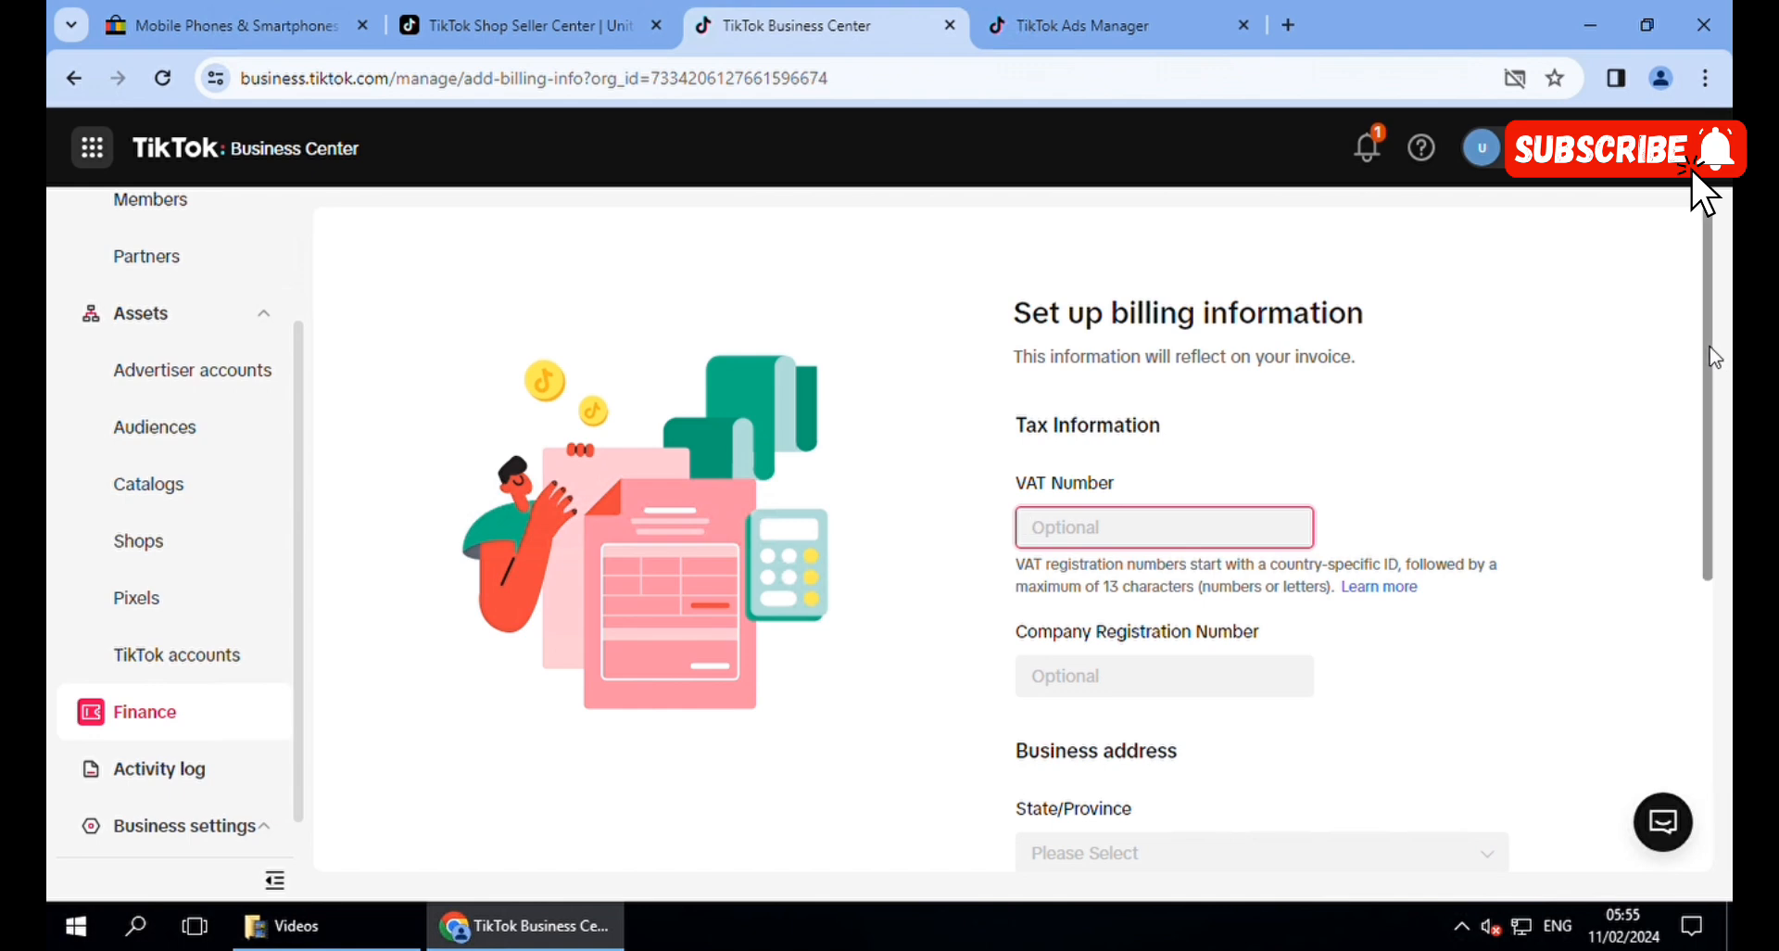
pyautogui.scroll(-3, 1710, 380)
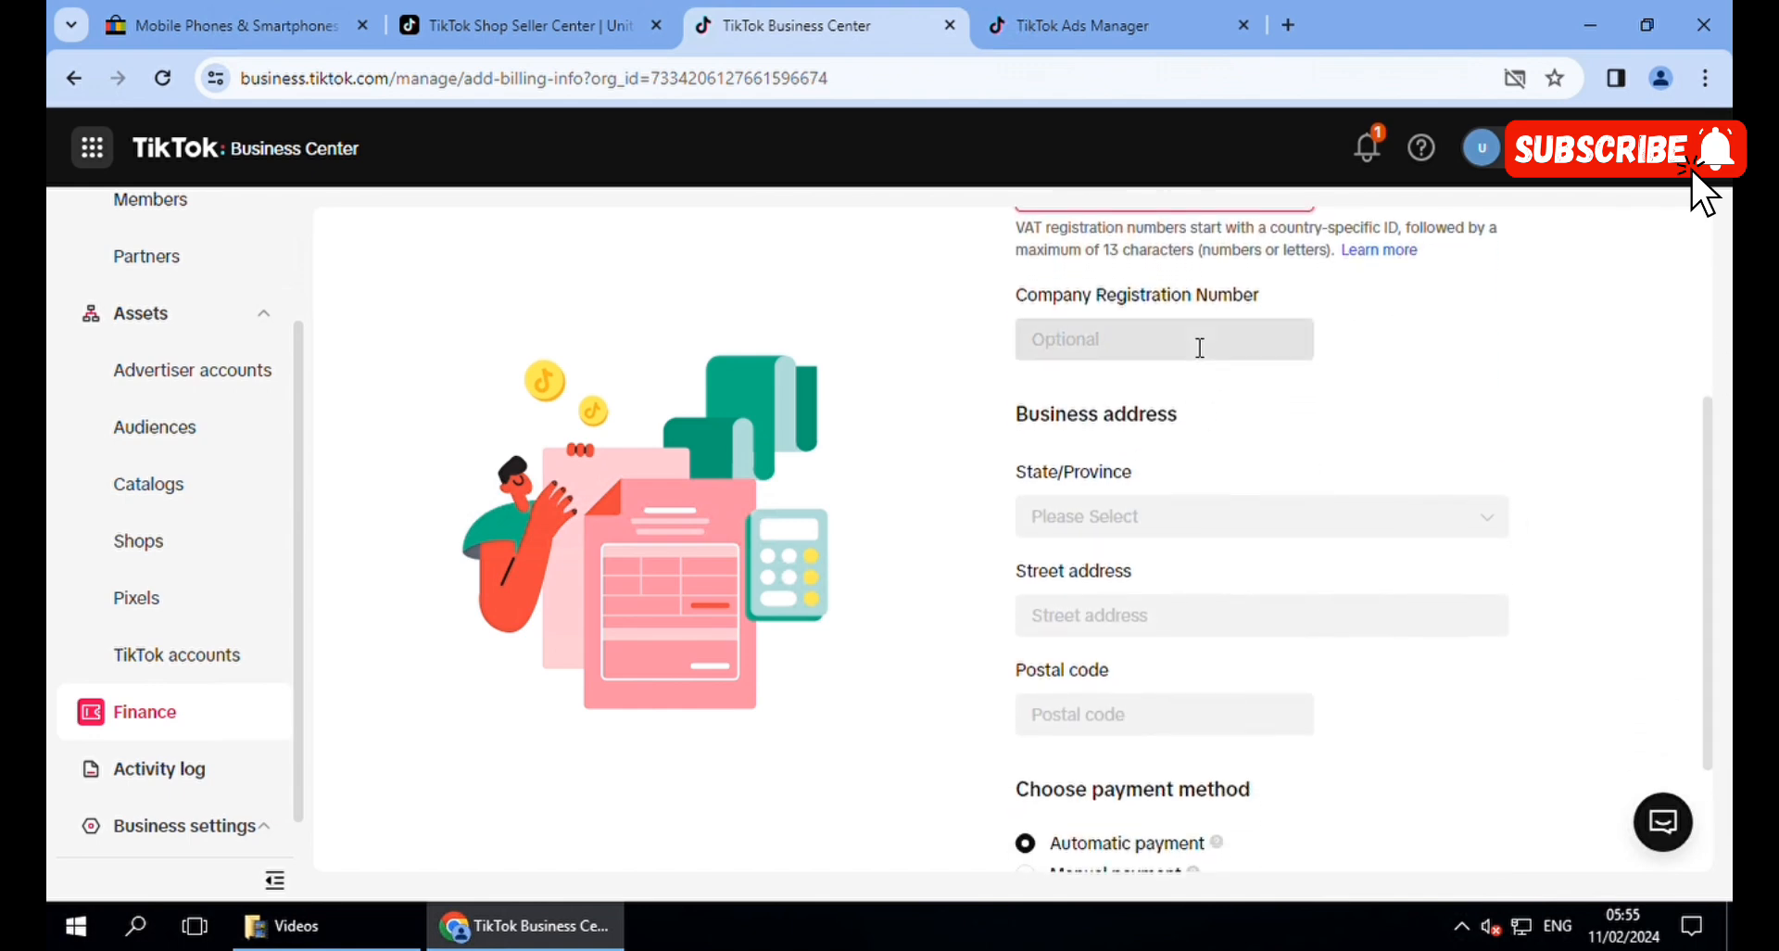
pyautogui.click(1194, 348)
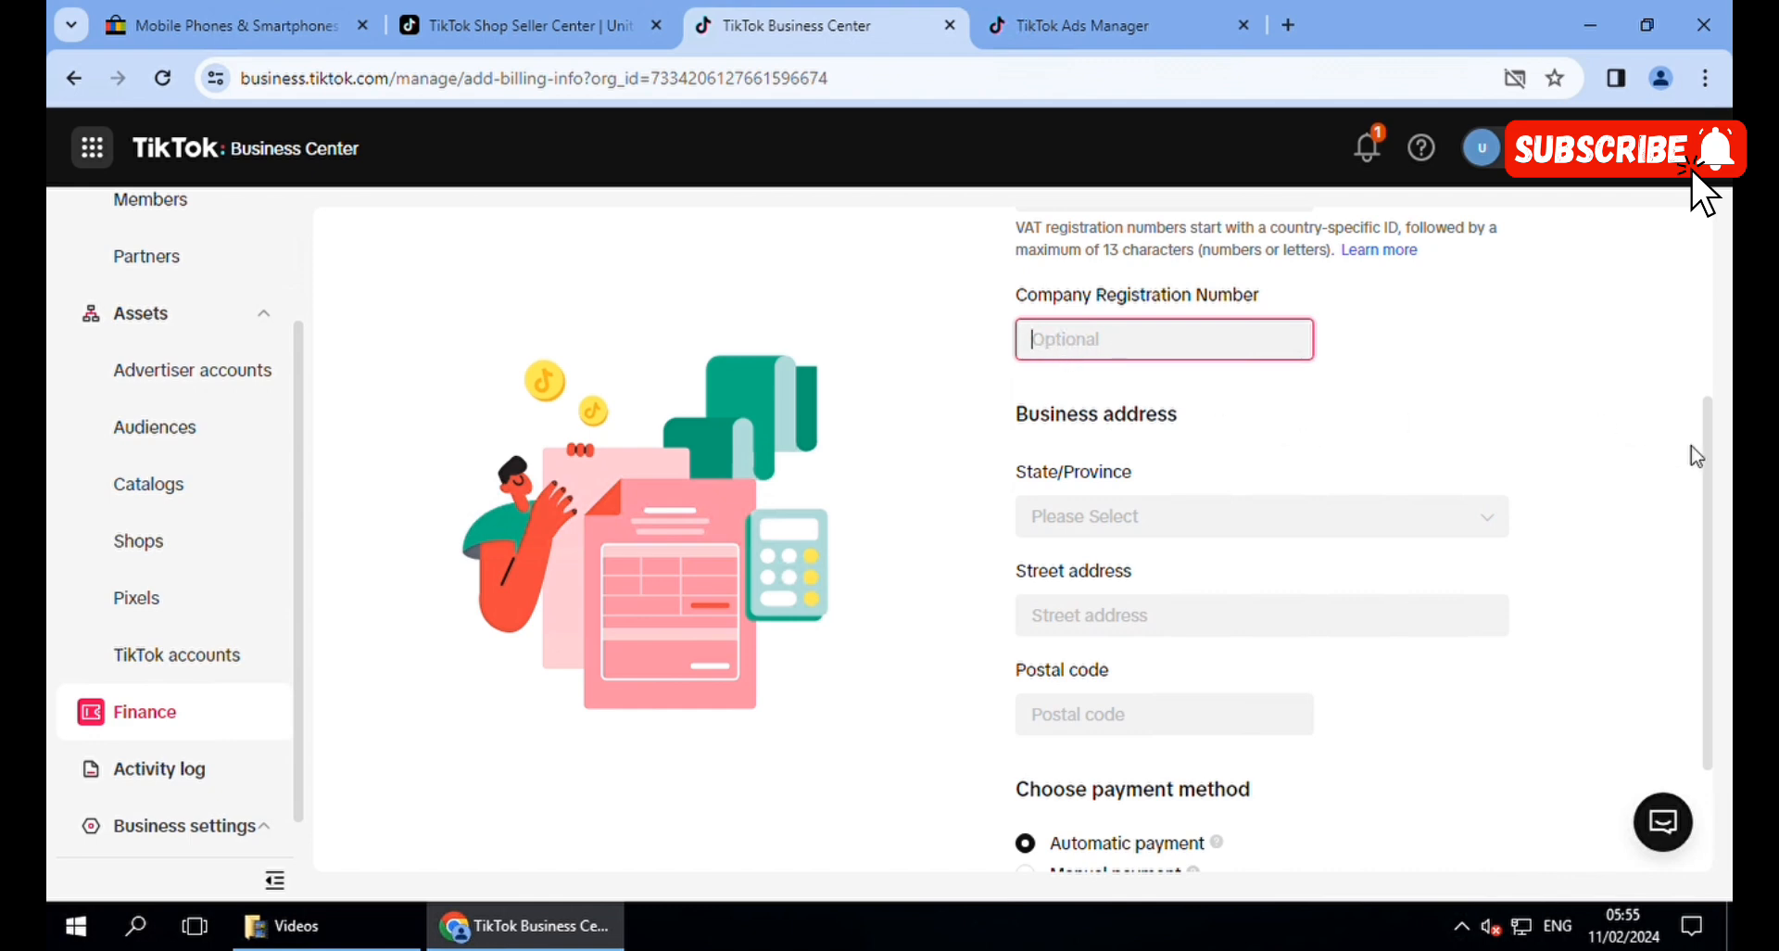
pyautogui.scroll(-1, 1709, 507)
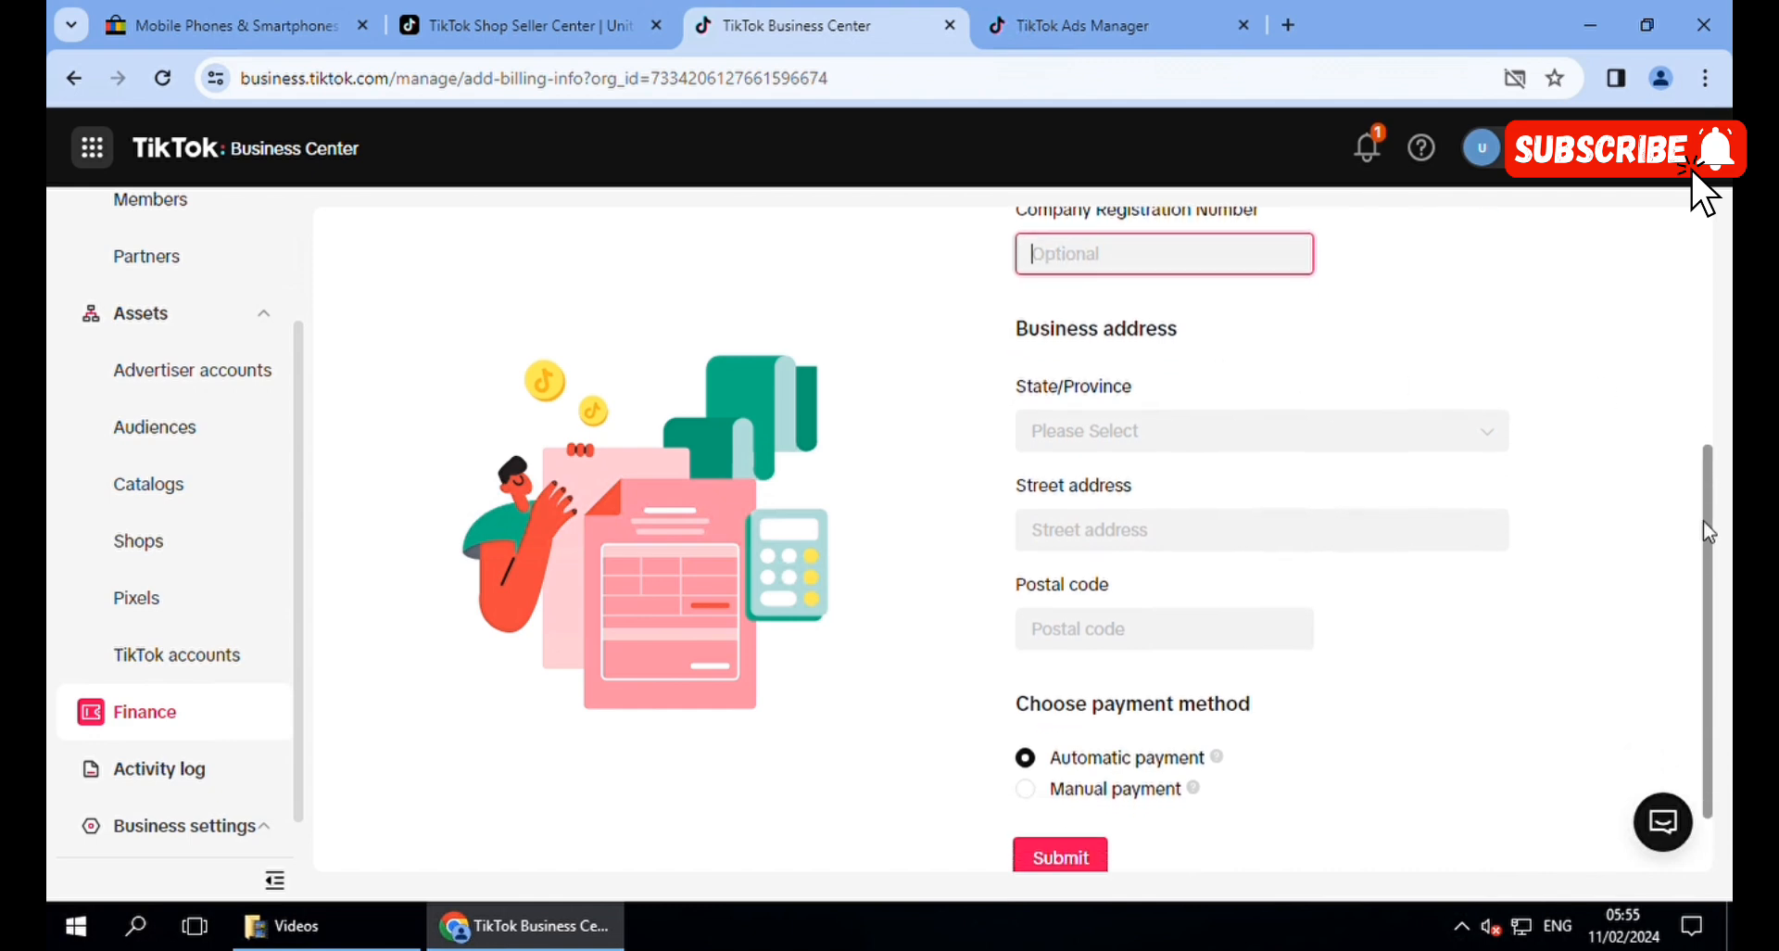
pyautogui.click(1075, 416)
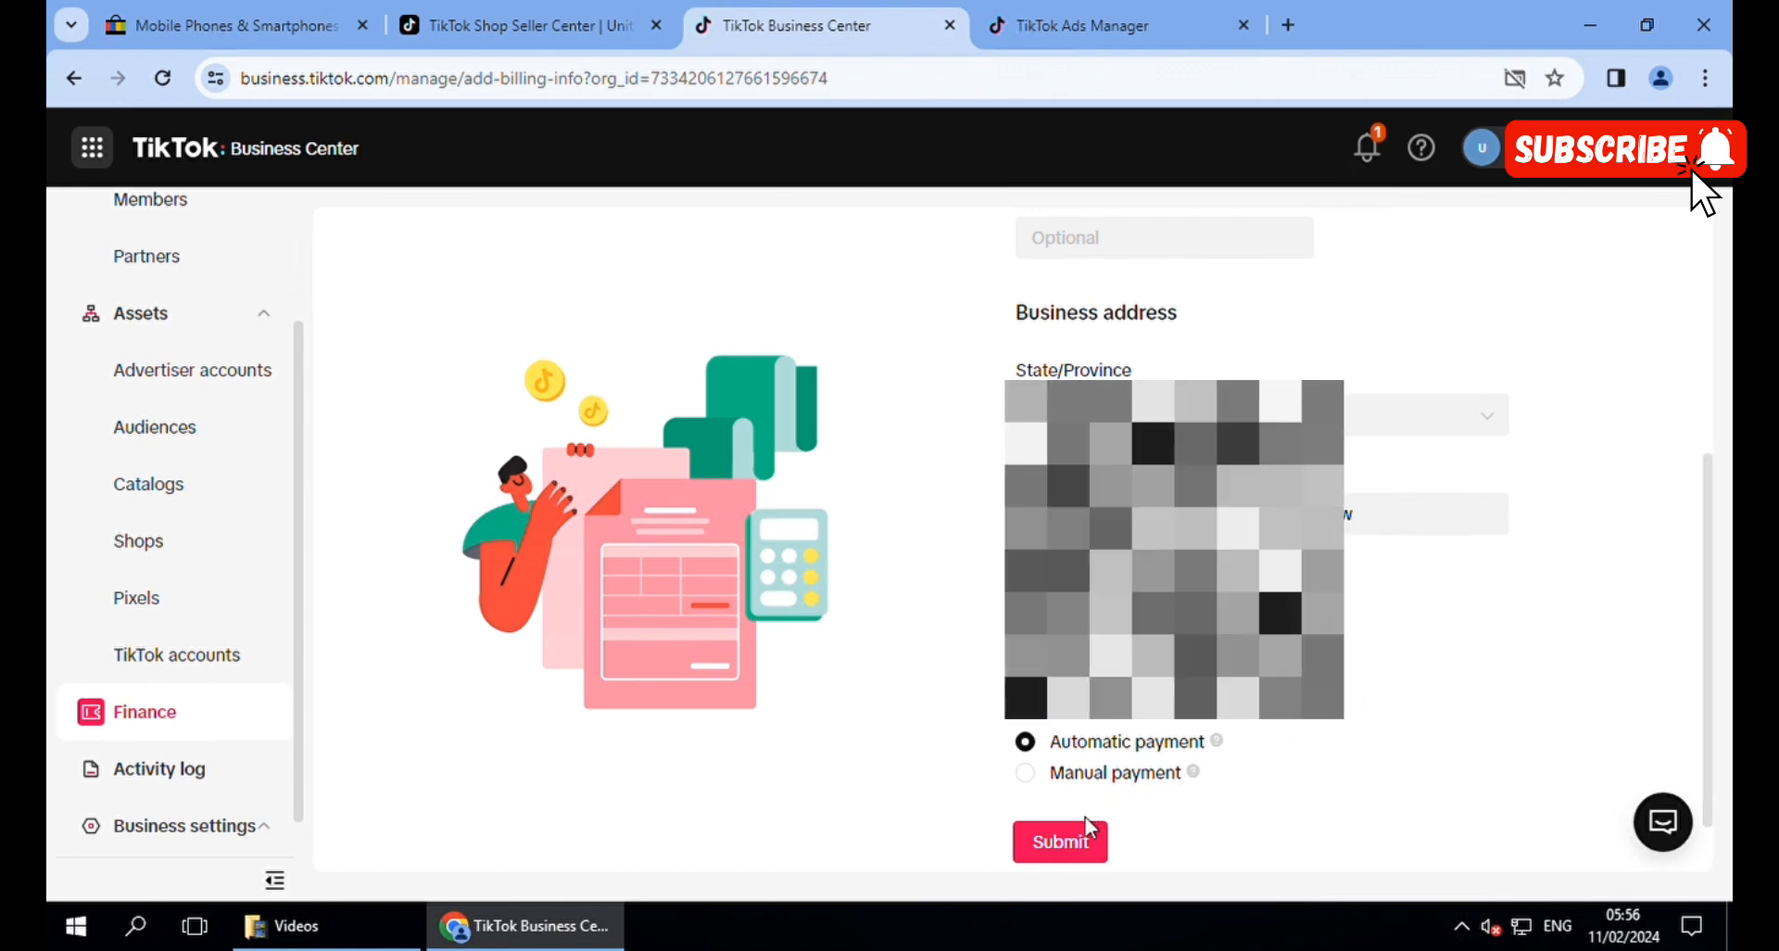
pyautogui.click(1077, 845)
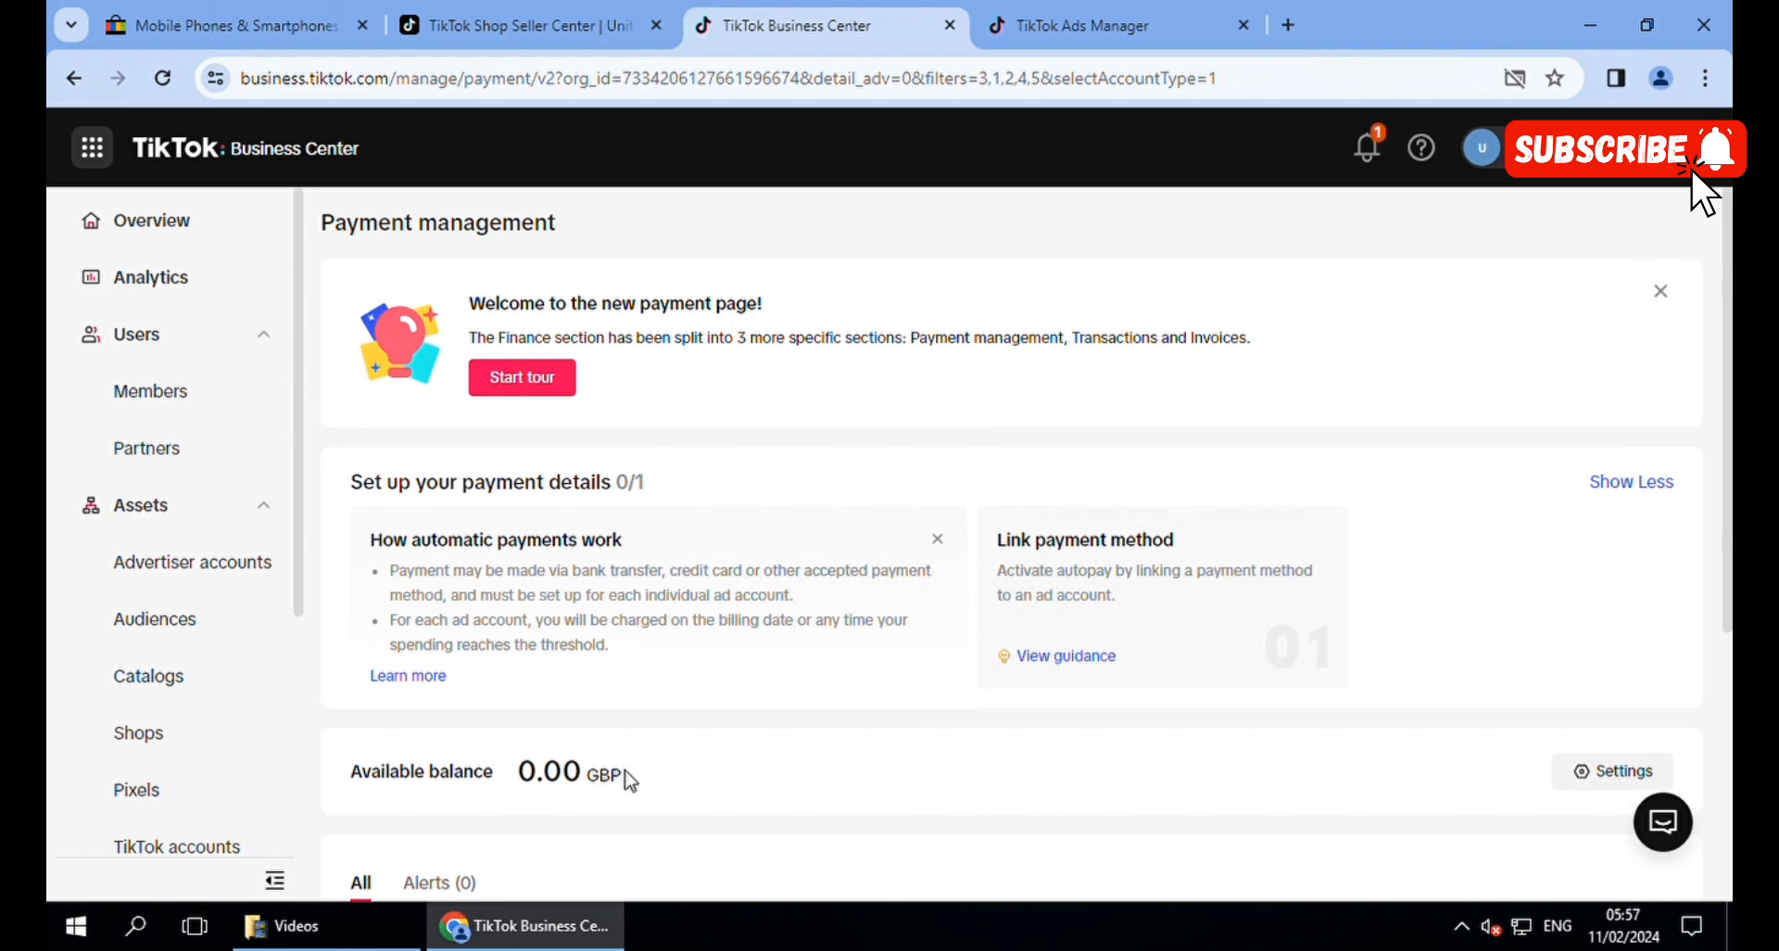
# - Start linking a payment method to the first listed ad account, choosing Credit or Debit card
pyautogui.moveTo(630, 781); pyautogui.dragTo(704, 774)
pyautogui.moveTo(1408, 640); pyautogui.dragTo(517, 771)
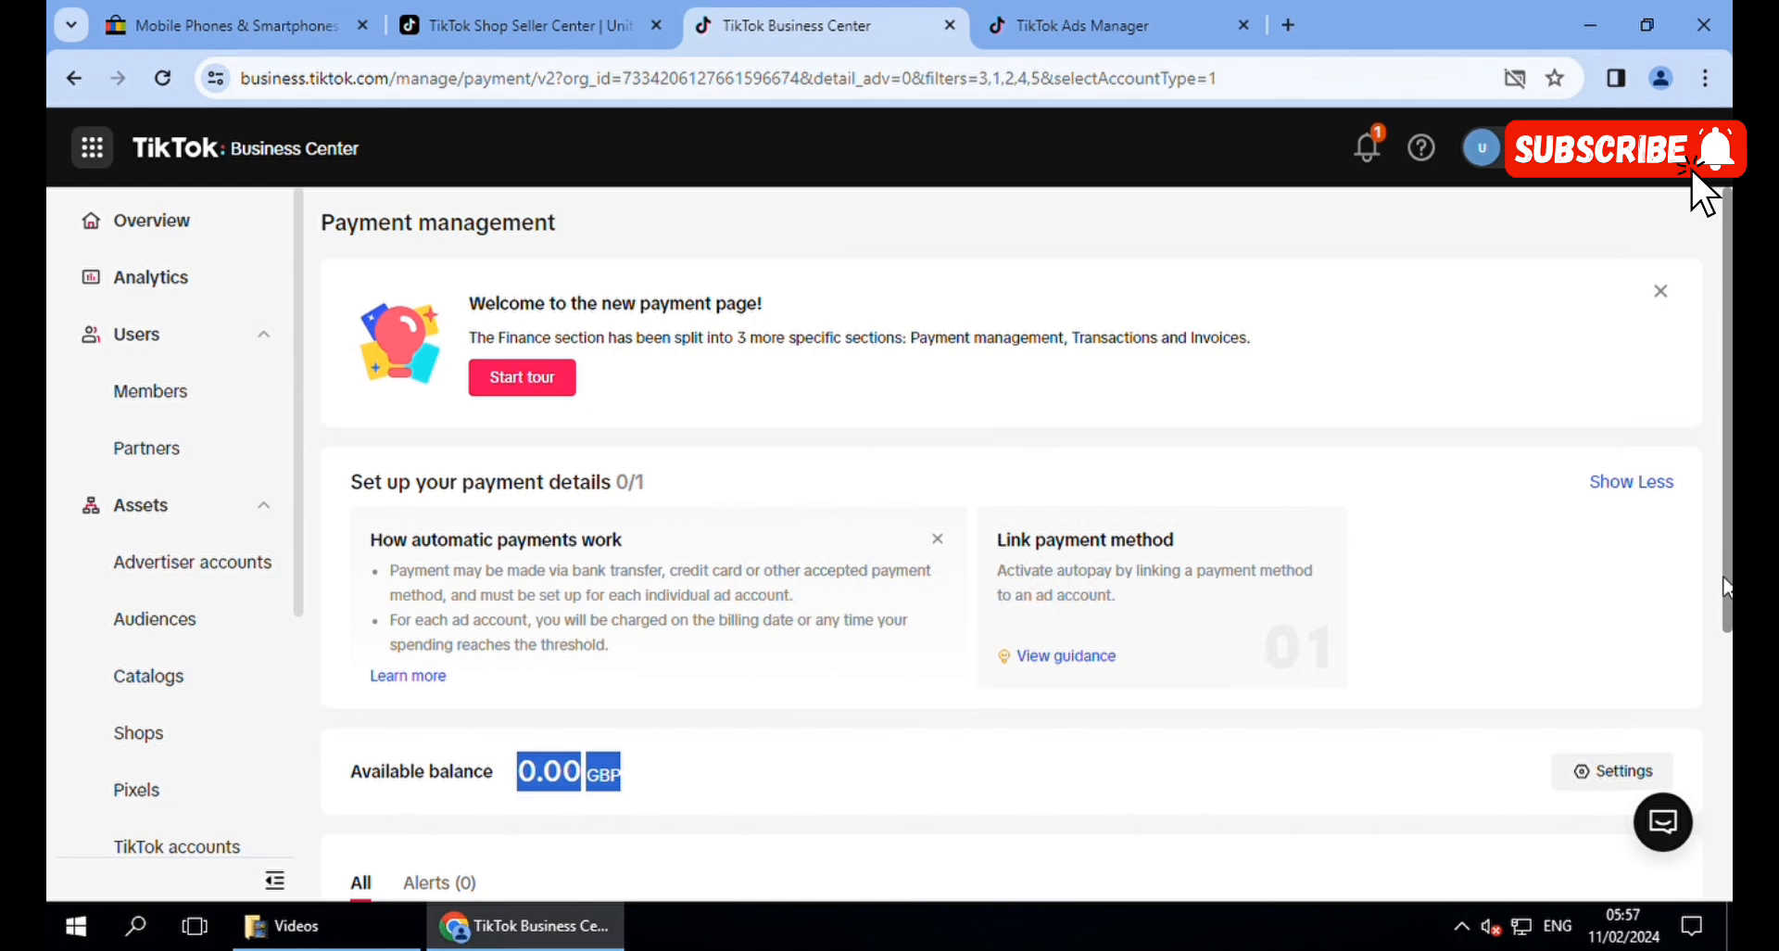
pyautogui.scroll(-4, 1725, 582)
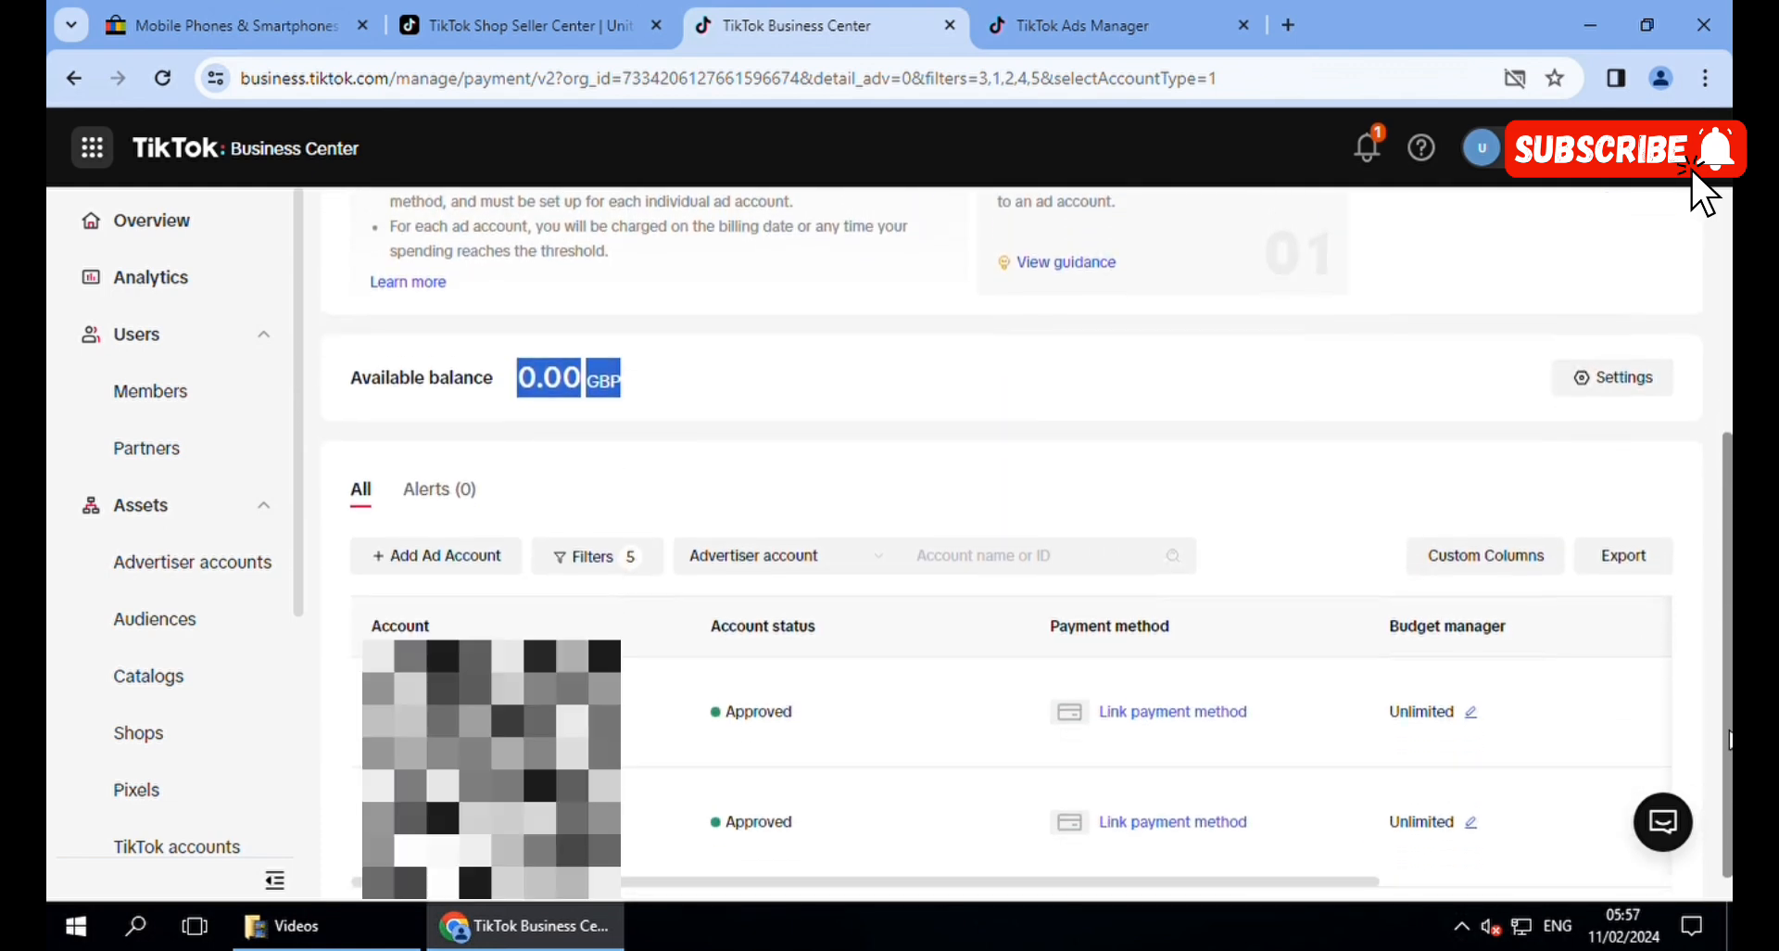
pyautogui.moveTo(1729, 732); pyautogui.dragTo(1728, 755)
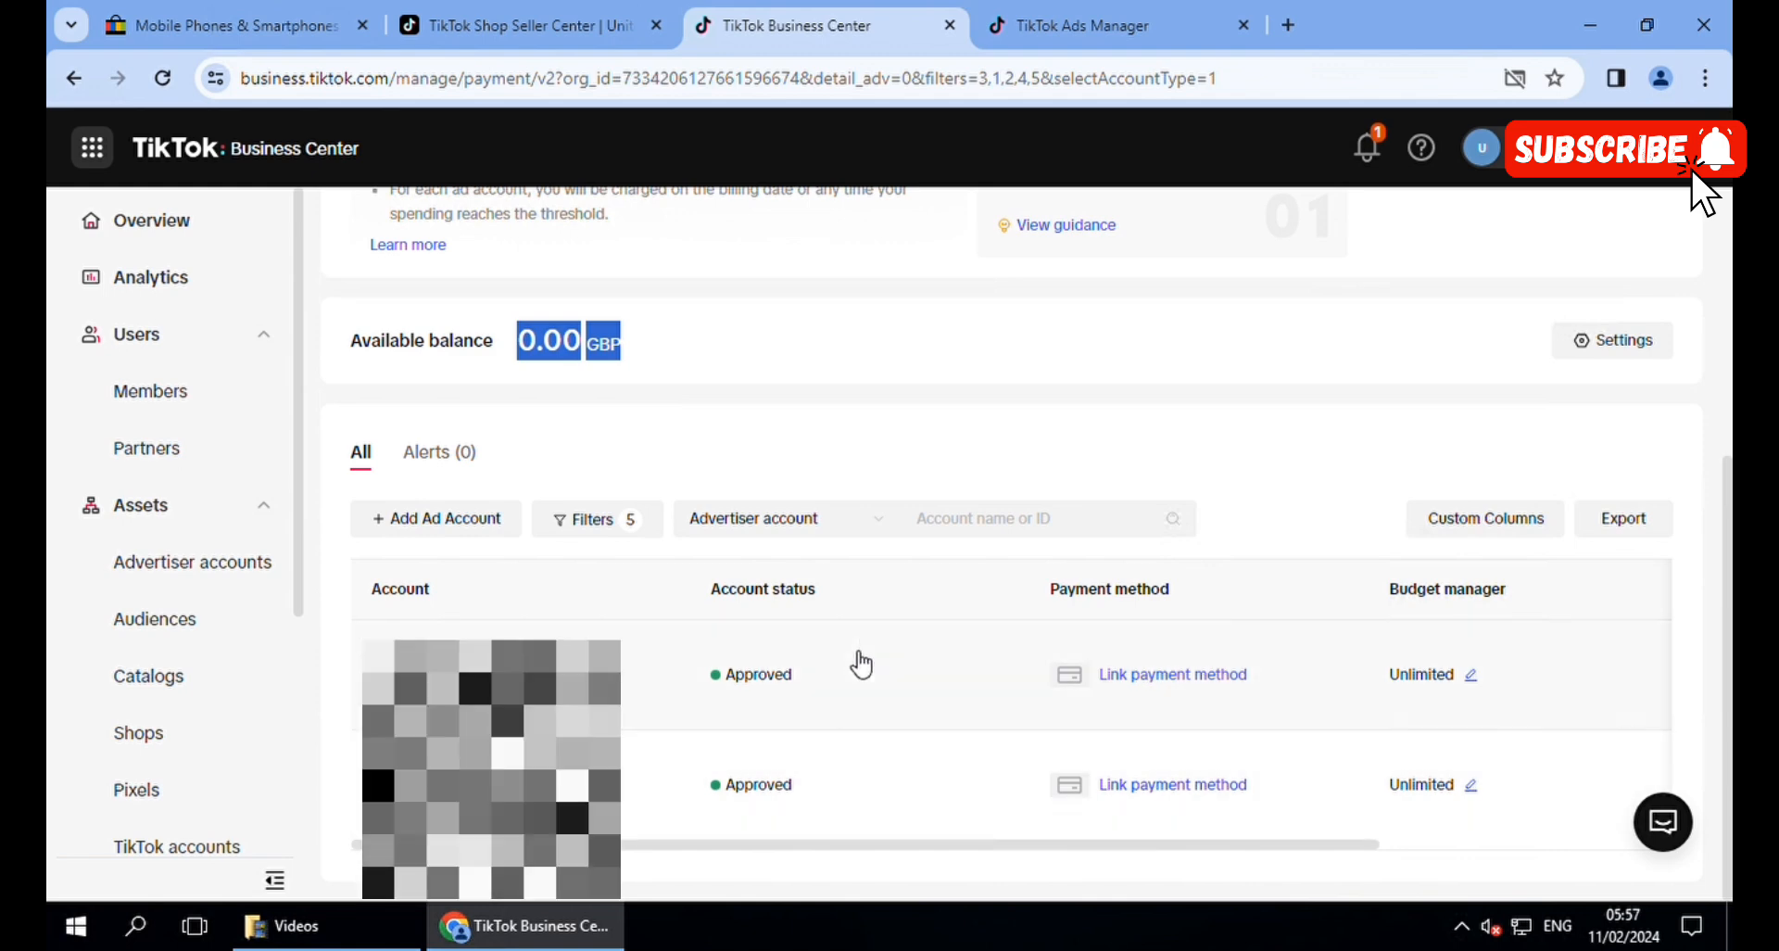
pyautogui.click(1177, 682)
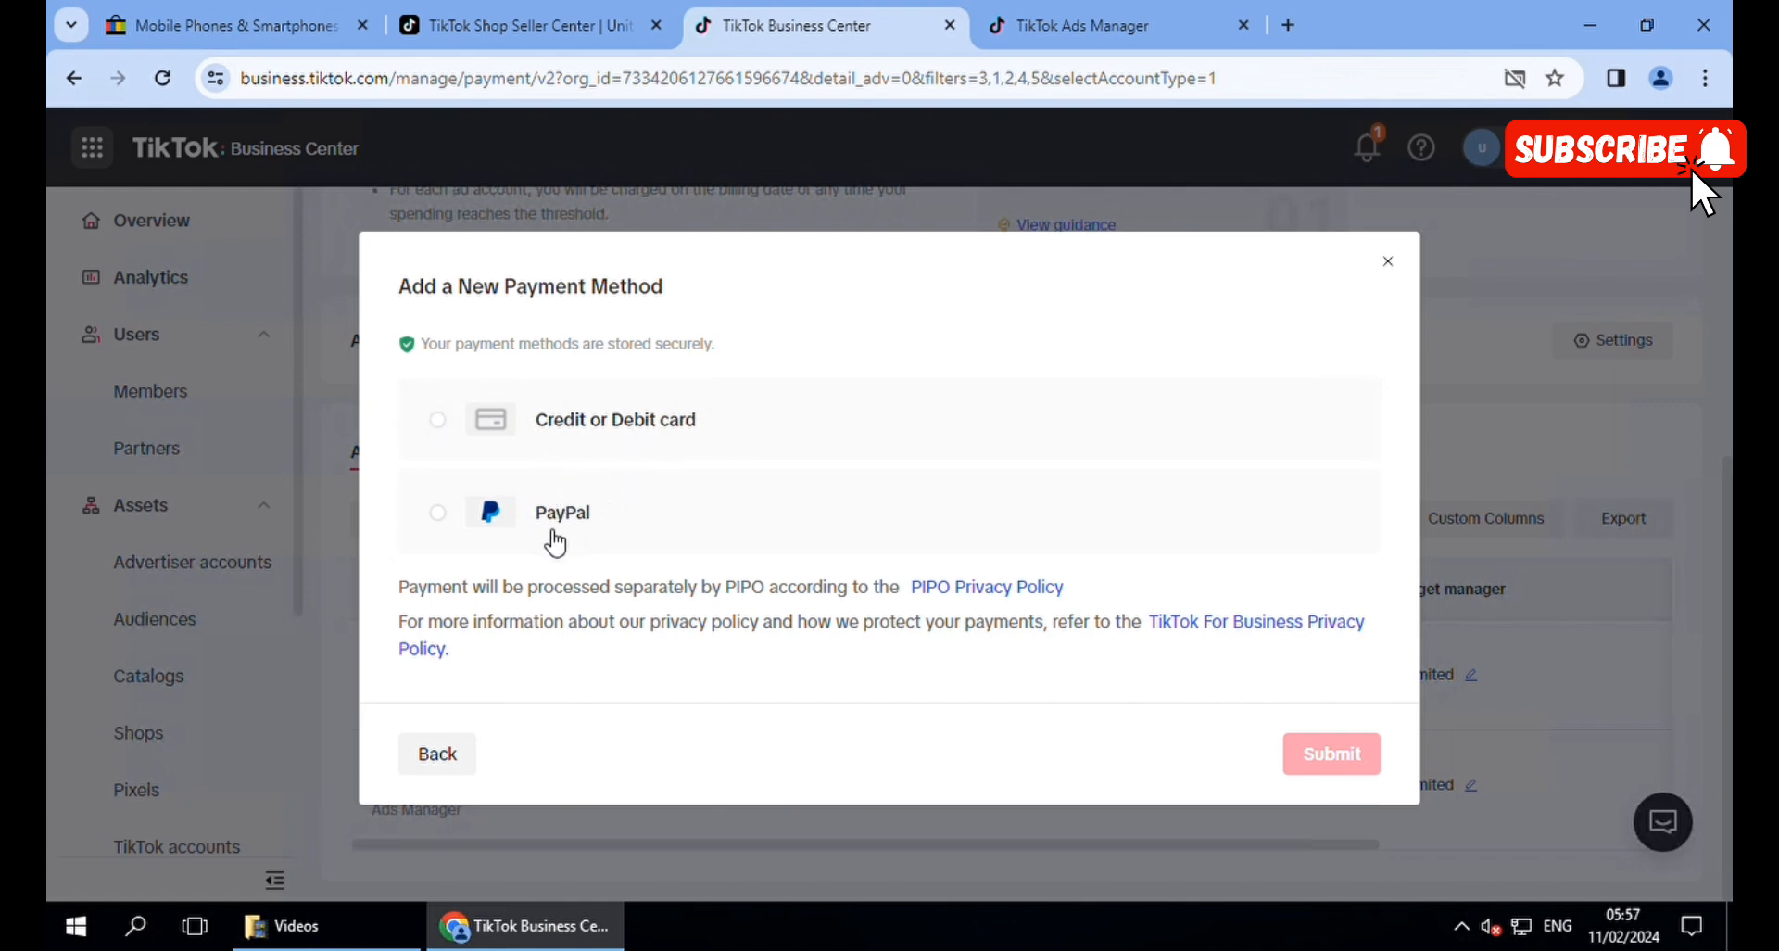
pyautogui.click(447, 432)
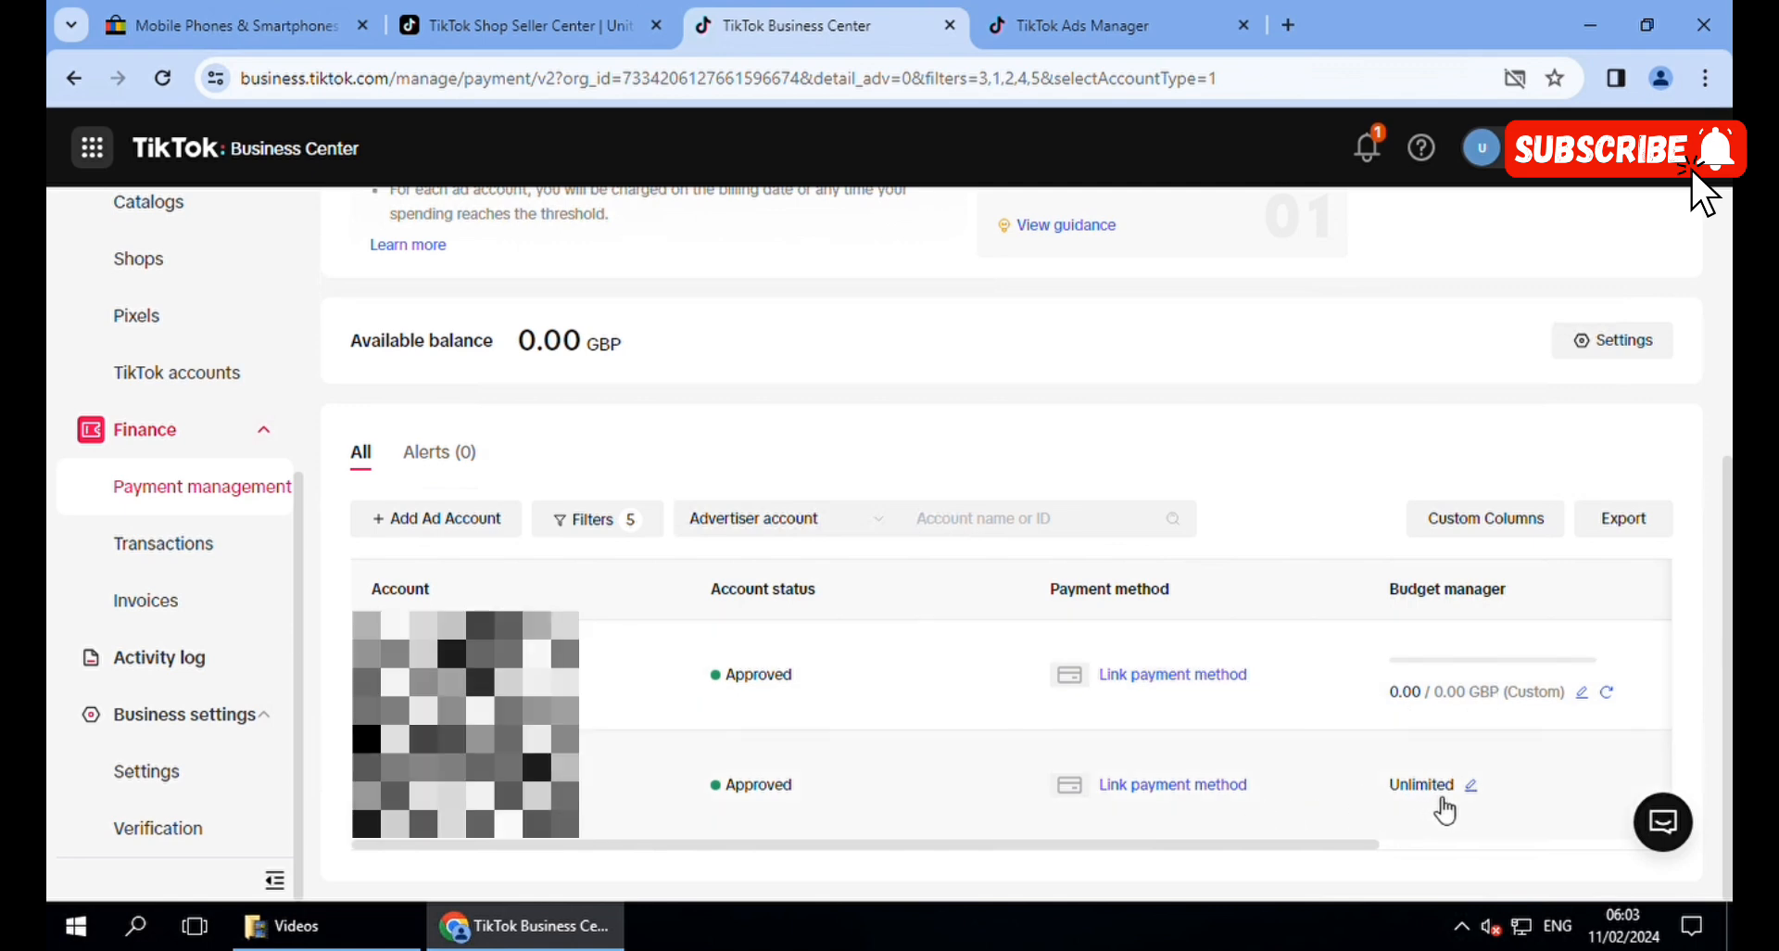
# - Set the first ad account's custom budget to 100.00 GBP
pyautogui.click(1588, 697)
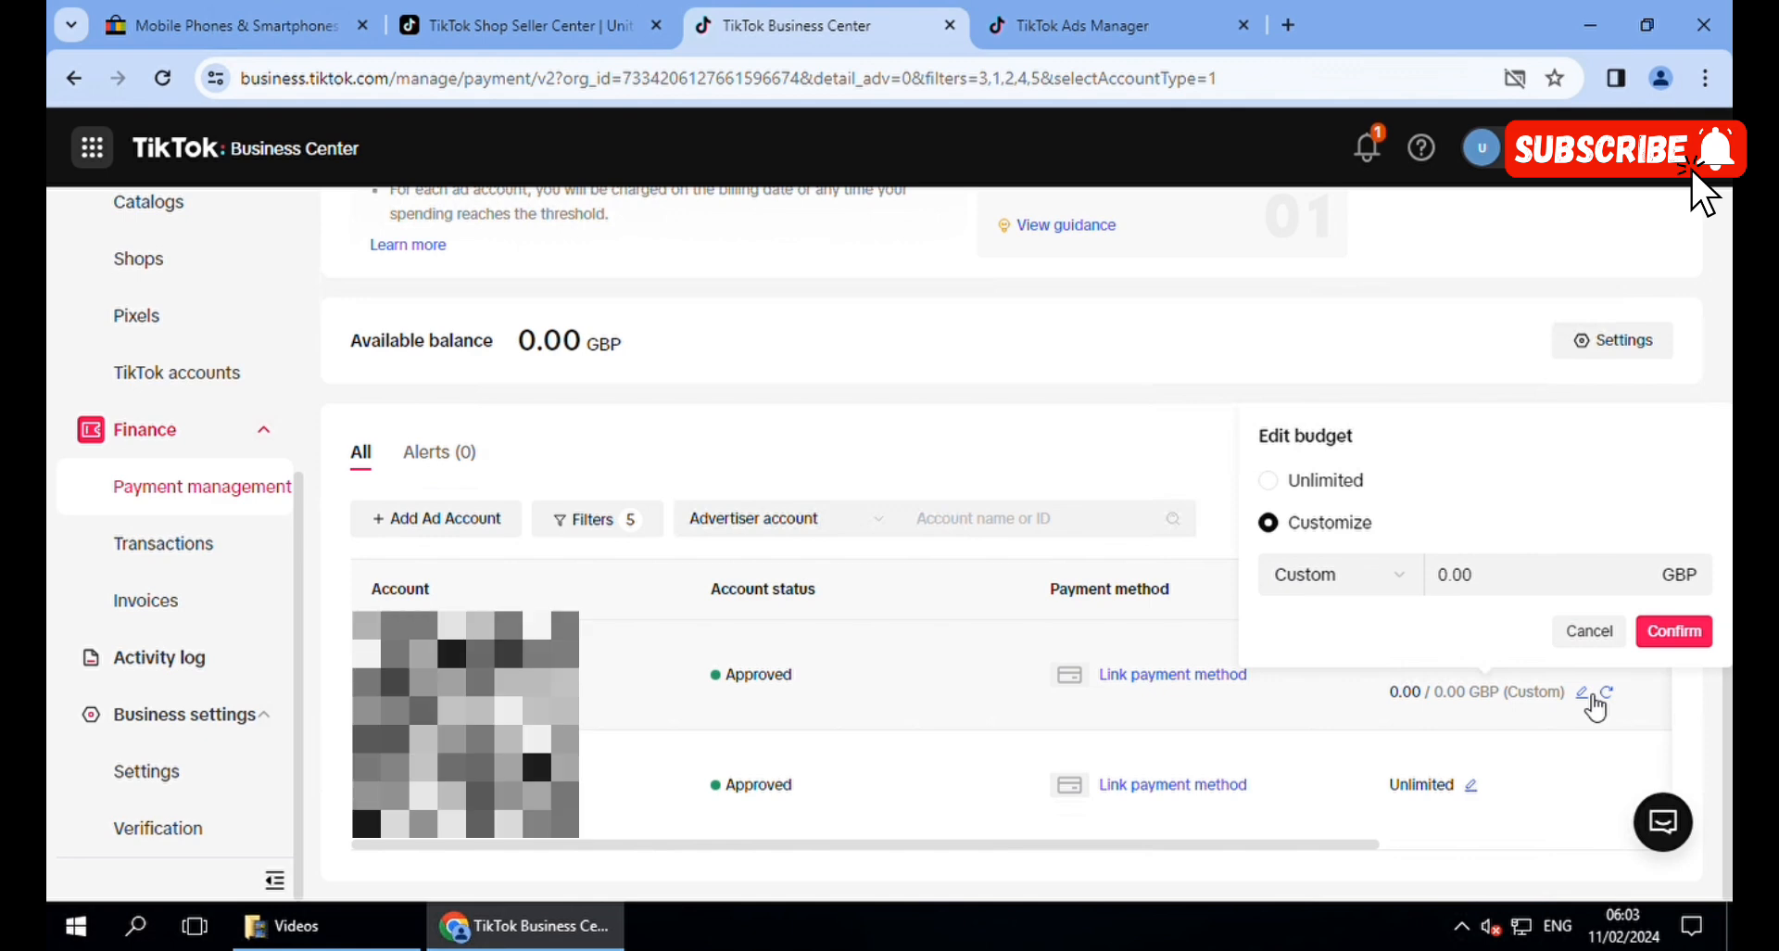
pyautogui.click(1464, 577)
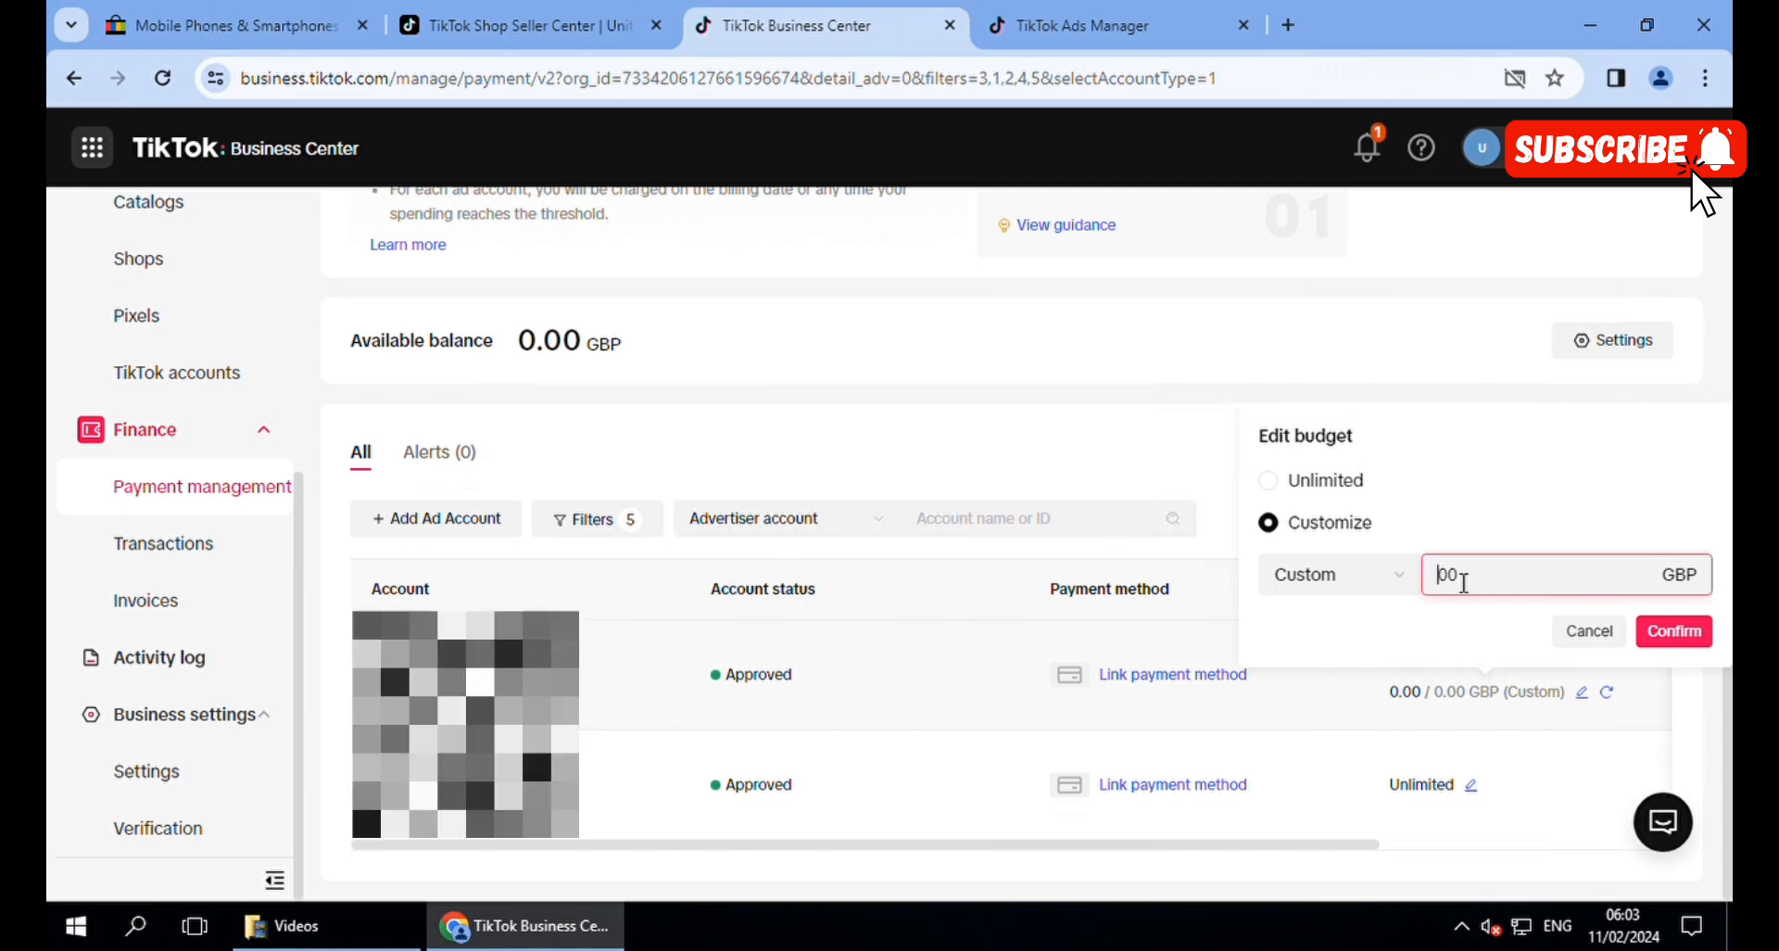
pyautogui.click(1514, 633)
pyautogui.click(1673, 630)
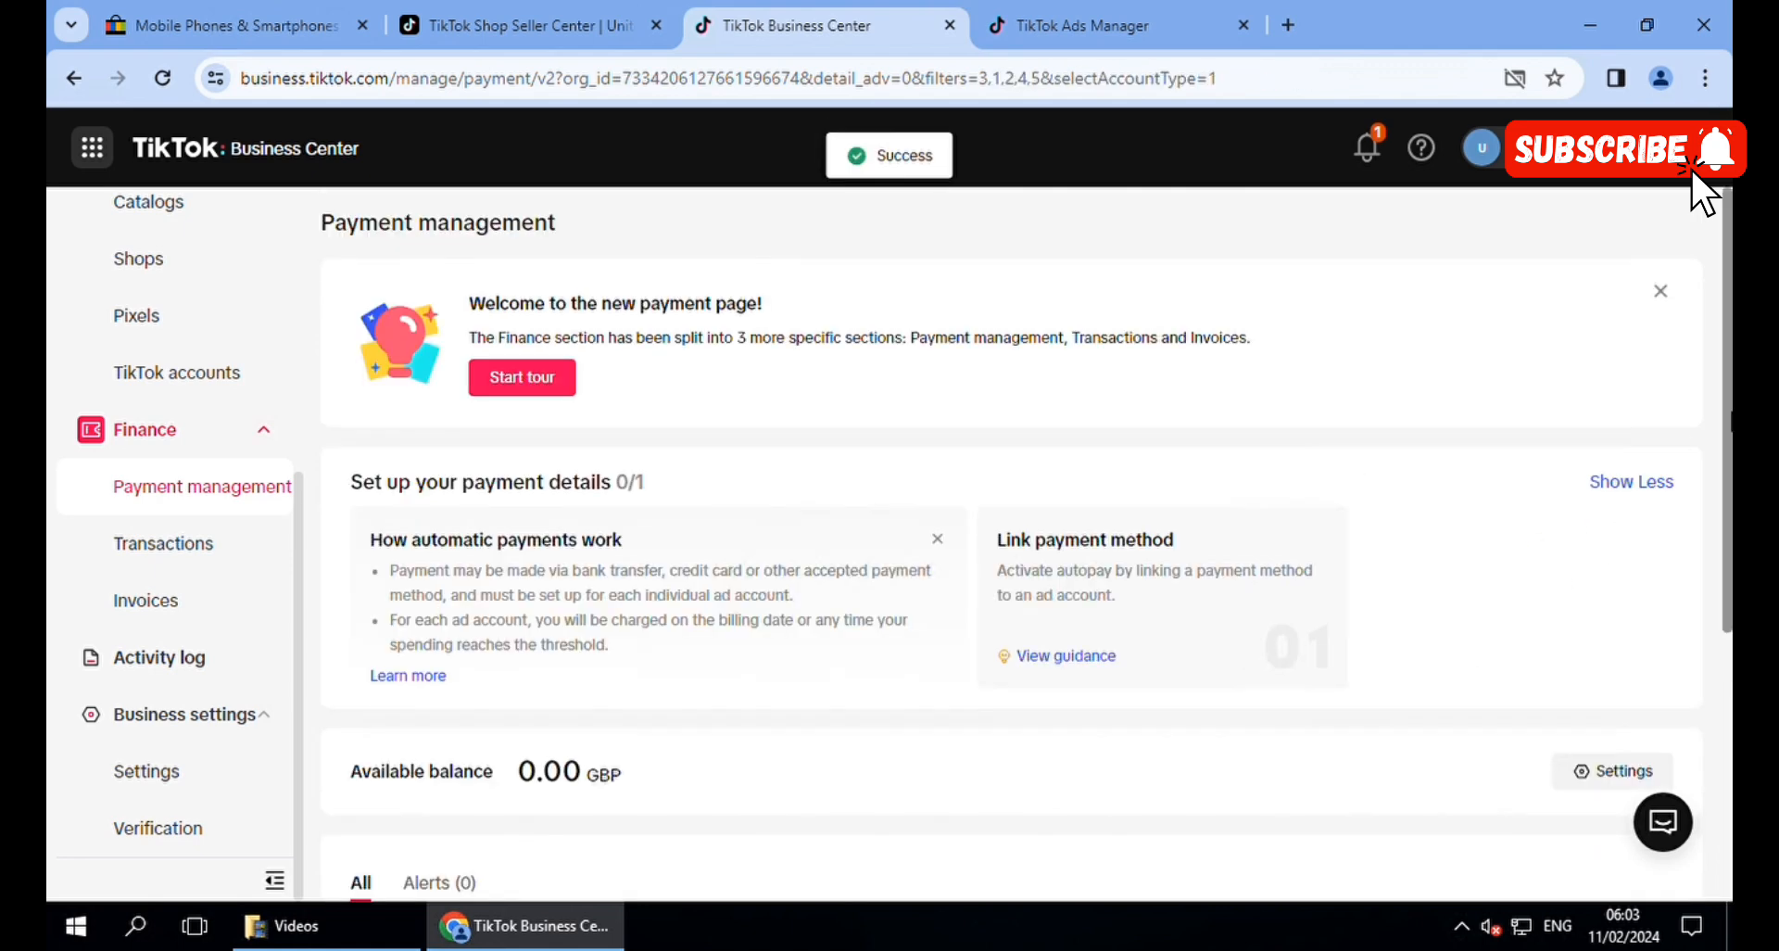
# - Check the first ad account's budget and the available balance in Payment management
pyautogui.scroll(-3, 1010, 518)
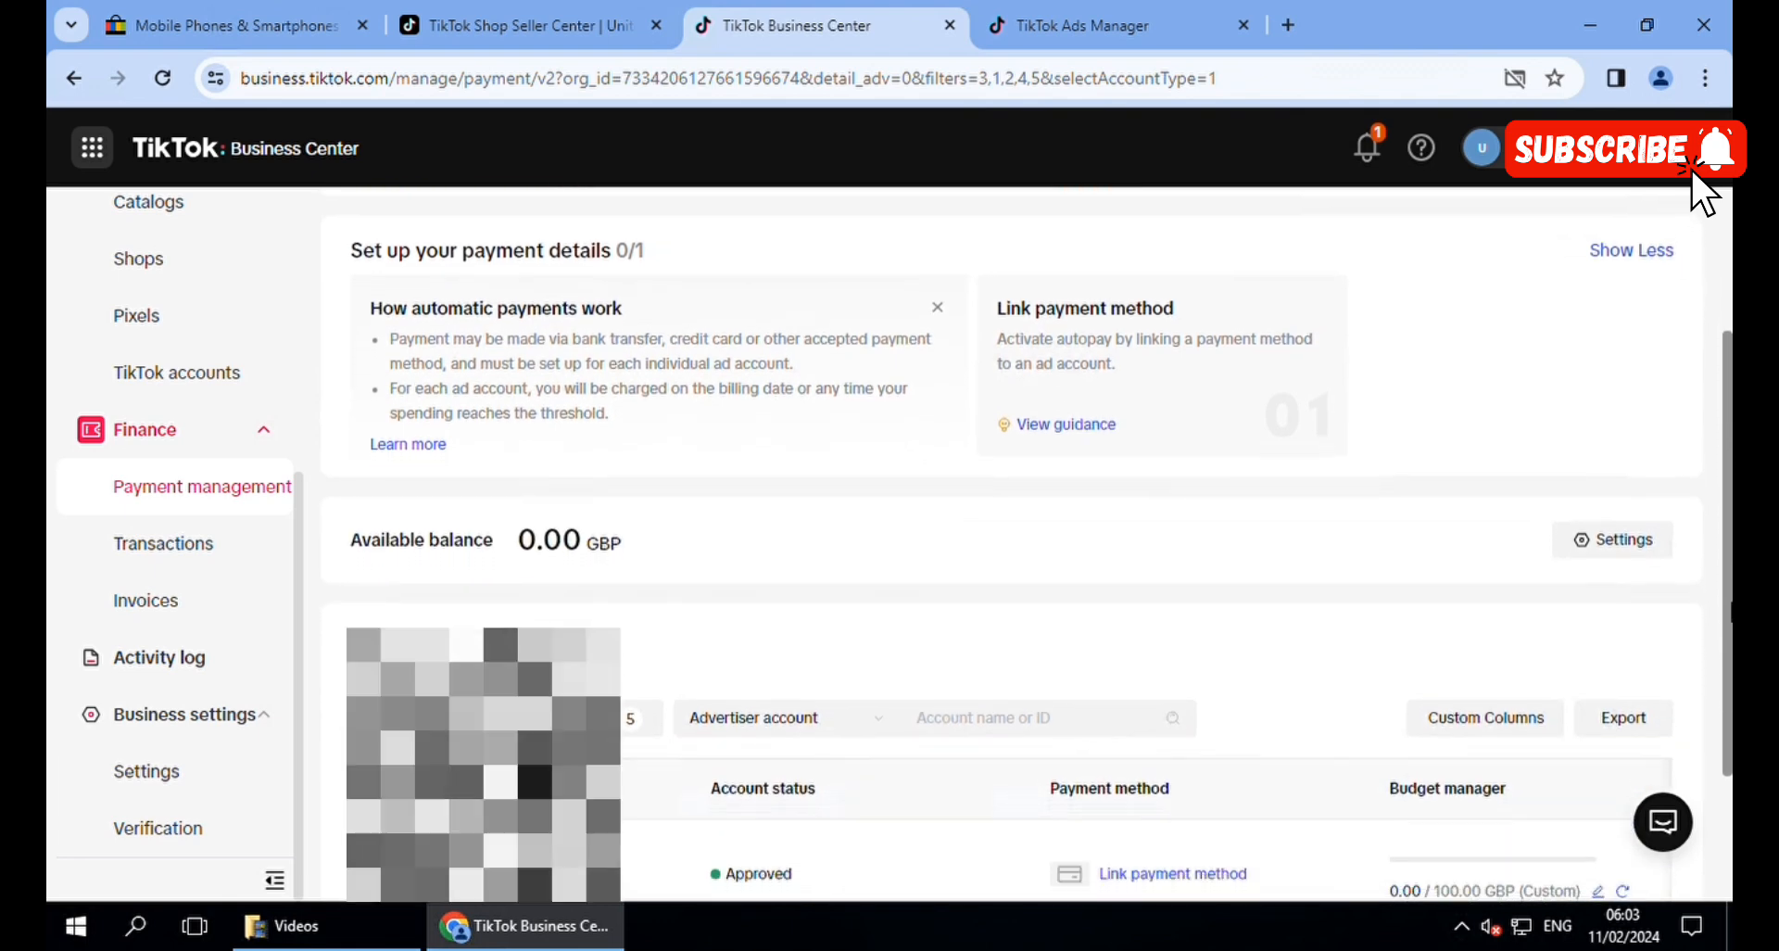
pyautogui.scroll(-2, 1716, 708)
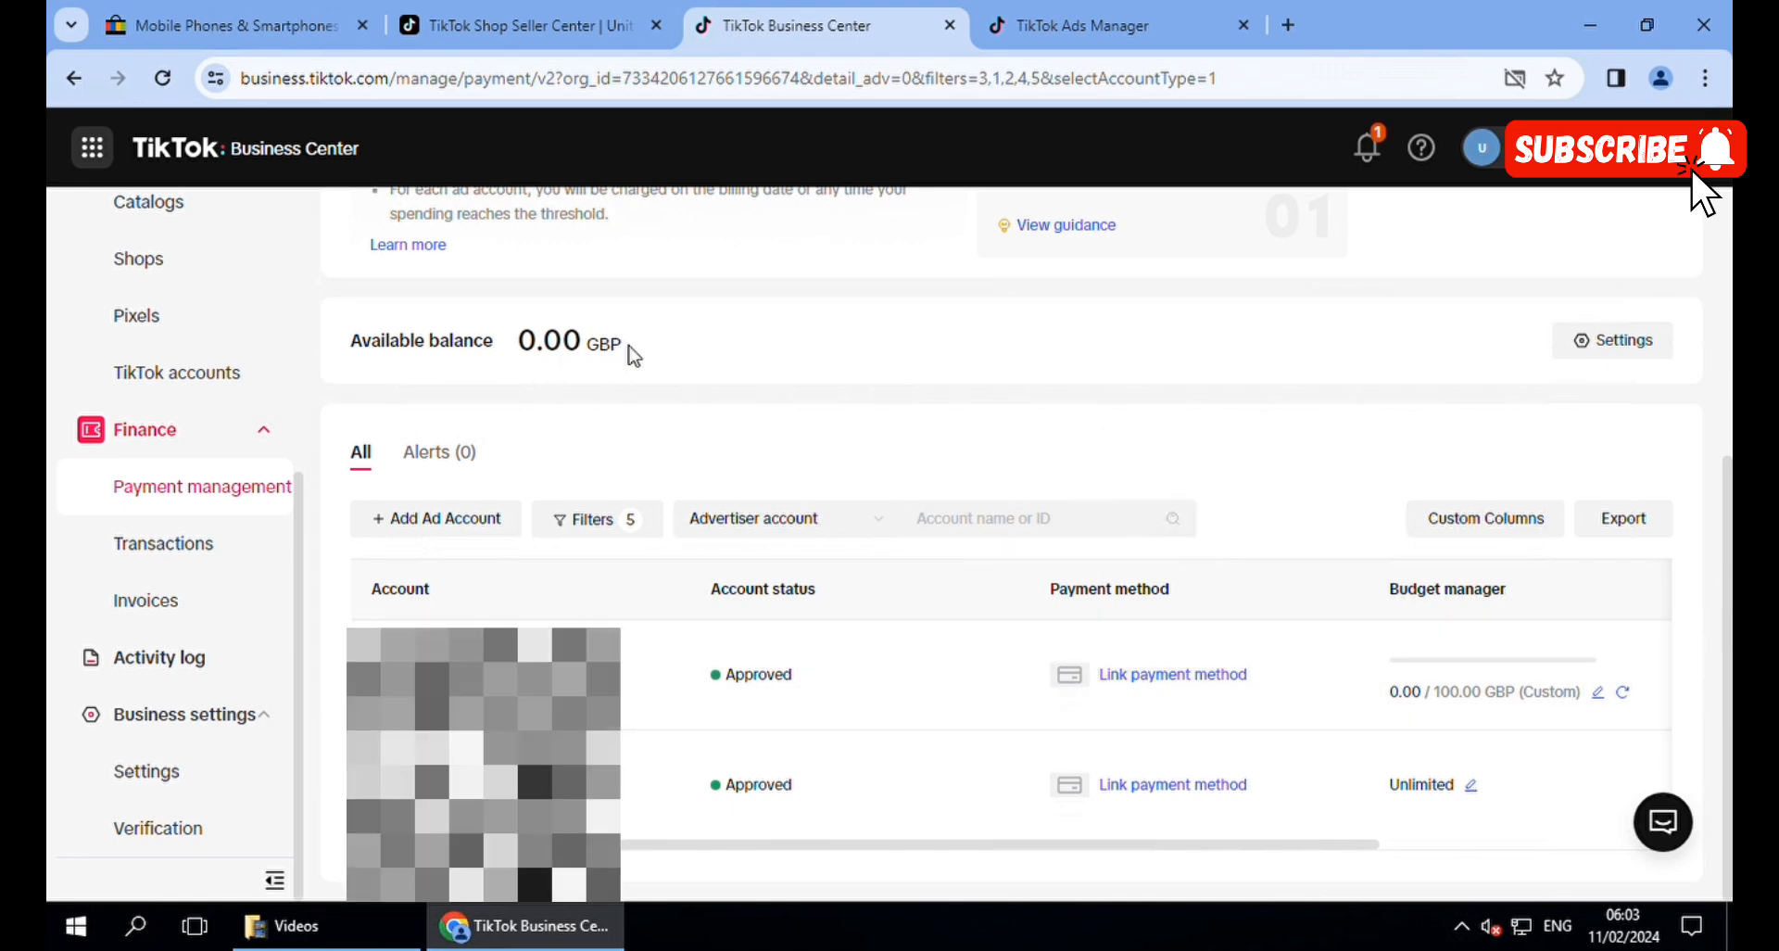
pyautogui.tripleClick(519, 341)
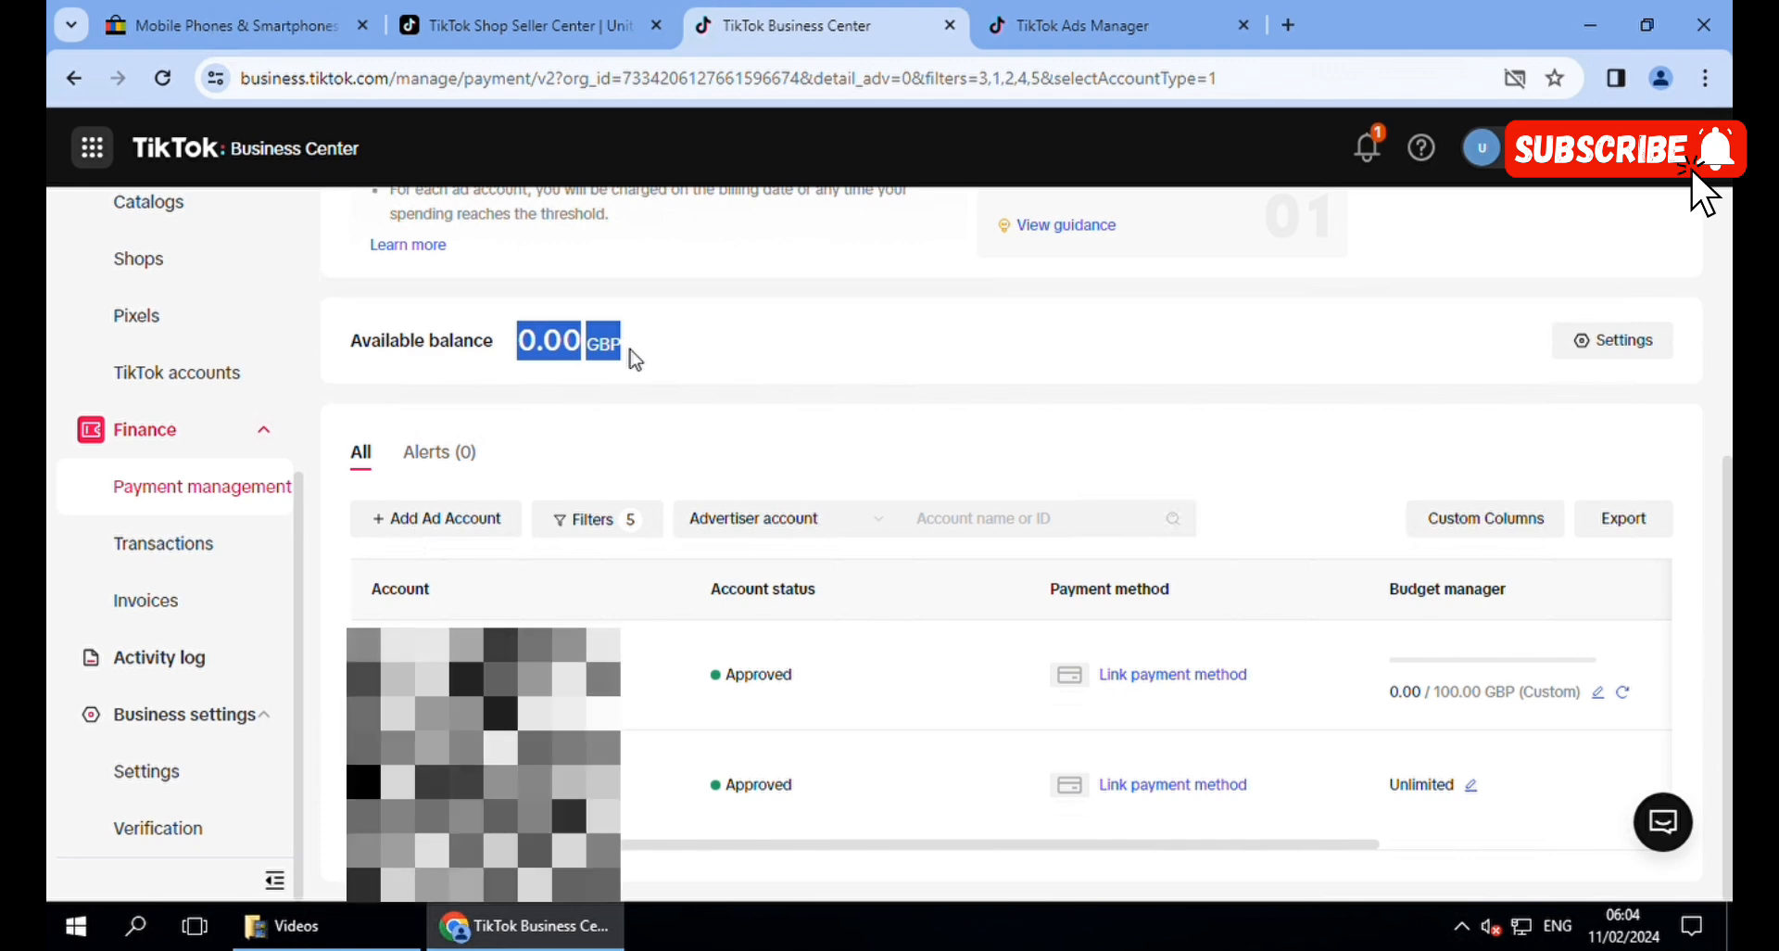
pyautogui.click(713, 359)
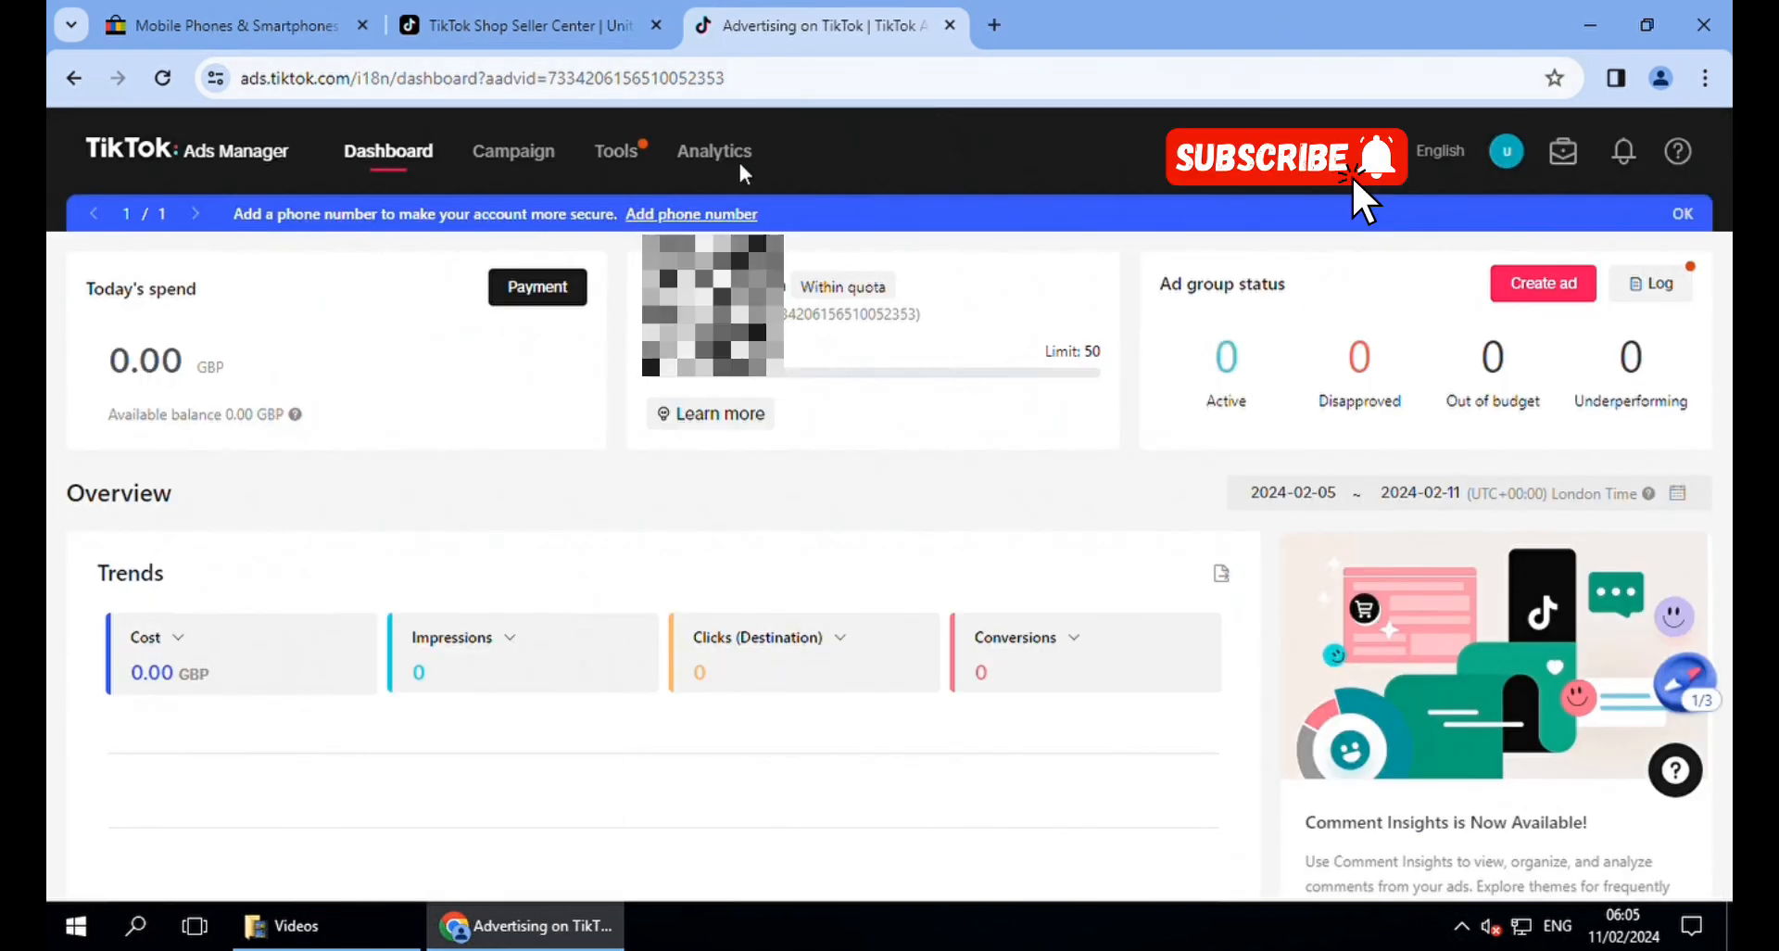
pyautogui.tripleClick(237, 380)
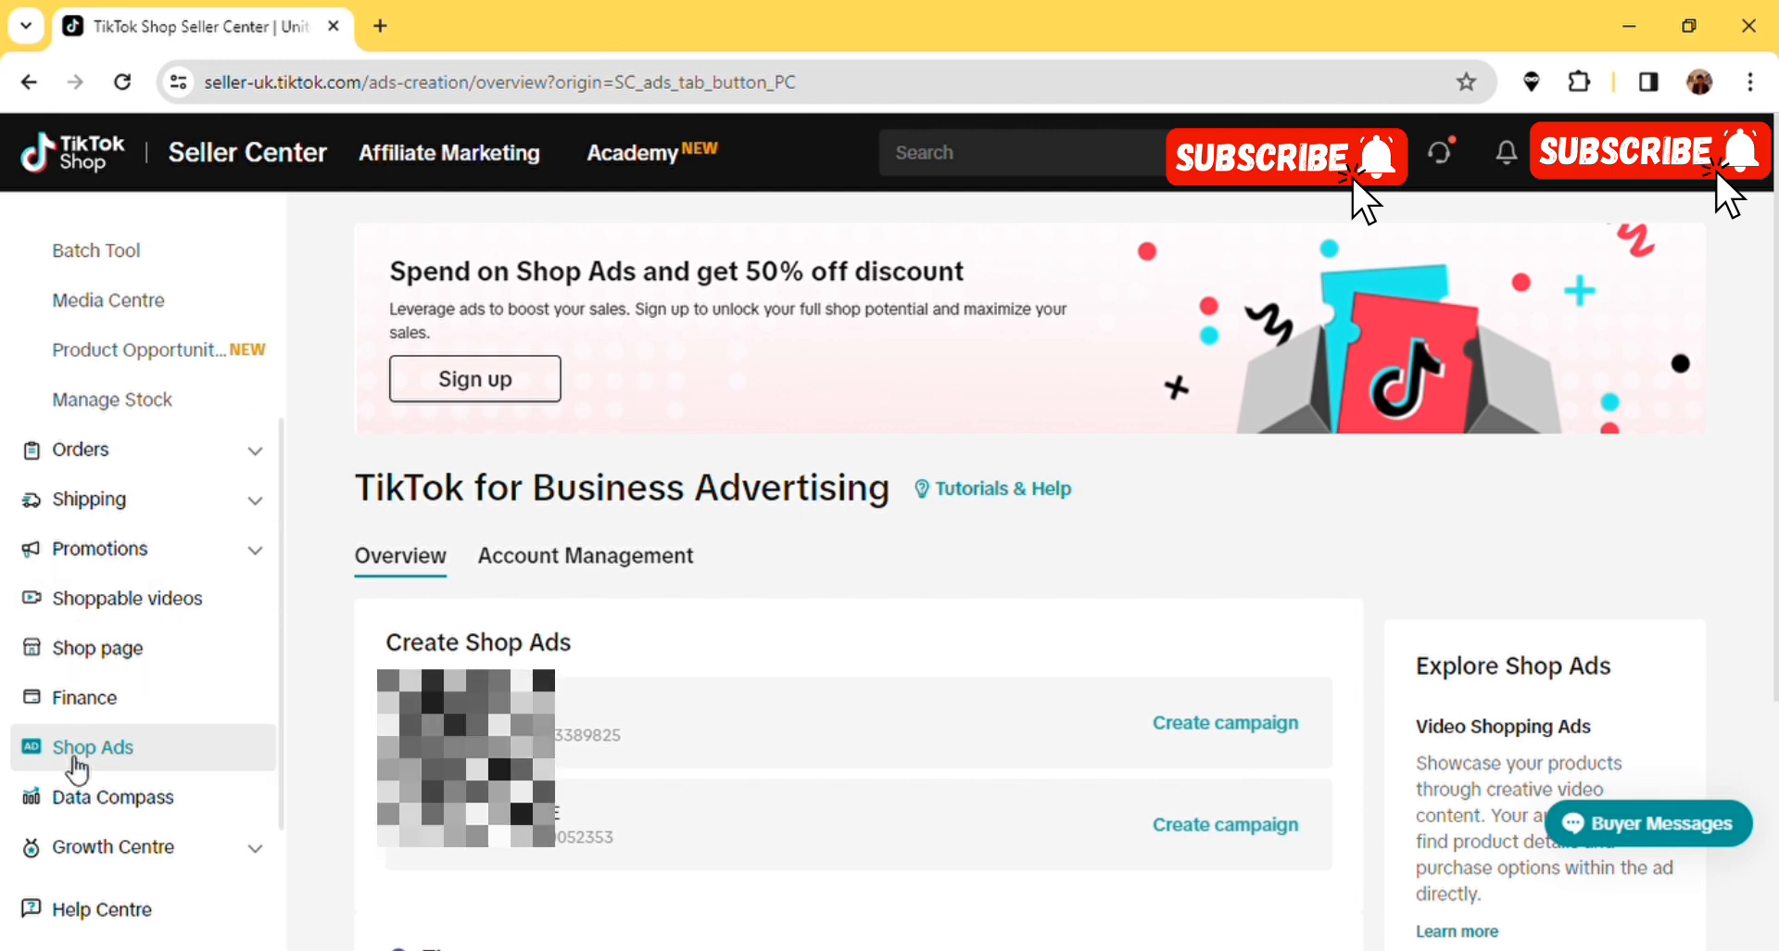
# - Create a campaign for the first ad account listed under Create Shop Ads, using Custom mode
pyautogui.scroll(-2, 1284, 540)
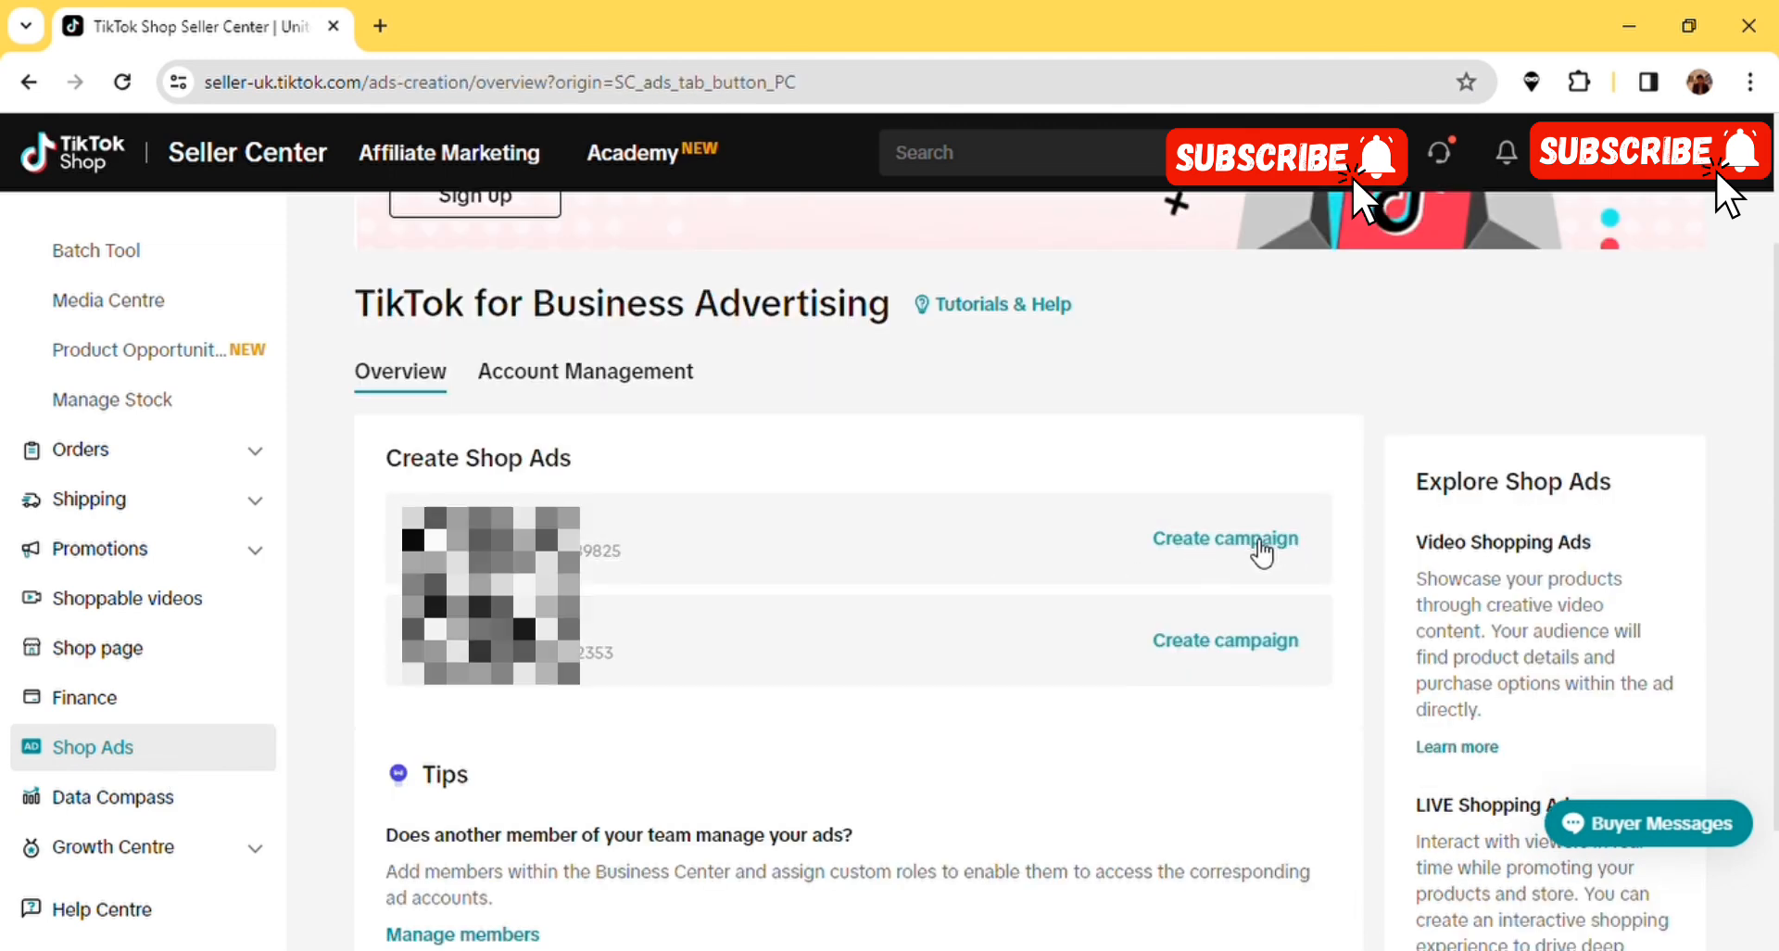
pyautogui.click(1262, 553)
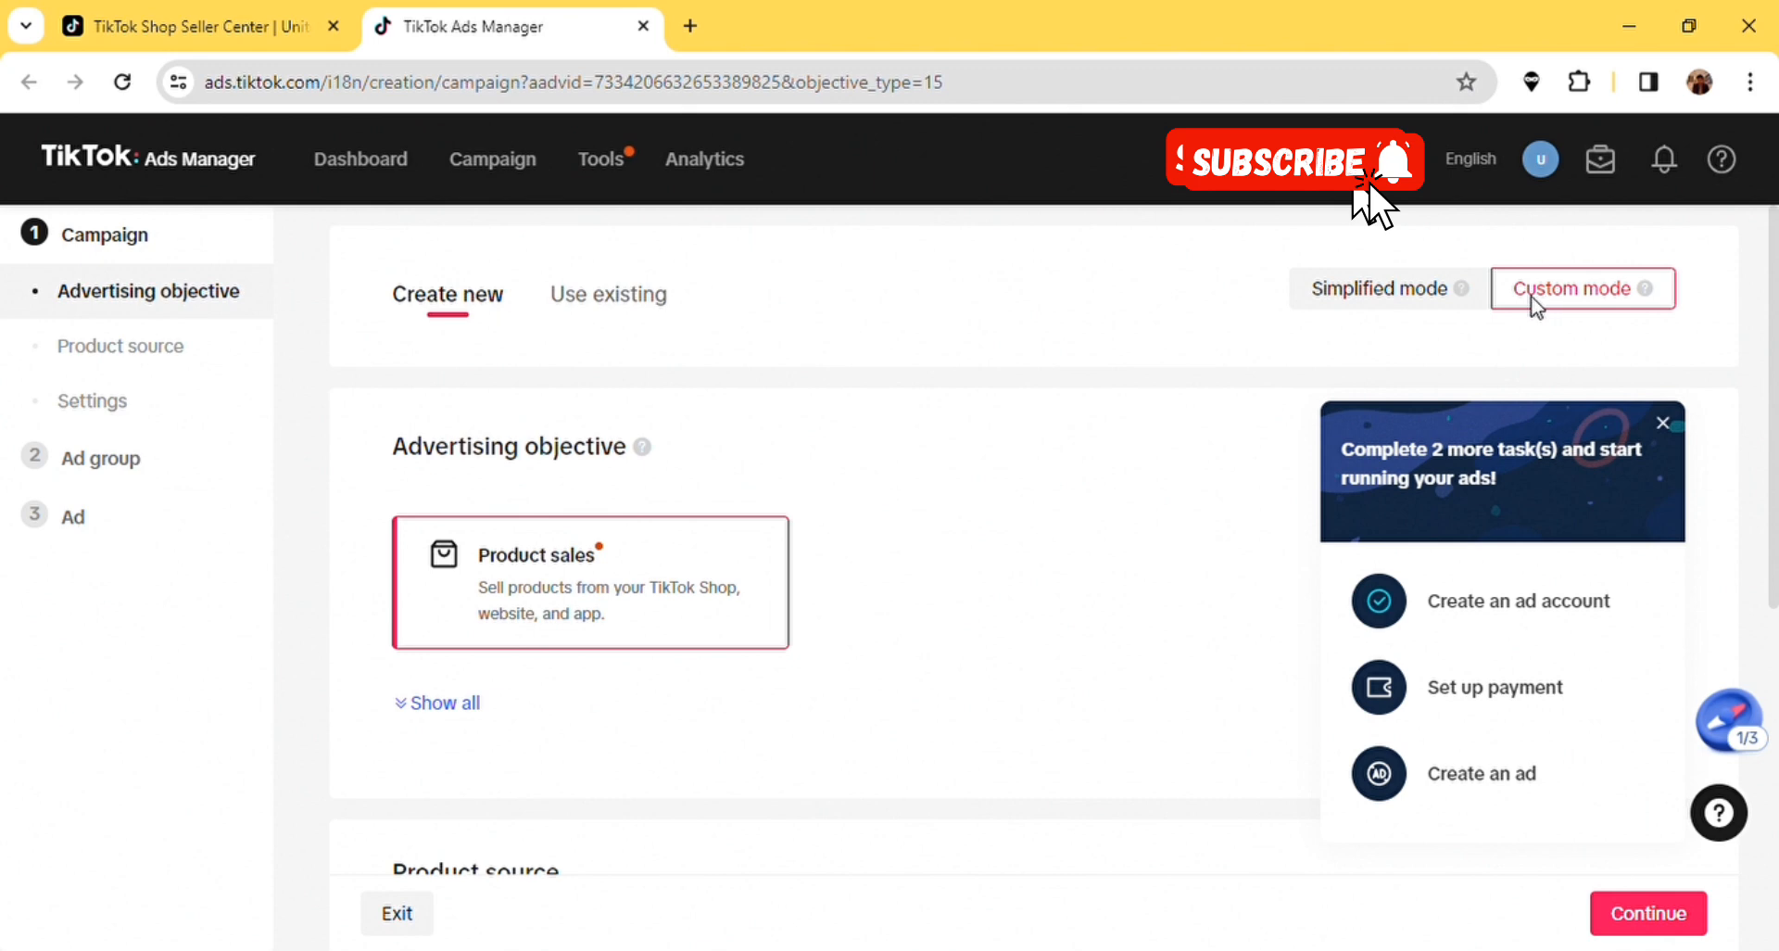
pyautogui.click(1542, 294)
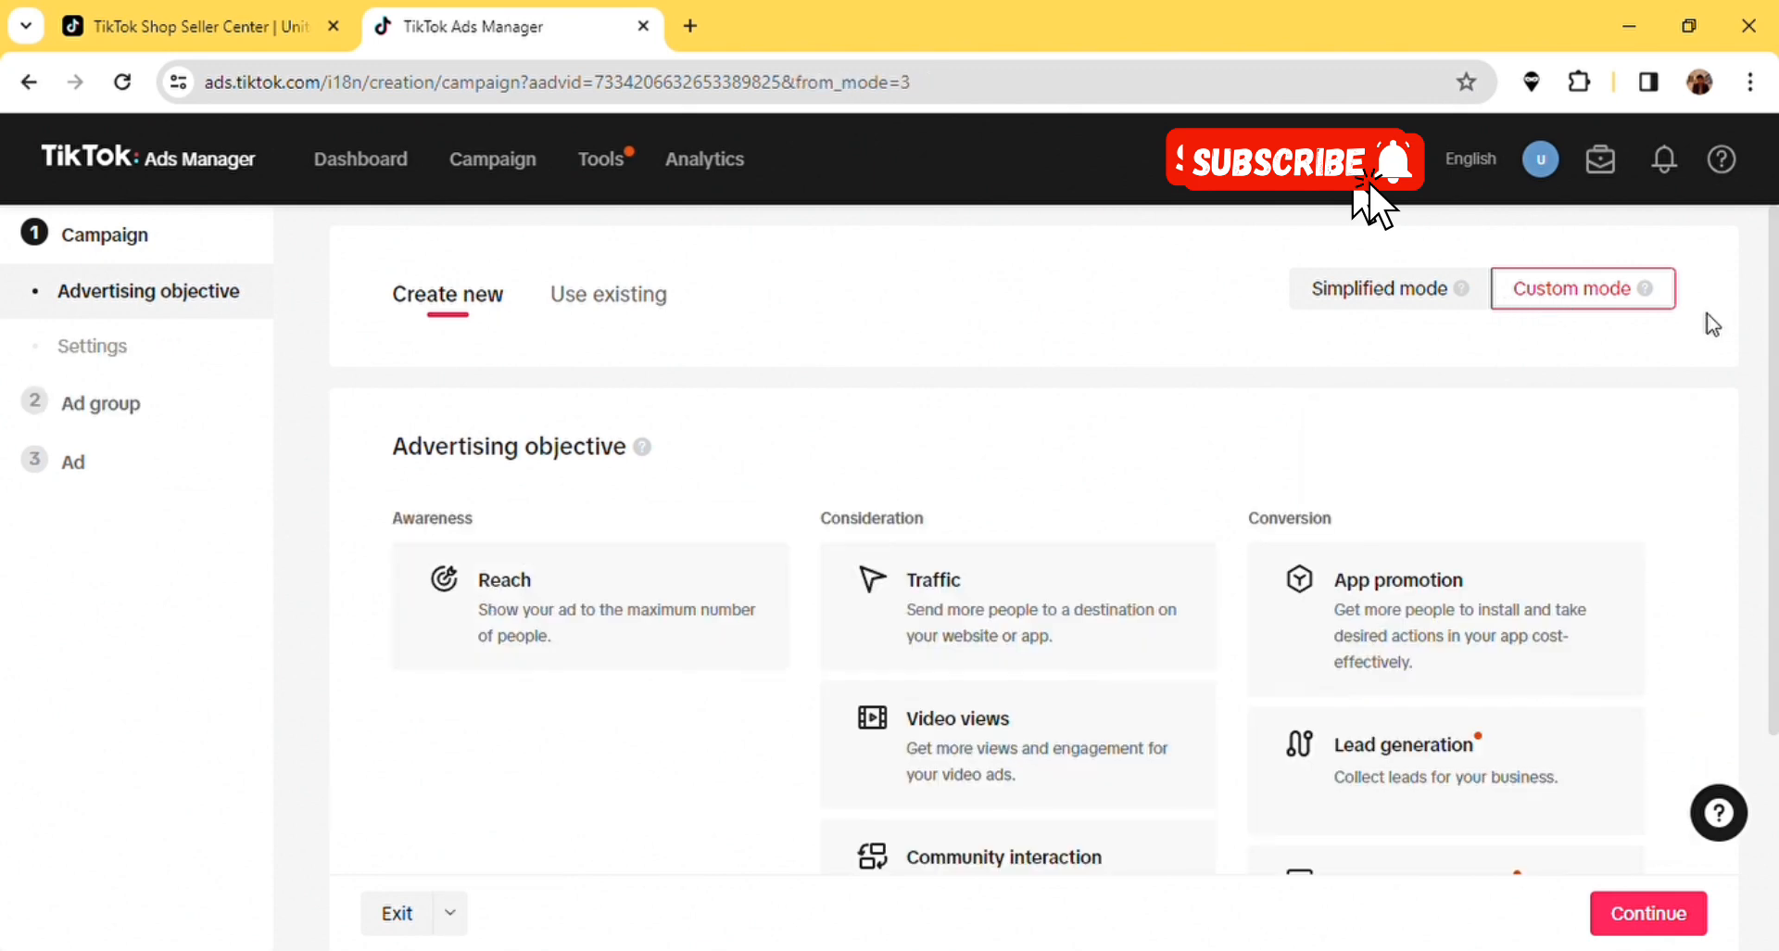
# - Review the Awareness, Consideration and Conversion categories and choose Reach as the advertising objective
pyautogui.scroll(-2, 1774, 296)
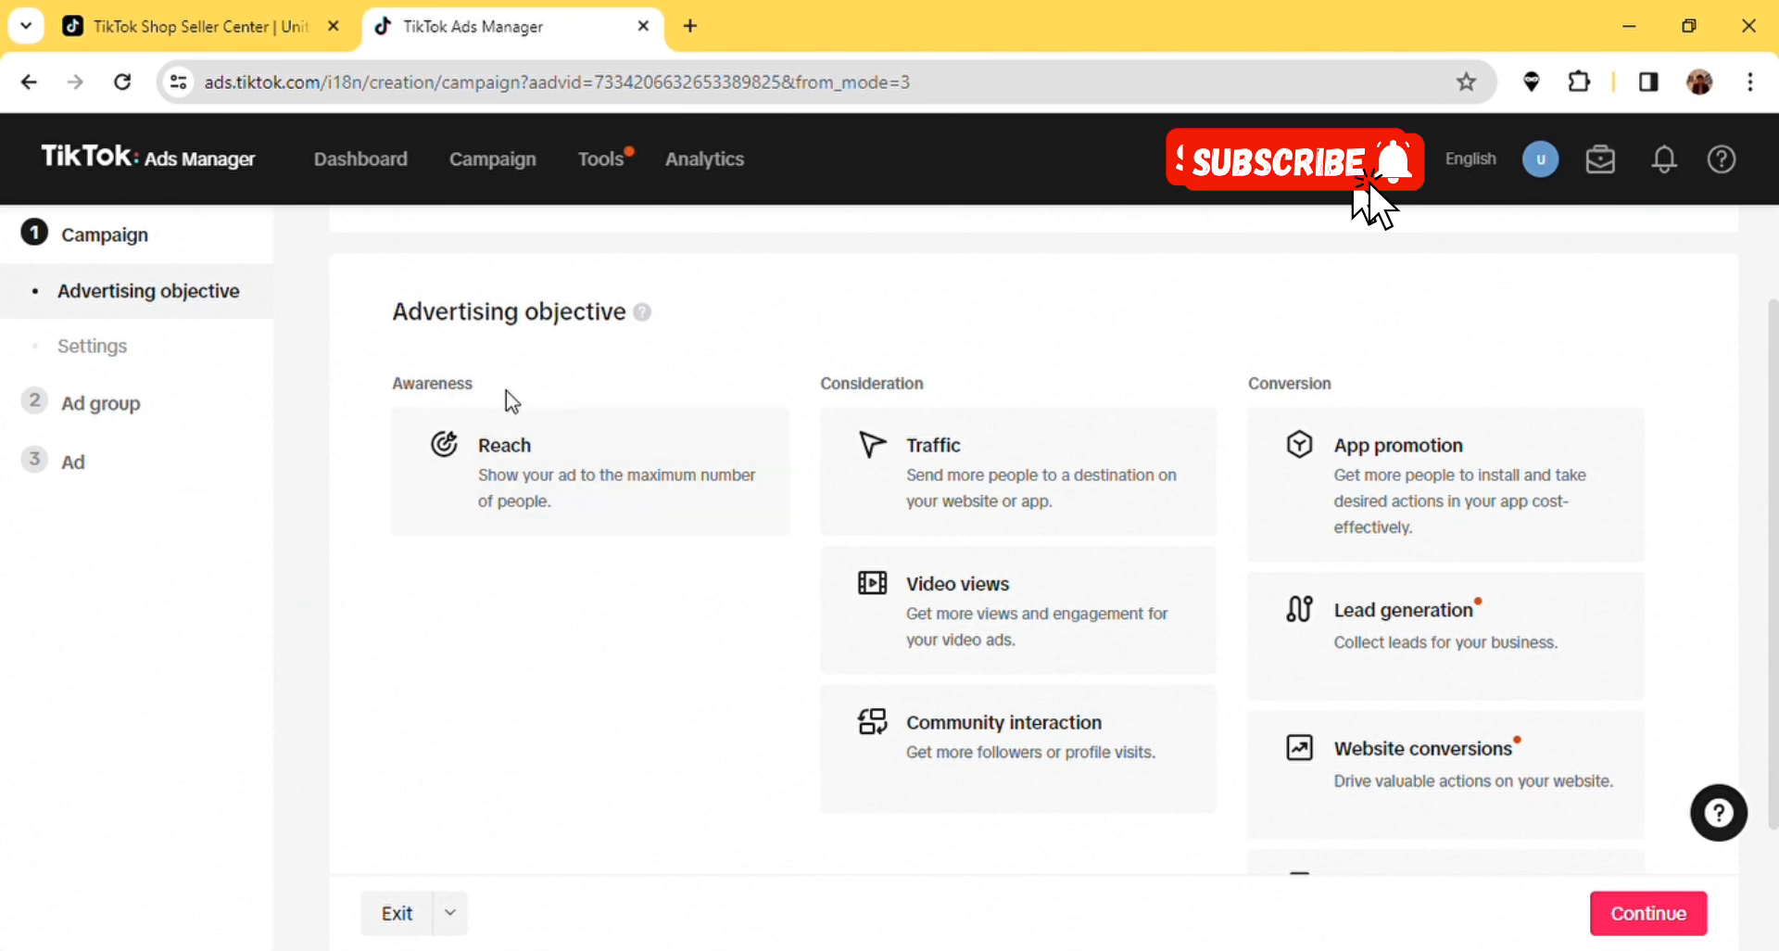
pyautogui.moveTo(477, 388); pyautogui.dragTo(425, 402)
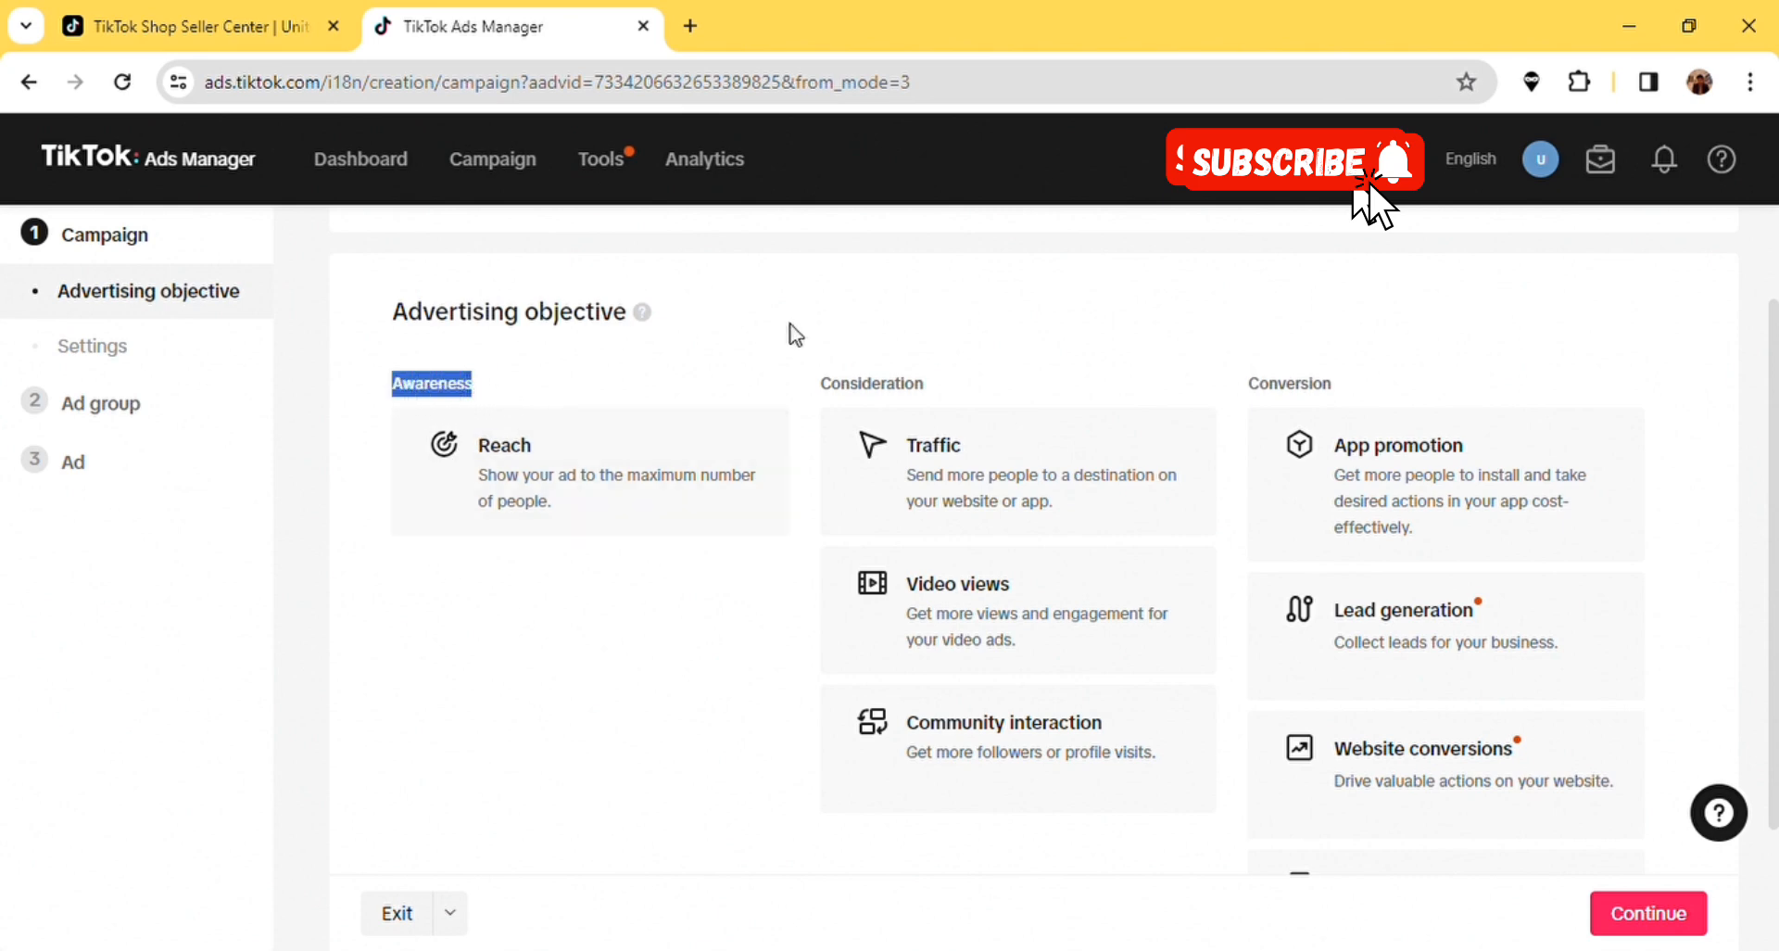
pyautogui.moveTo(929, 388); pyautogui.dragTo(817, 402)
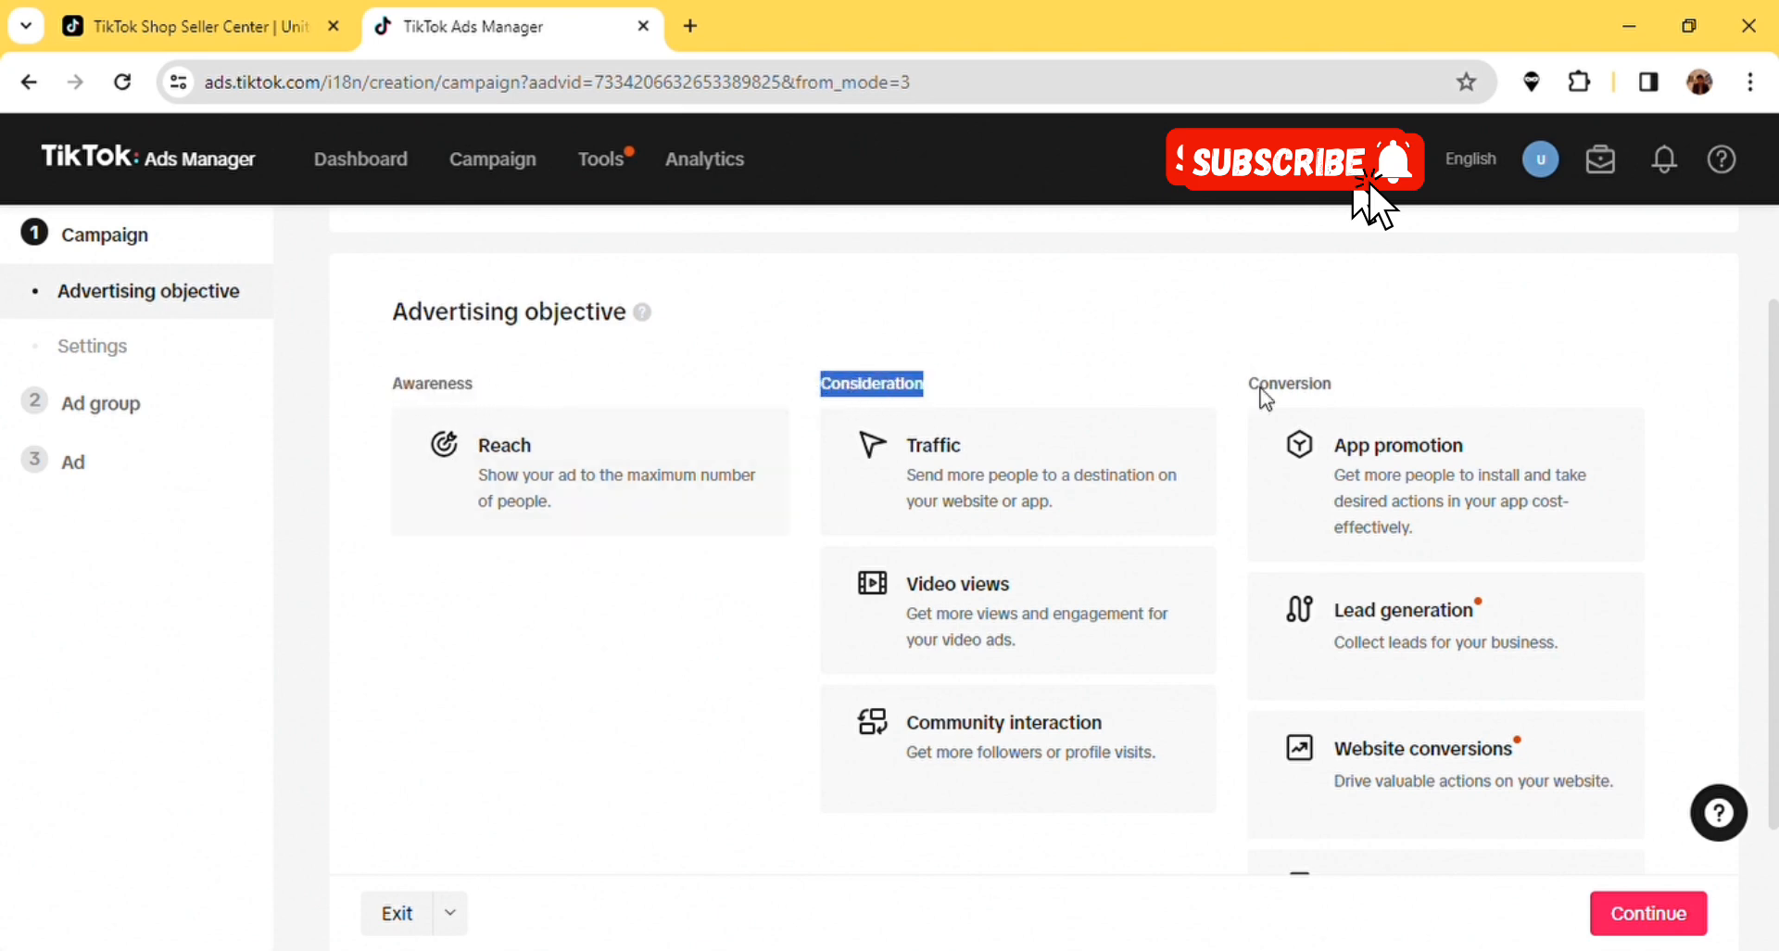
pyautogui.moveTo(1341, 393); pyautogui.dragTo(1235, 405)
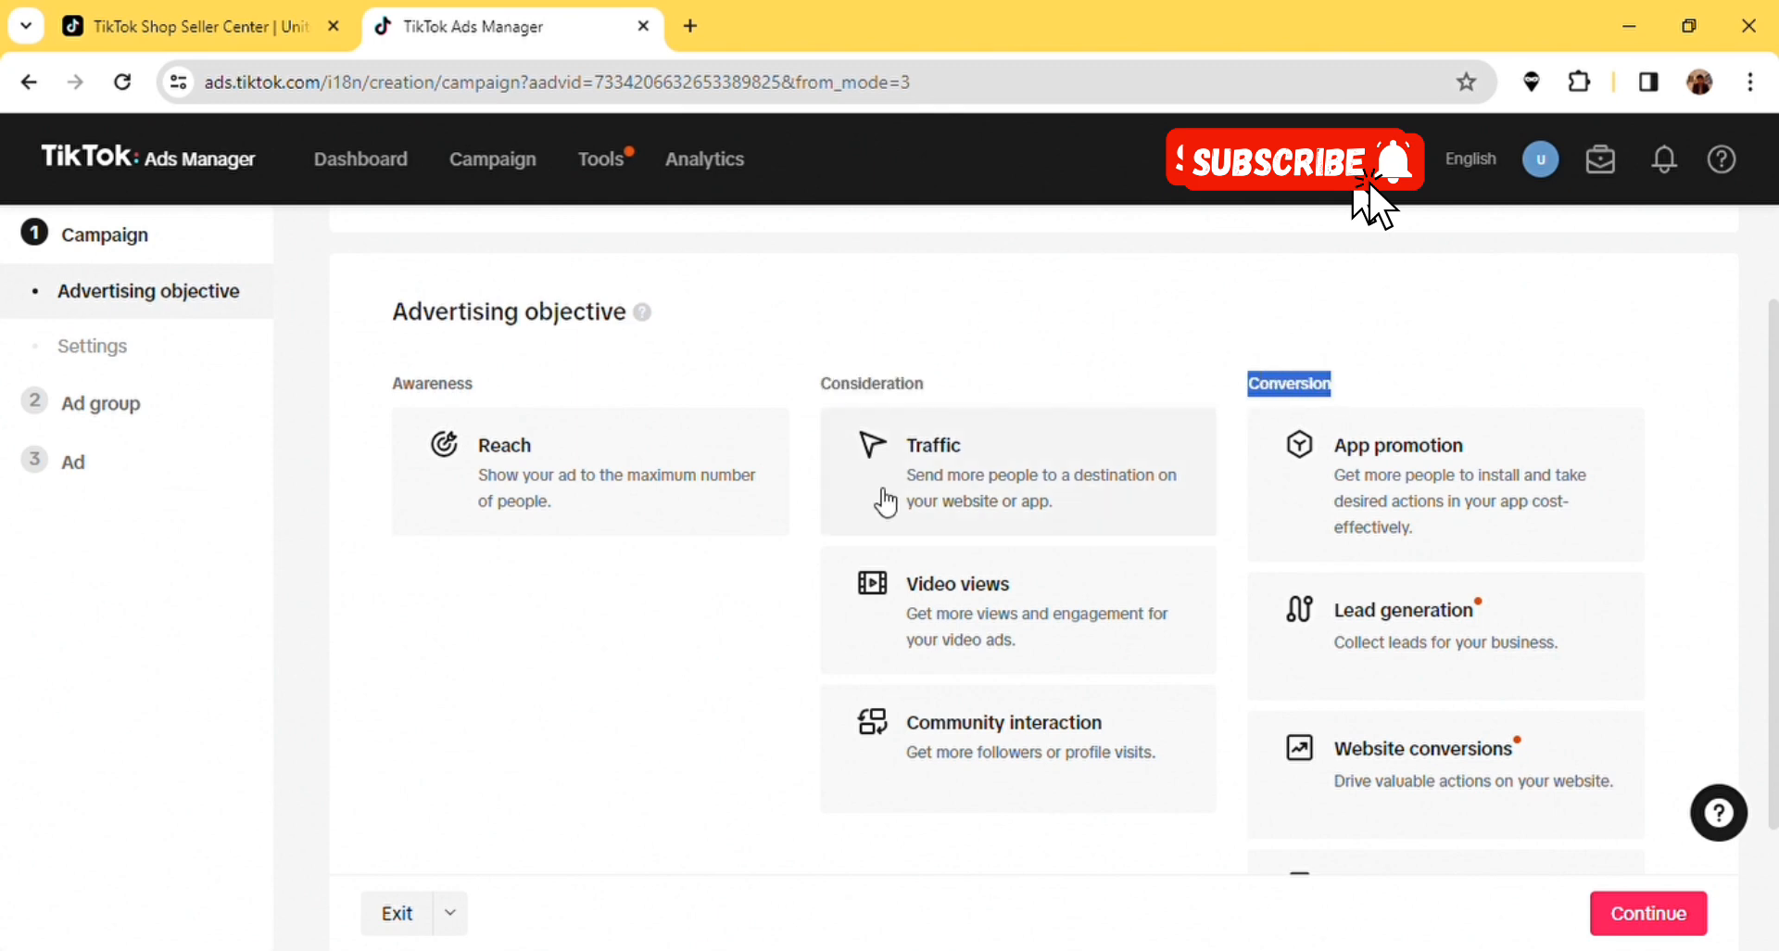
pyautogui.click(588, 559)
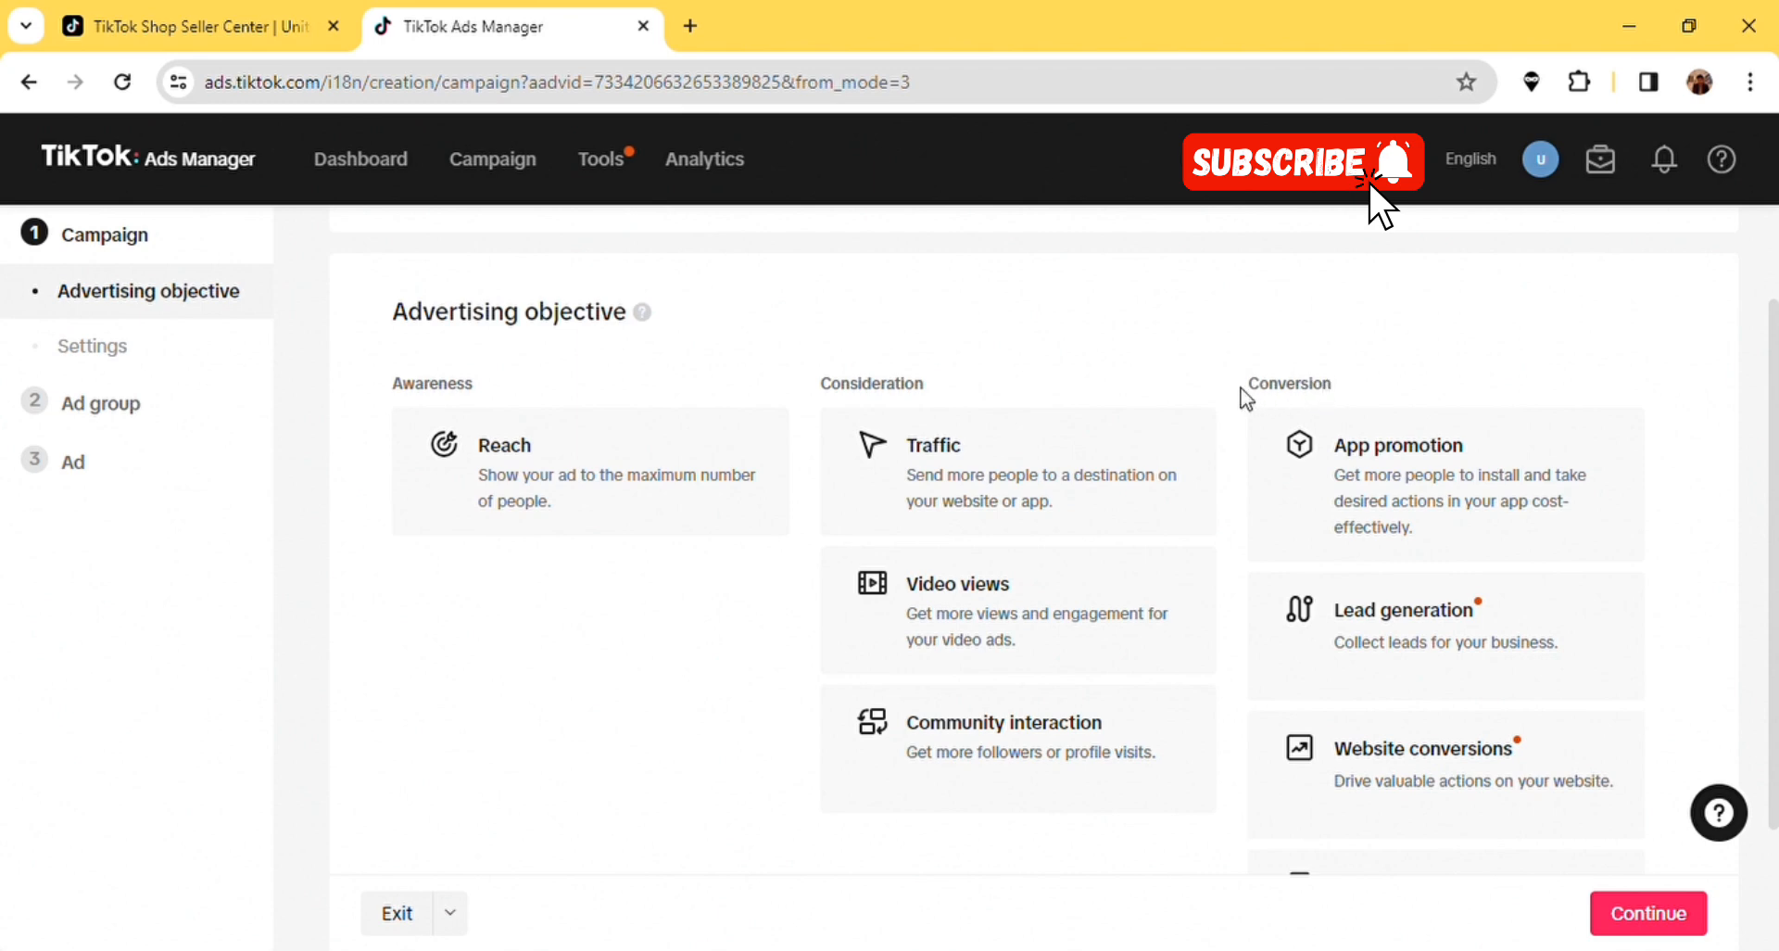
pyautogui.click(517, 485)
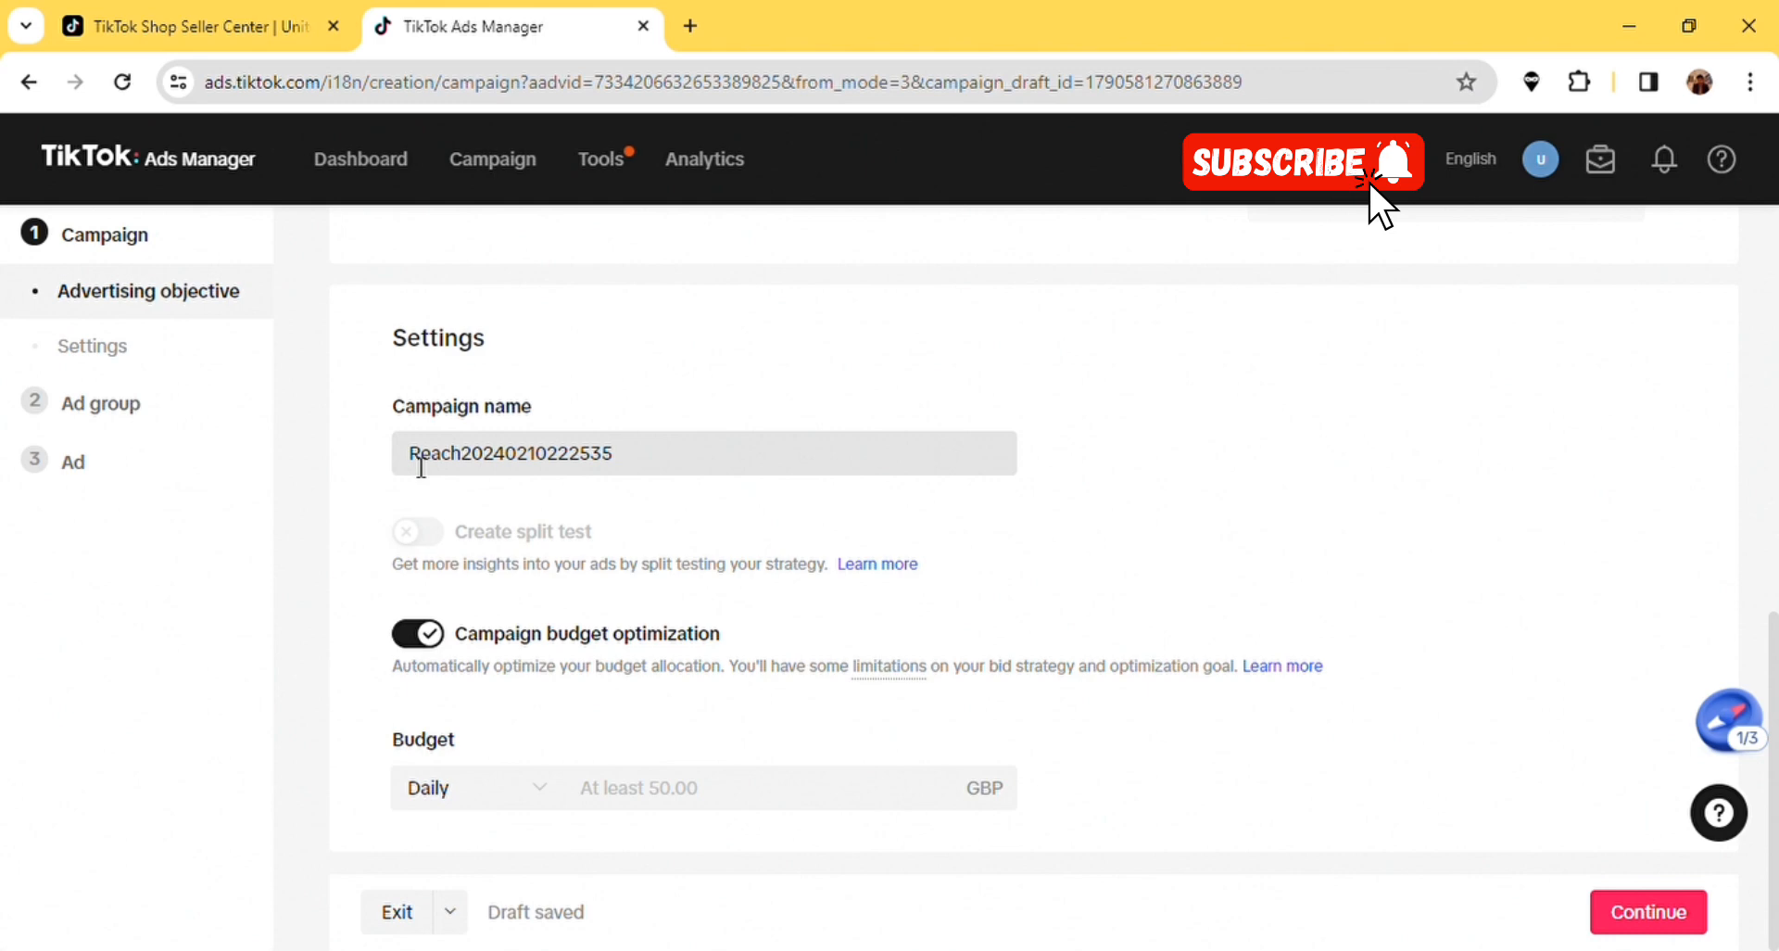
# - Rename the campaign as "Reach. 10$ .M/F 18/60y"
pyautogui.moveTo(412, 466); pyautogui.dragTo(637, 468)
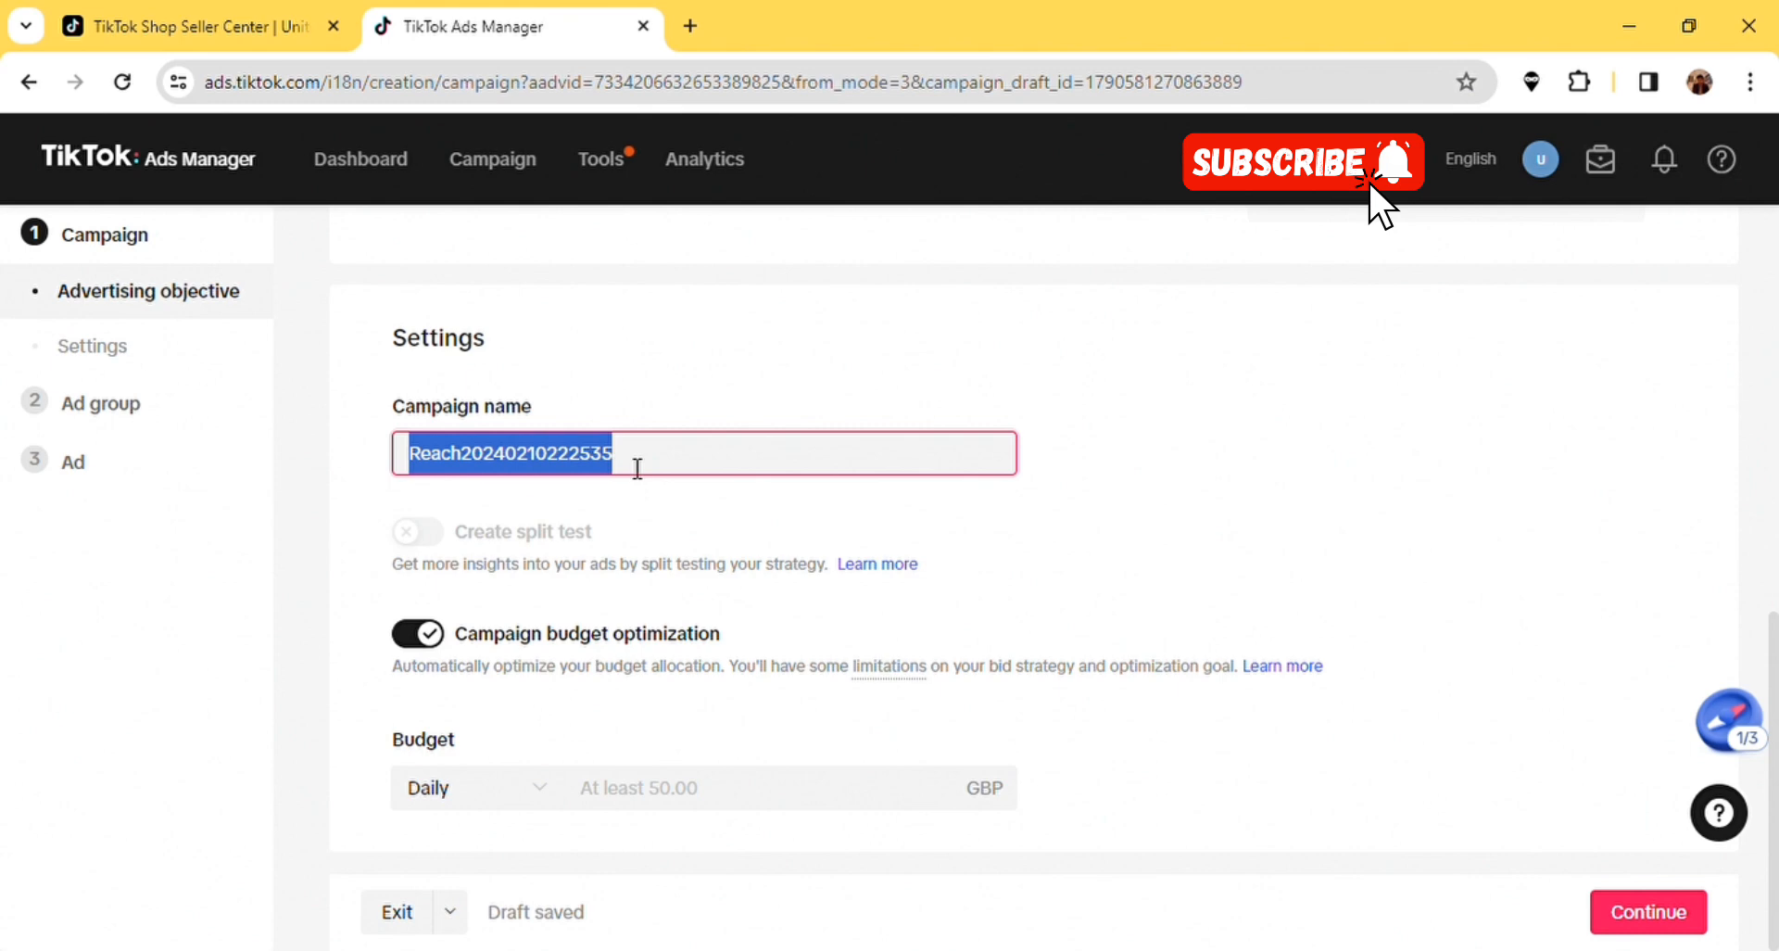
pyautogui.press('BackSpace')
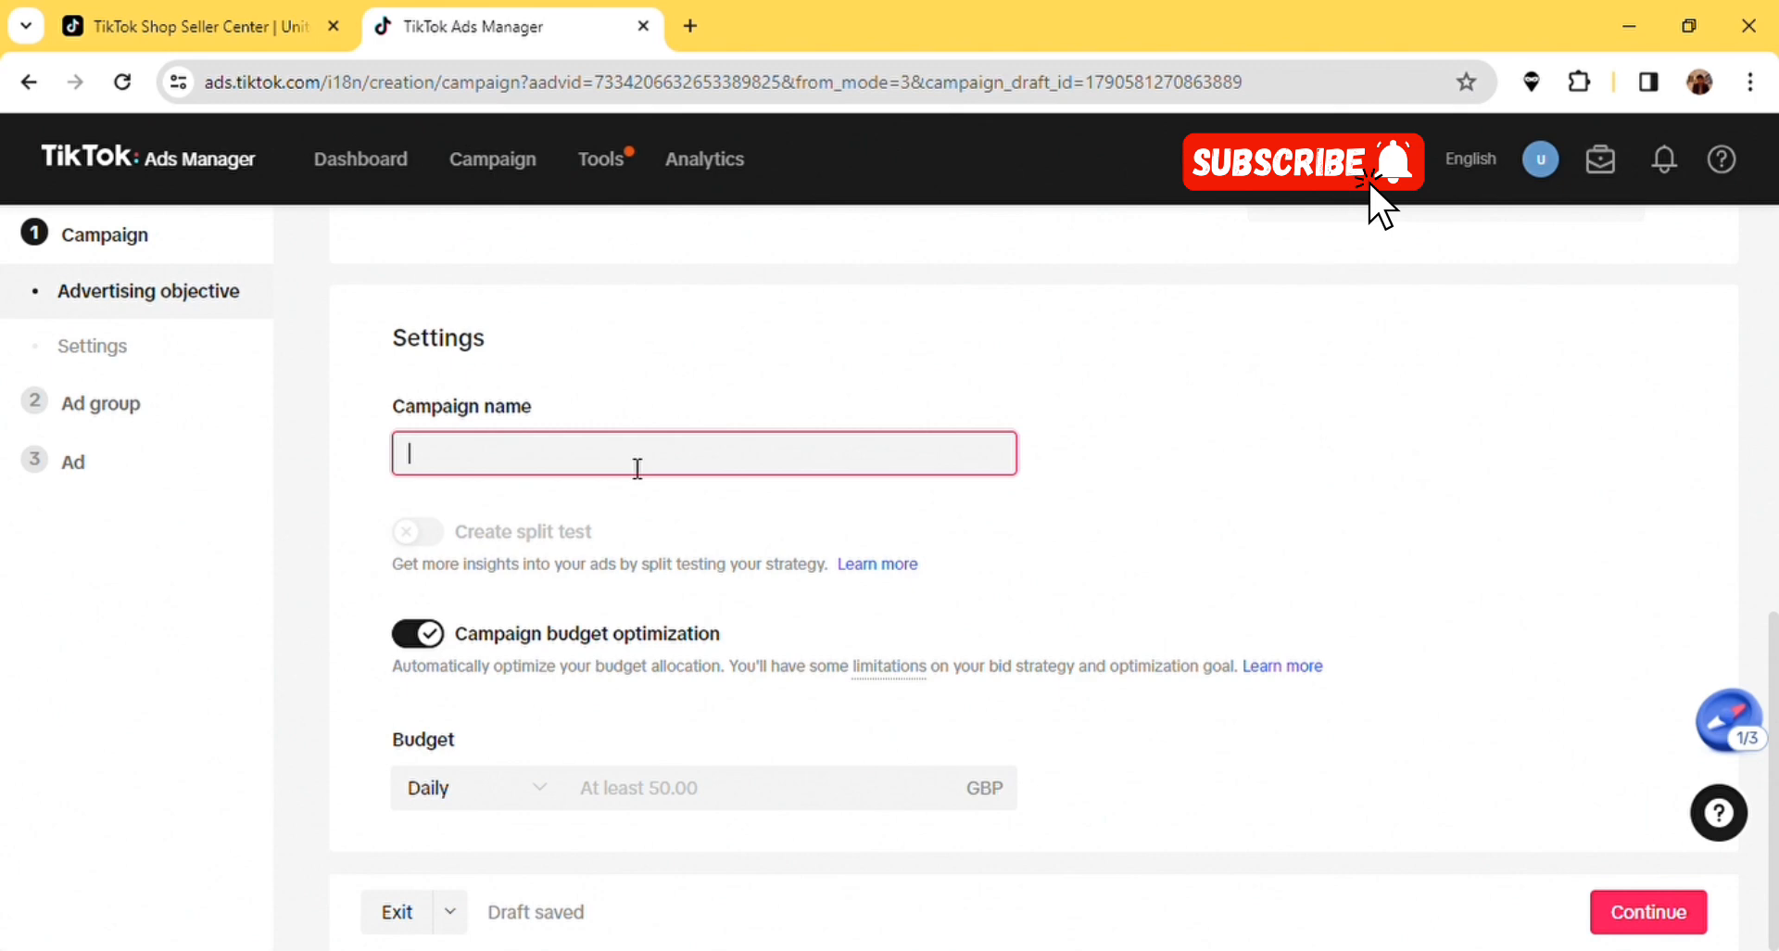
pyautogui.write('Reach.')
pyautogui.write('10$ .M/F')
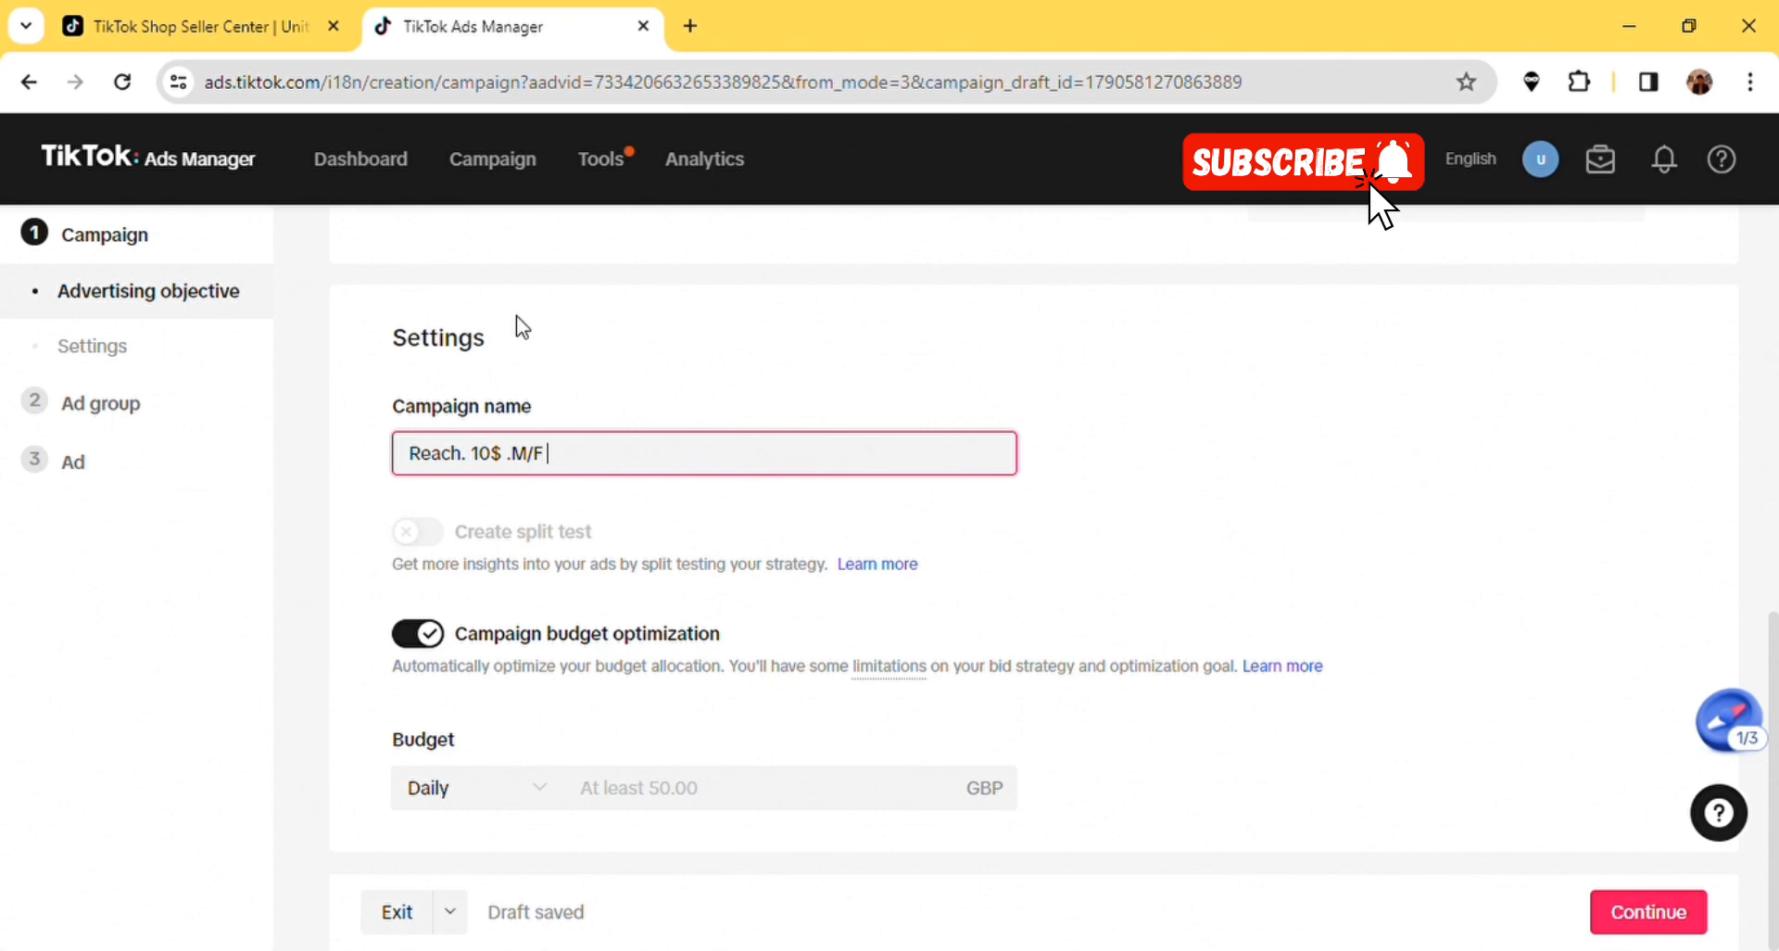
pyautogui.write(' 18/60y')
pyautogui.click(719, 355)
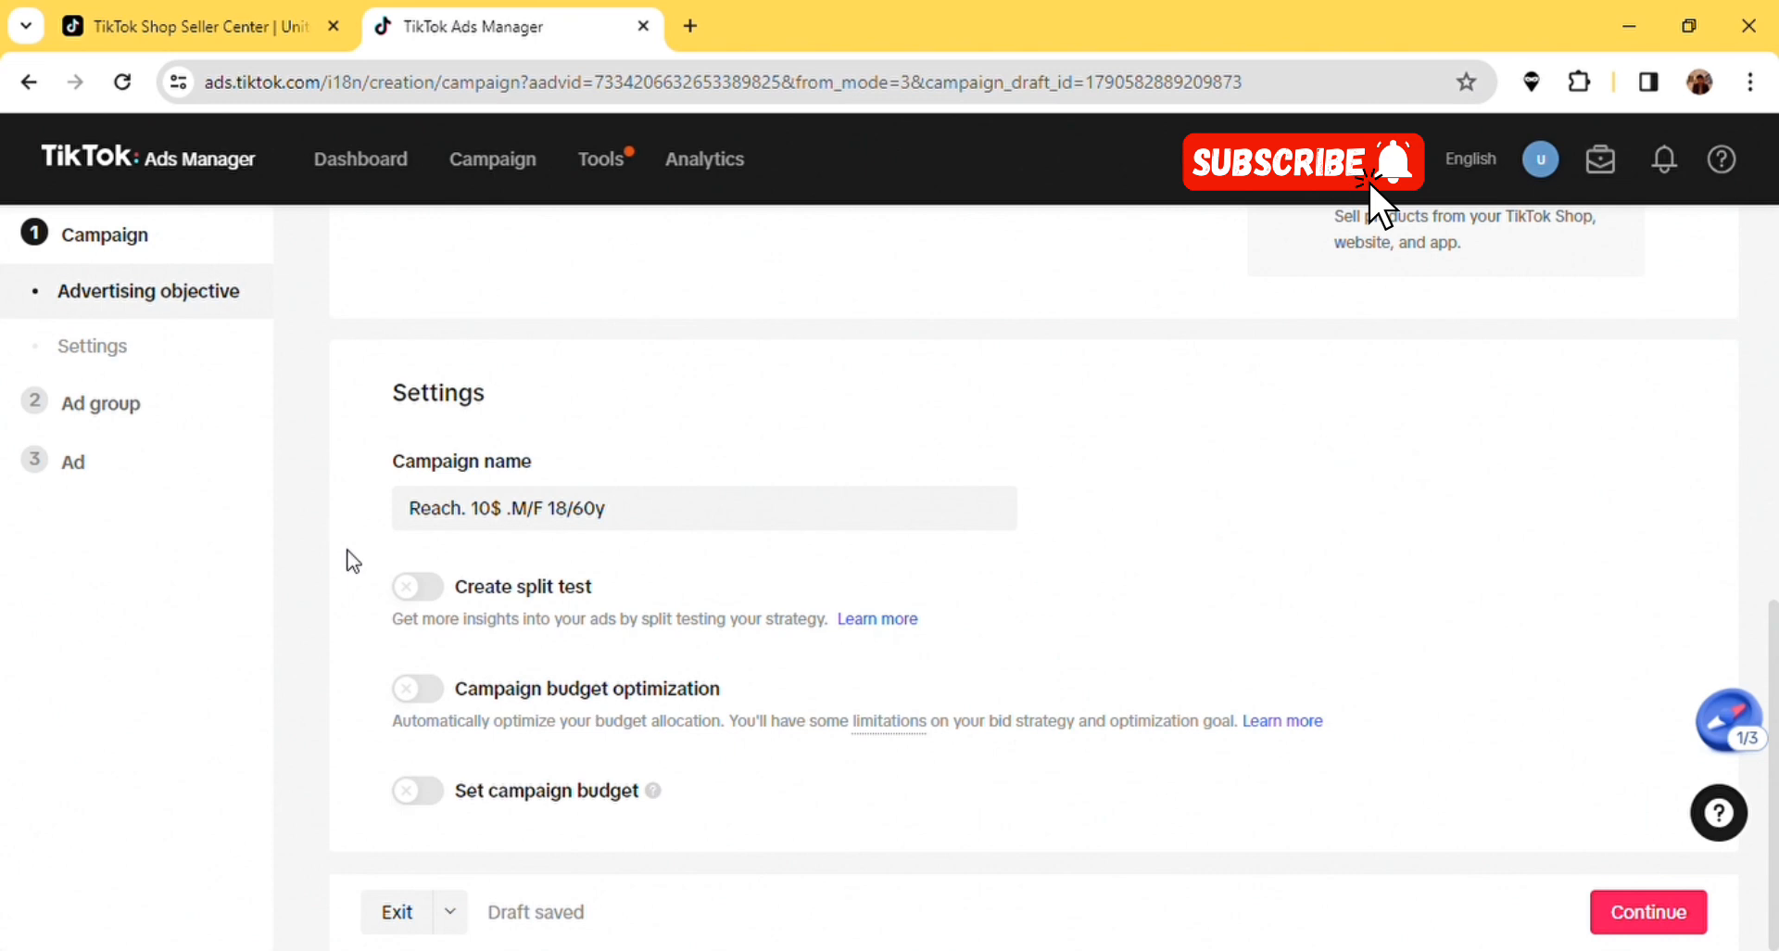
# - With the split test left off, set a lifetime campaign budget of 50.00 GBP and continue to the ad group
pyautogui.click(421, 586)
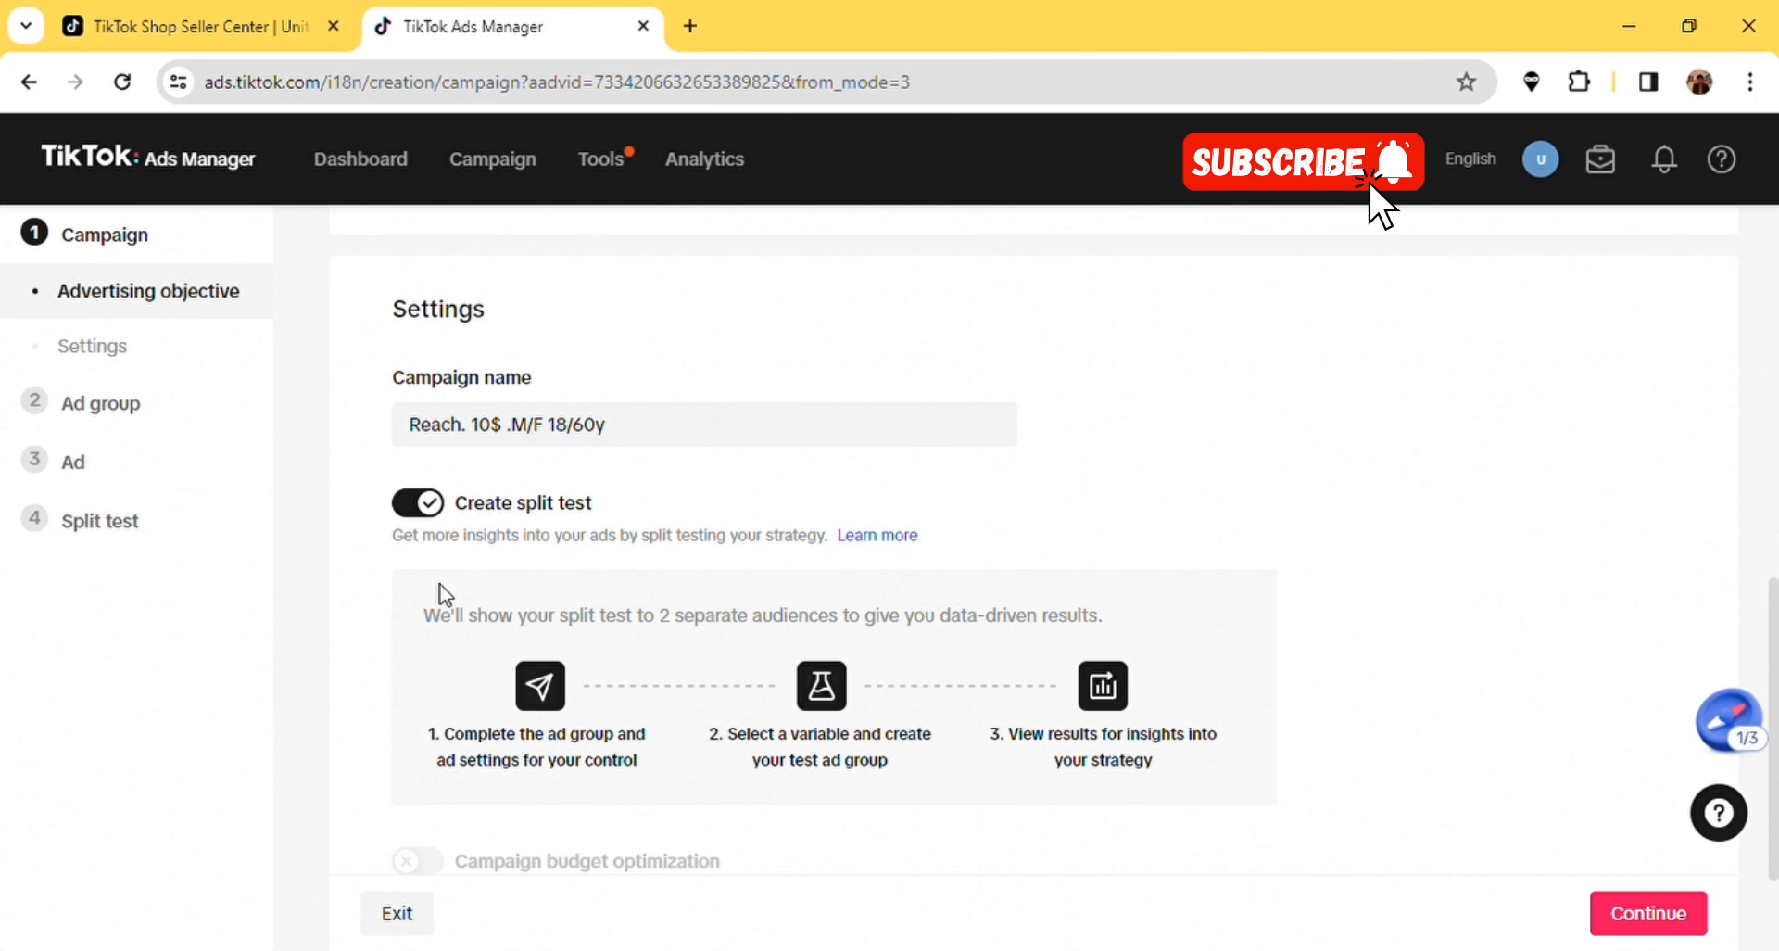
pyautogui.click(413, 503)
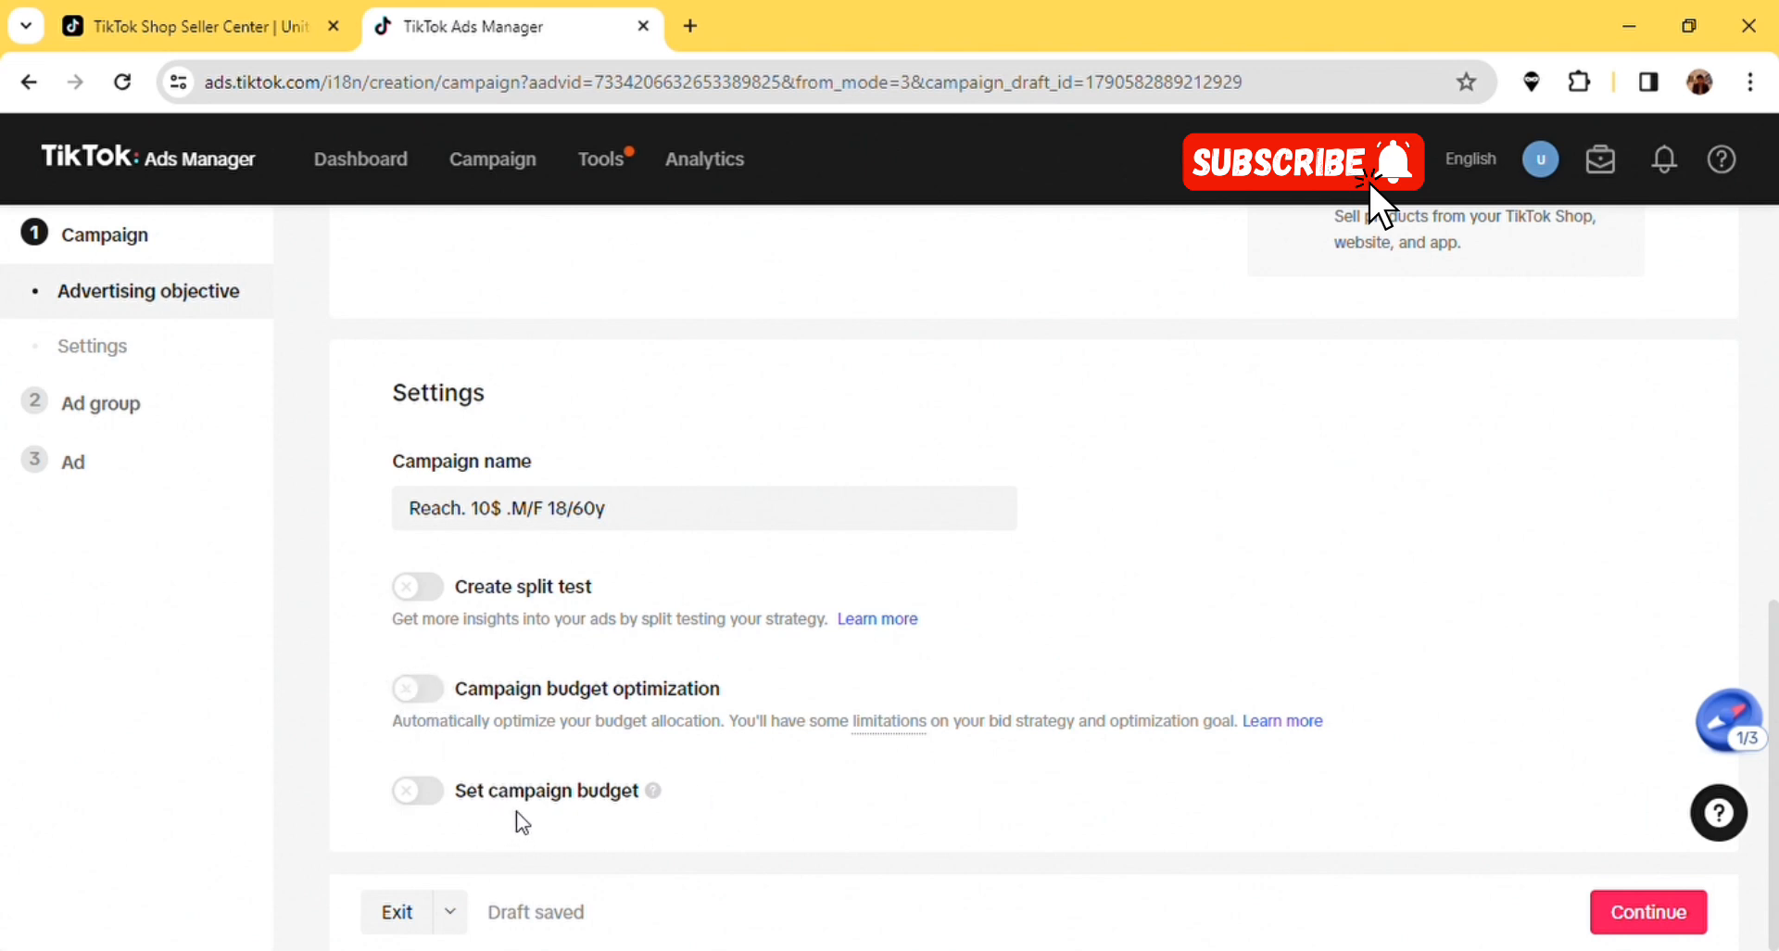
pyautogui.click(428, 793)
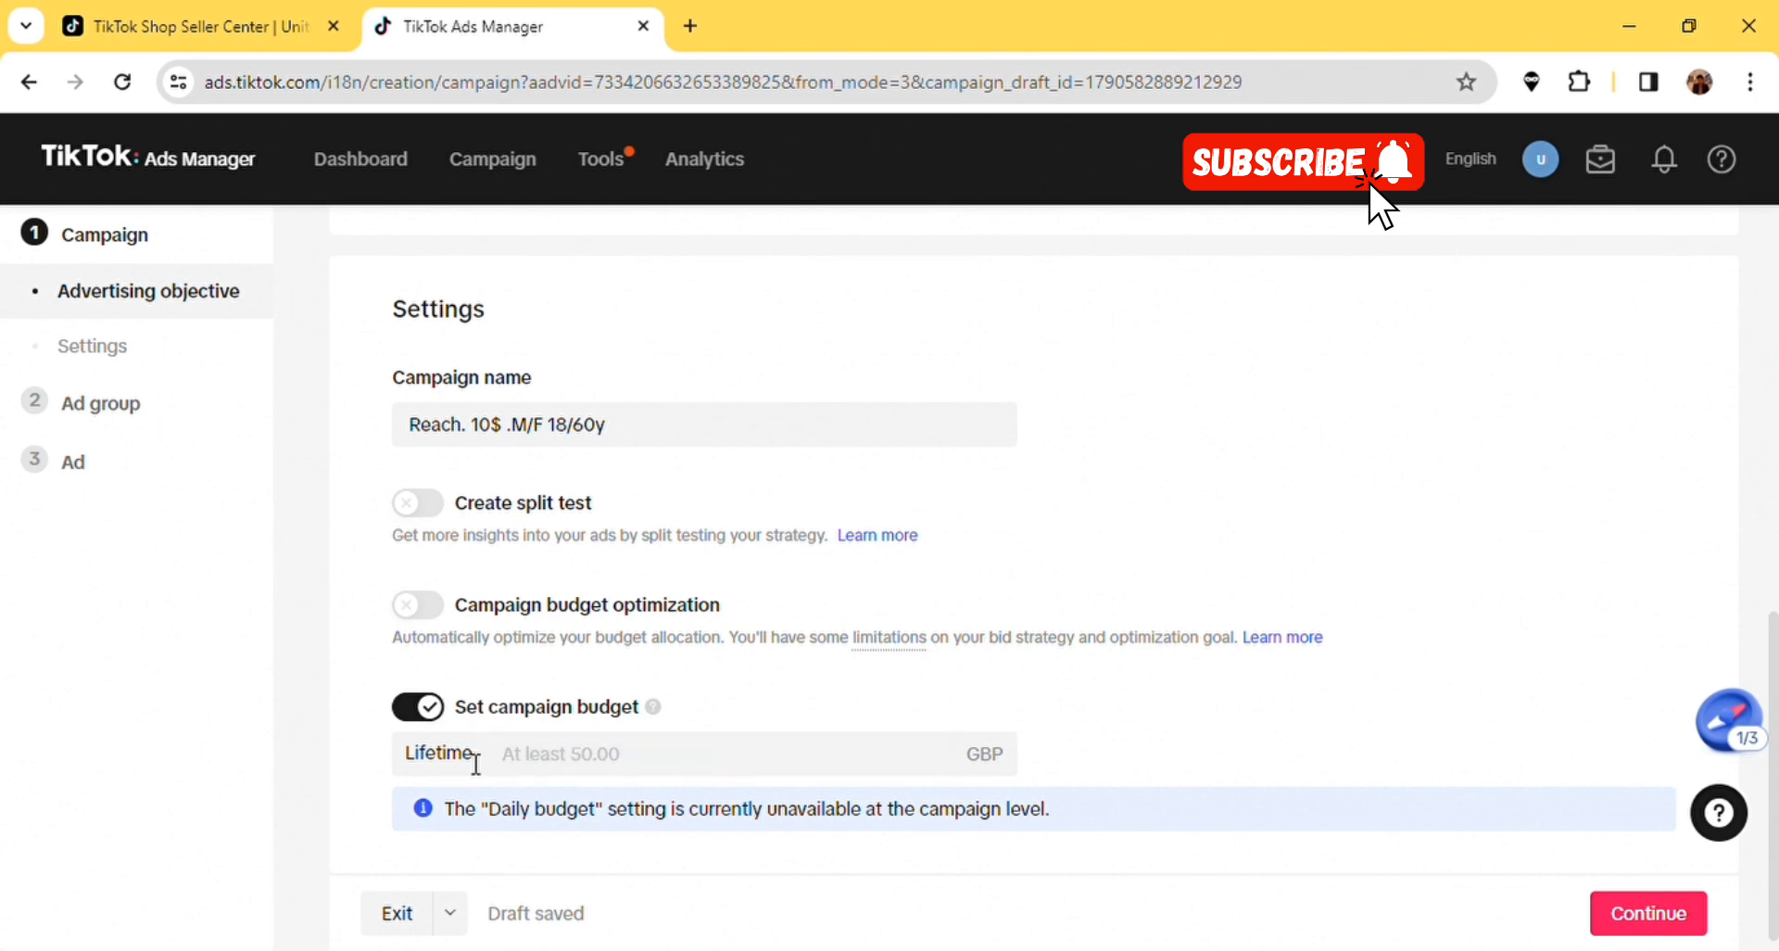
pyautogui.click(532, 766)
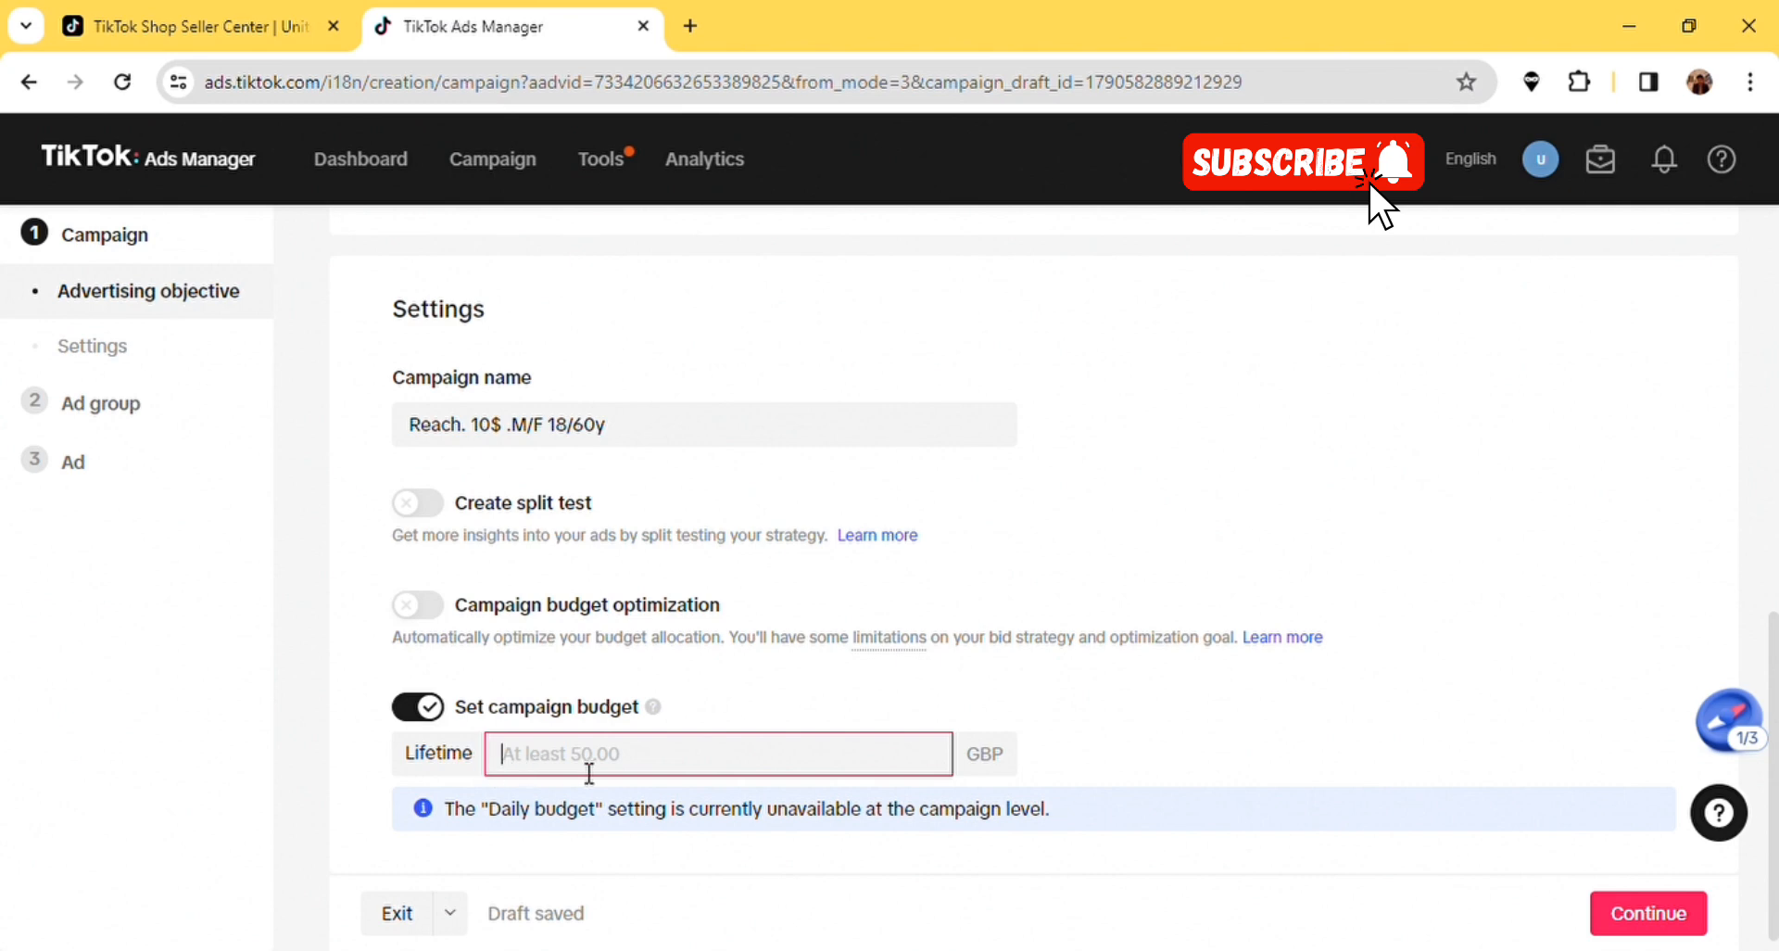
pyautogui.write('50')
pyautogui.click(1100, 723)
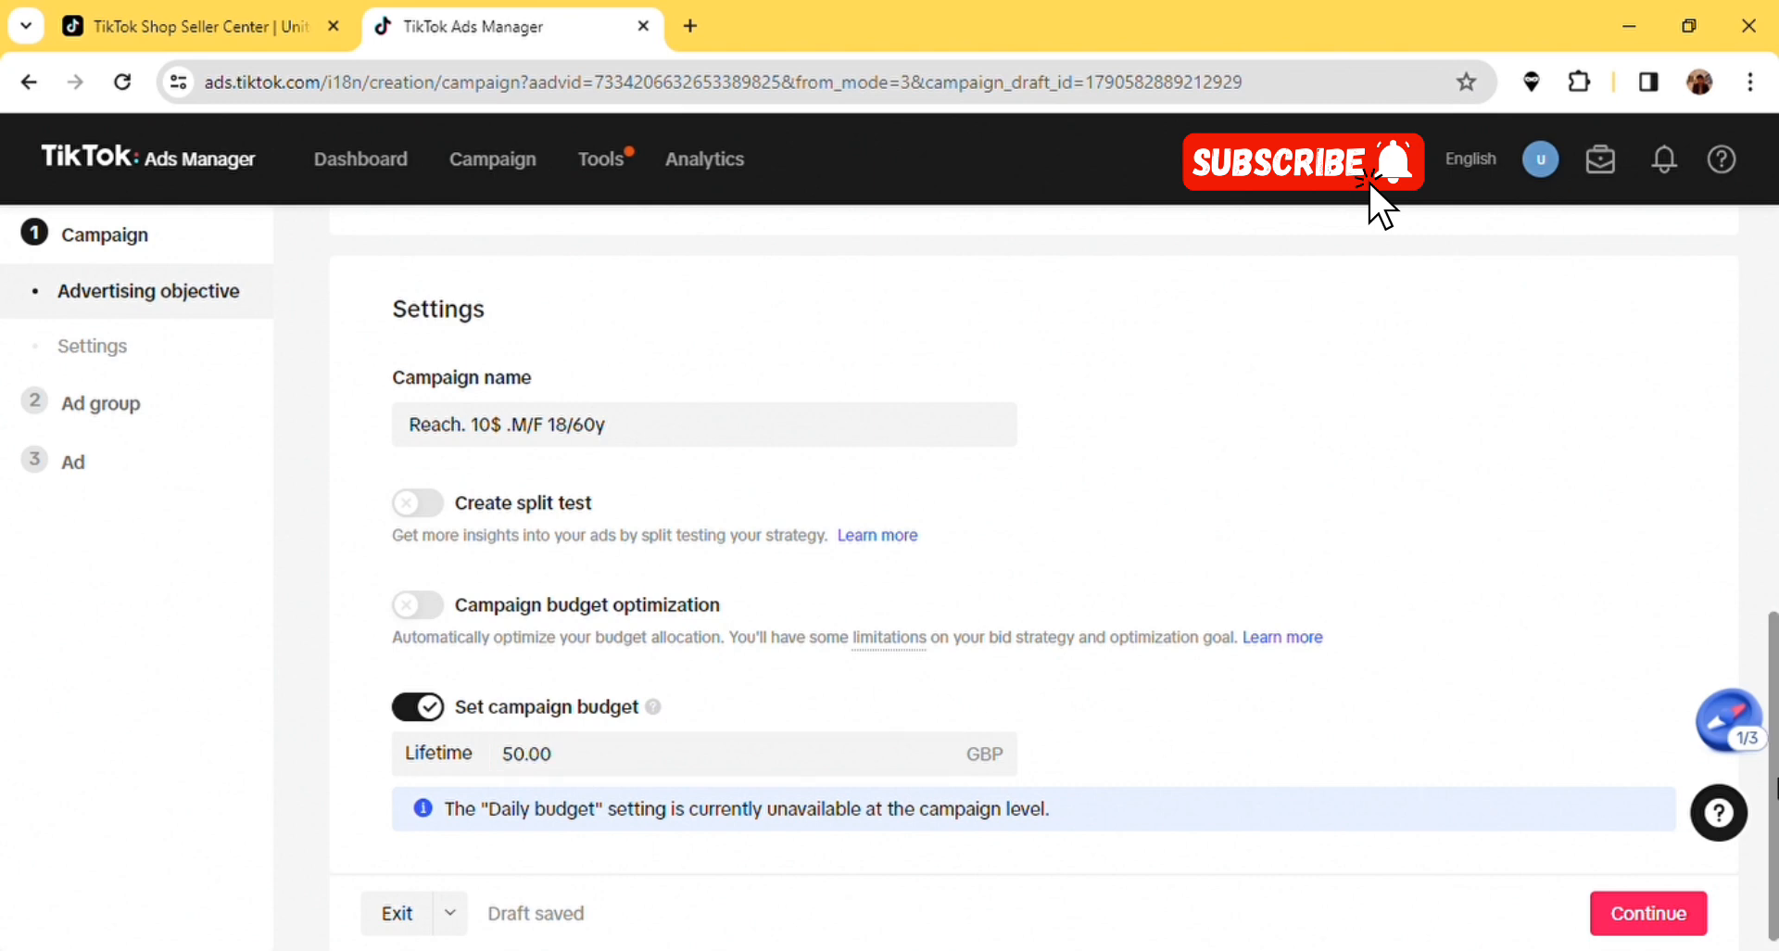
pyautogui.scroll(-1, 1773, 871)
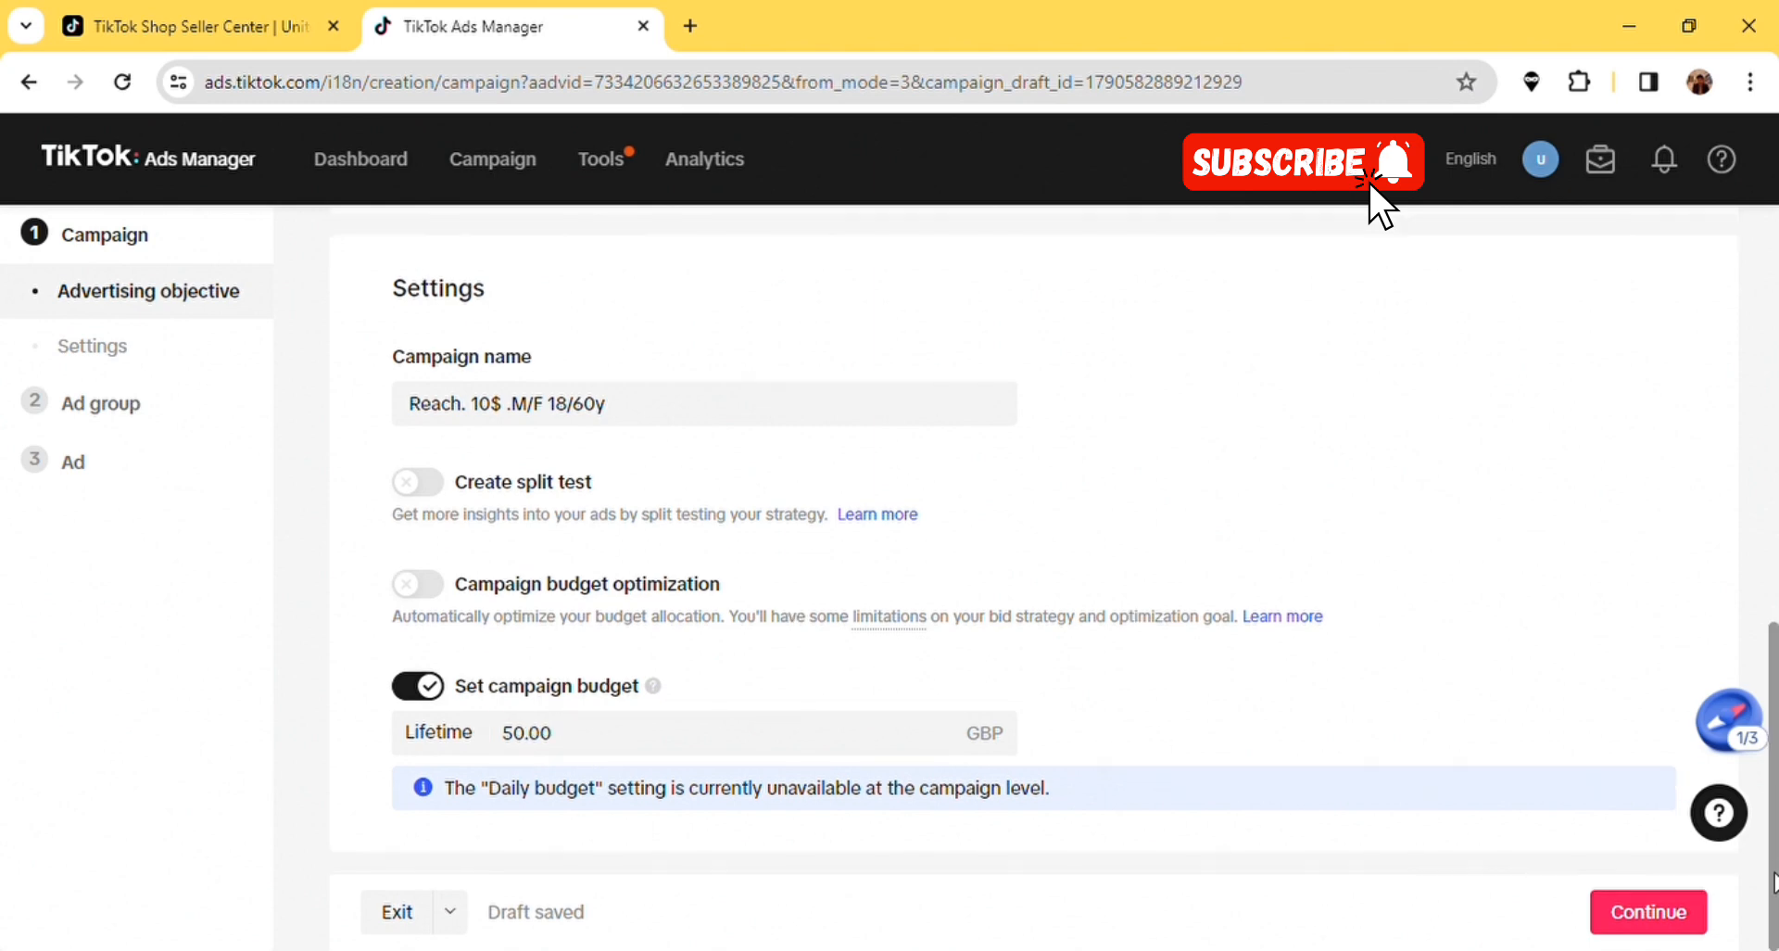
pyautogui.click(1679, 911)
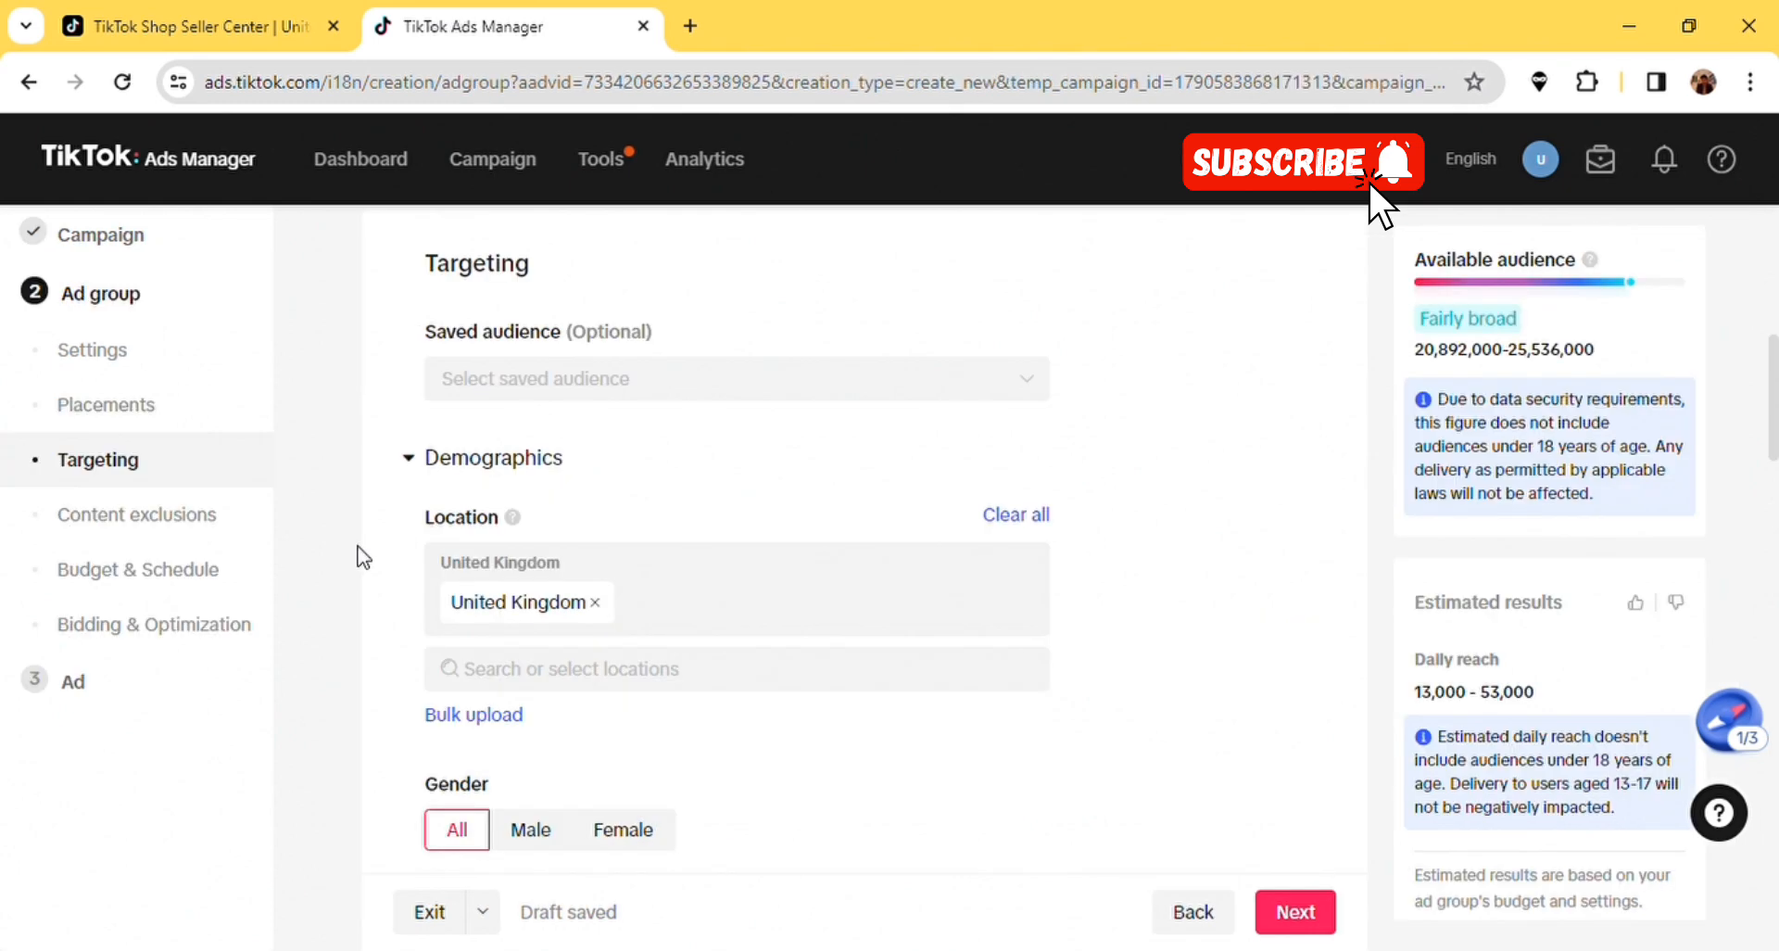
# - Examine the ad group's saved audience and demographic targeting options together with the available audience estimate
pyautogui.click(658, 390)
pyautogui.click(657, 390)
pyautogui.scroll(-1, 1202, 569)
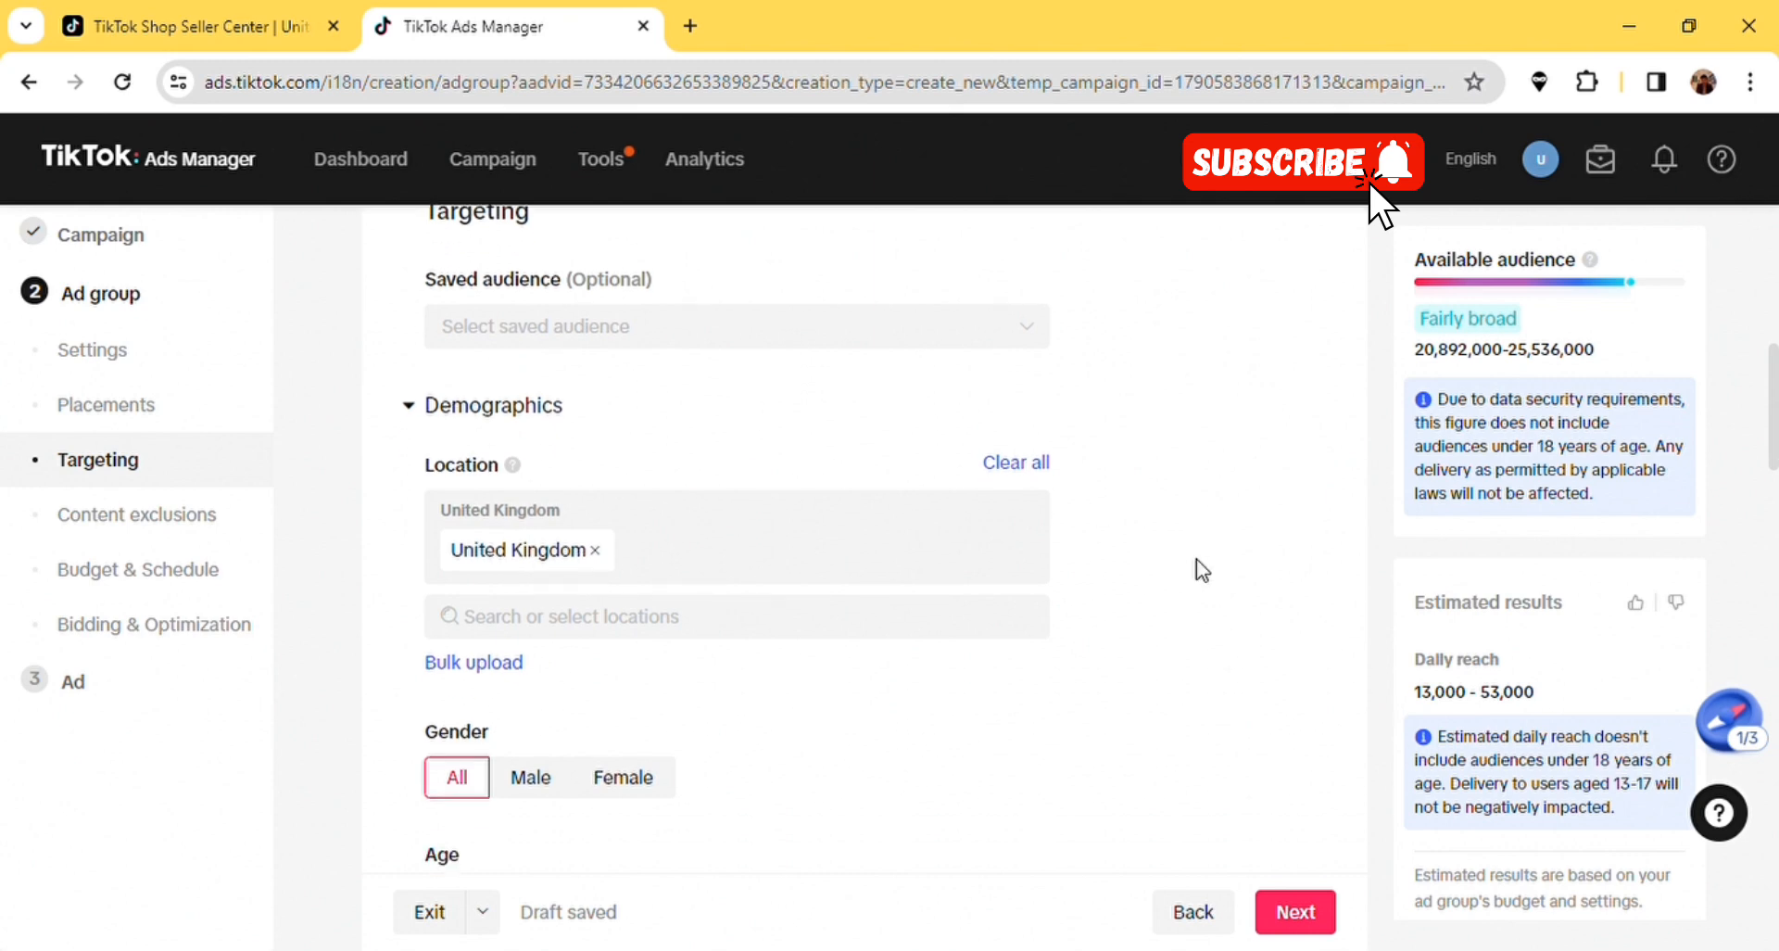
pyautogui.scroll(-1, 1201, 569)
pyautogui.scroll(-4, 1202, 569)
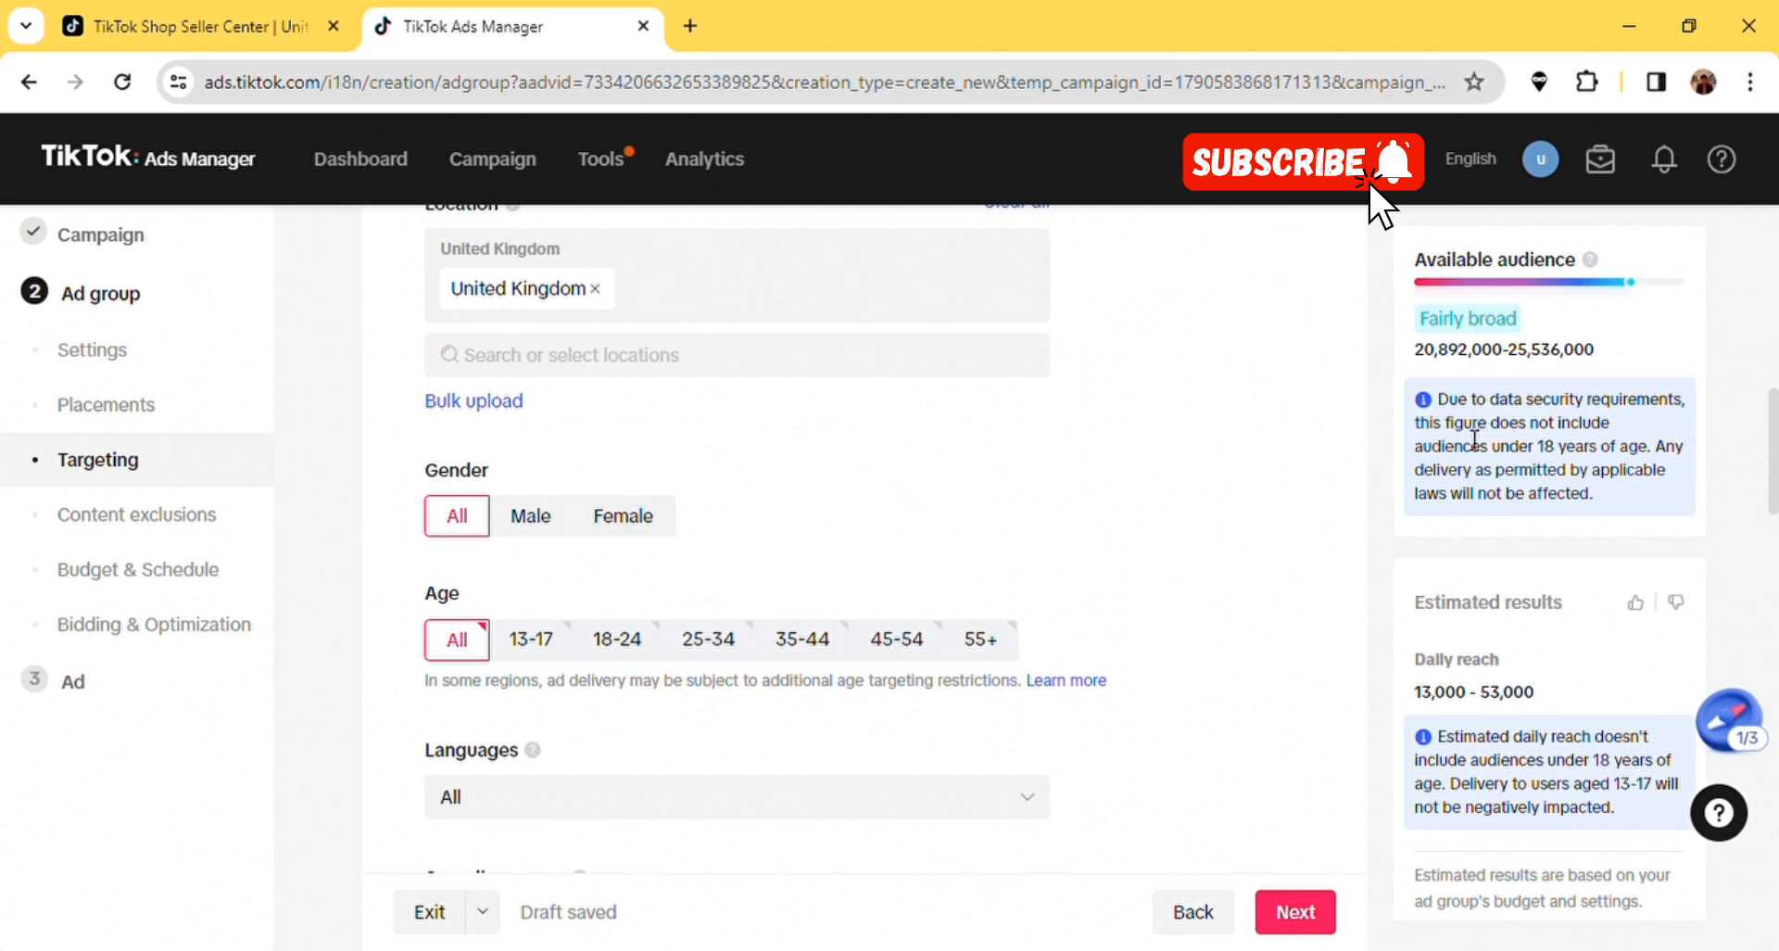
pyautogui.moveTo(1610, 361); pyautogui.dragTo(1418, 371)
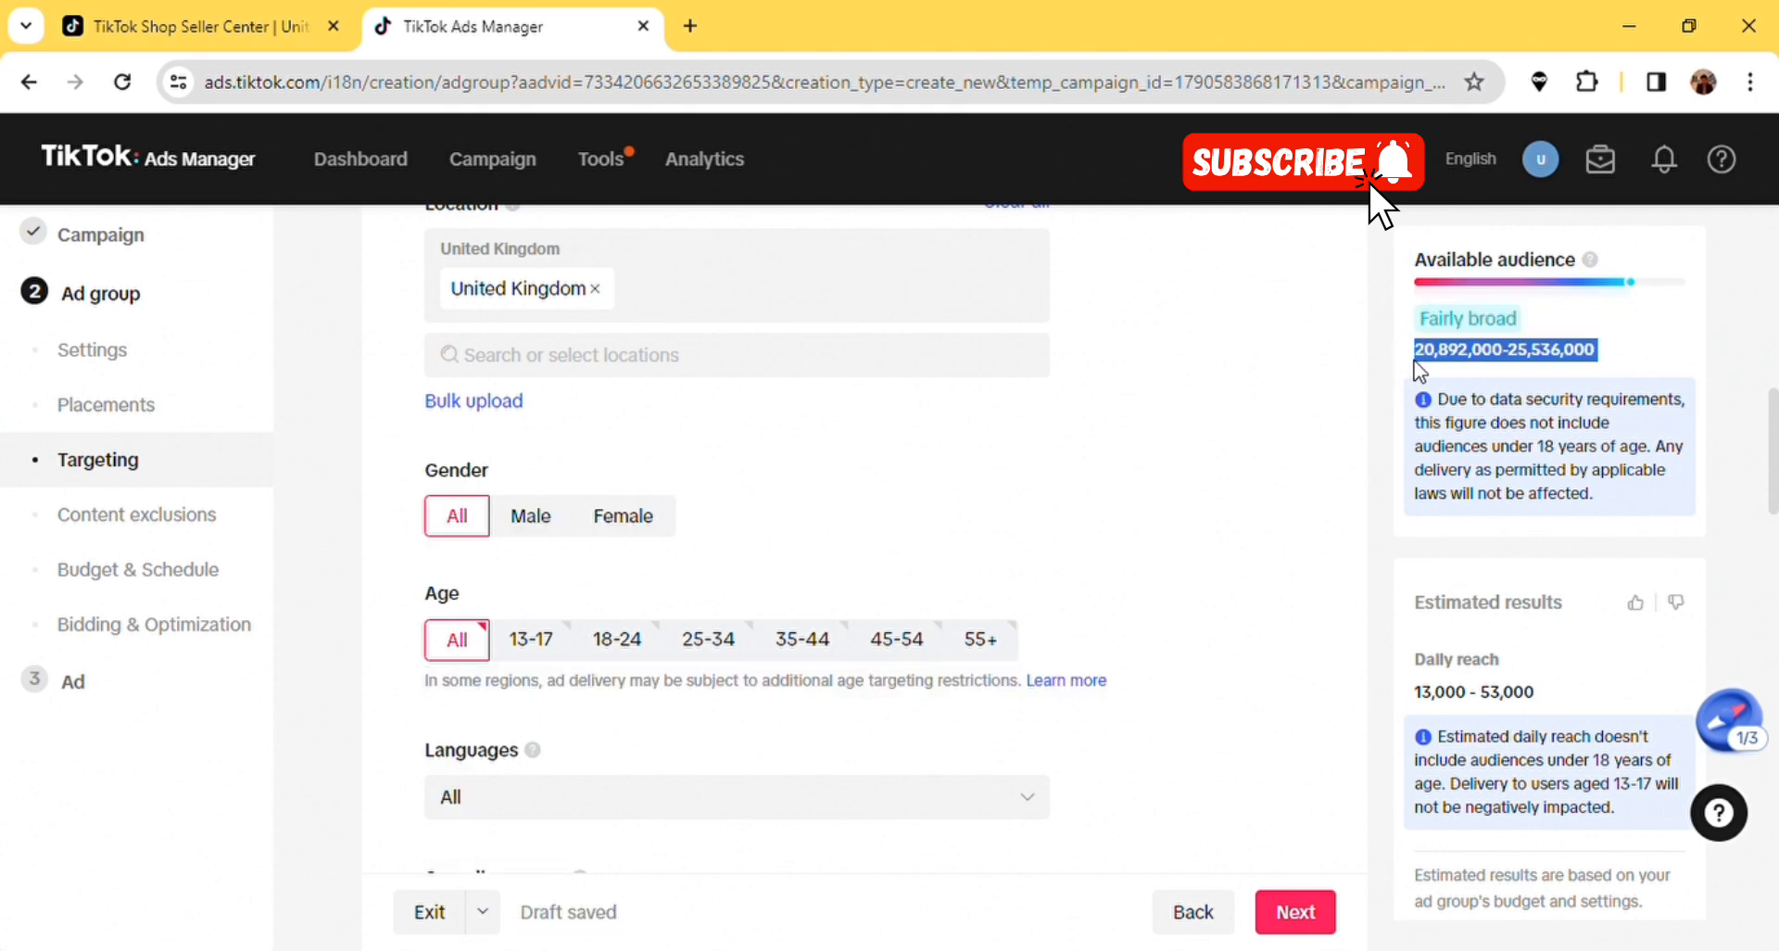
pyautogui.click(1368, 376)
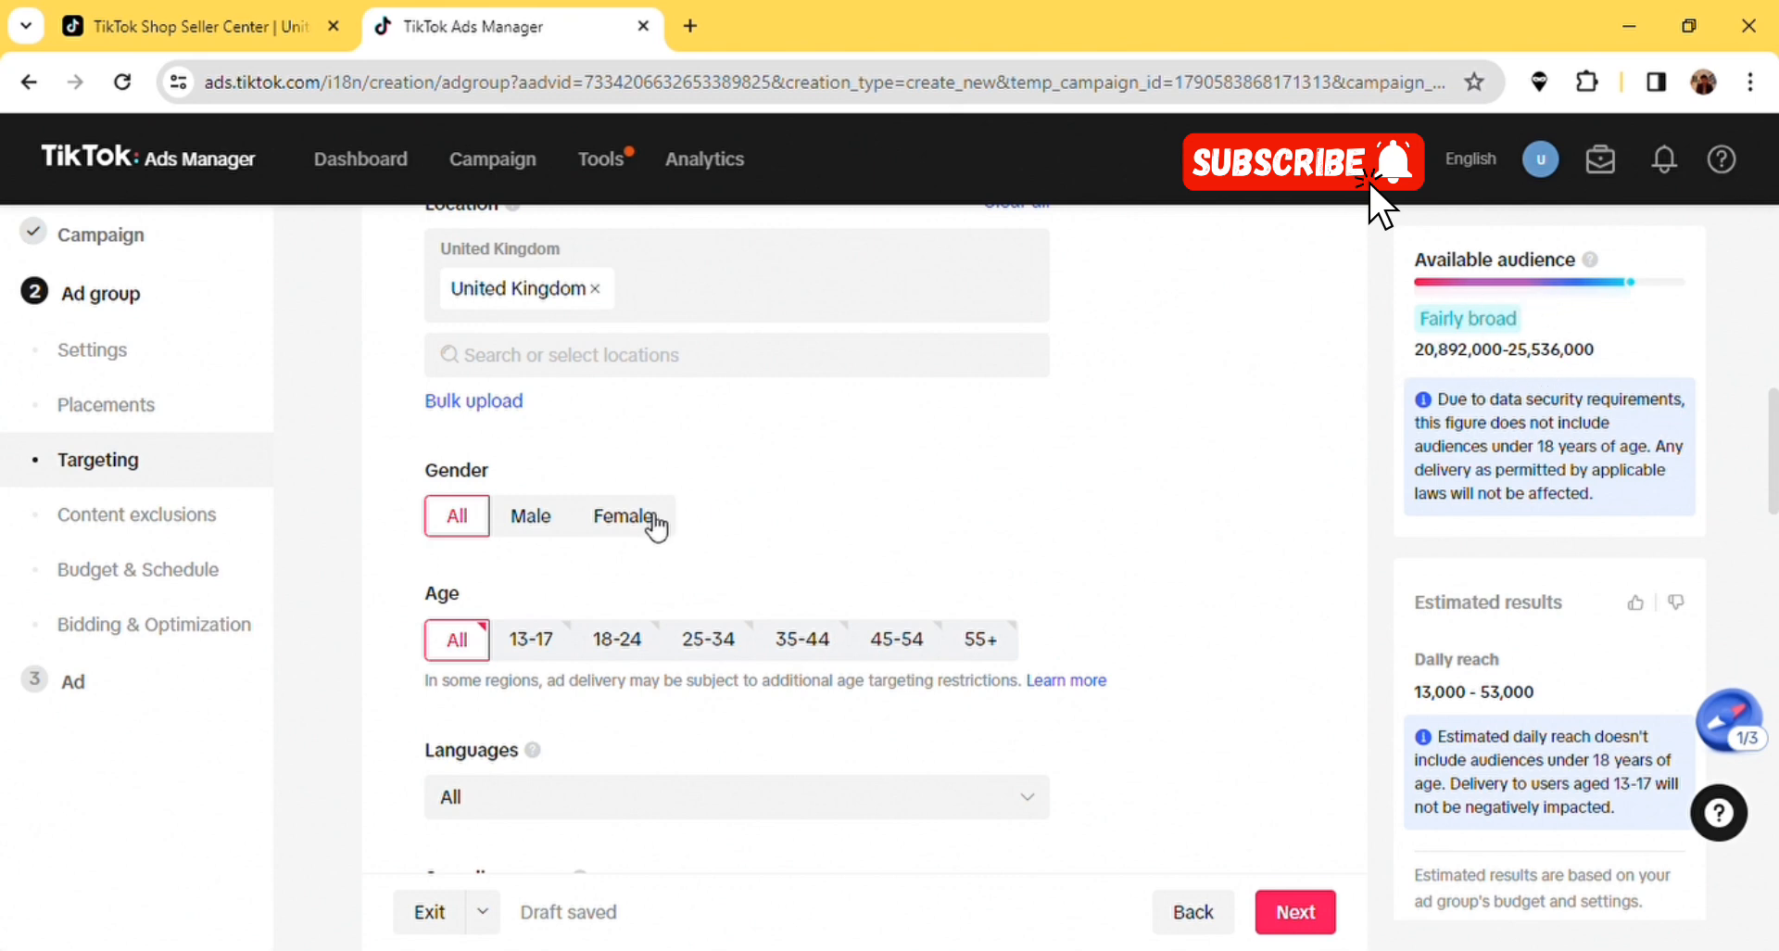
# - Compare the available audience for Female, Male and the 35-44 age group, restoring both gender and age to All
pyautogui.click(604, 529)
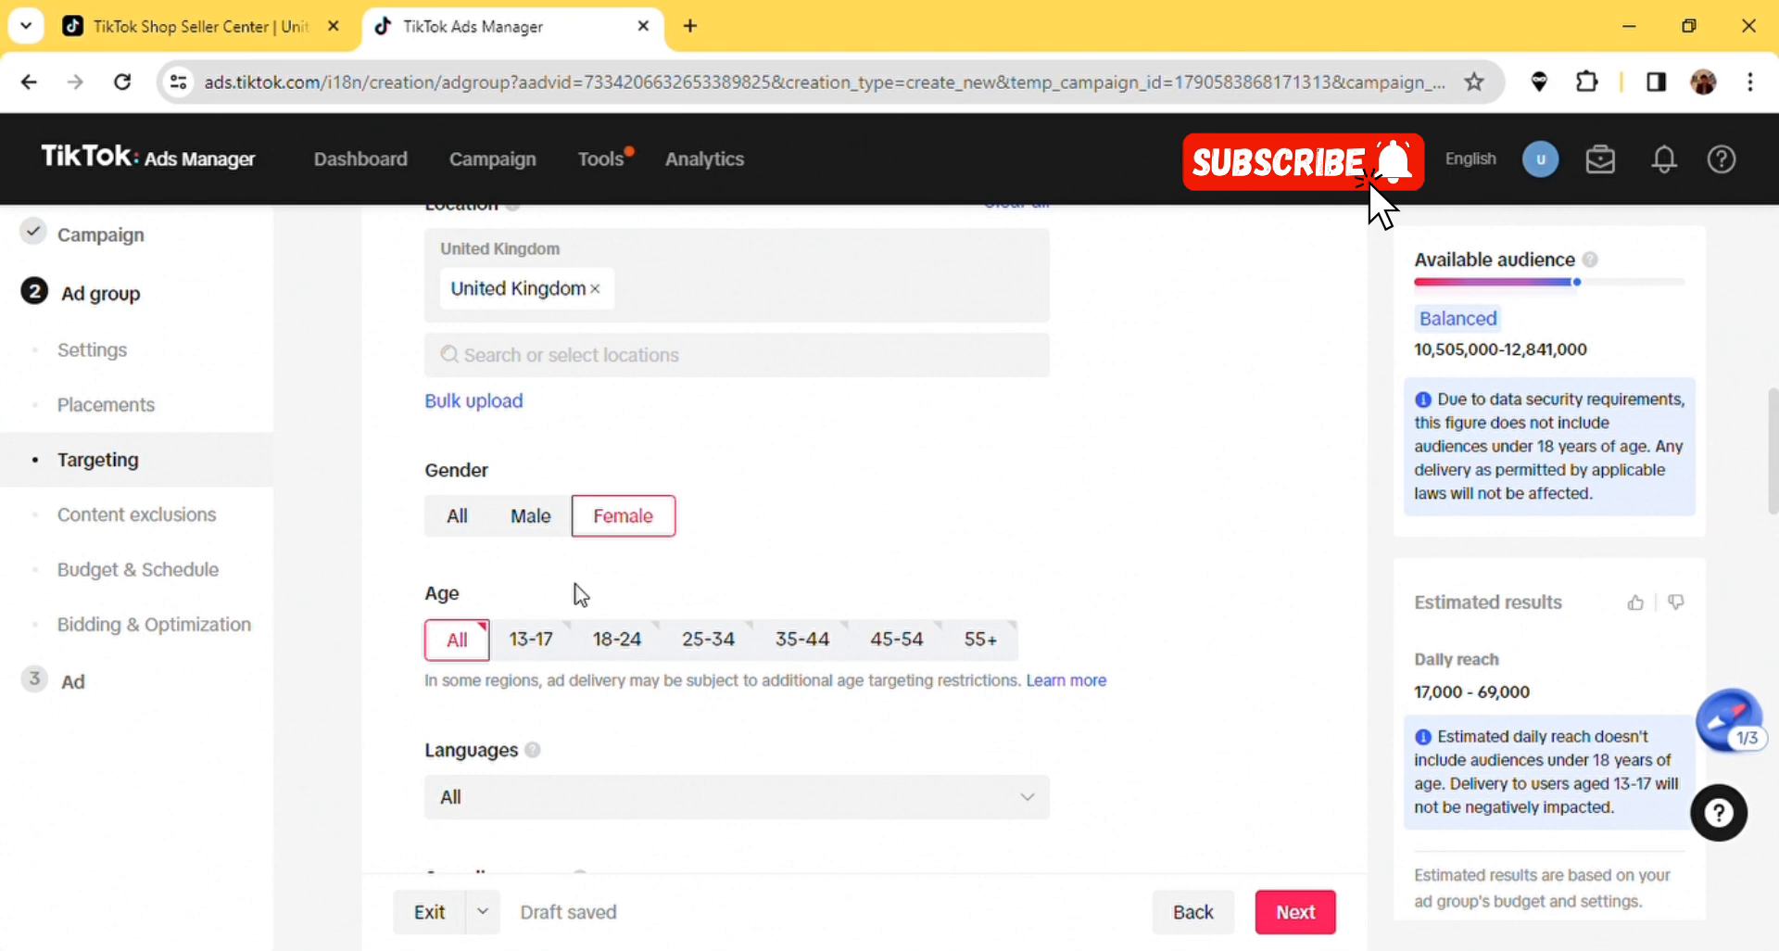
pyautogui.click(537, 520)
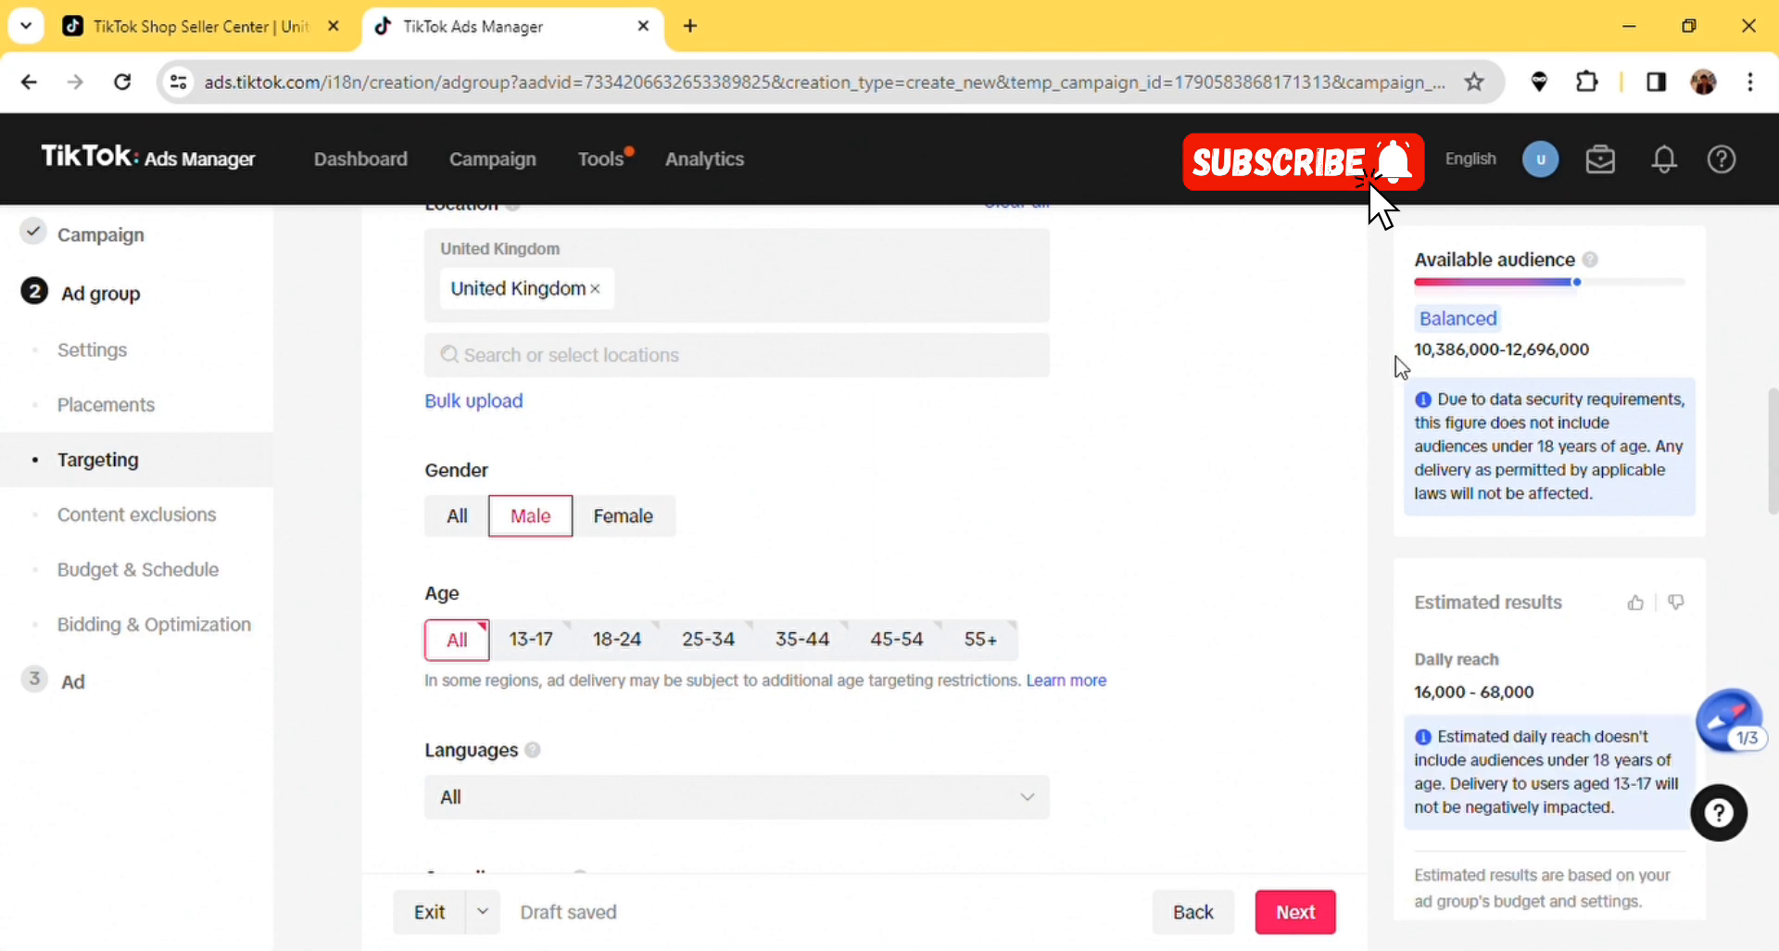
pyautogui.click(458, 518)
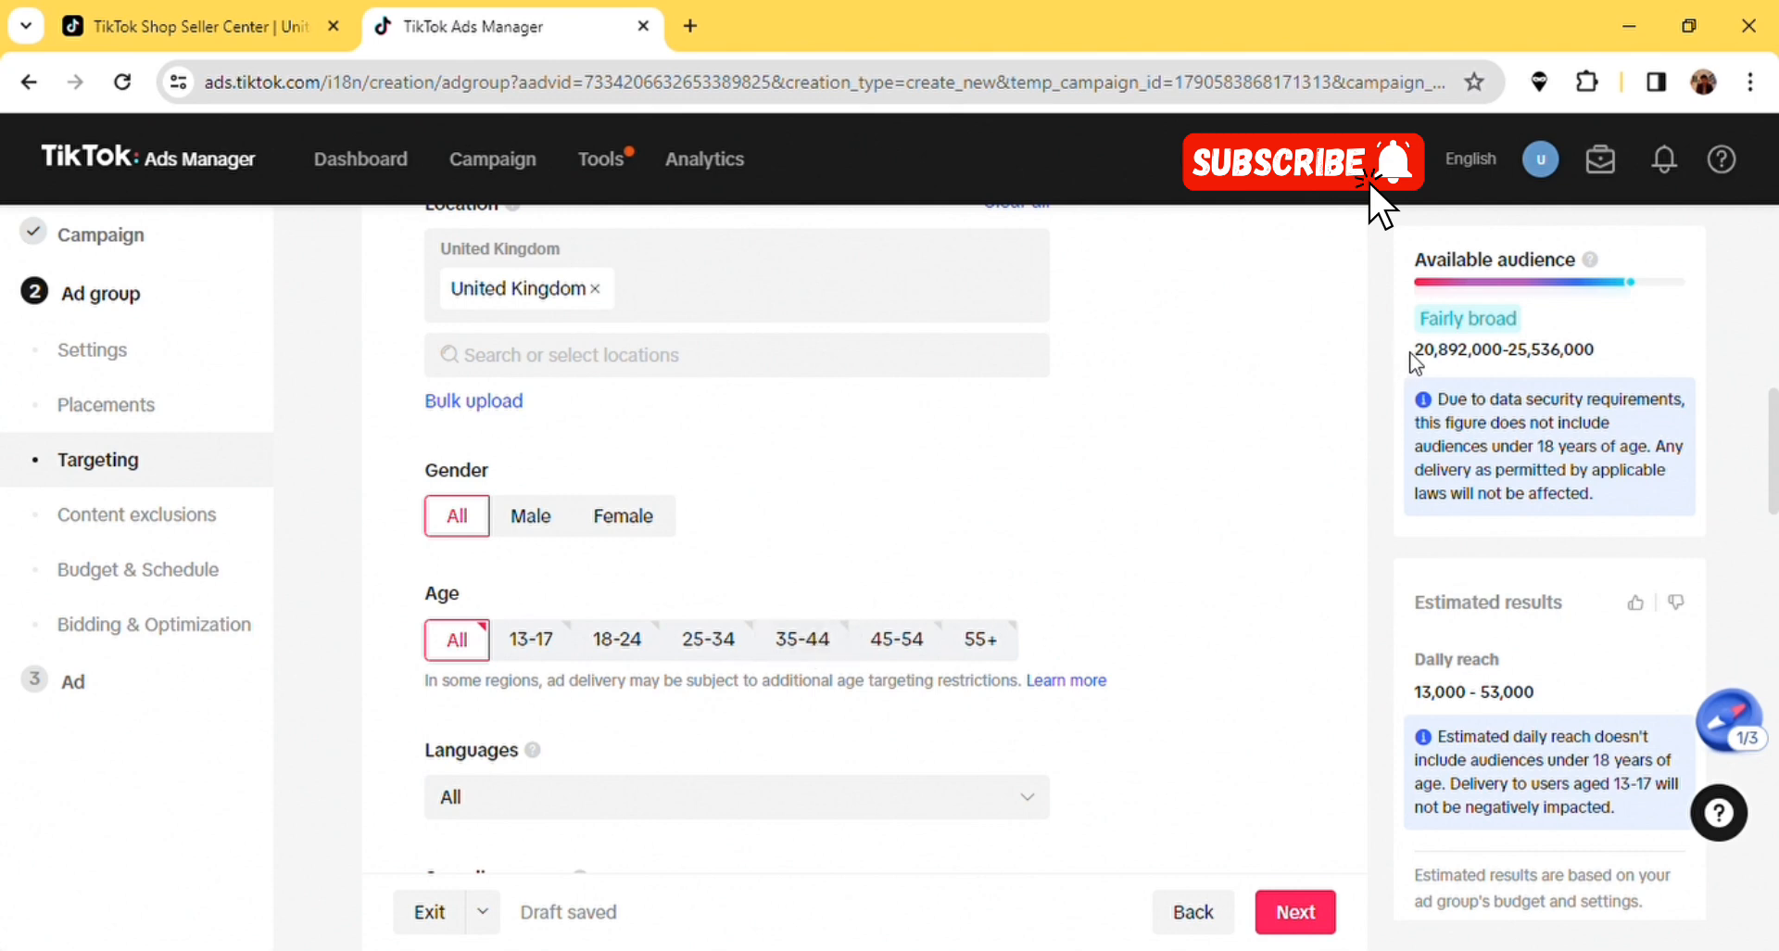
pyautogui.moveTo(1411, 359); pyautogui.dragTo(1628, 350)
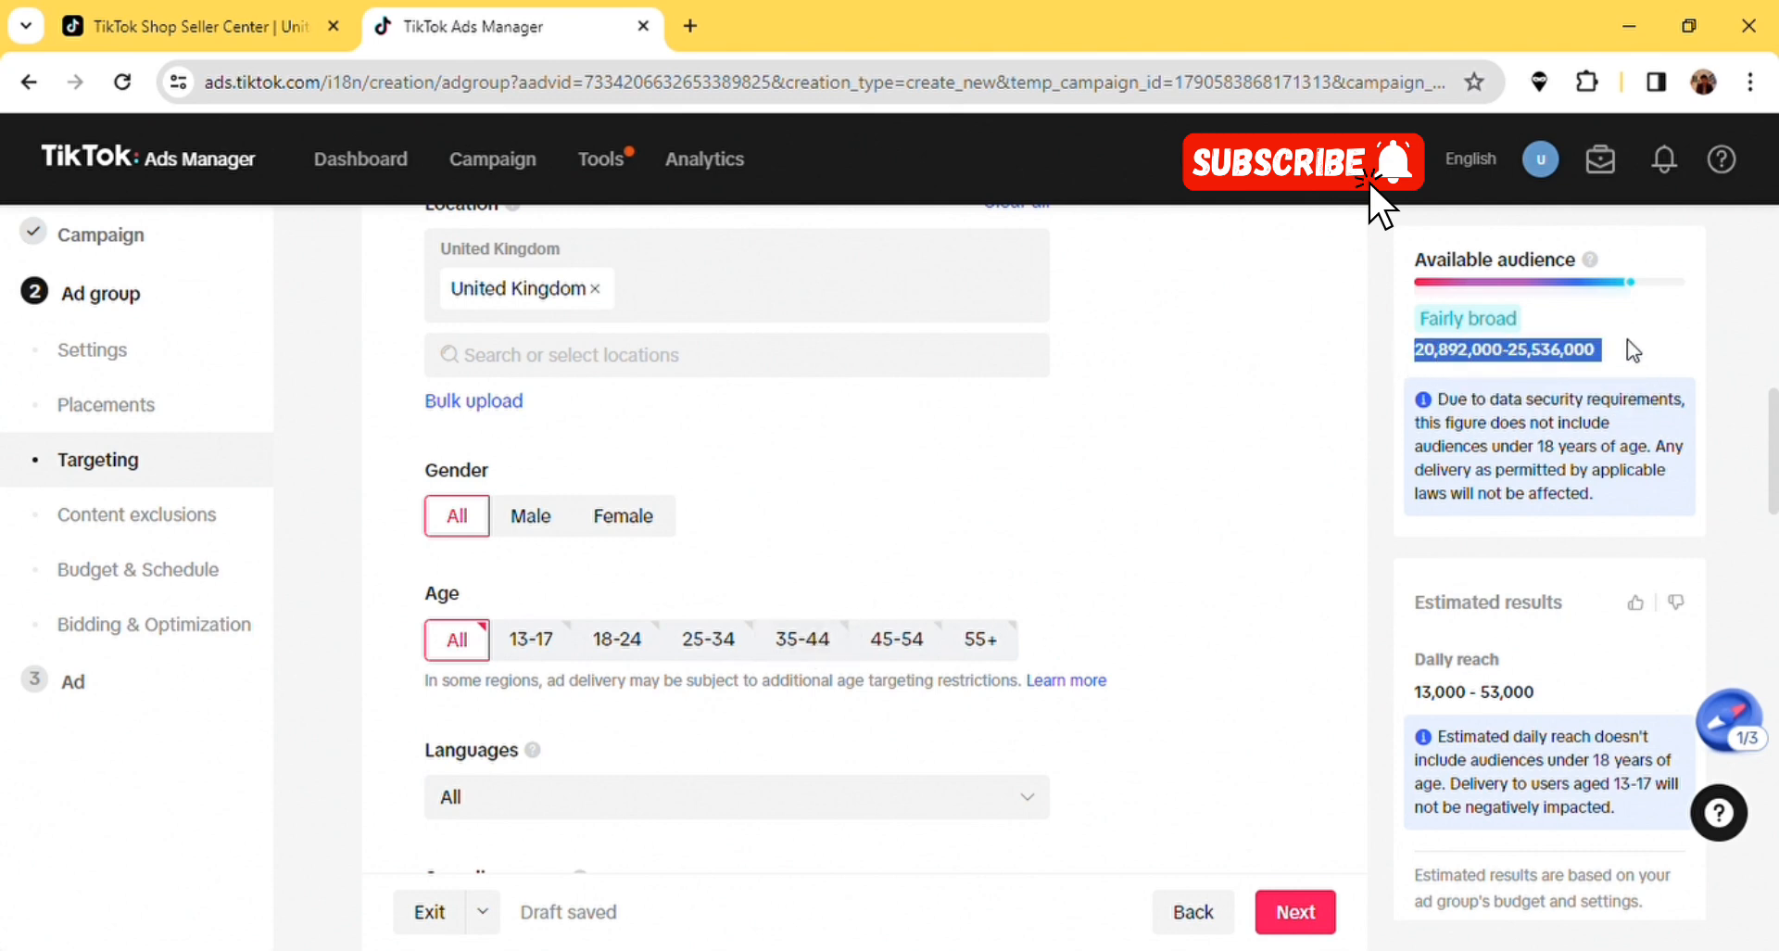
pyautogui.click(803, 639)
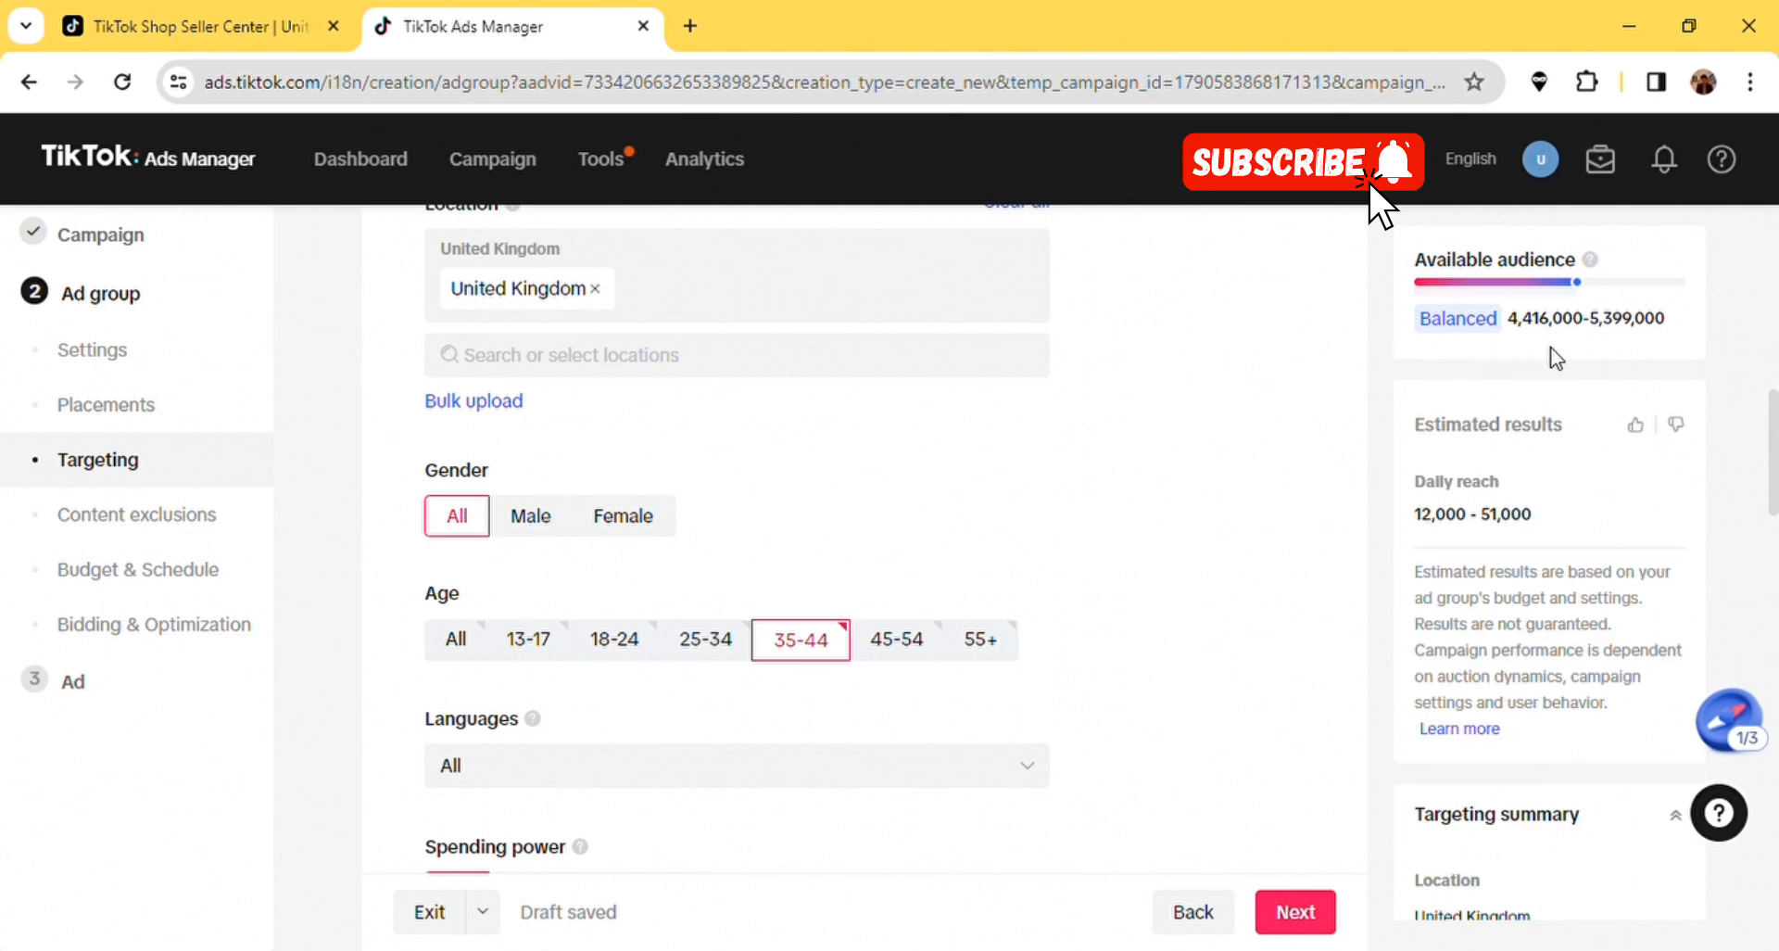
pyautogui.click(455, 648)
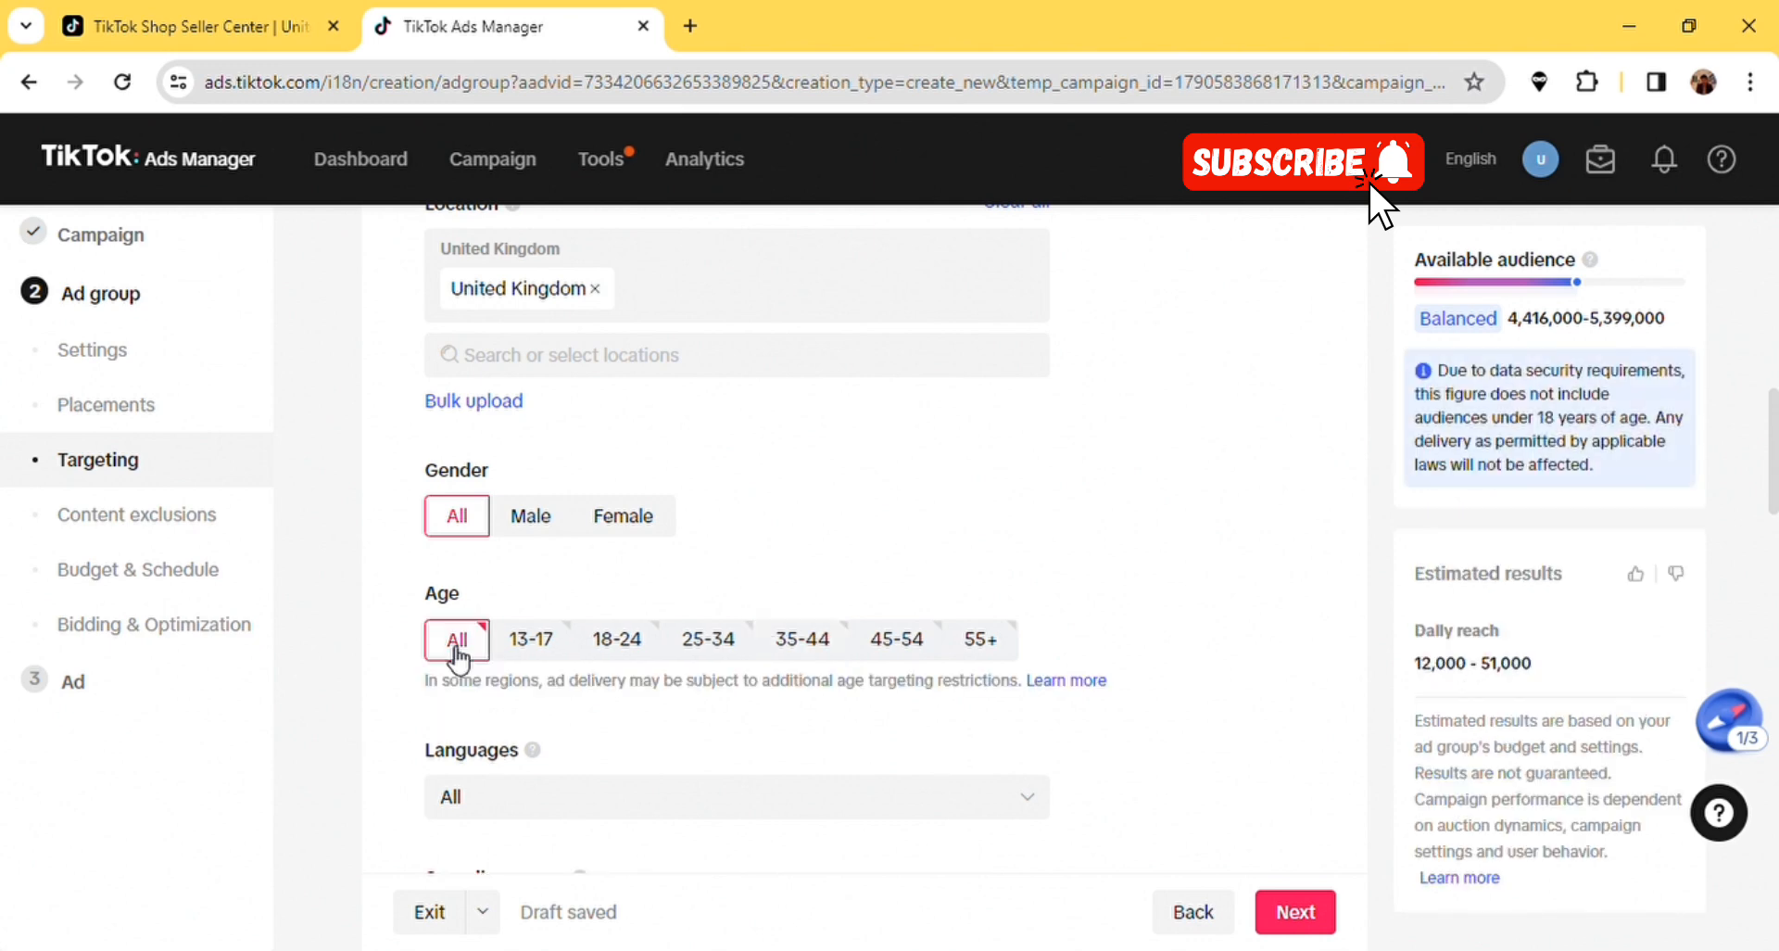
# - Restrict the ad group's language targeting to English
pyautogui.scroll(-4, 1362, 582)
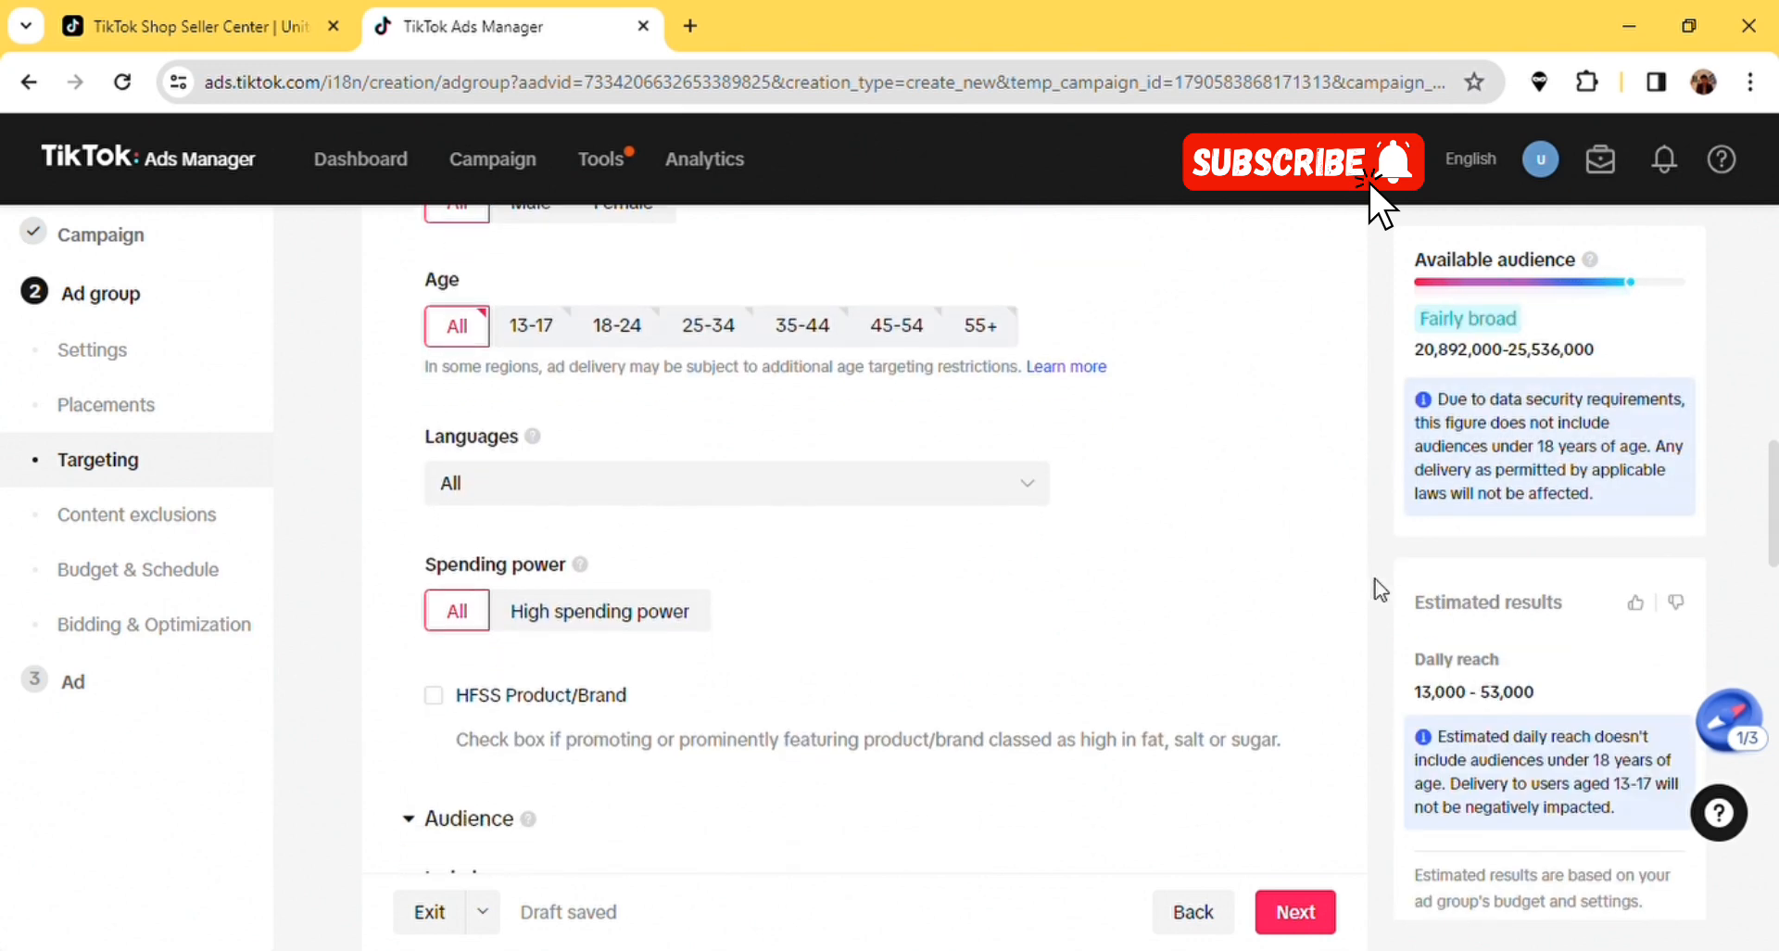
pyautogui.click(526, 433)
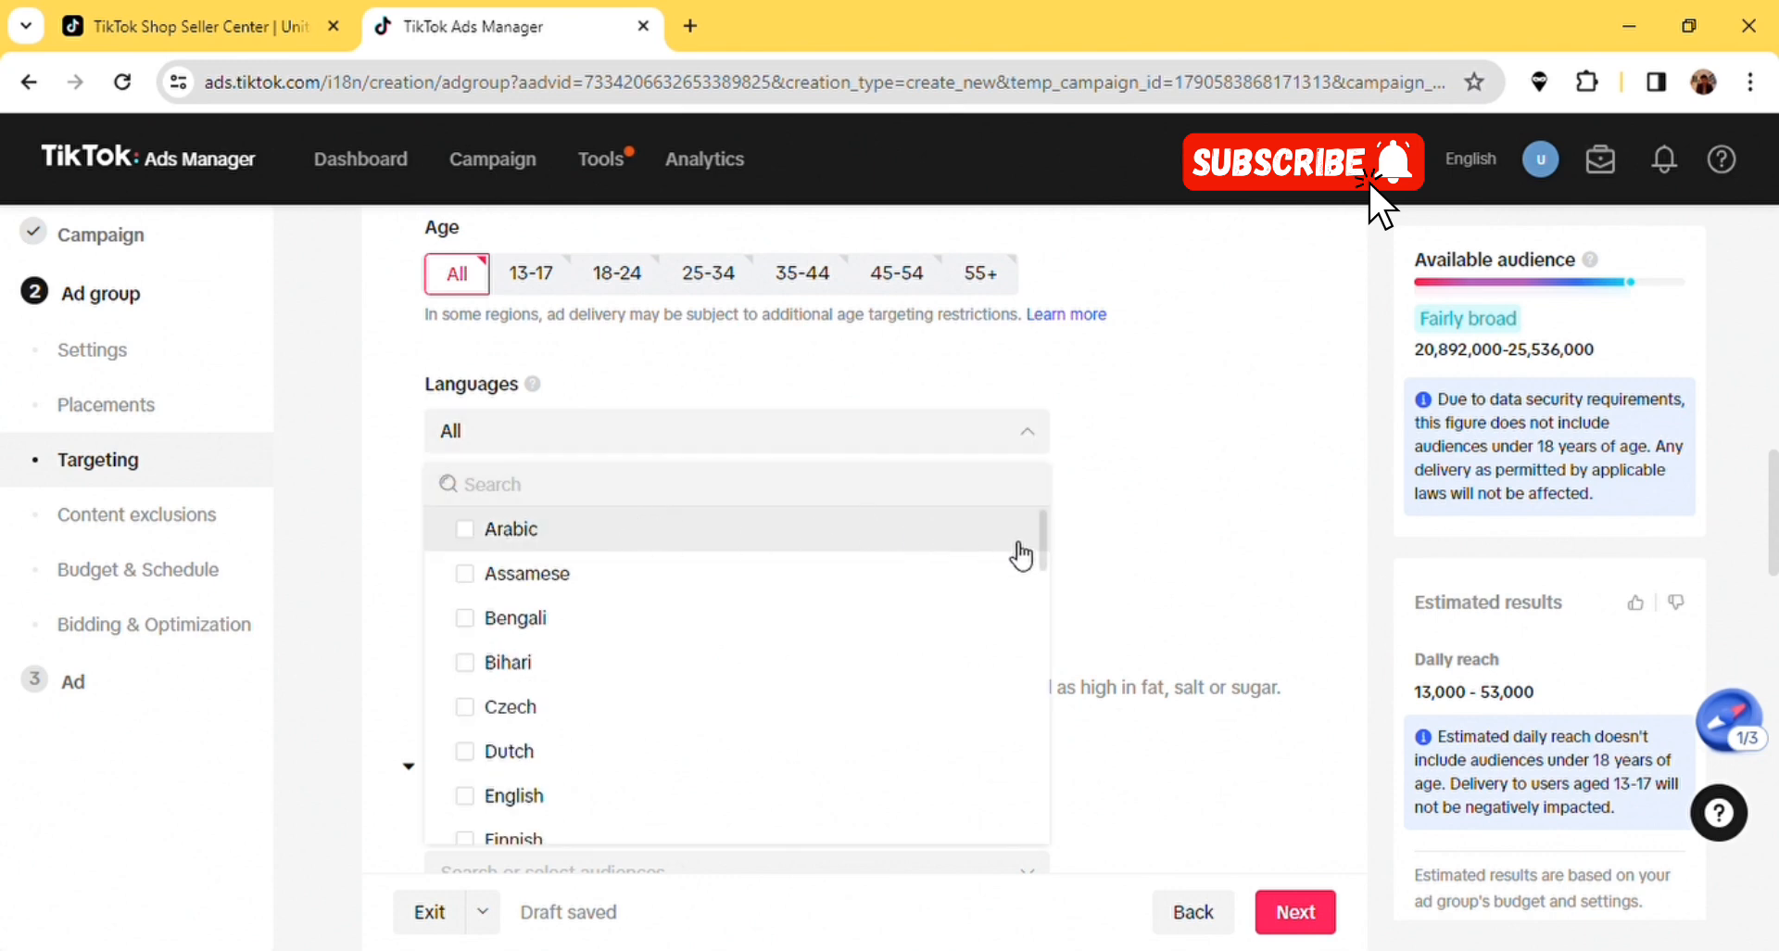
pyautogui.scroll(-1, 1054, 552)
pyautogui.scroll(1, 1053, 553)
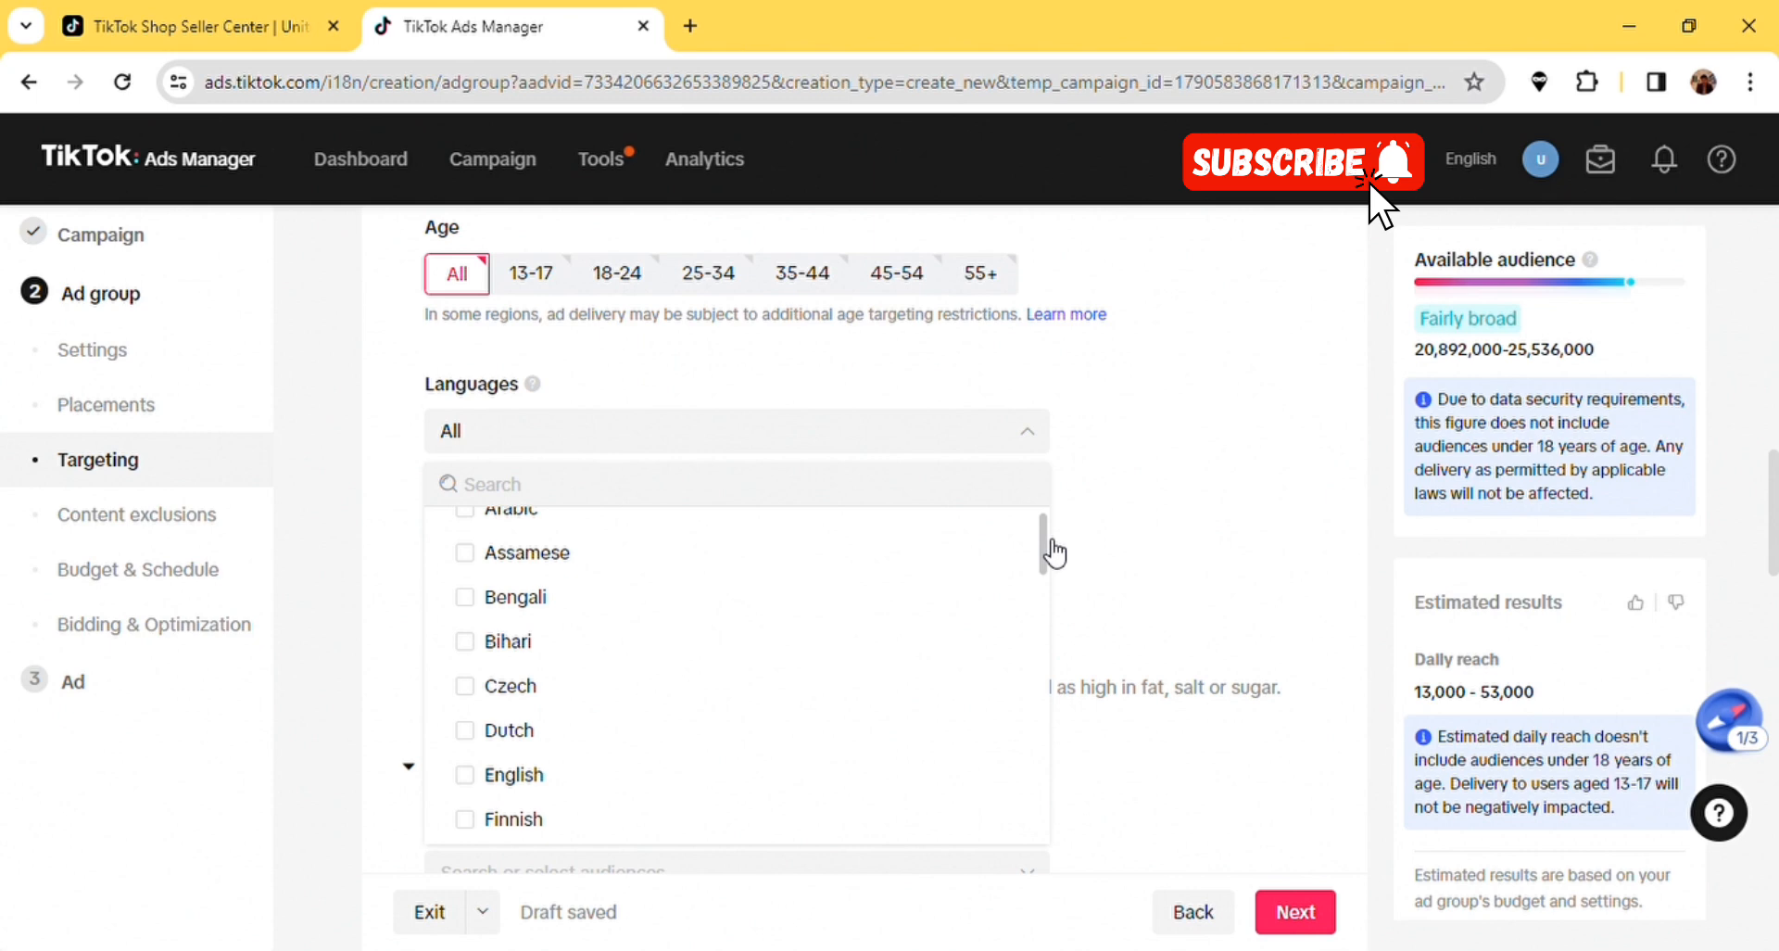
pyautogui.scroll(-2, 1054, 553)
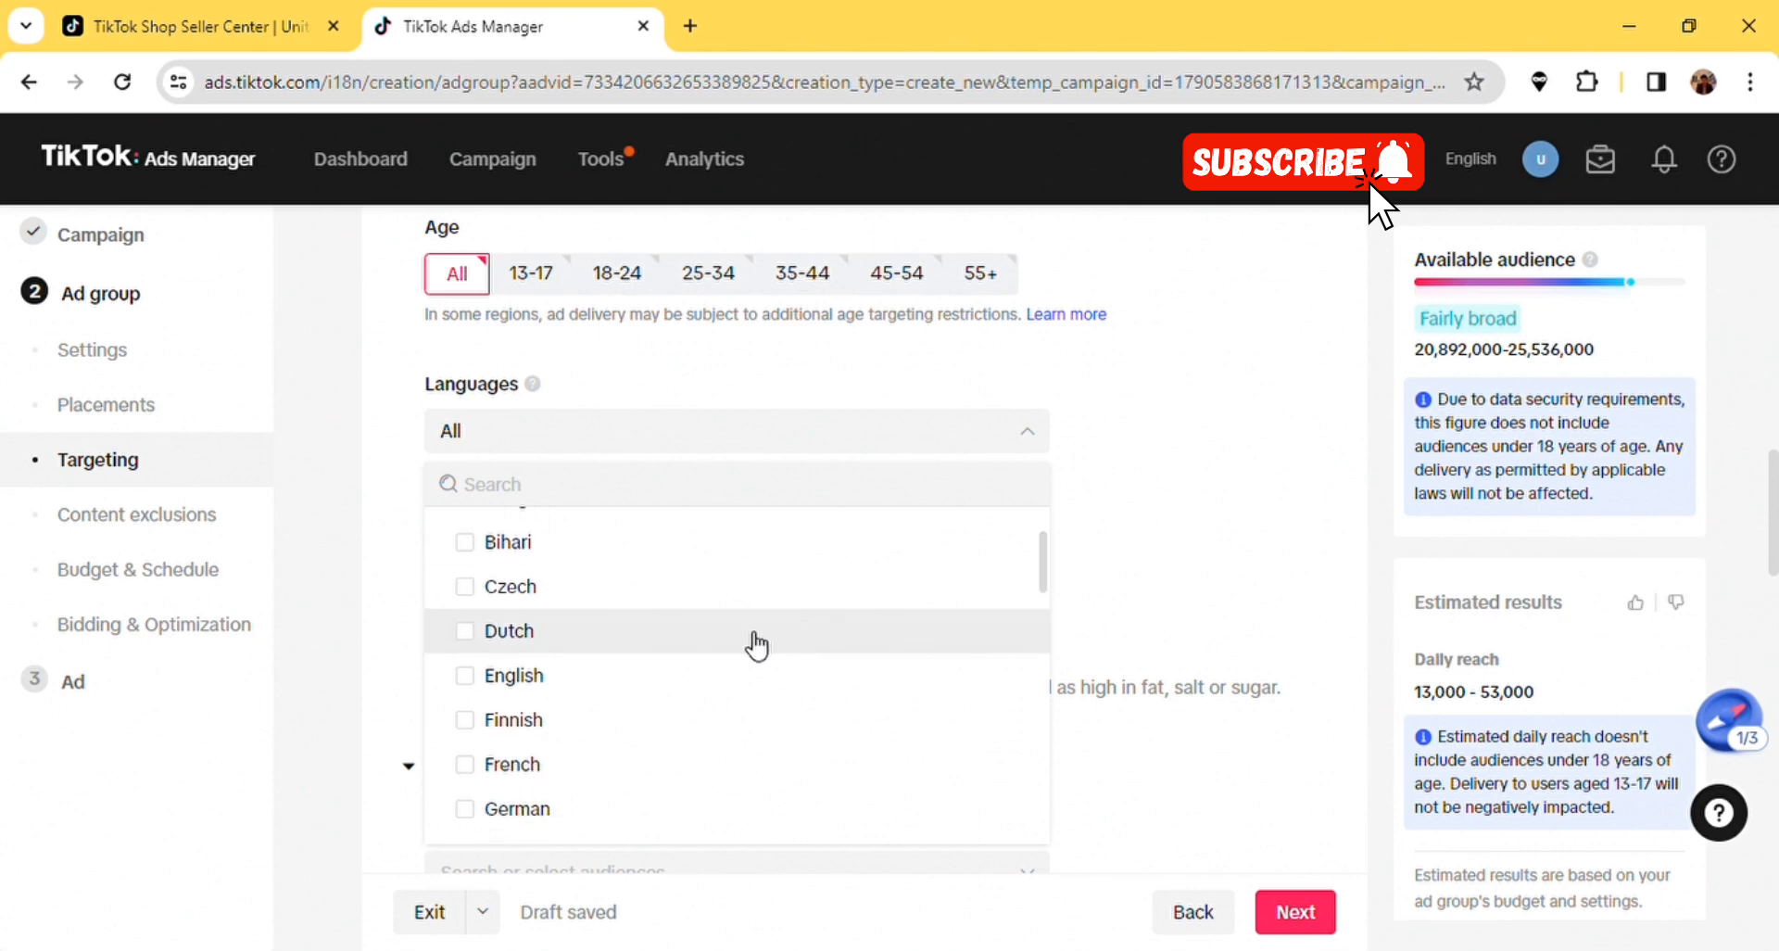
pyautogui.click(669, 683)
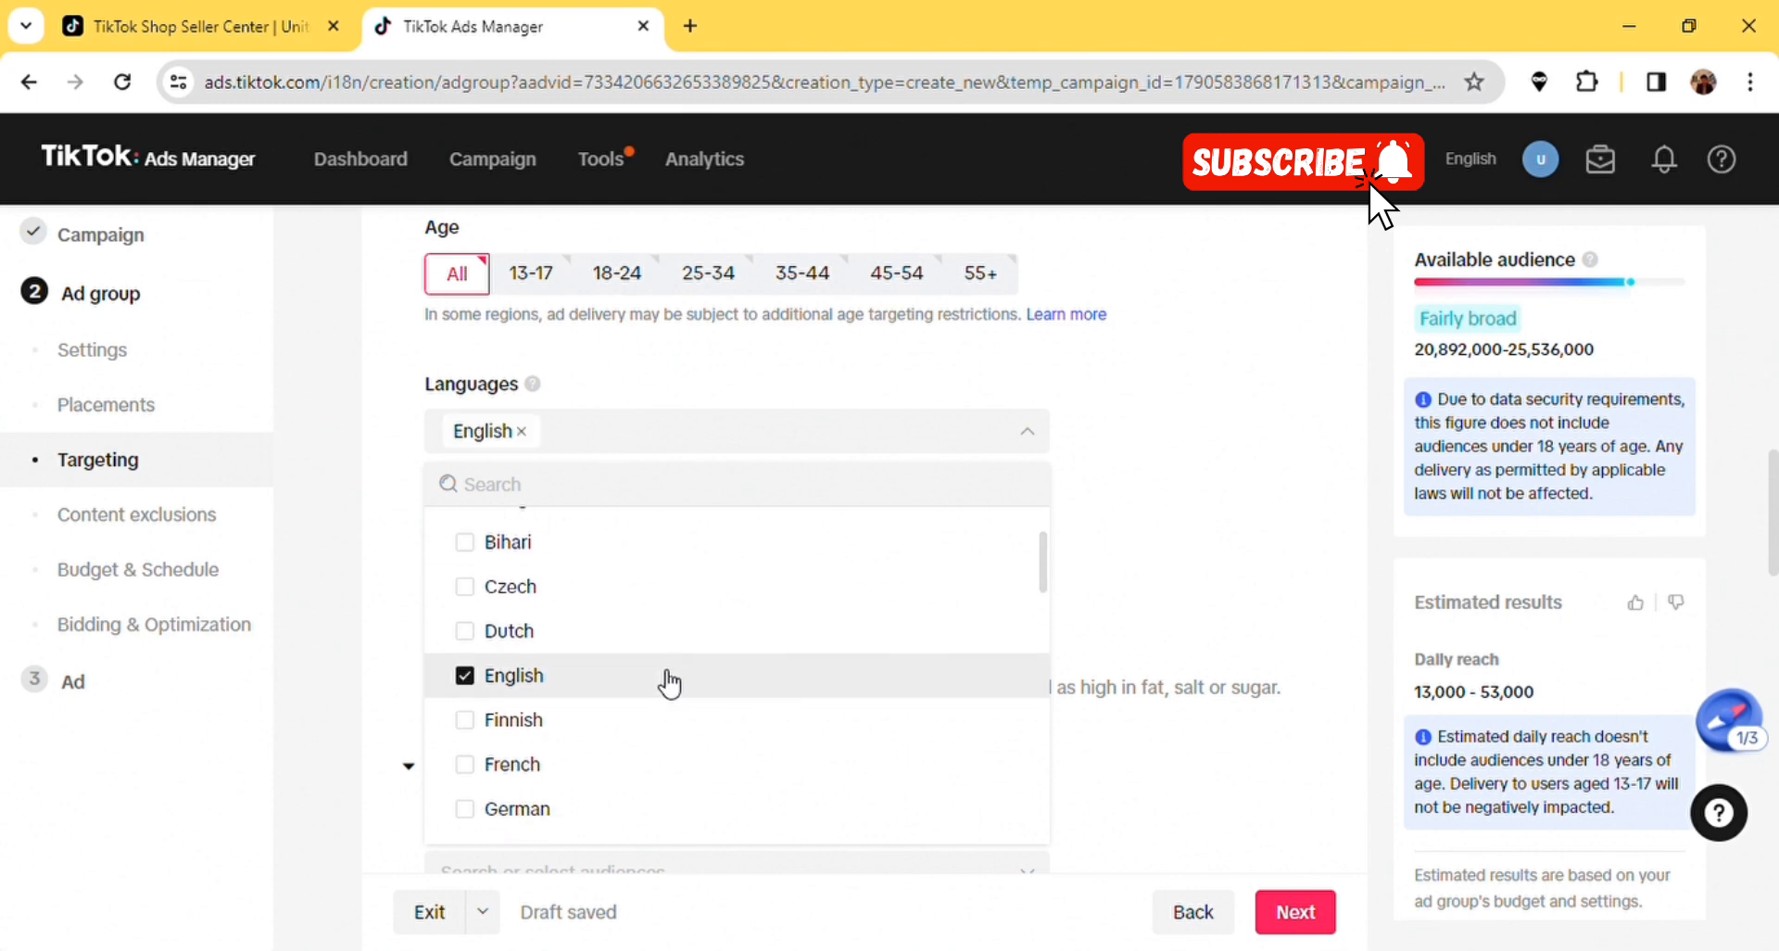
pyautogui.click(1219, 520)
# - Set spending power to High spending power and look through the audiences available for inclusion
pyautogui.scroll(-1, 508, 477)
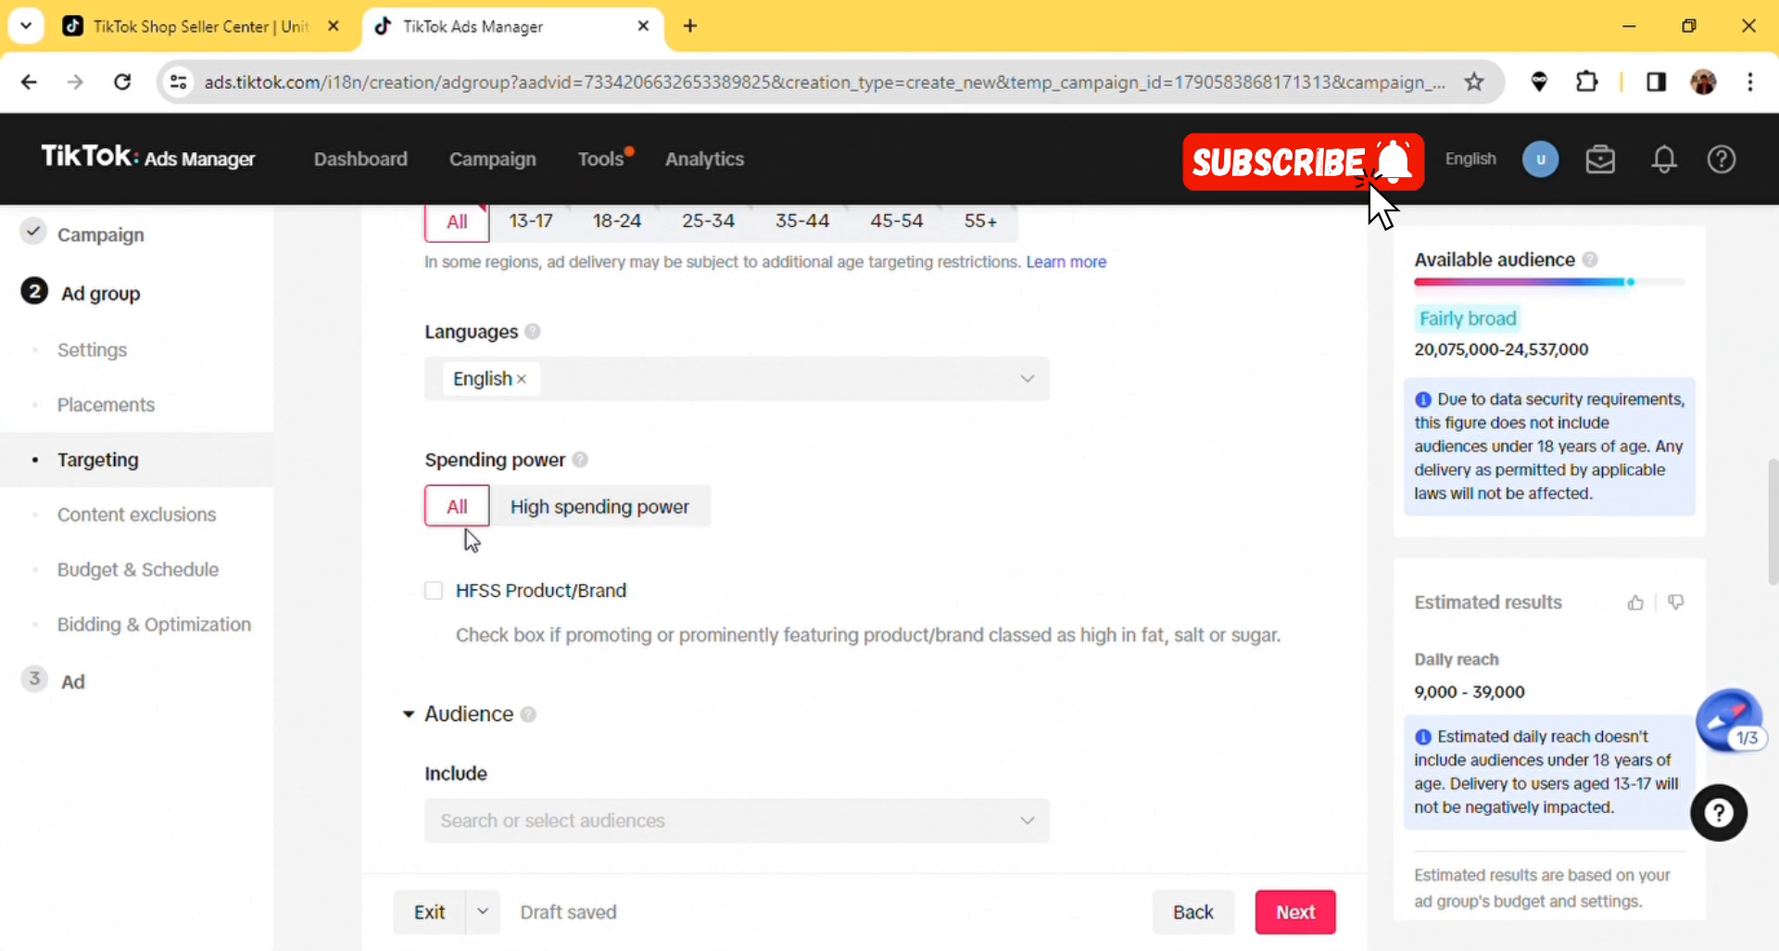
pyautogui.scroll(-4, 381, 552)
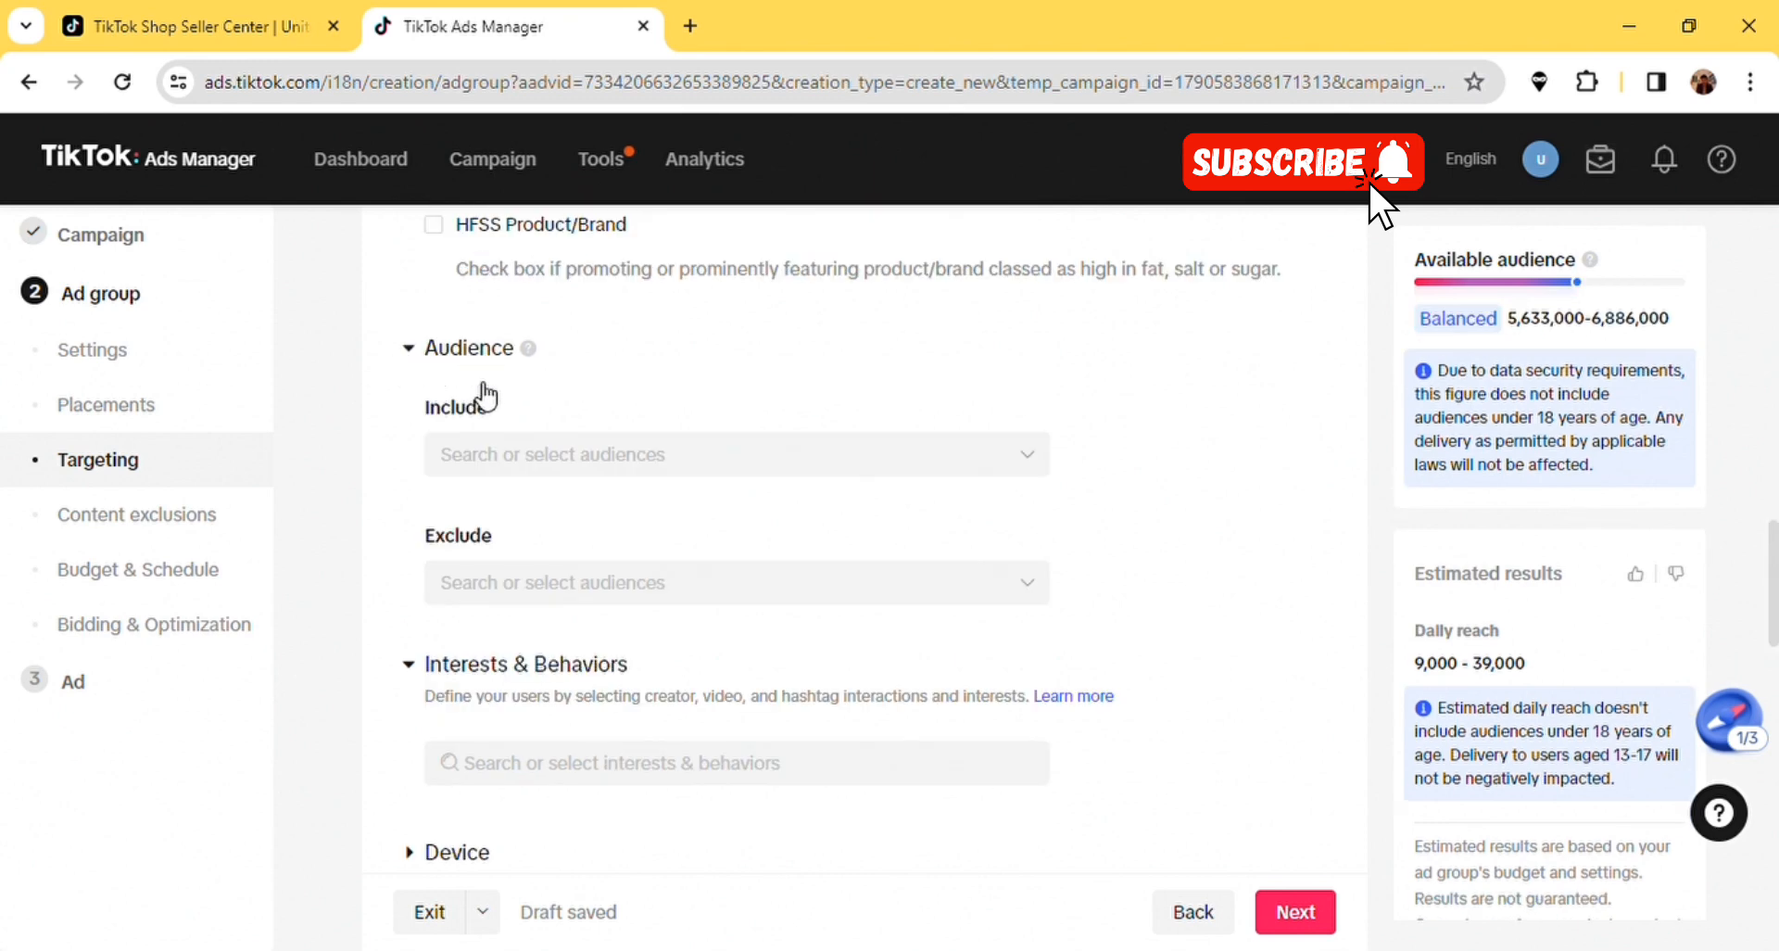
pyautogui.click(521, 452)
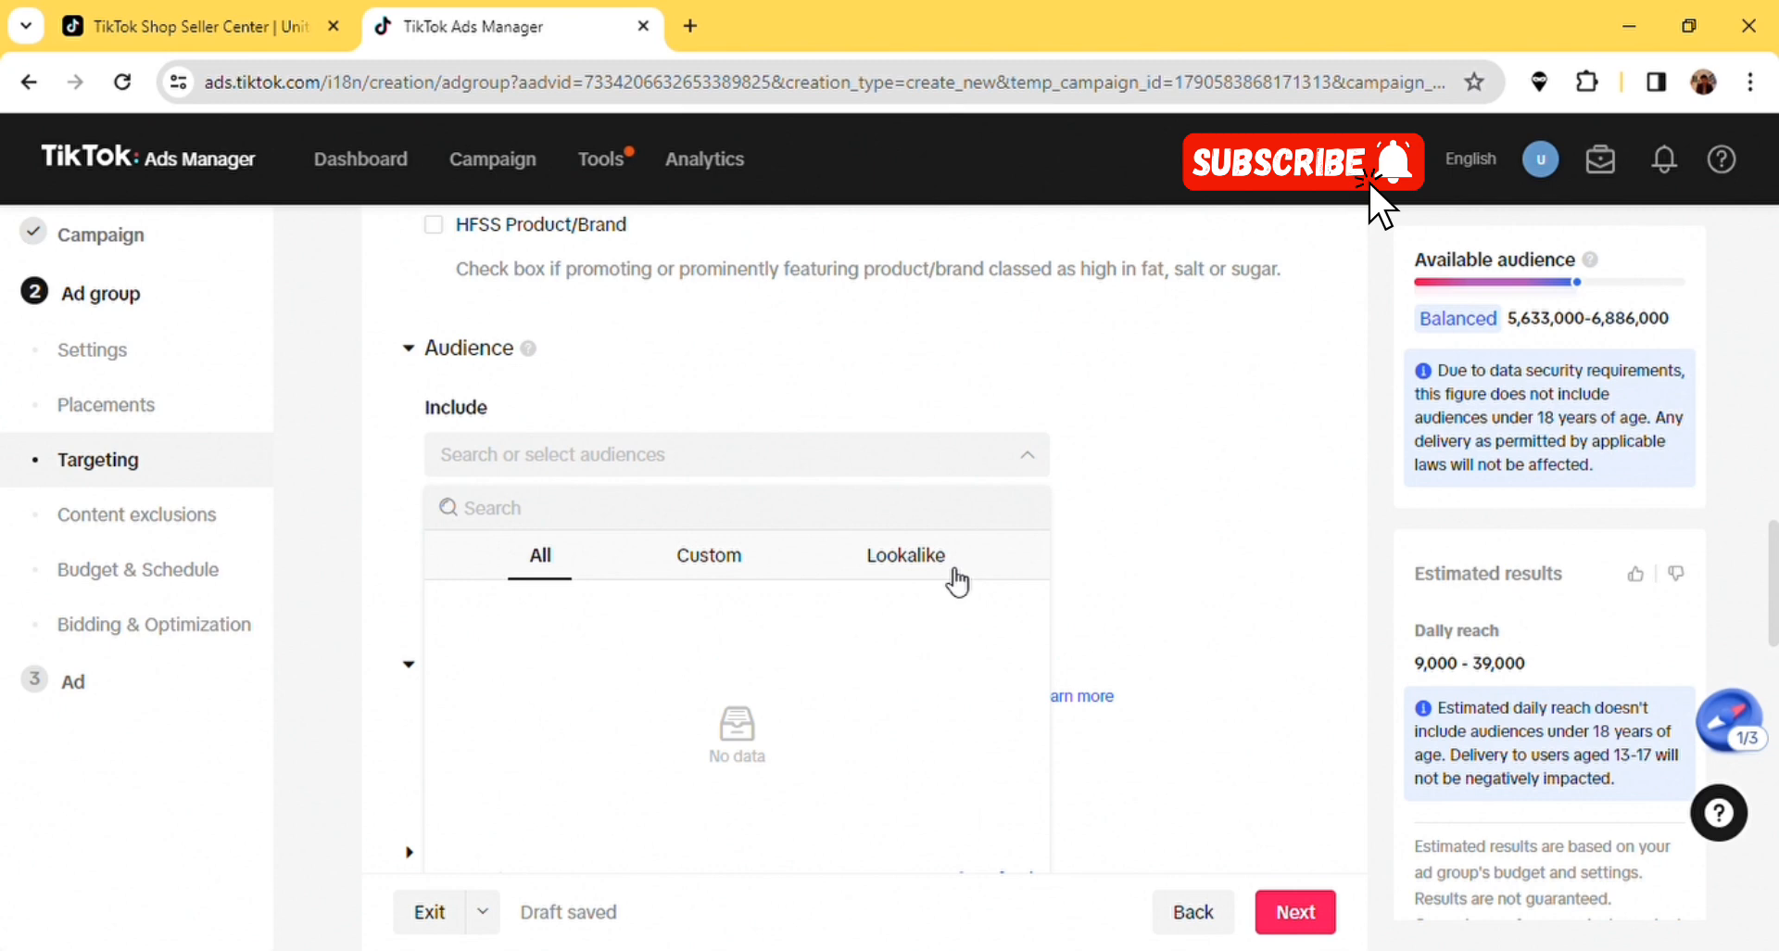
pyautogui.click(1130, 591)
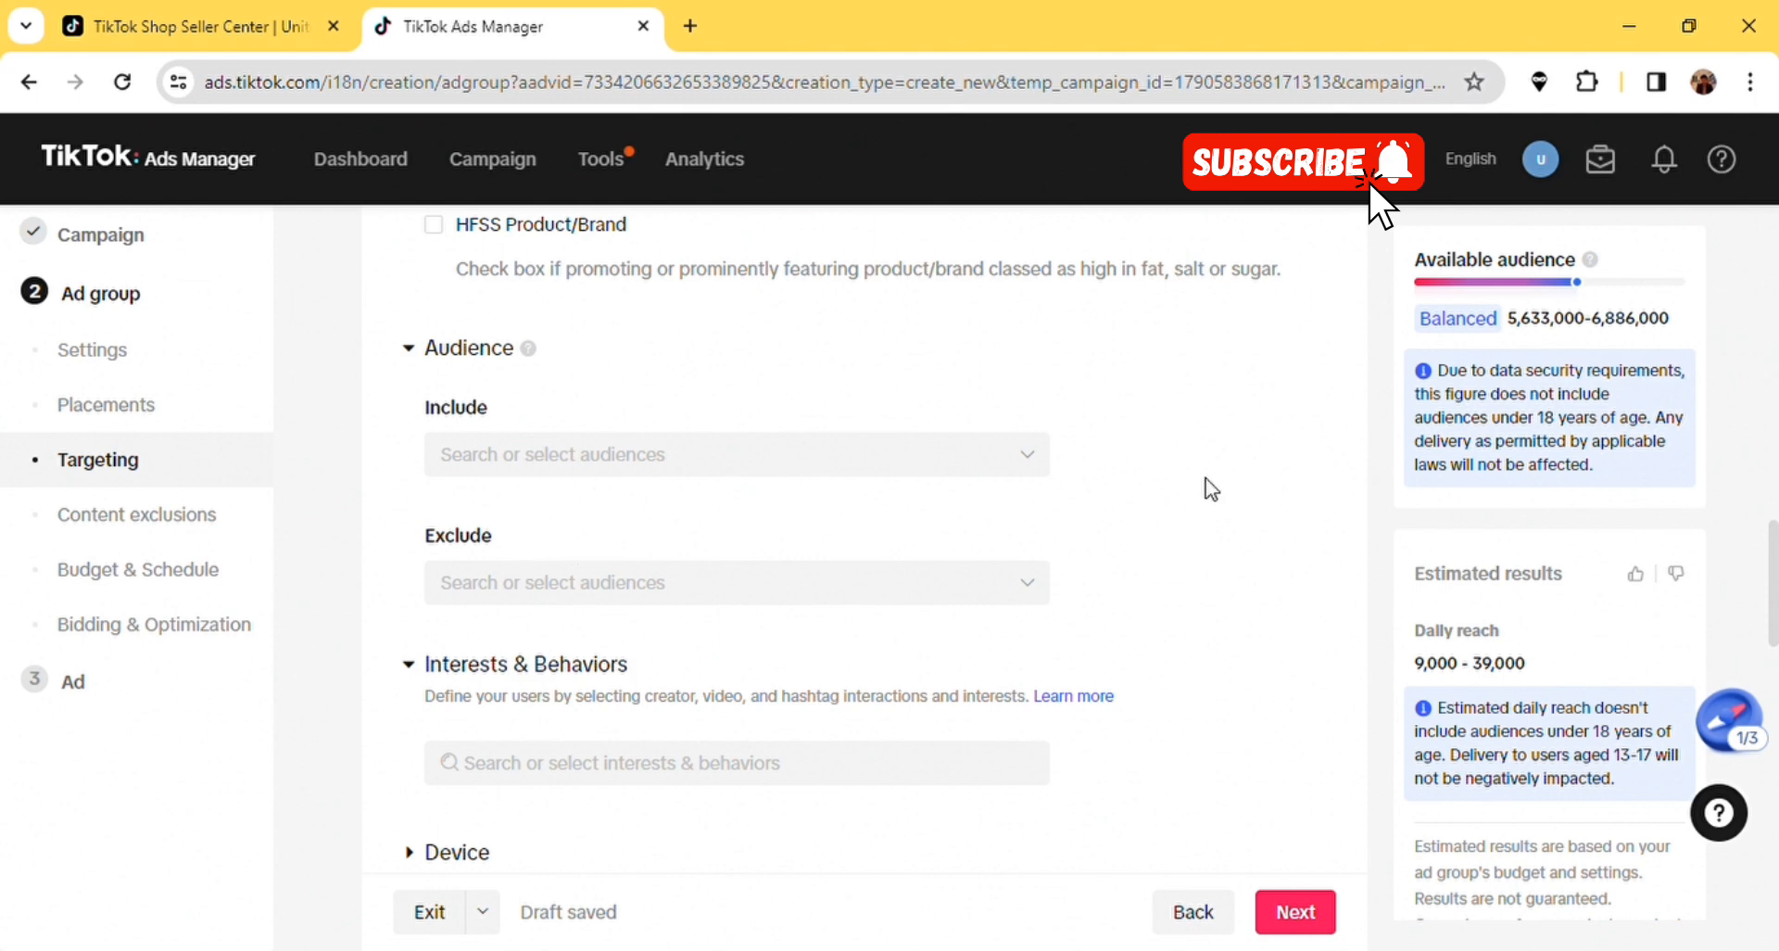
# - Try the Beauty & Personal Care interest to compare the available audience, then remove that interest
pyautogui.scroll(-3, 1275, 500)
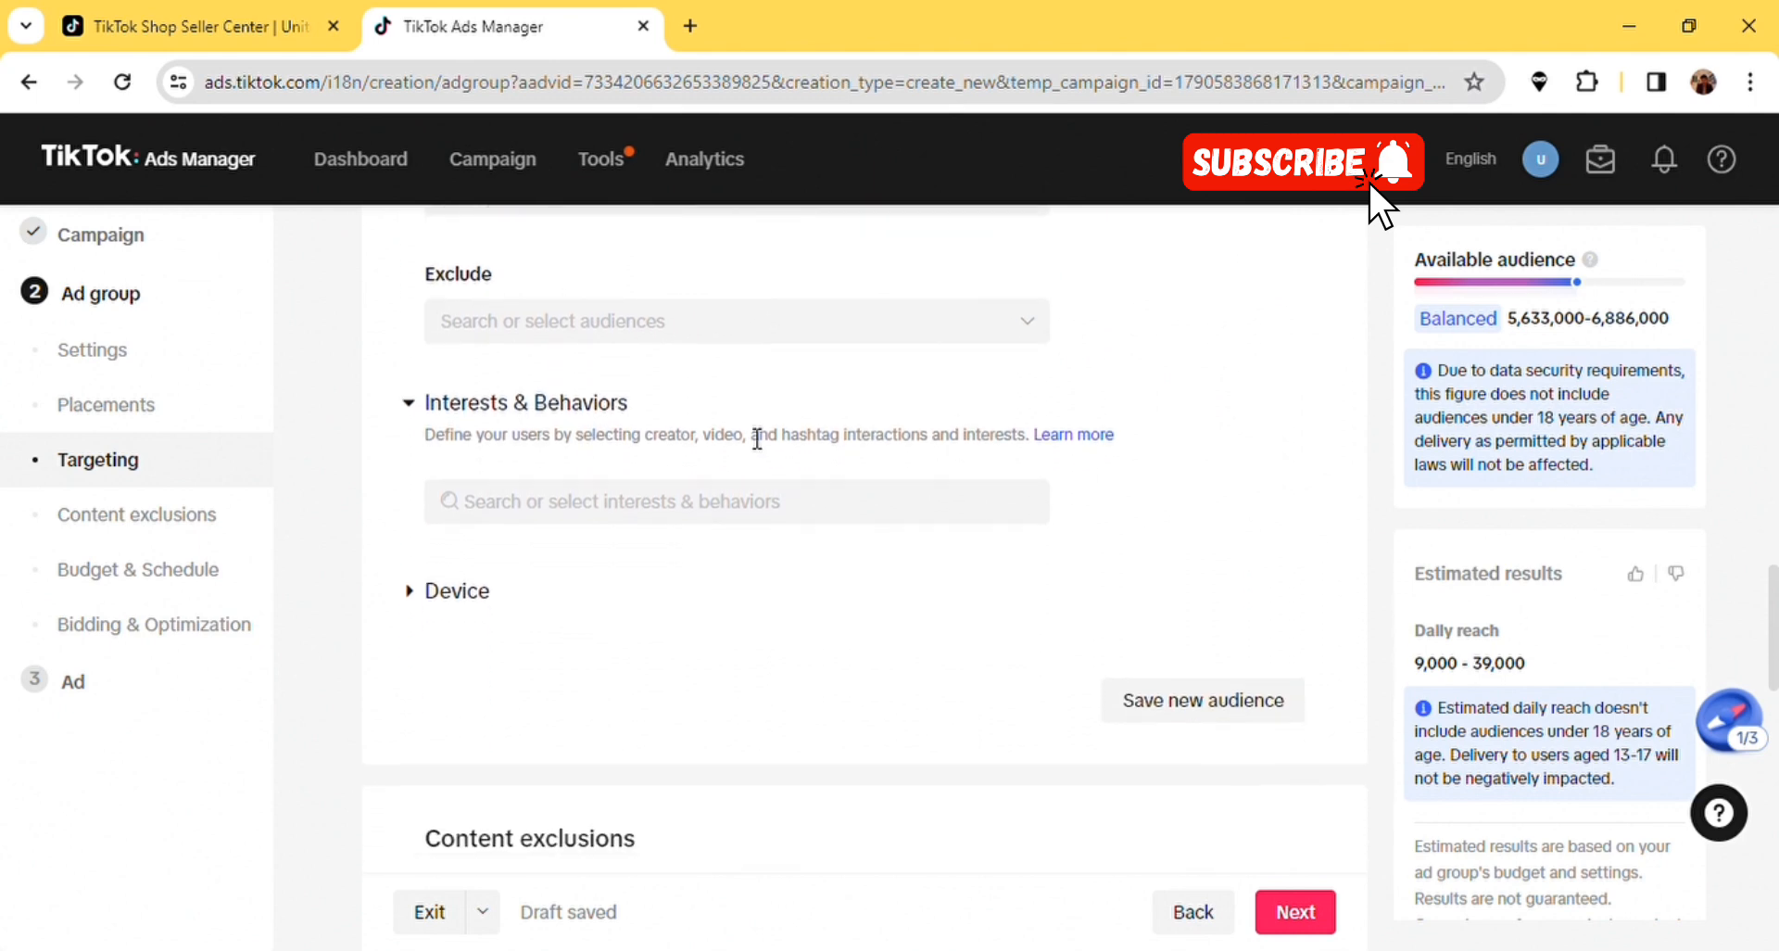
pyautogui.click(415, 404)
pyautogui.click(417, 404)
pyautogui.click(574, 503)
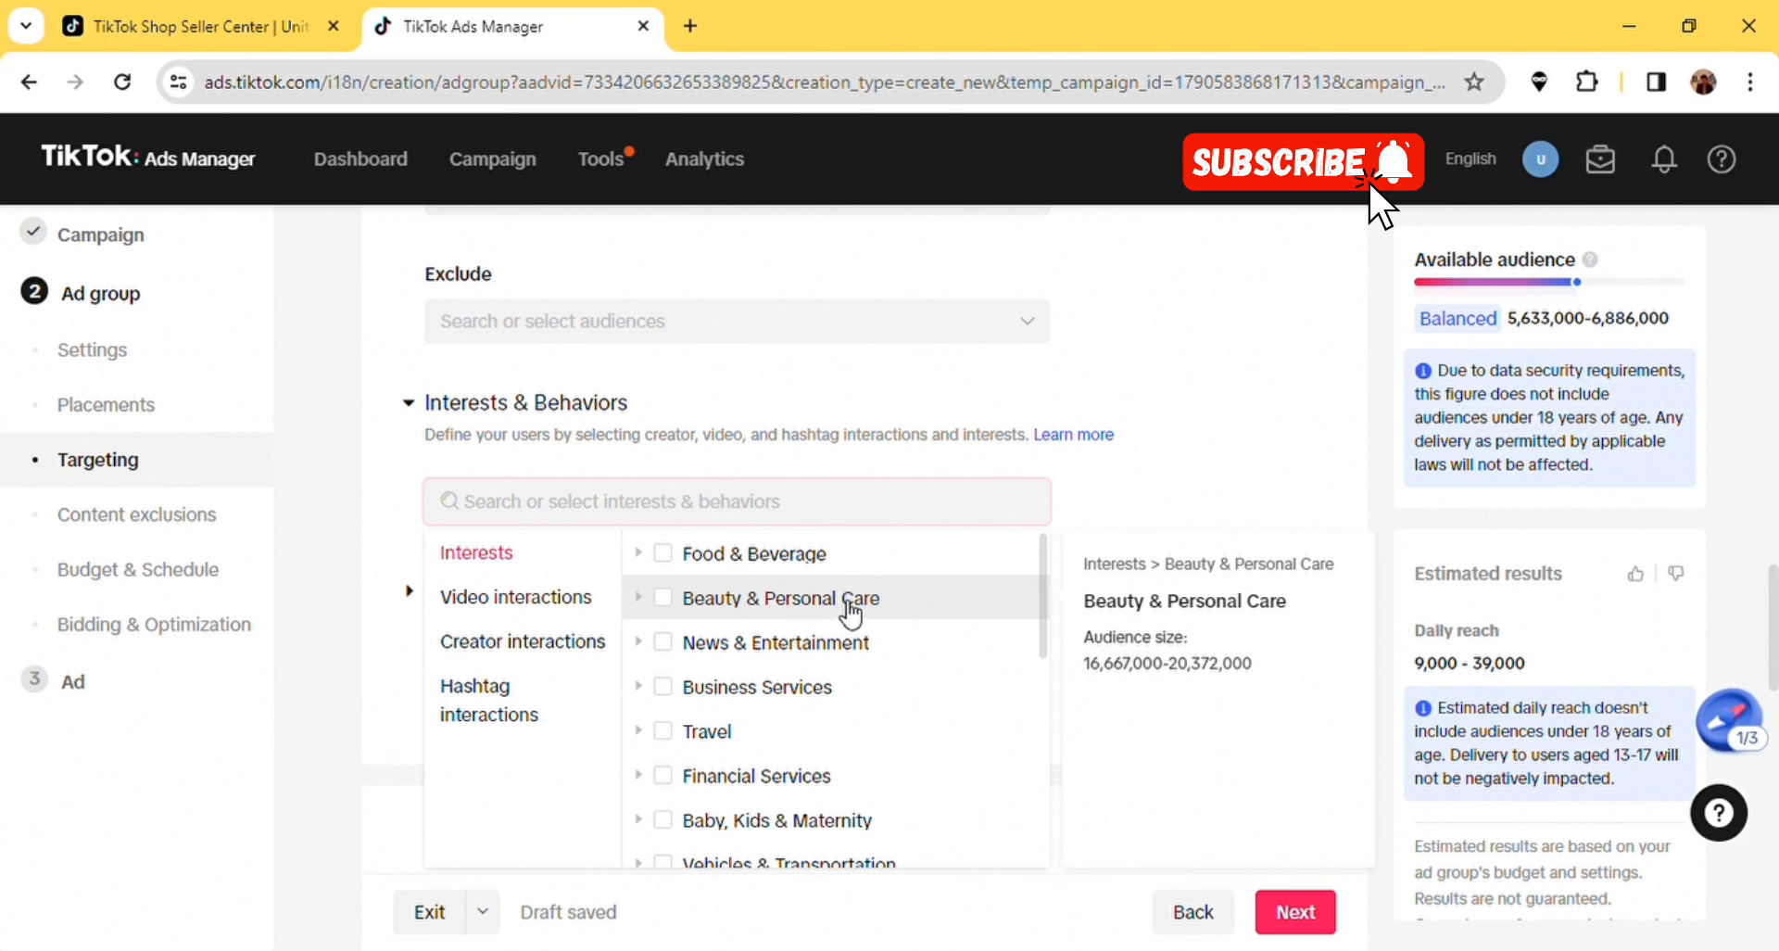
pyautogui.click(663, 598)
pyautogui.click(1232, 371)
pyautogui.scroll(-2, 1233, 370)
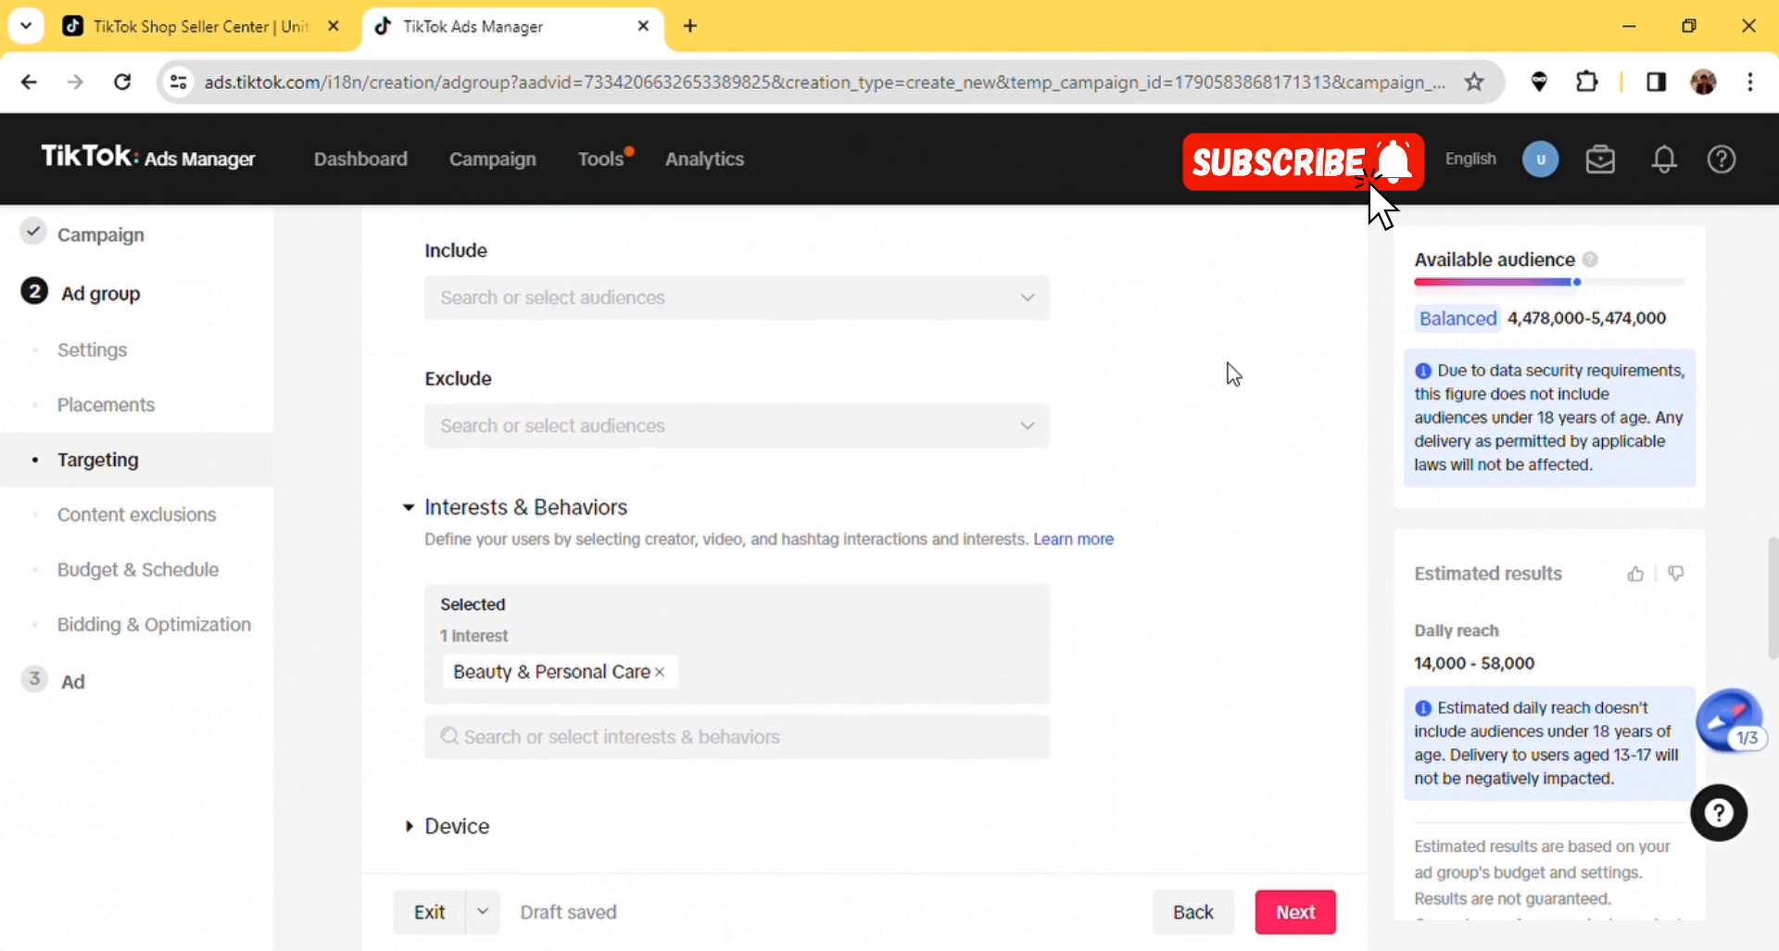
pyautogui.scroll(-1, 1233, 373)
pyautogui.scroll(-1, 1233, 373)
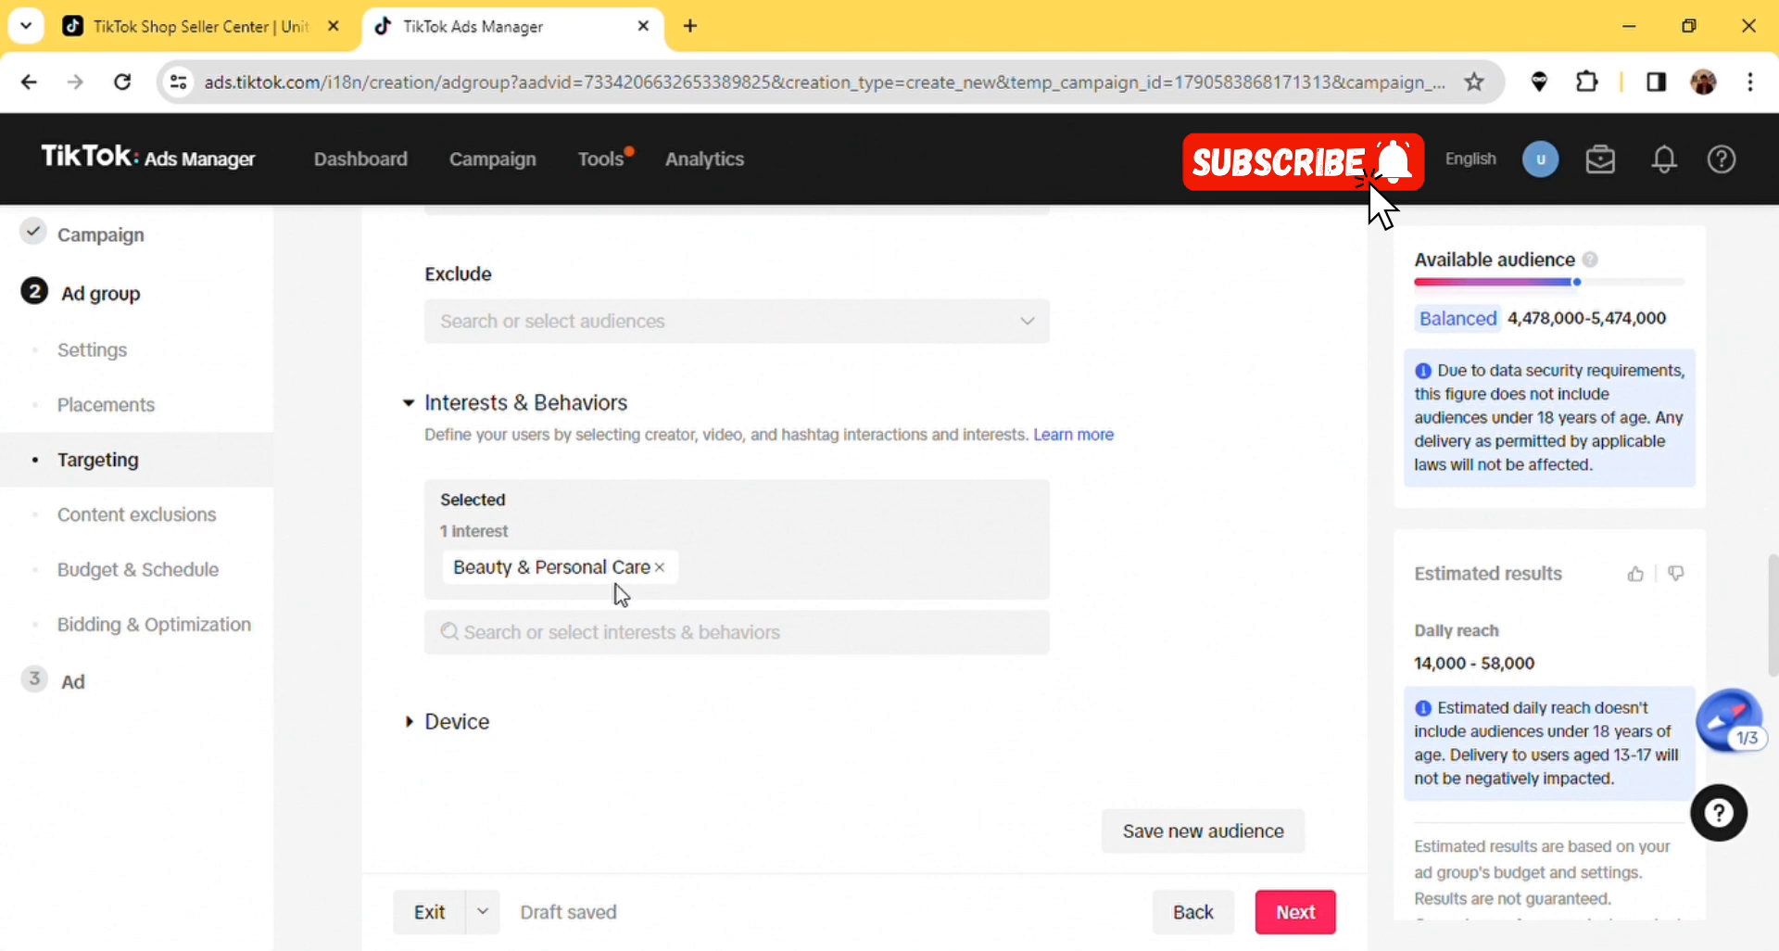
pyautogui.click(661, 566)
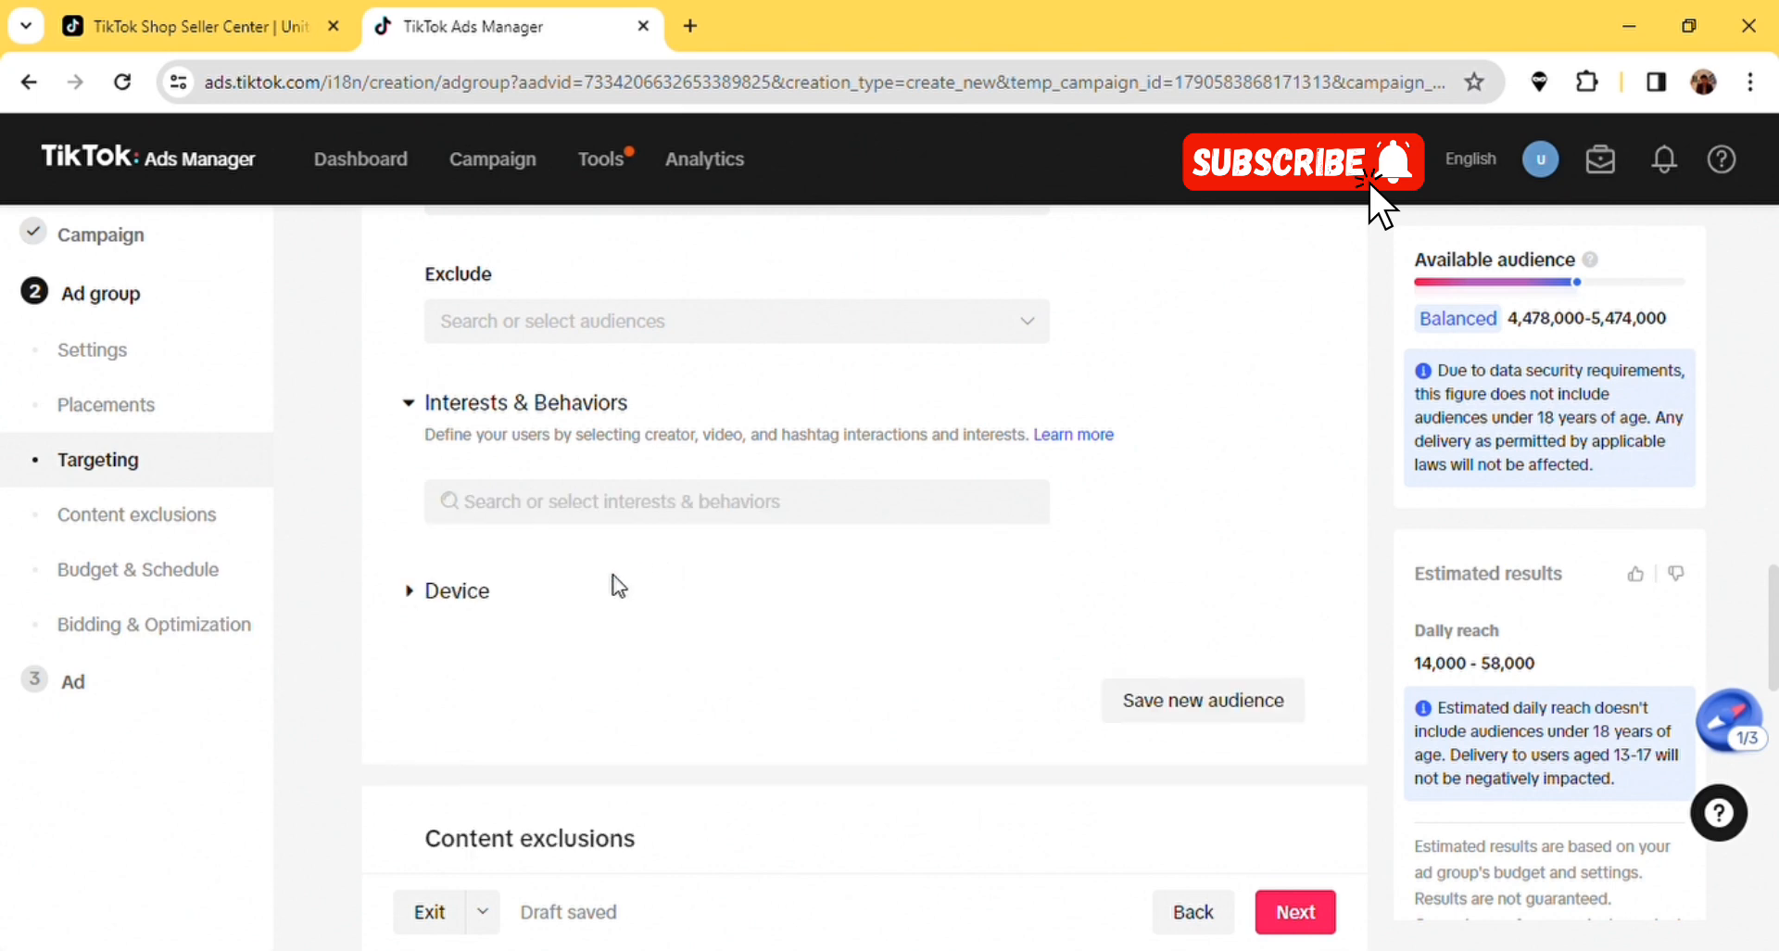
# - Look through the interest categories and select Sport, including Extreme Sport and Traditional Sport, under creator interactions
pyautogui.click(555, 515)
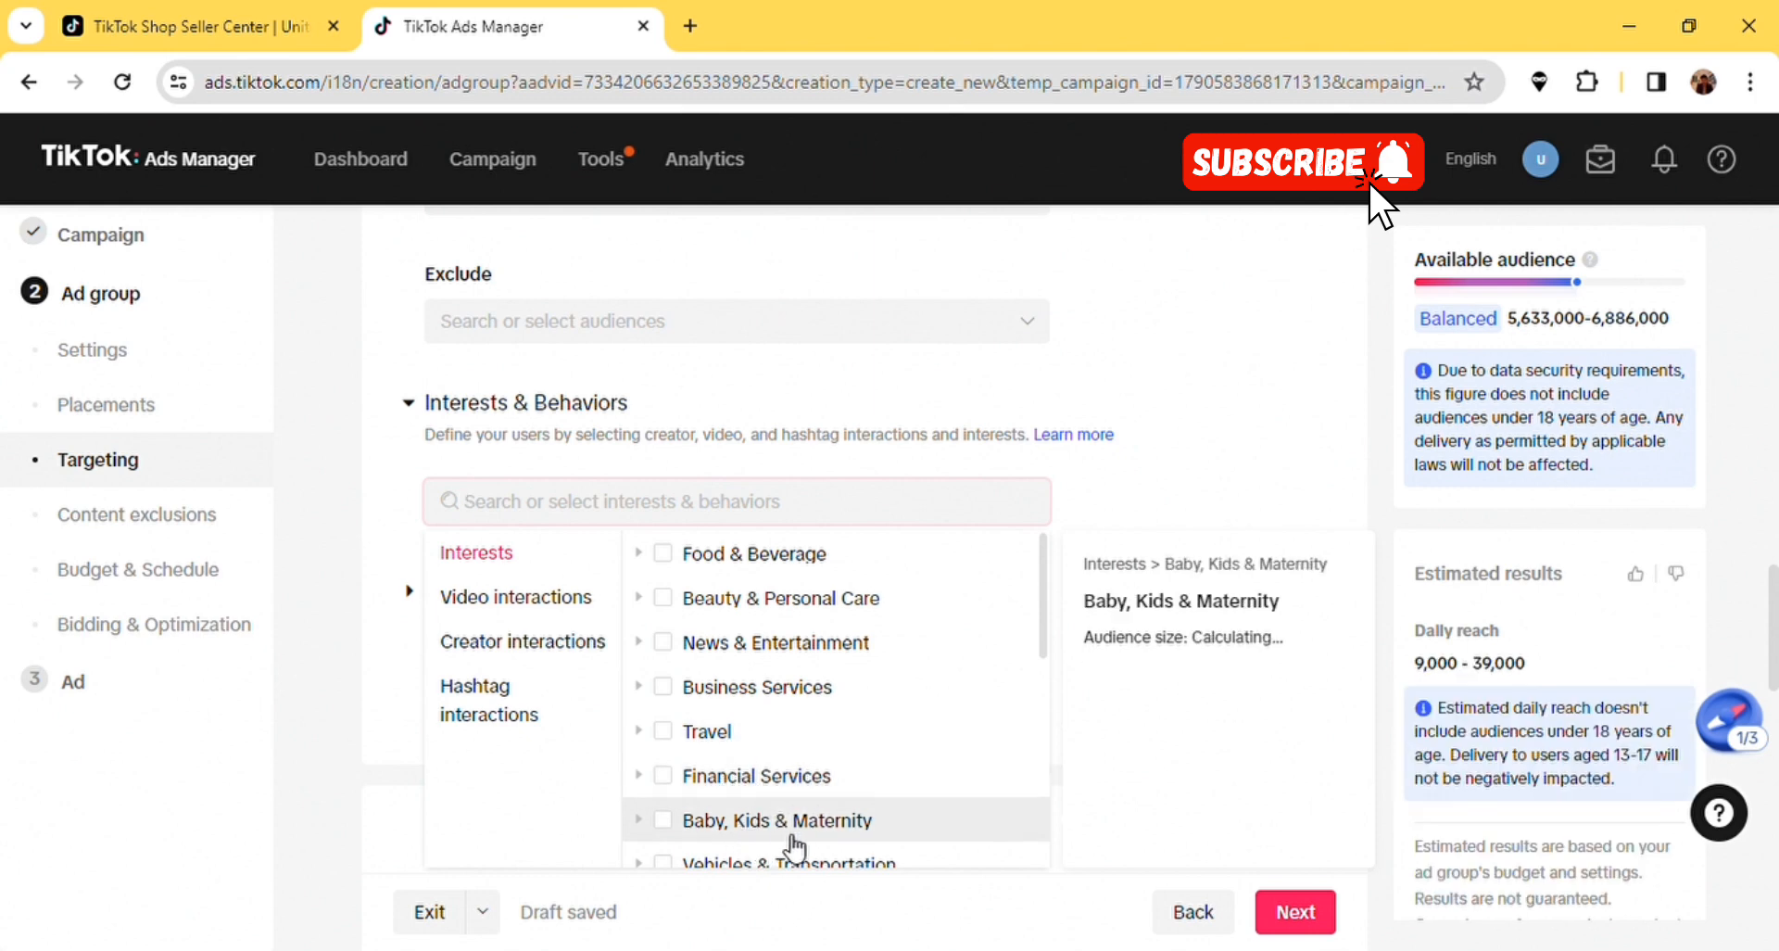
pyautogui.moveTo(1049, 614)
pyautogui.mouseDown()
pyautogui.moveTo(1049, 739)
pyautogui.moveTo(1053, 584)
pyautogui.mouseUp()
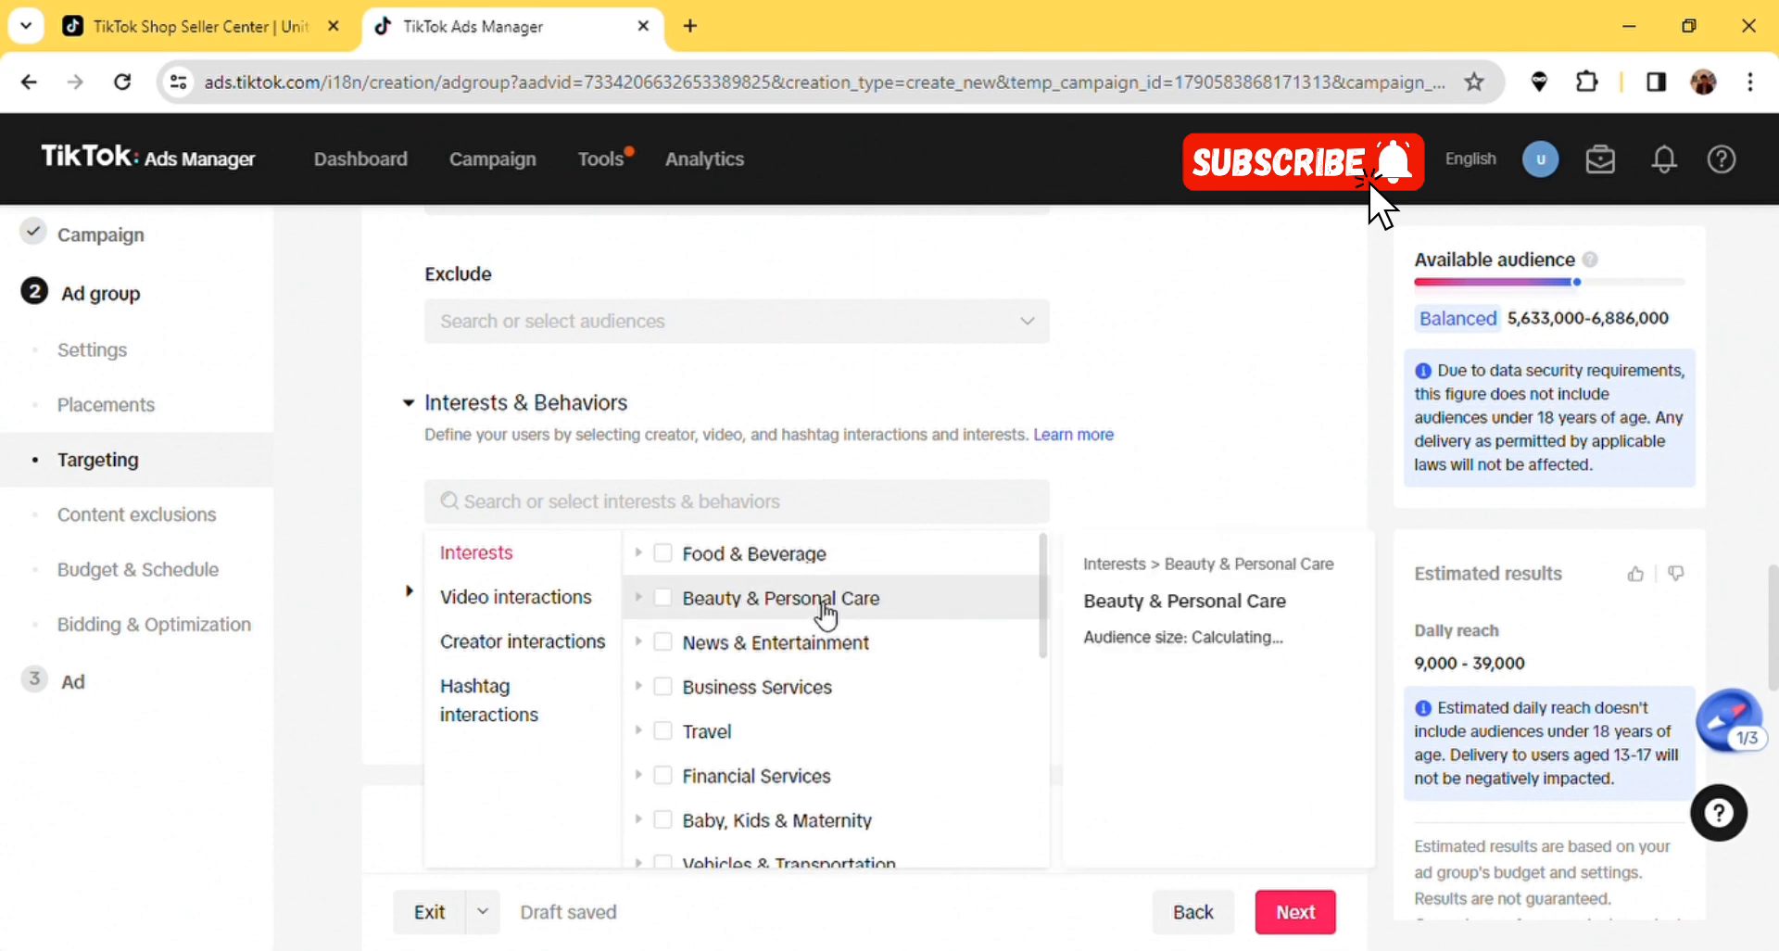
pyautogui.click(550, 654)
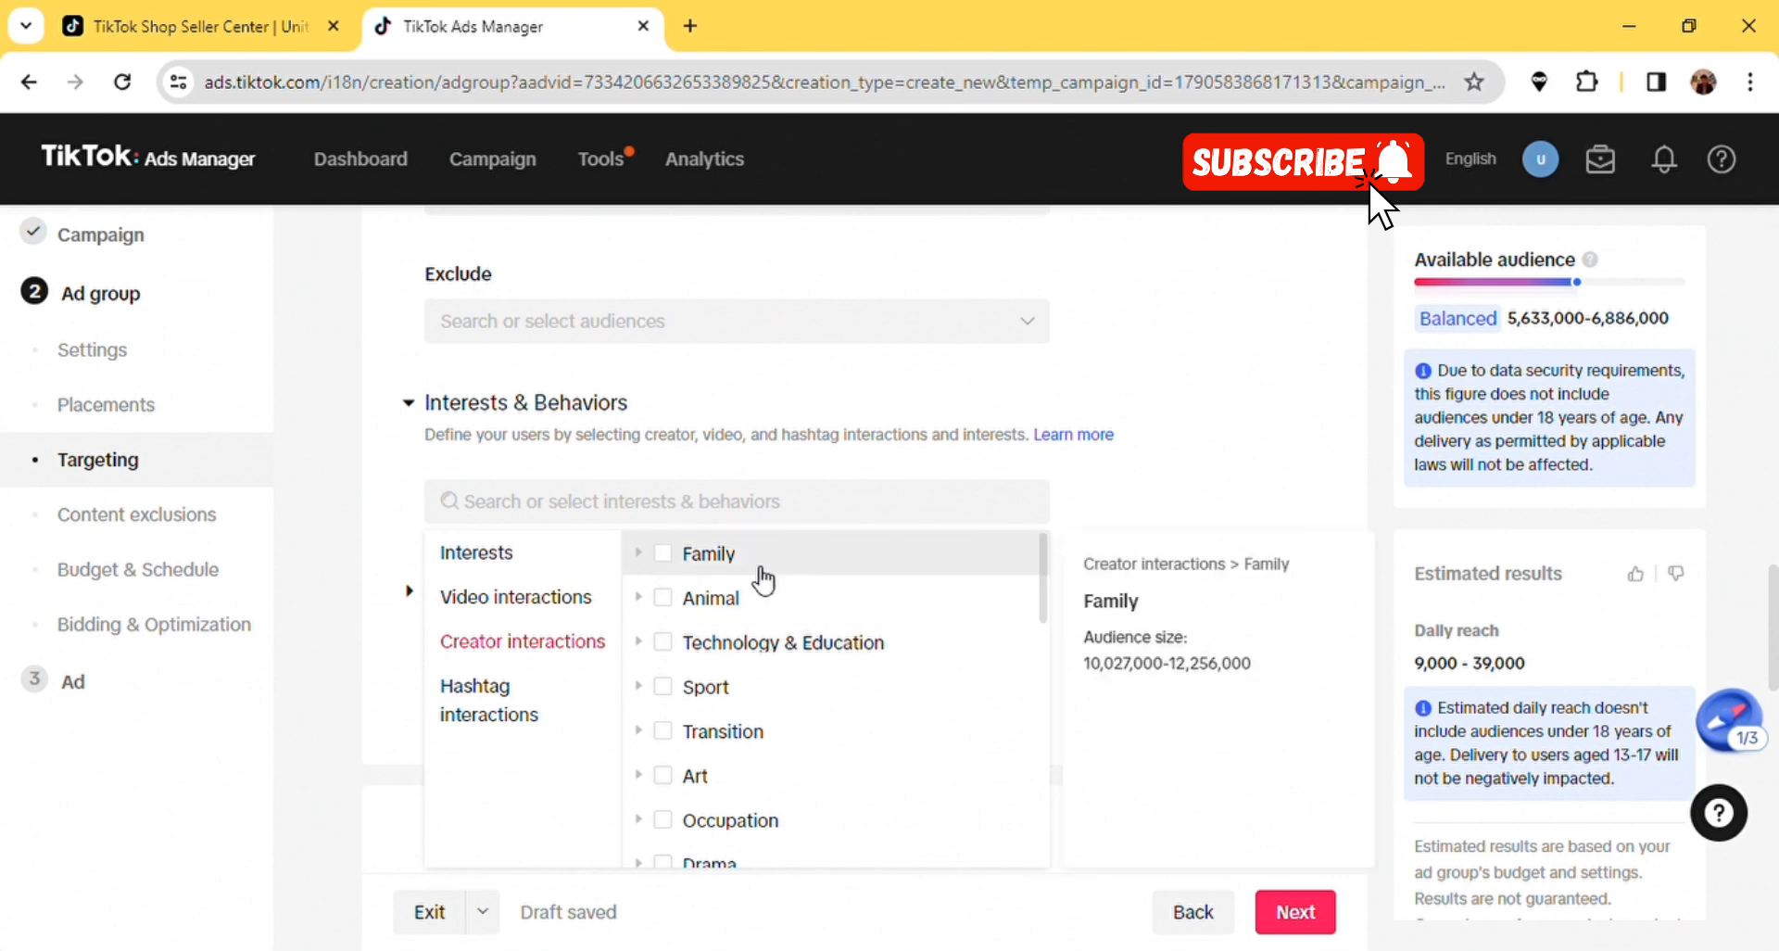
pyautogui.click(664, 687)
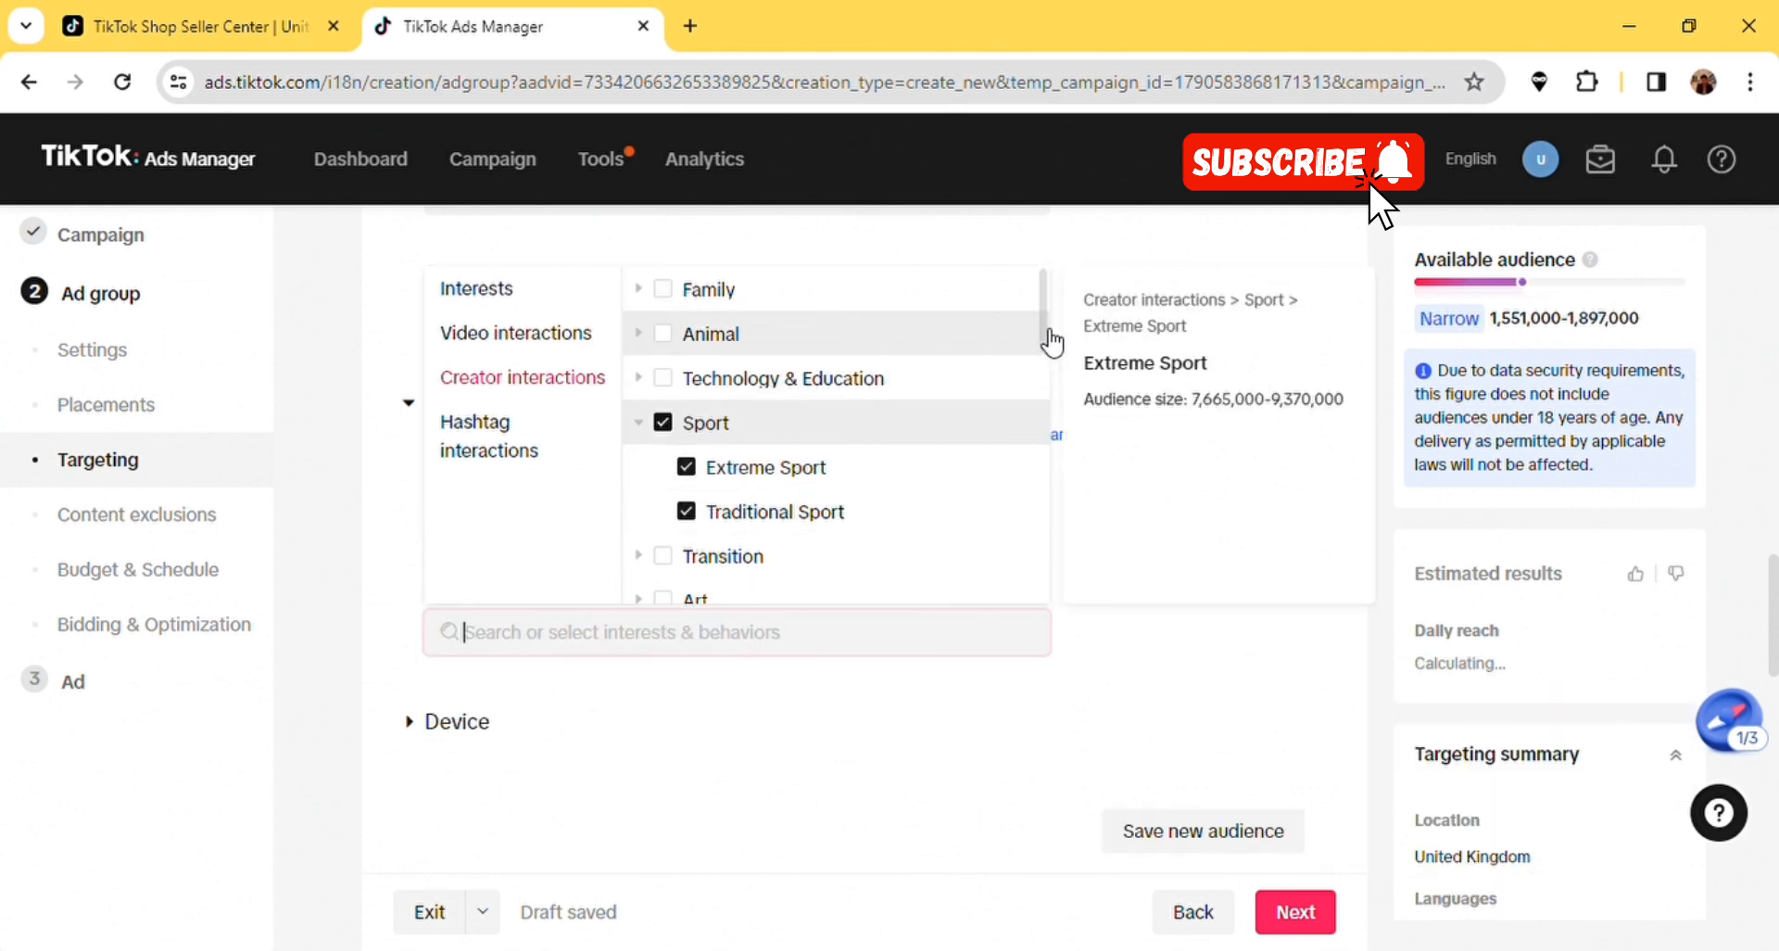
pyautogui.scroll(-2, 1045, 355)
pyautogui.scroll(-2, 1051, 369)
pyautogui.scroll(4, 1052, 356)
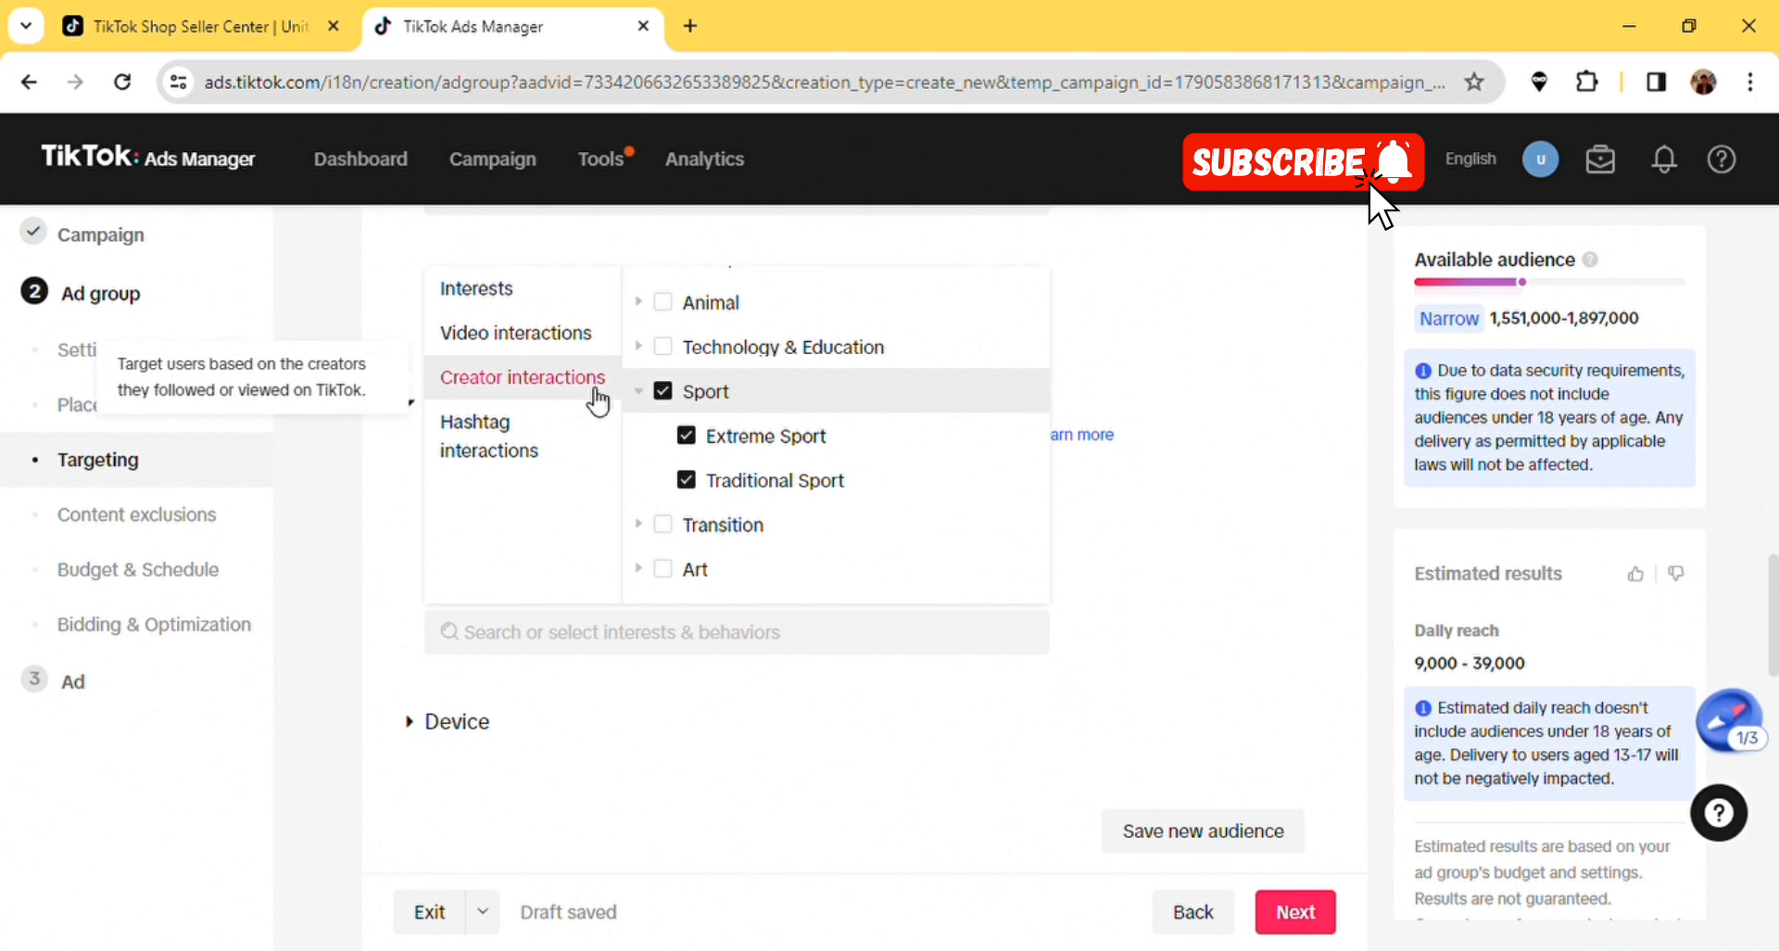
# - Examine the hashtag and video interaction categories and check the available audience estimate
pyautogui.click(510, 417)
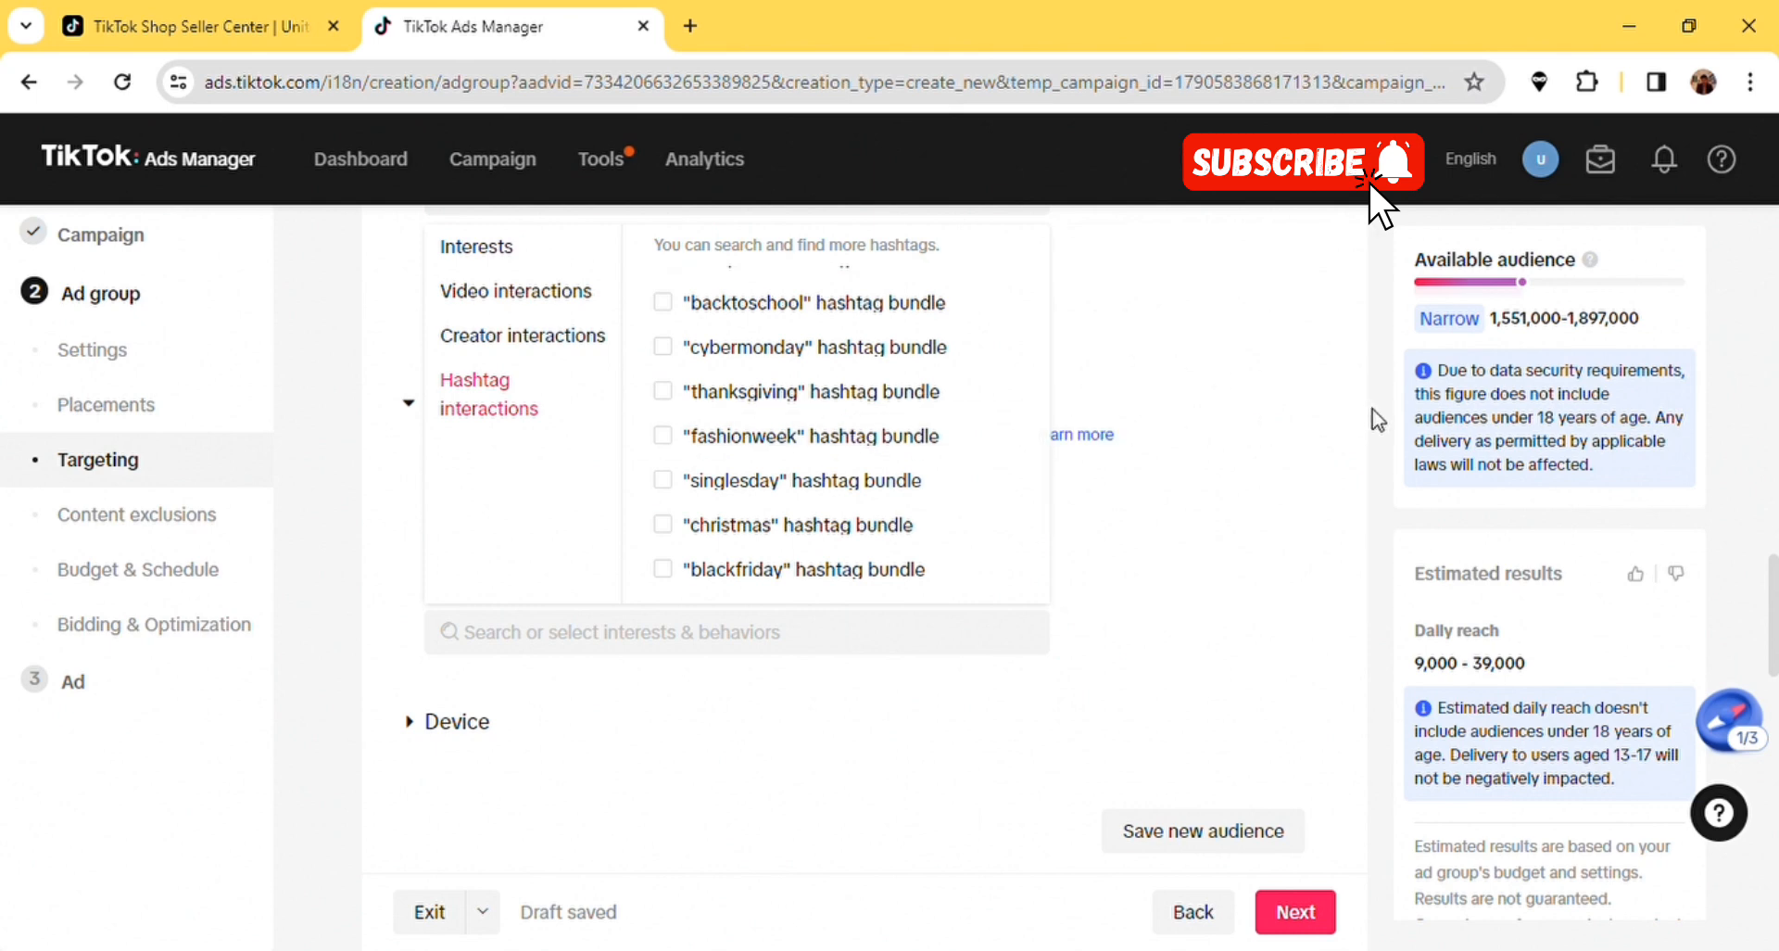
pyautogui.scroll(1, 1378, 419)
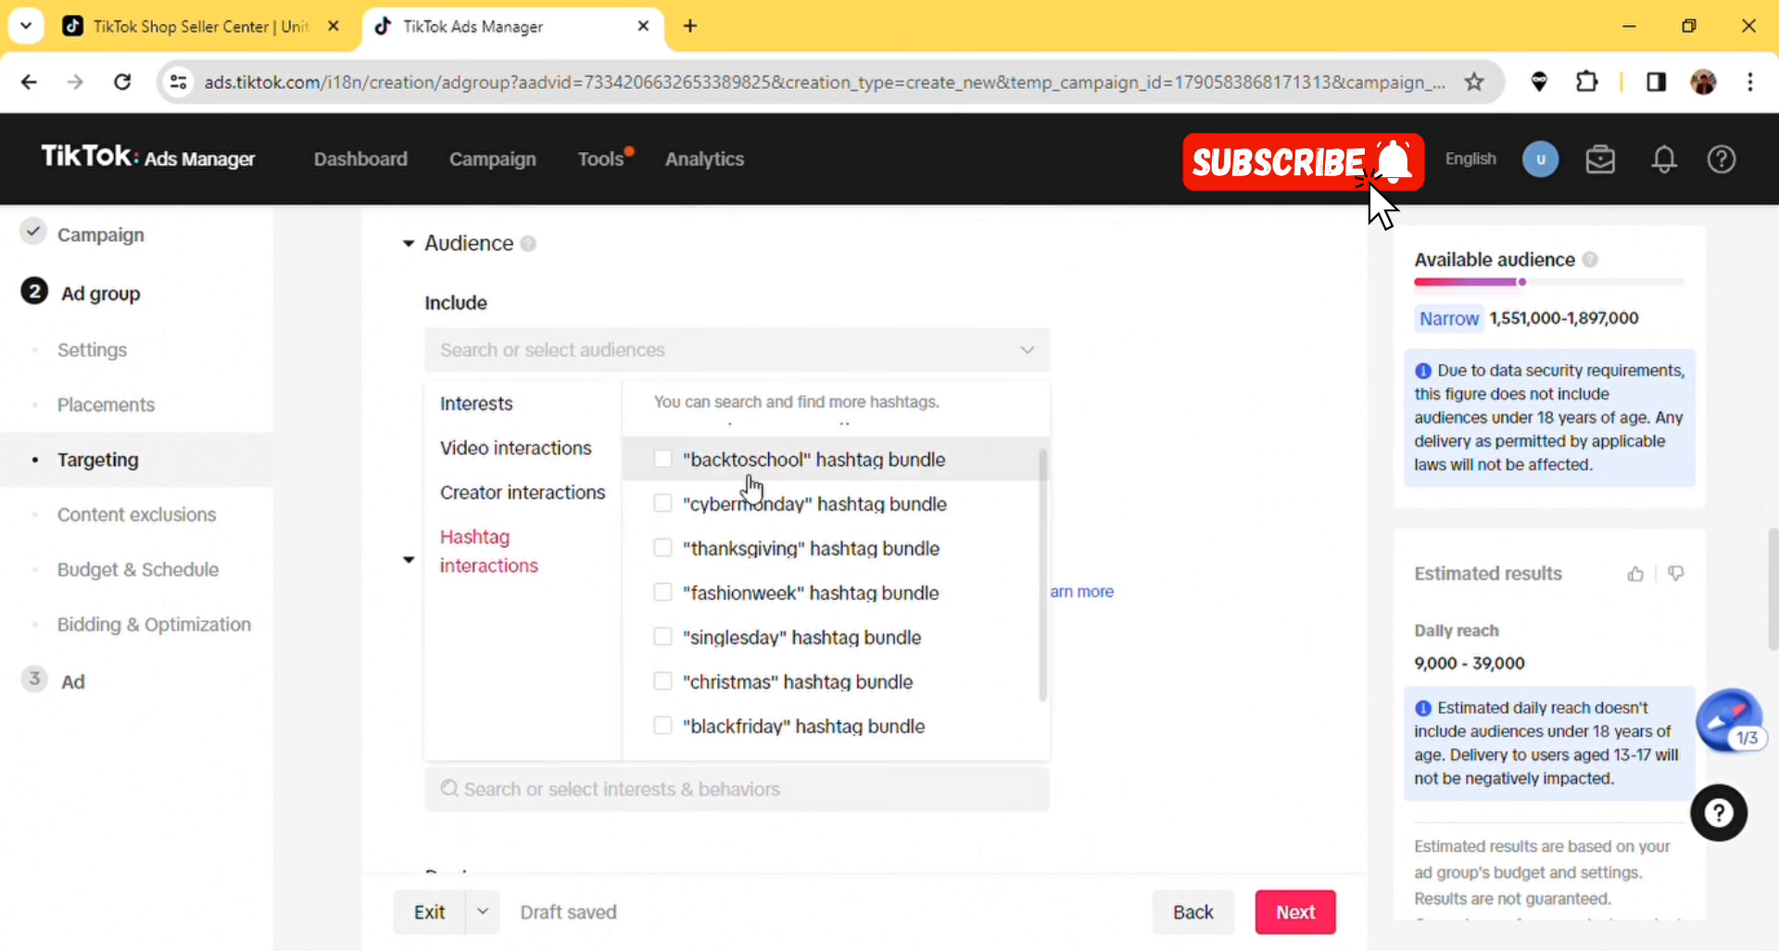
pyautogui.click(554, 450)
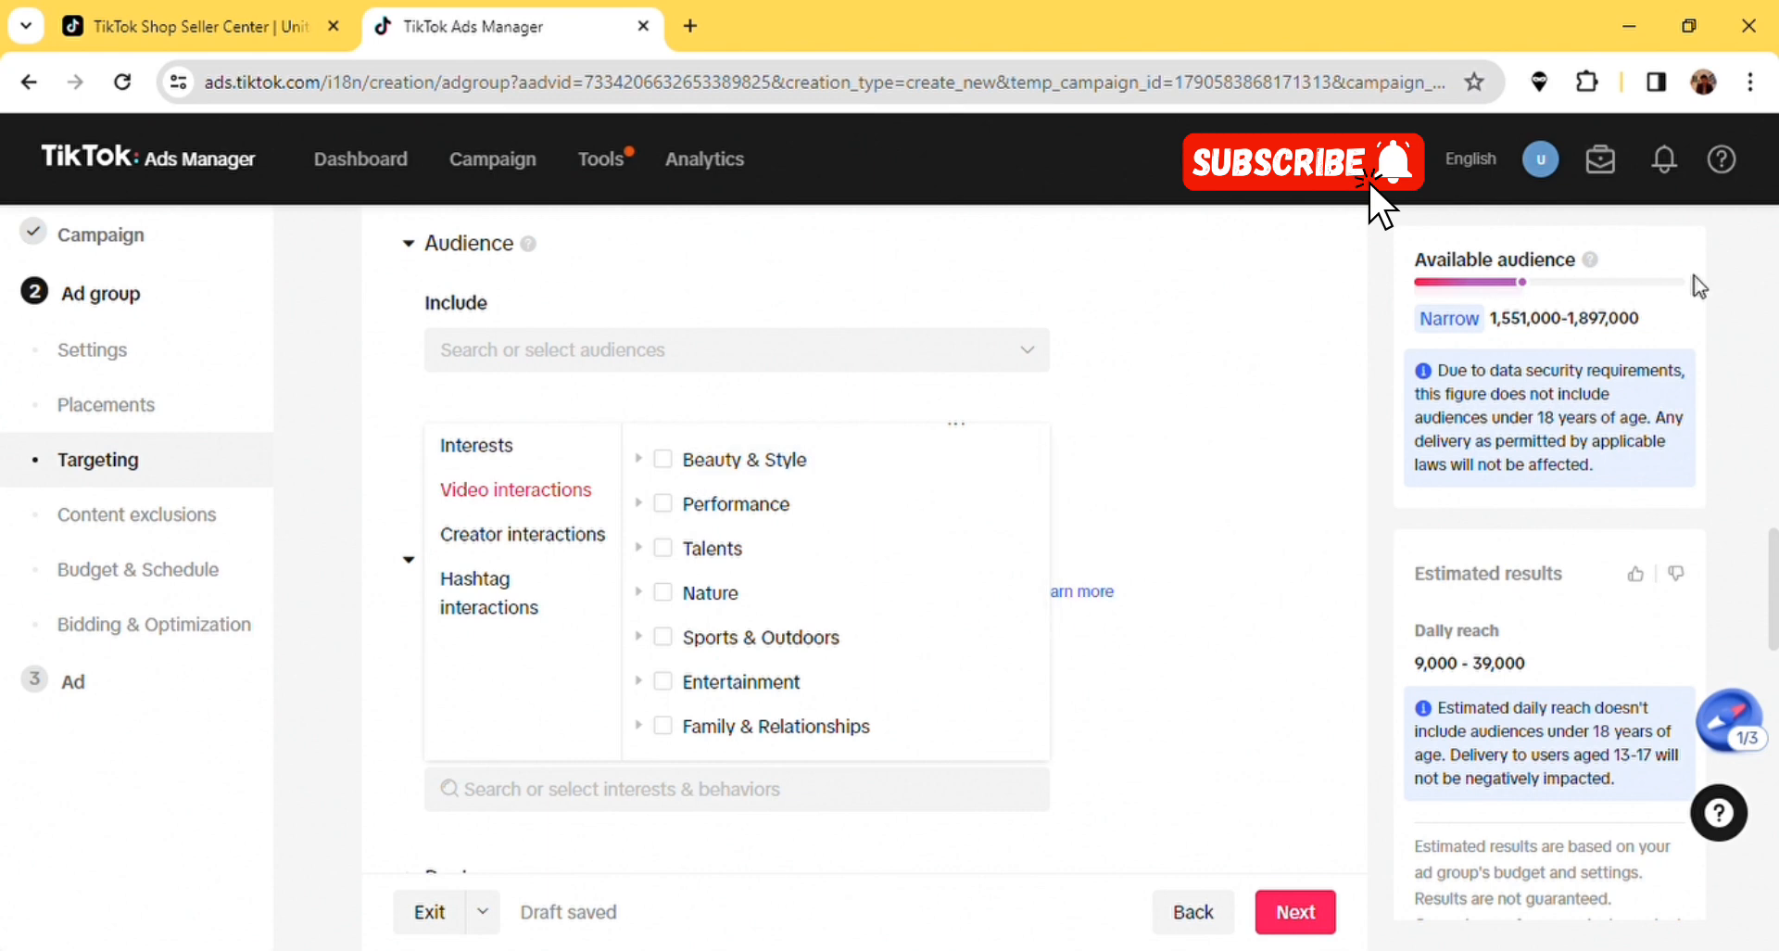
pyautogui.moveTo(1650, 335); pyautogui.dragTo(1488, 334)
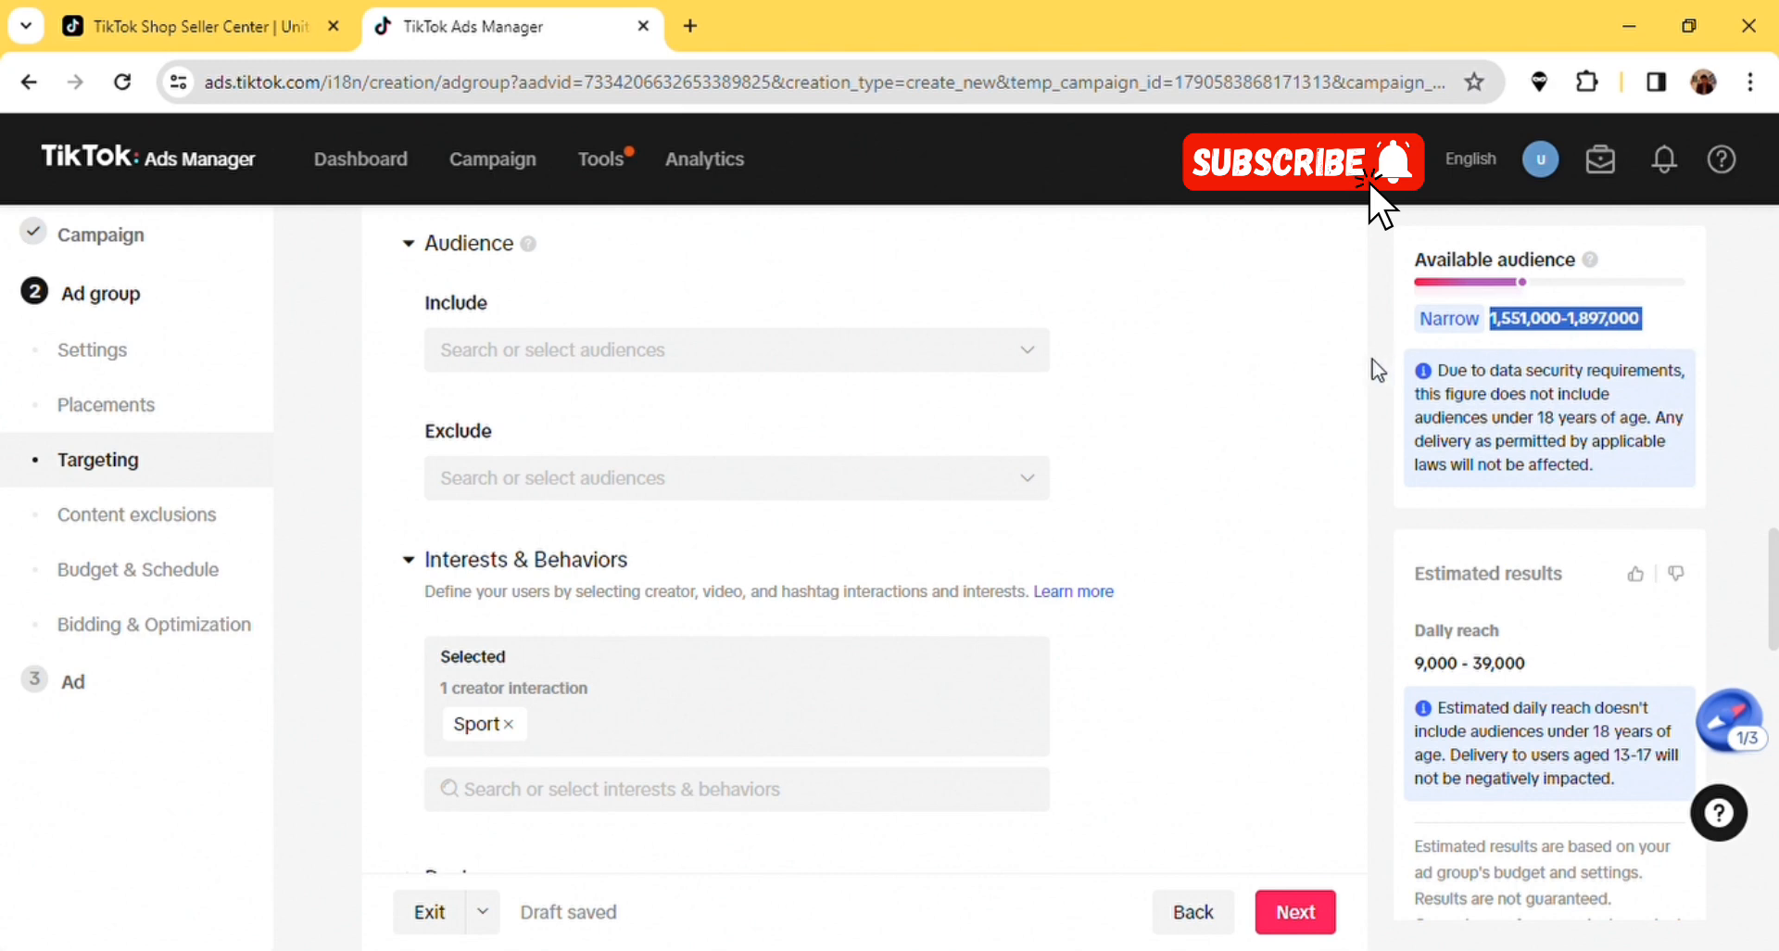
# - Set the ad group's spending power back to All and review the demographic targeting
pyautogui.scroll(5, 1378, 371)
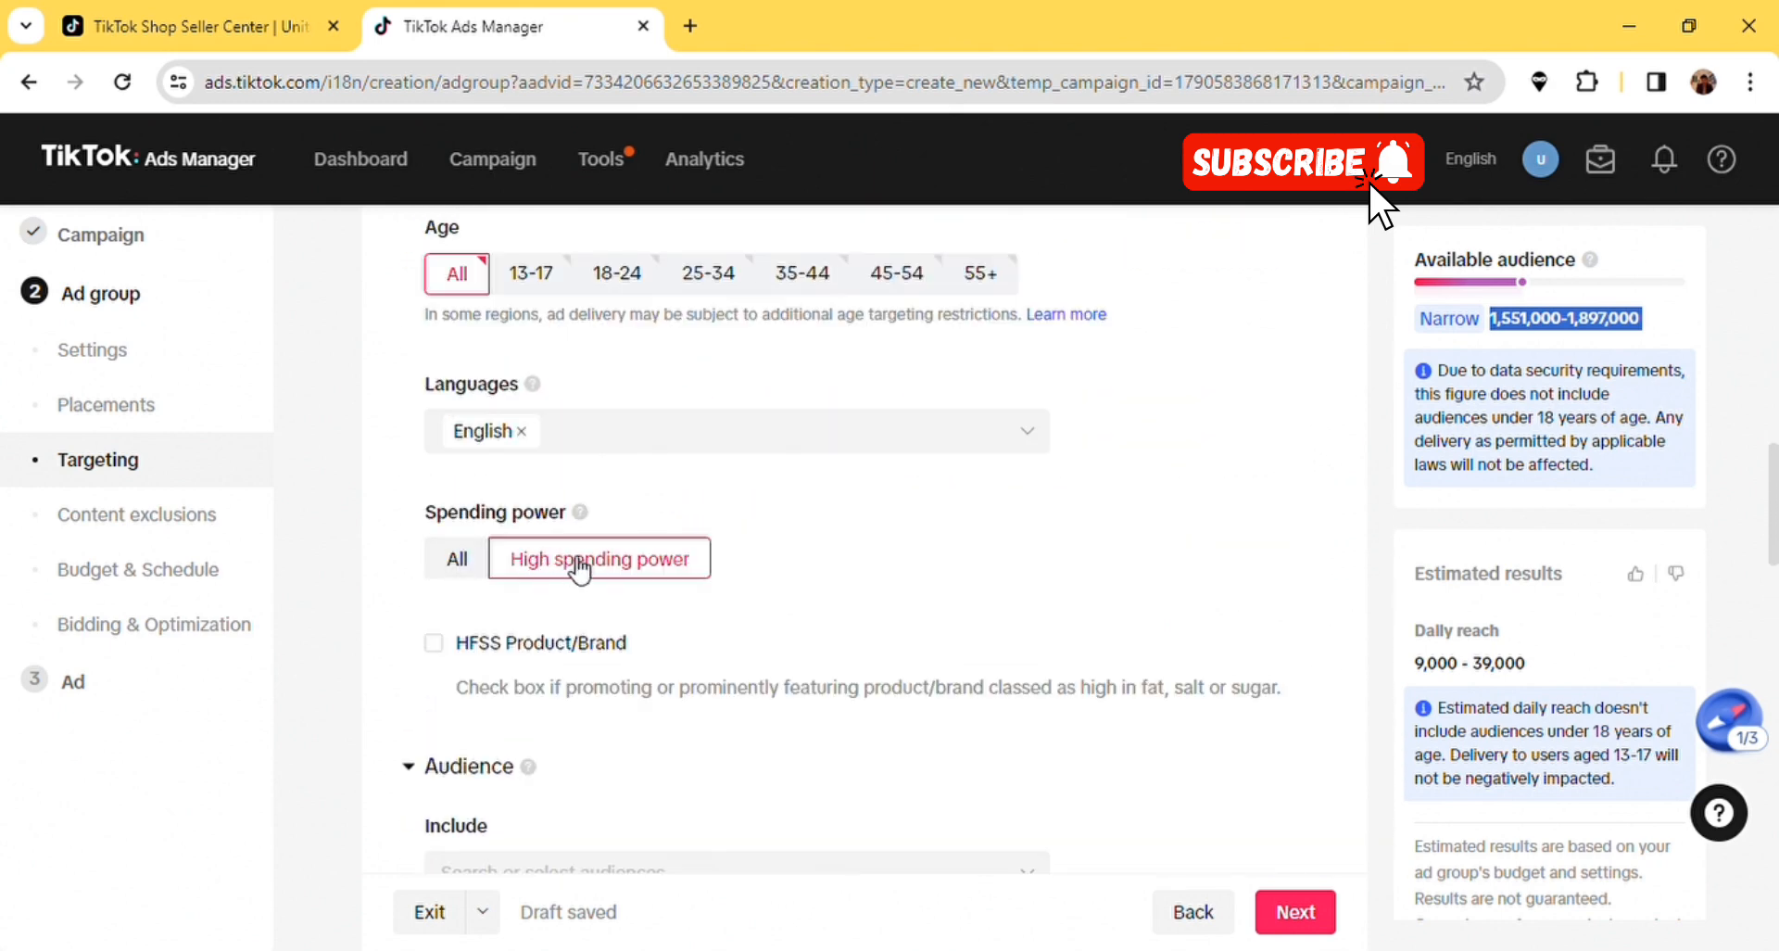
pyautogui.click(457, 558)
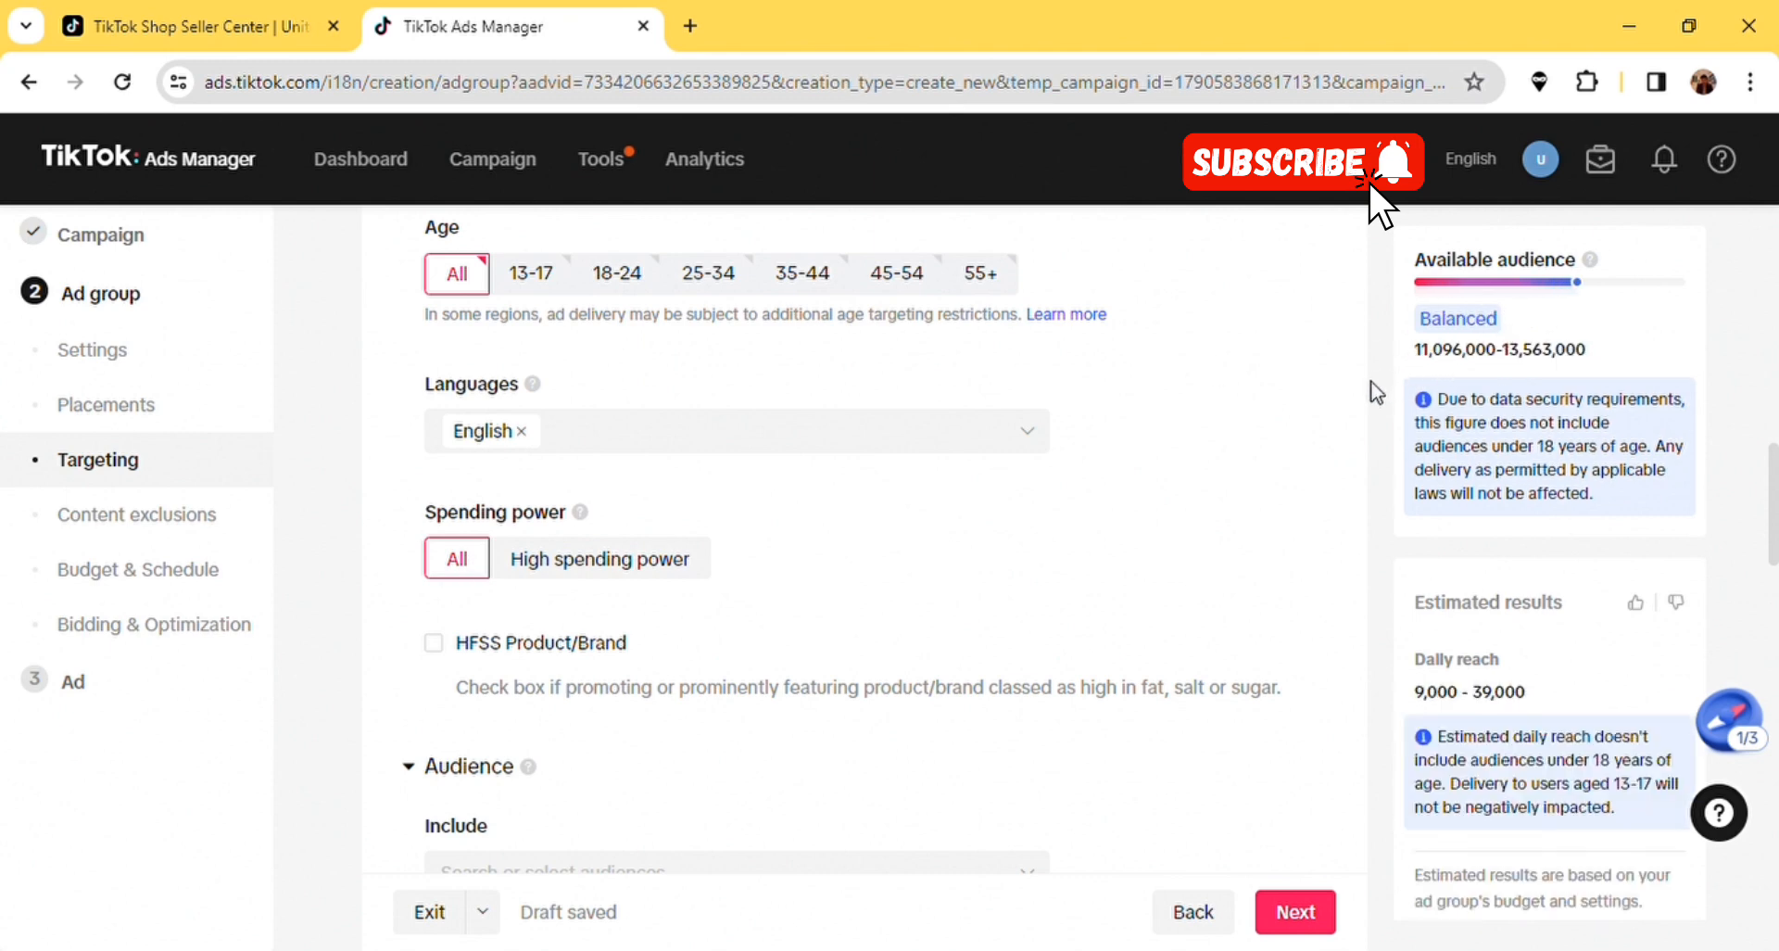
pyautogui.scroll(5, 1376, 392)
pyautogui.scroll(1, 1376, 392)
pyautogui.scroll(1, 1376, 392)
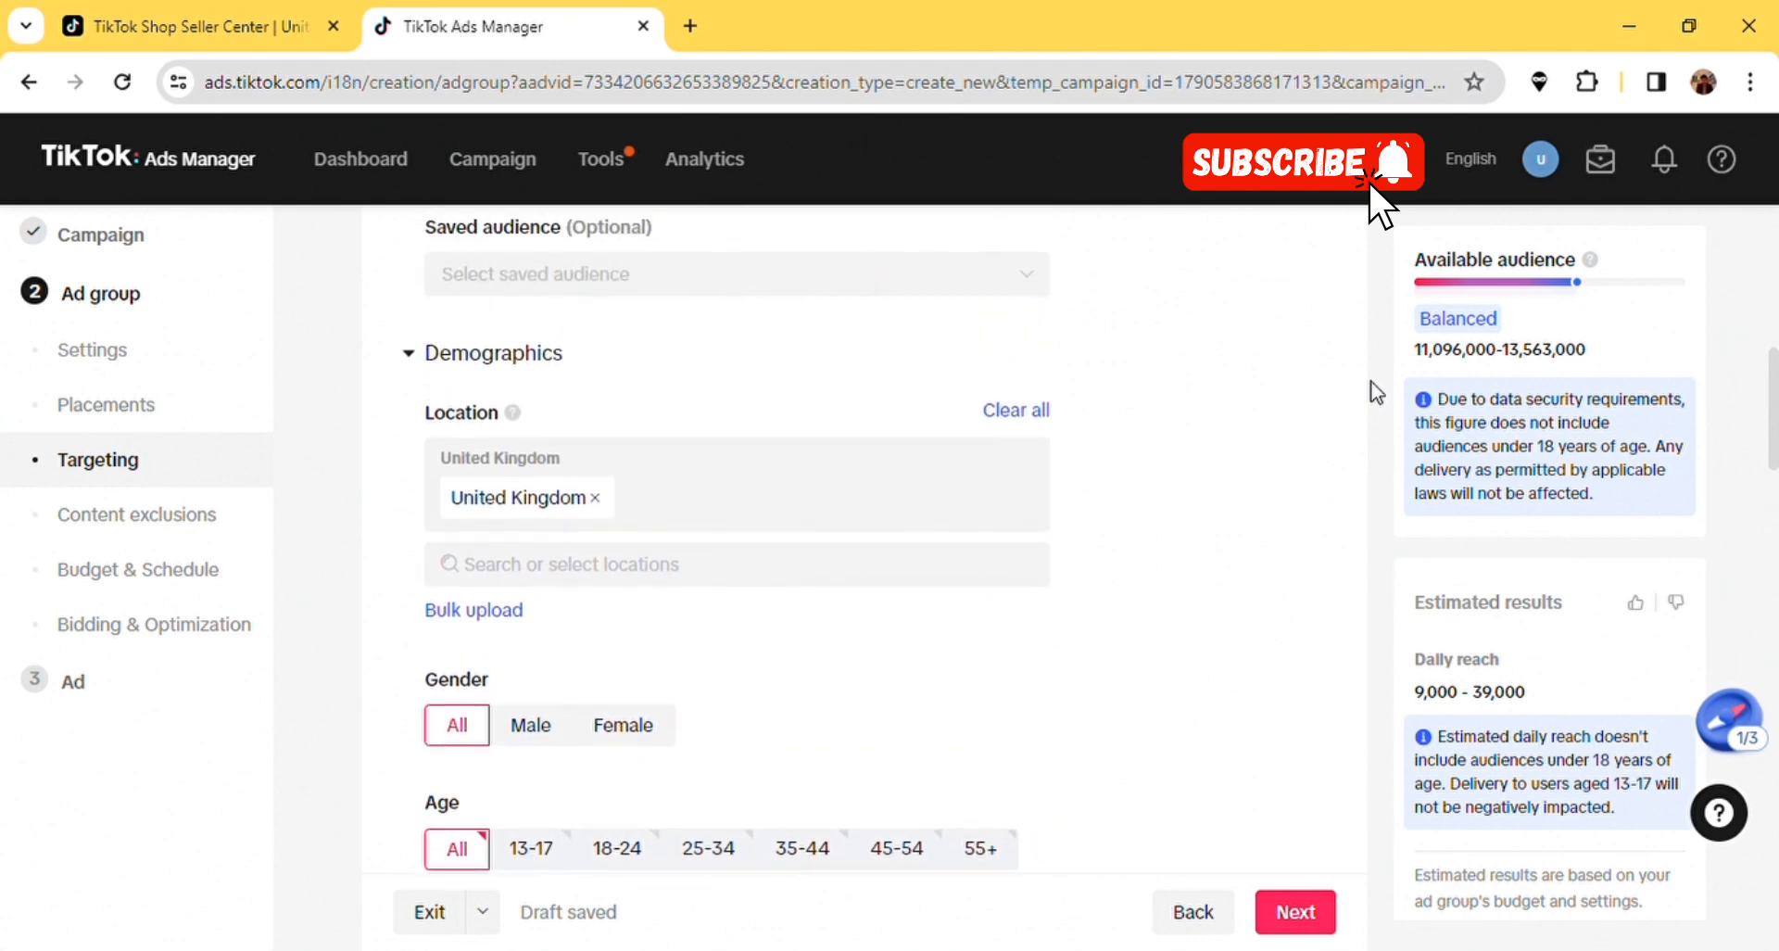
# - Remove the Sport creator interaction from the Interests & Behaviors targeting
pyautogui.scroll(-7, 1376, 392)
pyautogui.scroll(-7, 1376, 392)
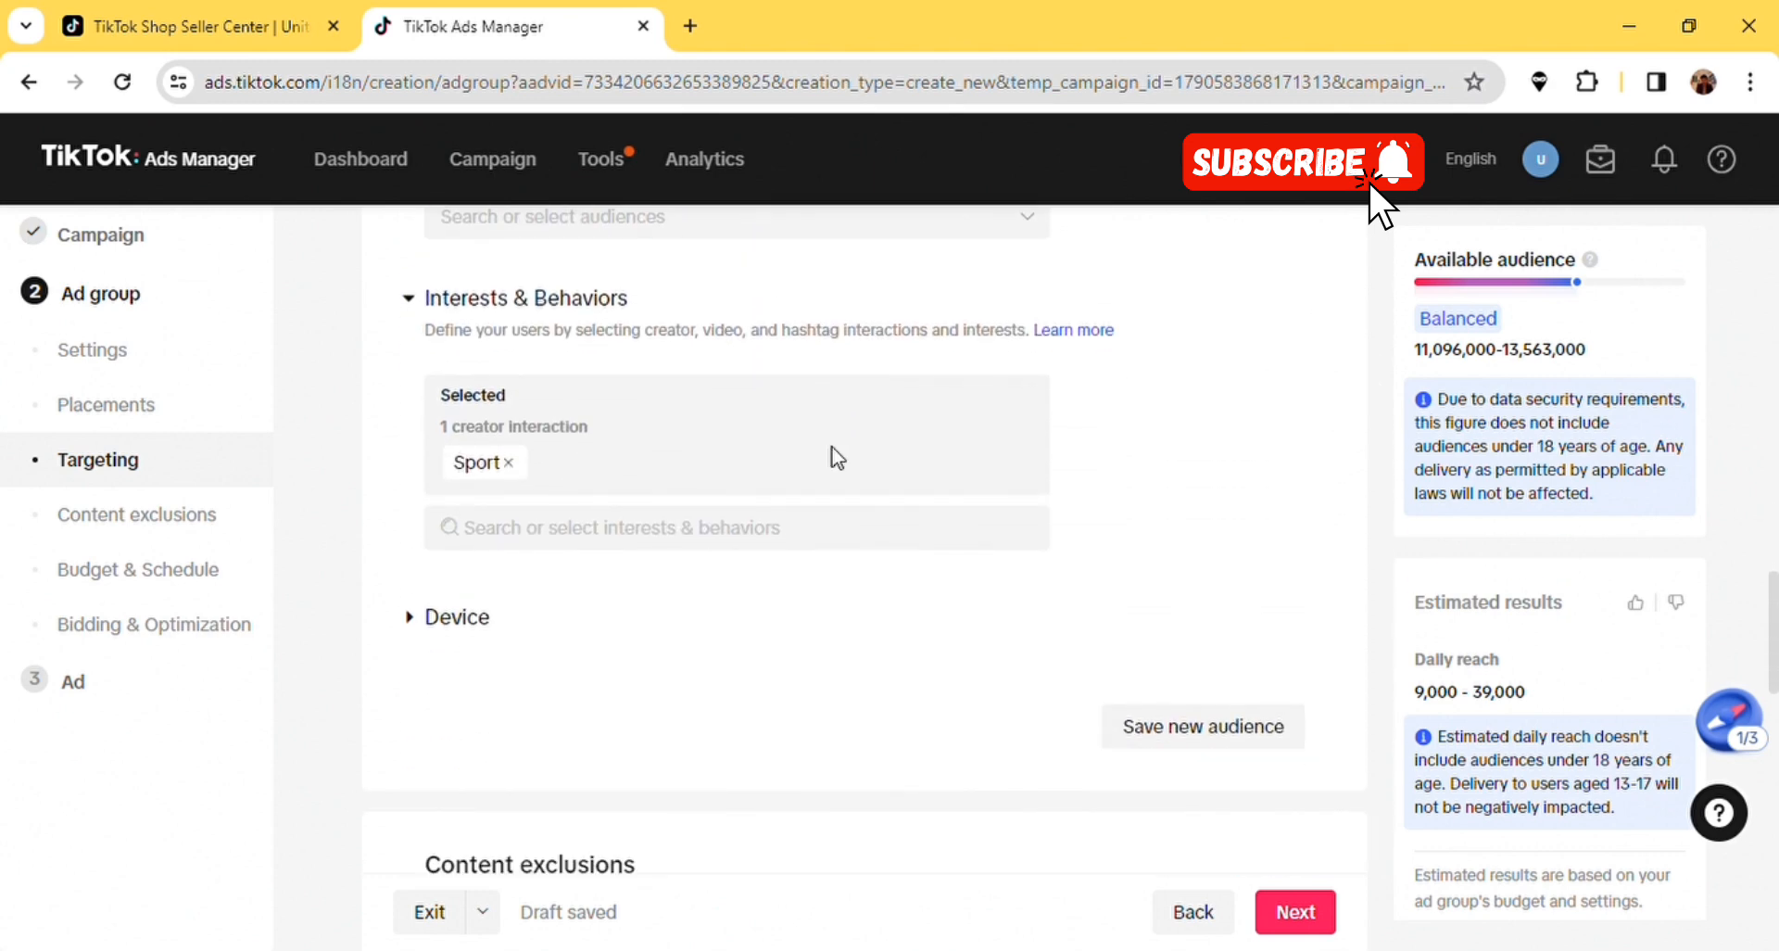
pyautogui.click(509, 462)
pyautogui.scroll(-1, 1378, 437)
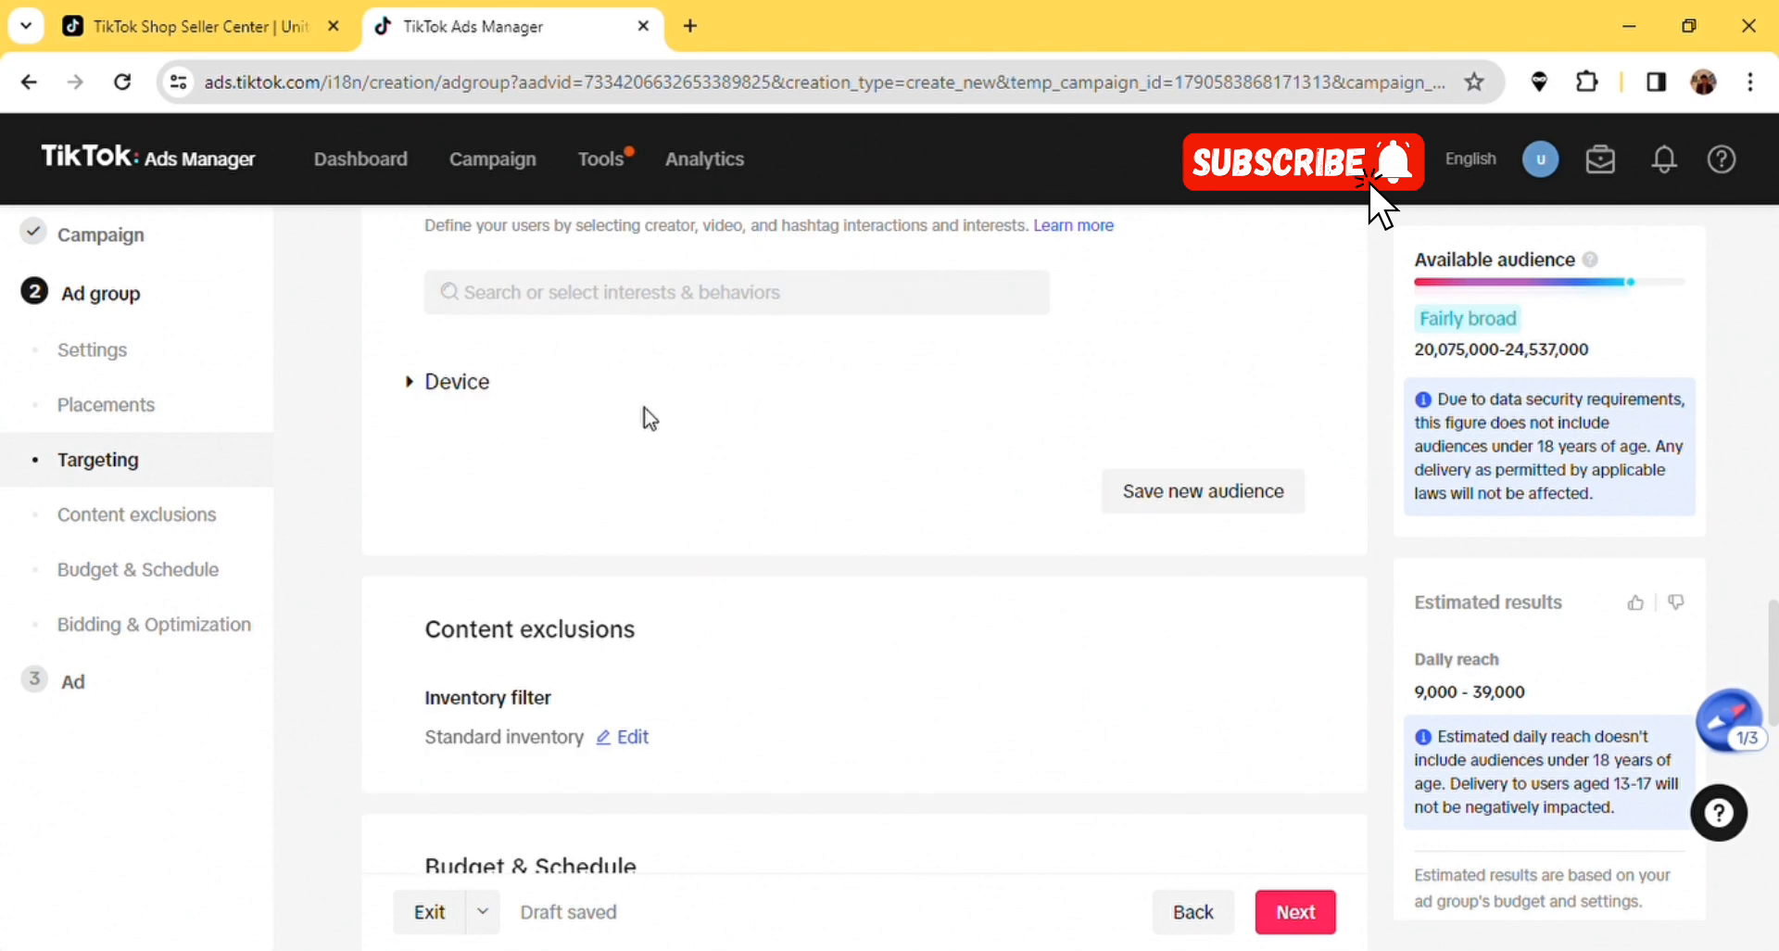
# - Expand the device targeting and compare the available audience for Android and iOS, restoring the operating system to All
pyautogui.click(409, 382)
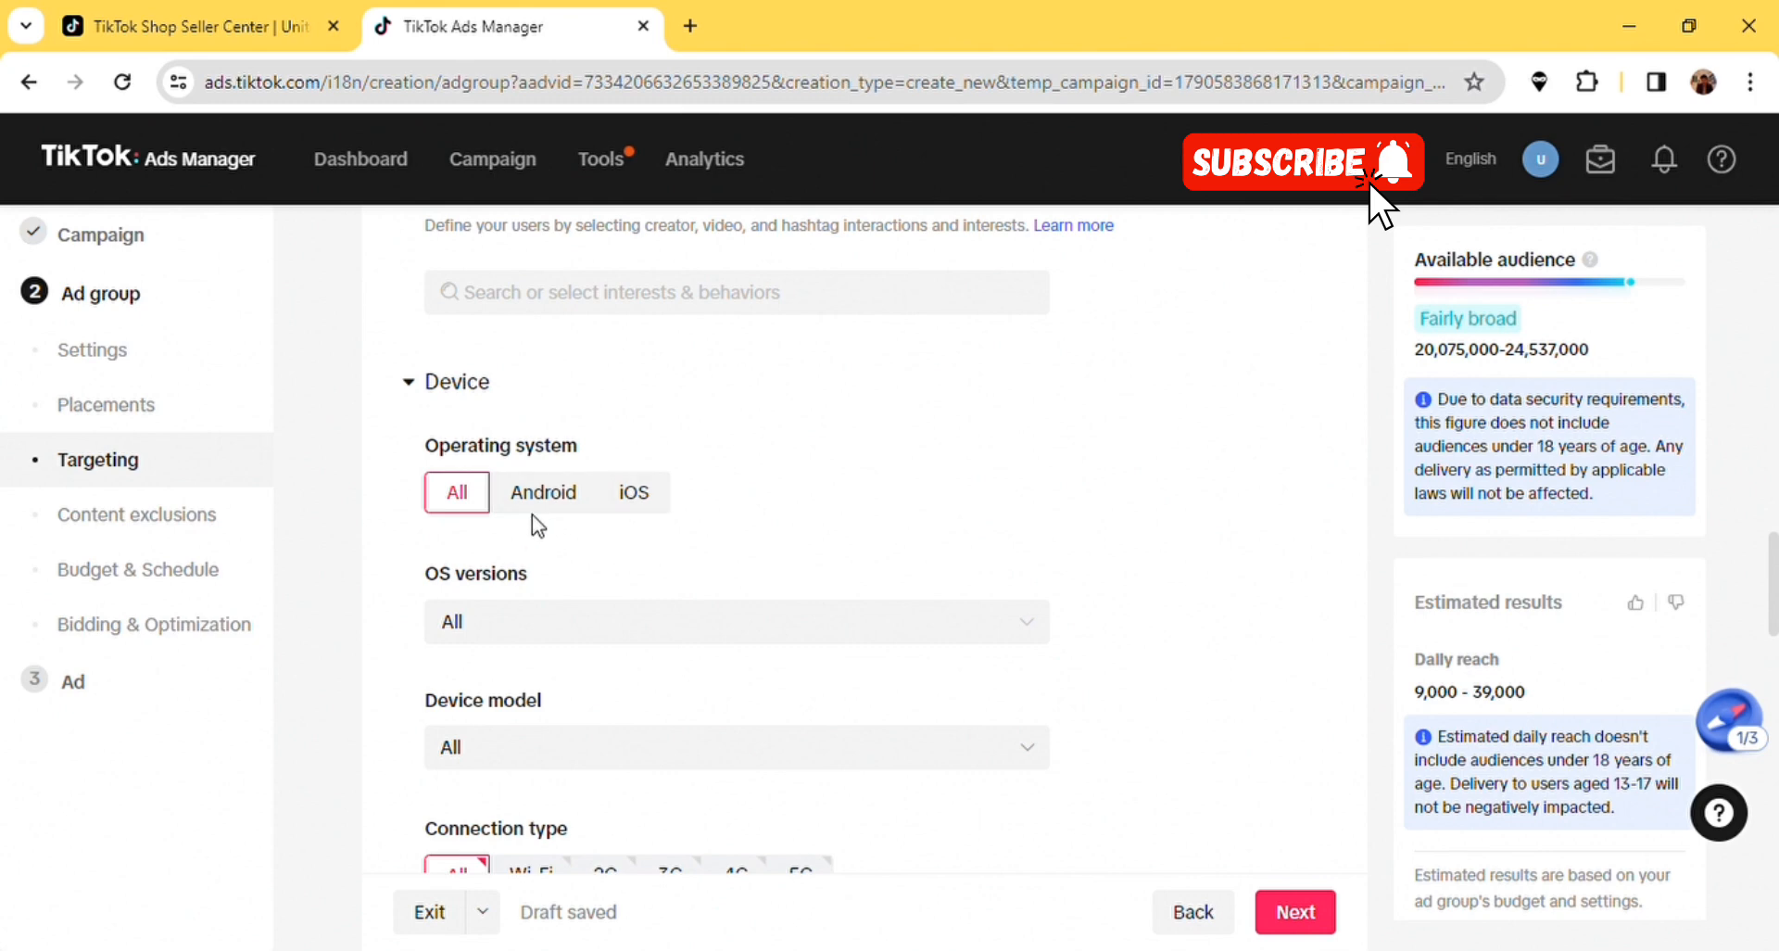
pyautogui.click(568, 500)
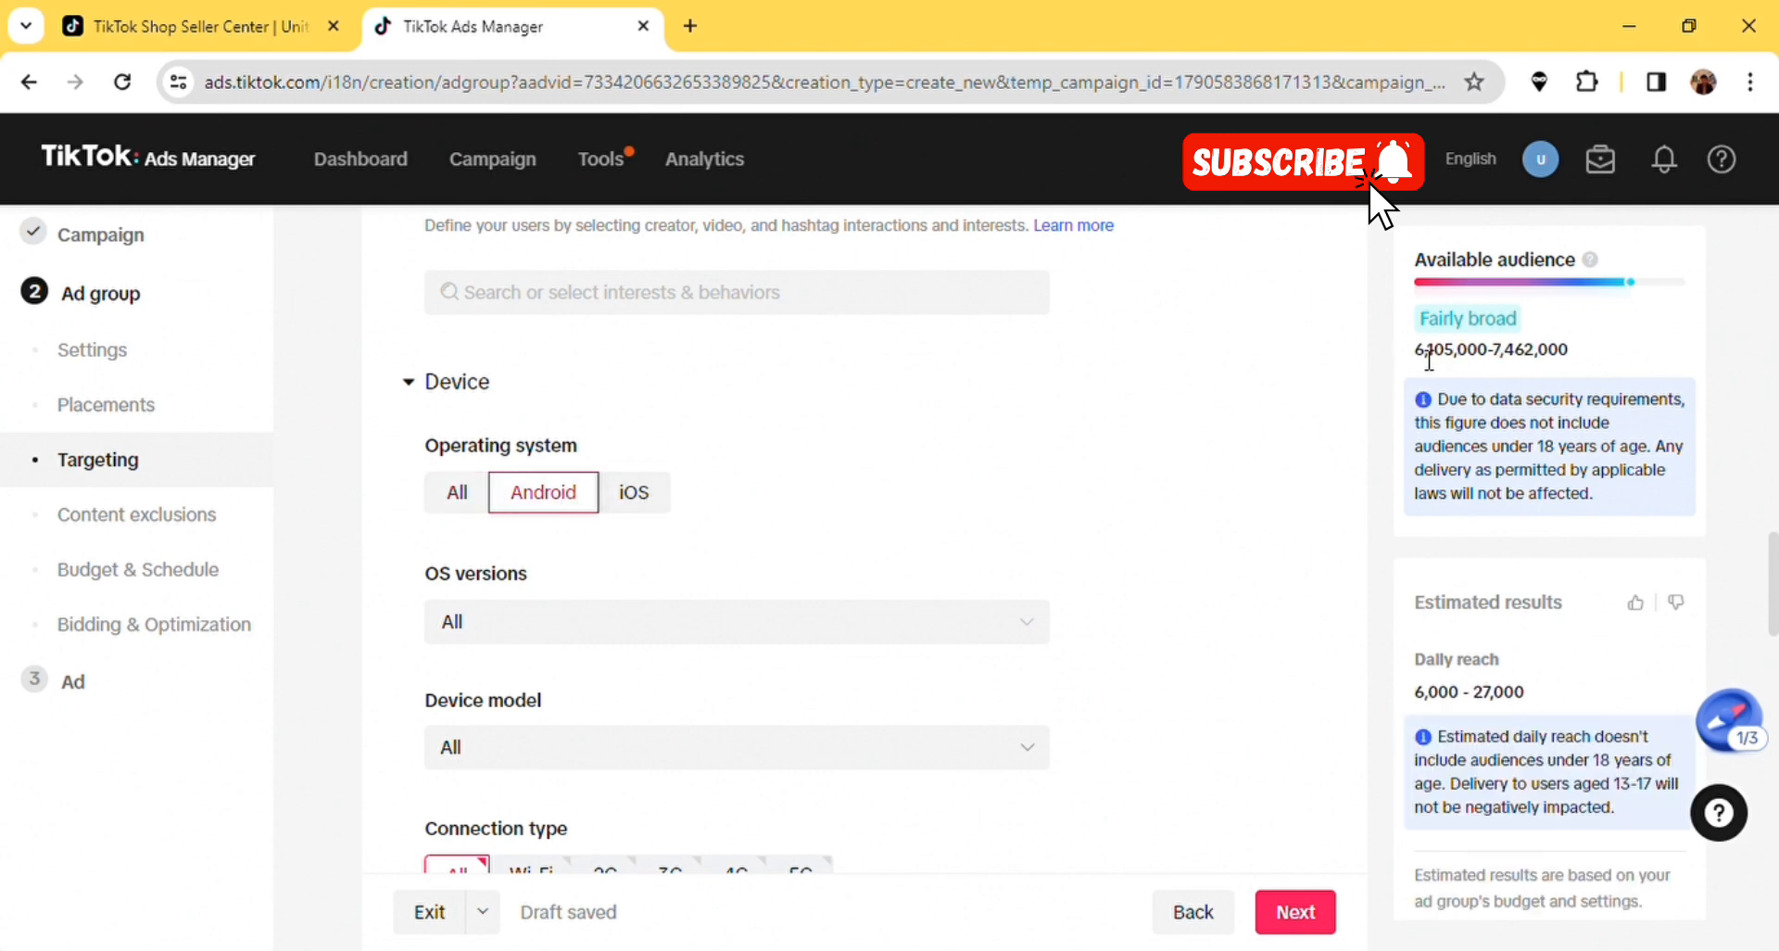
pyautogui.moveTo(1416, 357); pyautogui.dragTo(1607, 358)
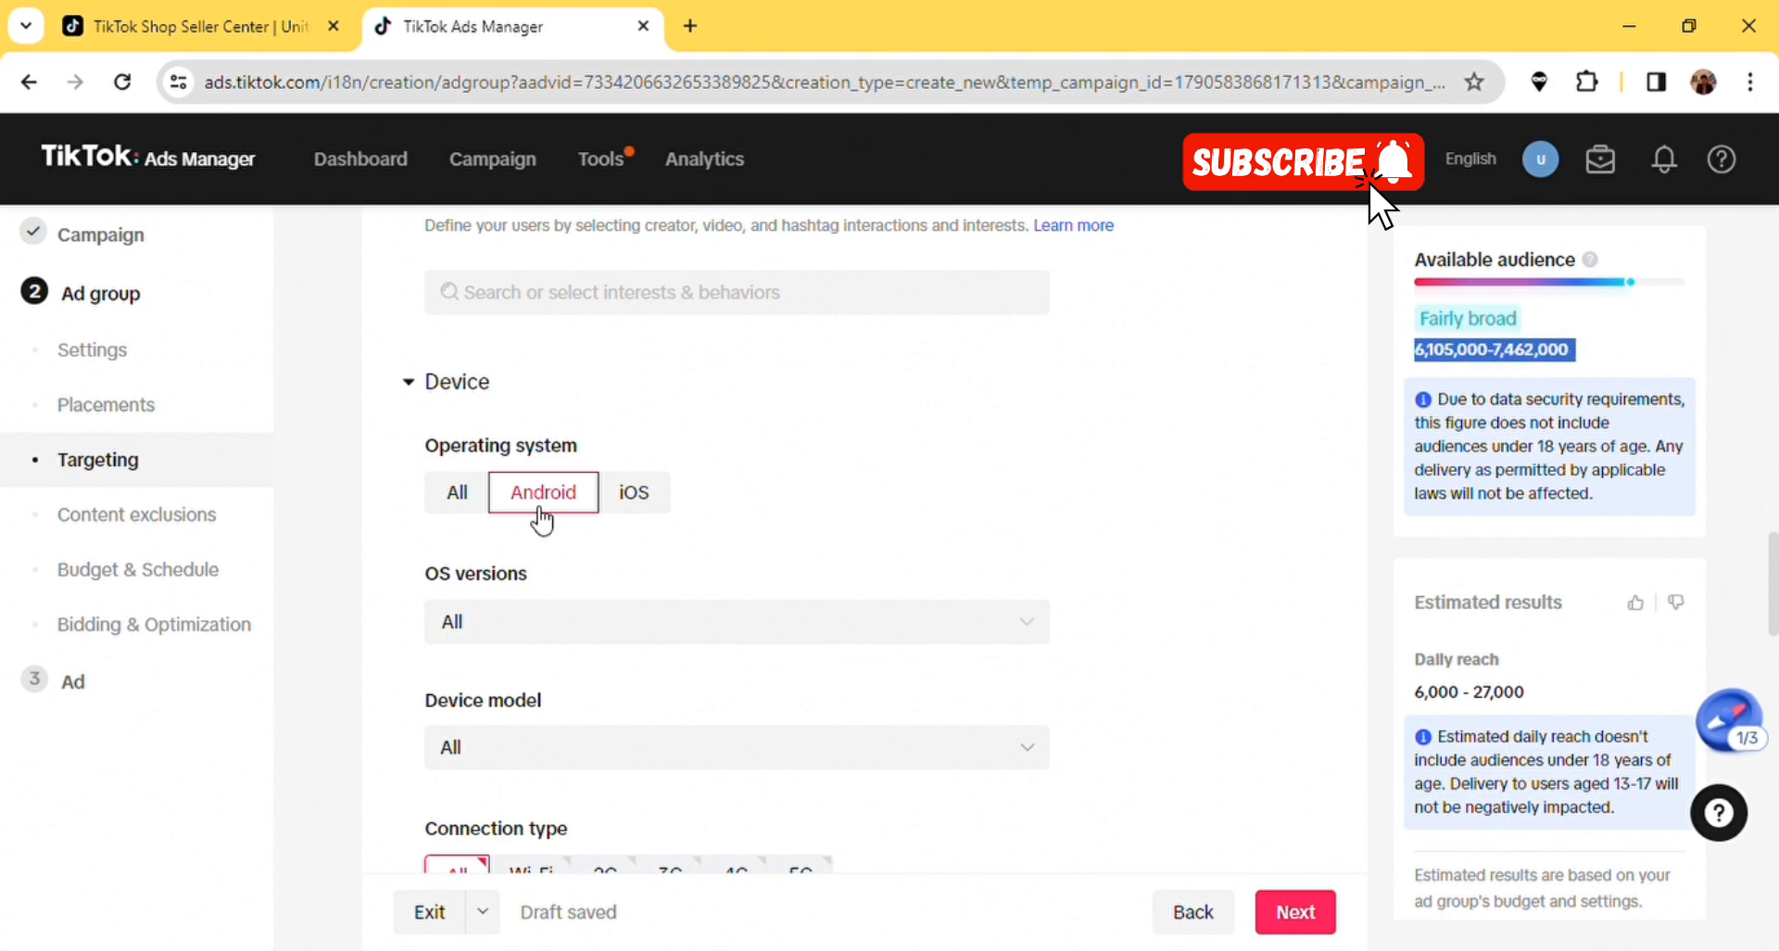
pyautogui.click(465, 498)
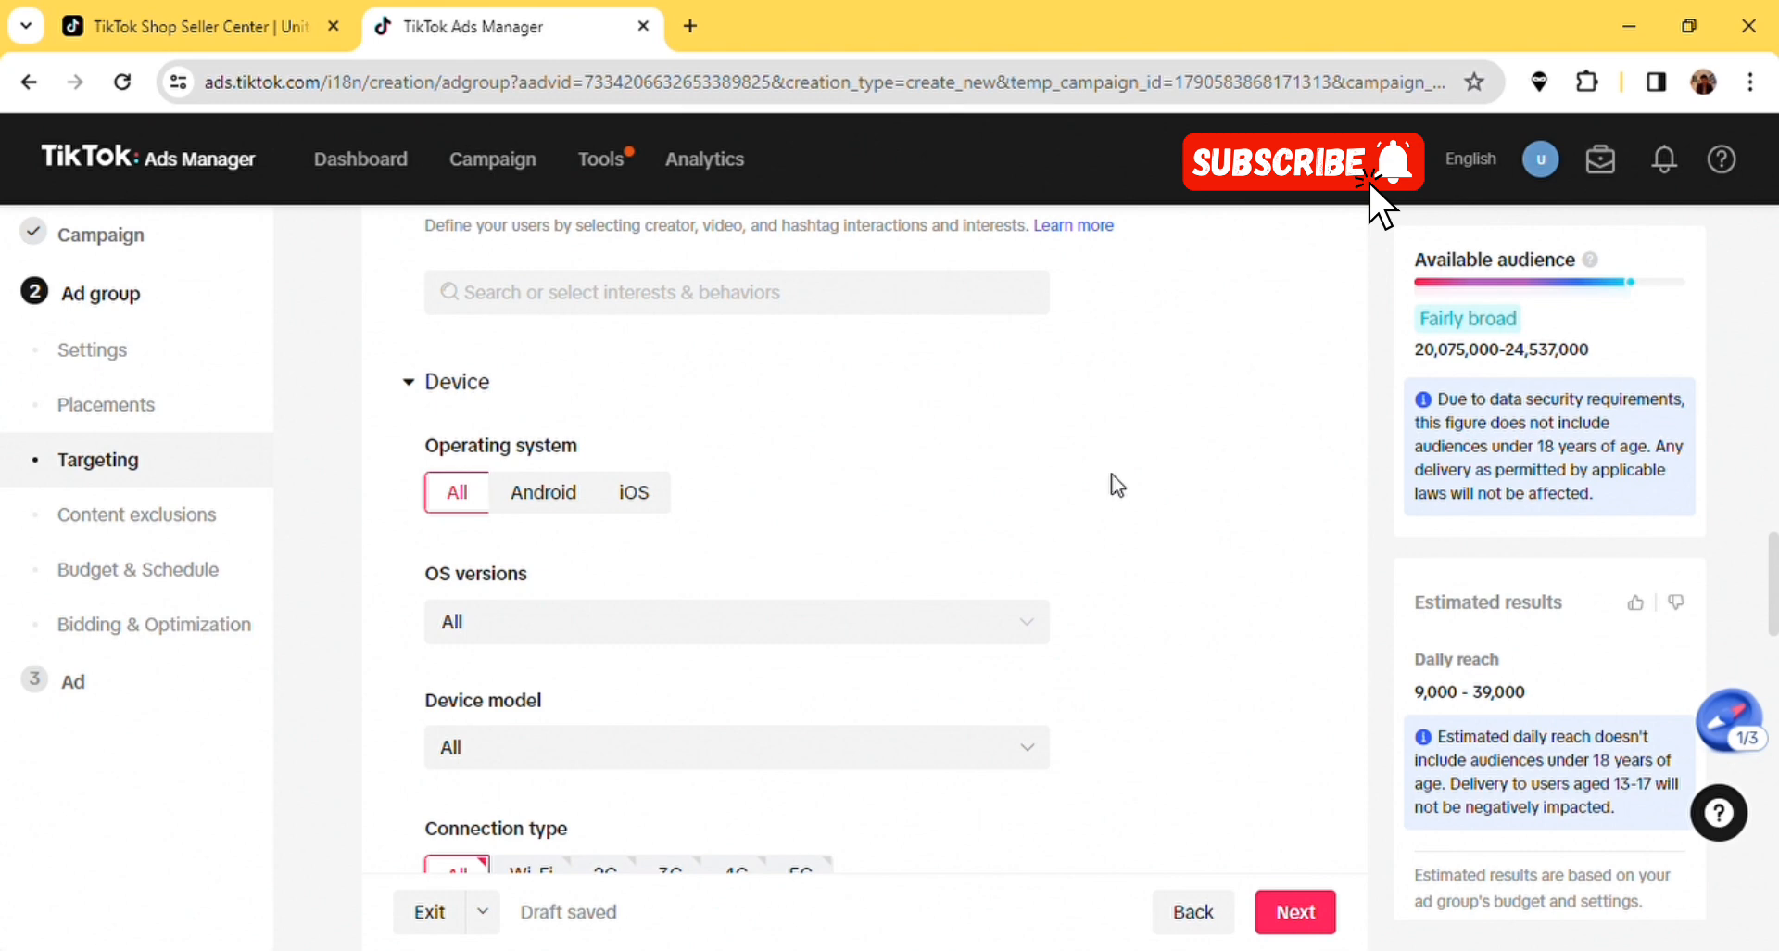
pyautogui.click(634, 493)
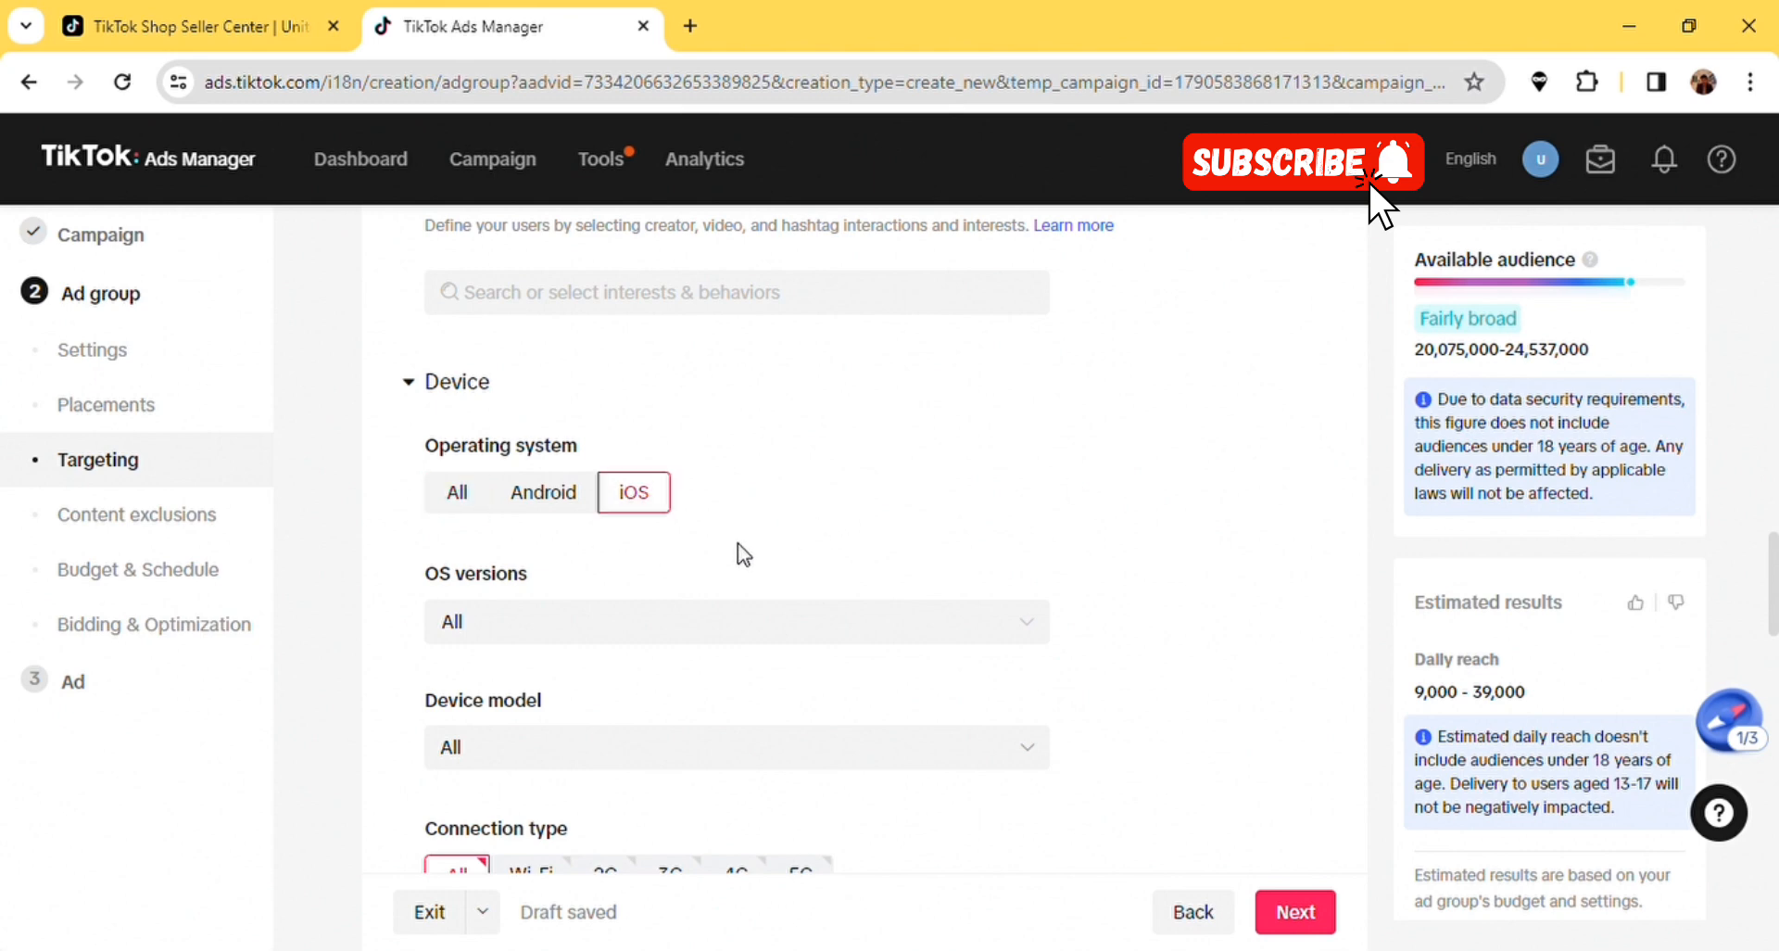
pyautogui.click(456, 500)
# - Review the OS version options and the list of device brands available for the ad group's device targeting
pyautogui.click(488, 642)
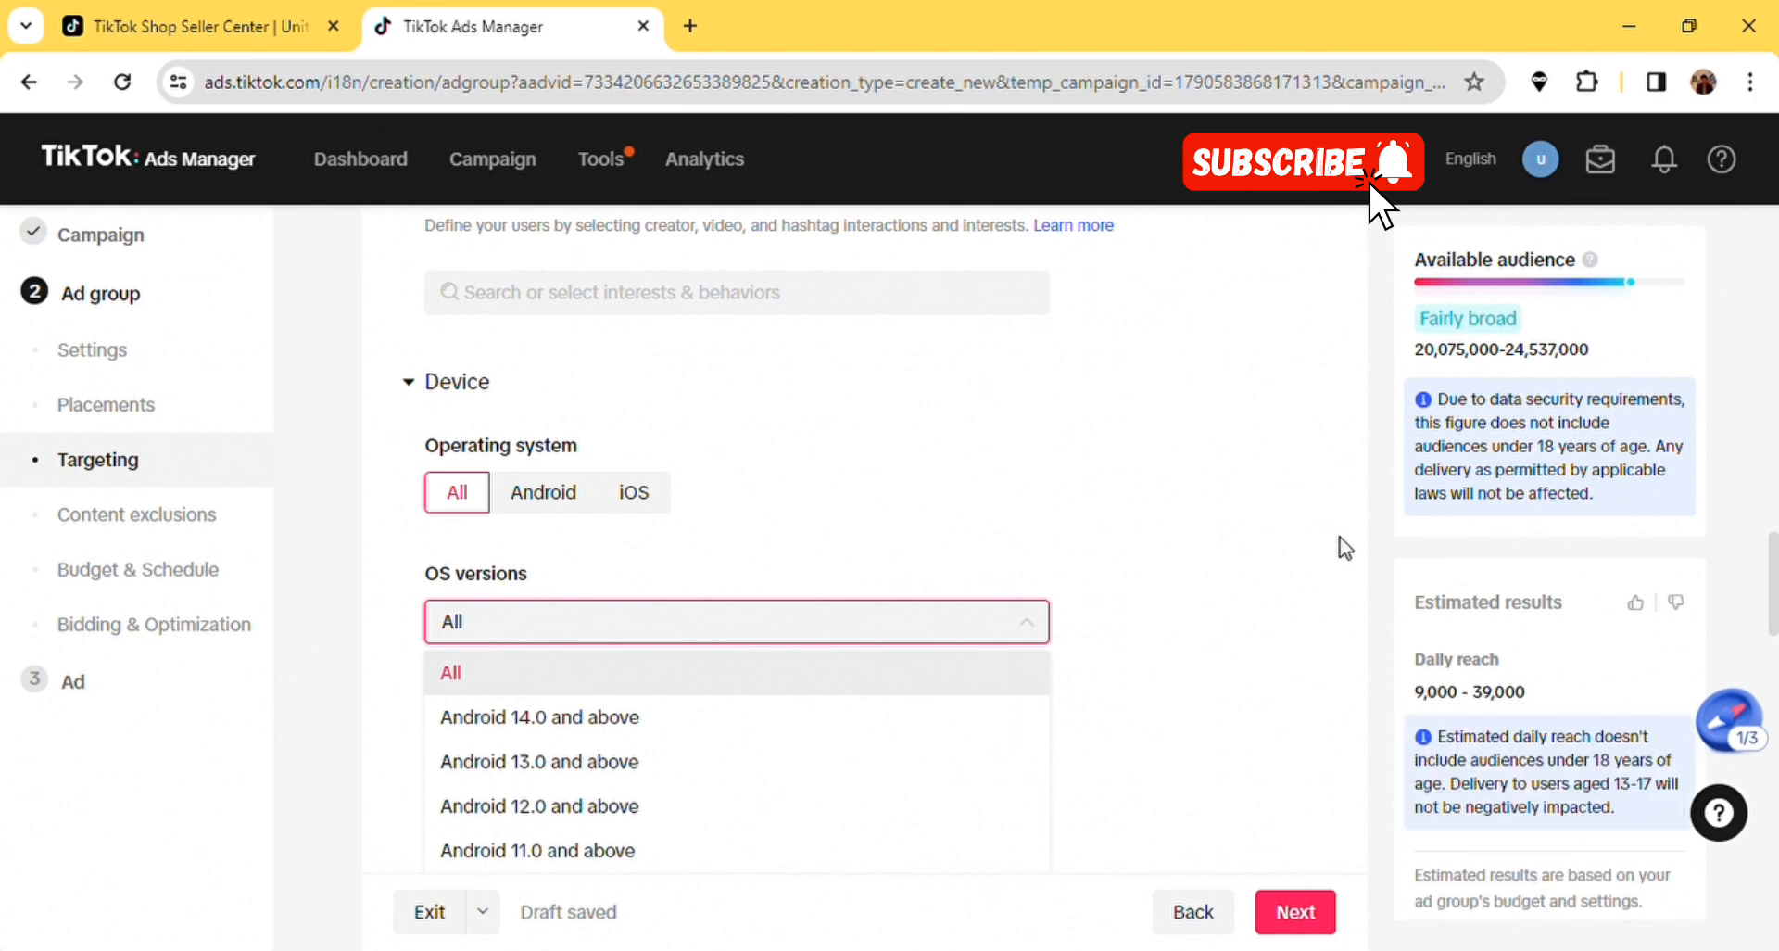
pyautogui.scroll(-6, 1031, 686)
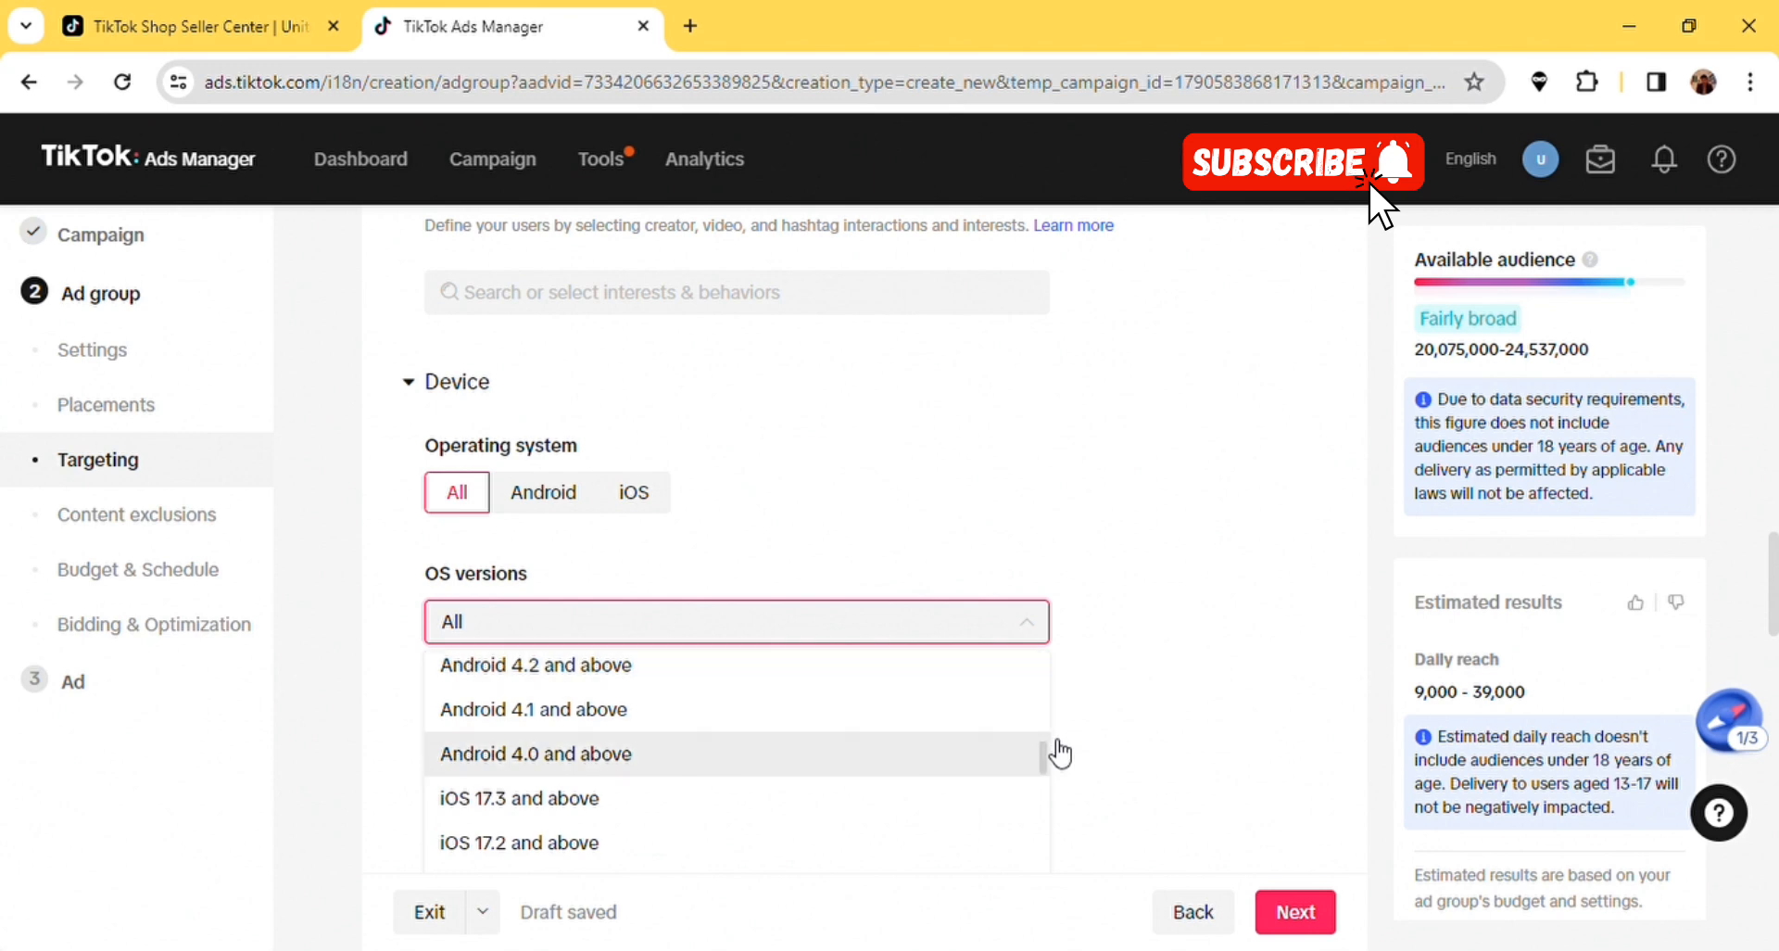
pyautogui.moveTo(1048, 759); pyautogui.dragTo(1048, 637)
pyautogui.click(1045, 634)
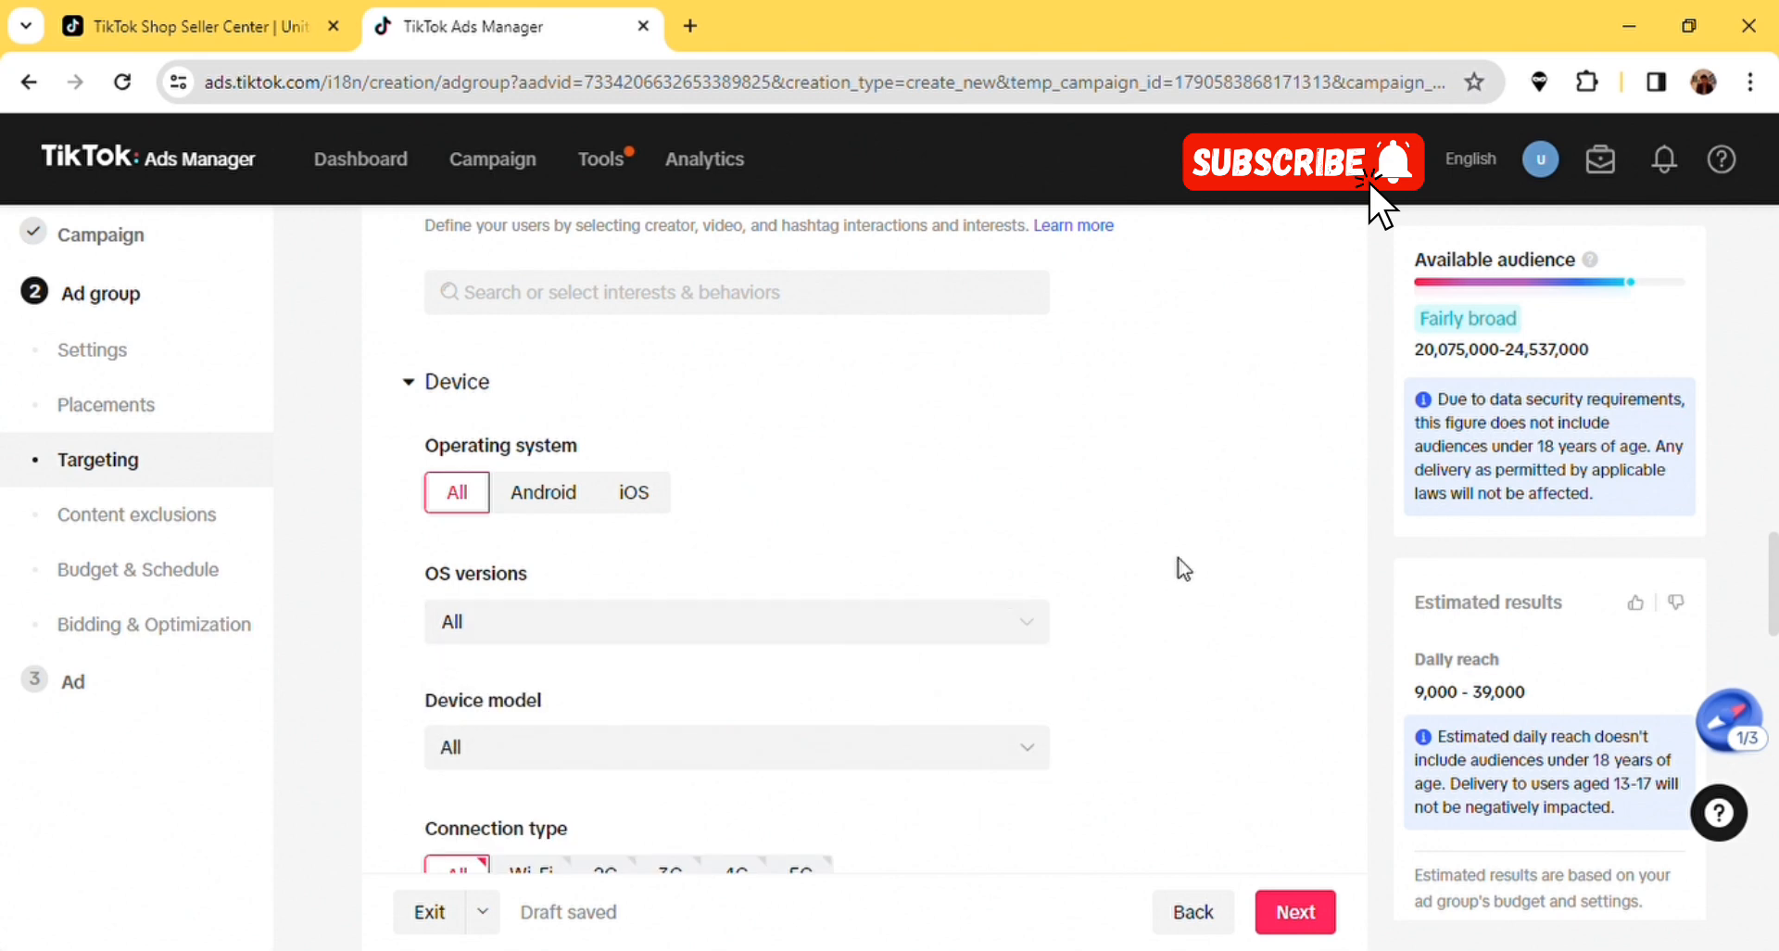
pyautogui.scroll(-3, 1177, 565)
pyautogui.click(573, 436)
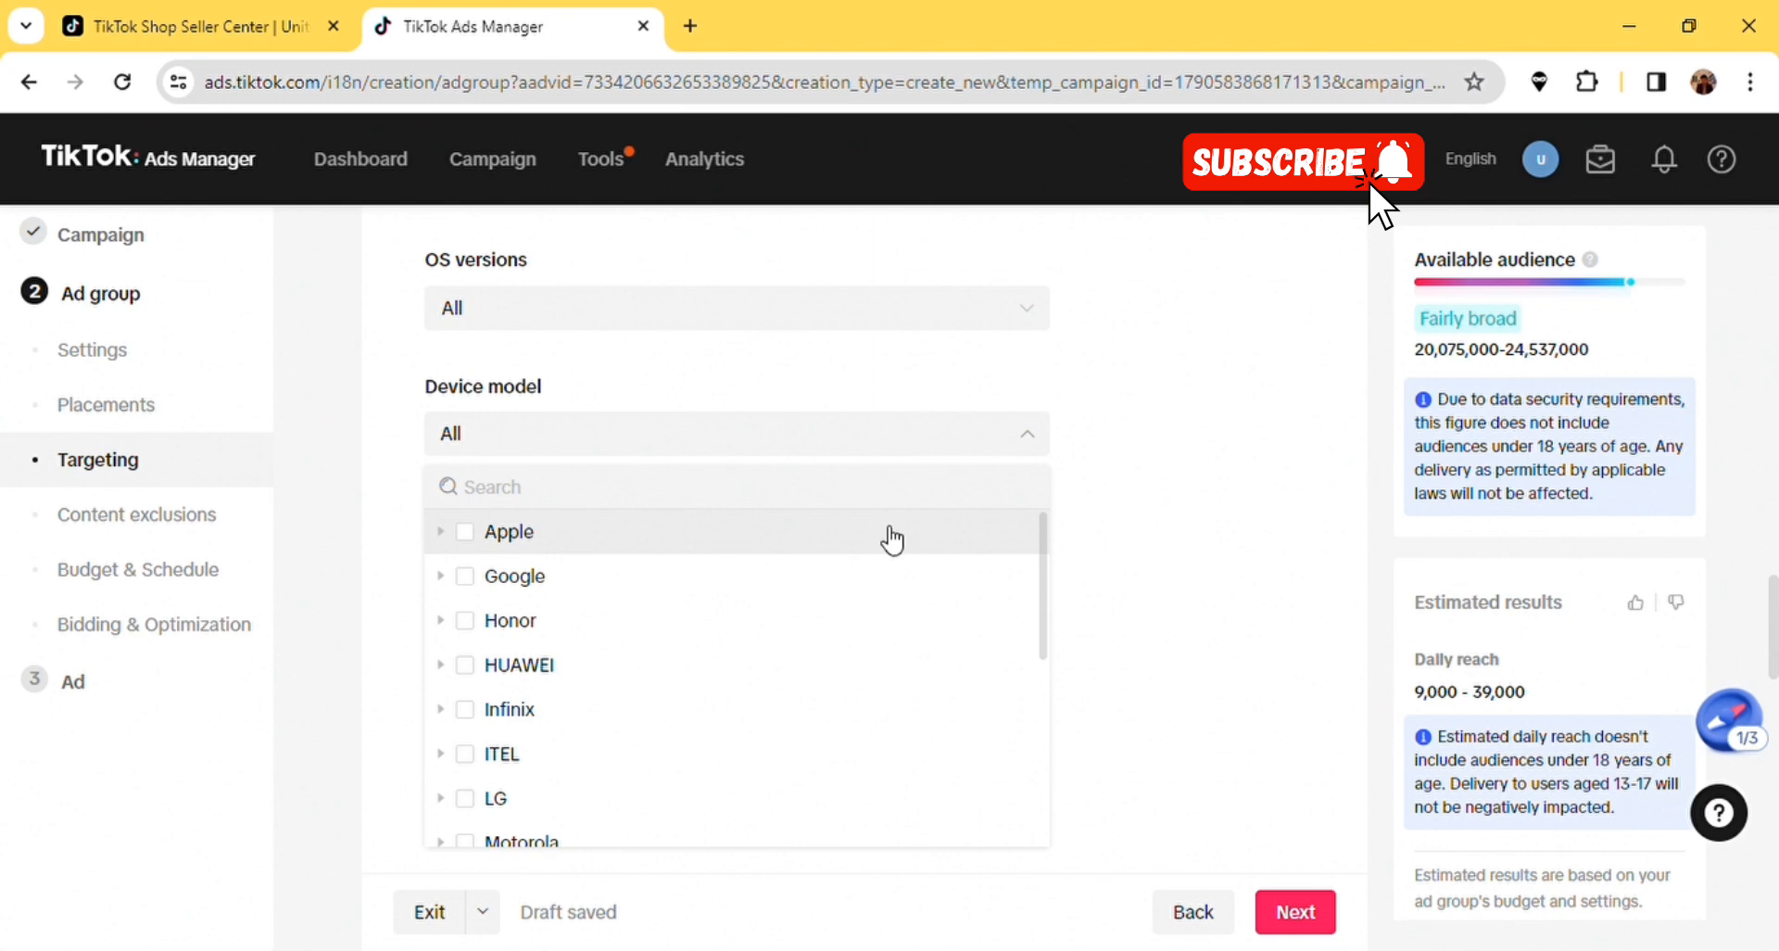
pyautogui.scroll(-2, 1056, 497)
# - Review the available carriers and internet service providers in the device targeting without selecting any
pyautogui.click(911, 479)
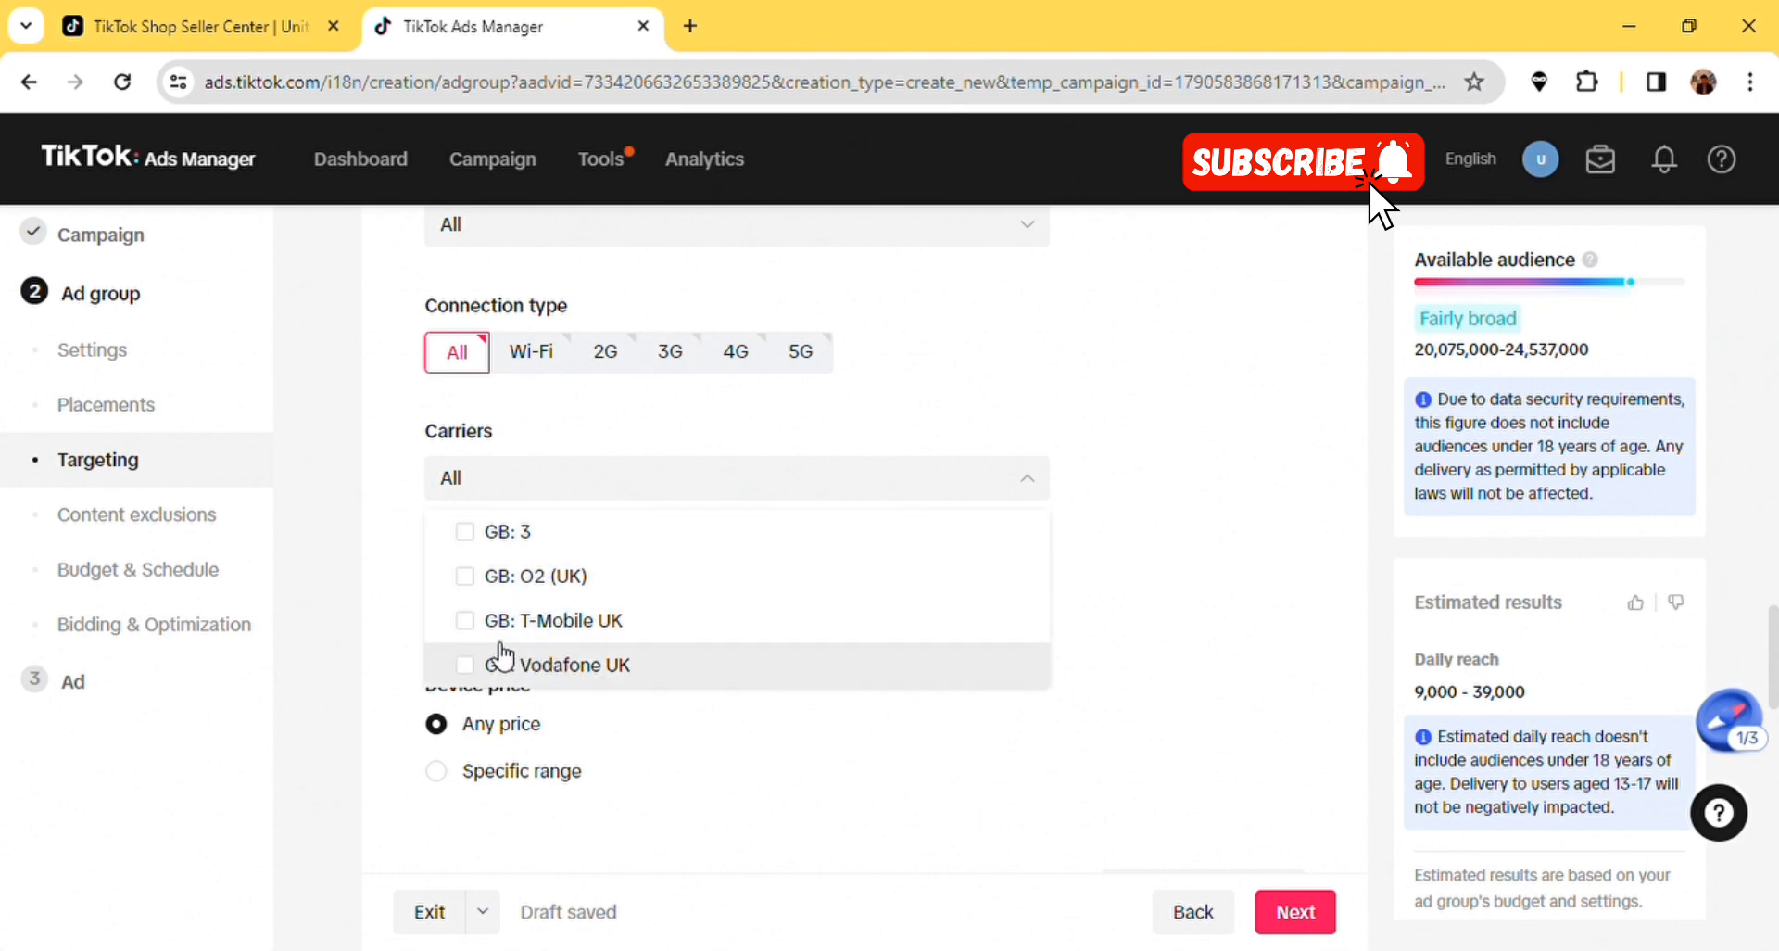
pyautogui.click(570, 500)
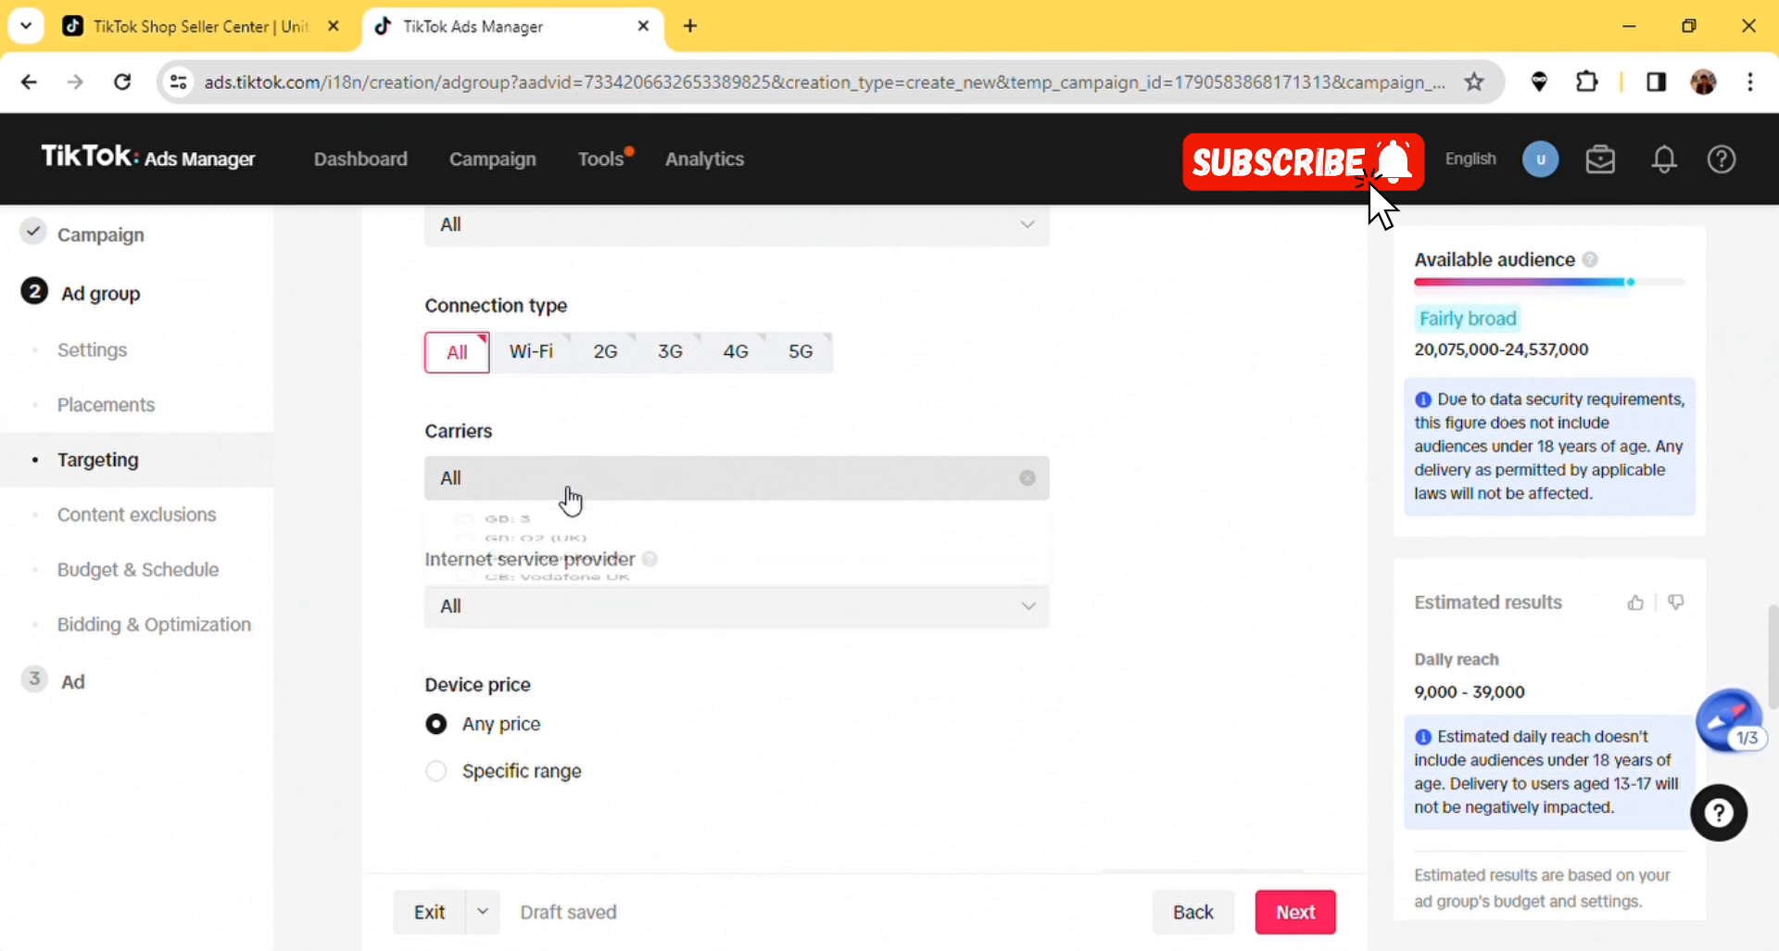
pyautogui.click(570, 501)
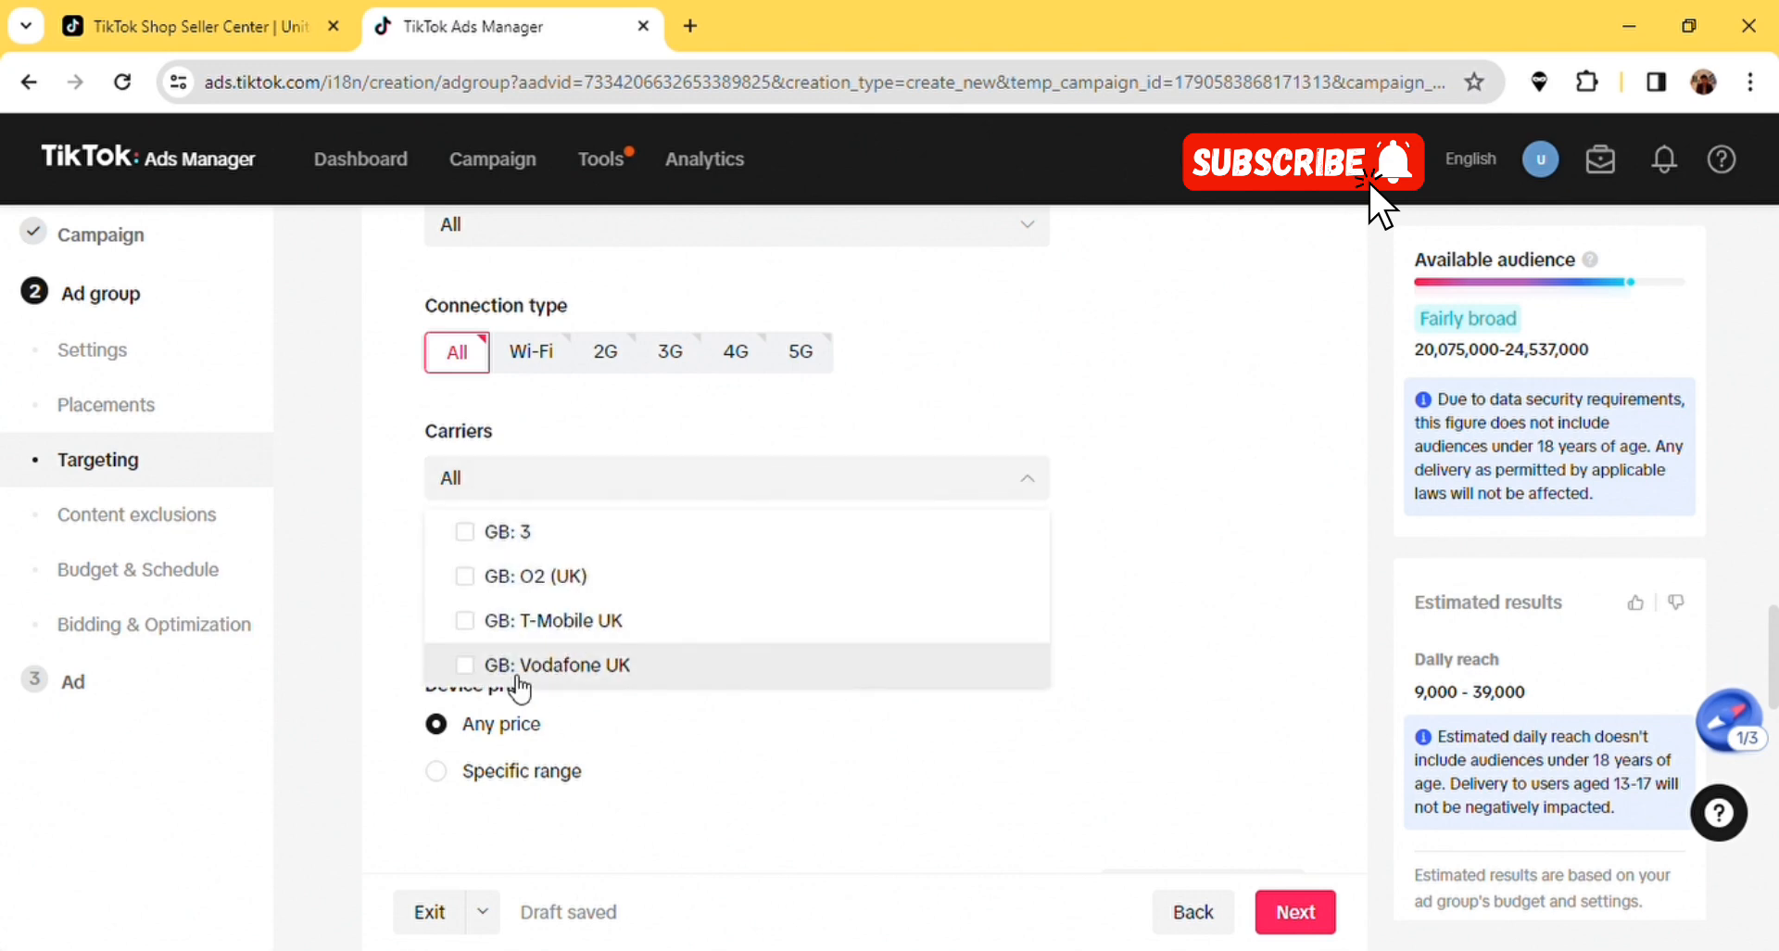
pyautogui.click(617, 498)
pyautogui.scroll(-2, 782, 397)
pyautogui.click(782, 398)
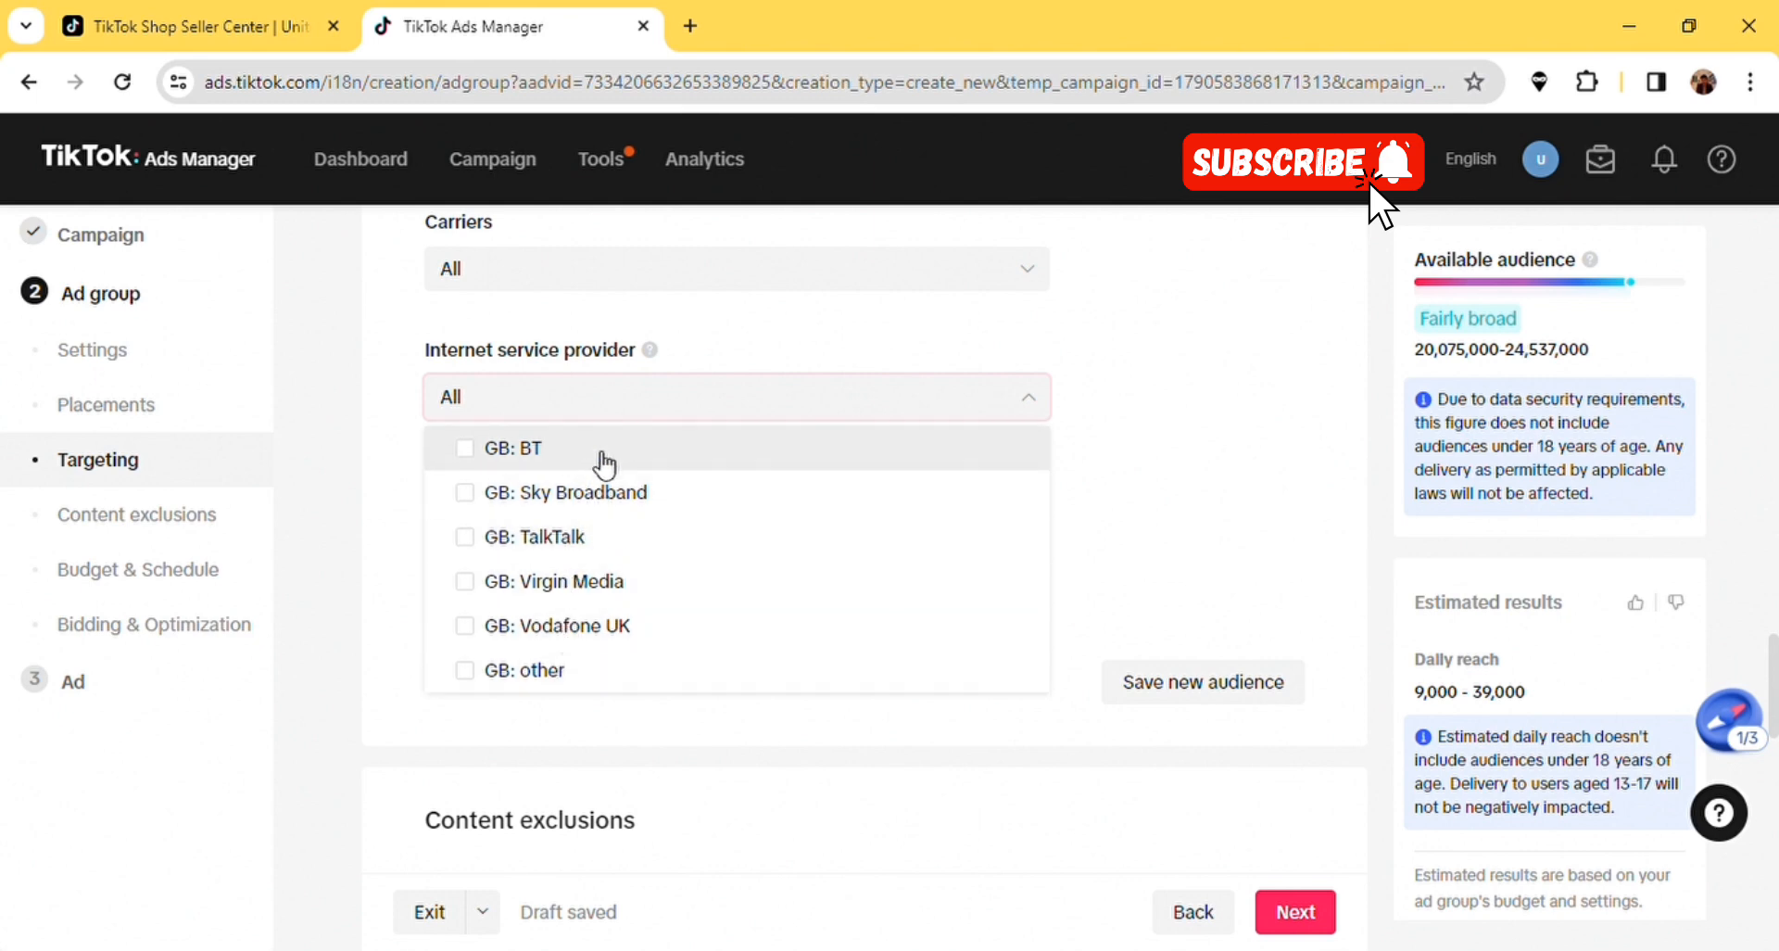
pyautogui.click(641, 404)
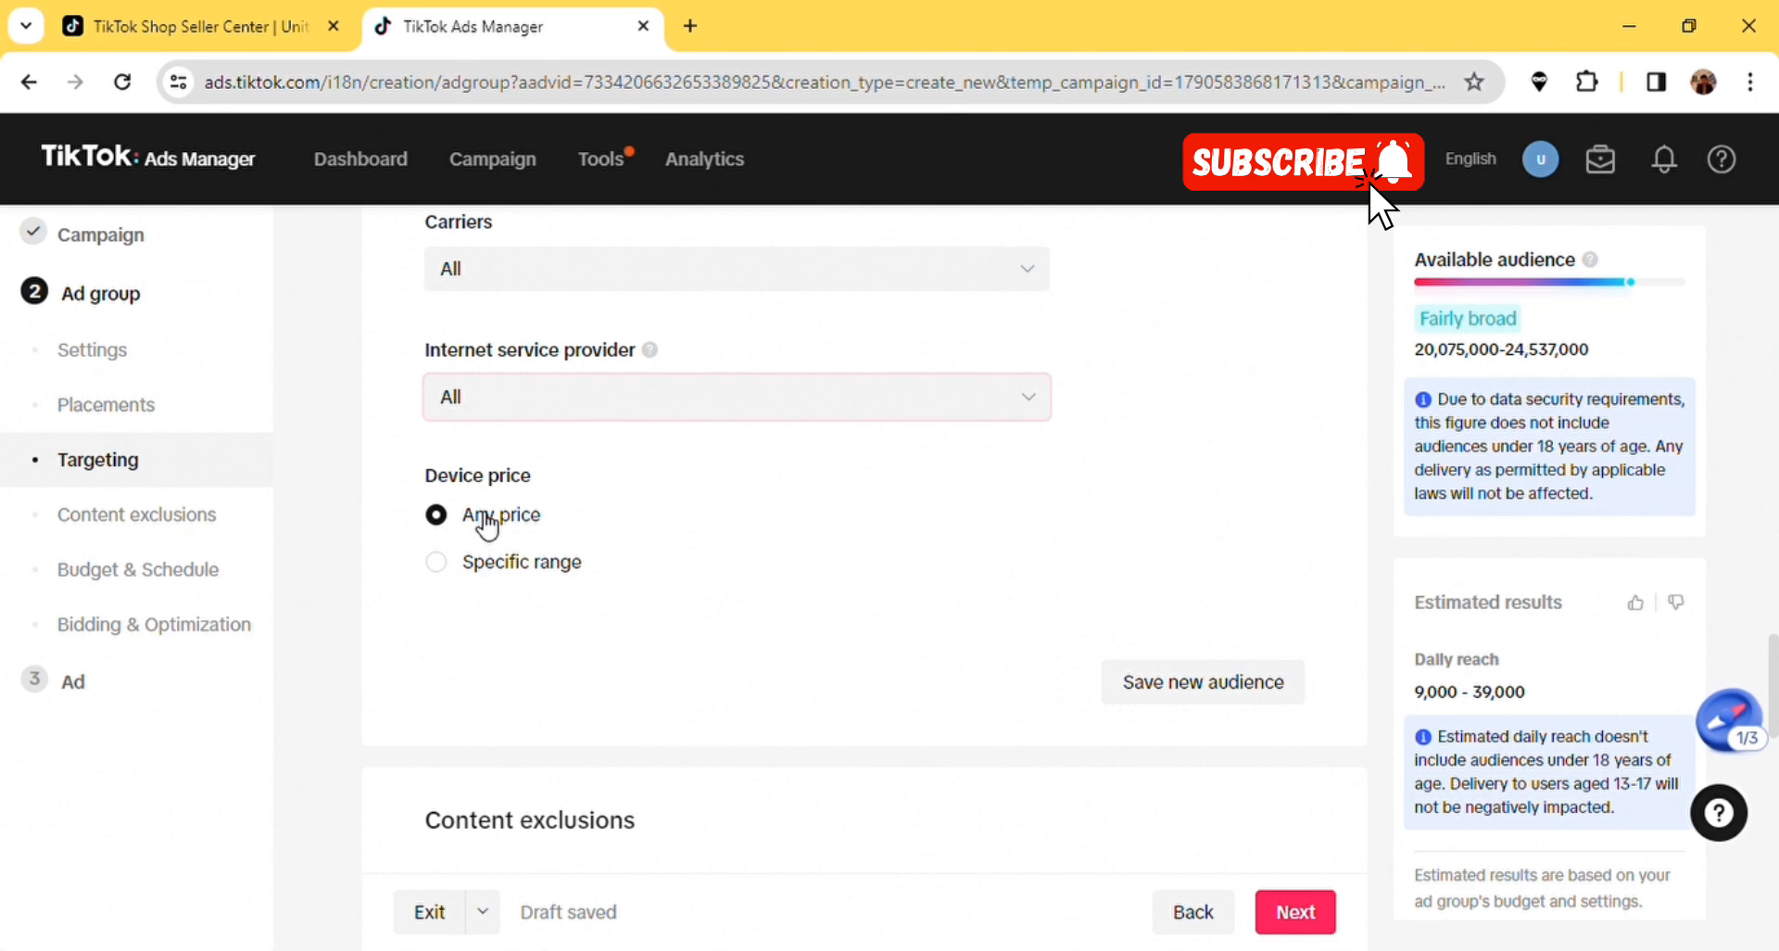
# - Try a specific device price range of 250 to 1000+ USD and restore the device price to Any price
pyautogui.click(431, 563)
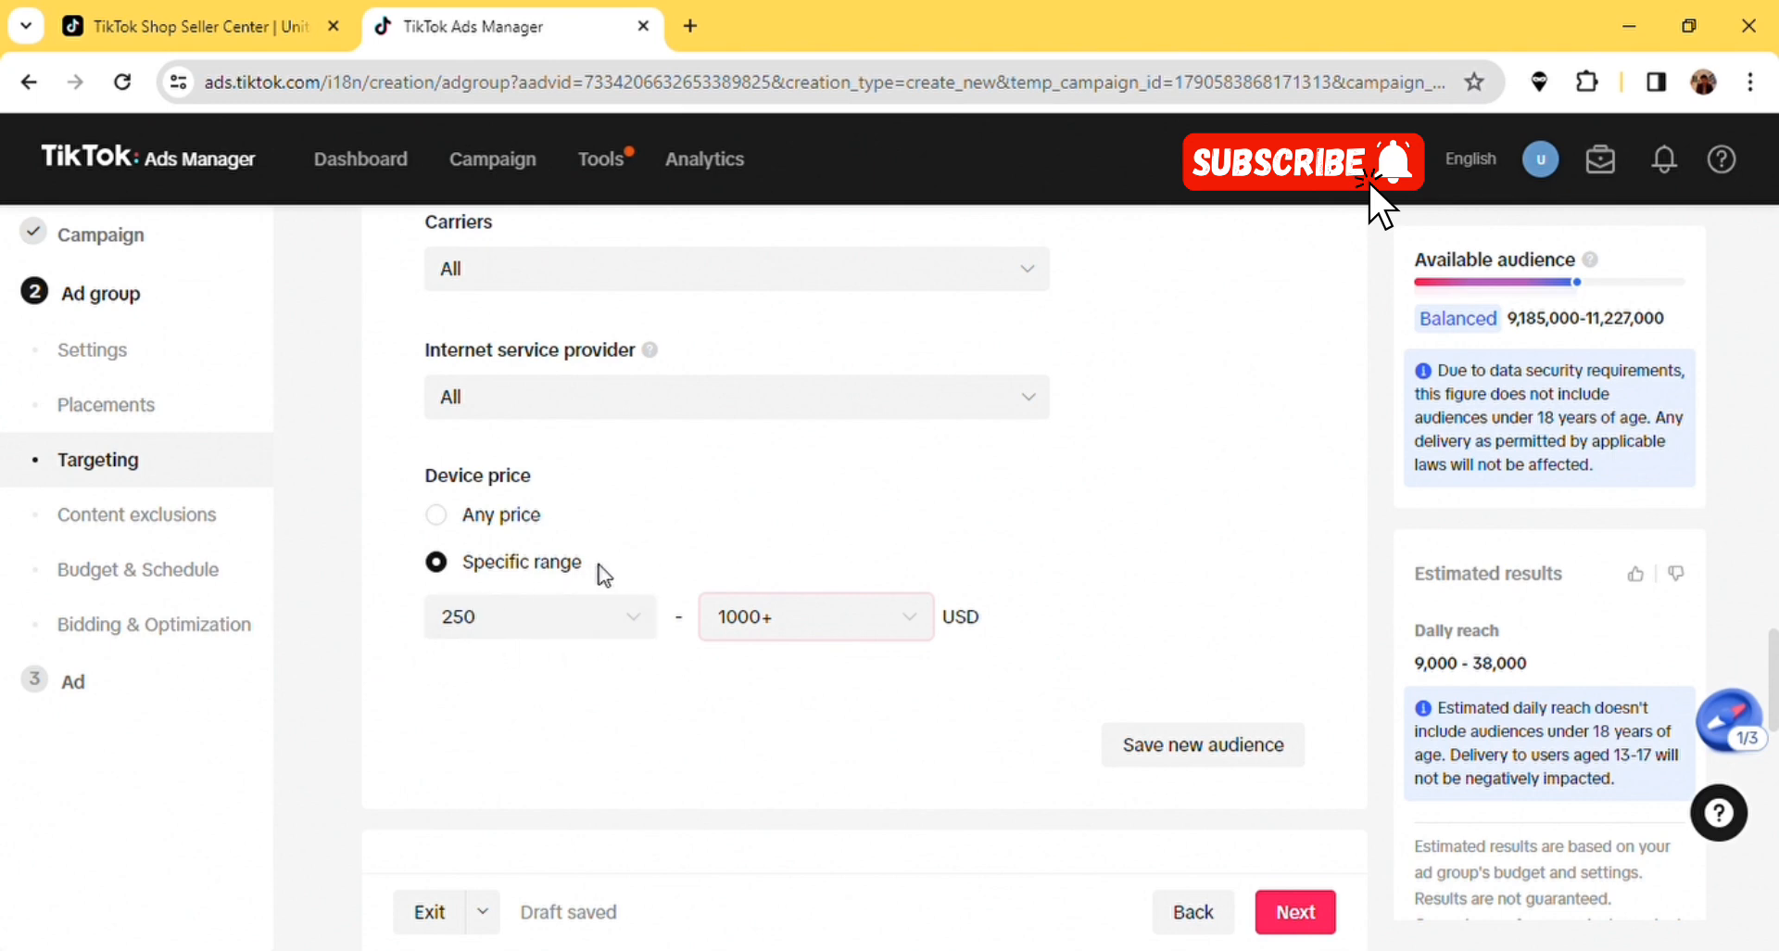
pyautogui.click(469, 521)
# - Review the content exclusions and the Daily and Lifetime budget types for the ad group
pyautogui.scroll(-3, 331, 523)
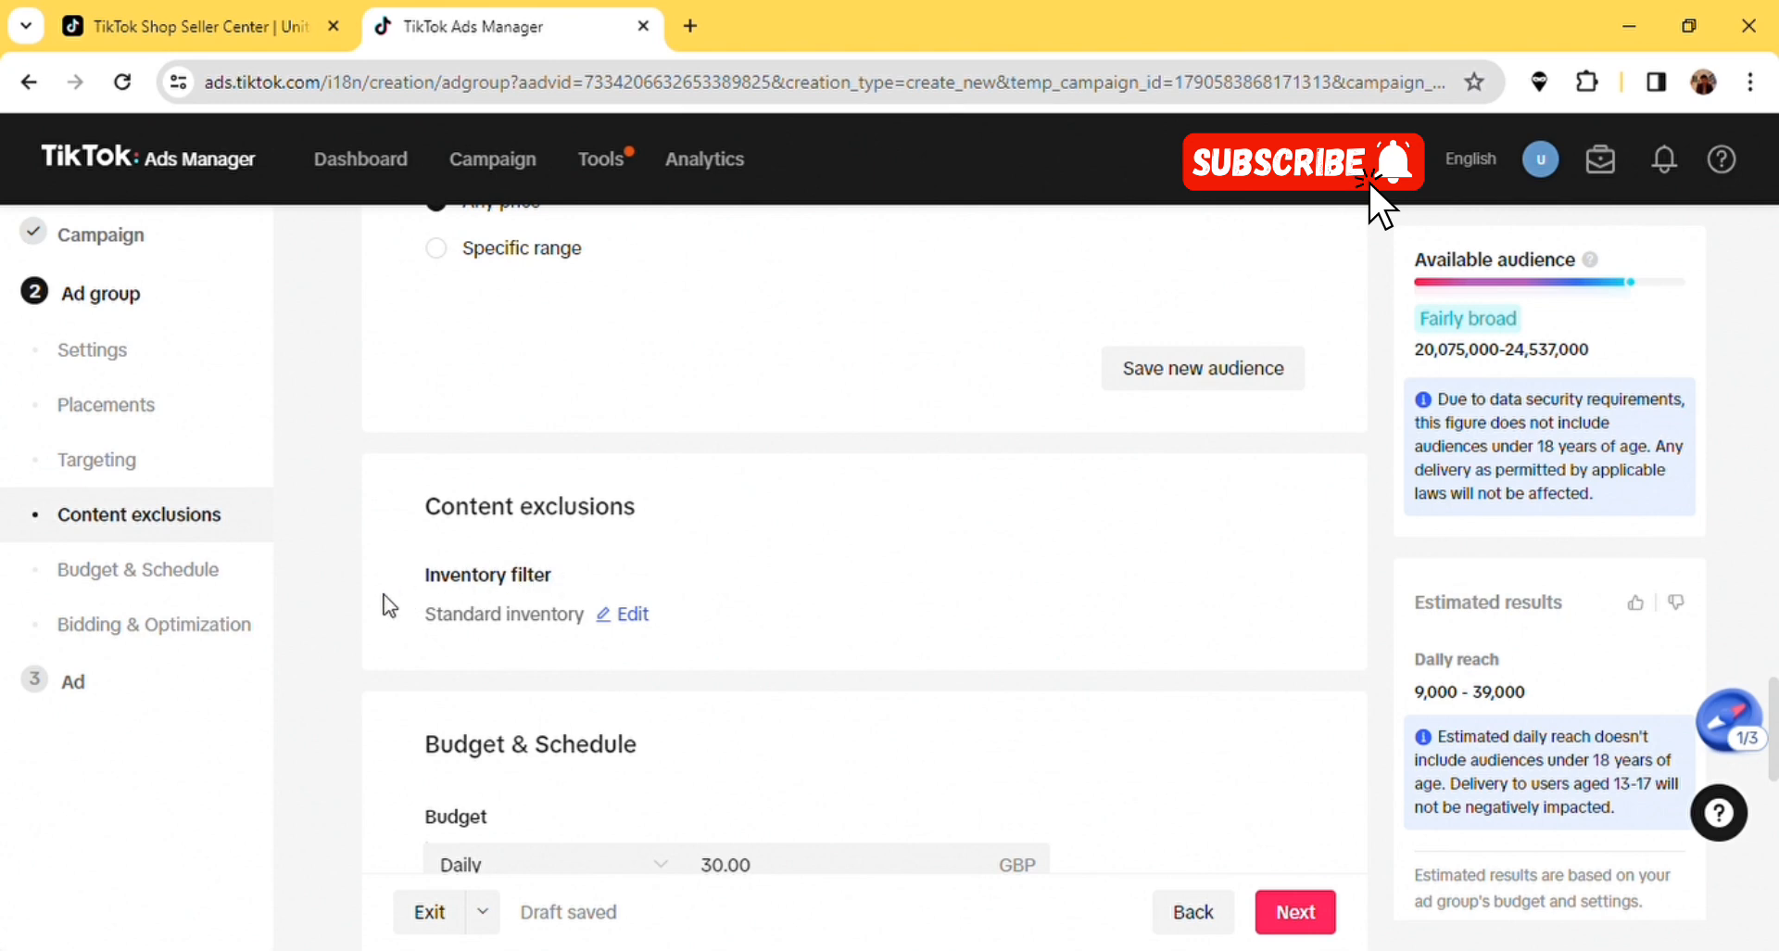
pyautogui.scroll(-3, 389, 606)
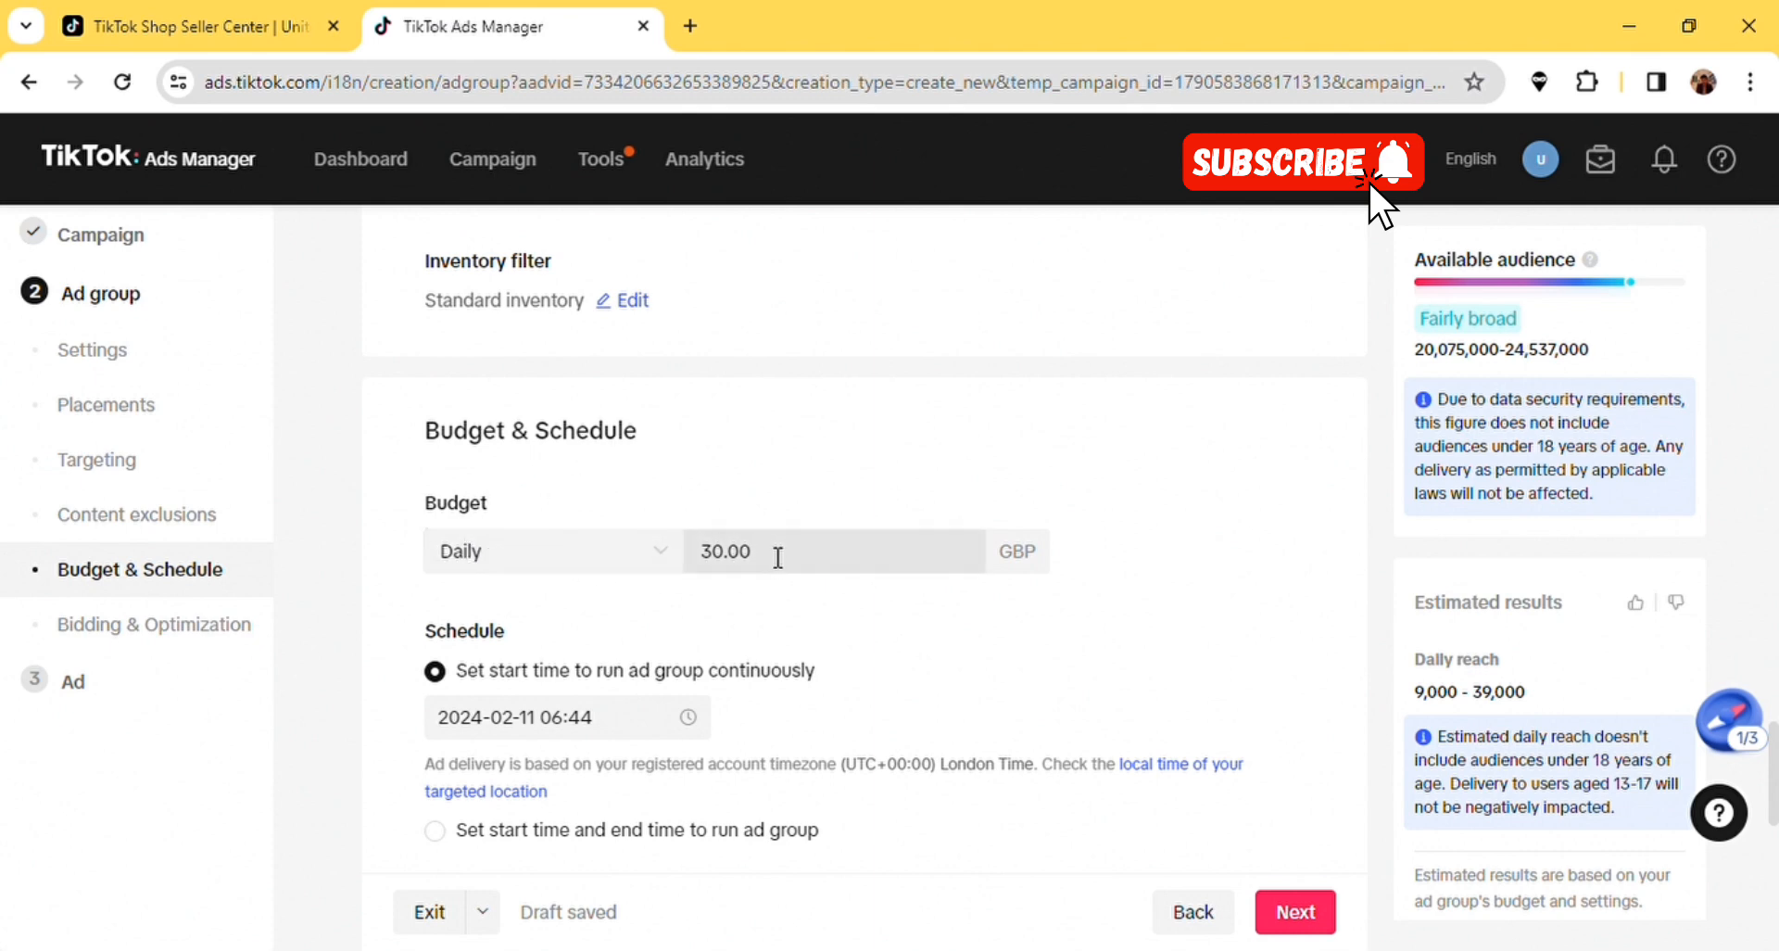
pyautogui.click(669, 554)
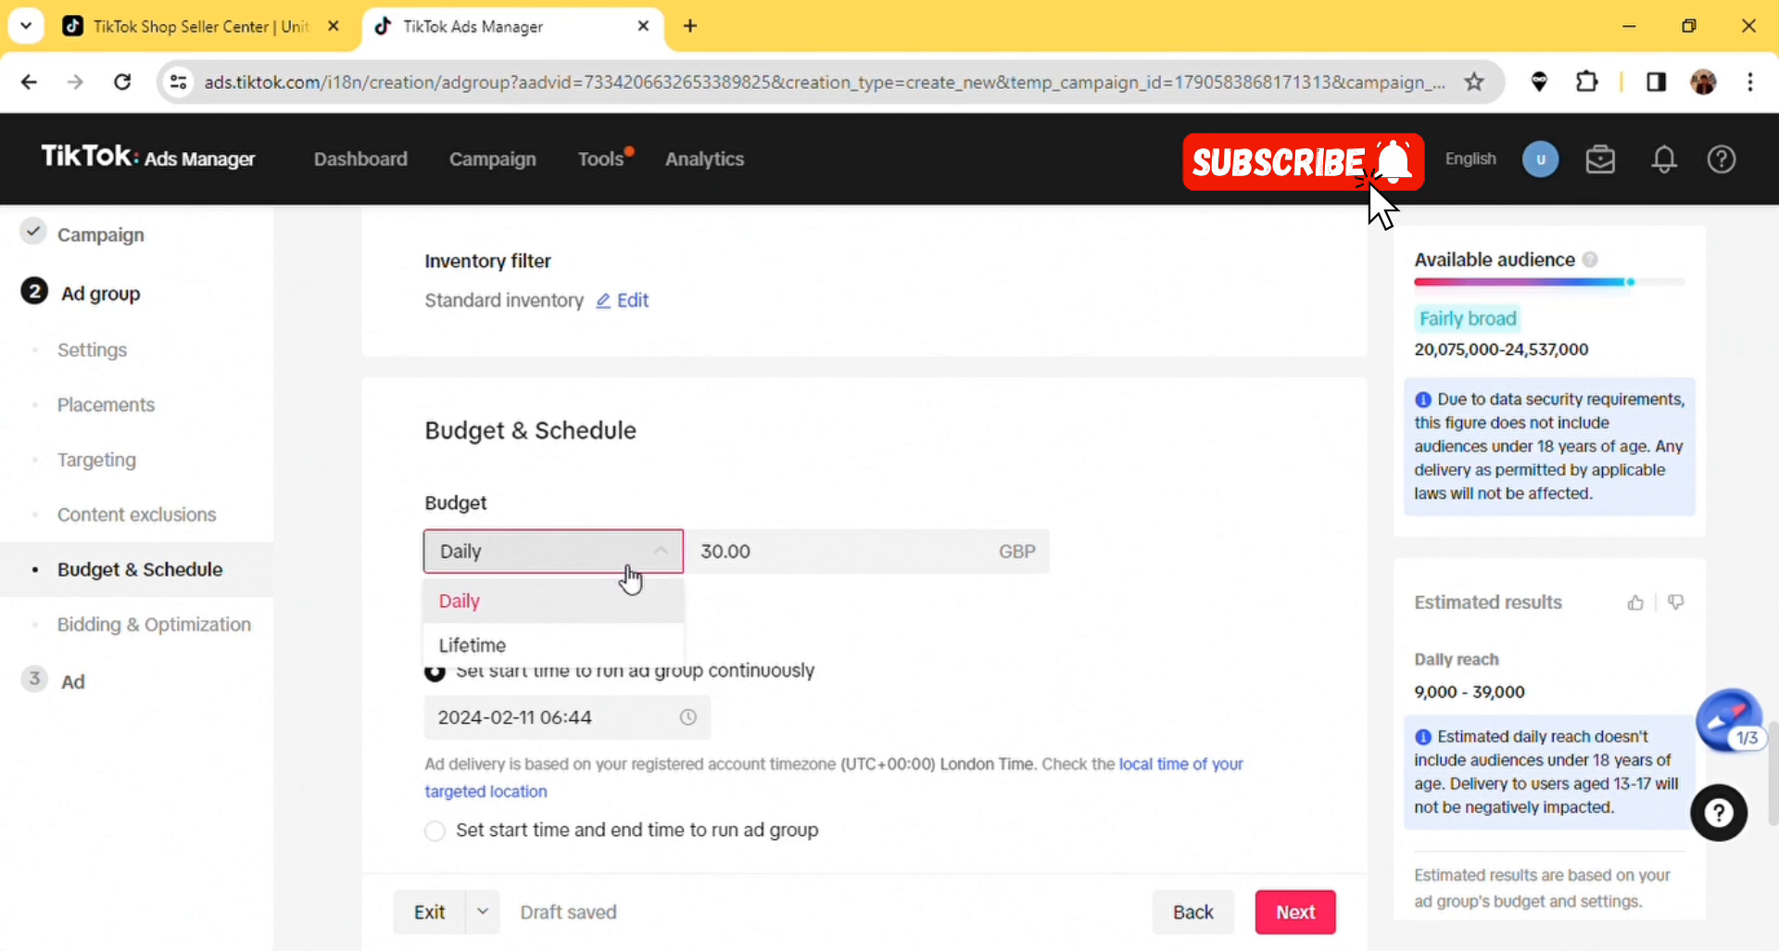
pyautogui.click(674, 559)
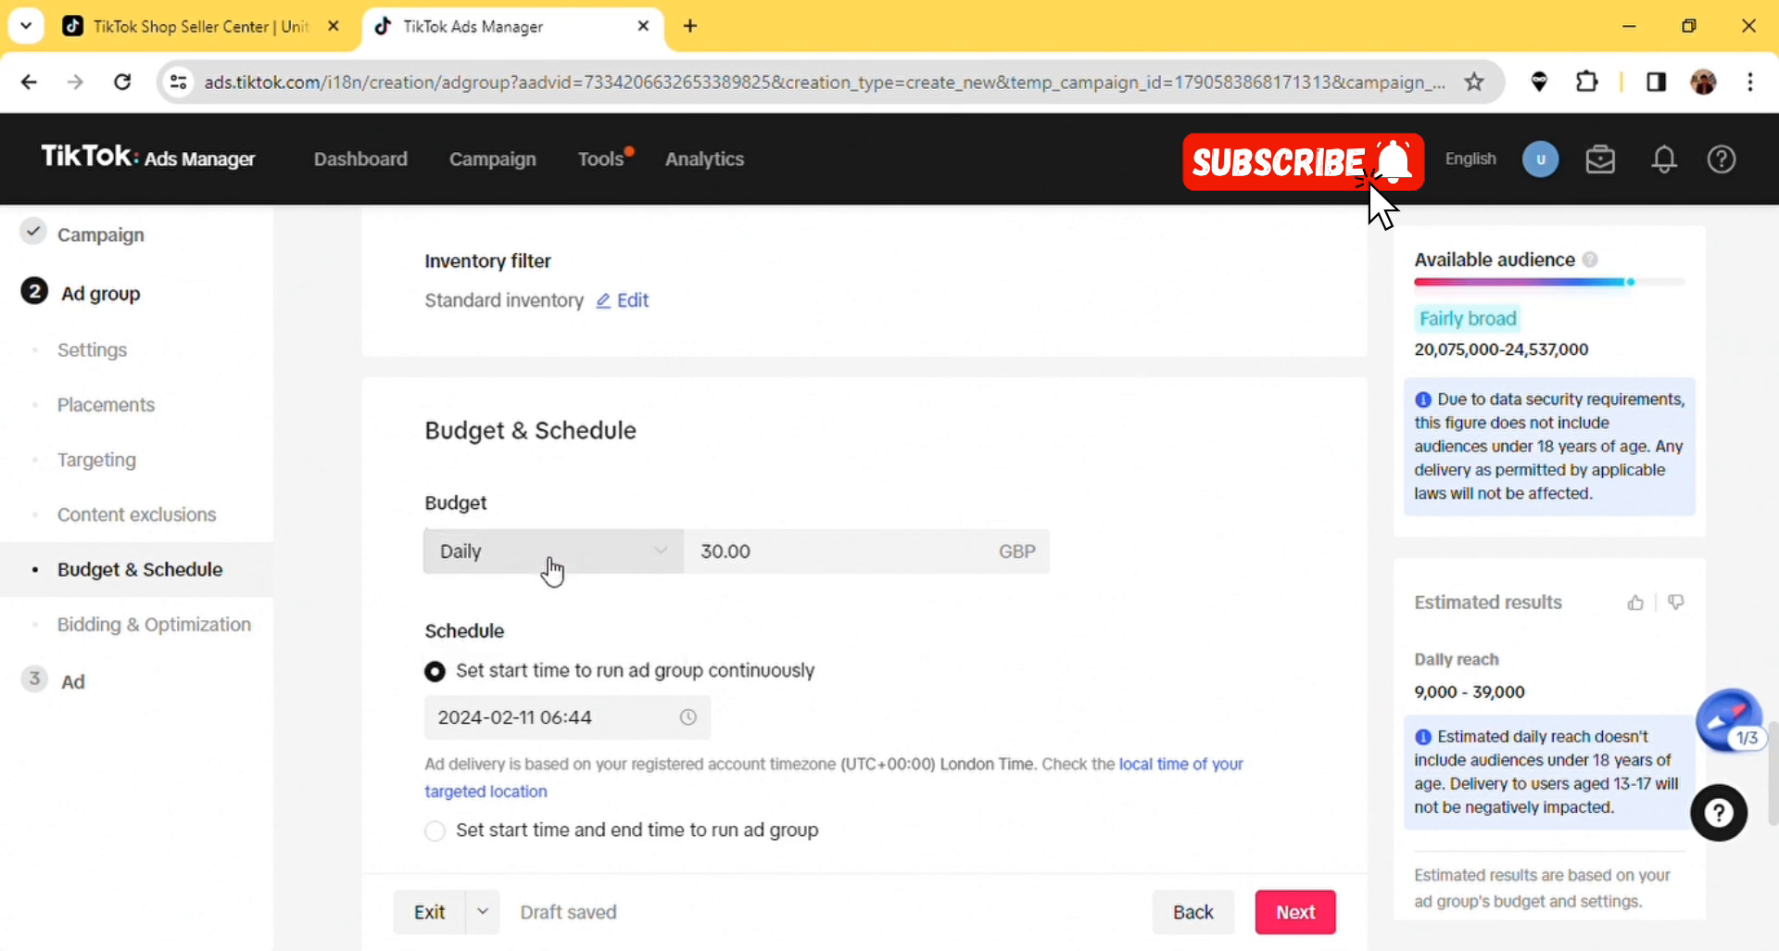
# - Set the start time of the continuously running ad group schedule to 08:44
pyautogui.scroll(-2, 742, 607)
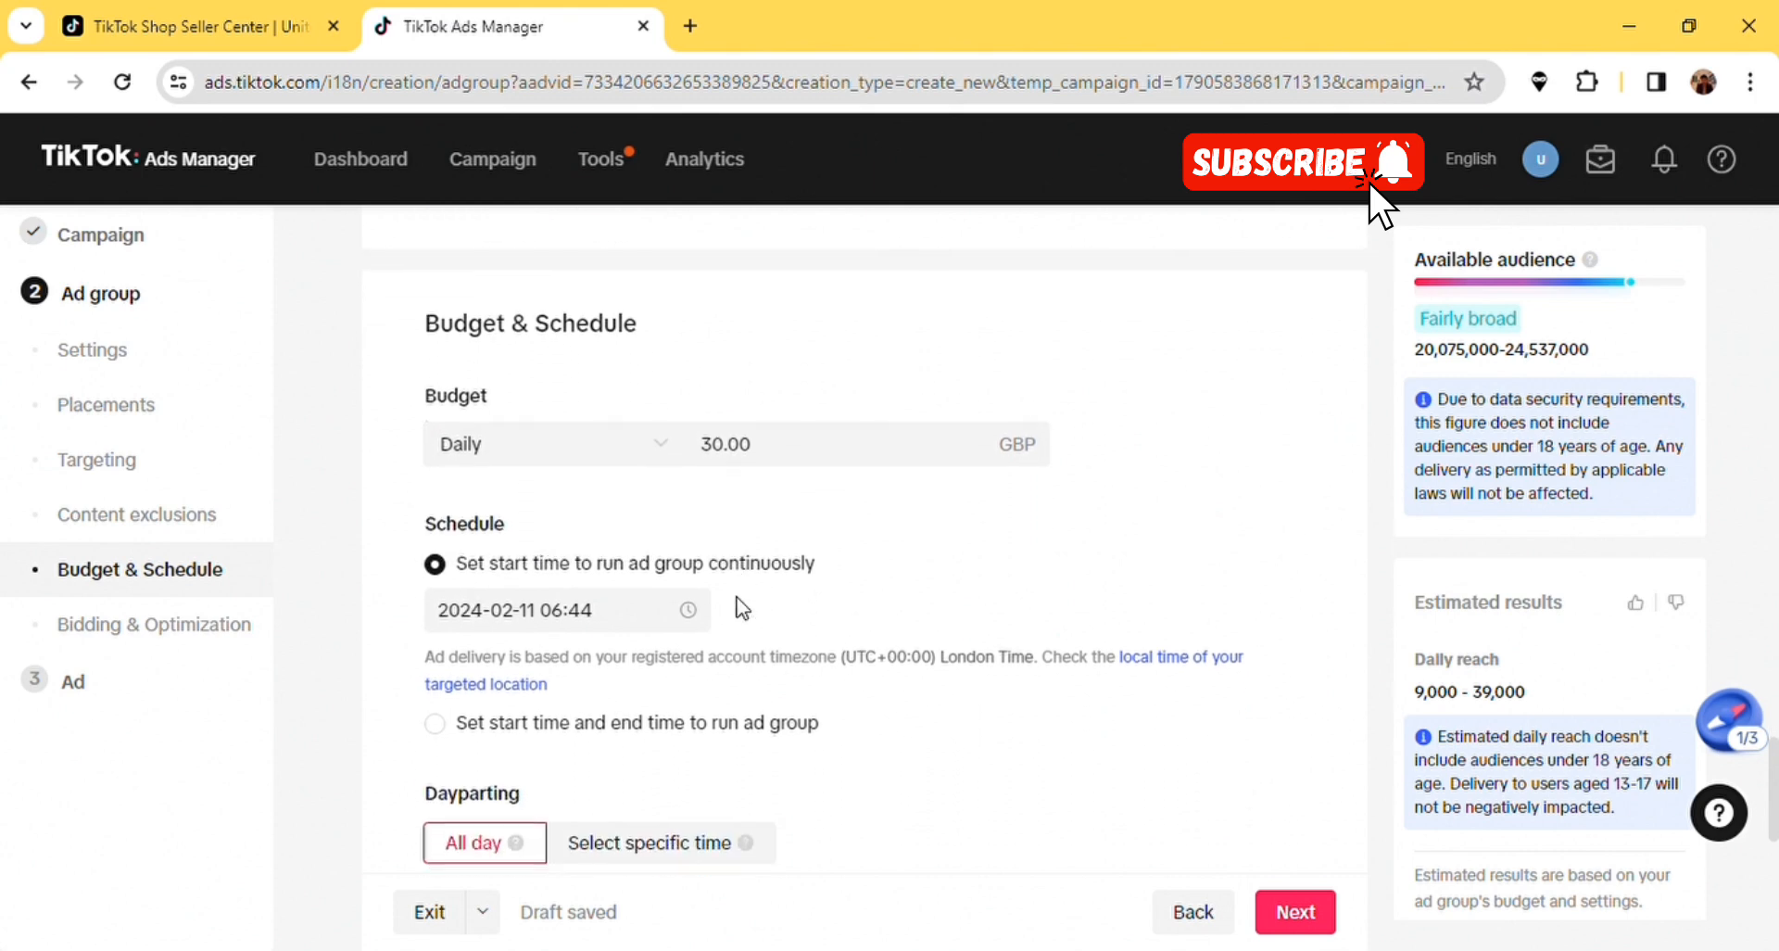
pyautogui.scroll(-1, 741, 607)
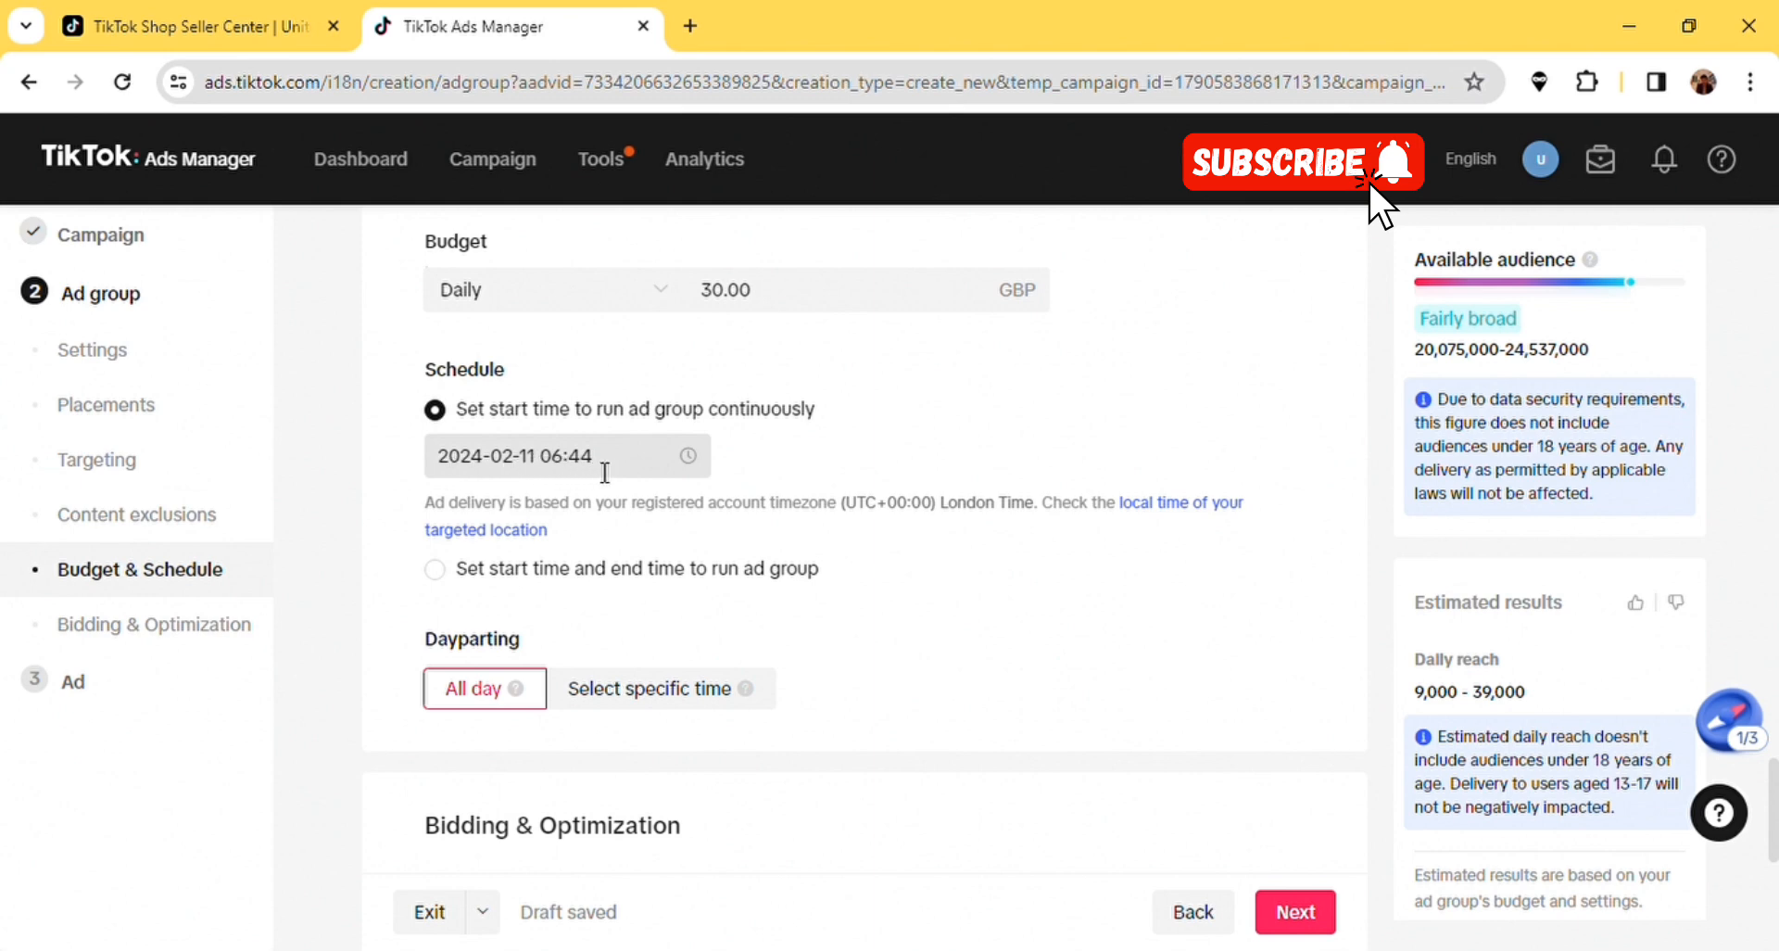
pyautogui.click(691, 462)
pyautogui.click(691, 461)
pyautogui.click(690, 461)
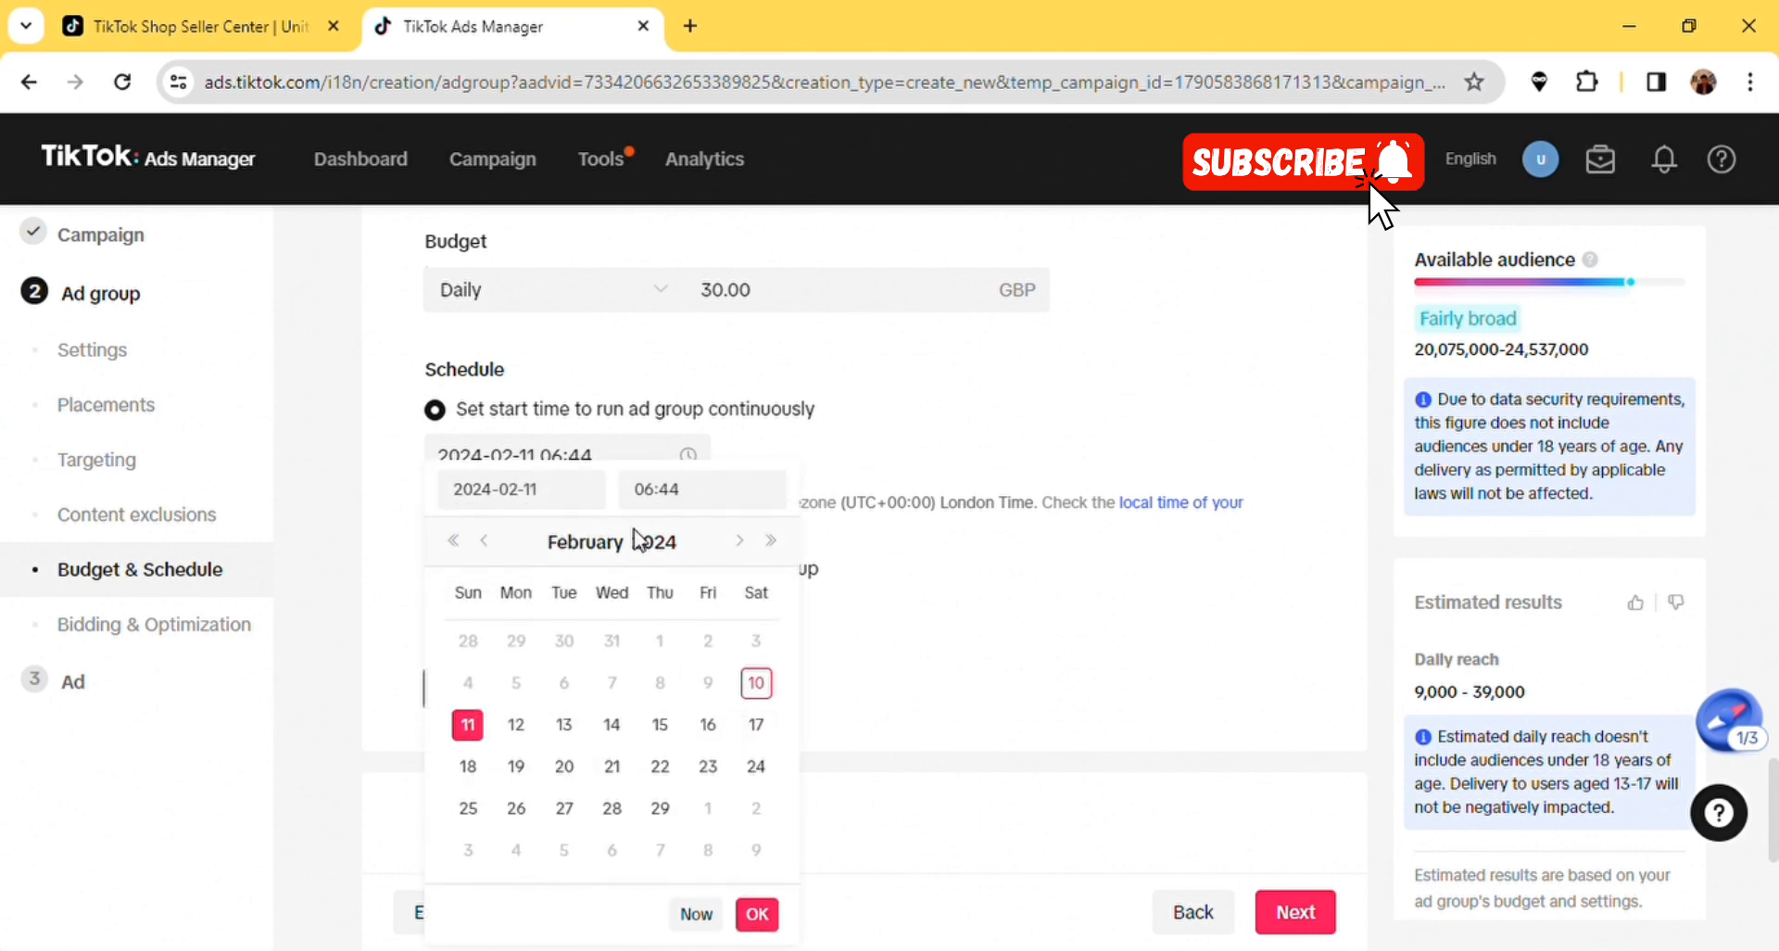
pyautogui.click(698, 498)
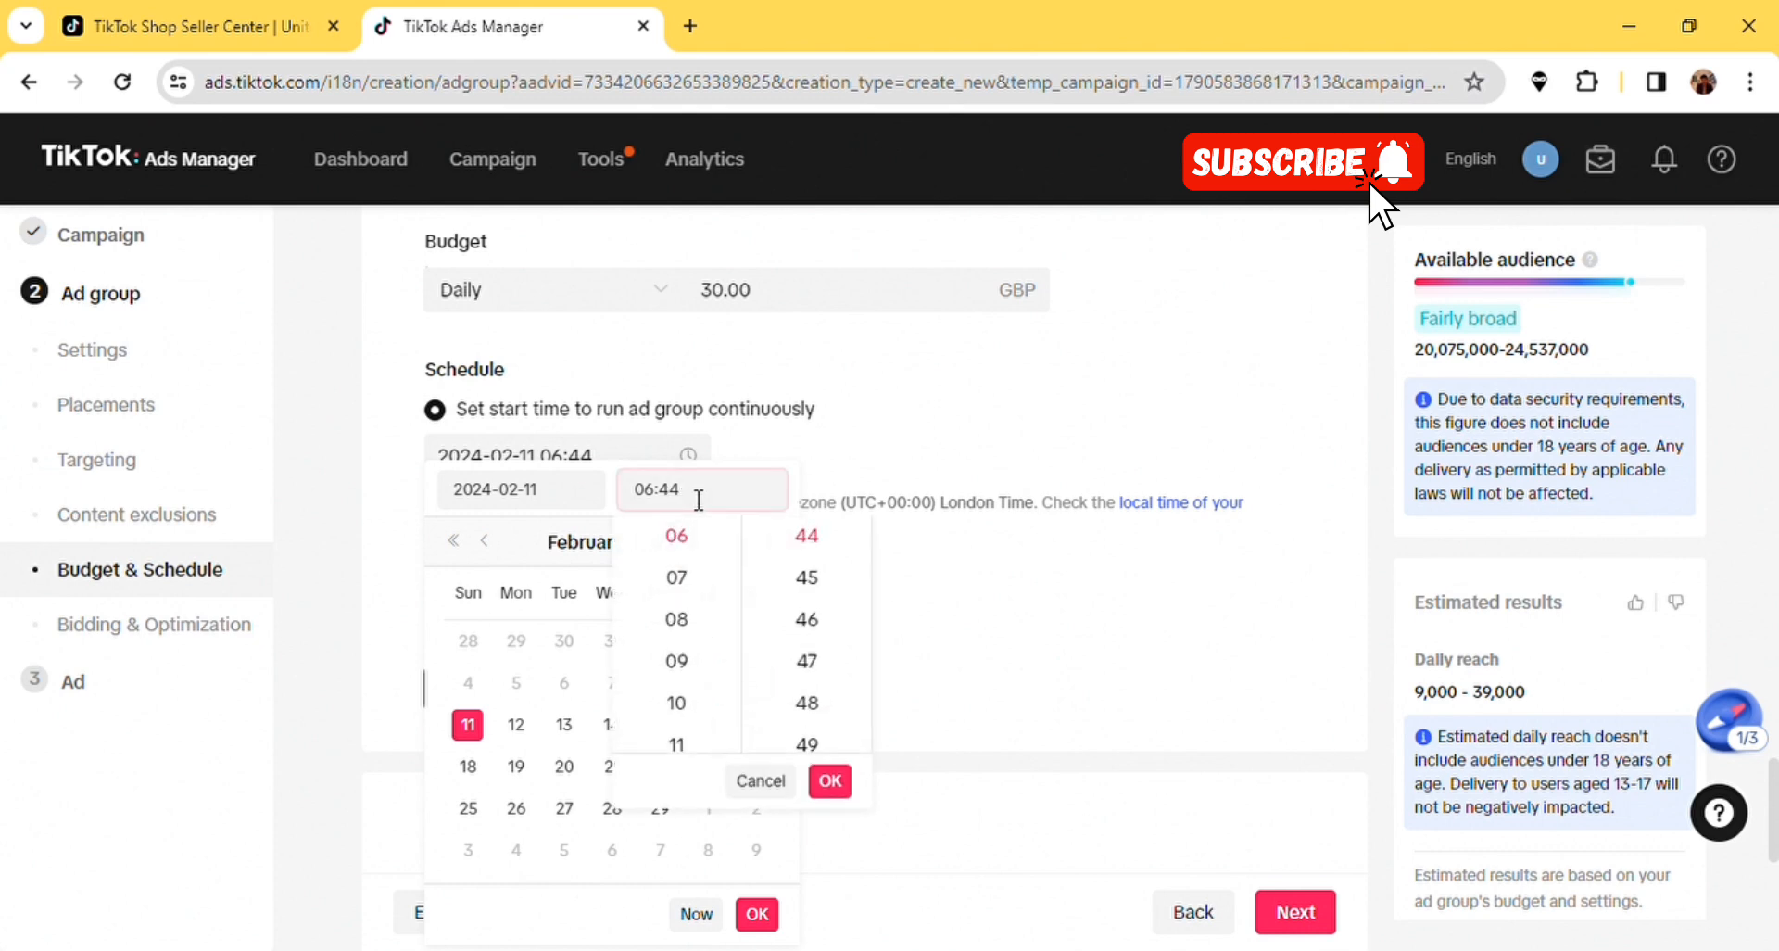
pyautogui.click(685, 621)
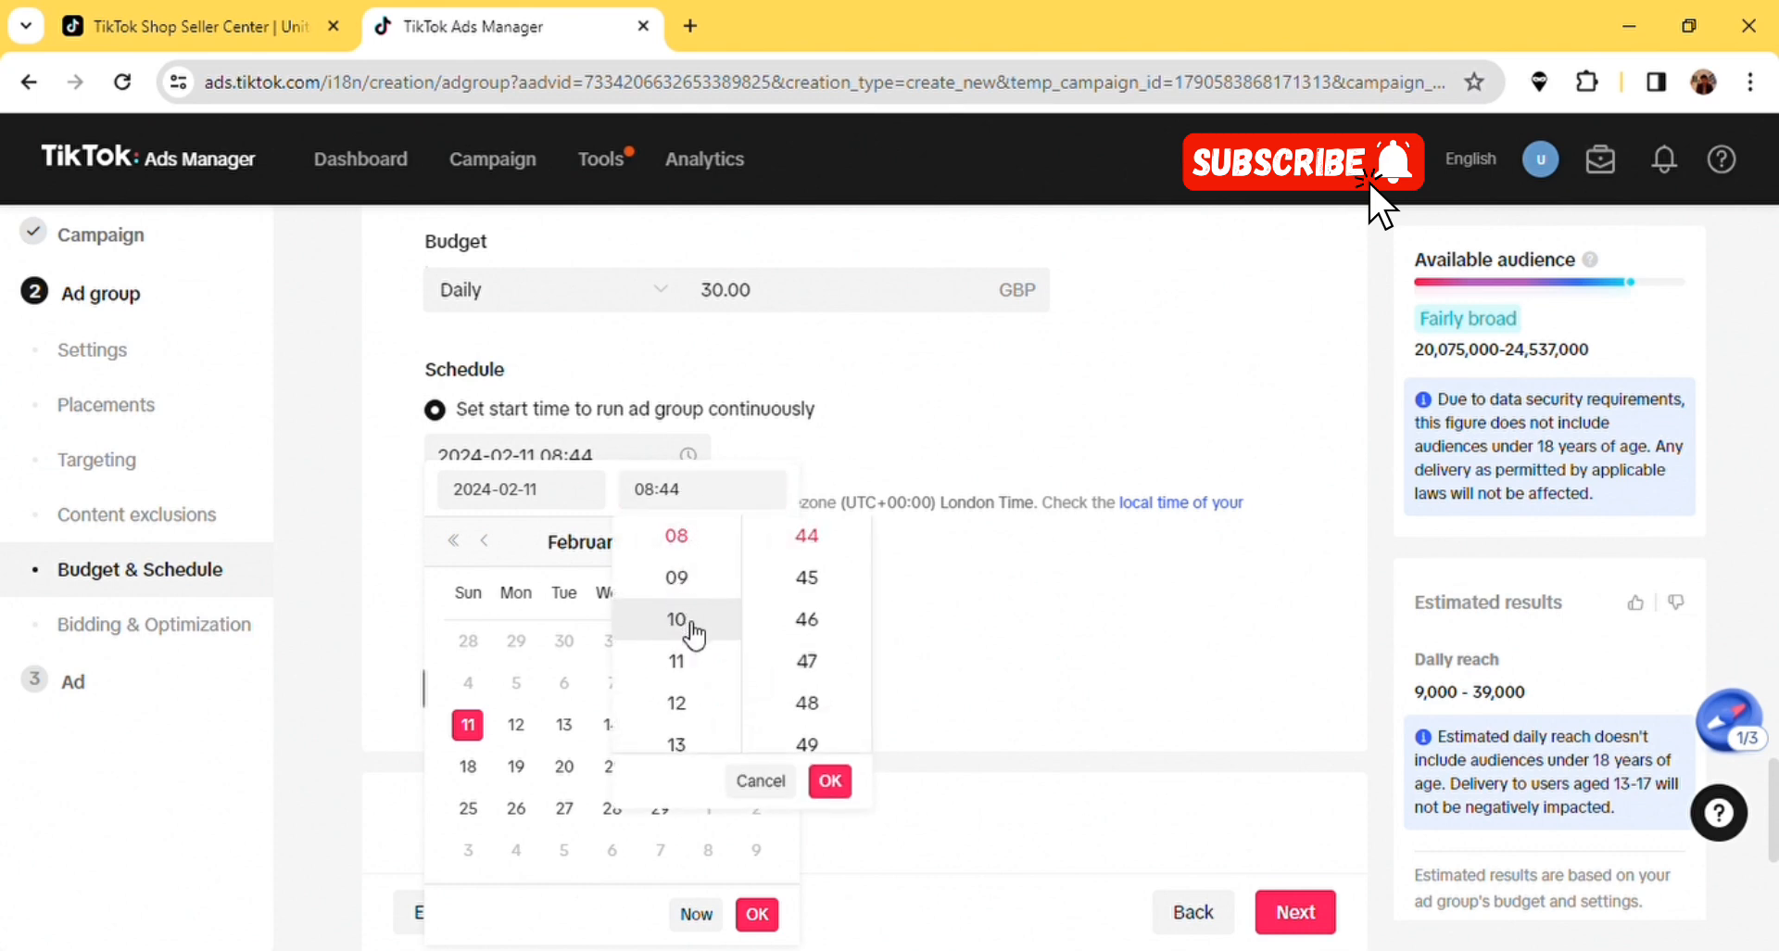
pyautogui.click(850, 794)
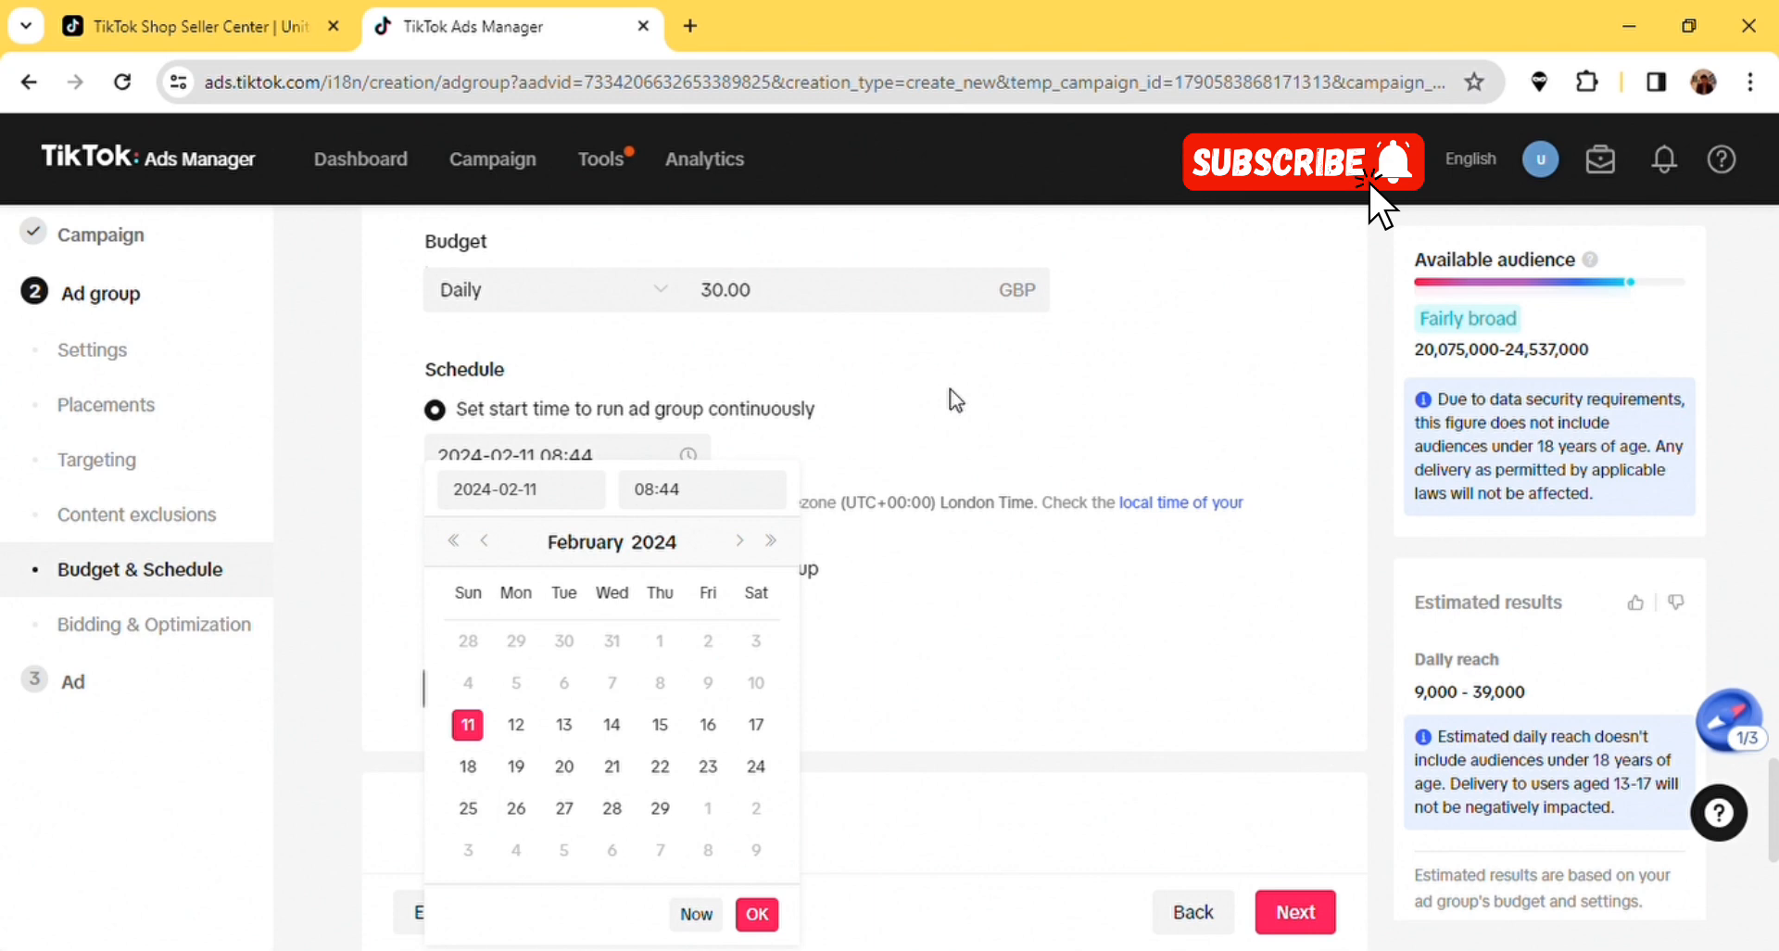
pyautogui.click(954, 400)
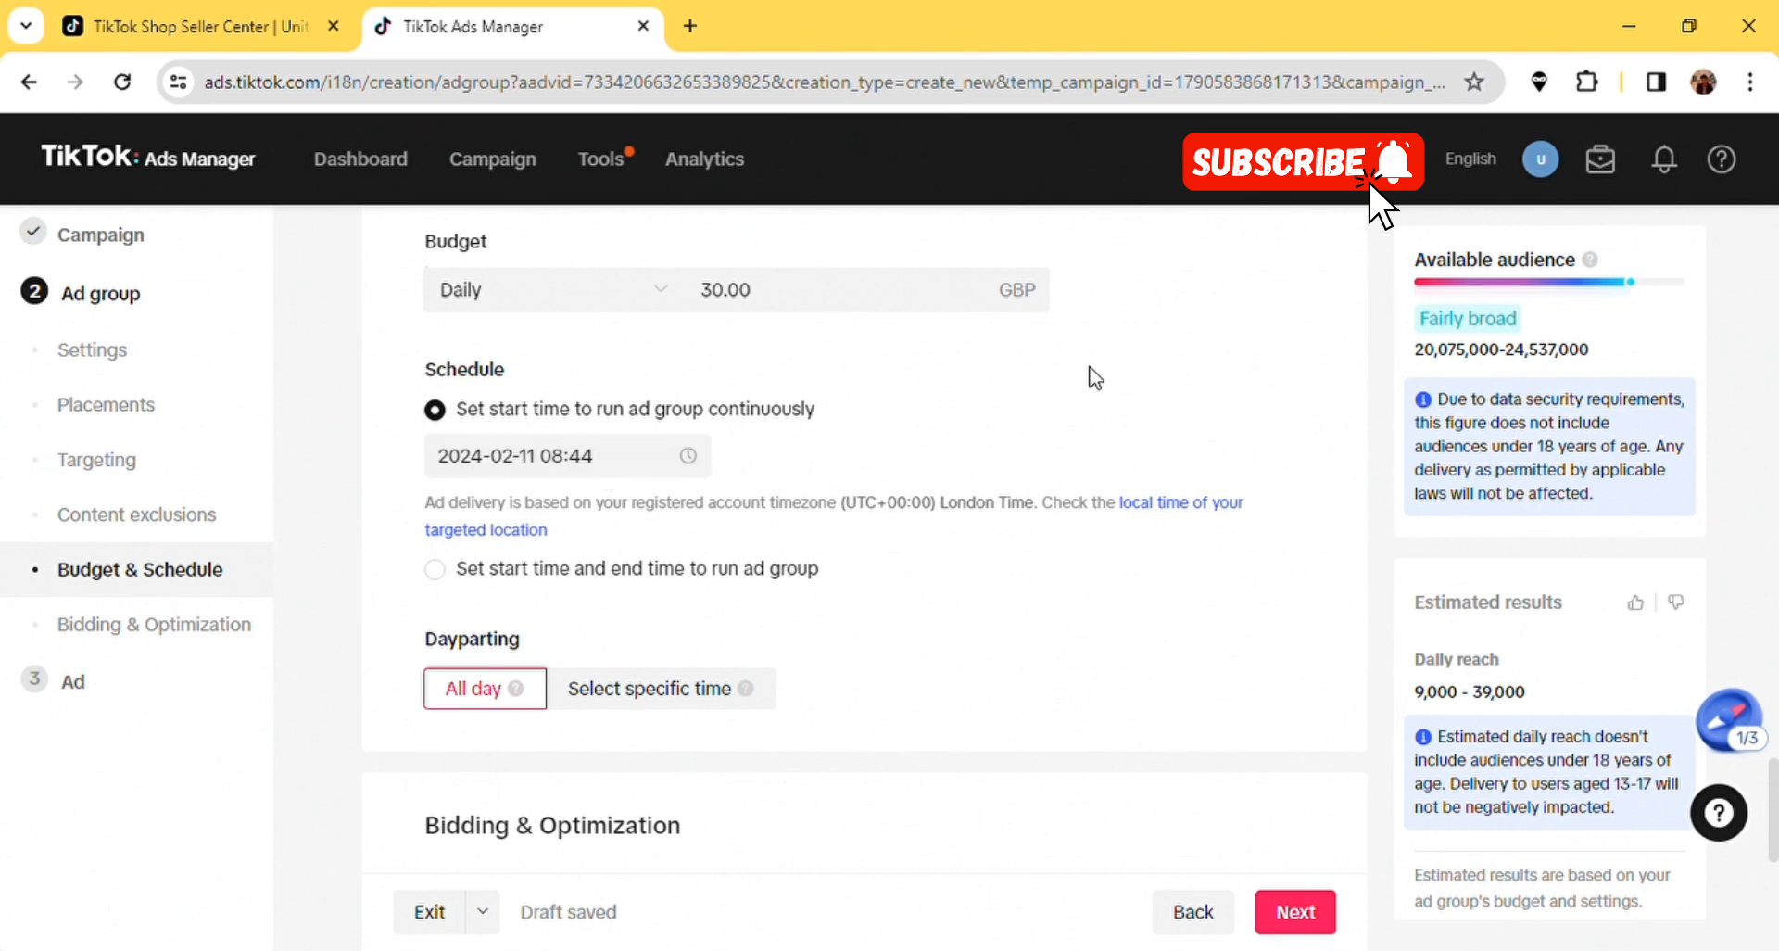
# - Try dayparting with Monday 00:00 to 13:00 and 18:00 to 24:00 selected, and restore it to All day
pyautogui.scroll(-2, 1093, 375)
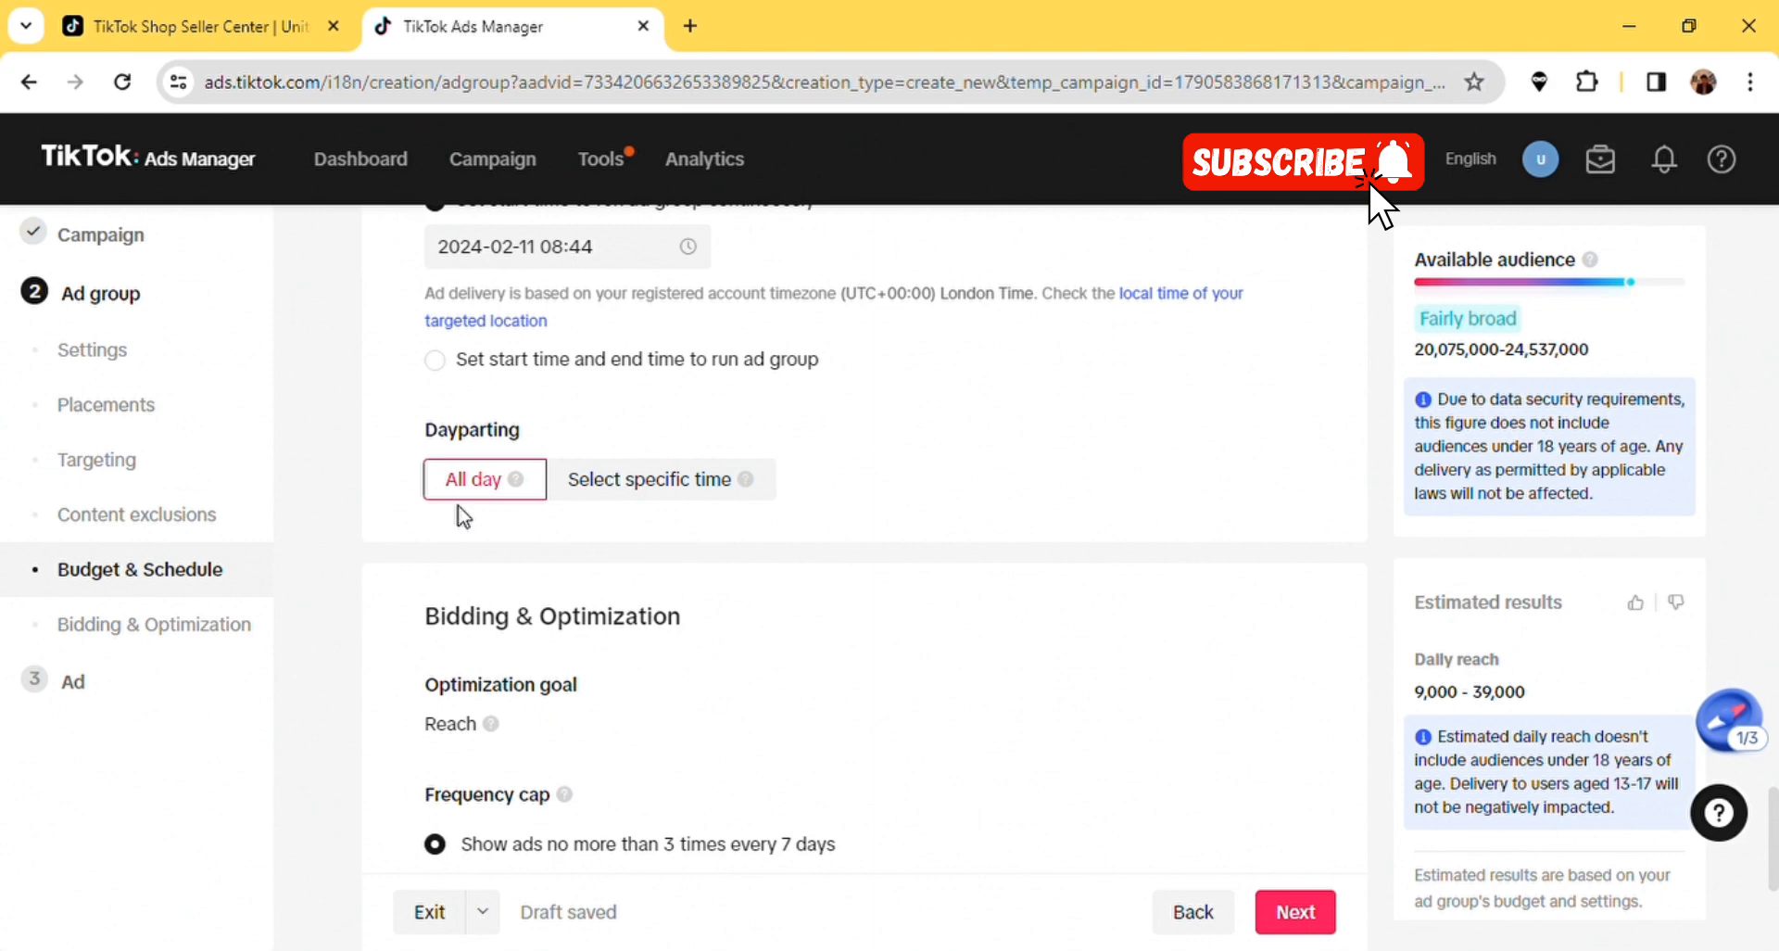
pyautogui.click(667, 505)
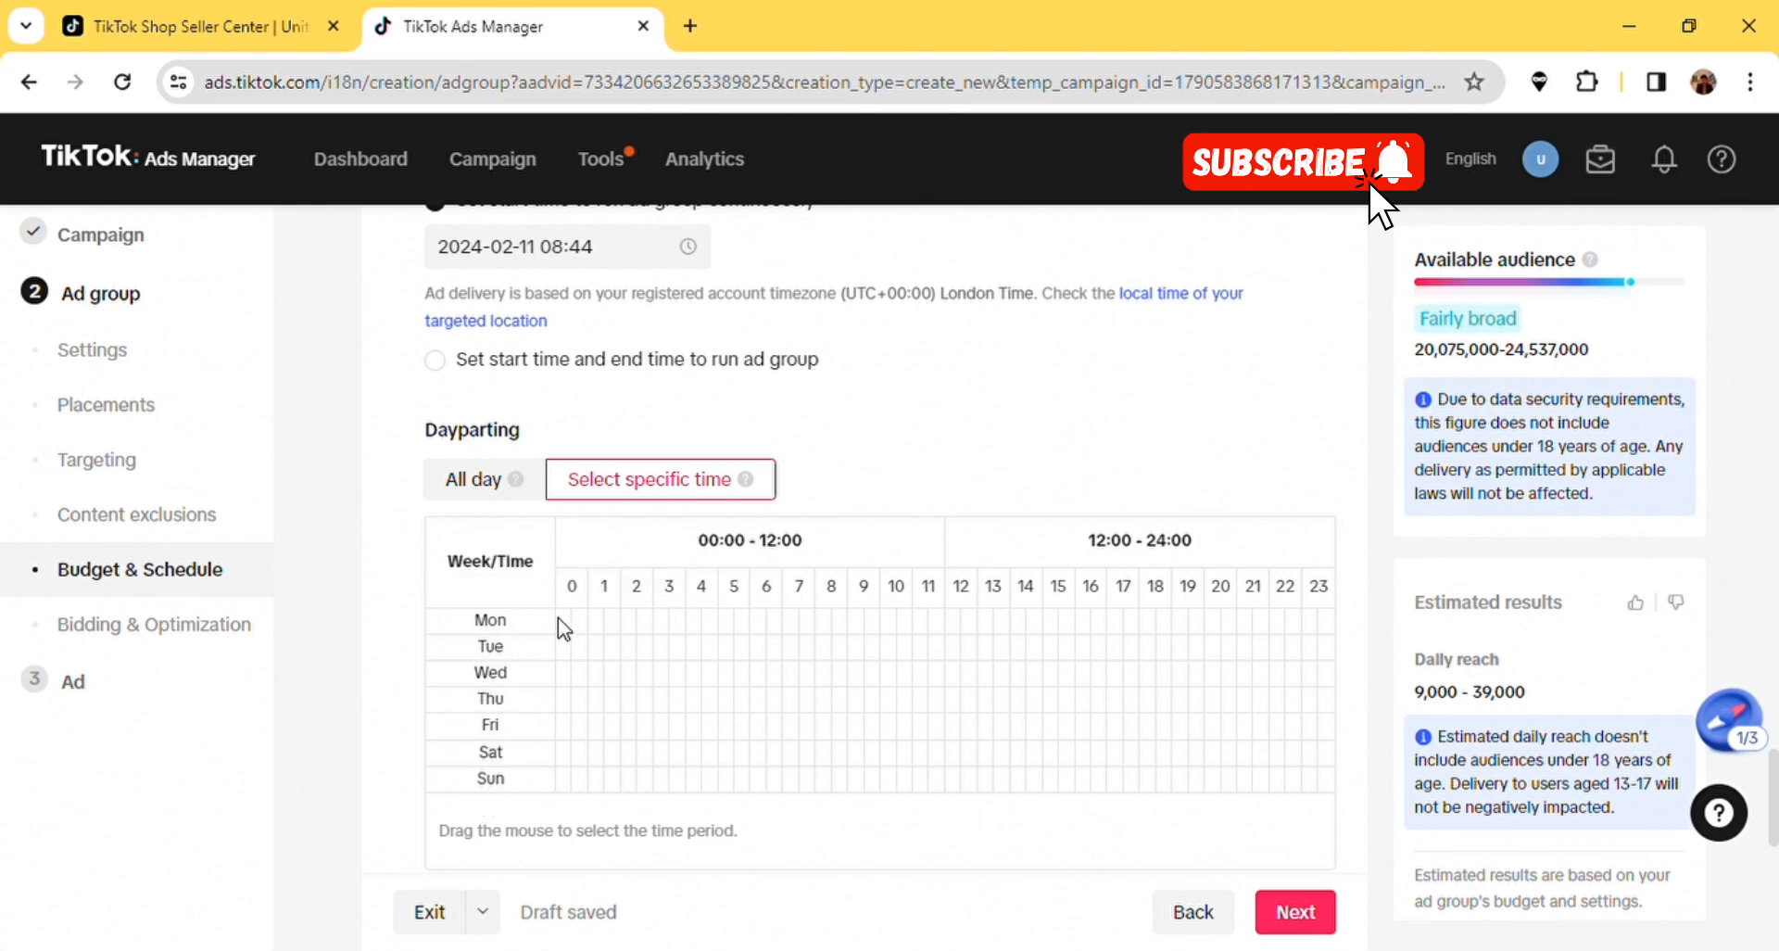
pyautogui.moveTo(557, 617); pyautogui.dragTo(792, 619)
pyautogui.moveTo(937, 597); pyautogui.dragTo(973, 628)
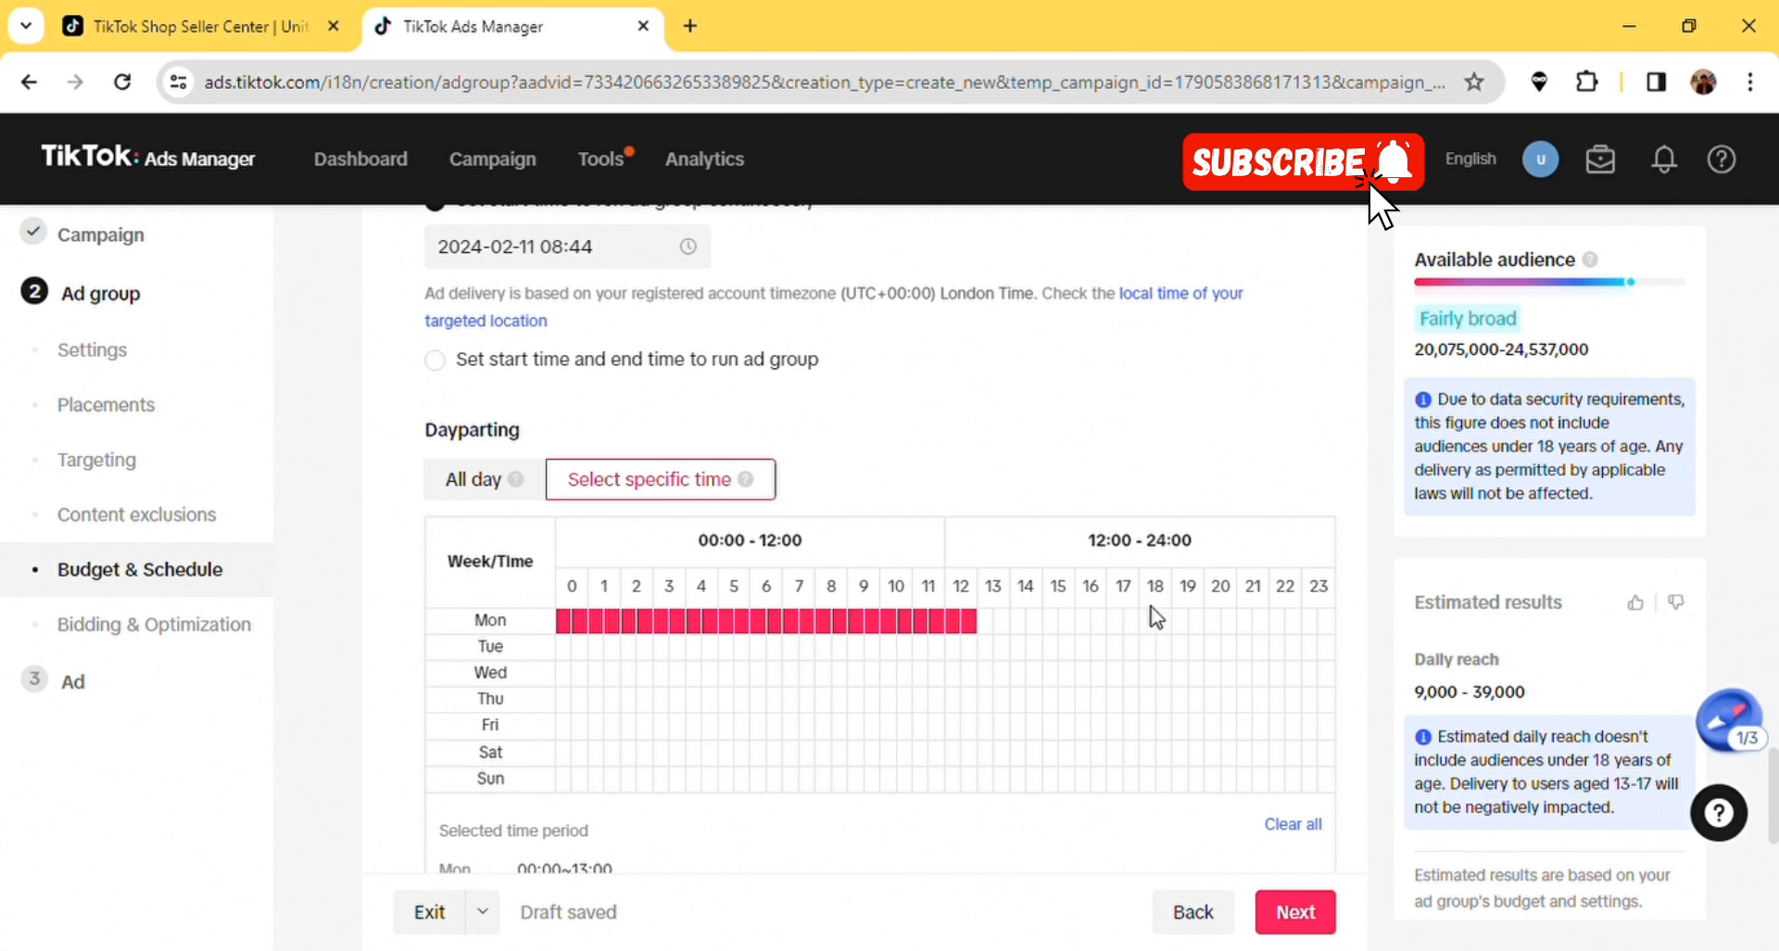
pyautogui.moveTo(1157, 630); pyautogui.dragTo(1327, 630)
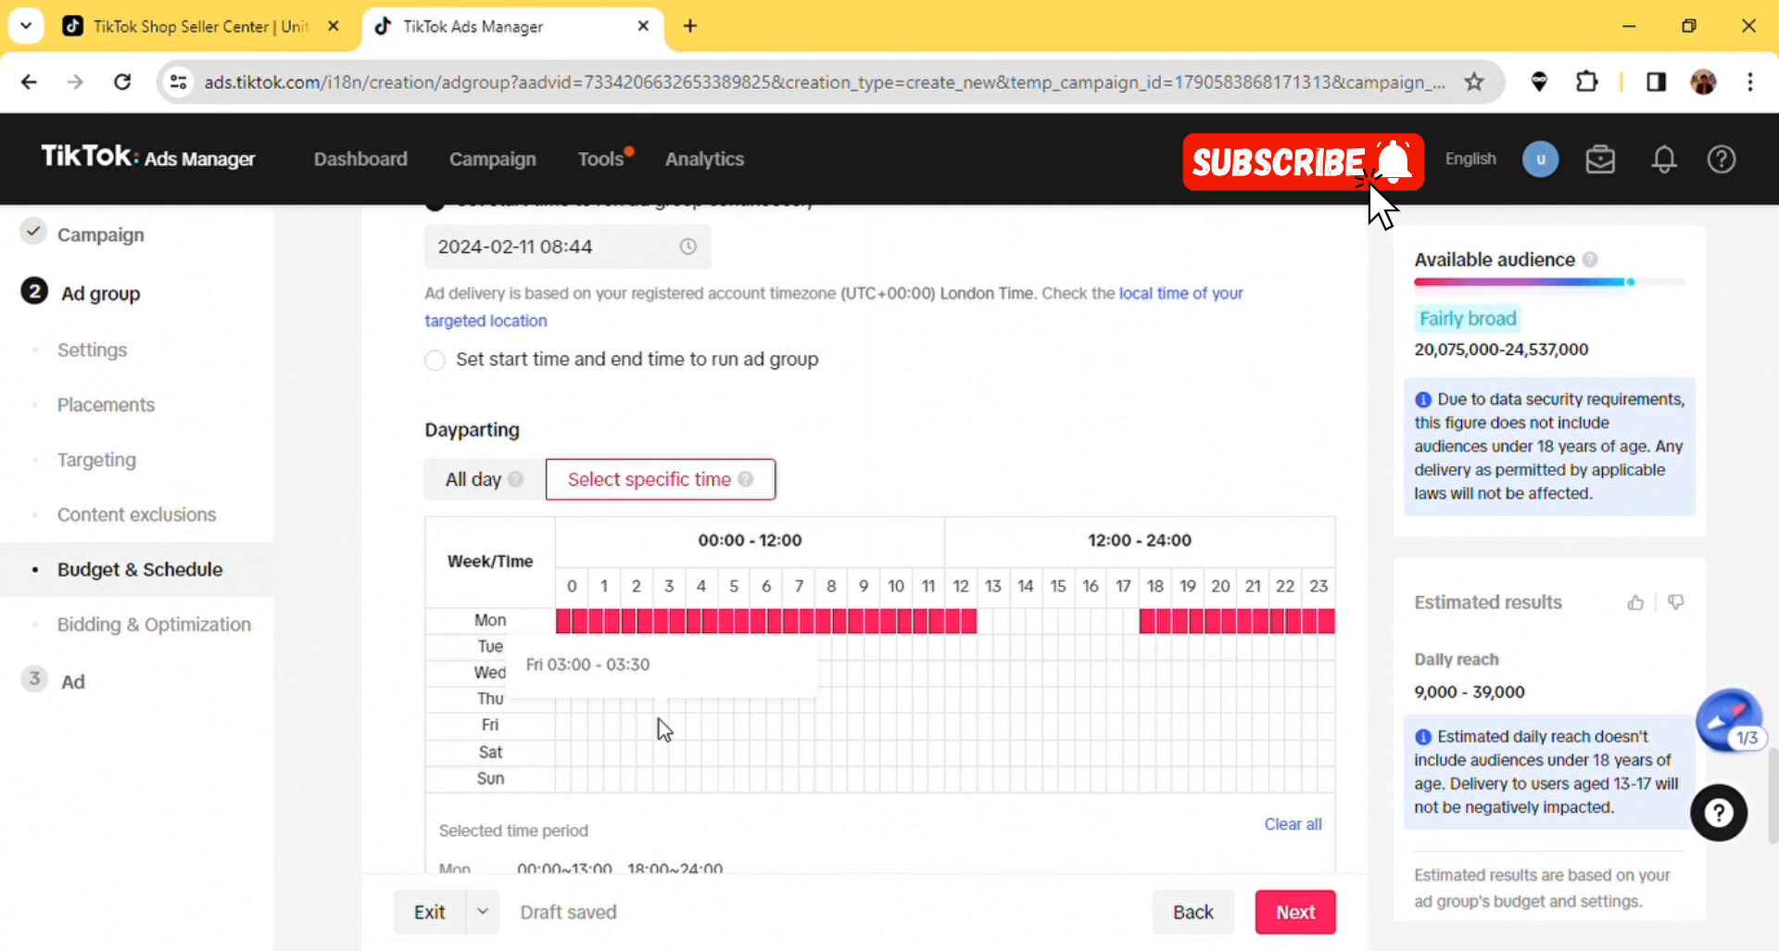
pyautogui.scroll(-1, 435, 702)
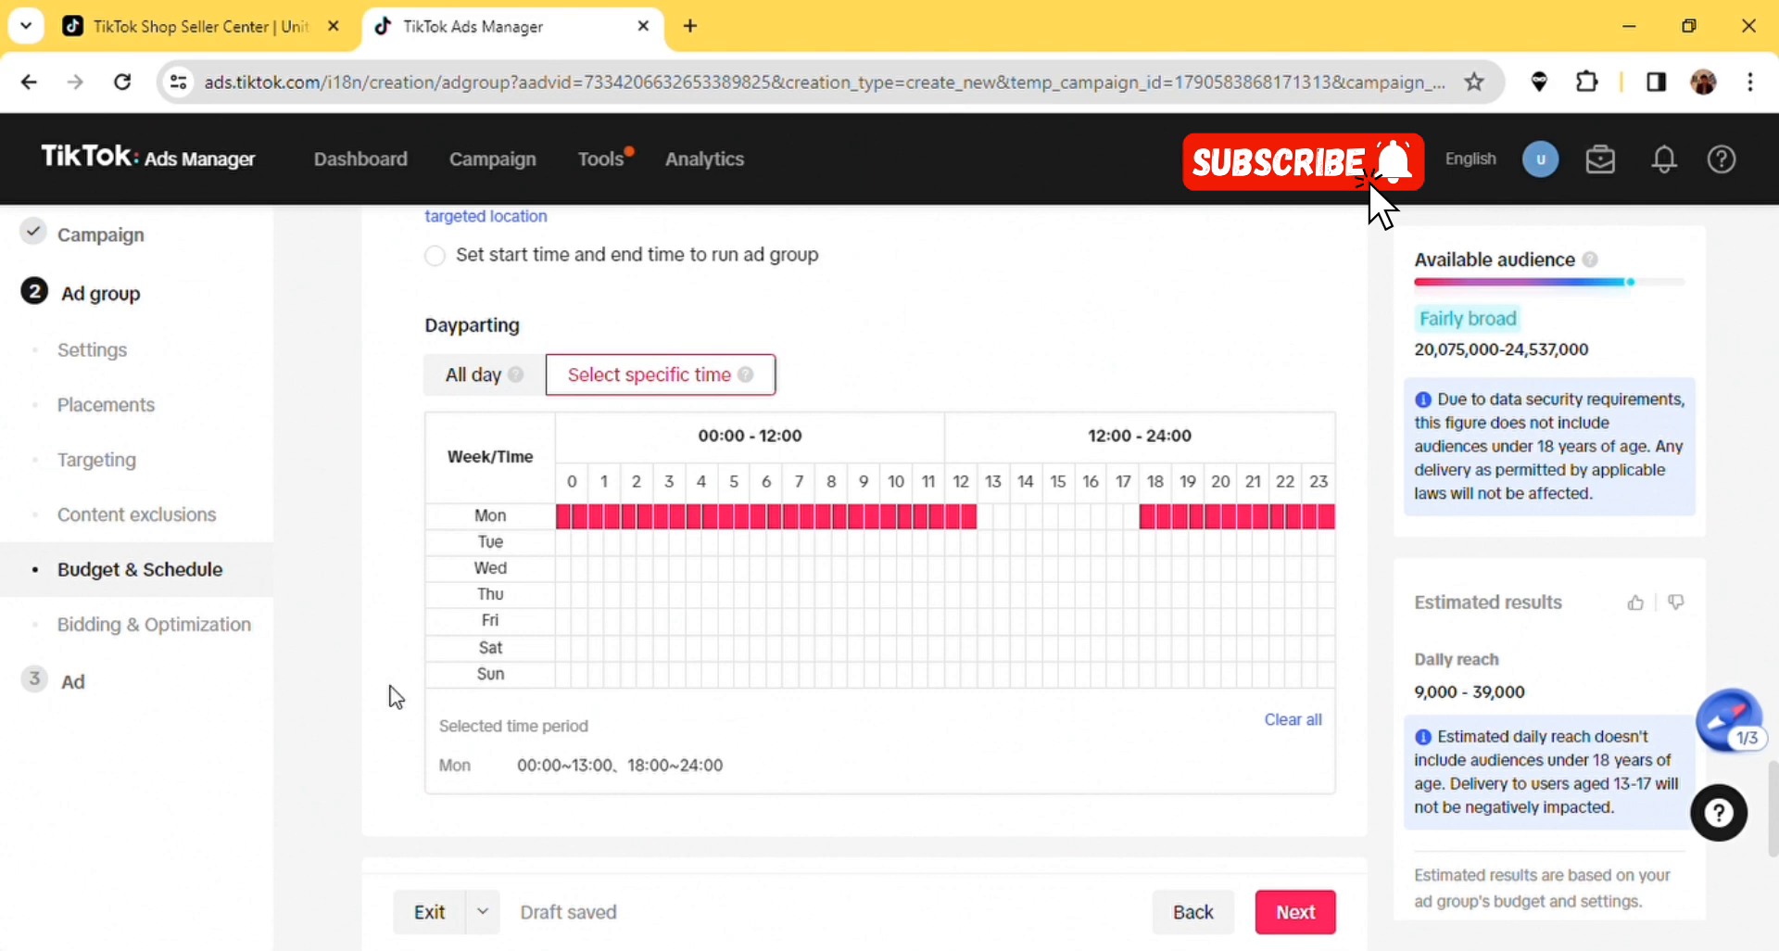
pyautogui.click(473, 380)
# - Try a custom frequency cap of 3 impressions per 1 day and restore the cap to 3 times every 7 days
pyautogui.scroll(-2, 444, 371)
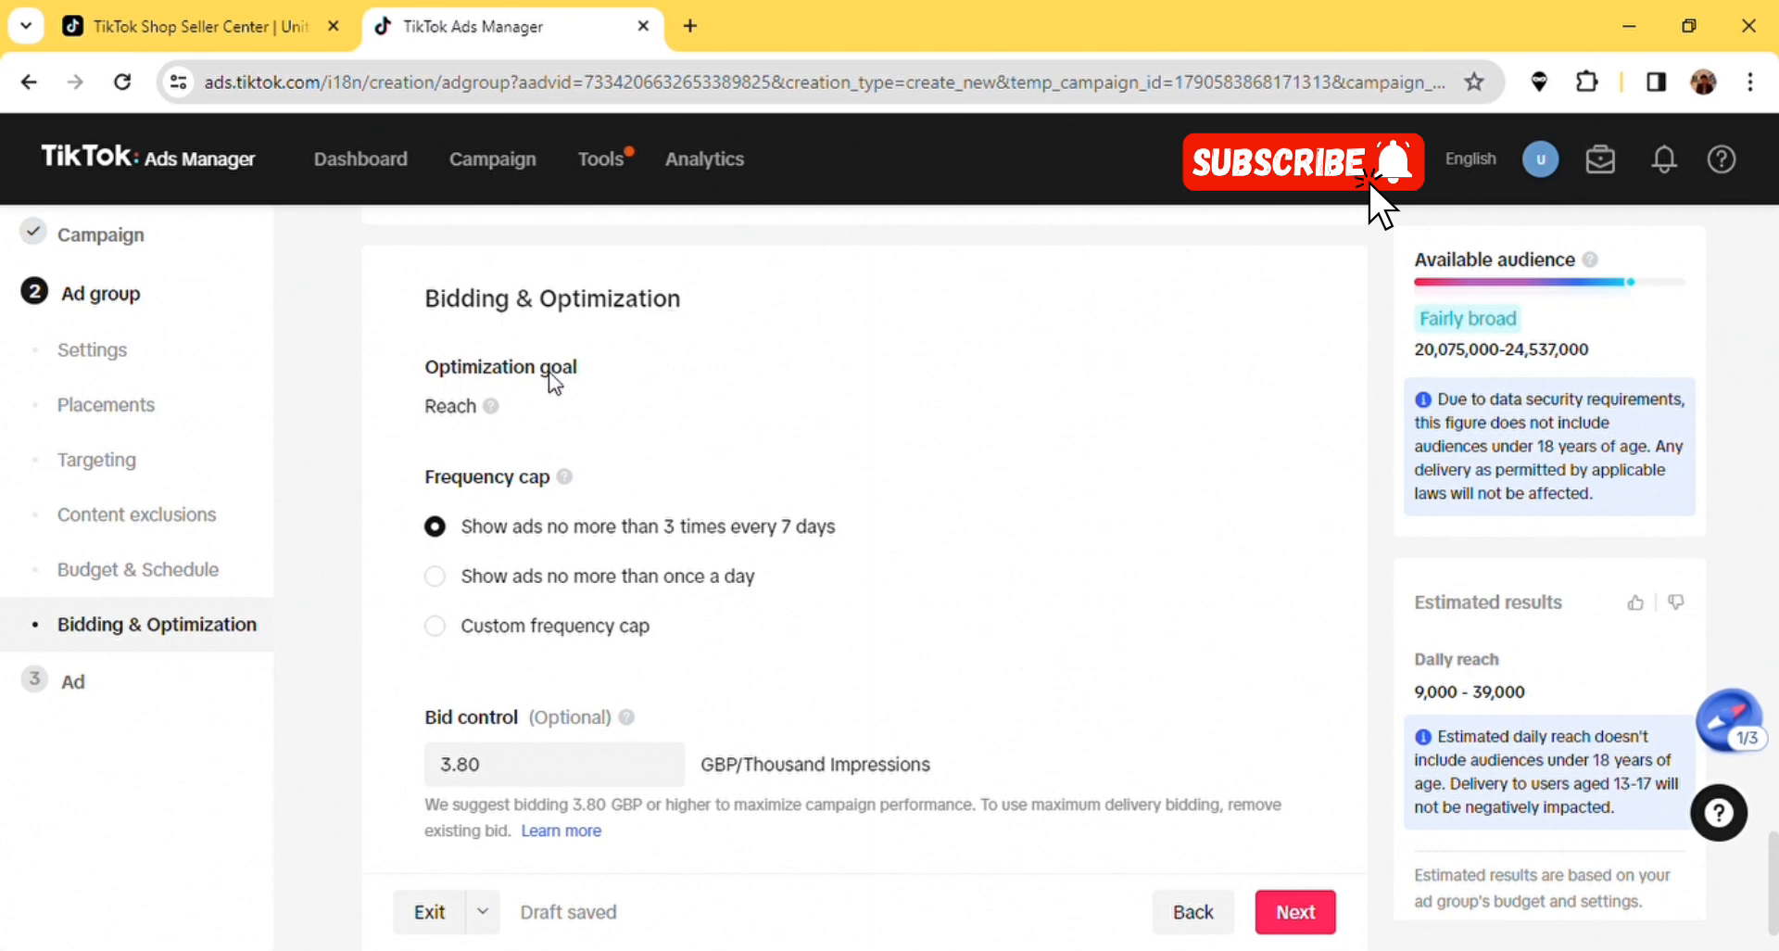
pyautogui.moveTo(505, 426)
pyautogui.click(437, 630)
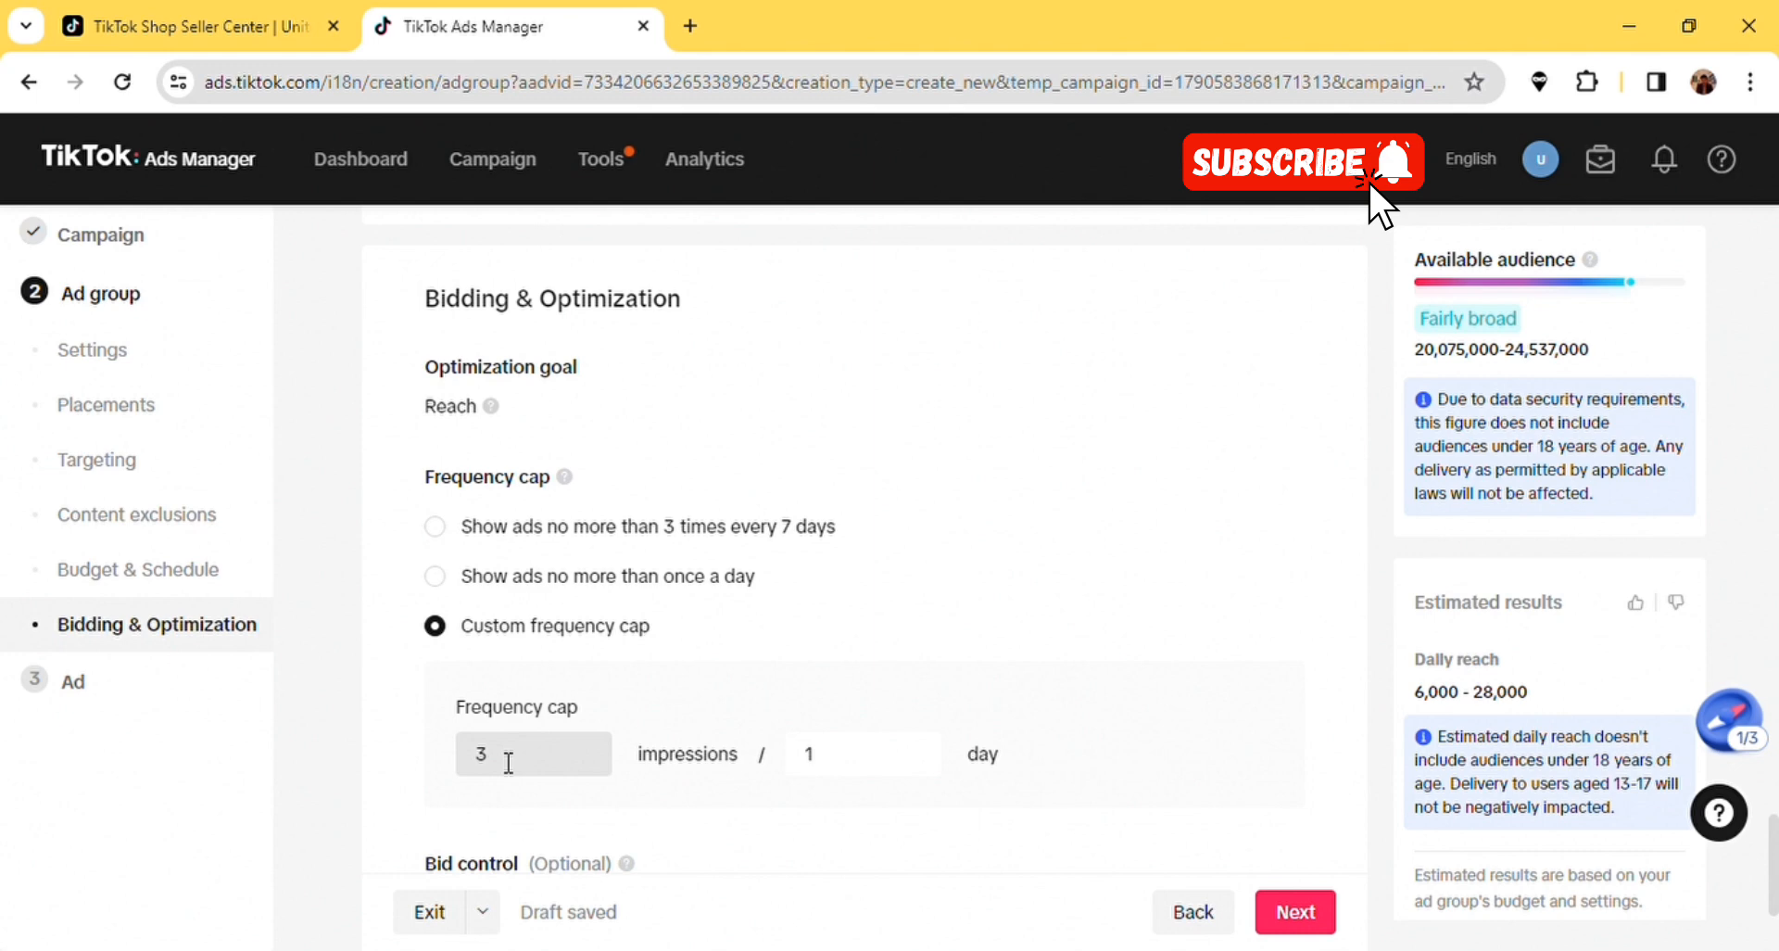
pyautogui.click(529, 538)
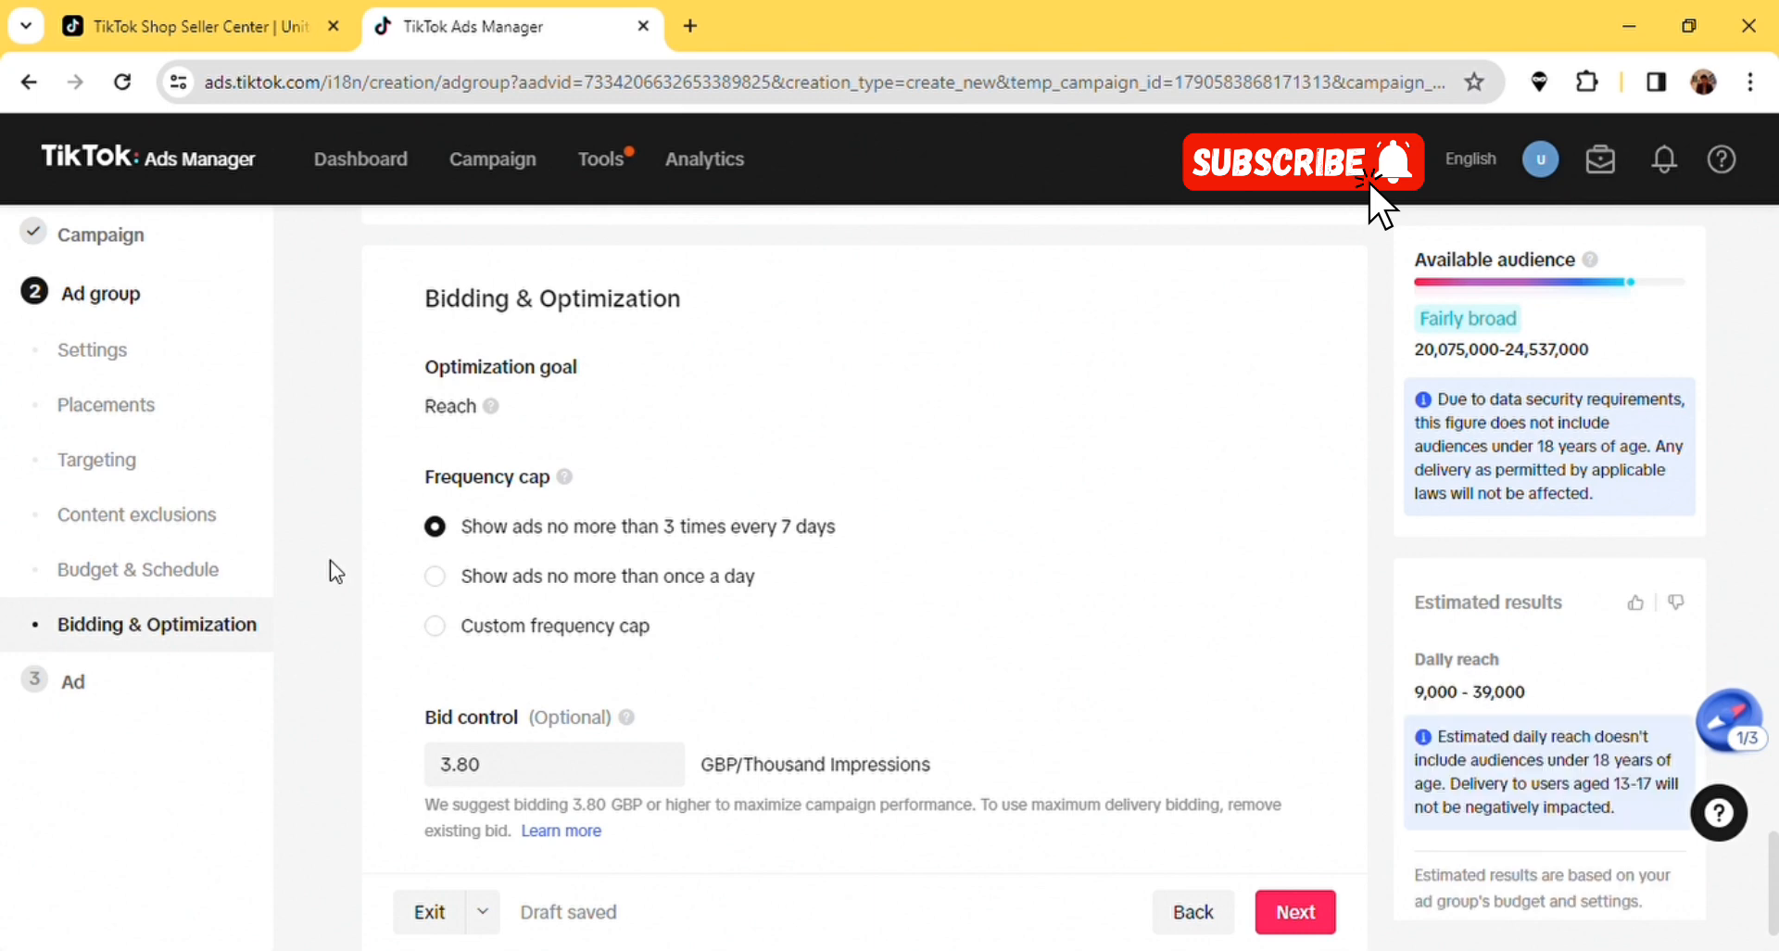
# - Set the bid control to 3.00 GBP per thousand impressions and check the suggested bid
pyautogui.scroll(-1, 335, 569)
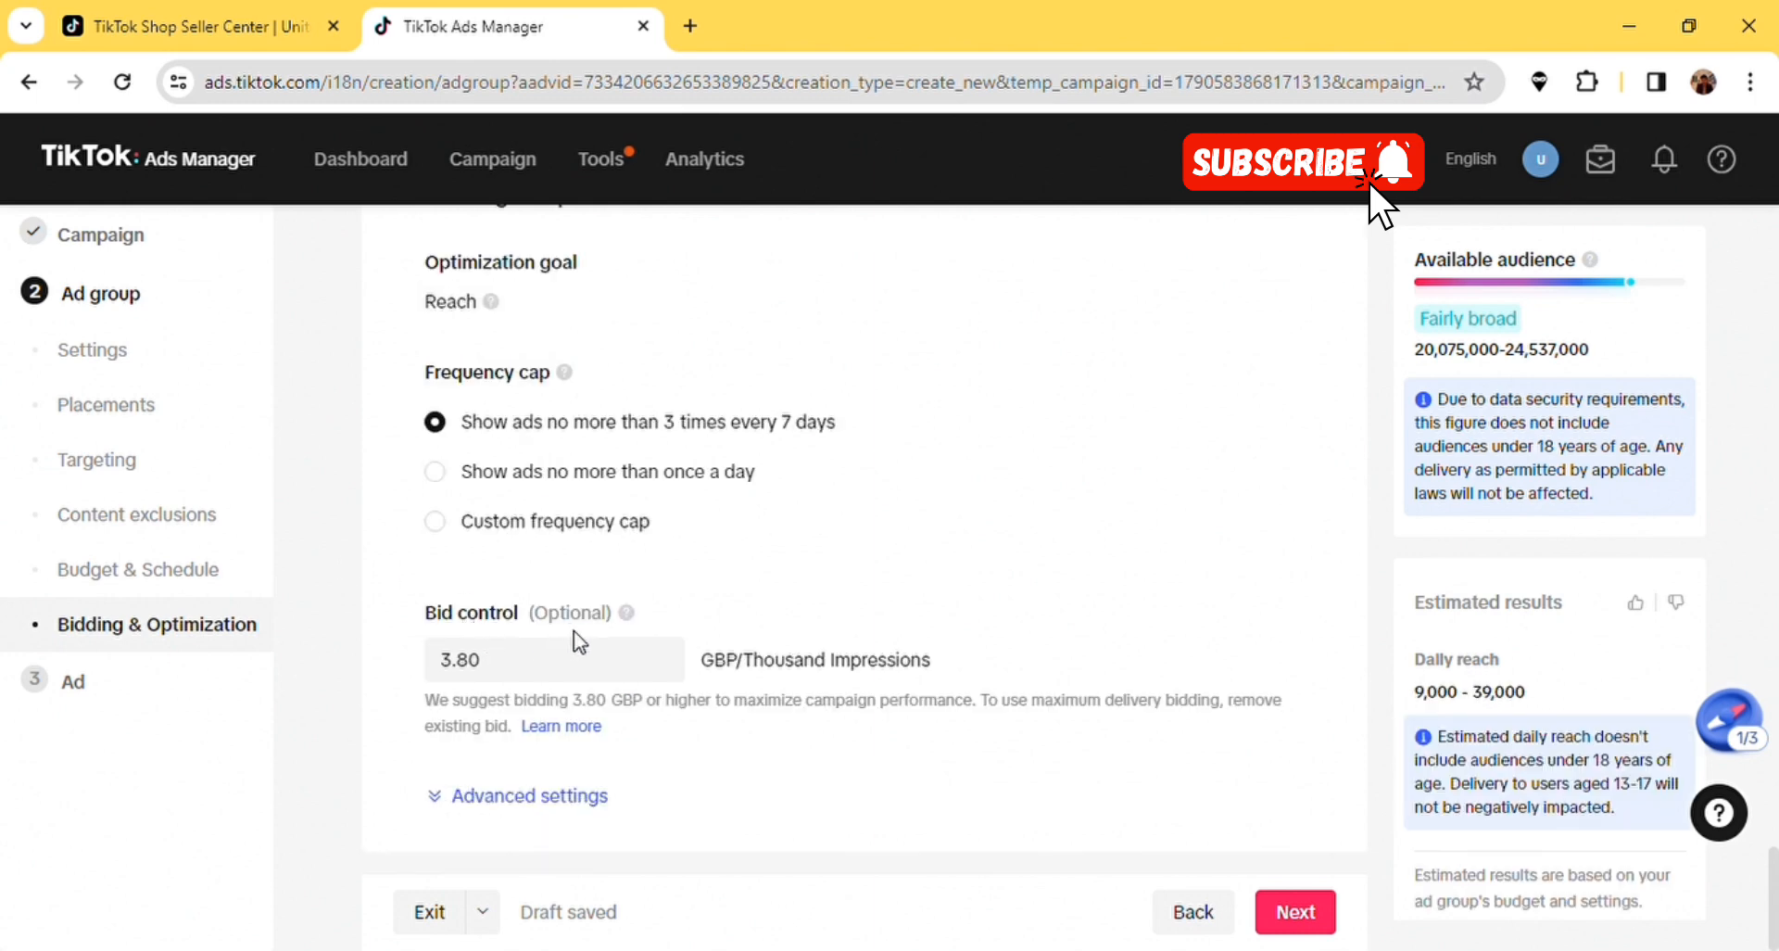
pyautogui.click(496, 661)
pyautogui.press('BackSpace')
pyautogui.press('BackSpace')
pyautogui.press('BackSpace')
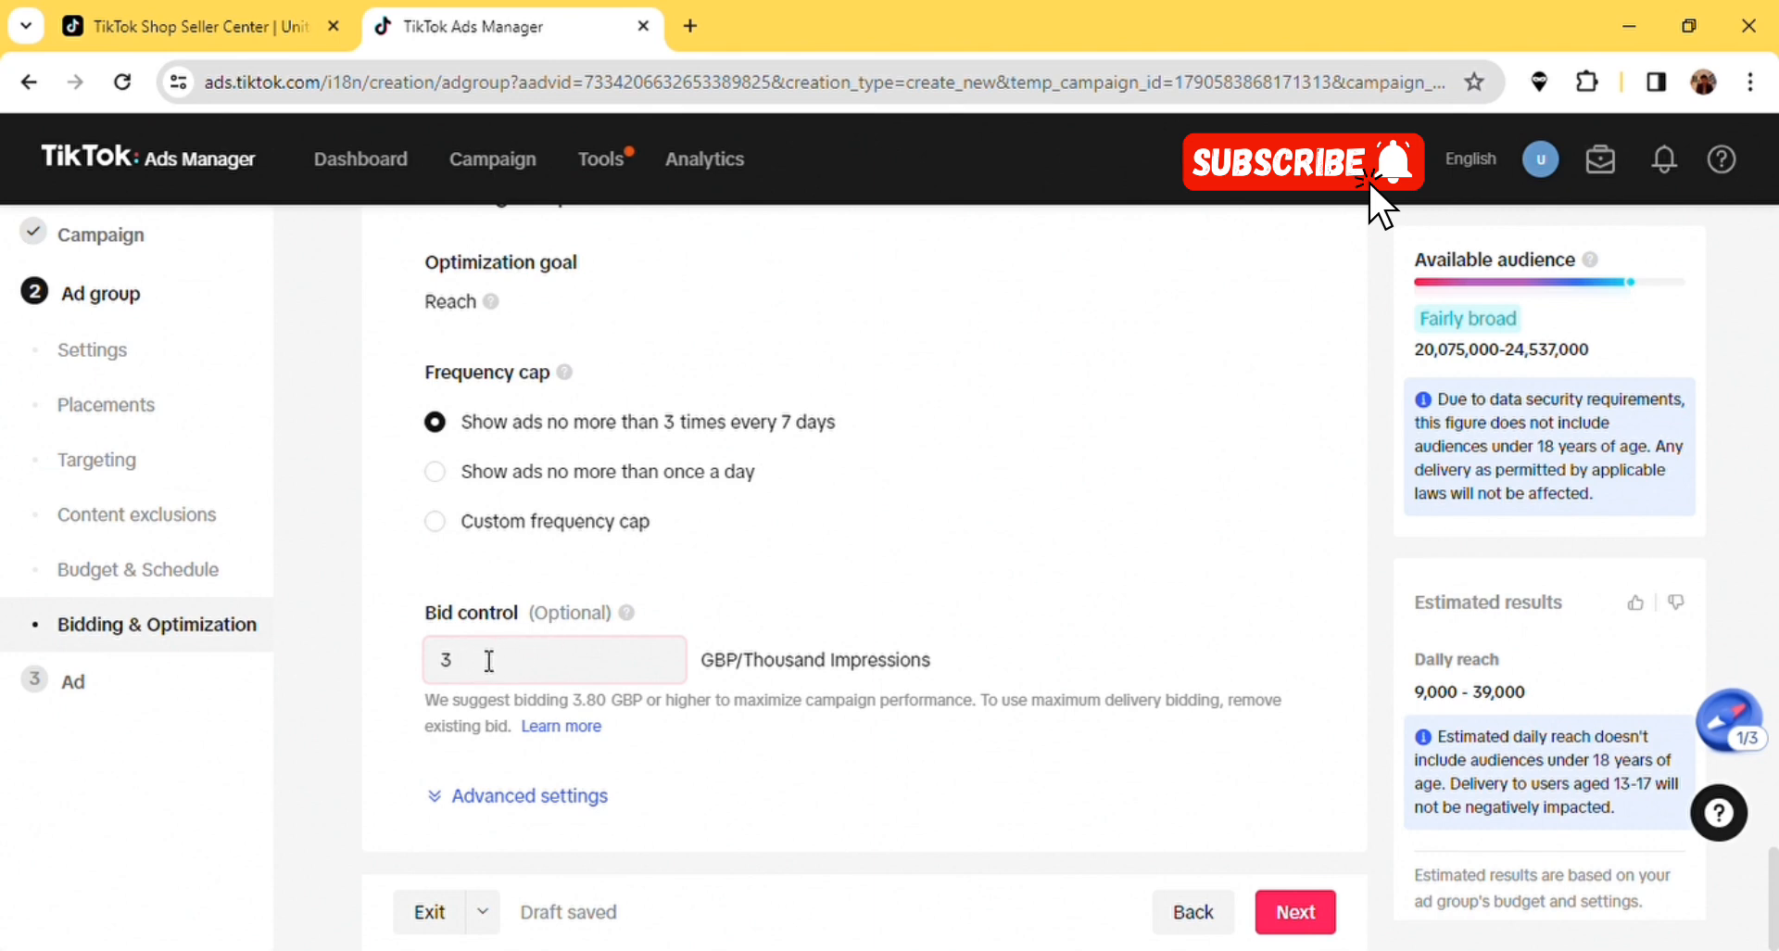
pyautogui.moveTo(609, 701); pyautogui.dragTo(569, 702)
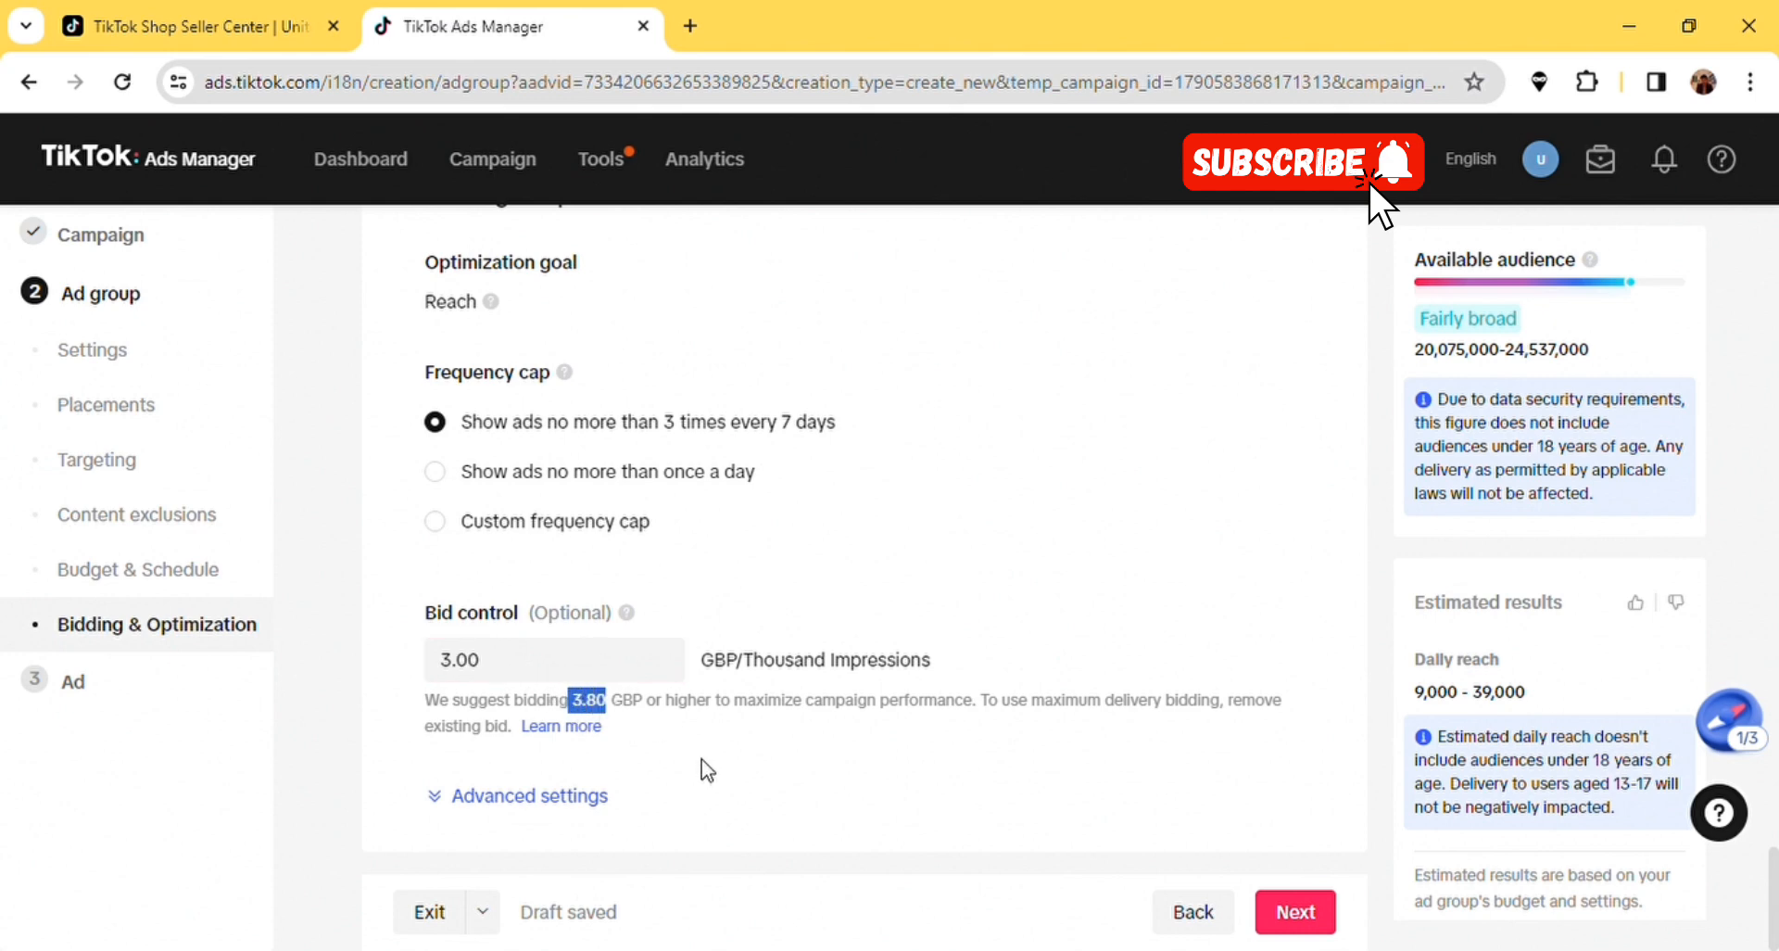
pyautogui.click(1066, 509)
# - Clear the optional bid control value and continue to the ad creation stage
pyautogui.click(485, 674)
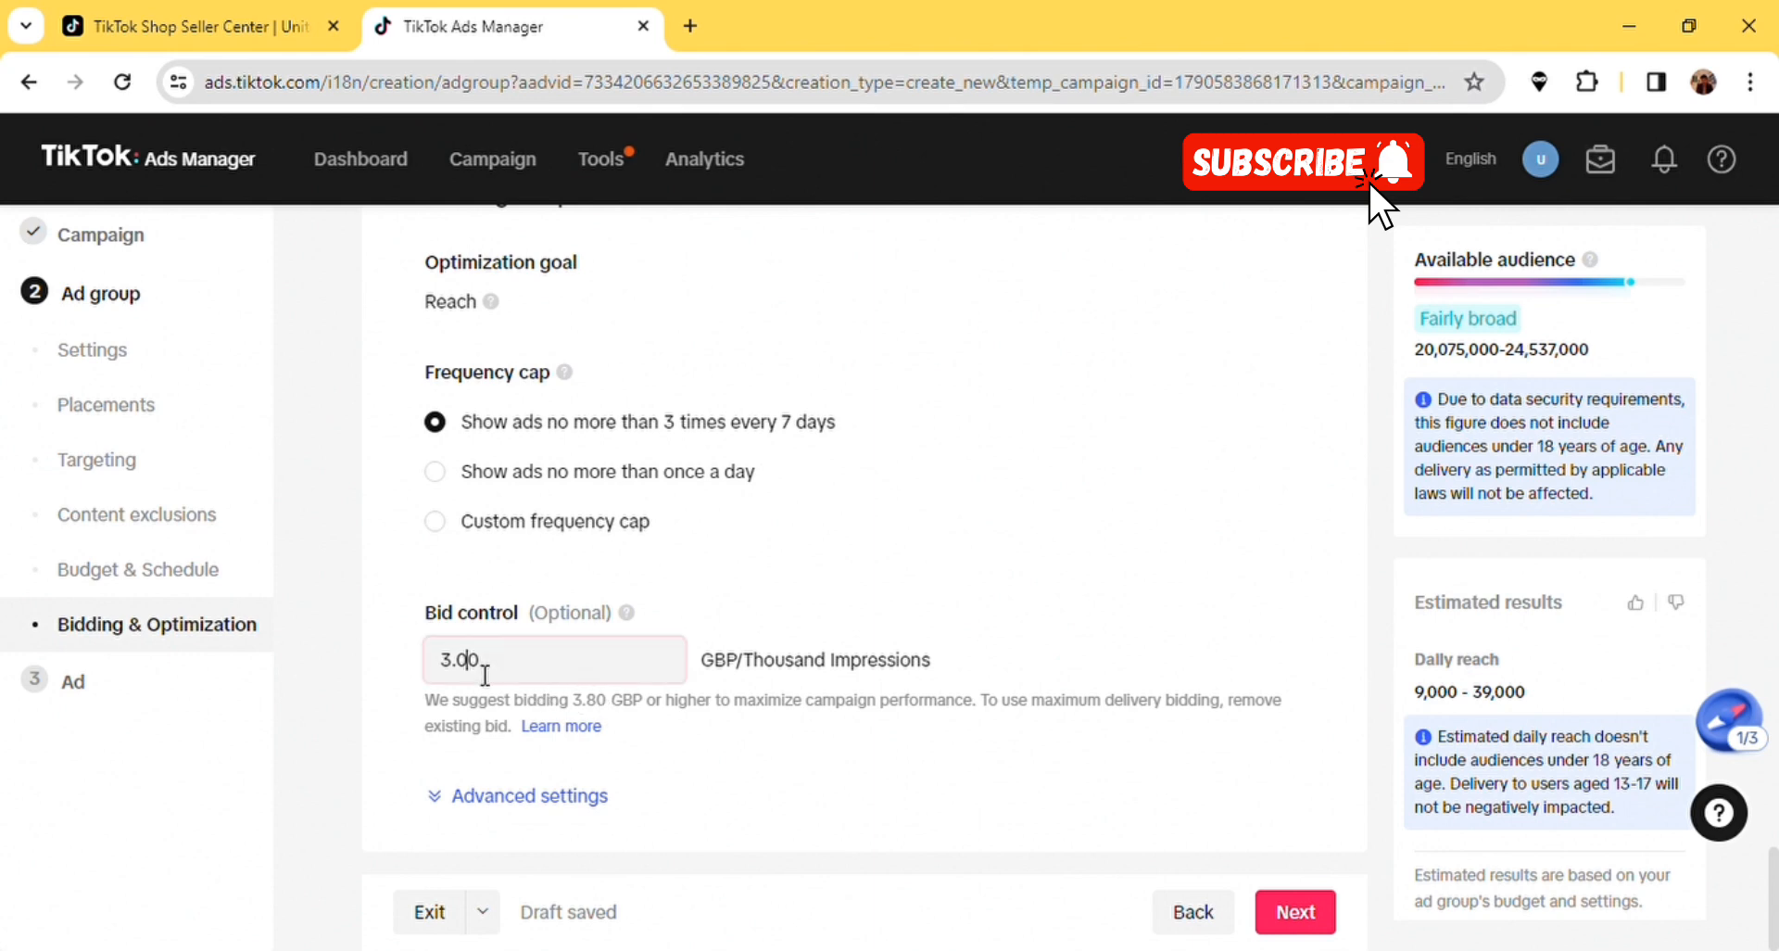
pyautogui.click(498, 667)
pyautogui.press('BackSpace')
pyautogui.press('BackSpace')
pyautogui.press('BackSpace')
pyautogui.press('BackSpace')
pyautogui.click(383, 648)
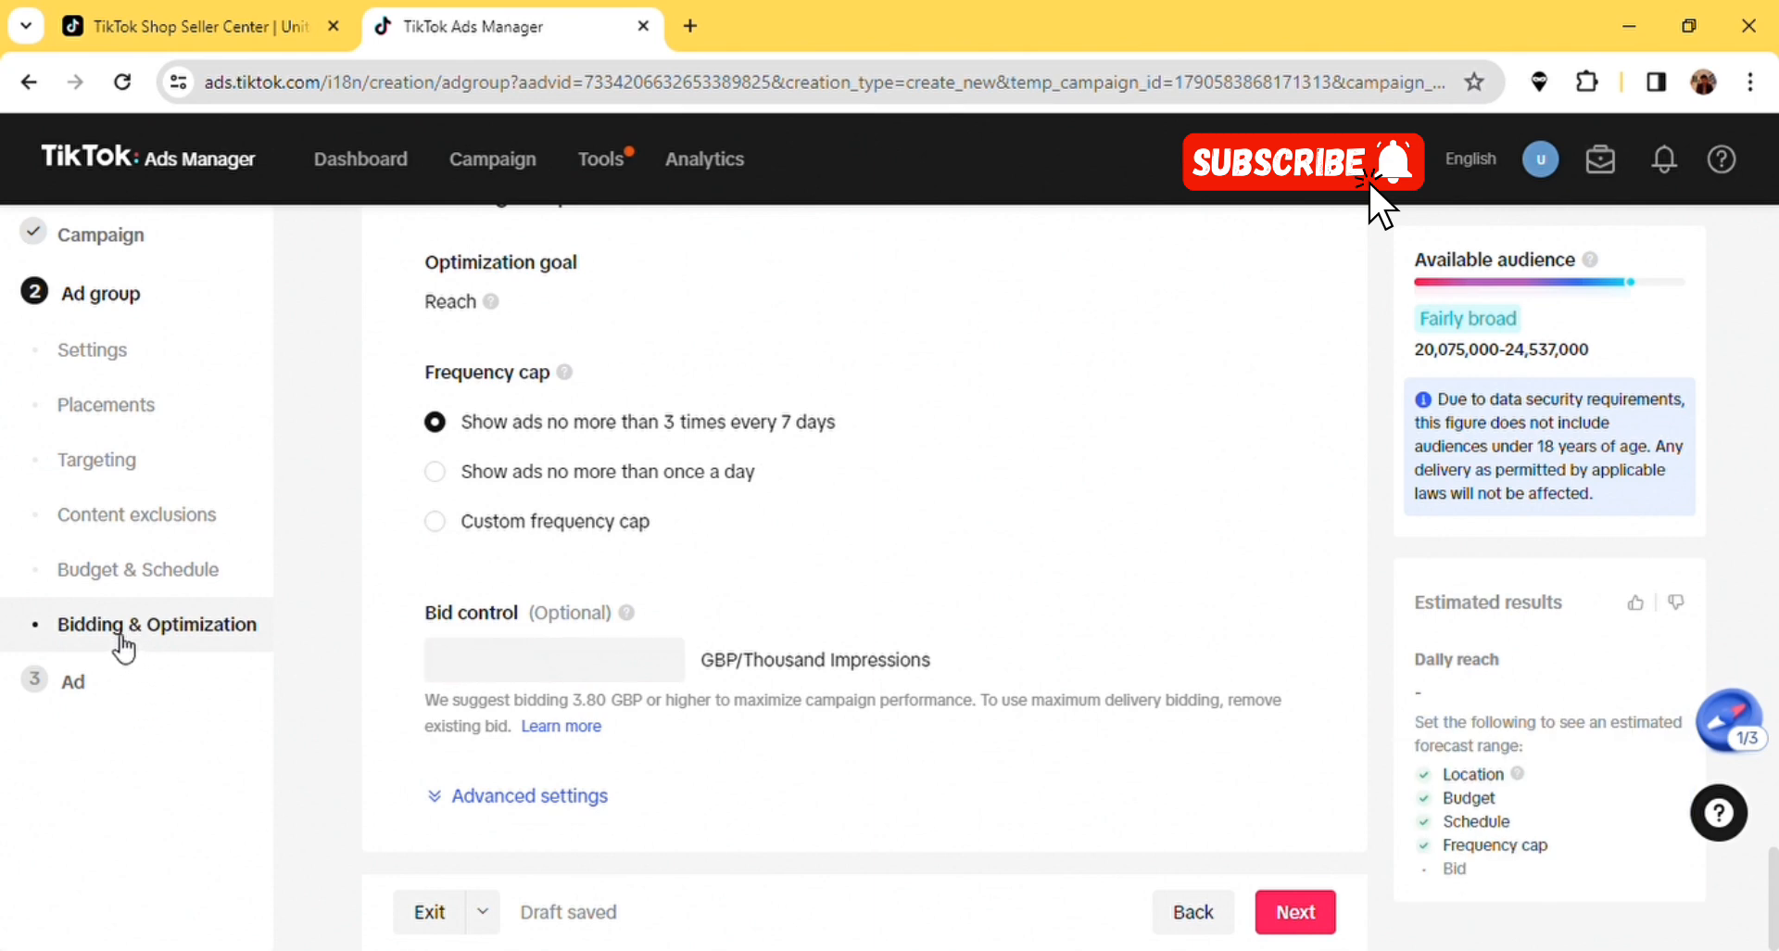
pyautogui.click(1296, 913)
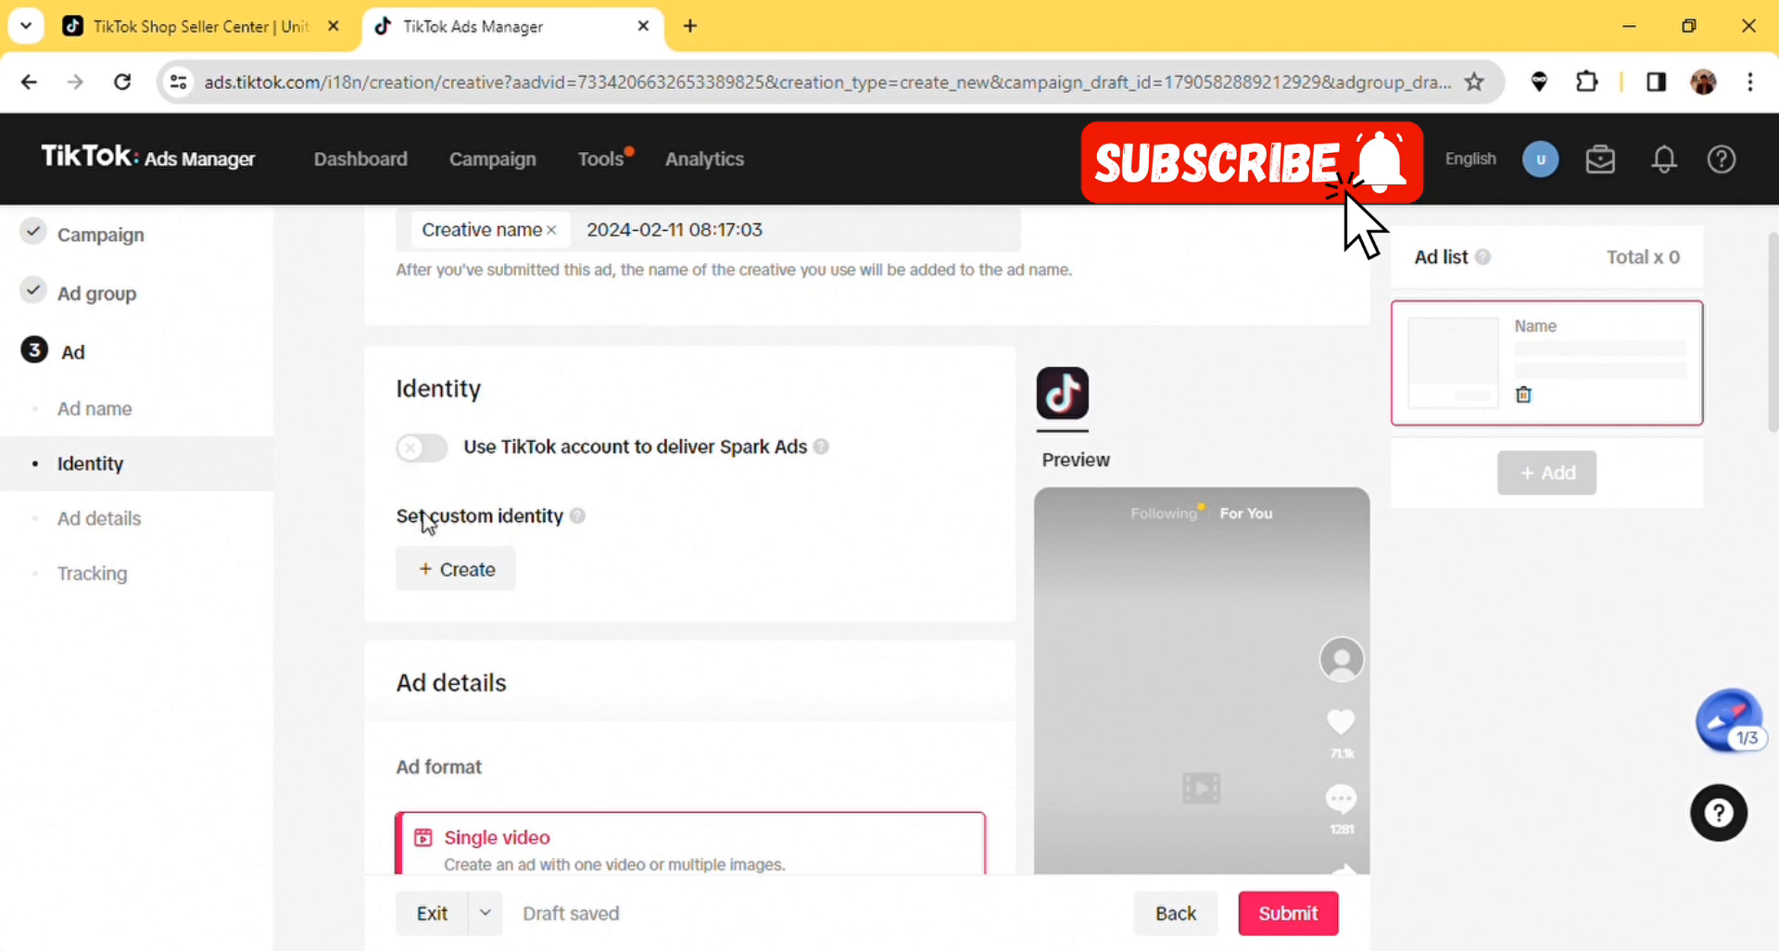
# - Exit the draft ad to the campaign list and start a new campaign using Advanced create
pyautogui.click(476, 165)
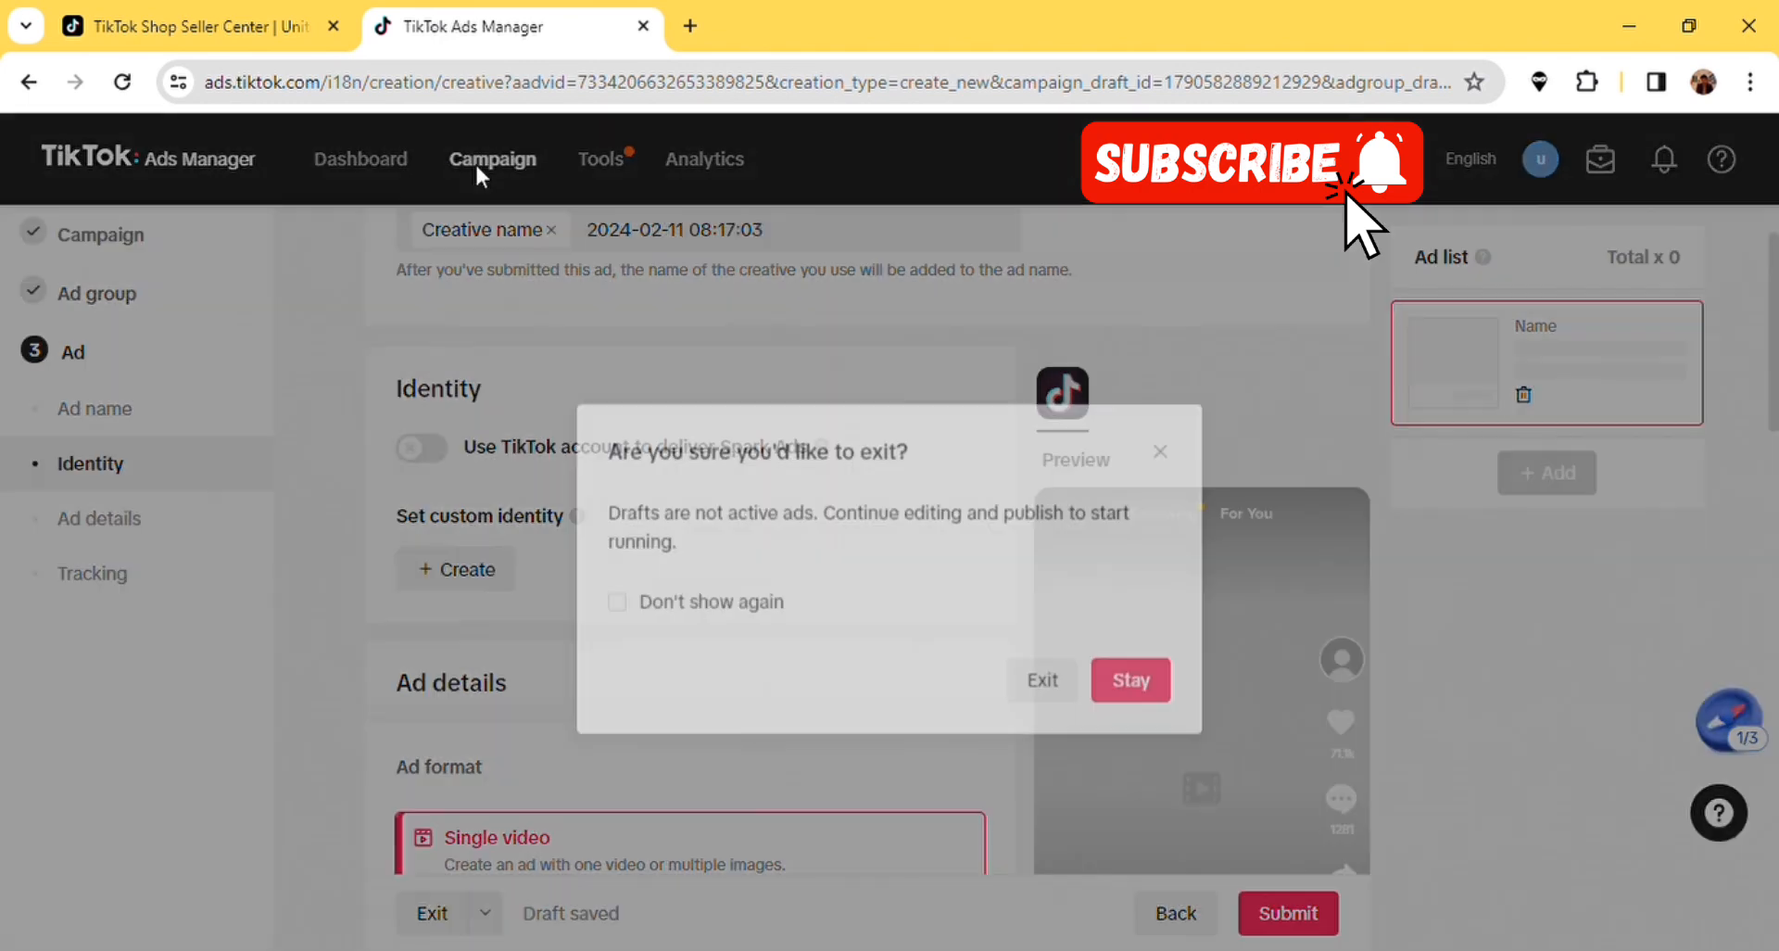
pyautogui.click(1042, 674)
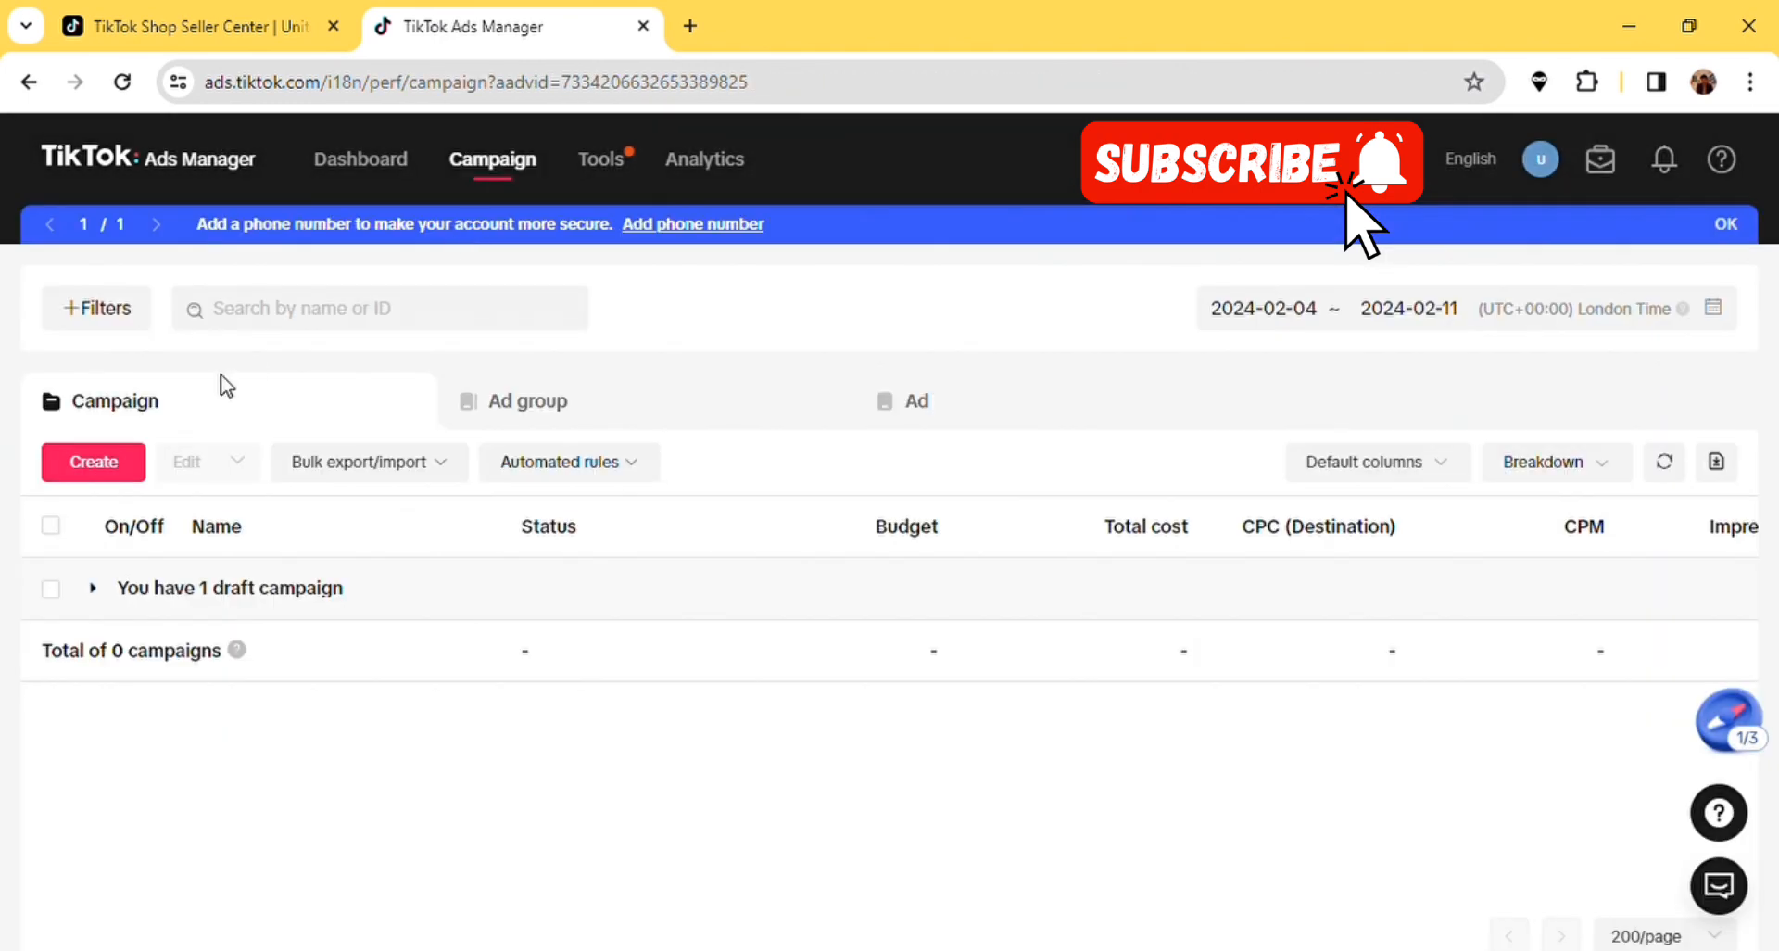
pyautogui.click(104, 464)
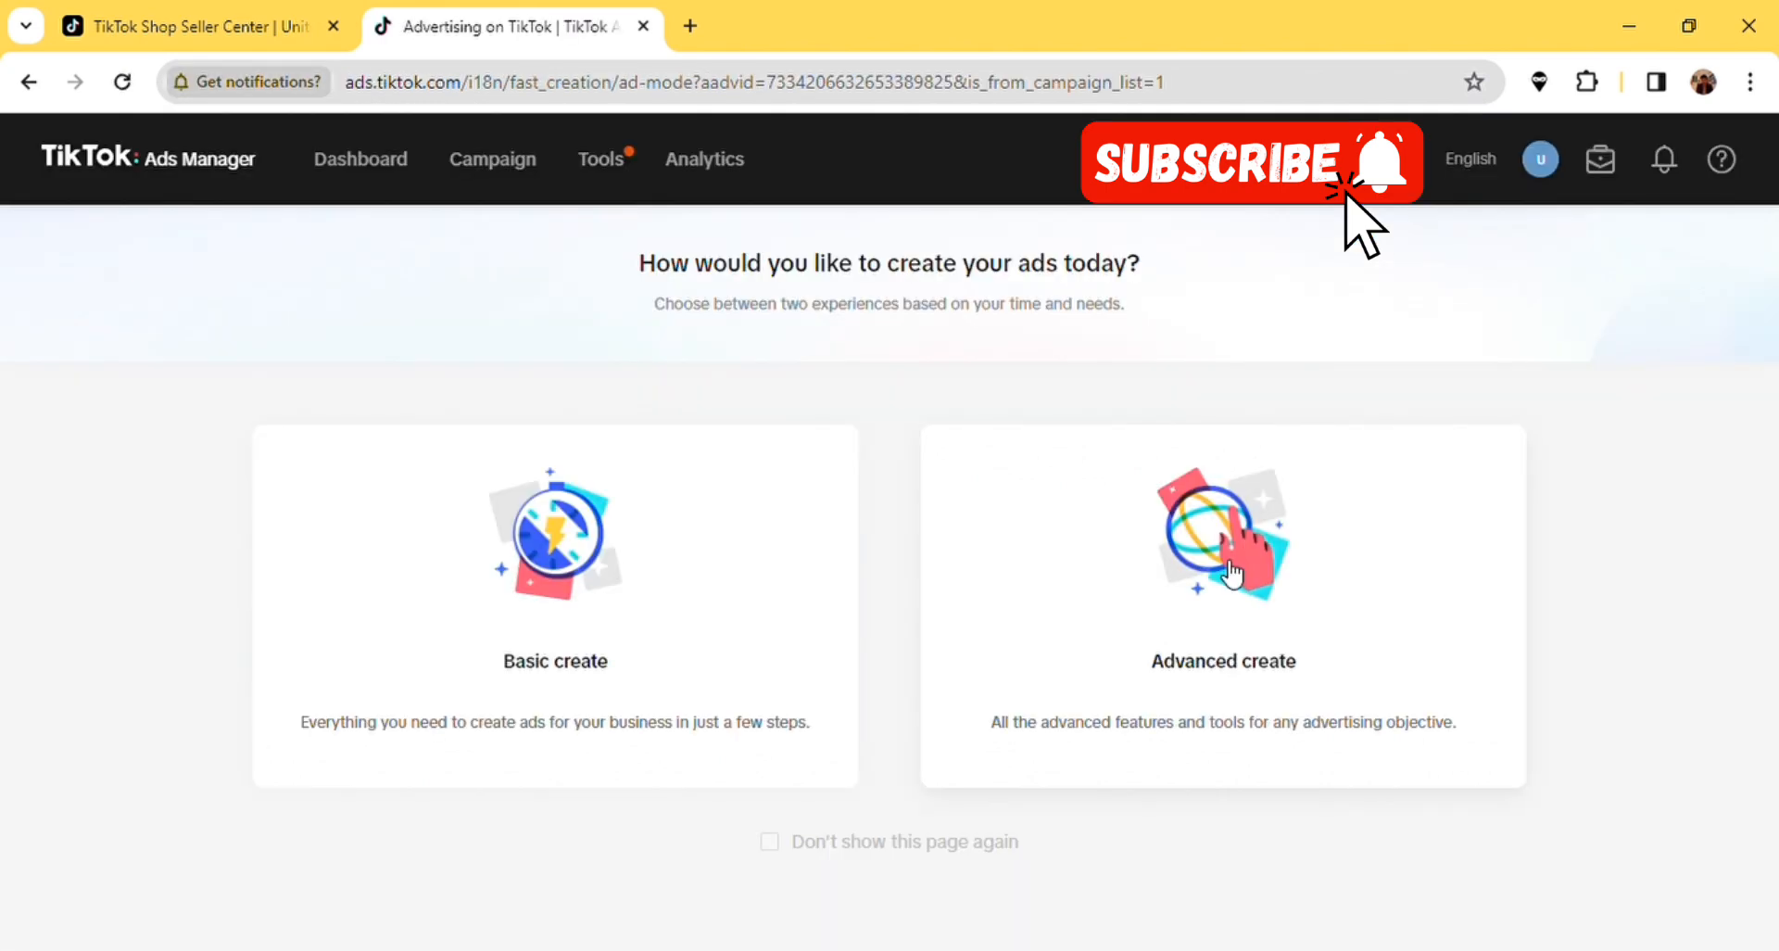
pyautogui.click(1232, 572)
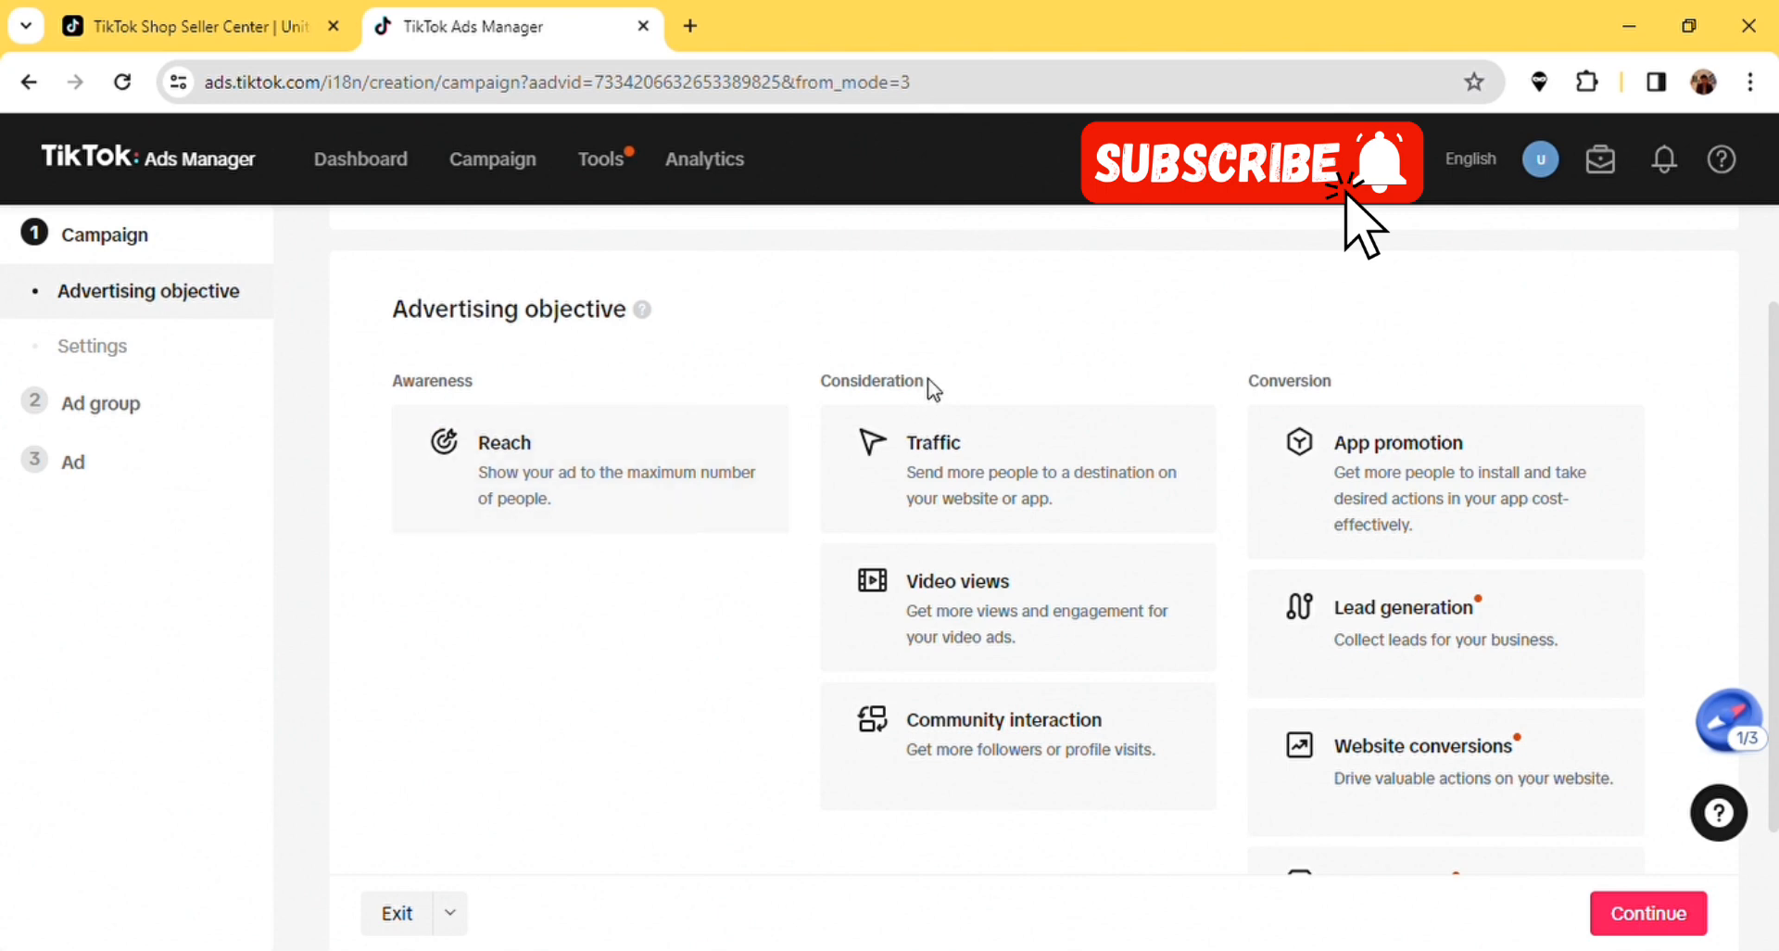
# - Review the Consideration and Conversion advertising objectives, dismissing the notices for Website conversions, Lead generation and Product sales
pyautogui.moveTo(931, 387); pyautogui.dragTo(798, 370)
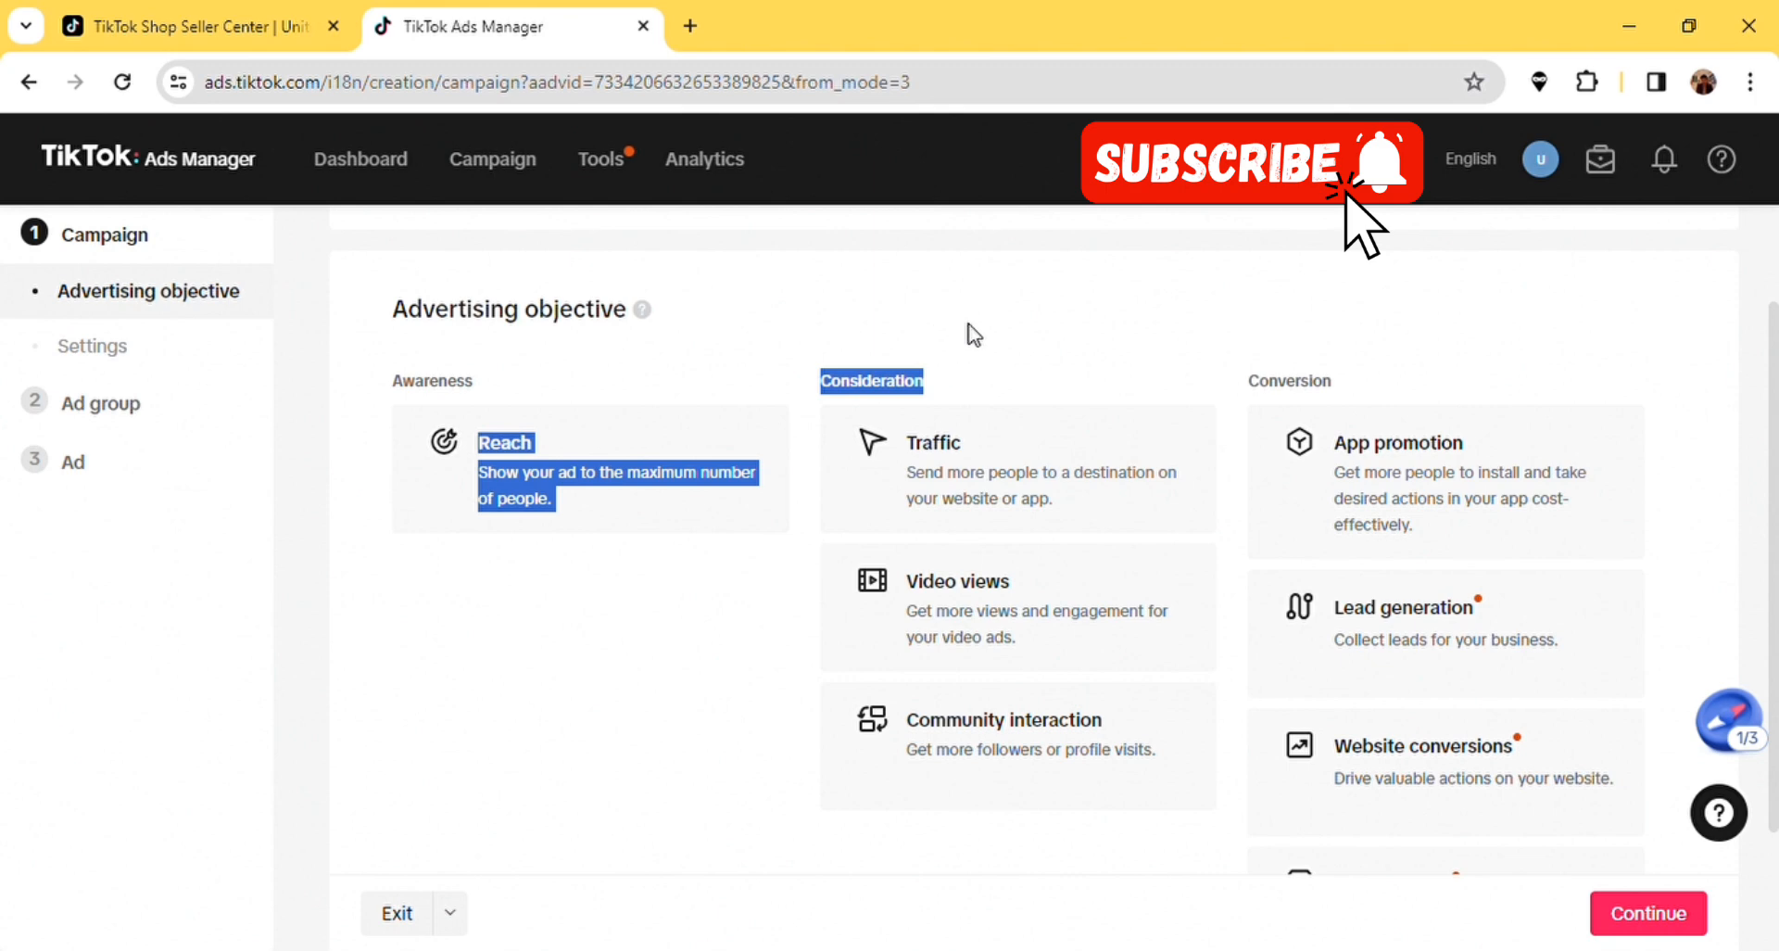
pyautogui.click(964, 335)
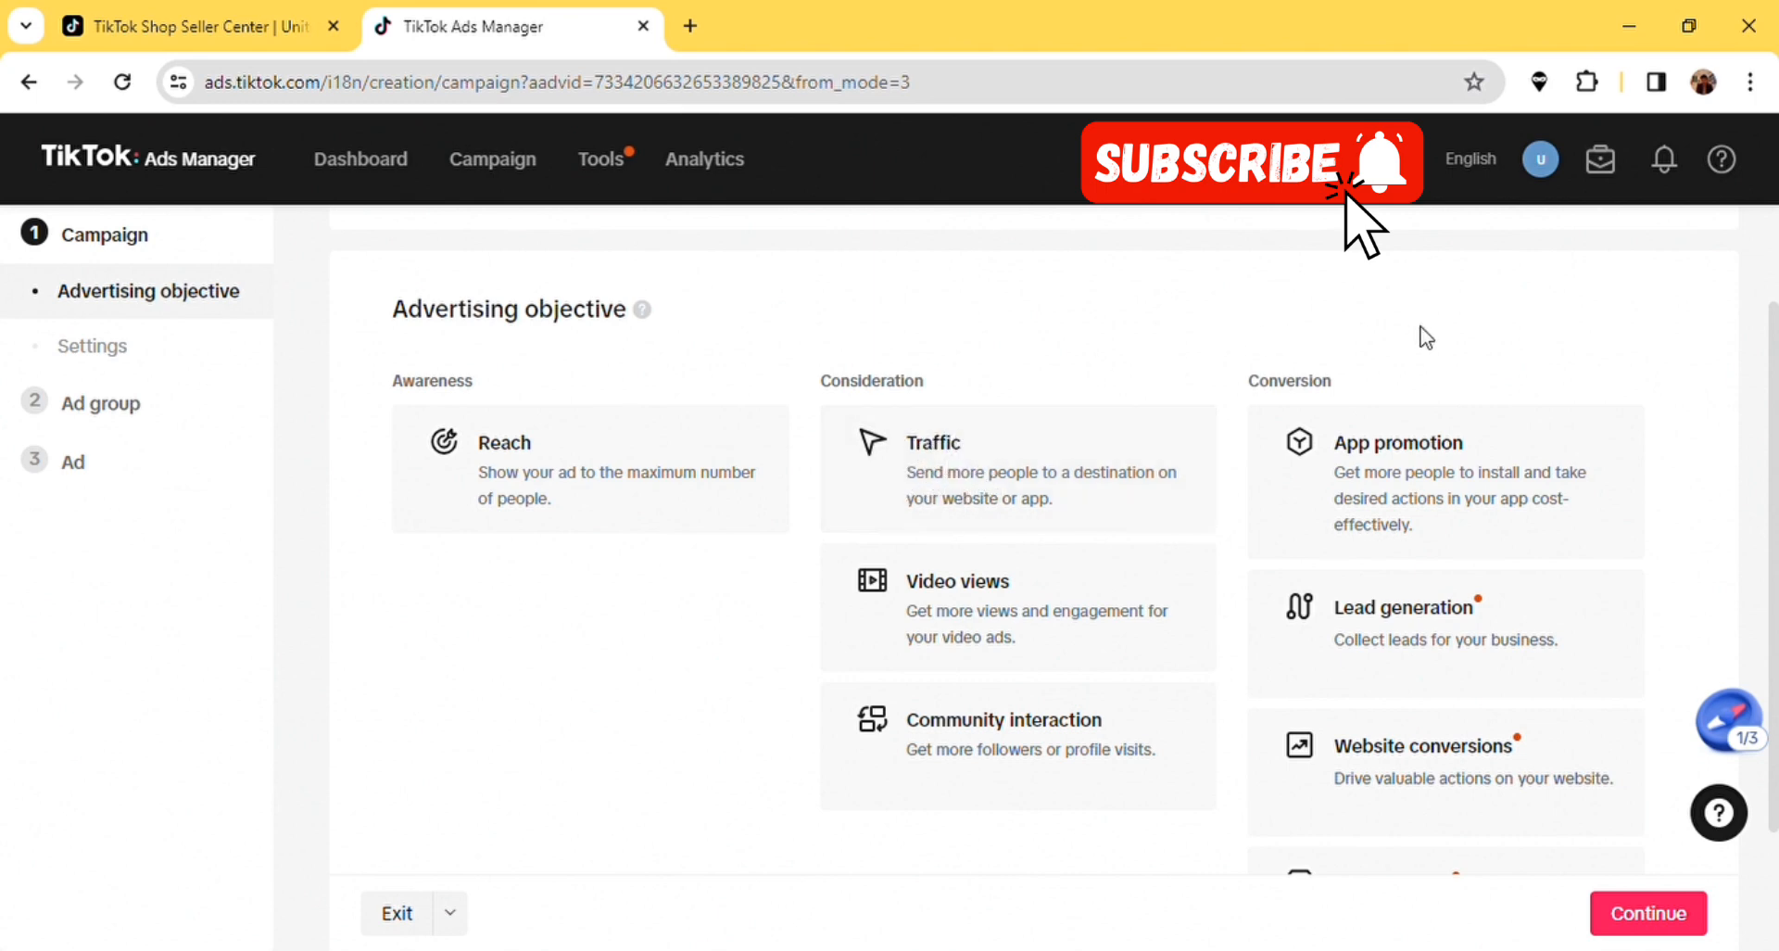
pyautogui.scroll(-1, 1426, 337)
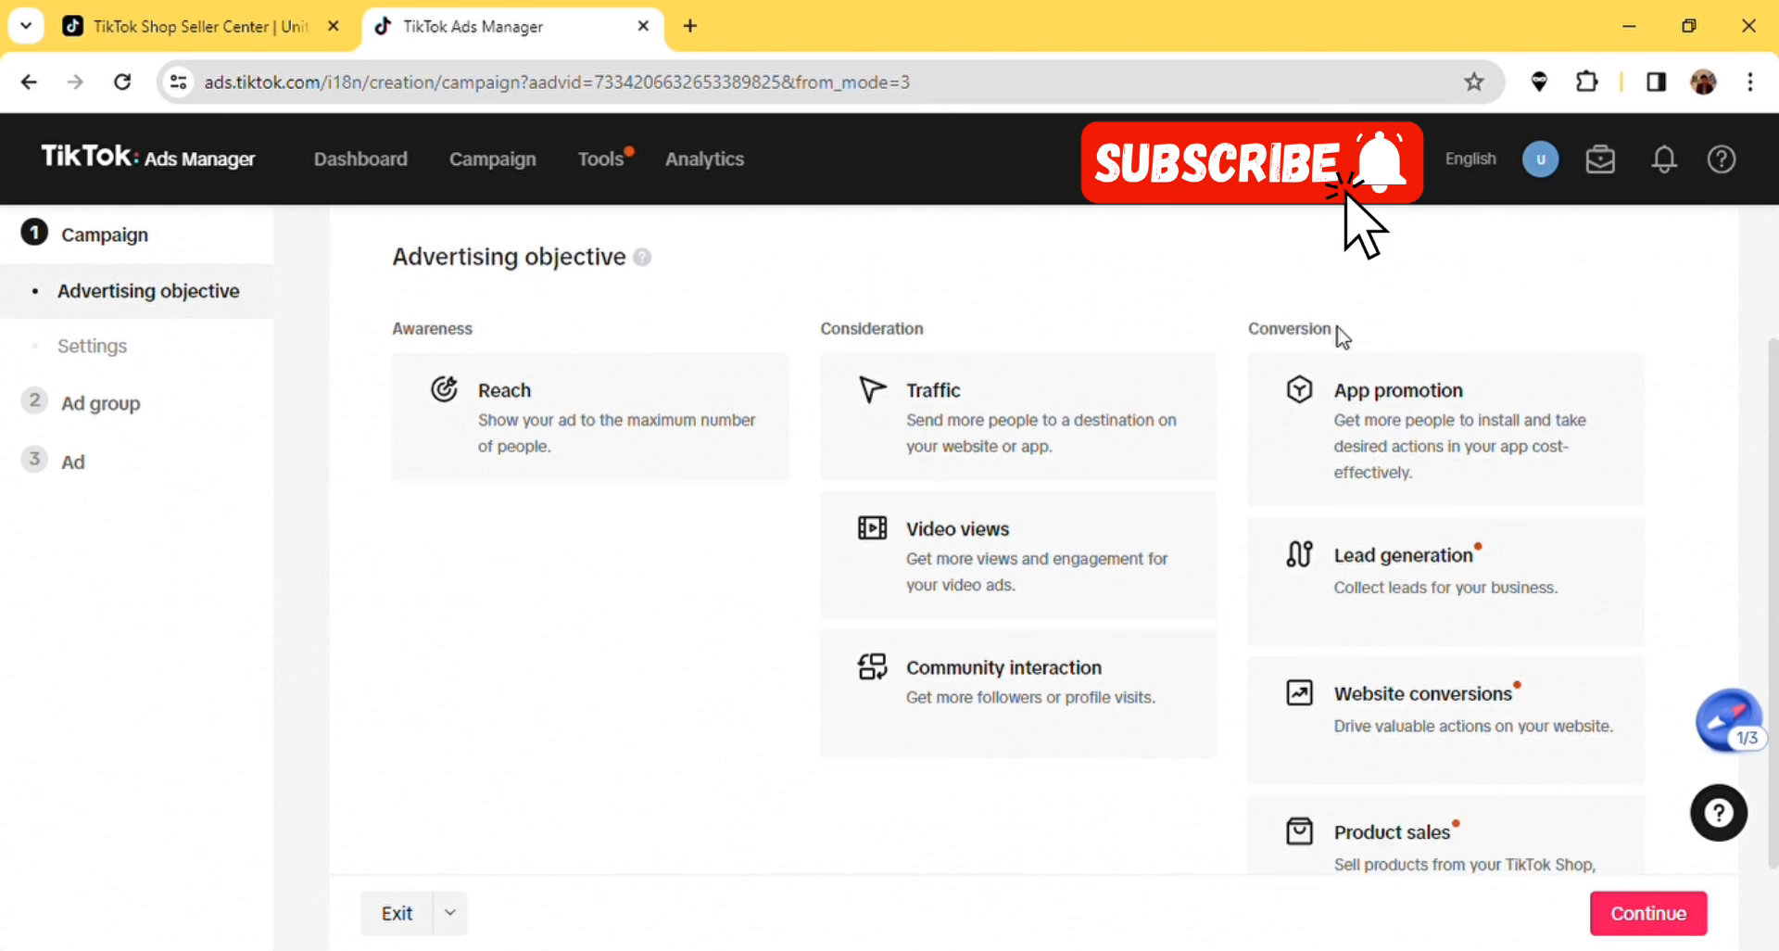
pyautogui.moveTo(1337, 328); pyautogui.dragTo(1244, 332)
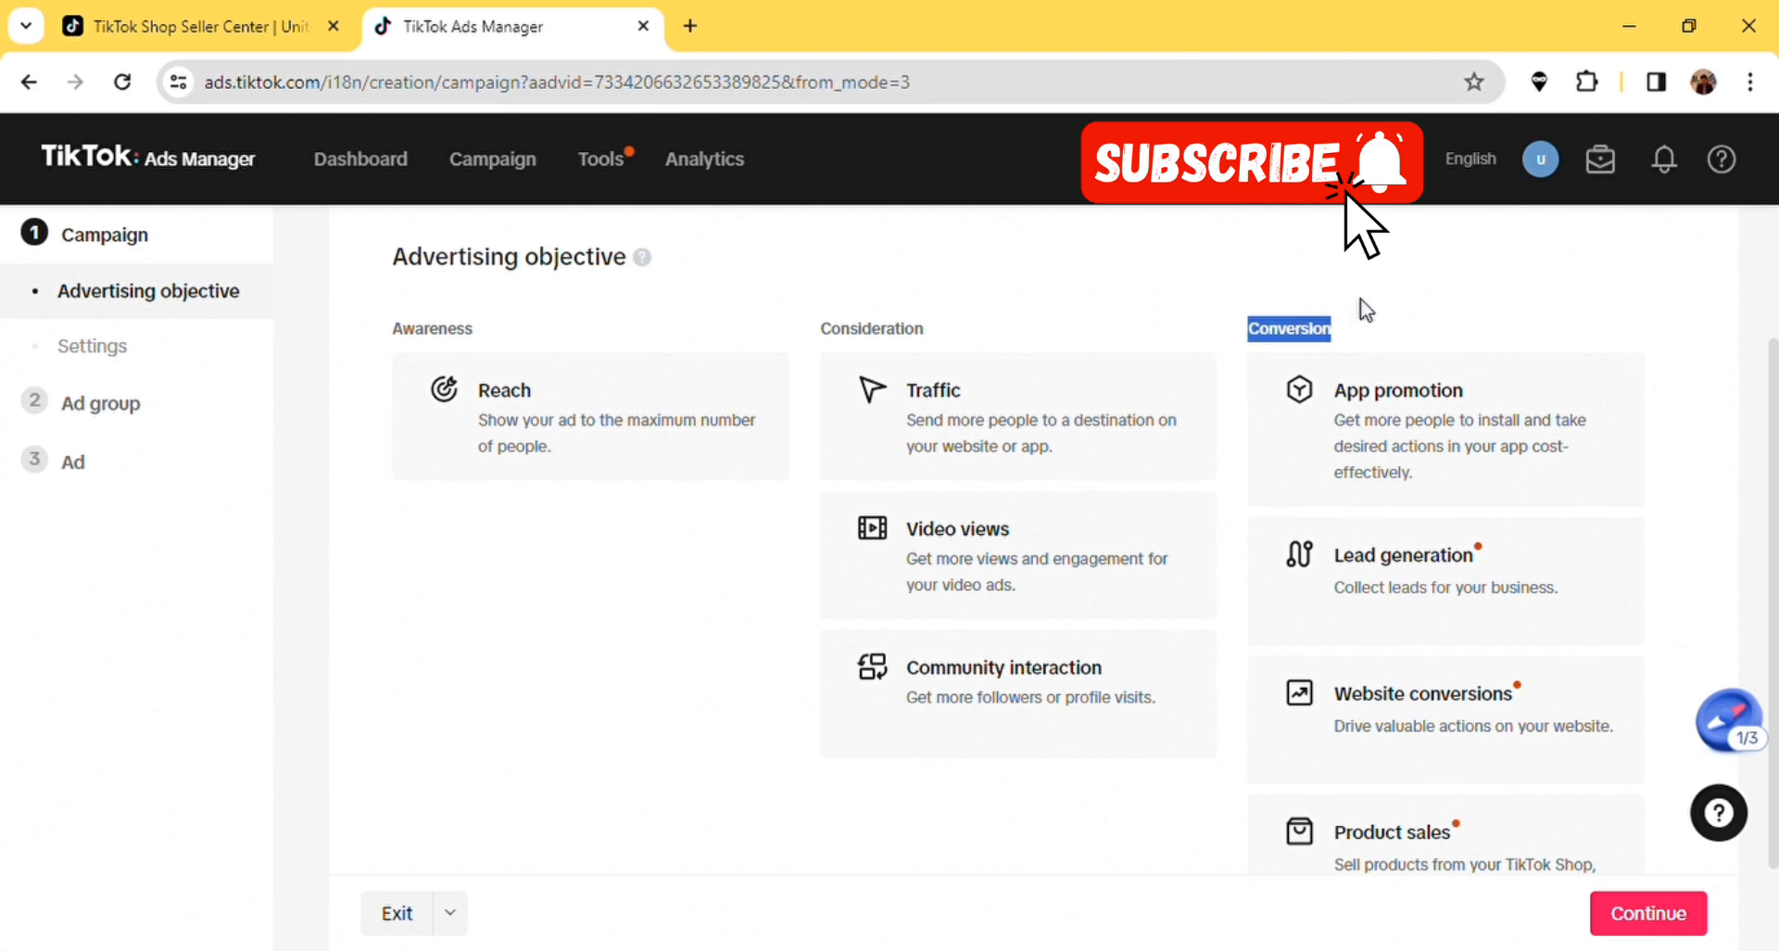
pyautogui.click(1322, 320)
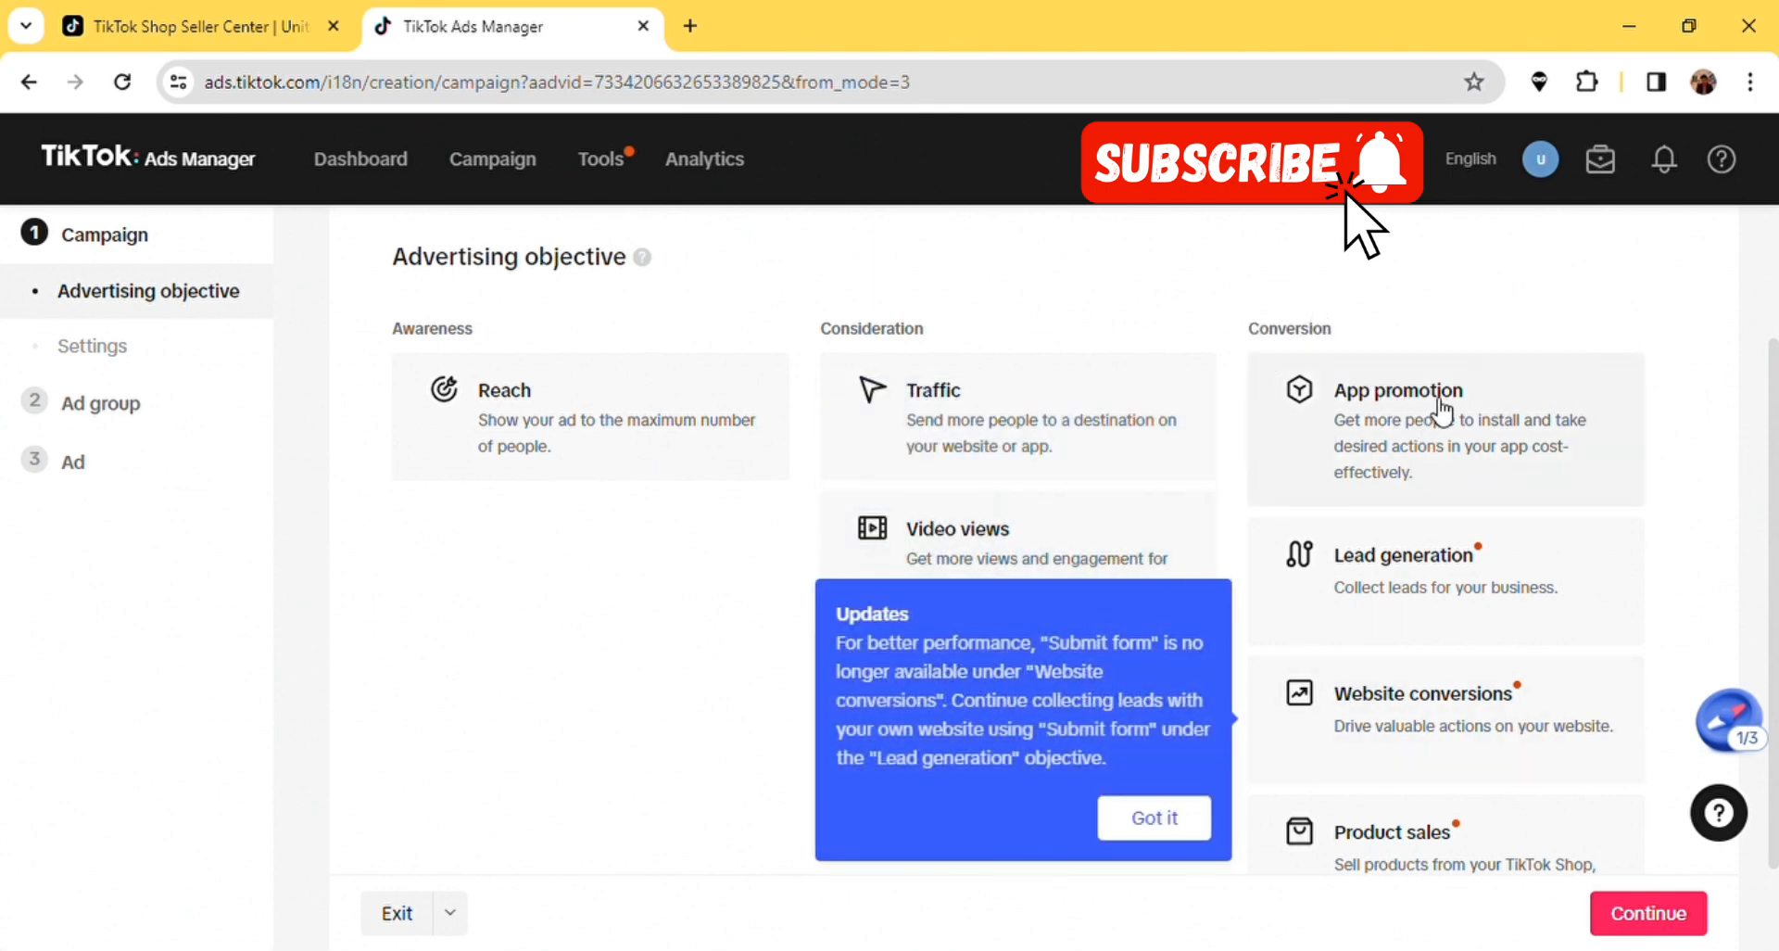
pyautogui.click(1153, 815)
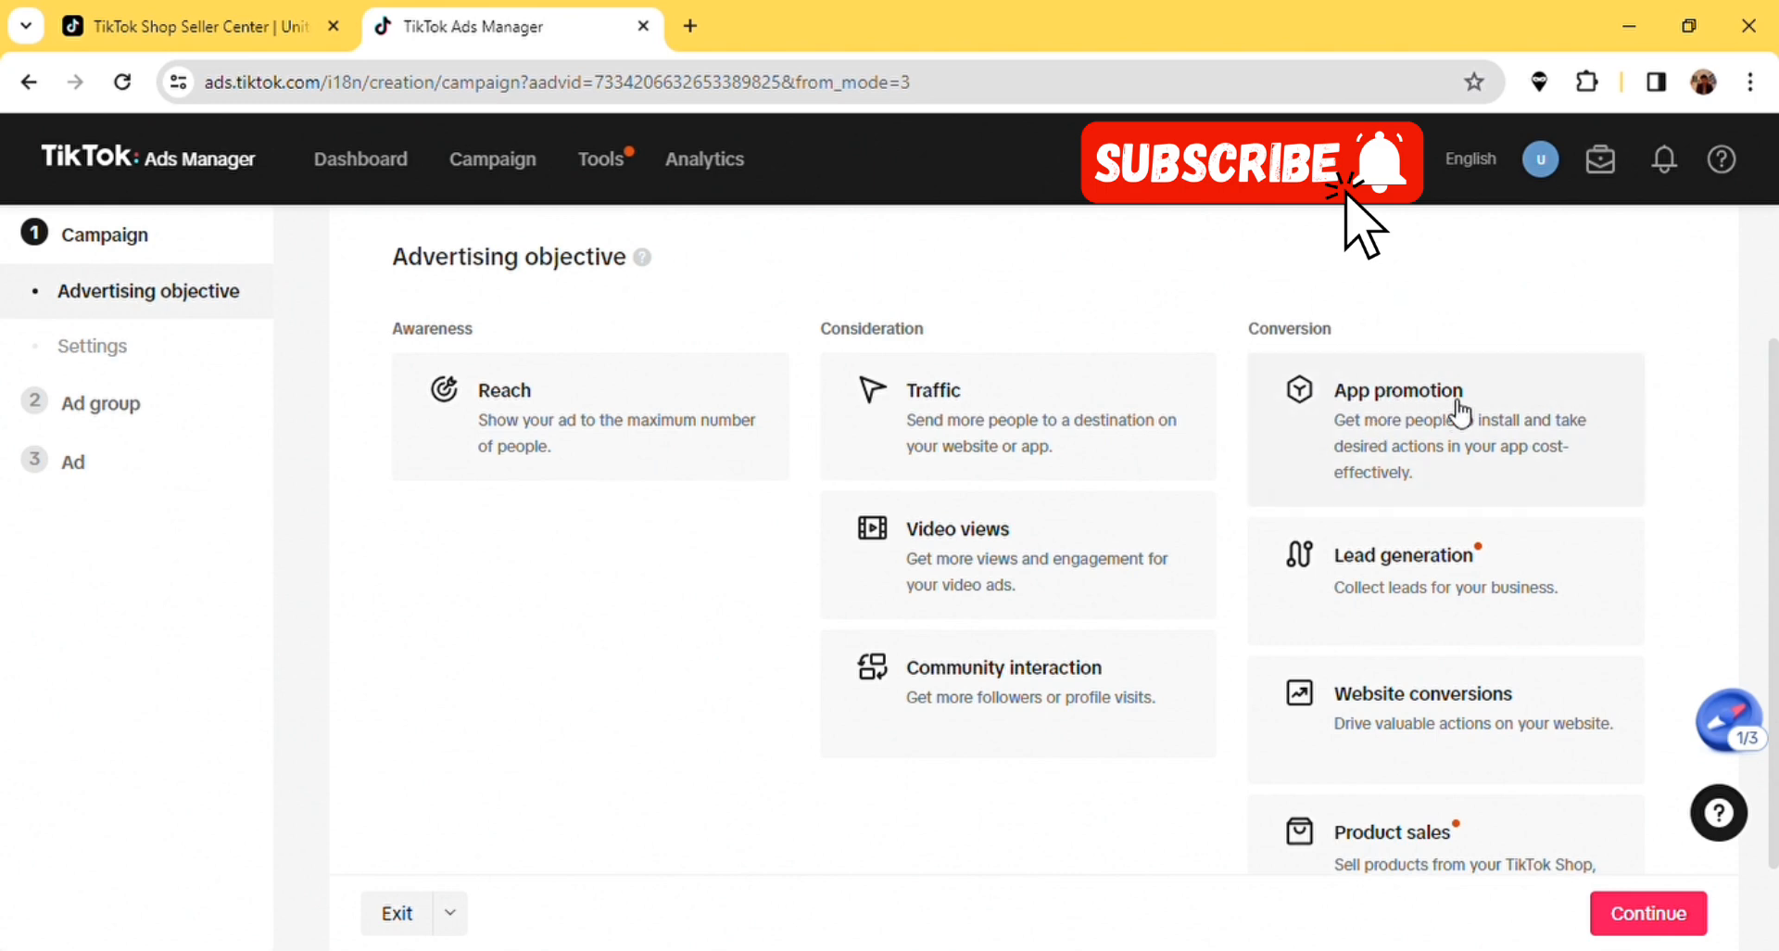
pyautogui.moveTo(1416, 551)
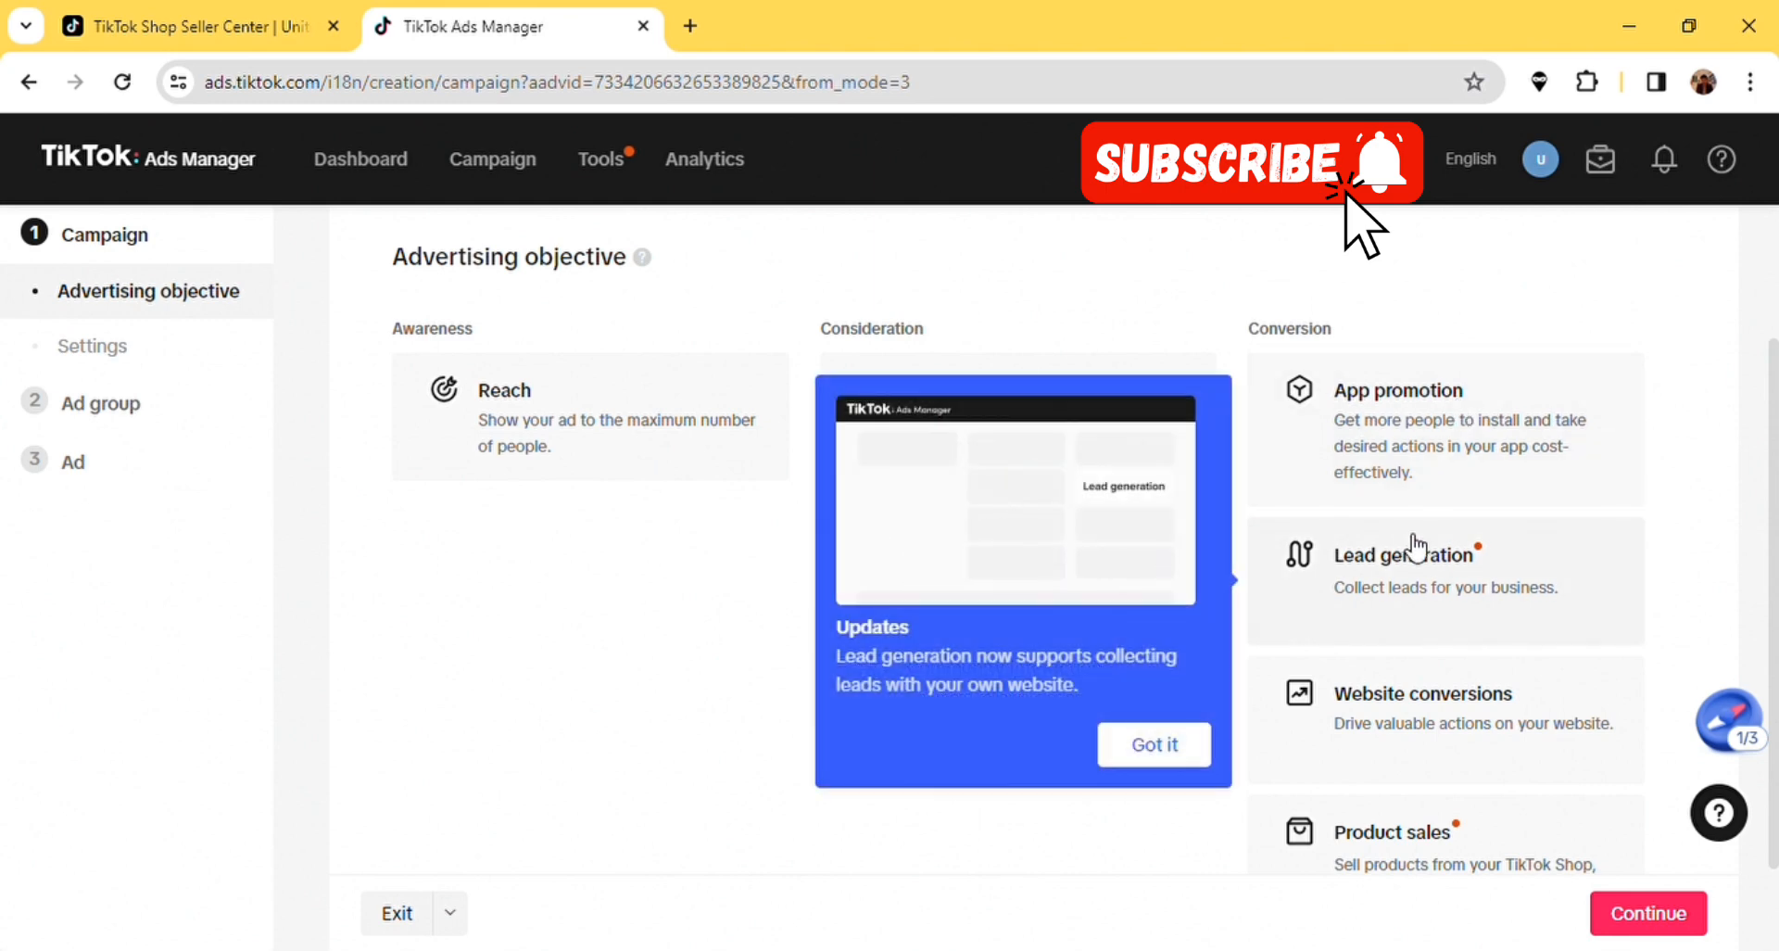
pyautogui.click(1168, 752)
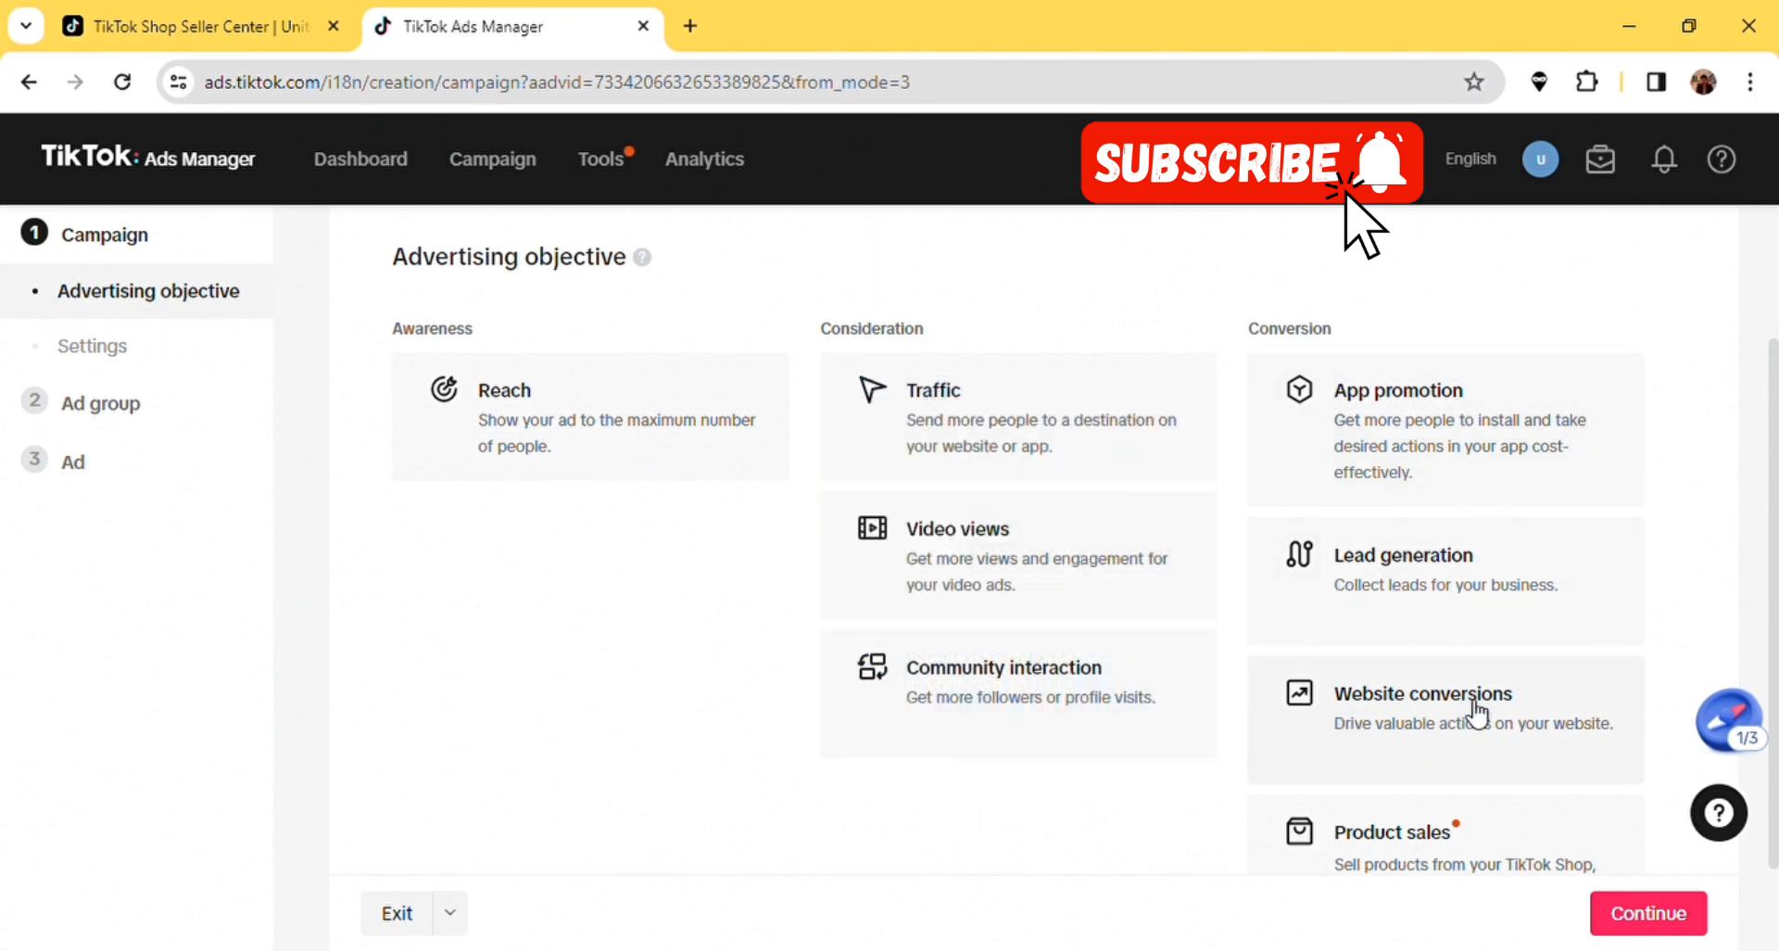
pyautogui.scroll(-1, 1681, 556)
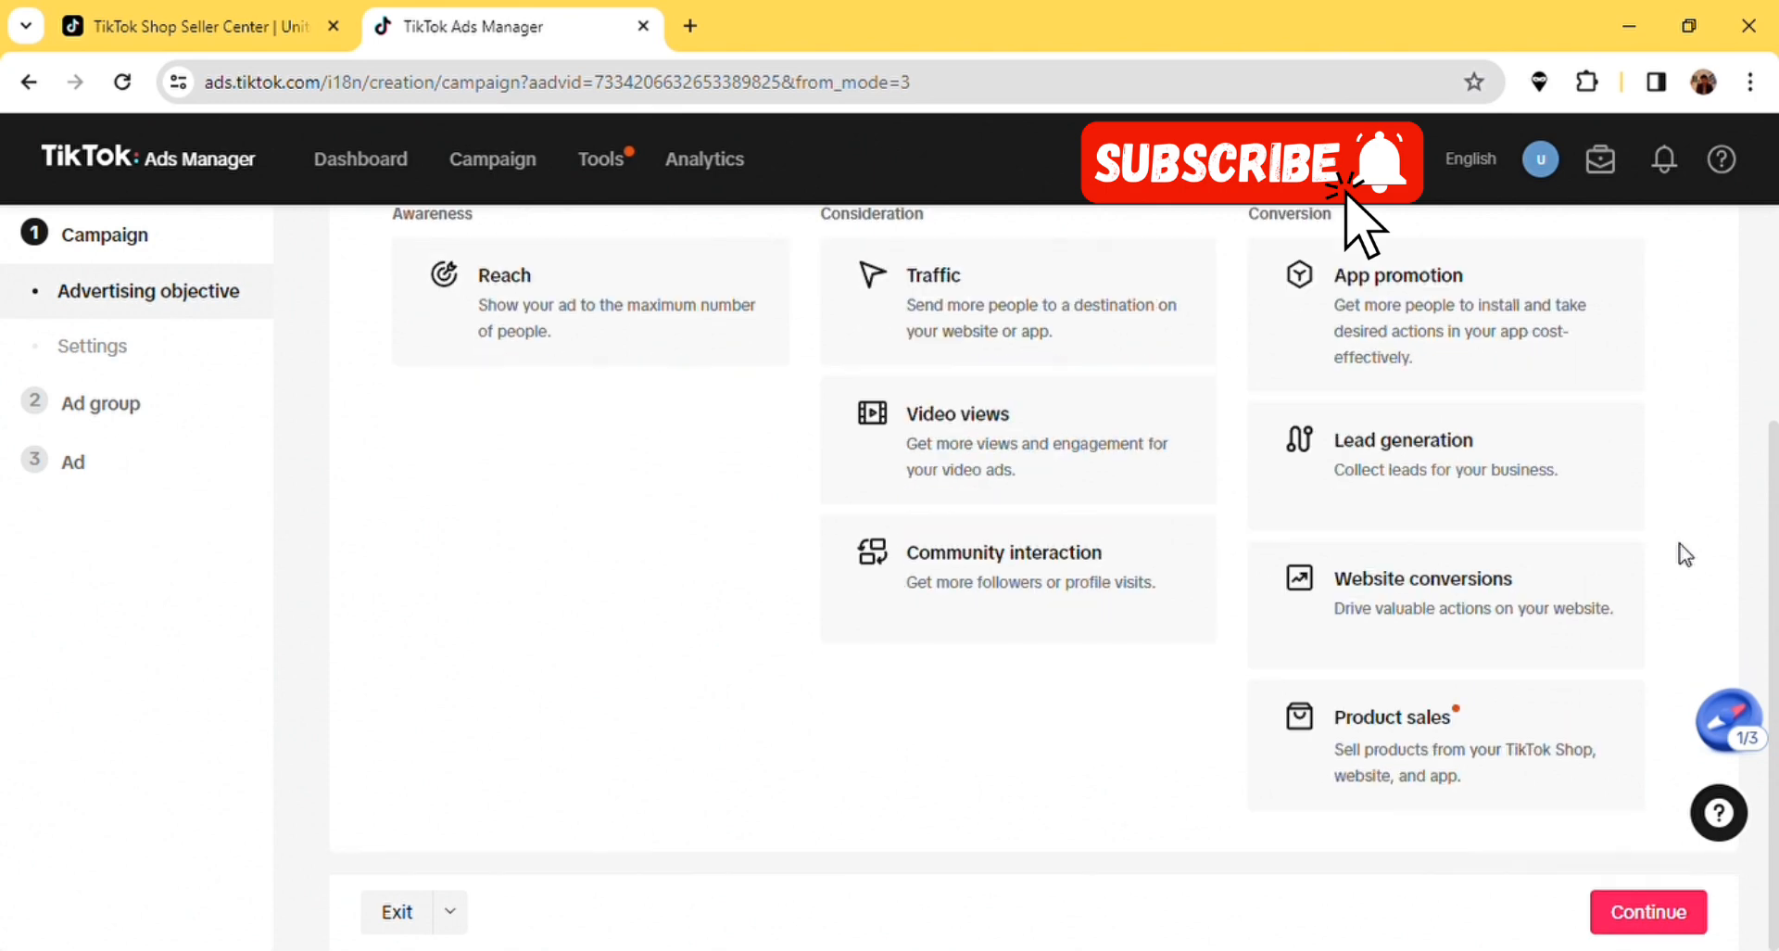
pyautogui.moveTo(1408, 709)
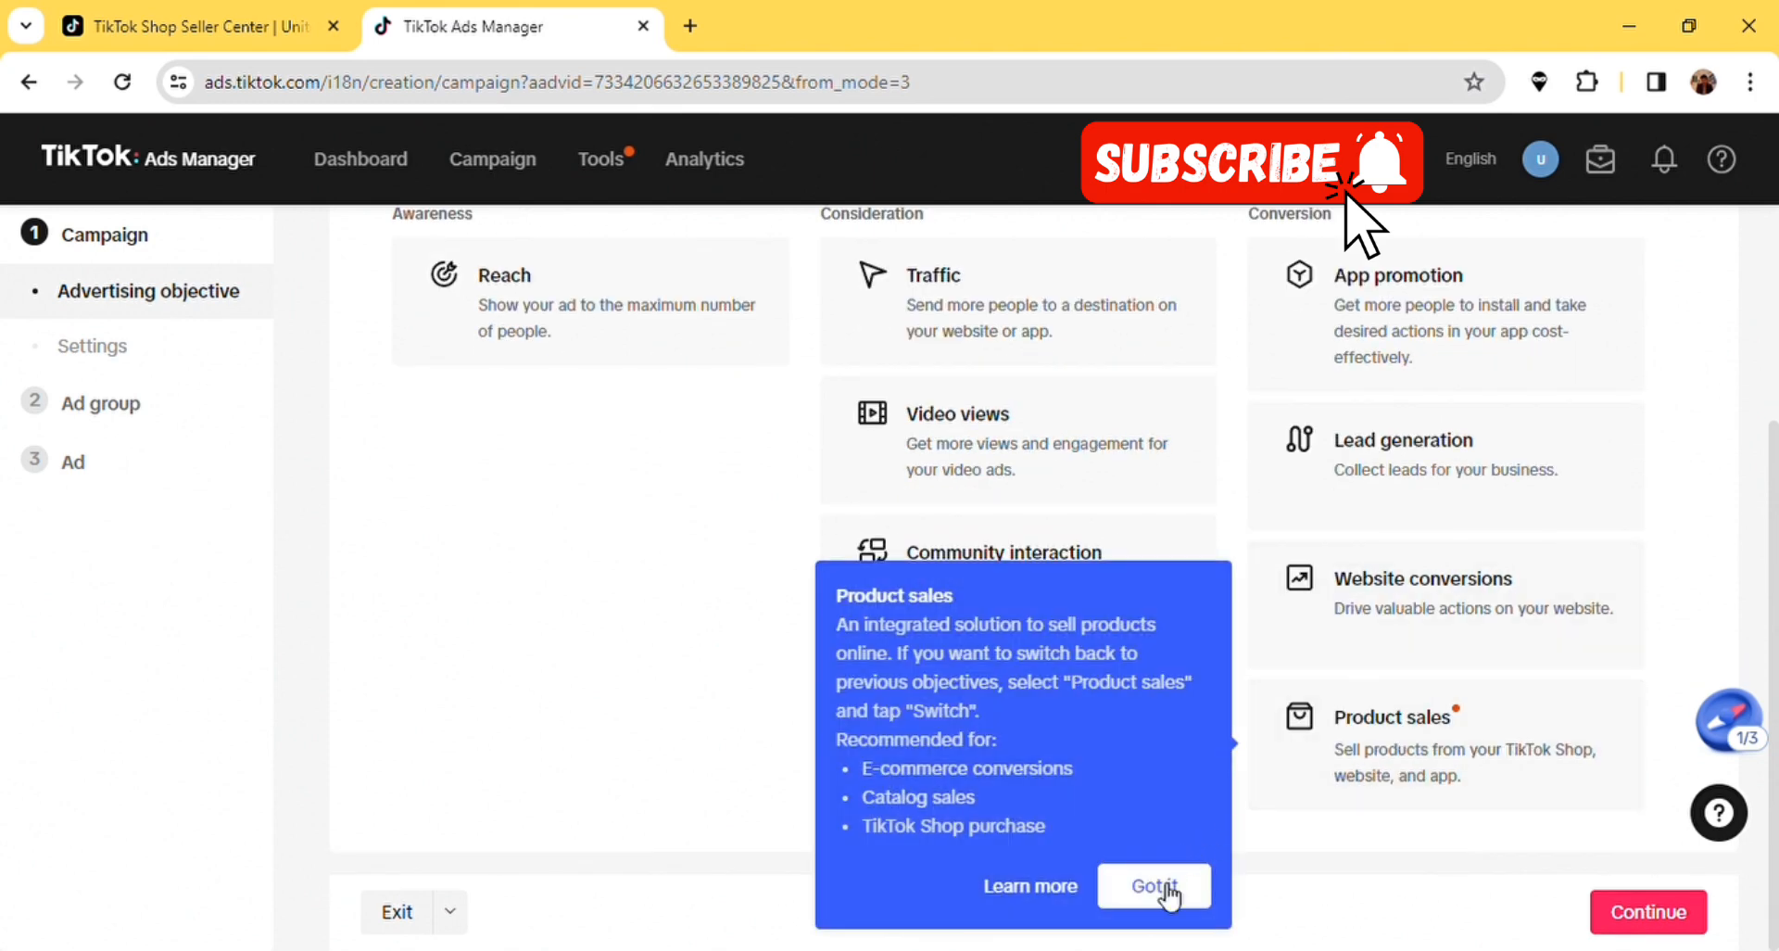
pyautogui.click(1166, 892)
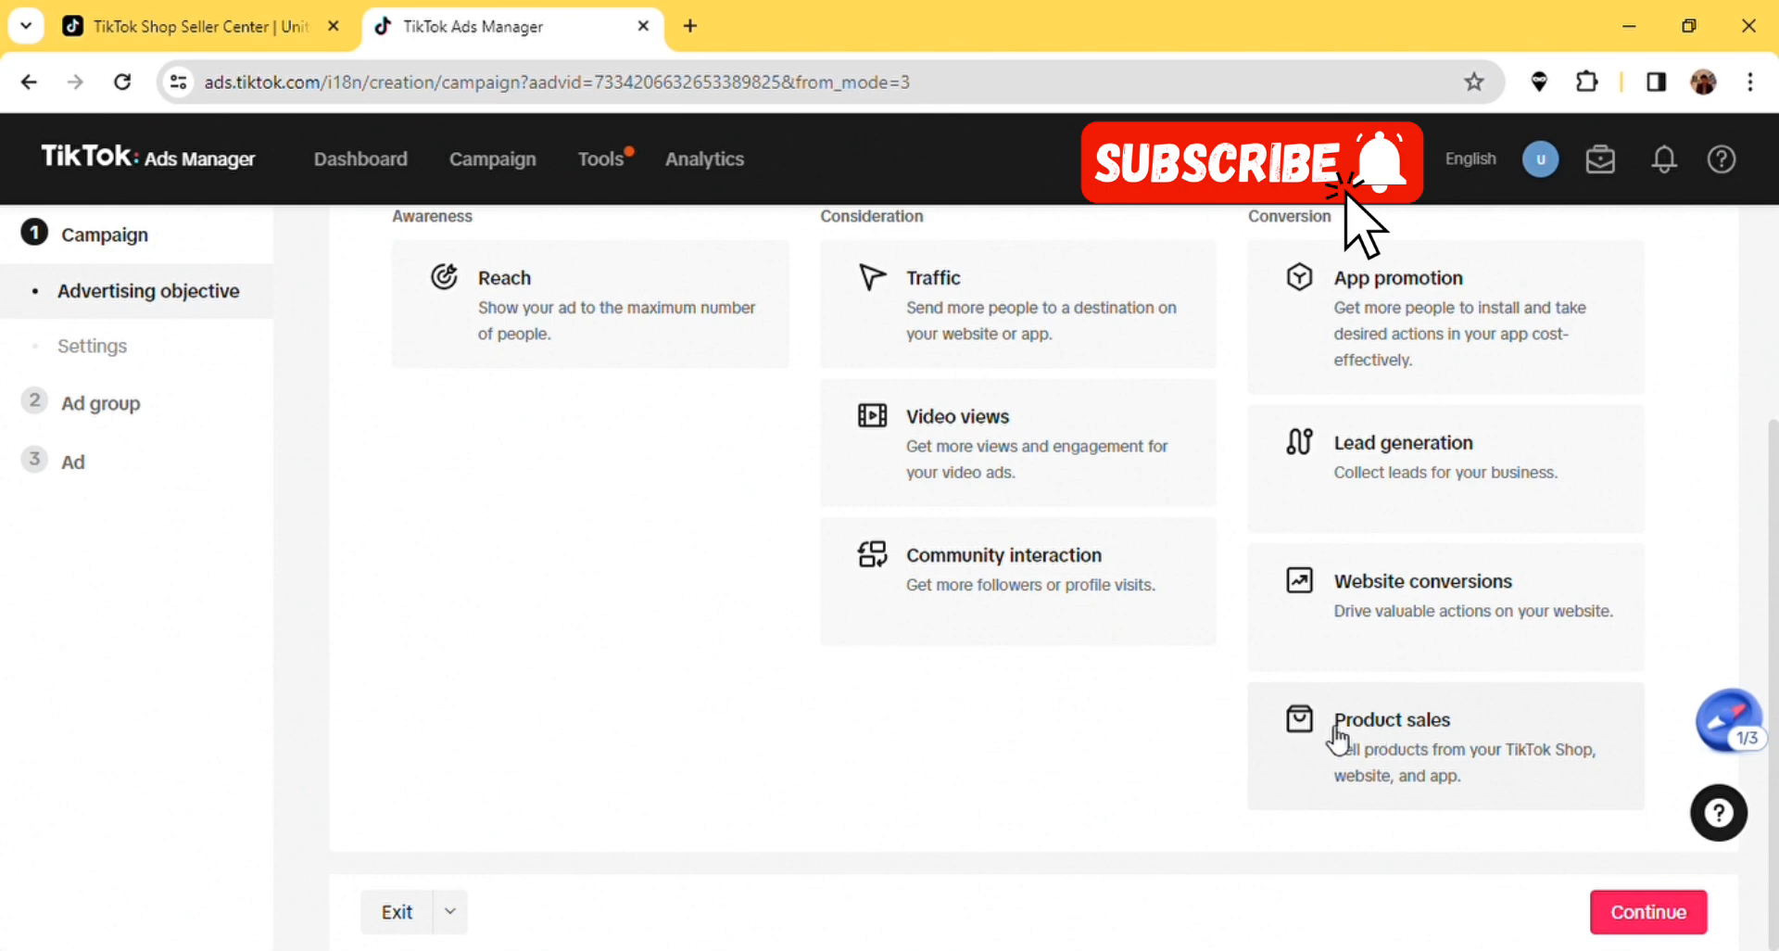
# - Choose the Product sales objective with TikTok Shop as product source and name the campaign "sales . 10$ .M/F . 18/60Y"
pyautogui.click(1404, 737)
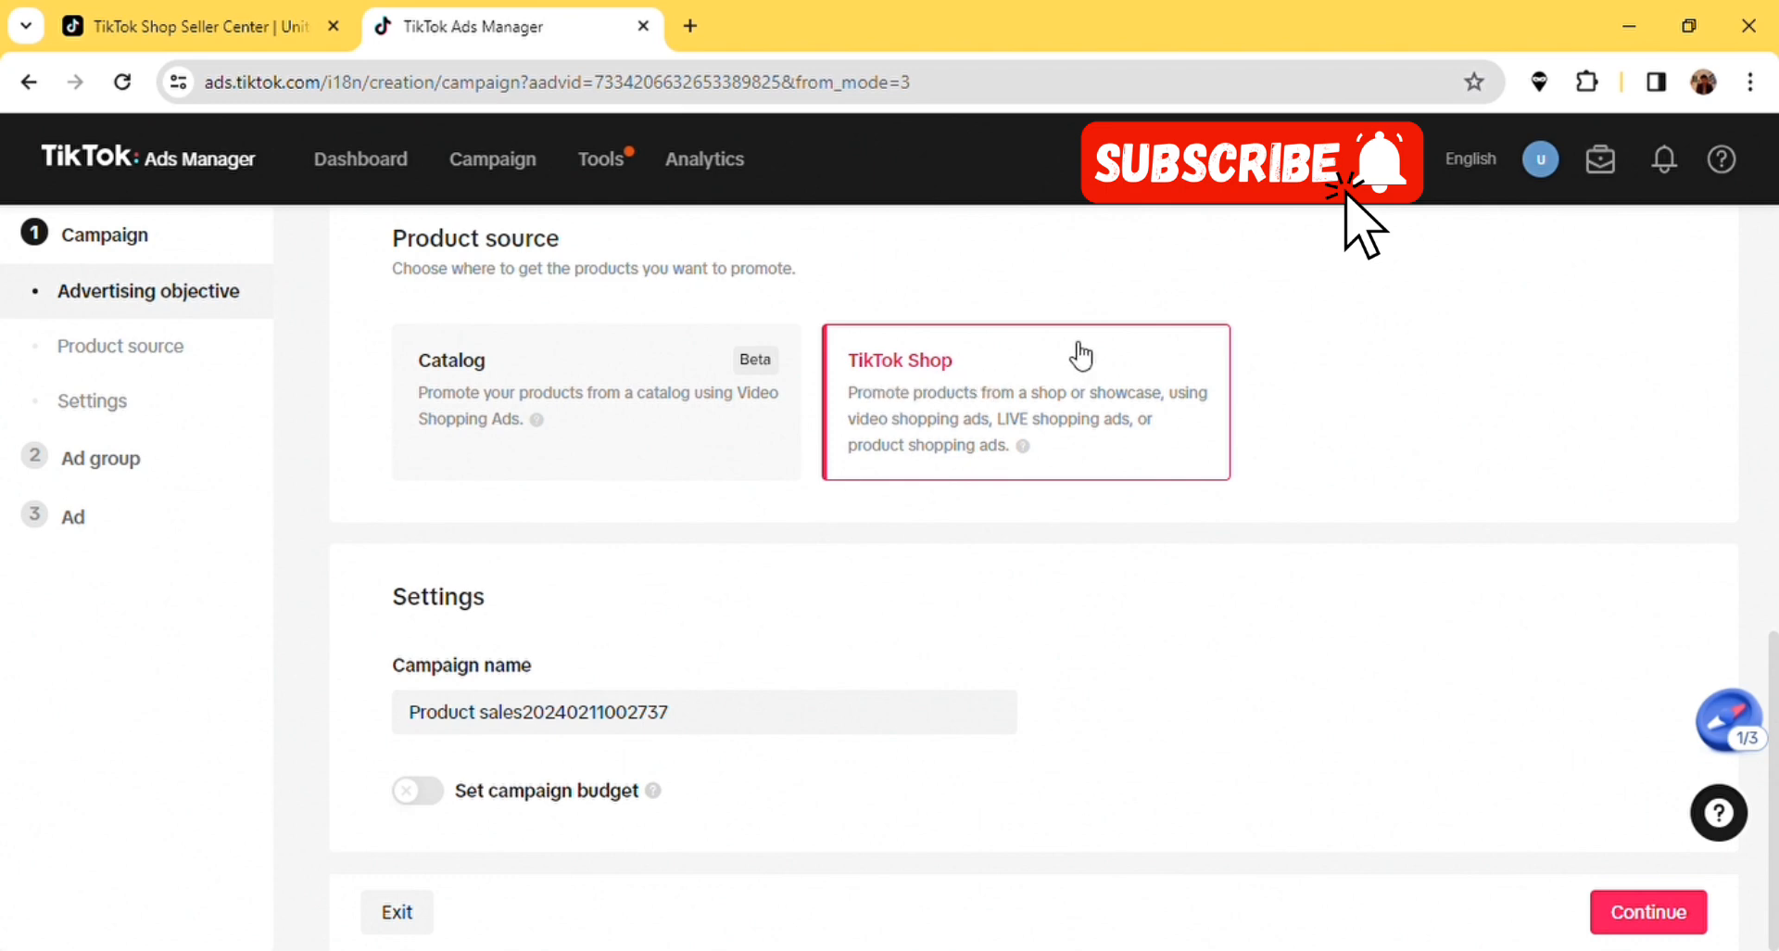
pyautogui.click(816, 713)
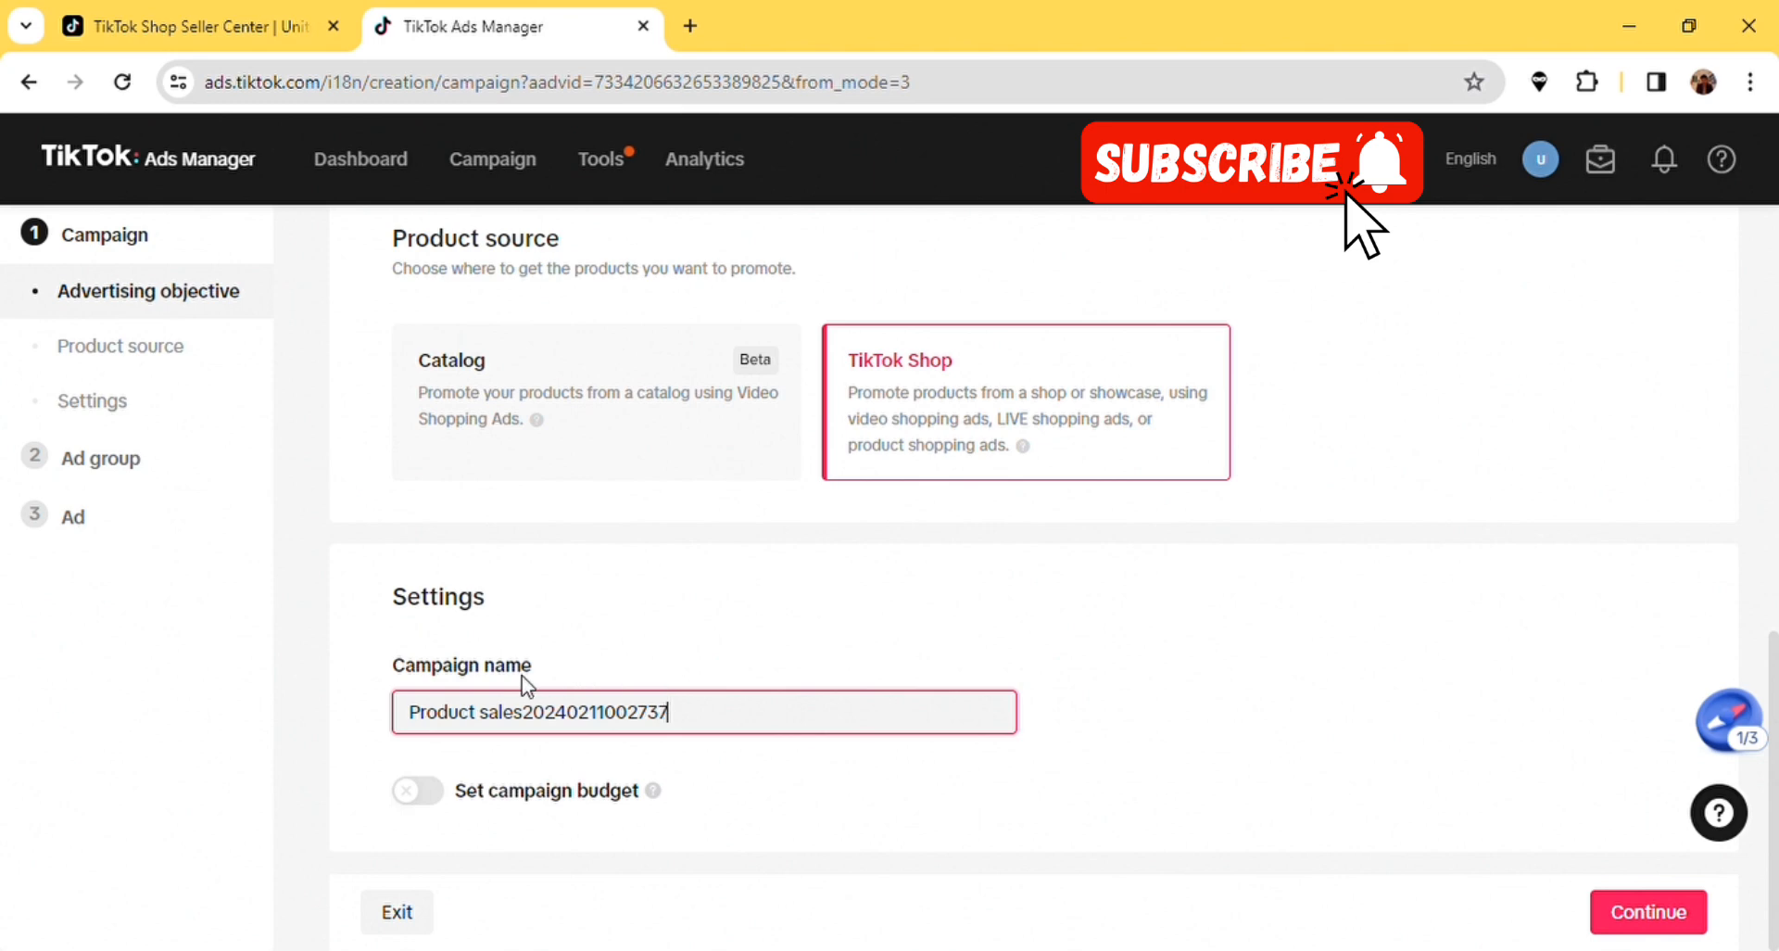
pyautogui.moveTo(682, 720); pyautogui.dragTo(413, 704)
pyautogui.press('BackSpace')
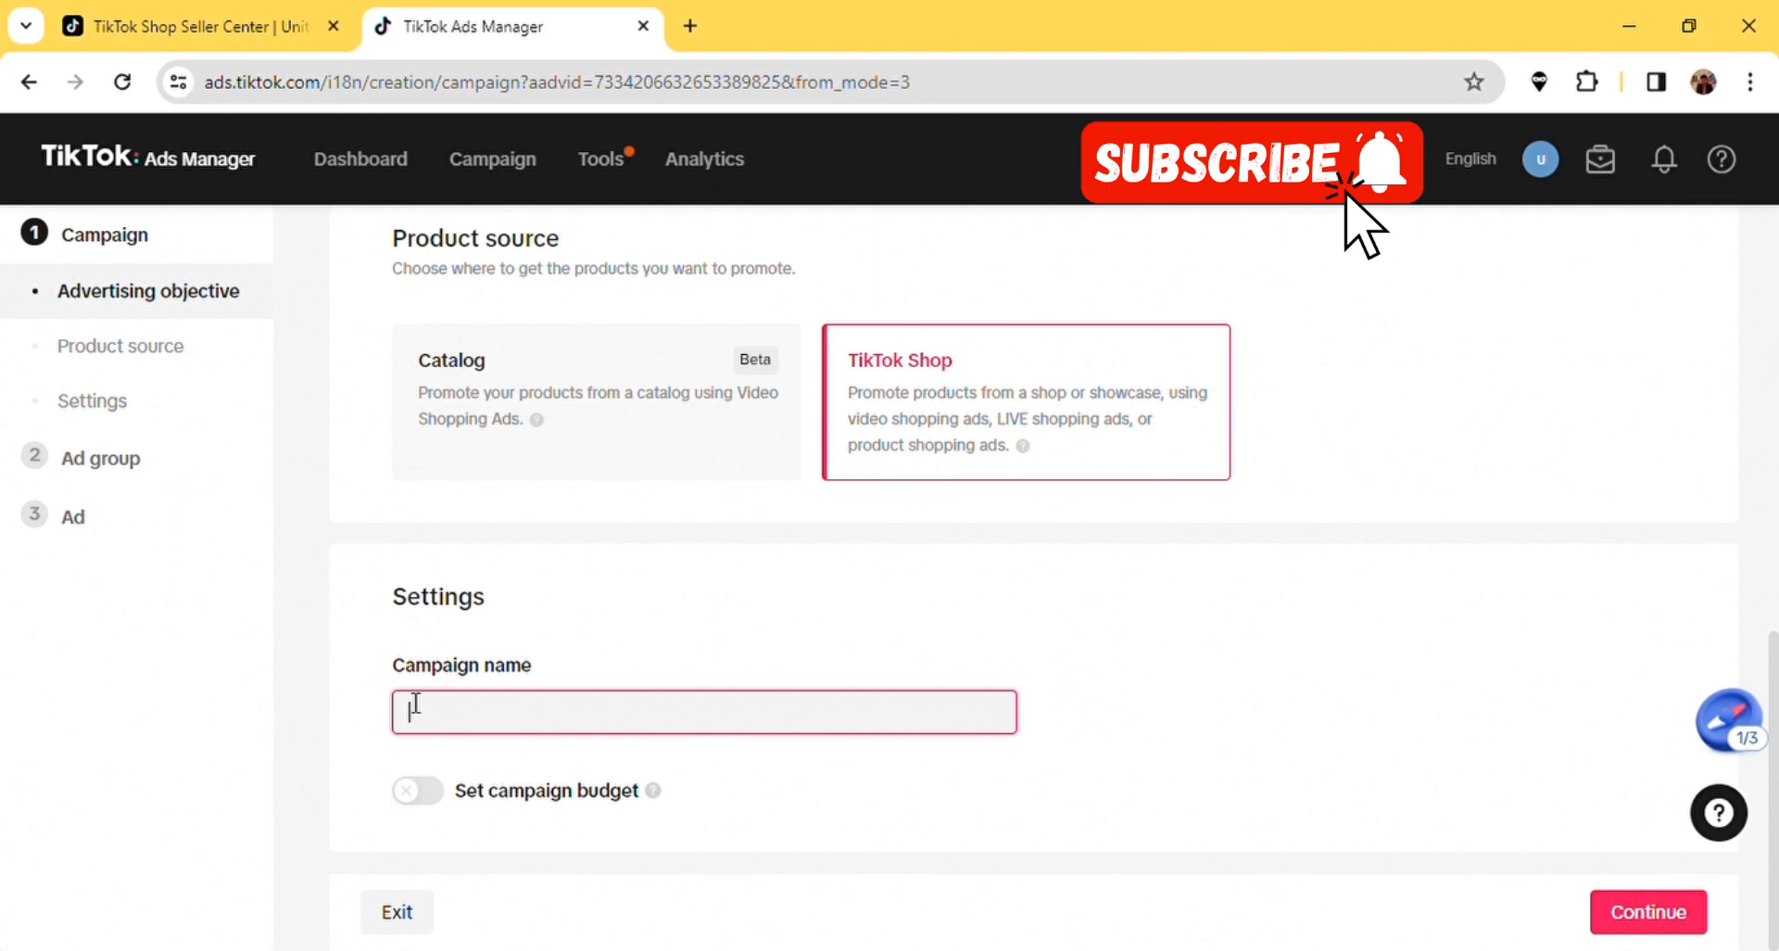
pyautogui.write('sales . 10$ .M/F . 18/60Y')
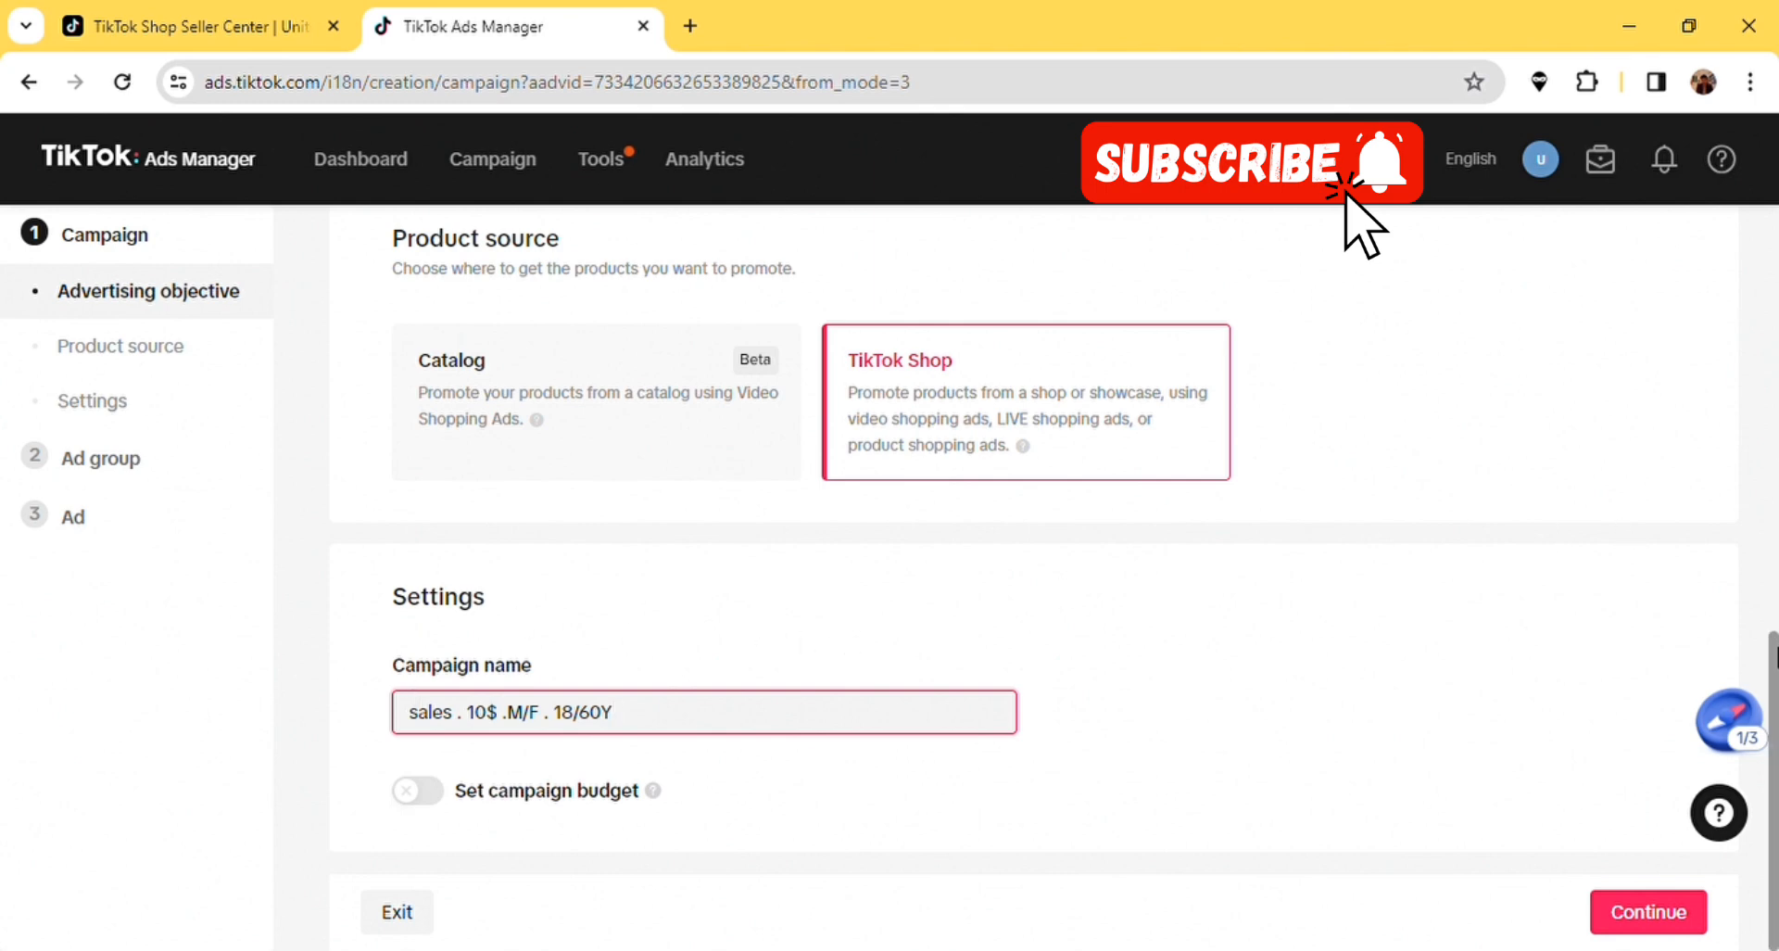
pyautogui.click(1729, 721)
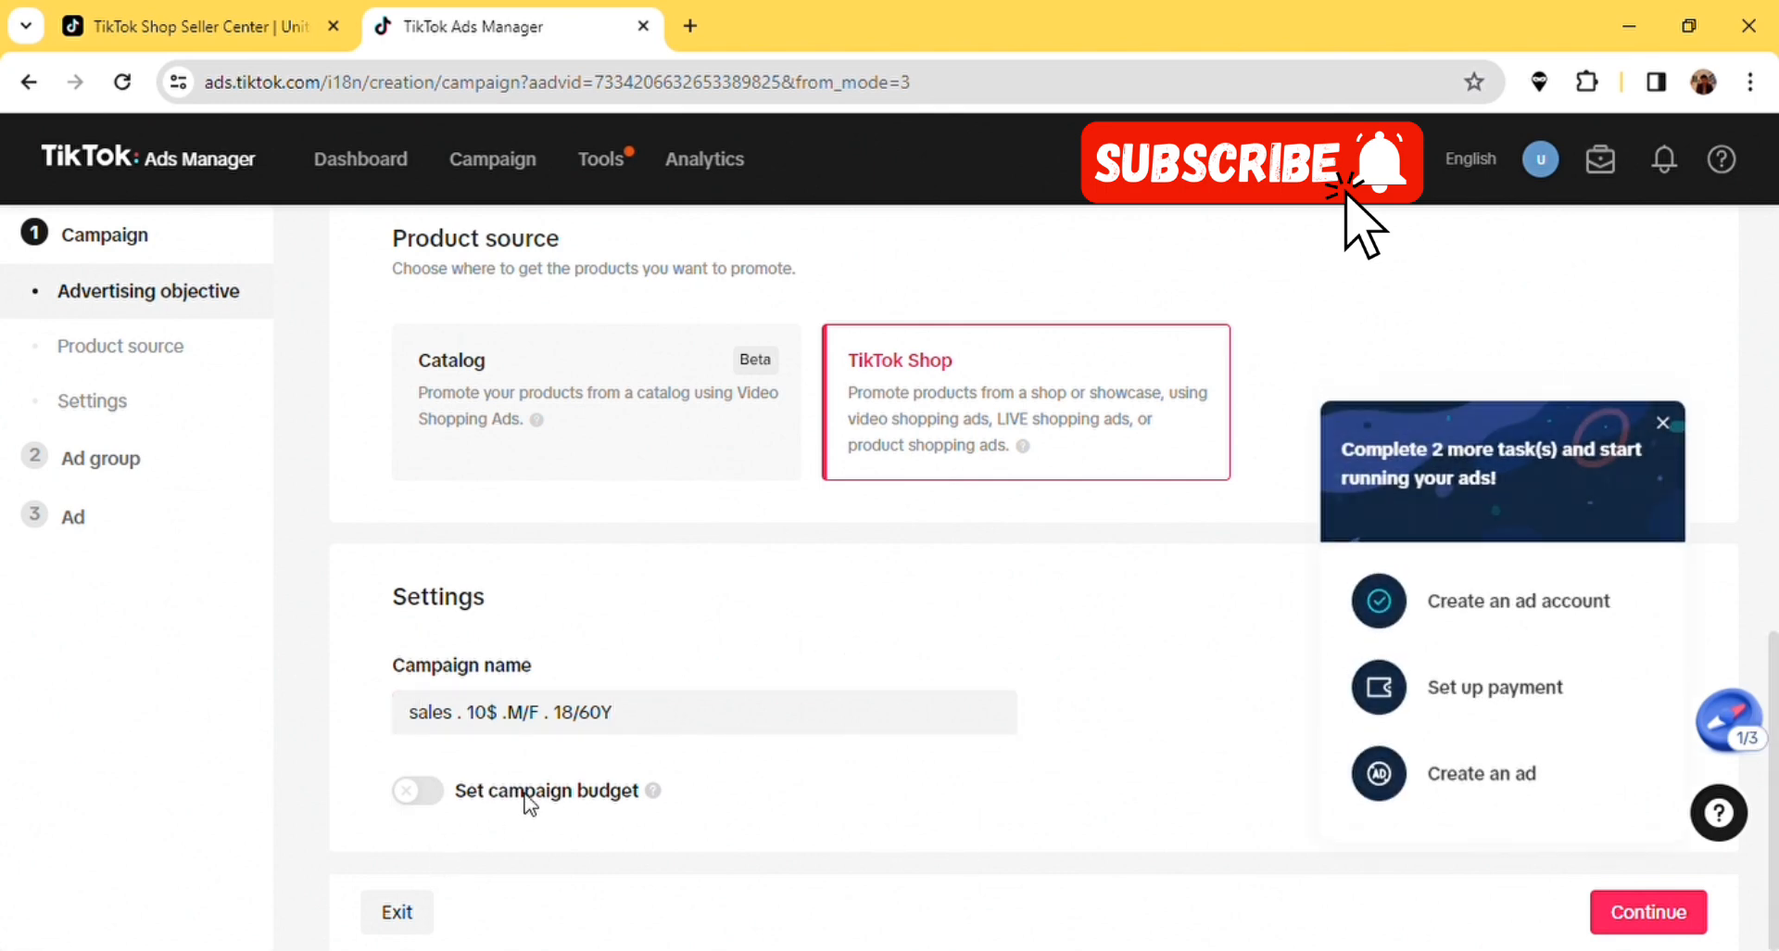
# - Enable the campaign budget at 10.00 GBP daily and continue to the ad group stage
pyautogui.click(436, 789)
pyautogui.click(649, 837)
pyautogui.write('10')
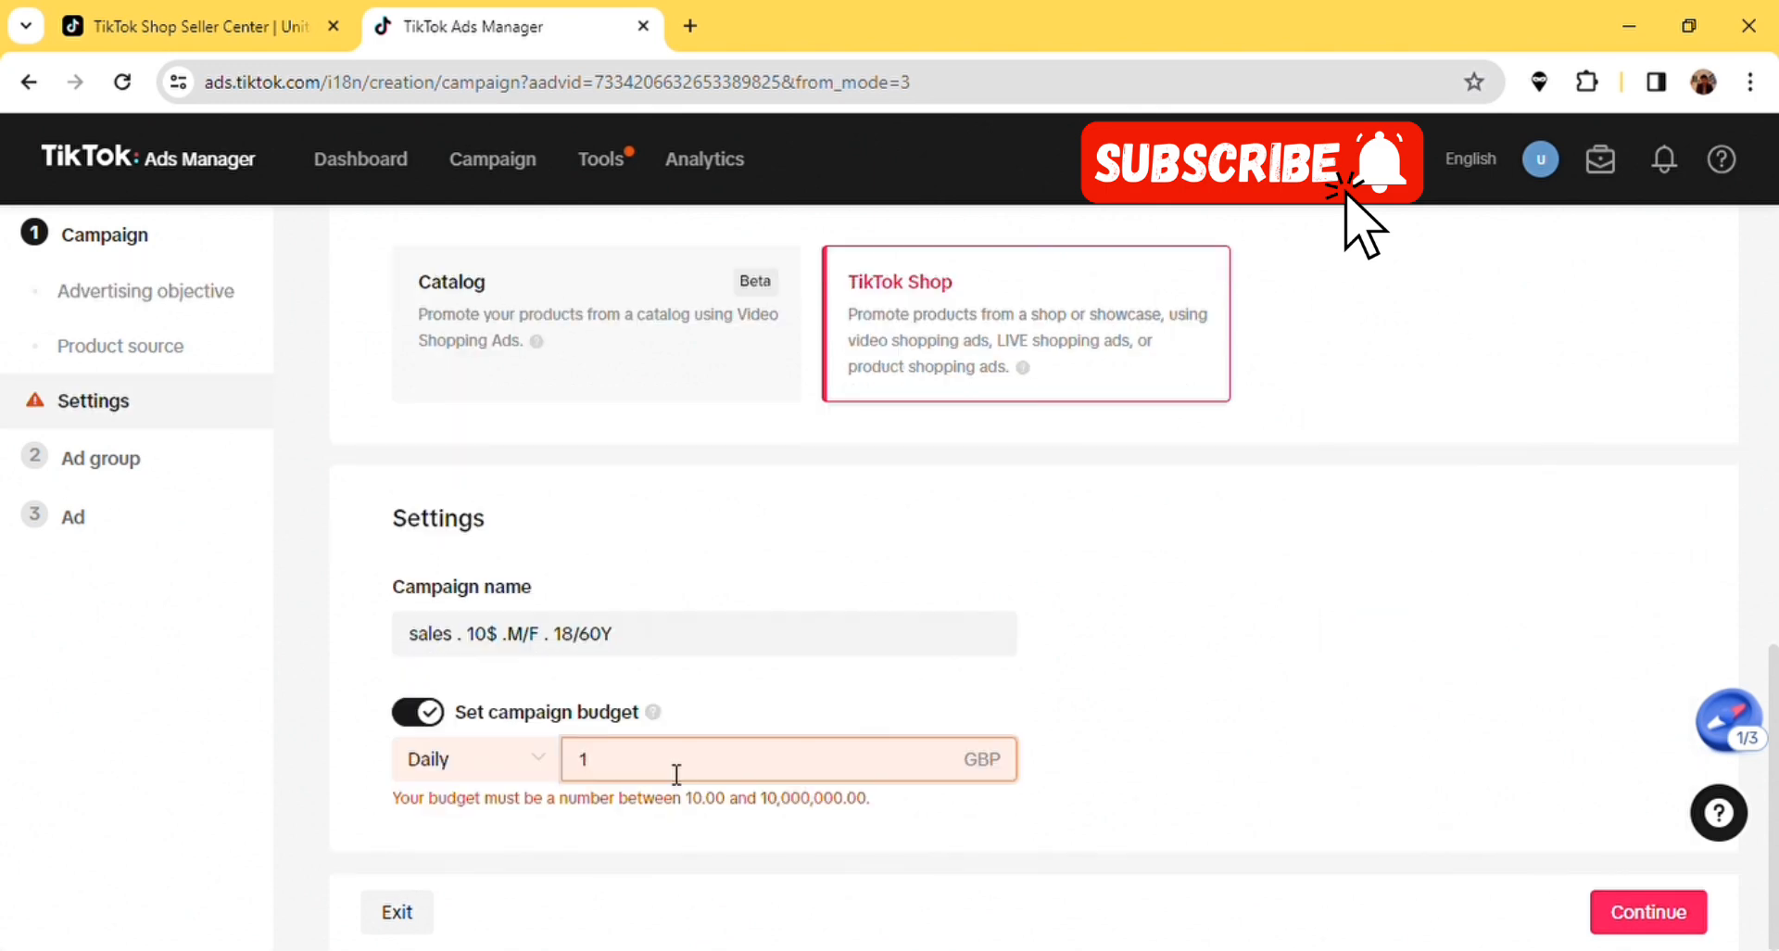
pyautogui.click(1188, 764)
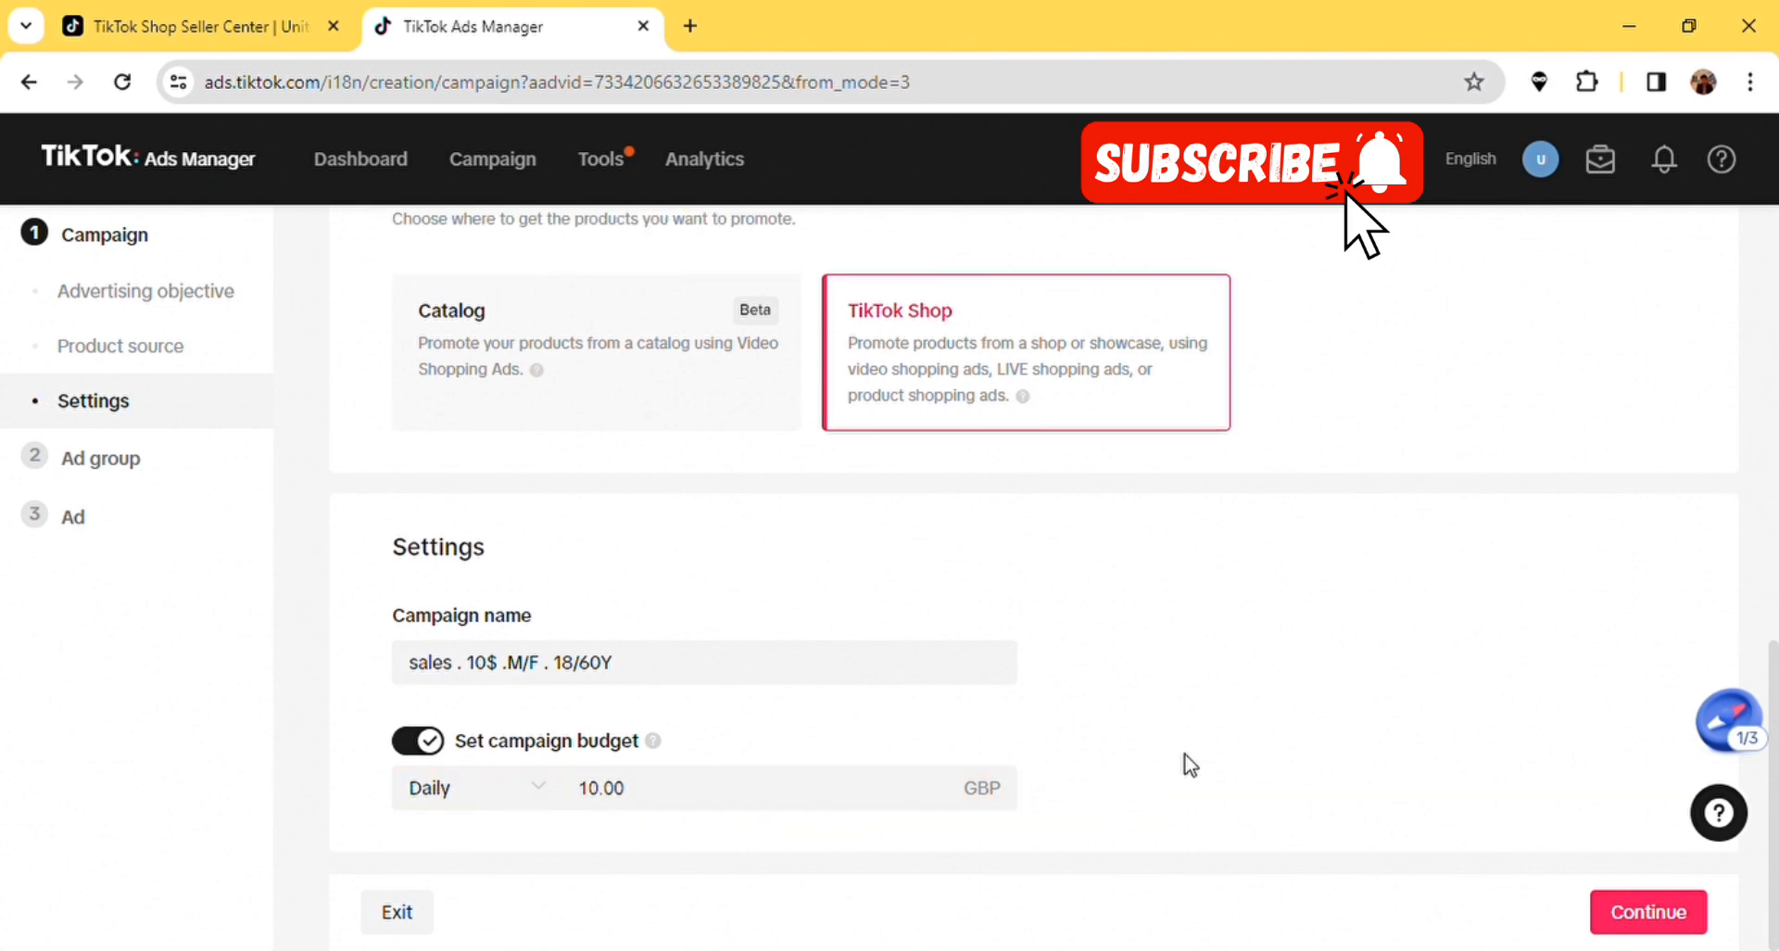
pyautogui.click(1646, 915)
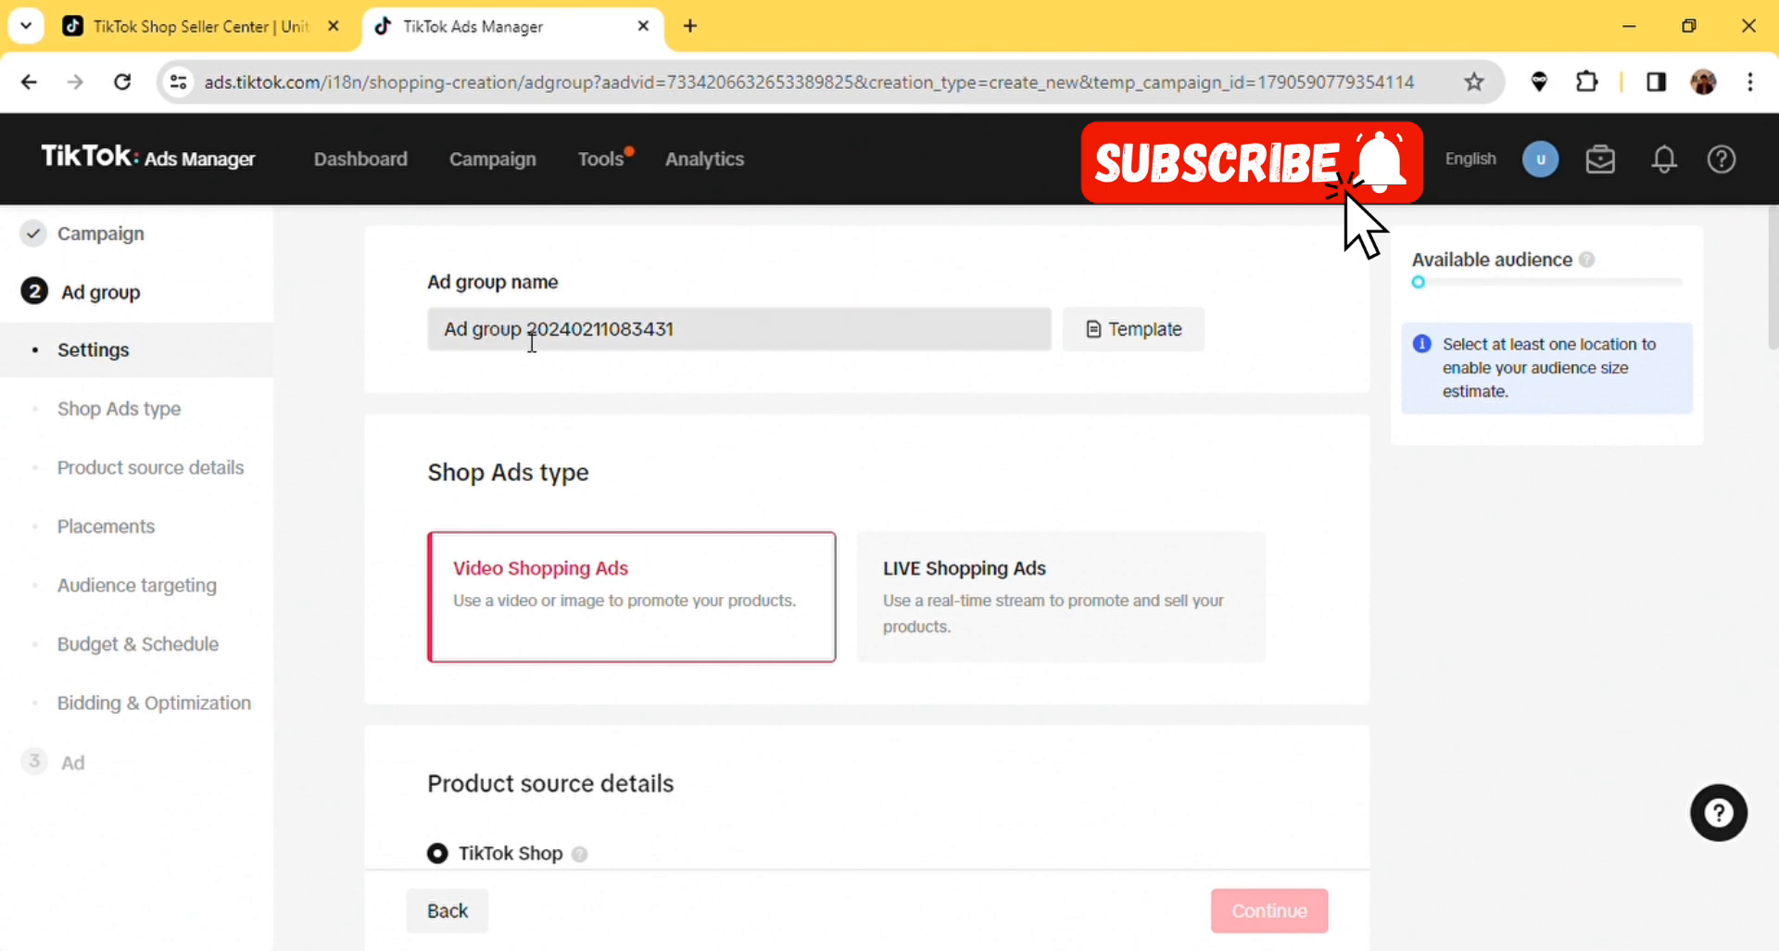
# - Shorten the ad group name to "Ad group" by removing its number
pyautogui.moveTo(532, 343); pyautogui.dragTo(719, 349)
pyautogui.press('BackSpace')
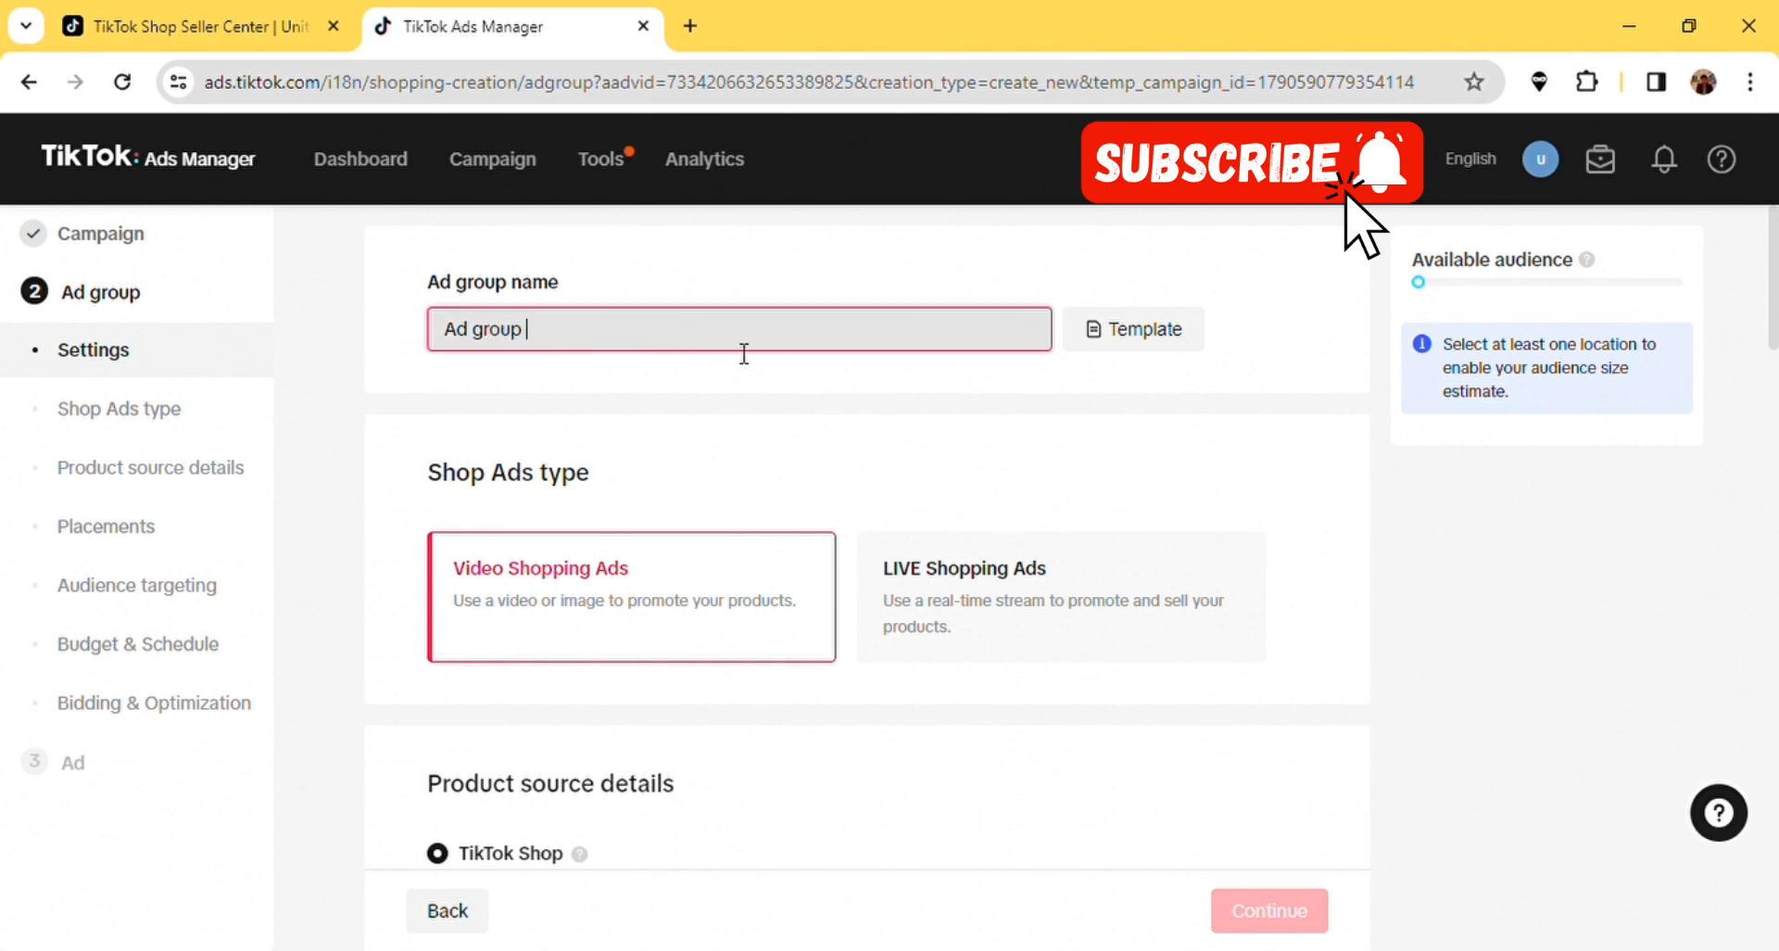
pyautogui.click(1479, 516)
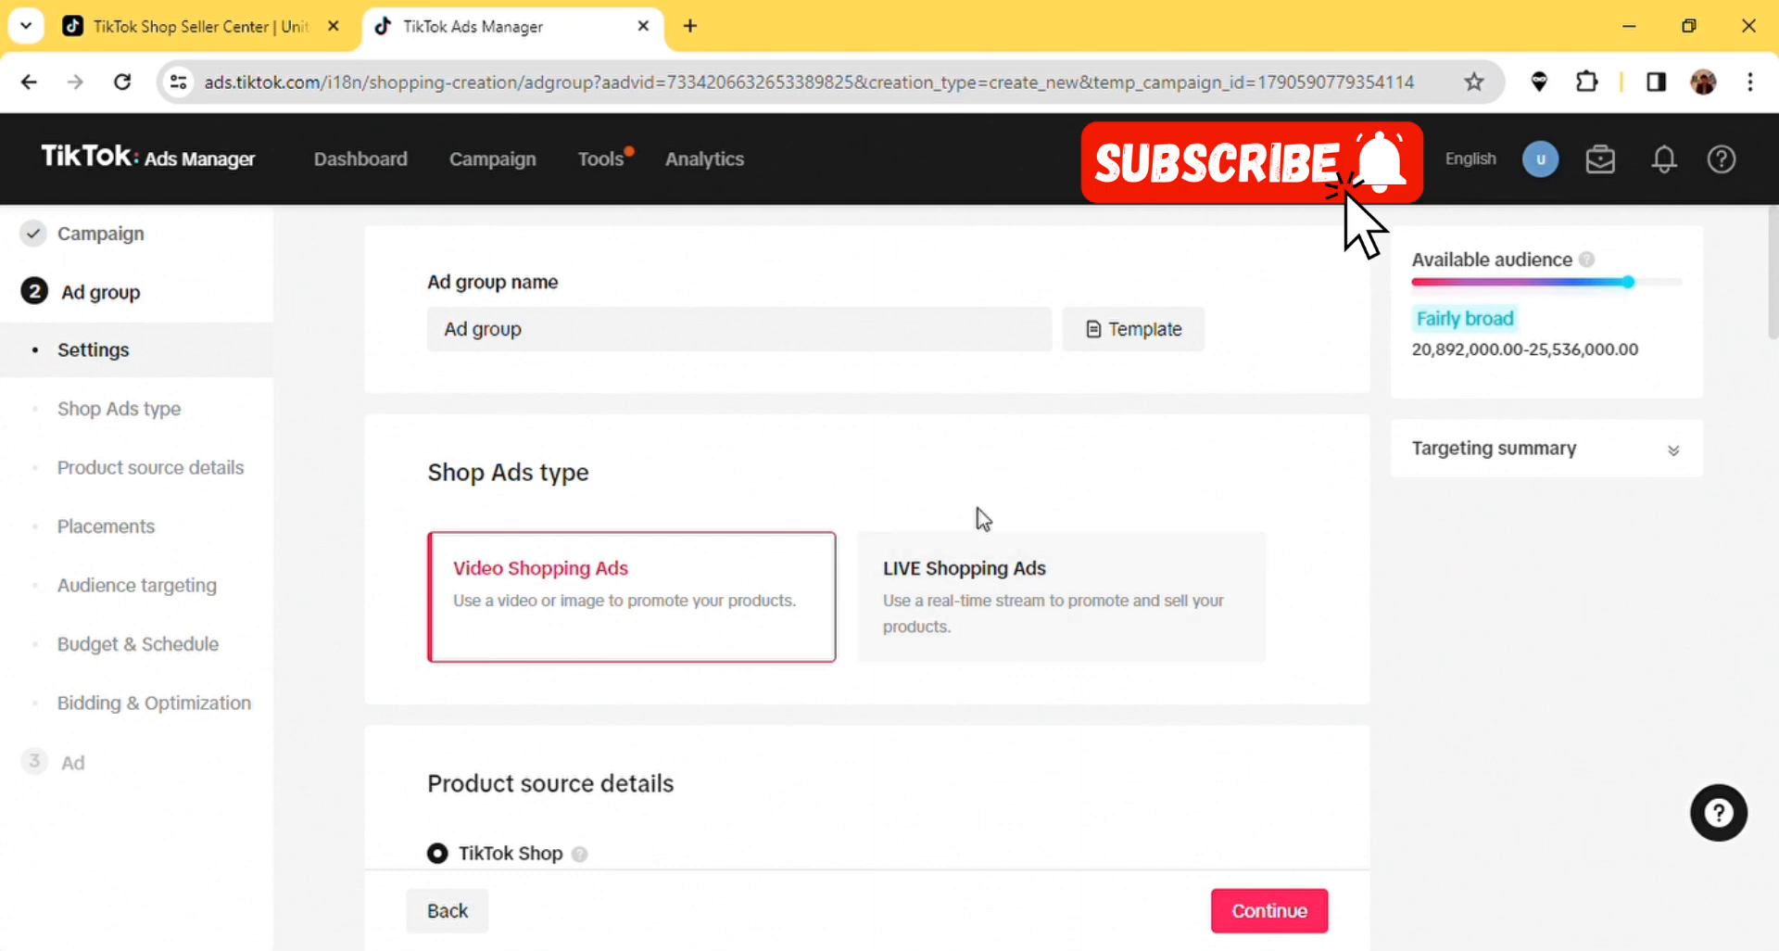
# - Try LIVE Shopping Ads as the Shop Ads type and restore Video Shopping Ads
pyautogui.click(946, 575)
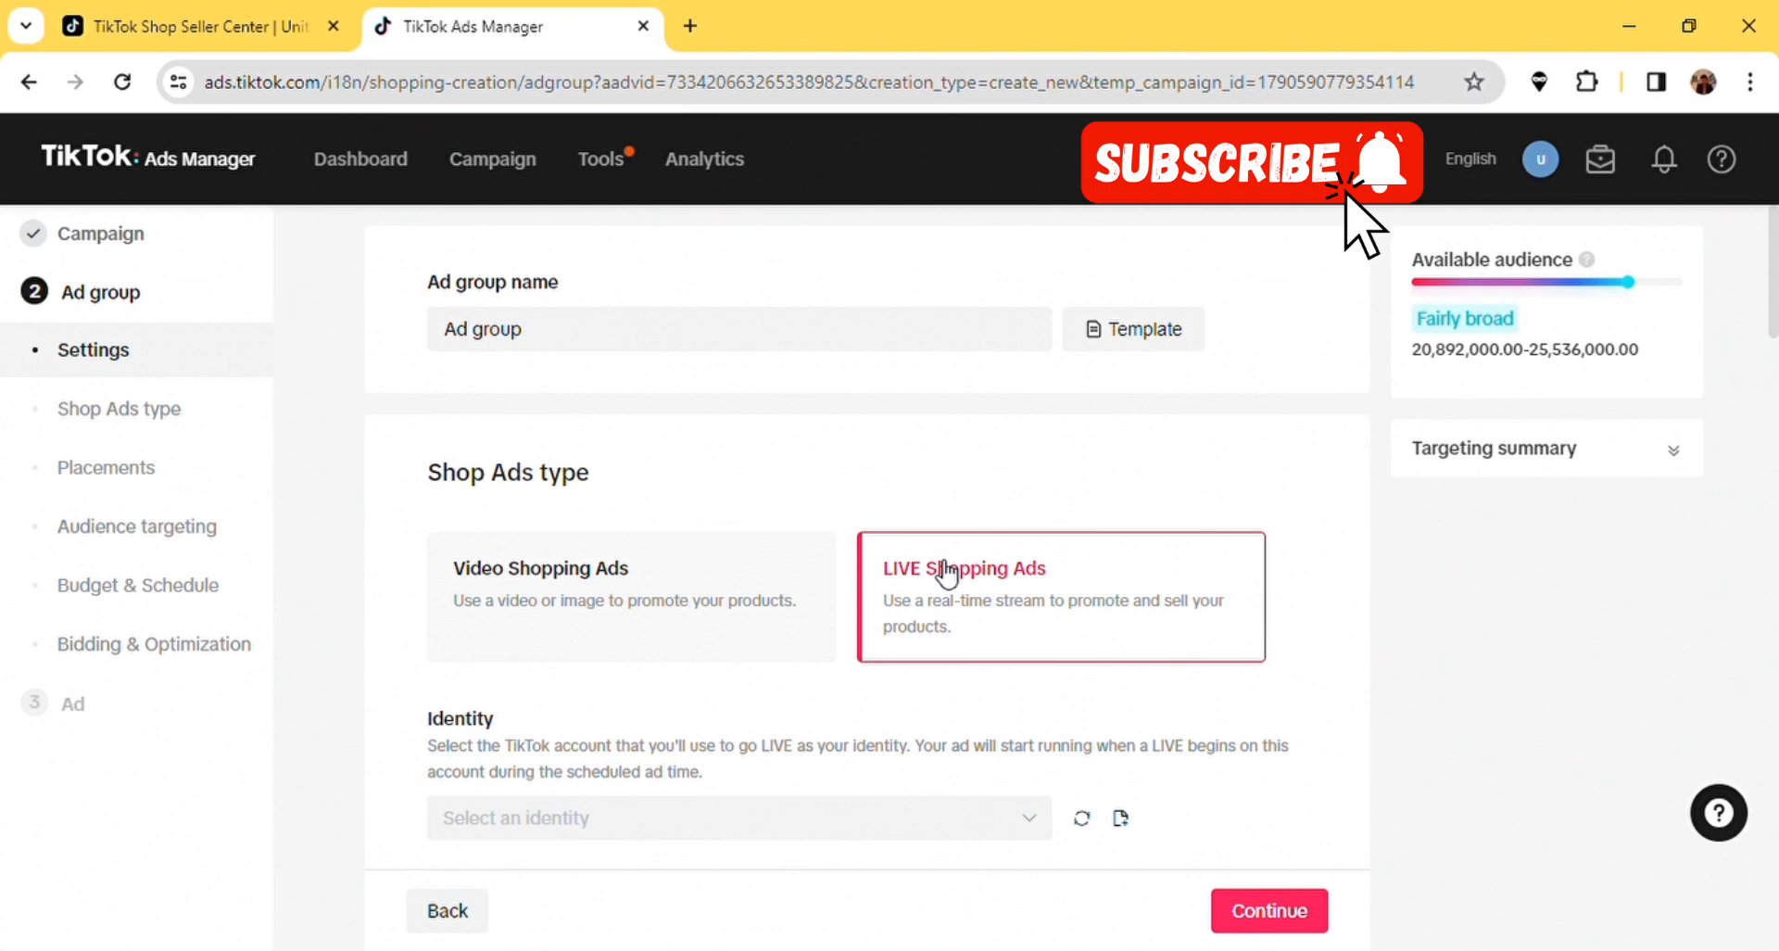
pyautogui.click(633, 604)
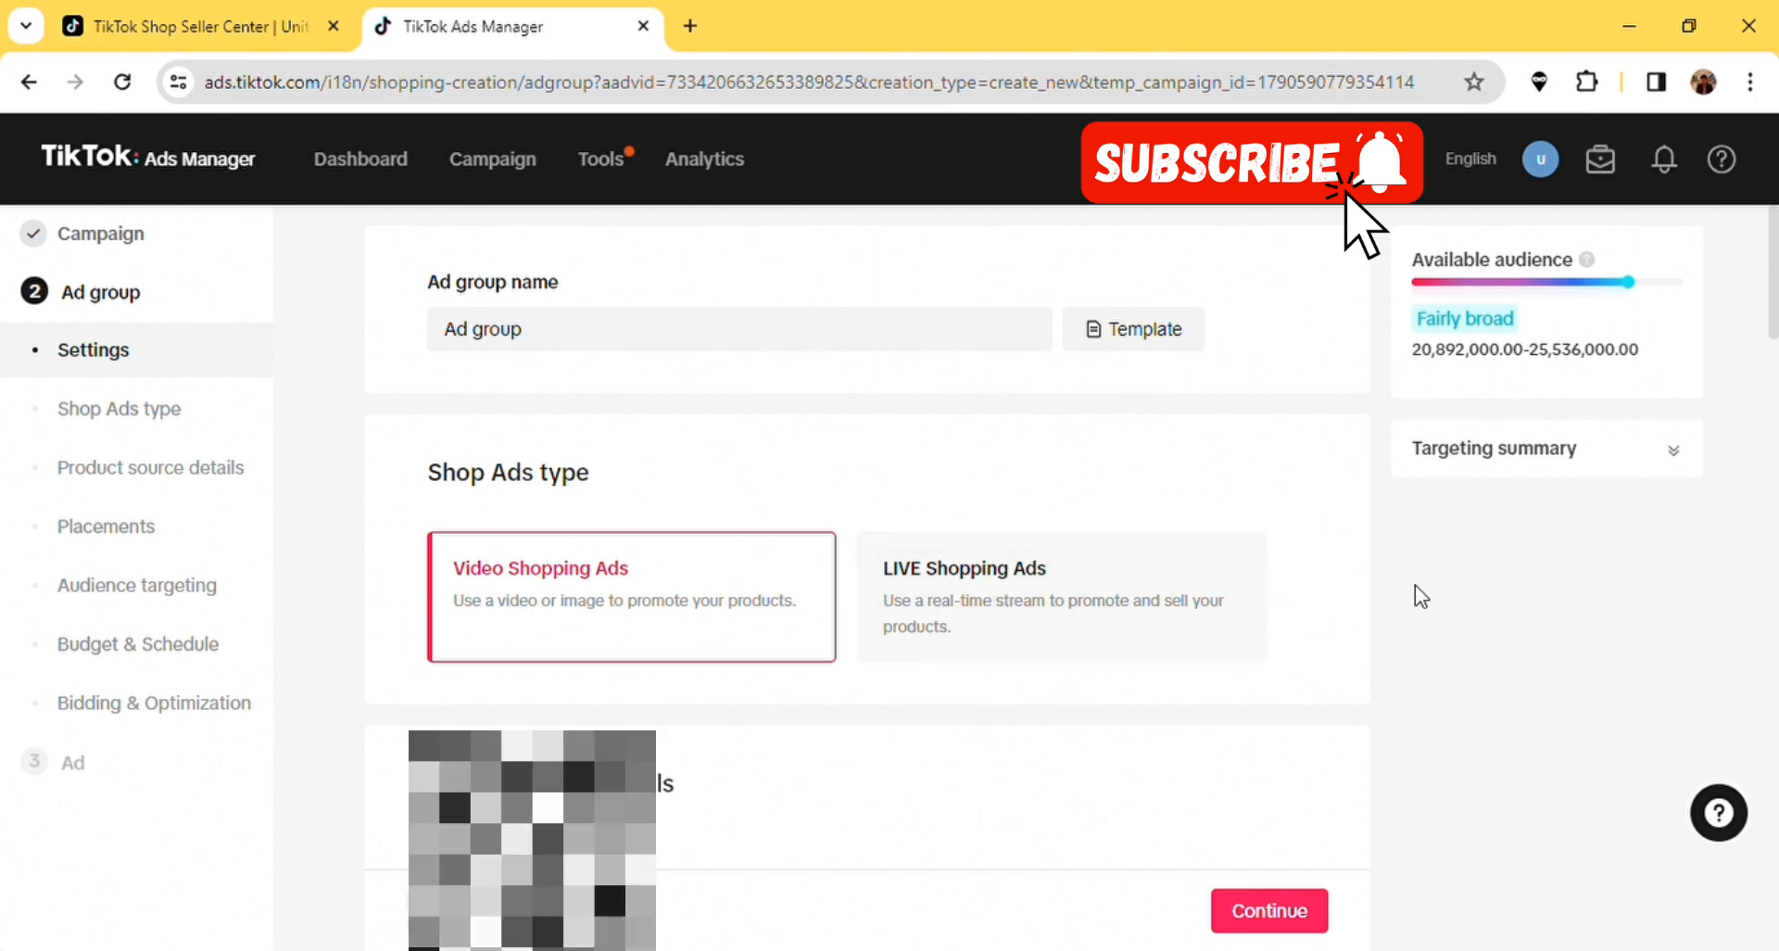
# - Disable video download in the advanced placement settings of the ad group
pyautogui.scroll(-2, 1414, 588)
pyautogui.scroll(-3, 1414, 586)
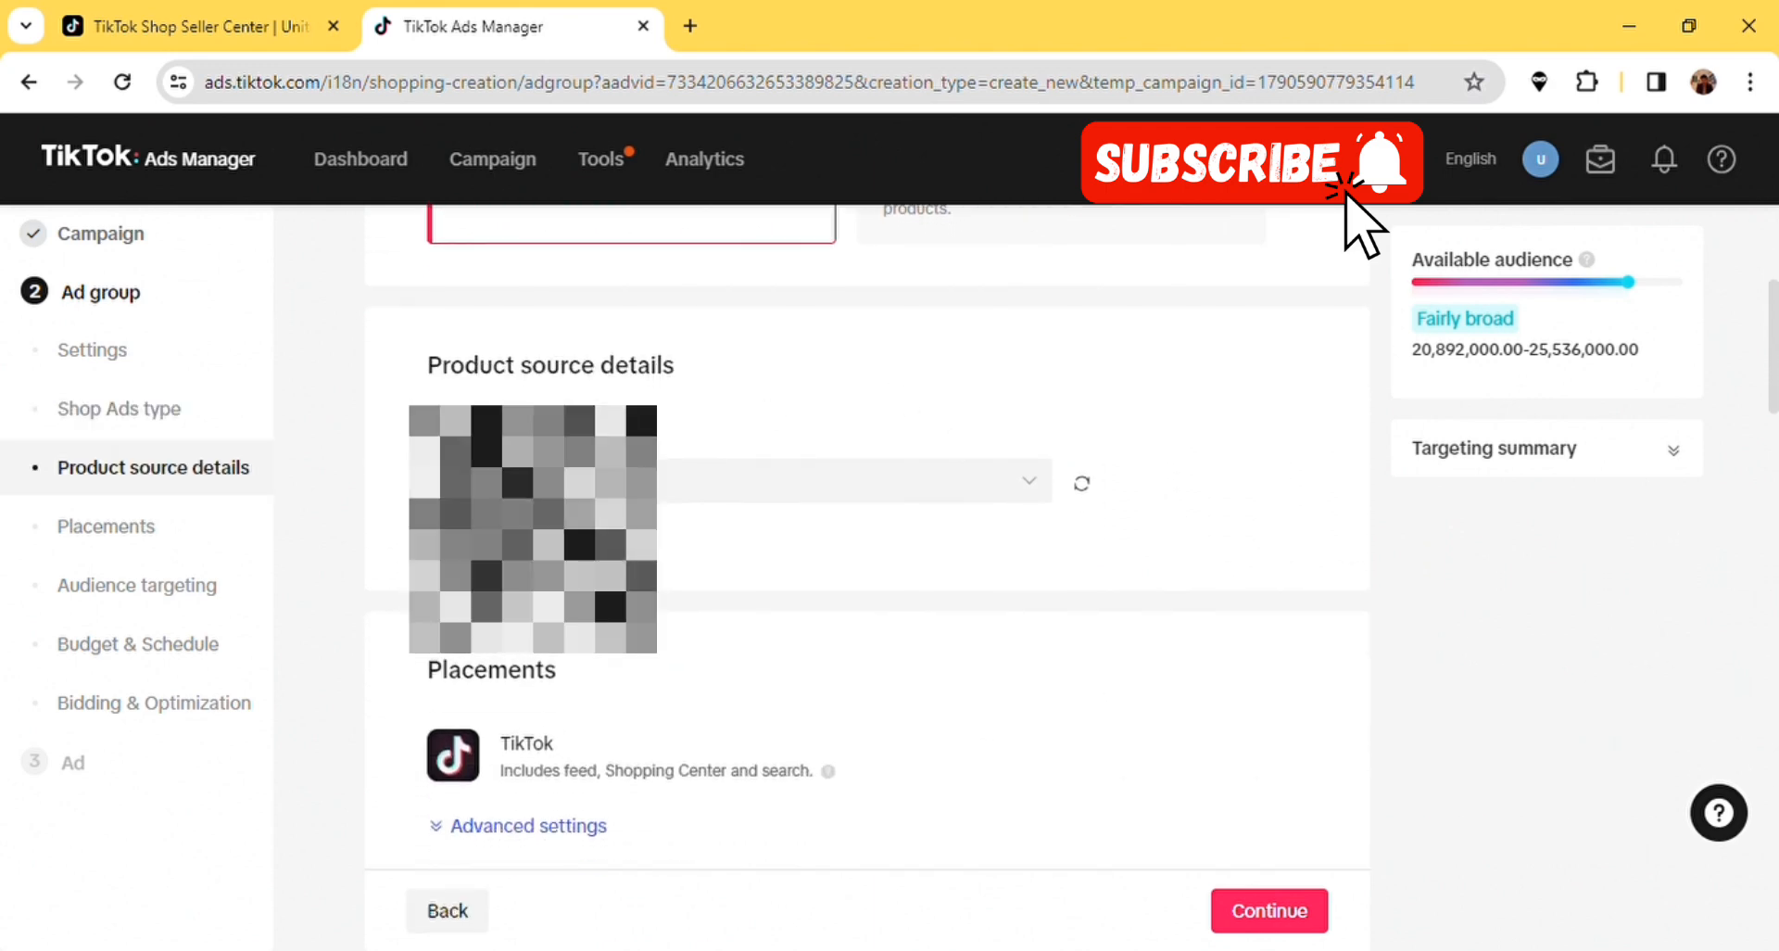
pyautogui.moveTo(579, 434)
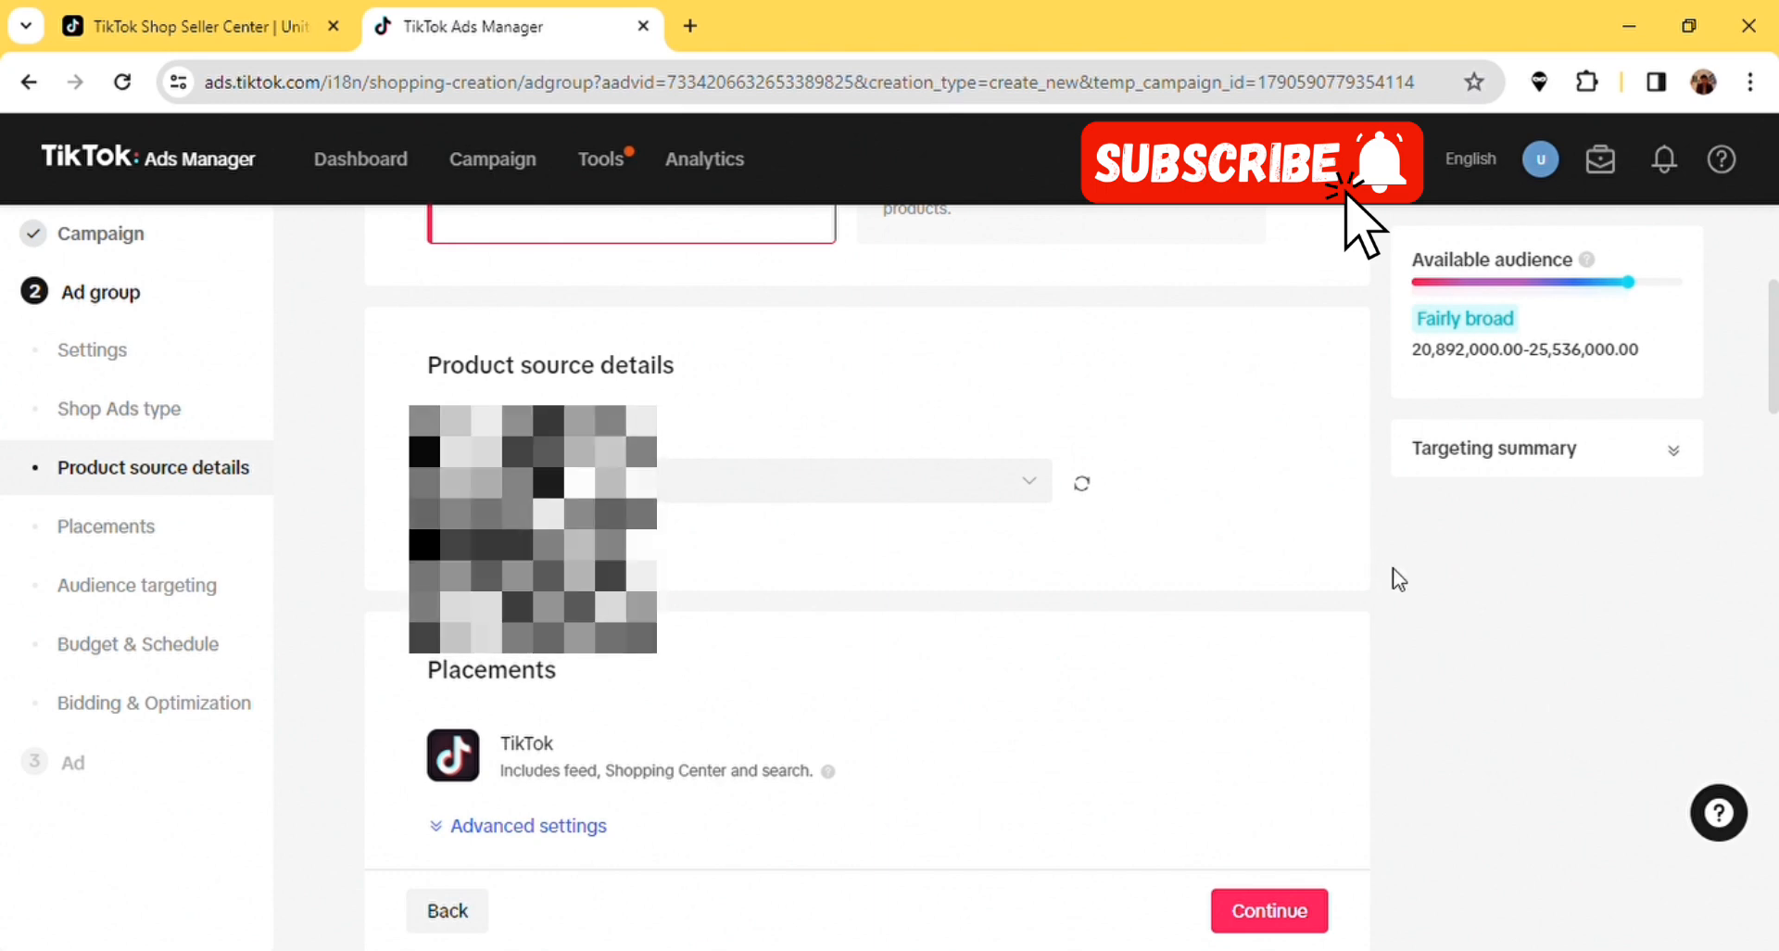
pyautogui.scroll(-2, 1389, 575)
pyautogui.scroll(-1, 1397, 578)
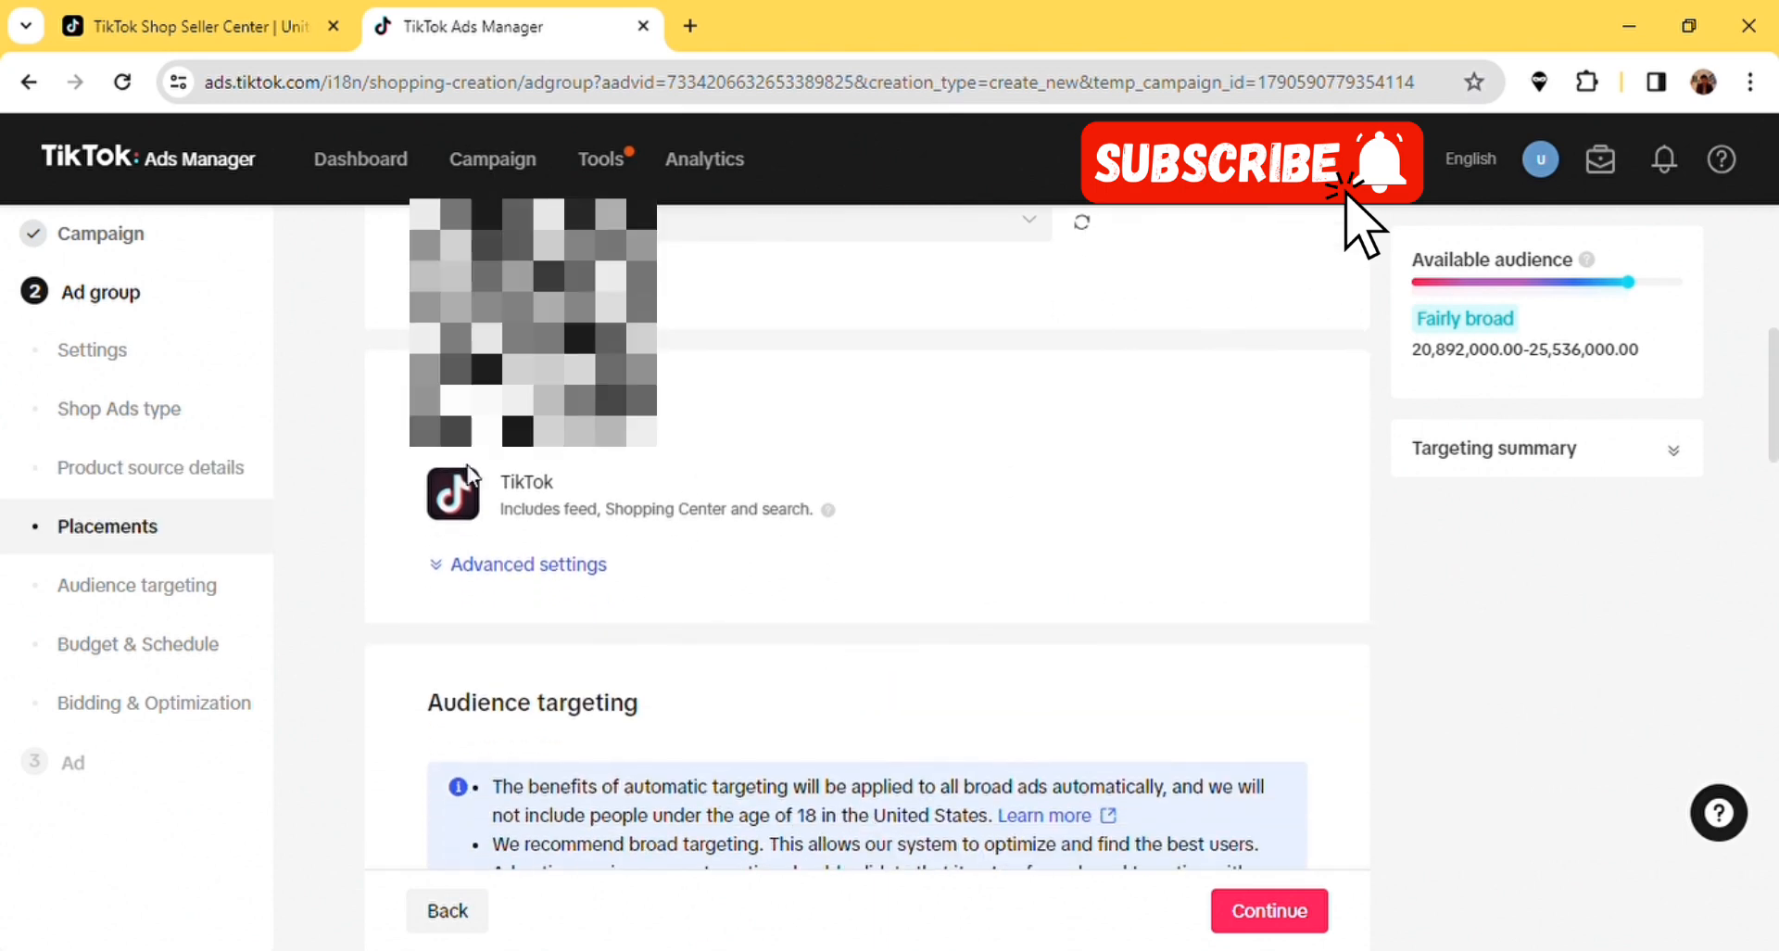
pyautogui.click(445, 564)
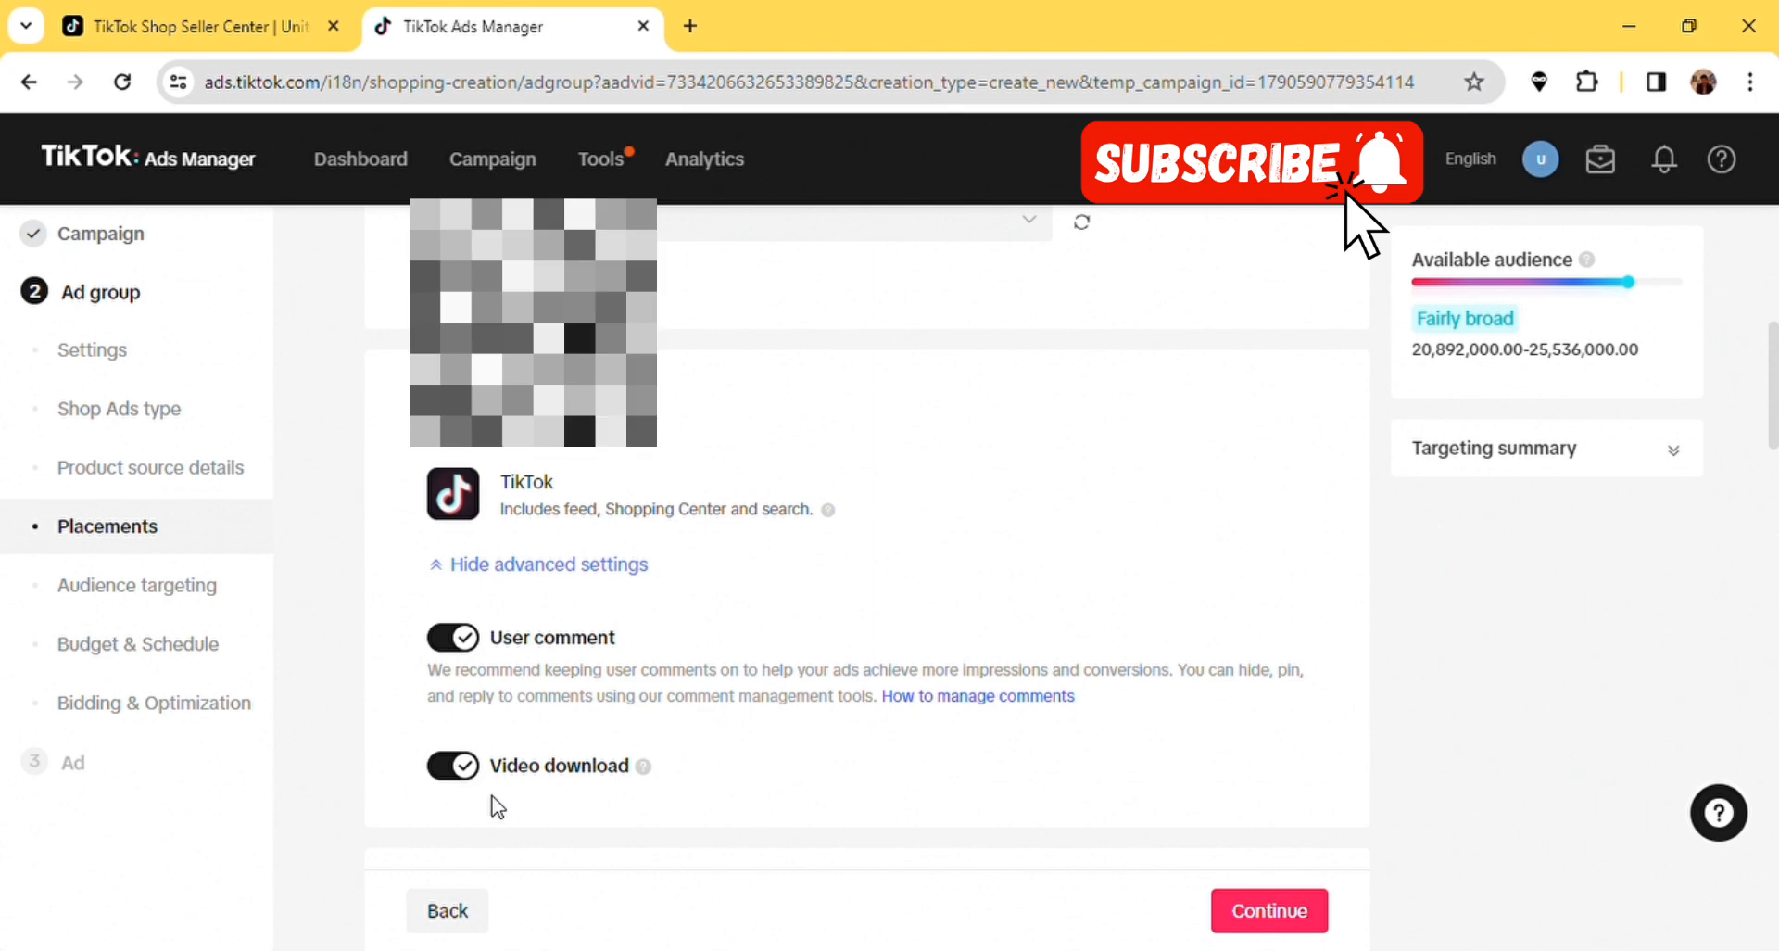
pyautogui.click(456, 776)
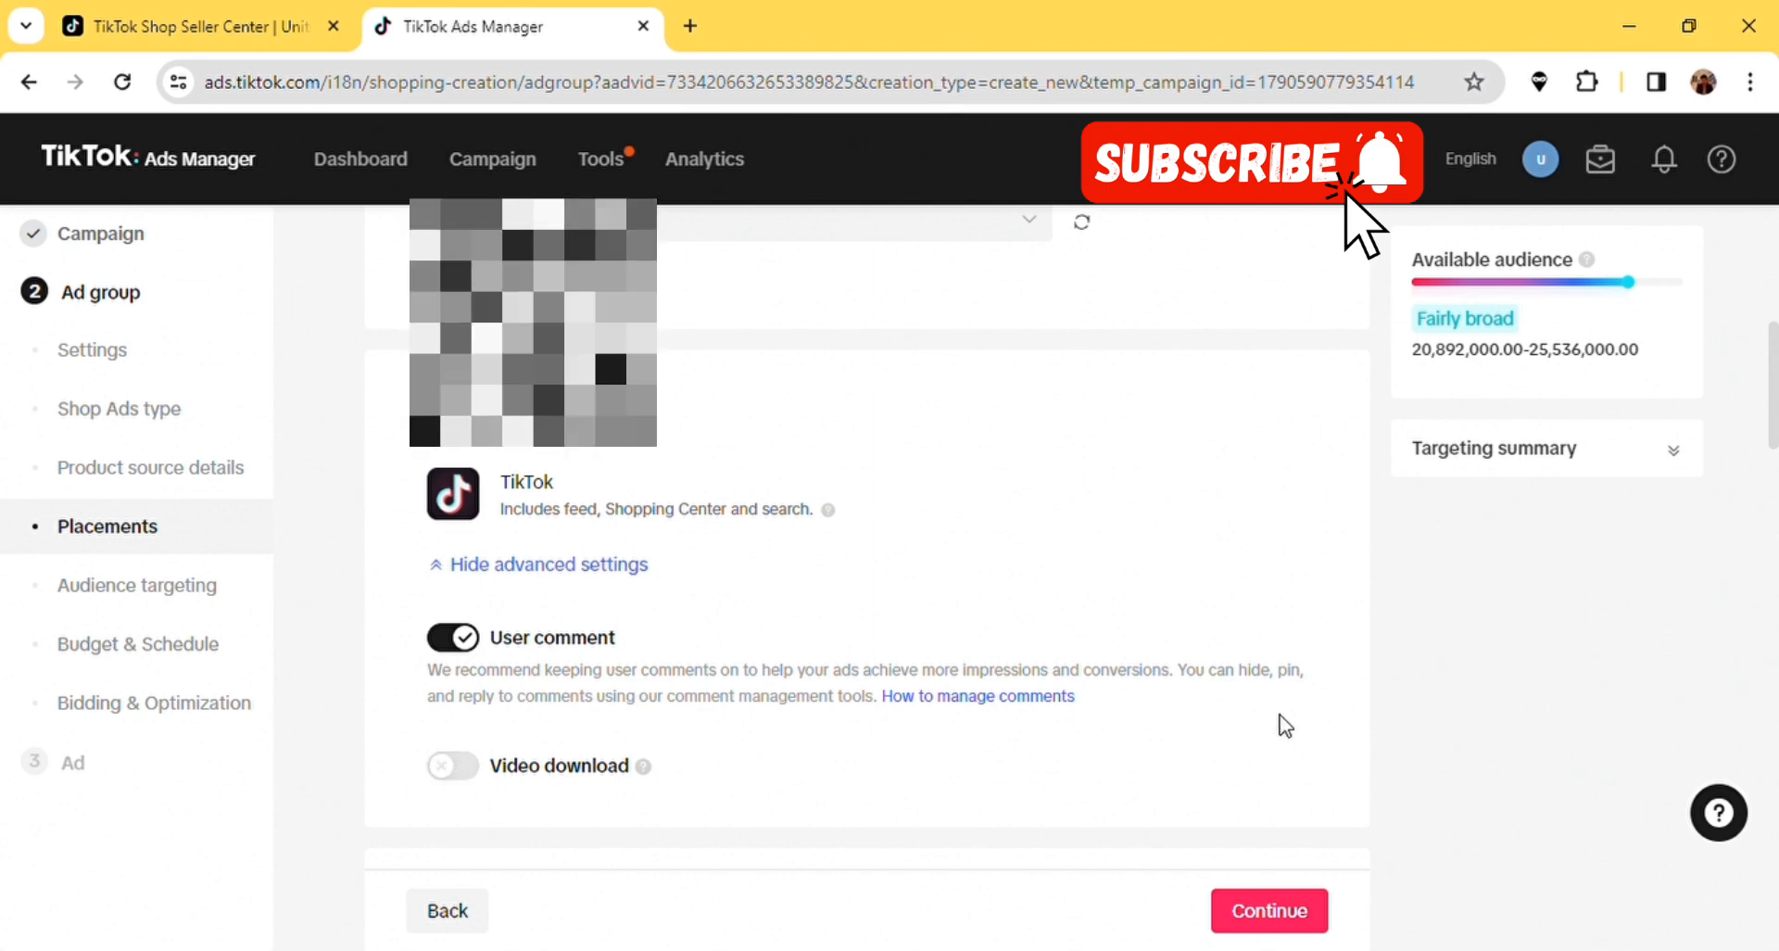
# - Set the age targeting in the ad group's demographics to All
pyautogui.scroll(-5, 1420, 725)
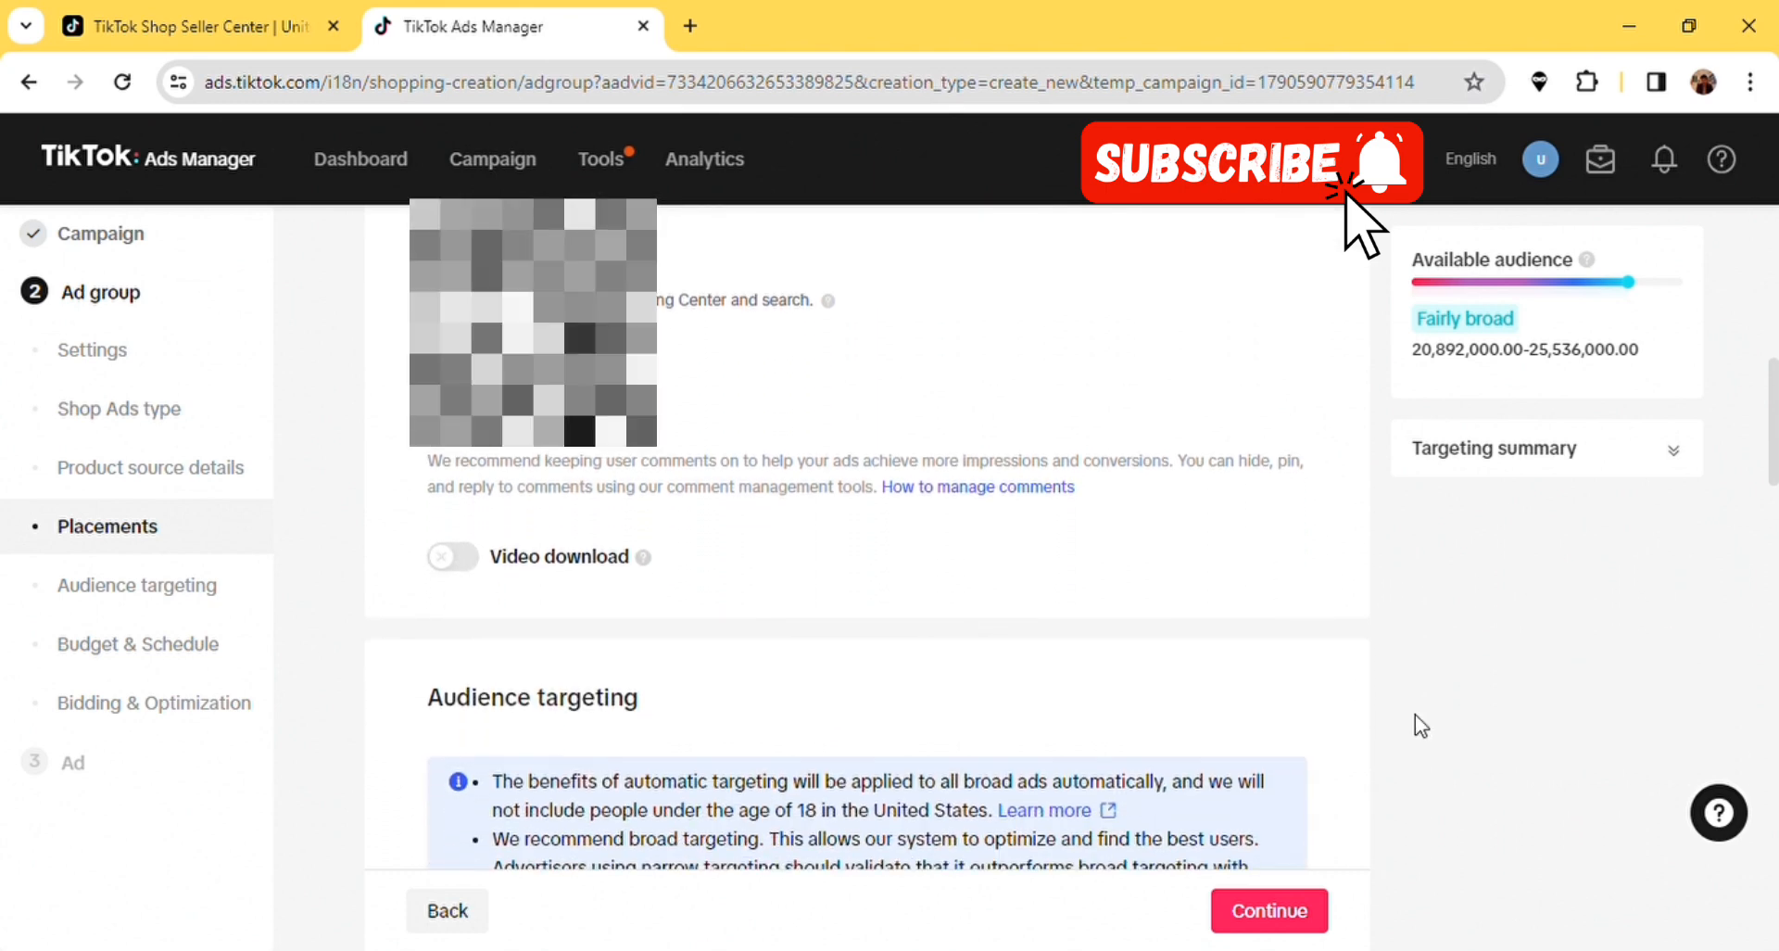
pyautogui.scroll(-1, 1419, 725)
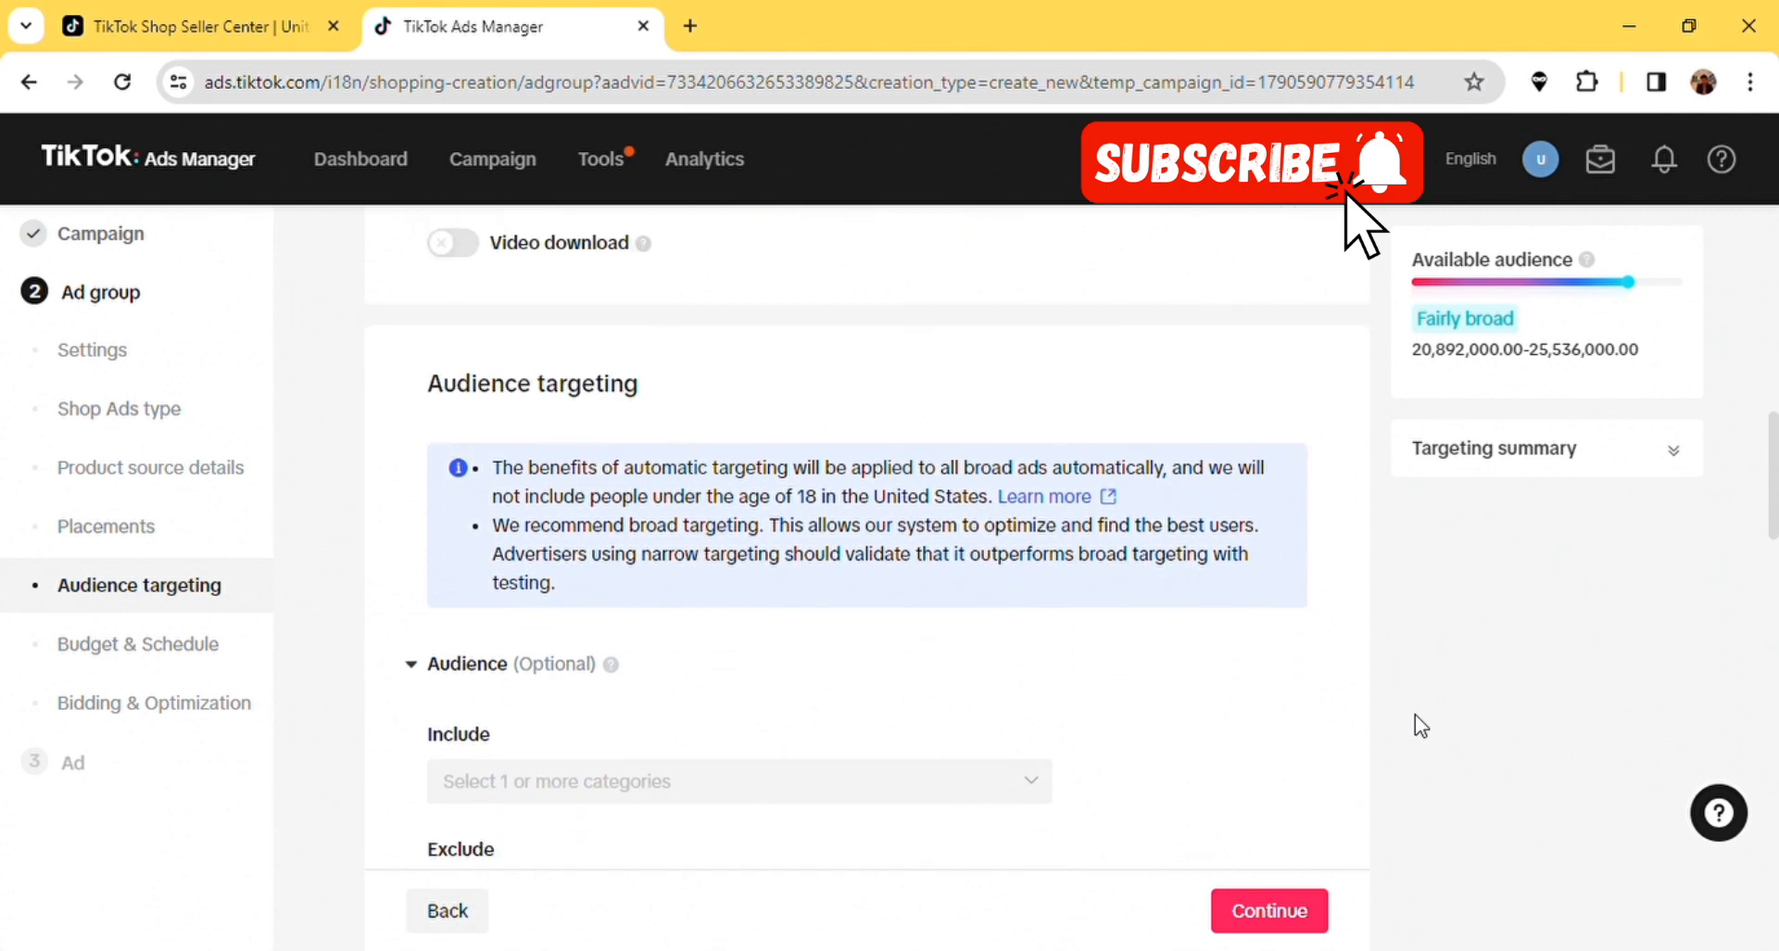
pyautogui.scroll(-2, 1419, 725)
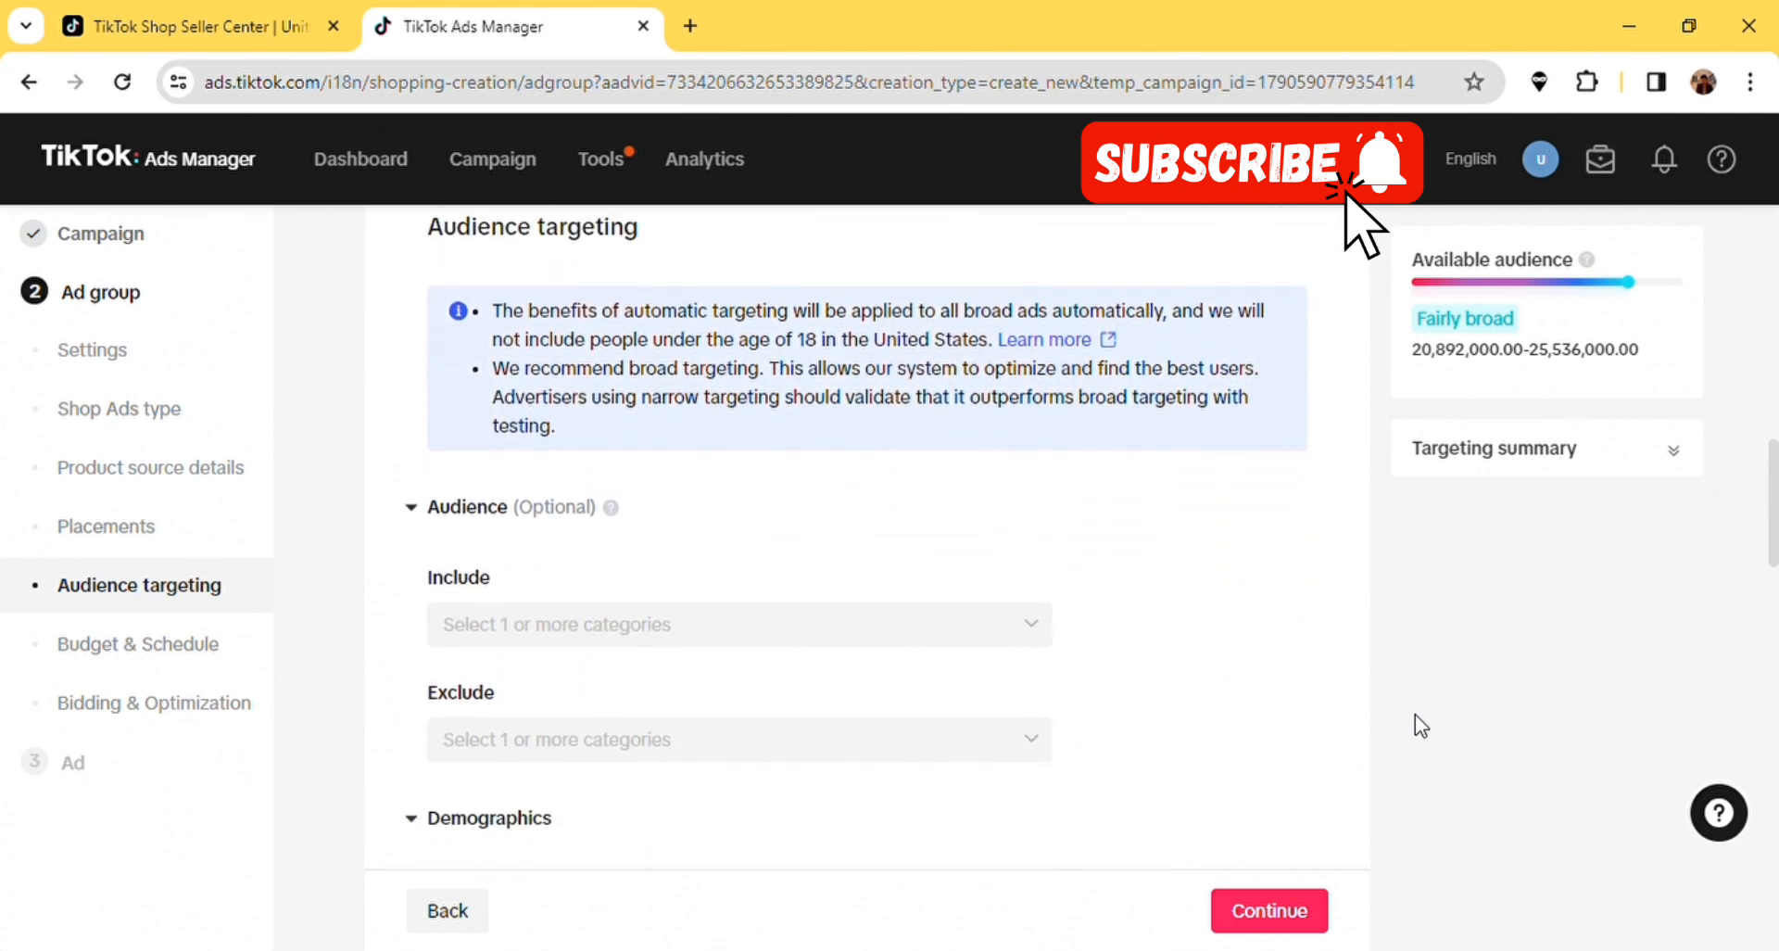
pyautogui.scroll(-1, 1420, 725)
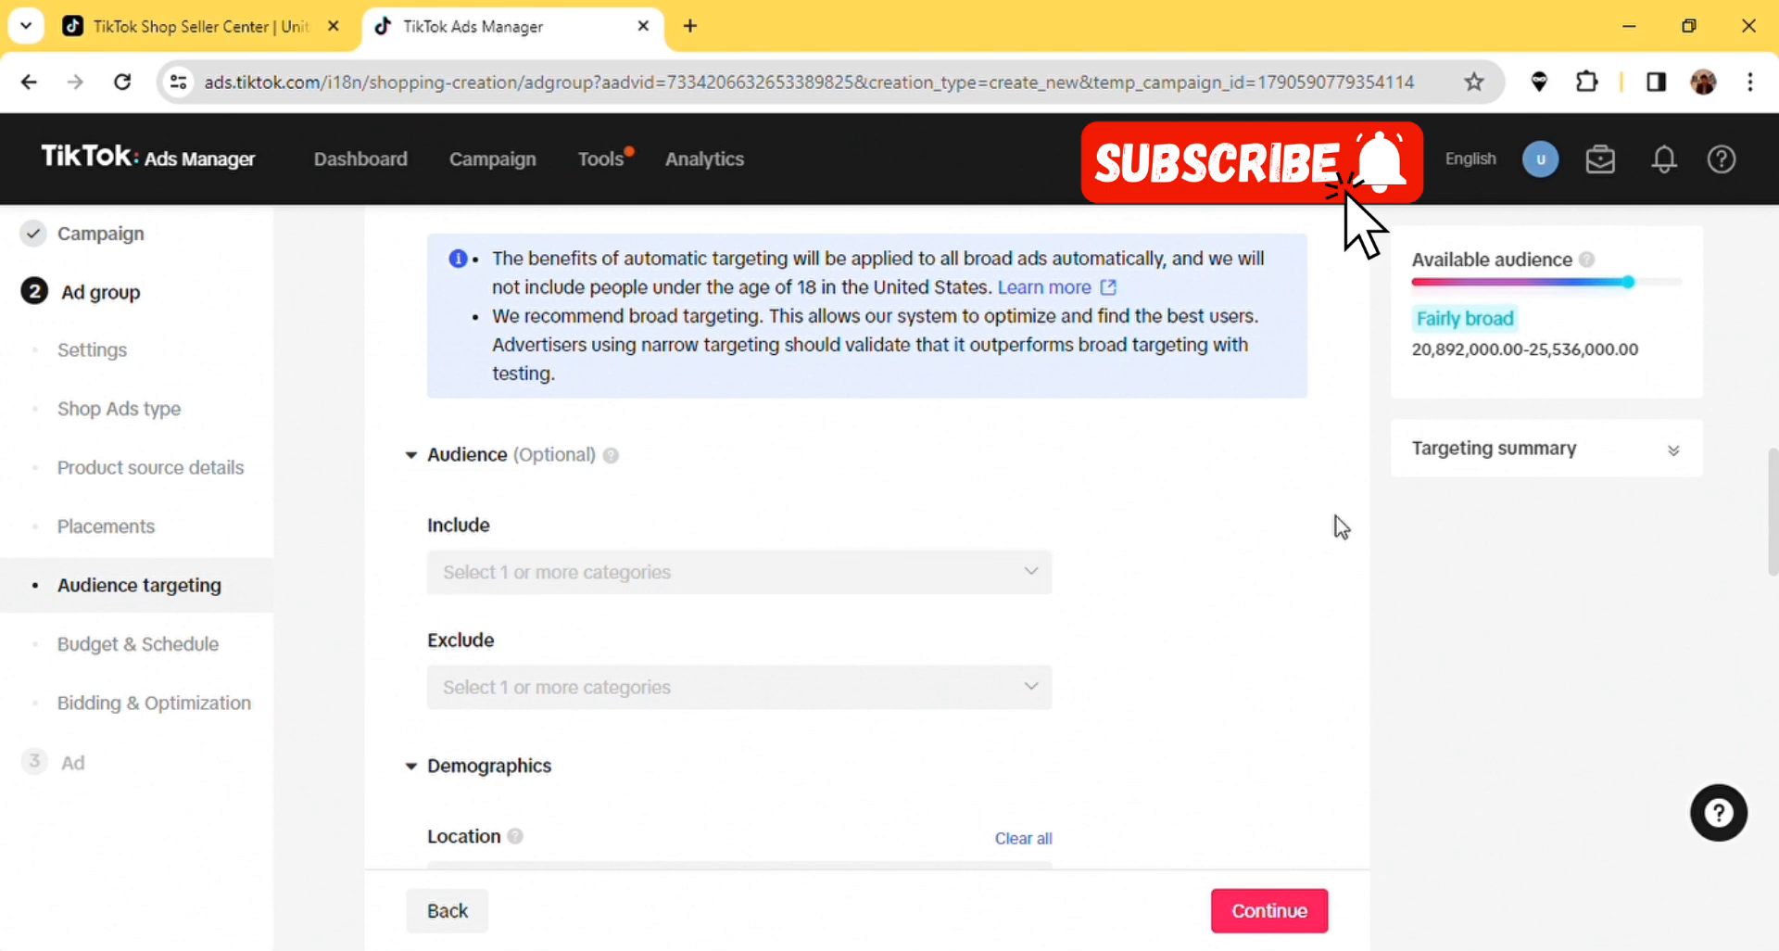
pyautogui.scroll(-3, 1490, 554)
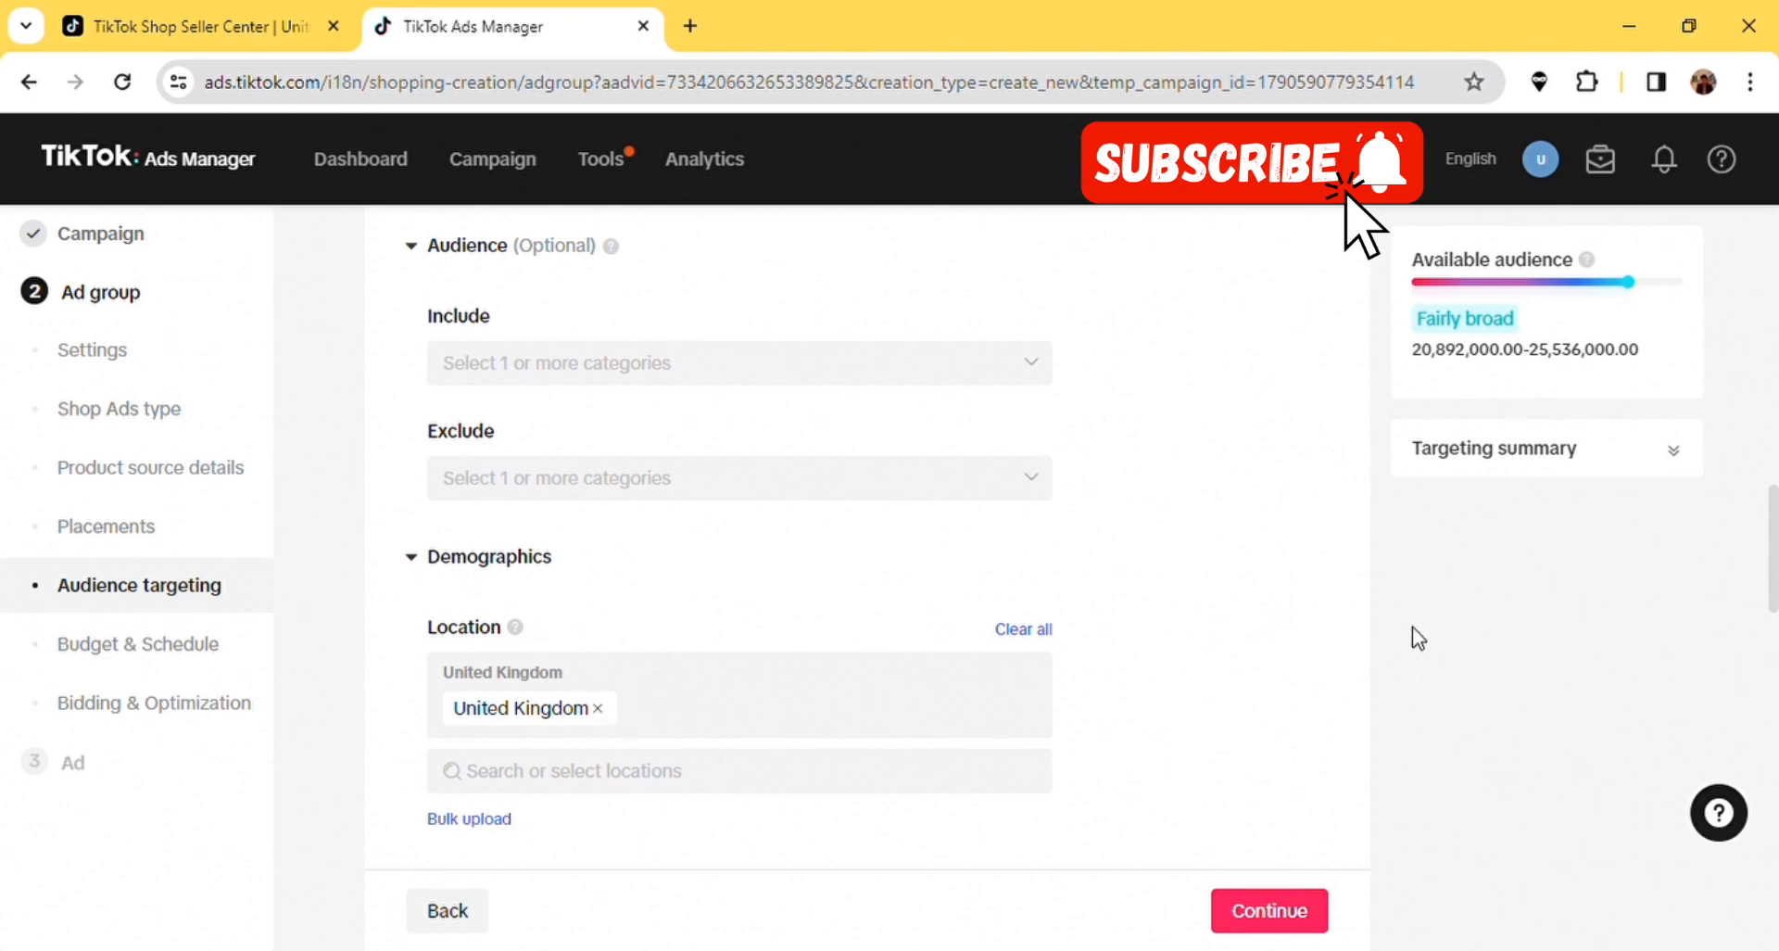
pyautogui.scroll(-2, 1387, 675)
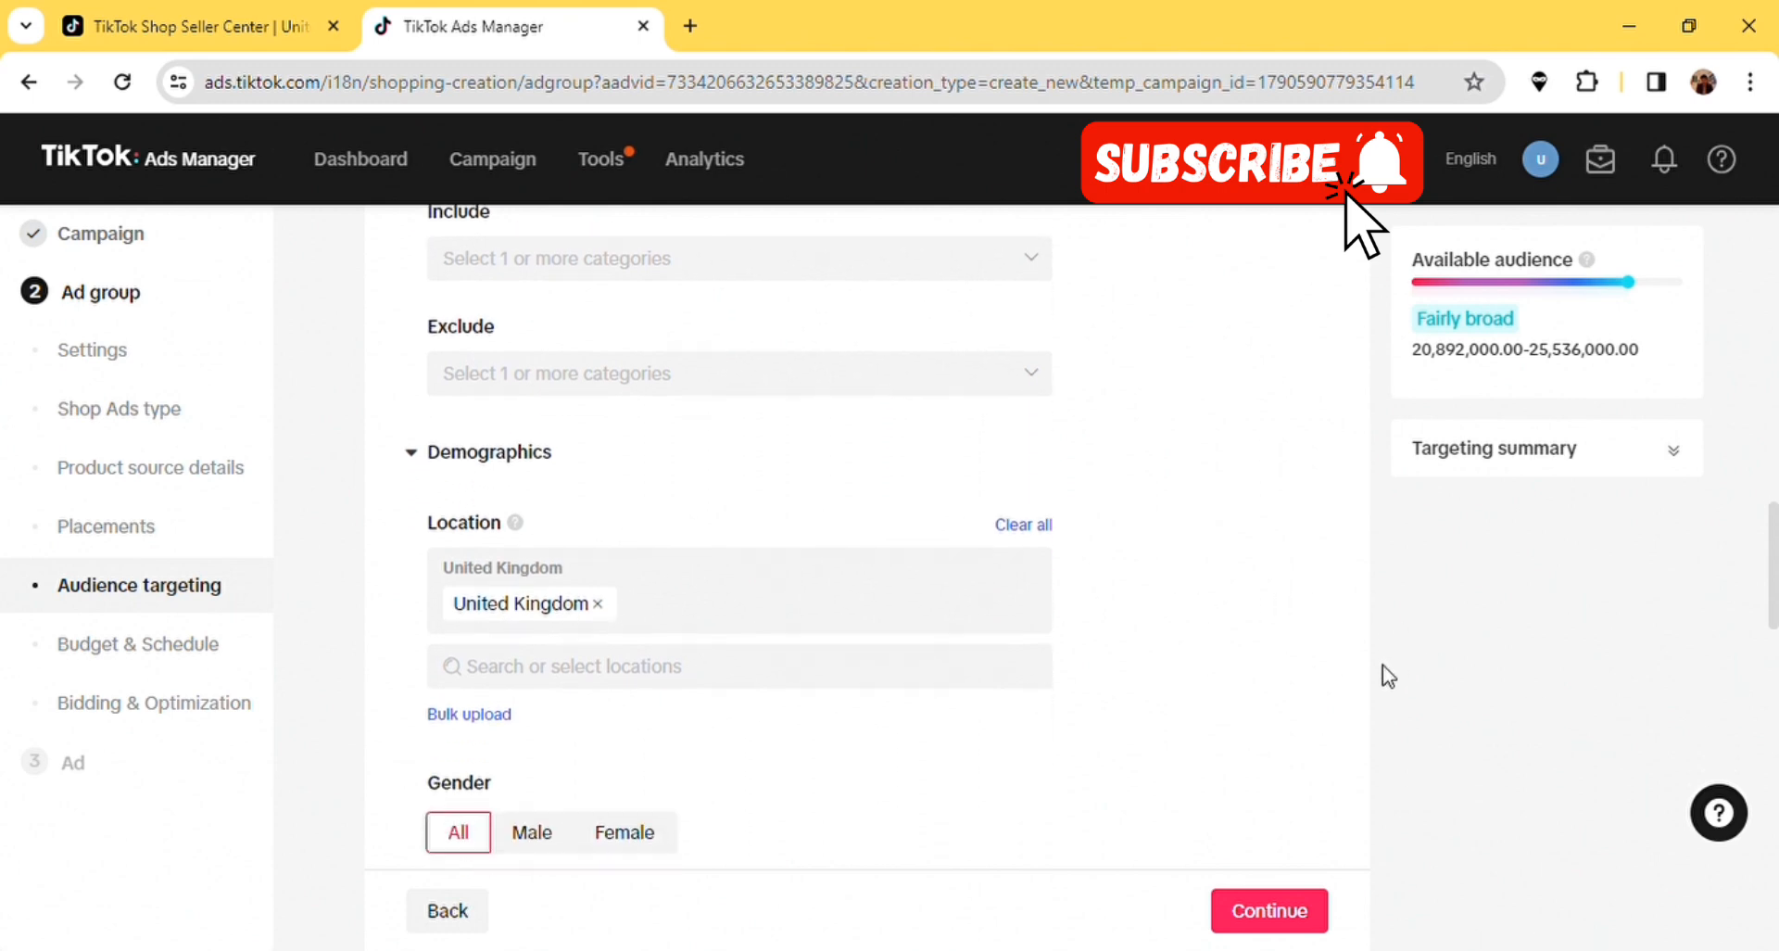
pyautogui.scroll(-5, 1382, 664)
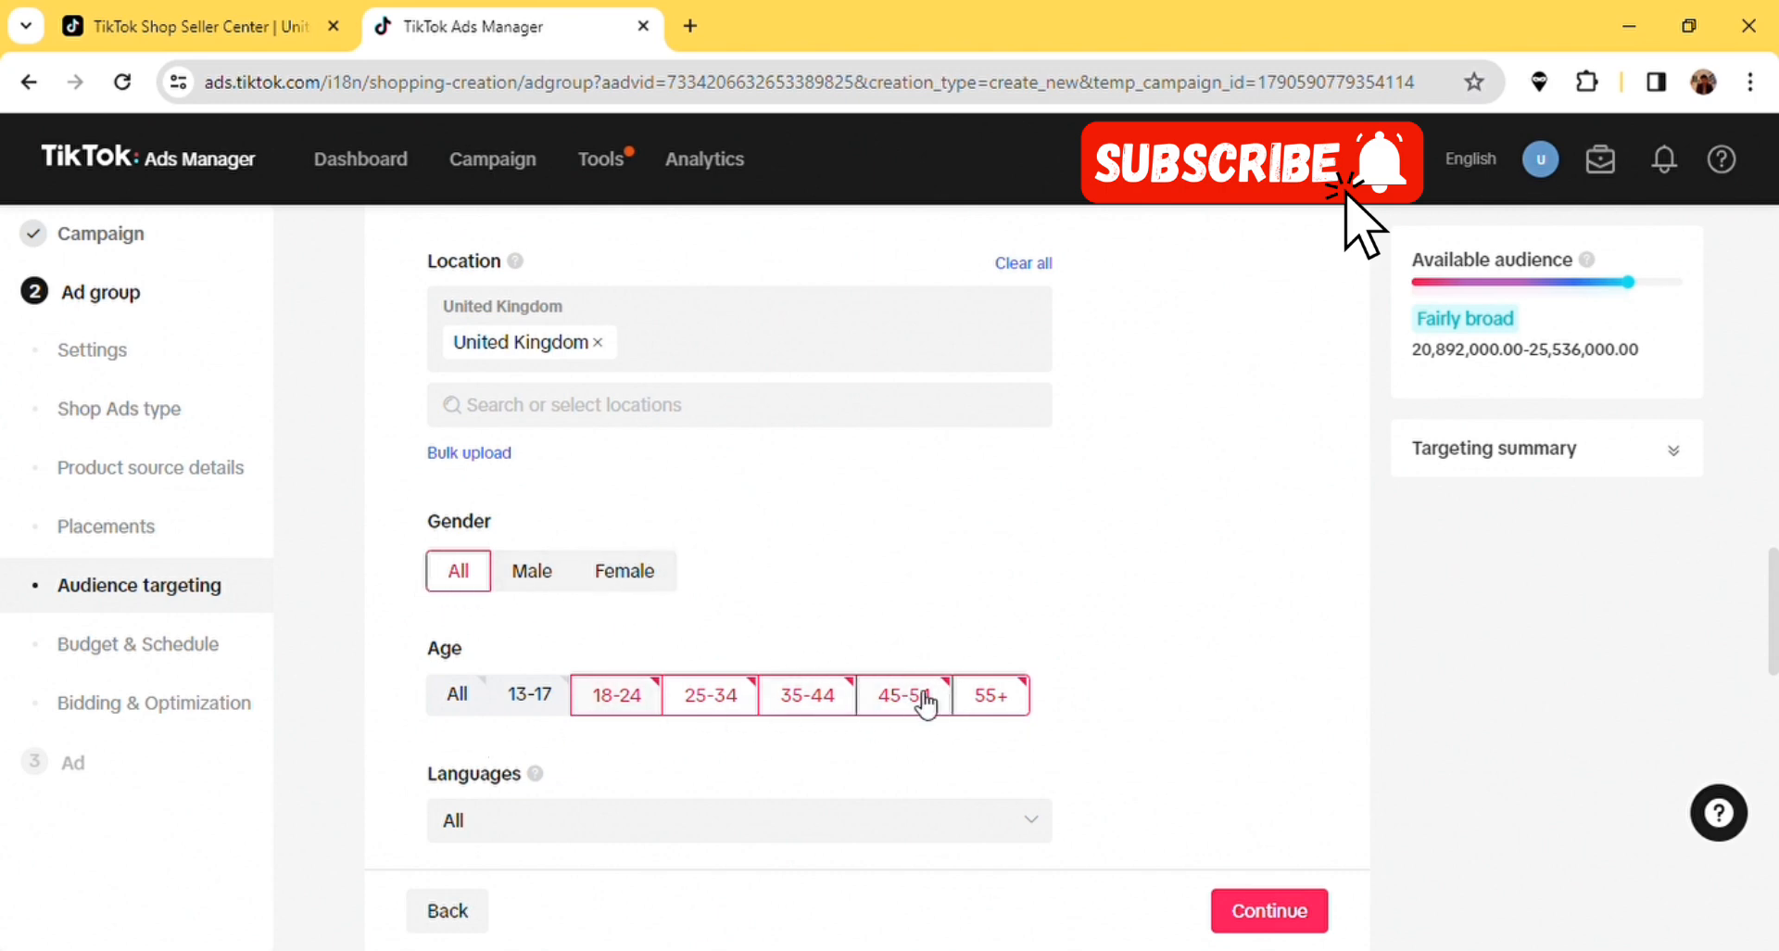
pyautogui.click(464, 695)
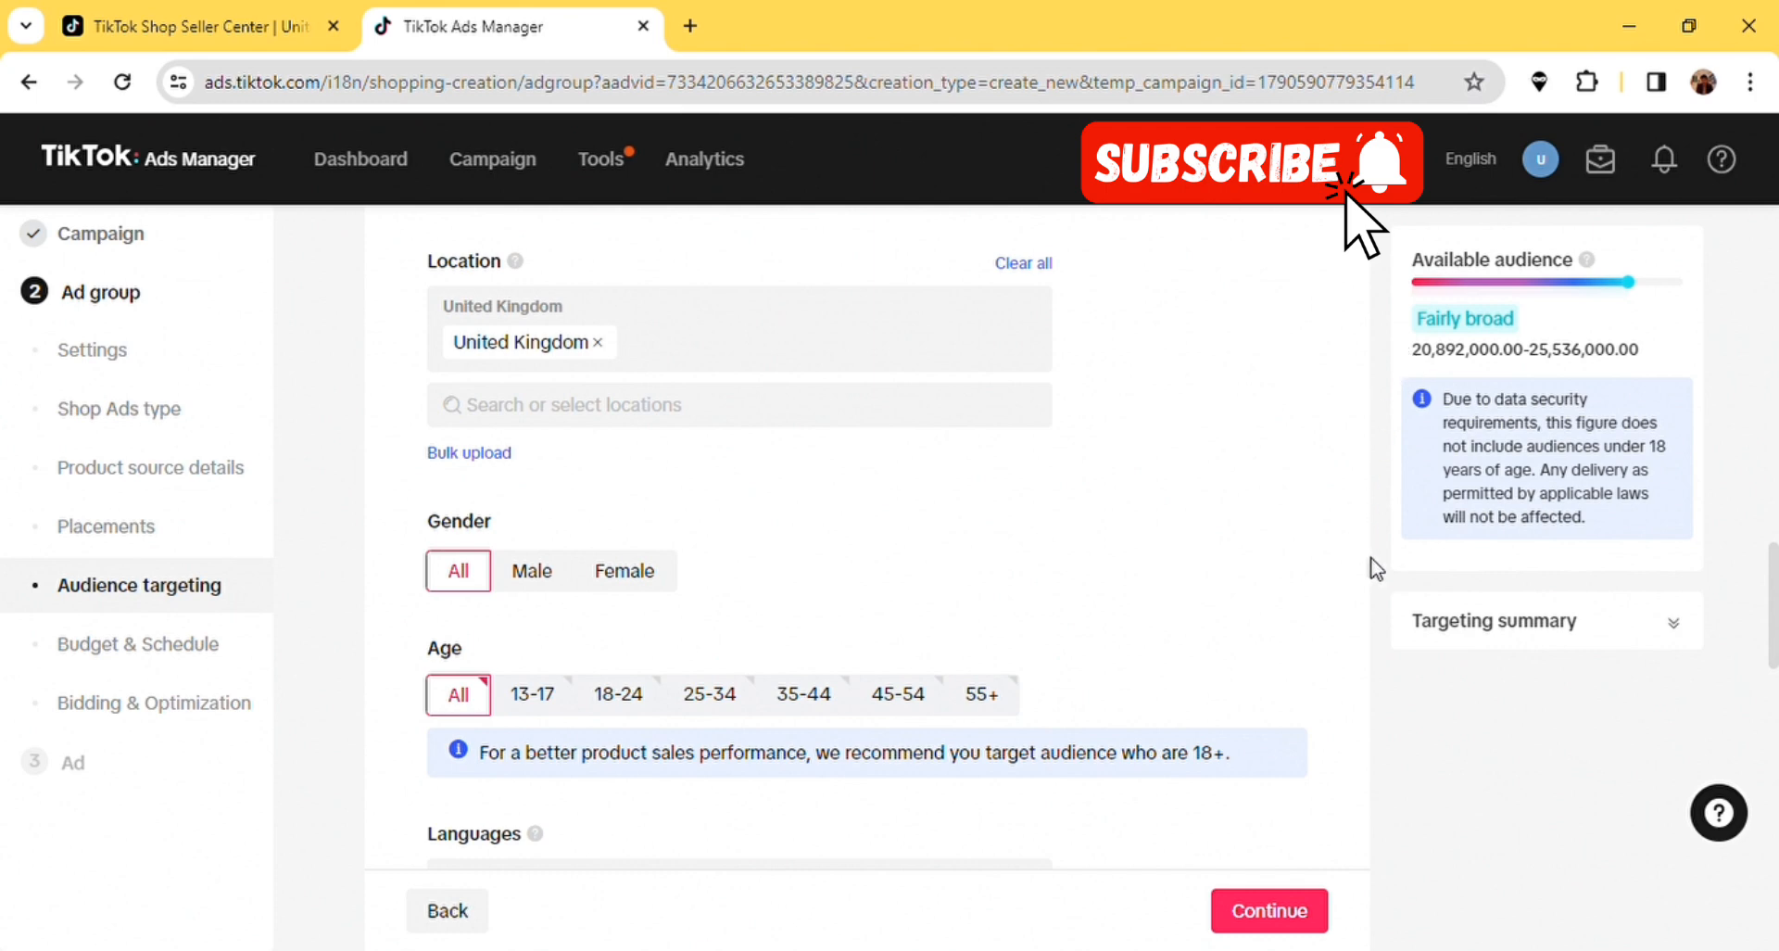
# - Restrict the audience language to English
pyautogui.scroll(-4, 1375, 567)
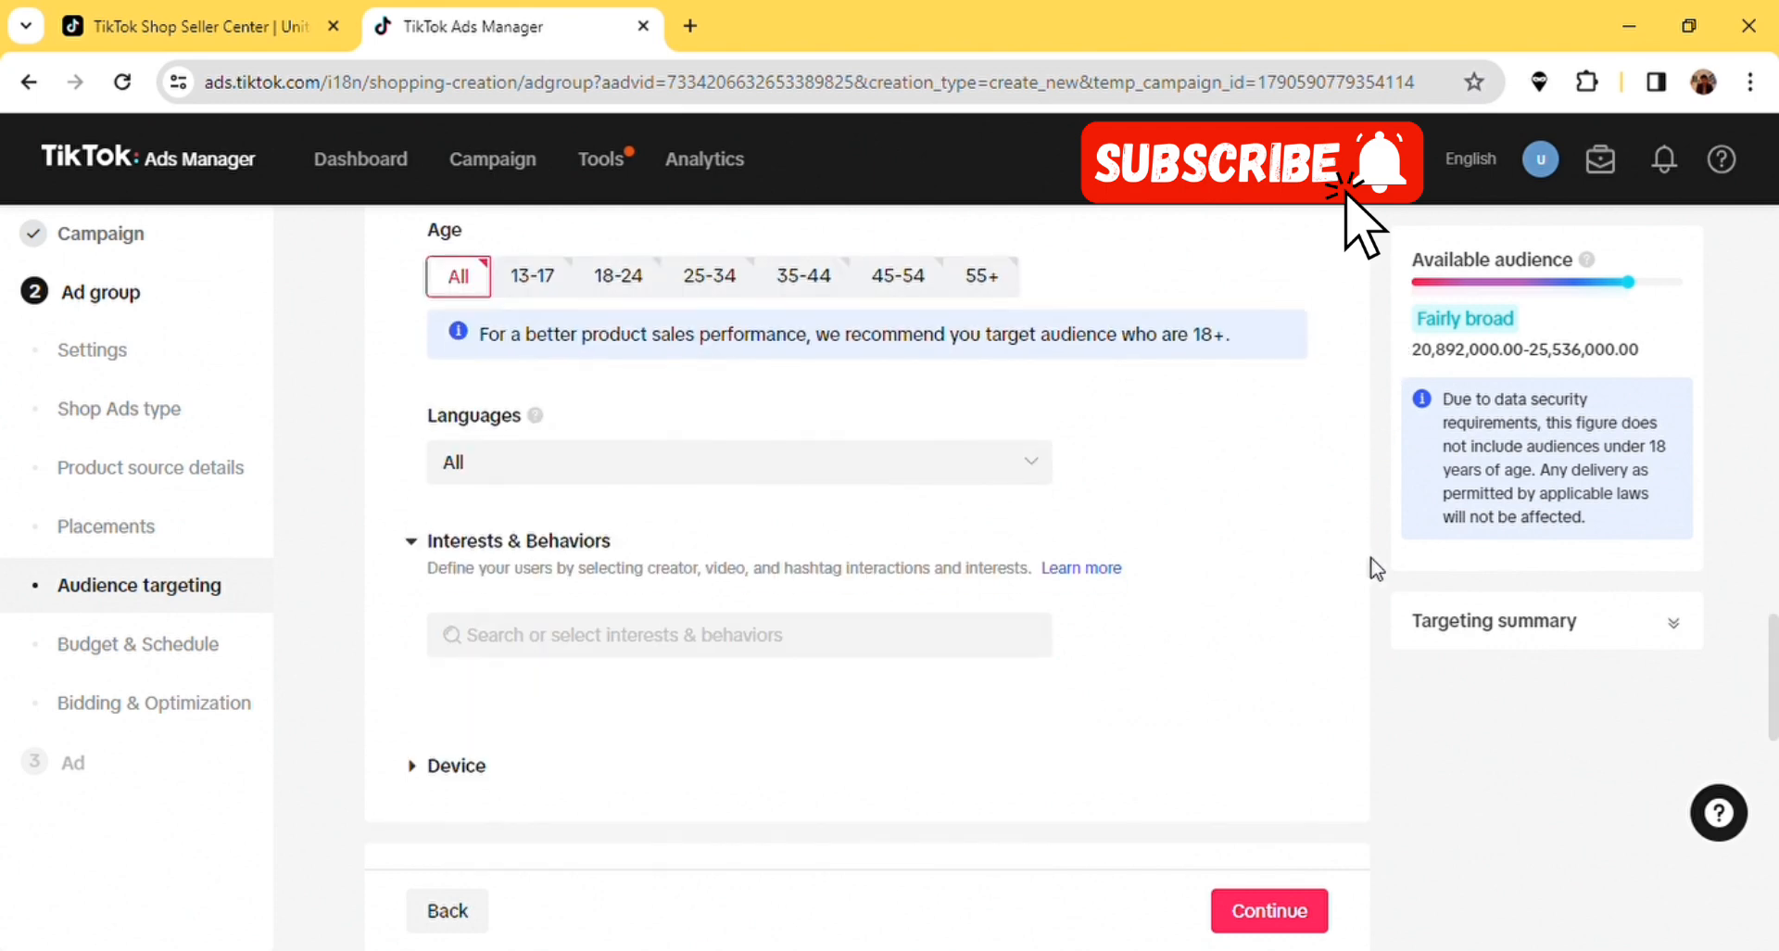
pyautogui.click(1038, 463)
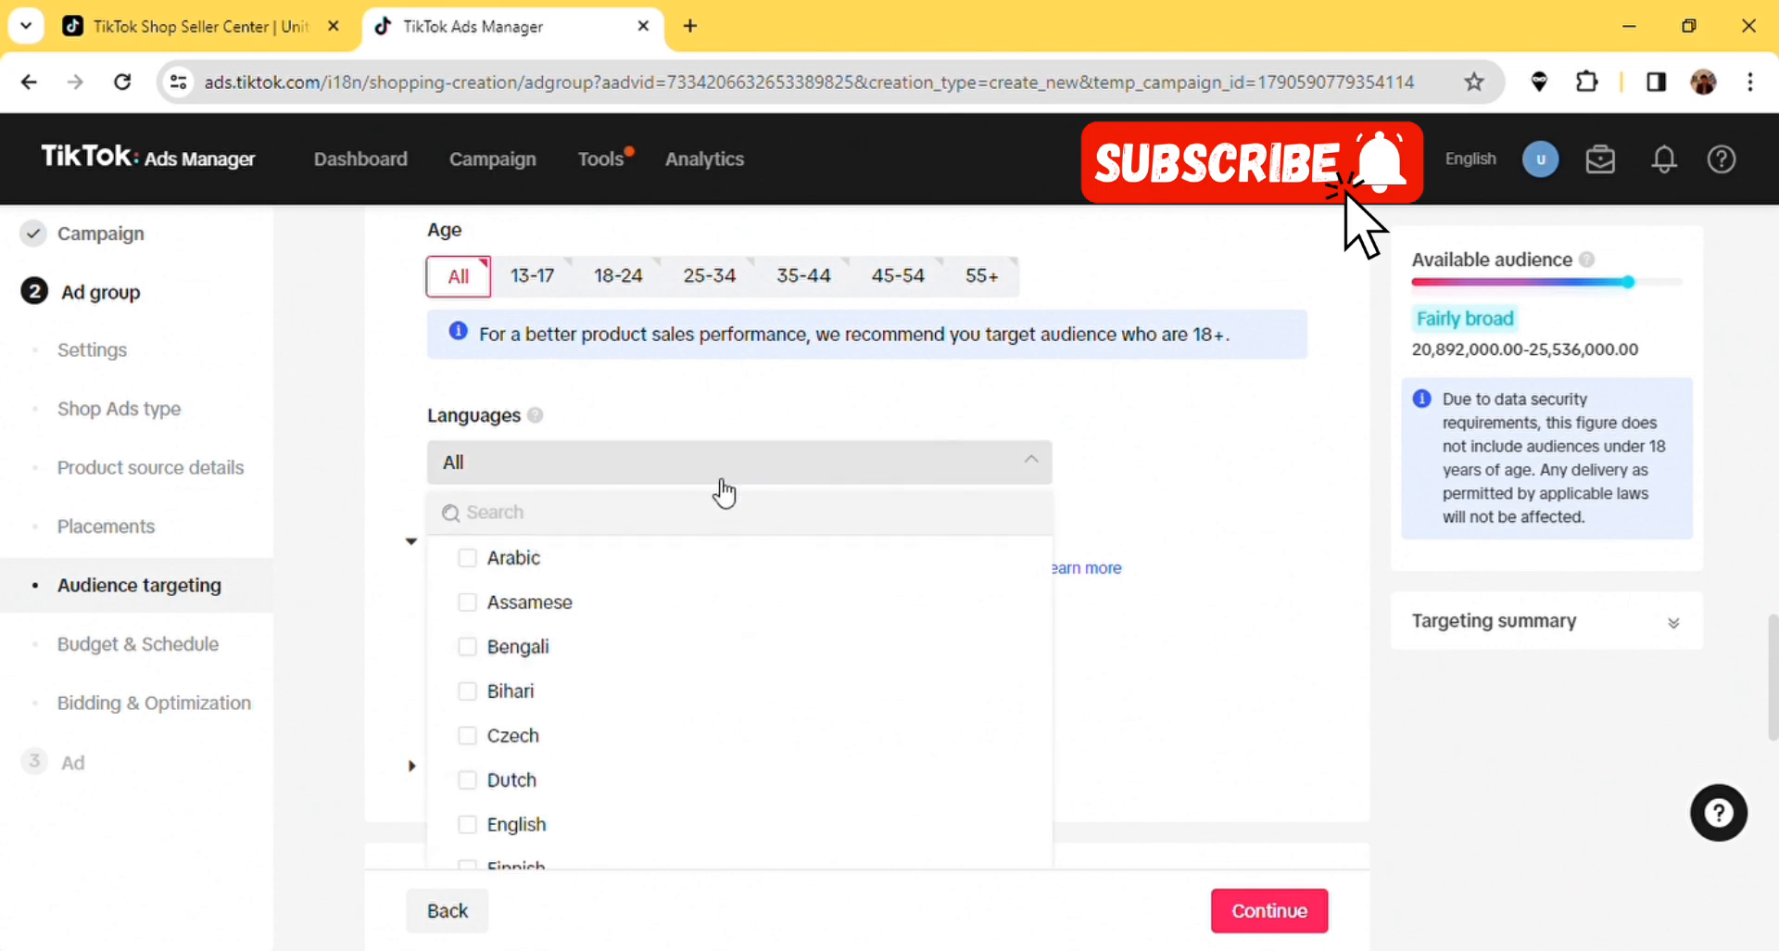
pyautogui.click(537, 826)
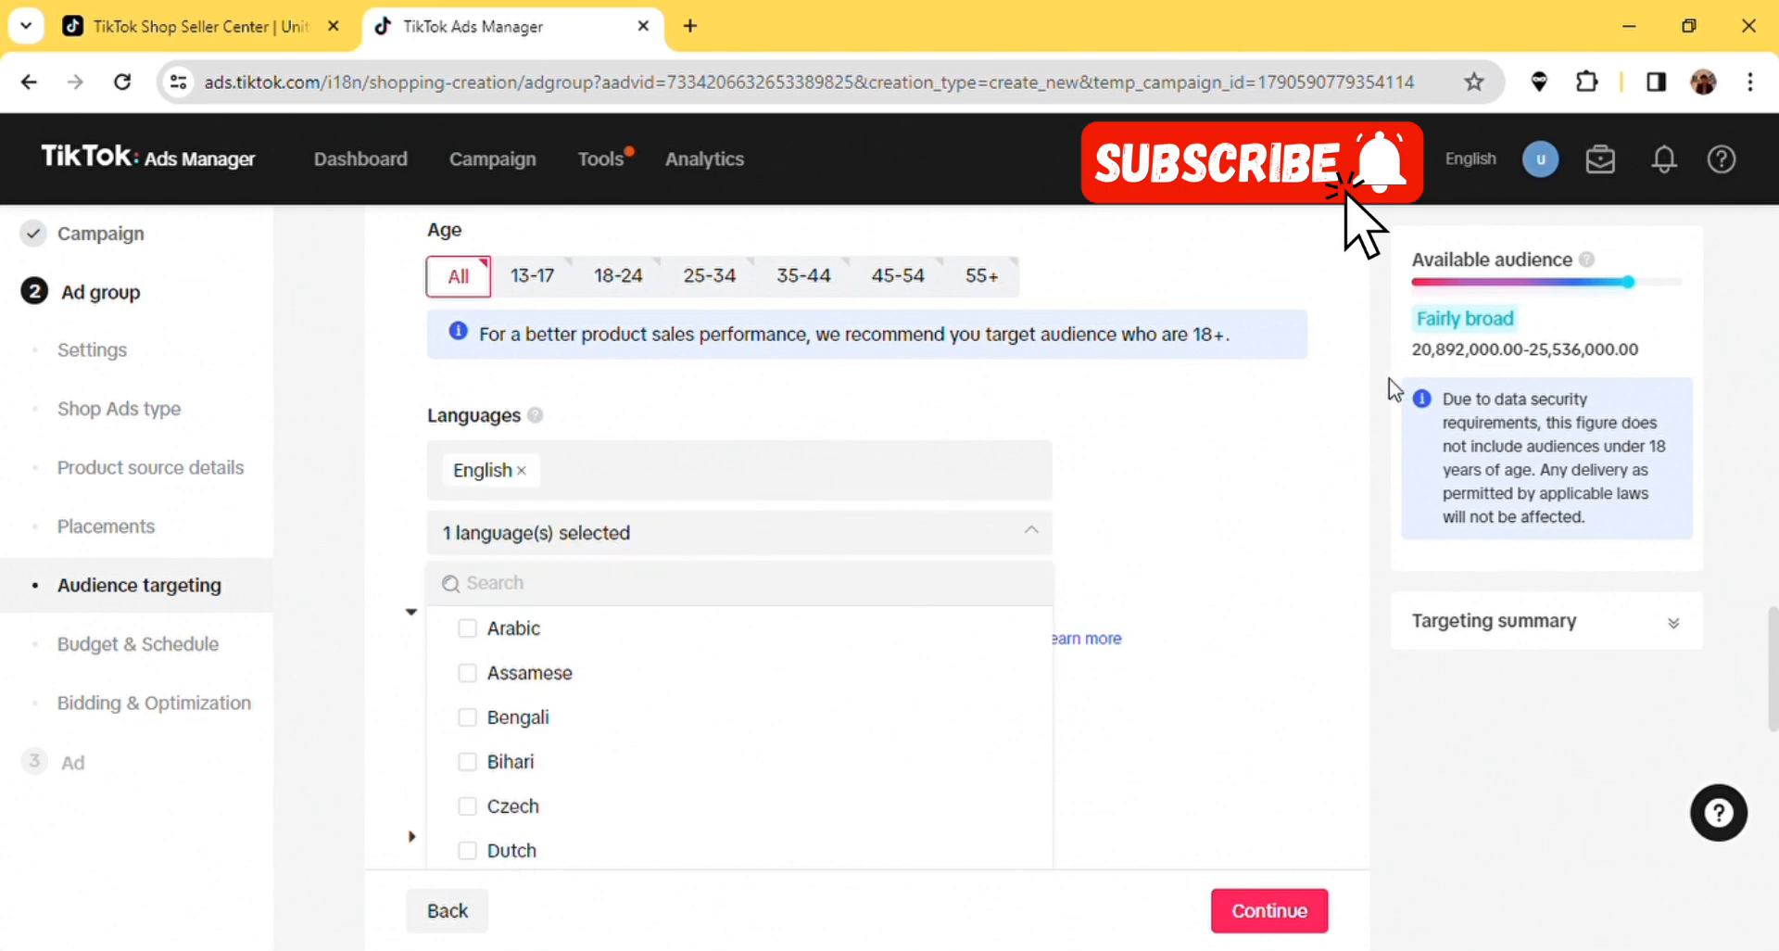
pyautogui.click(1308, 484)
# - Add Beauty & Style as a video interaction under the ad group's Interests & Behaviors targeting
pyautogui.scroll(-2, 1307, 484)
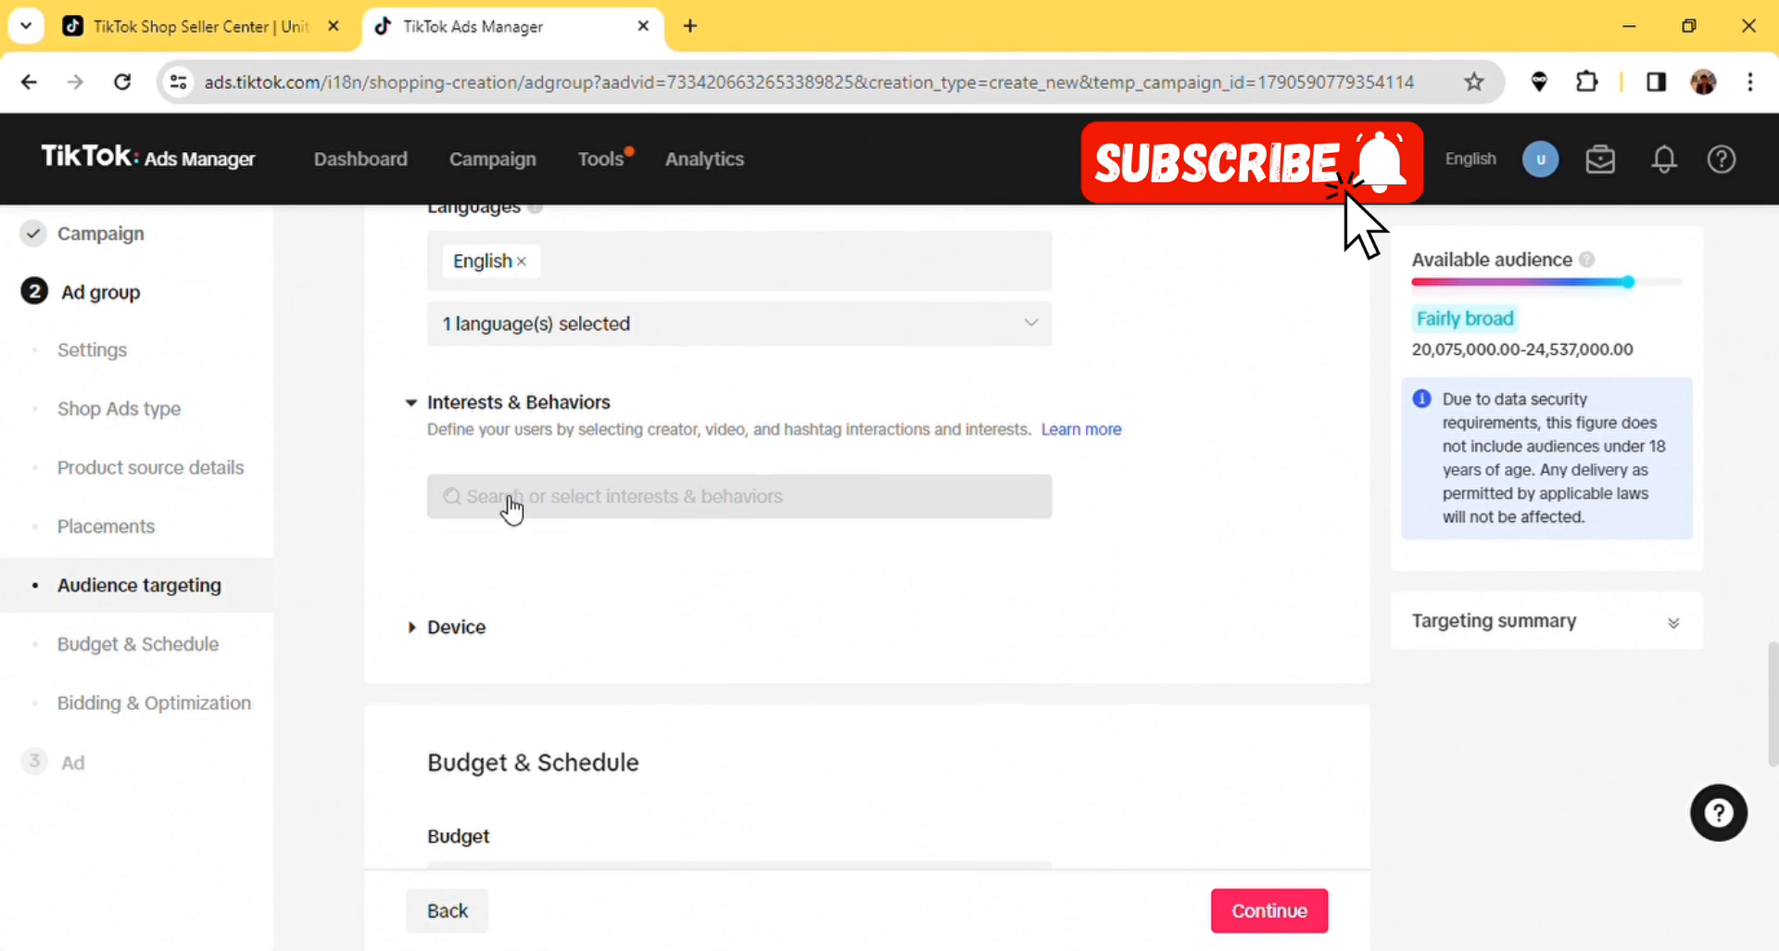
pyautogui.click(423, 407)
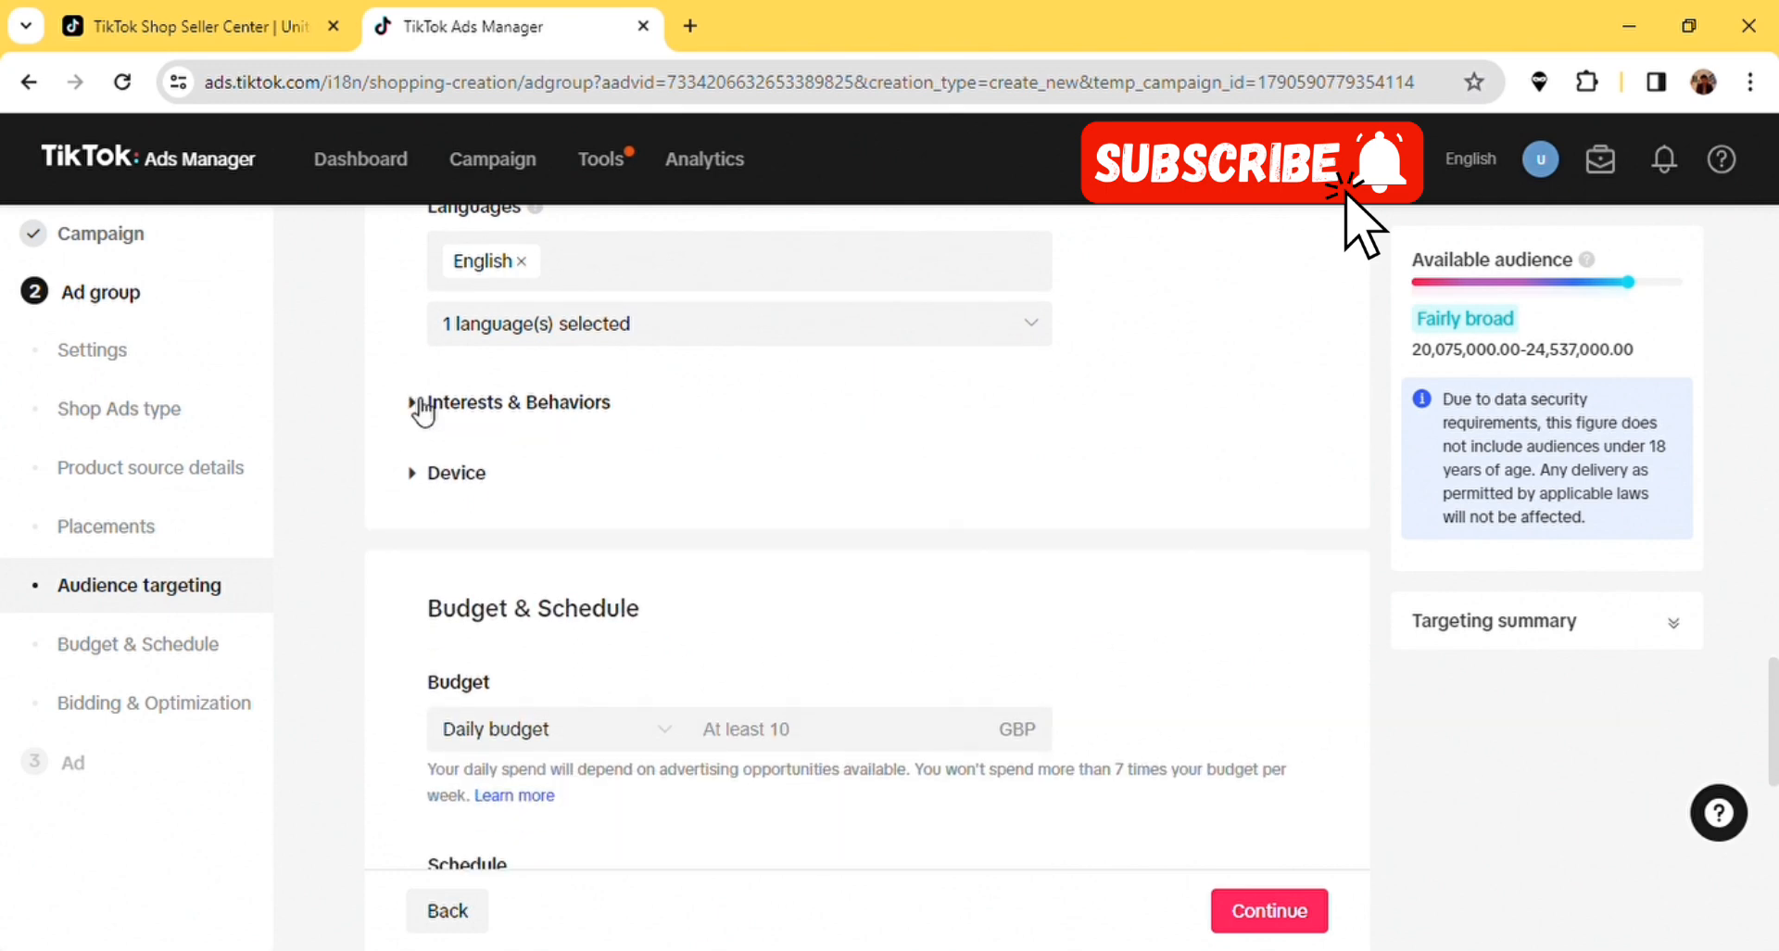
pyautogui.click(423, 408)
pyautogui.click(556, 504)
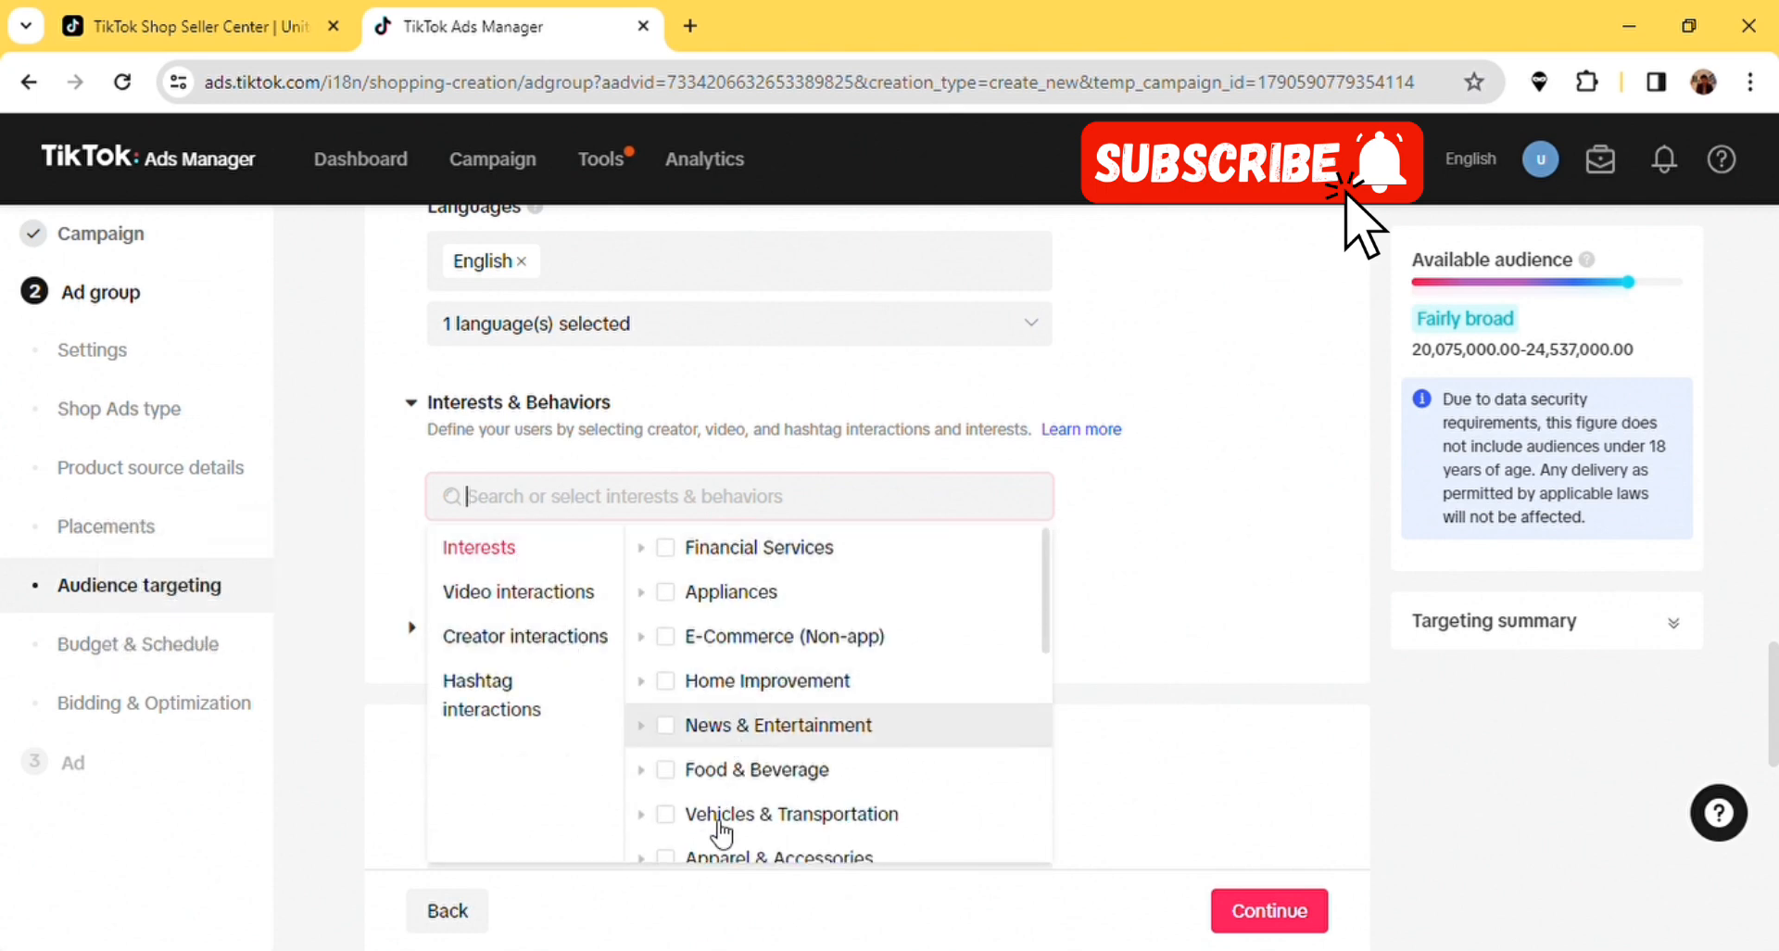
pyautogui.click(554, 611)
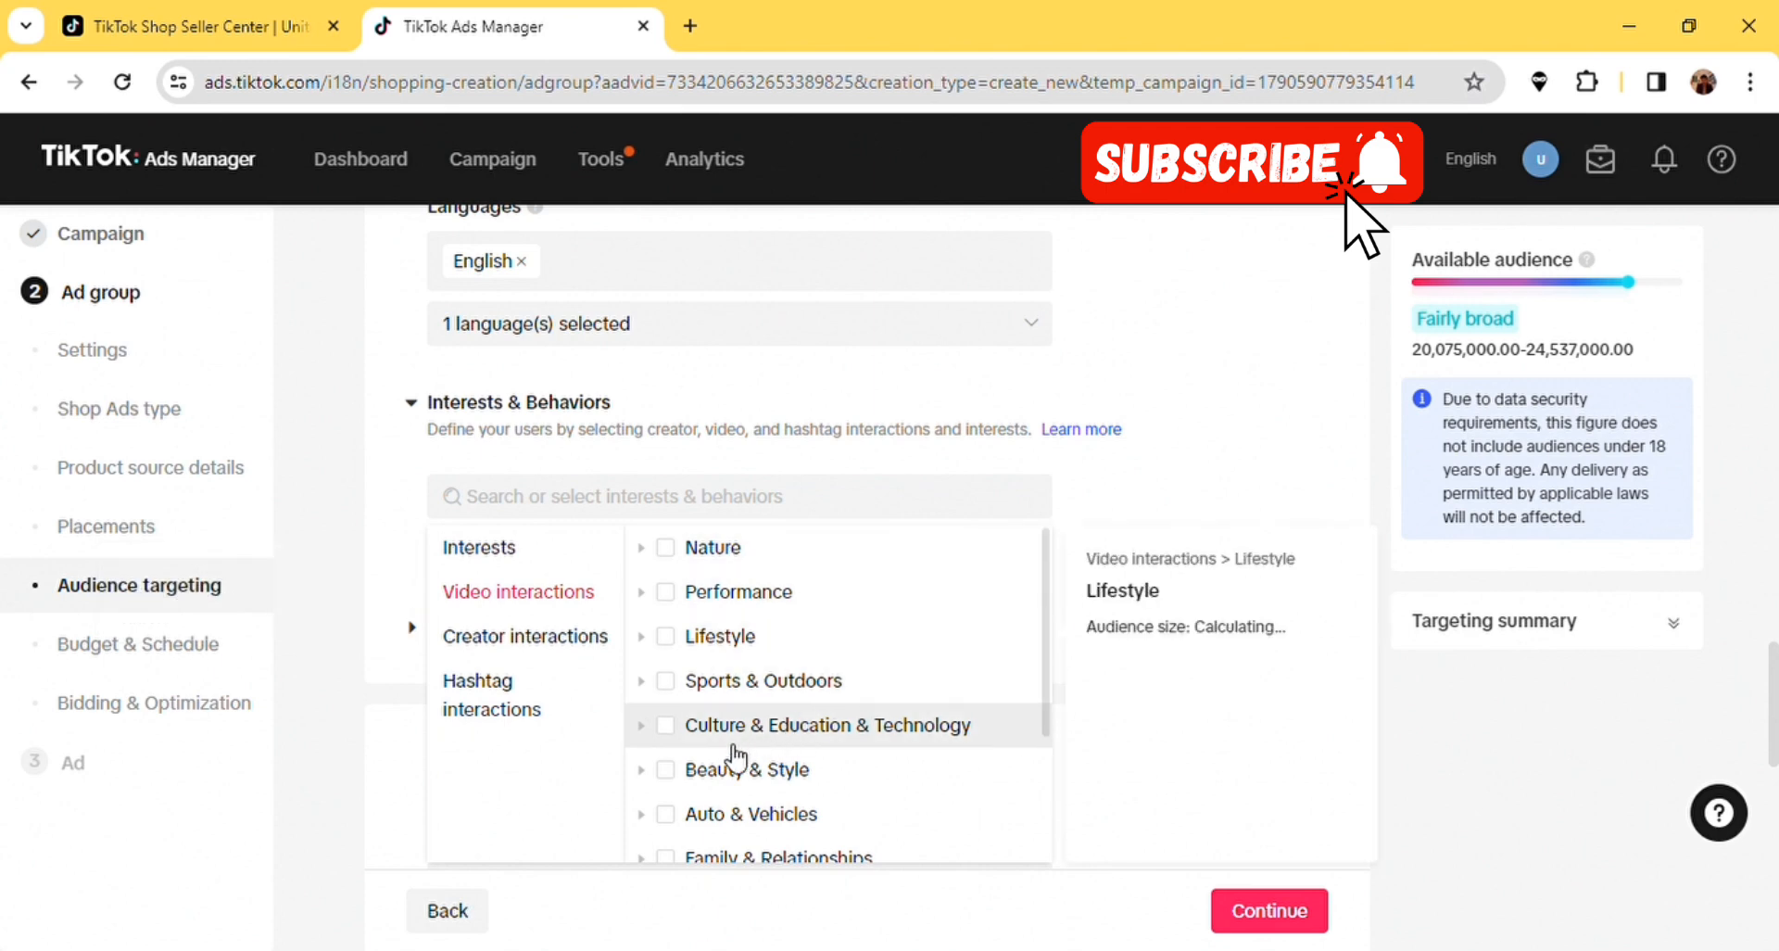
pyautogui.click(674, 771)
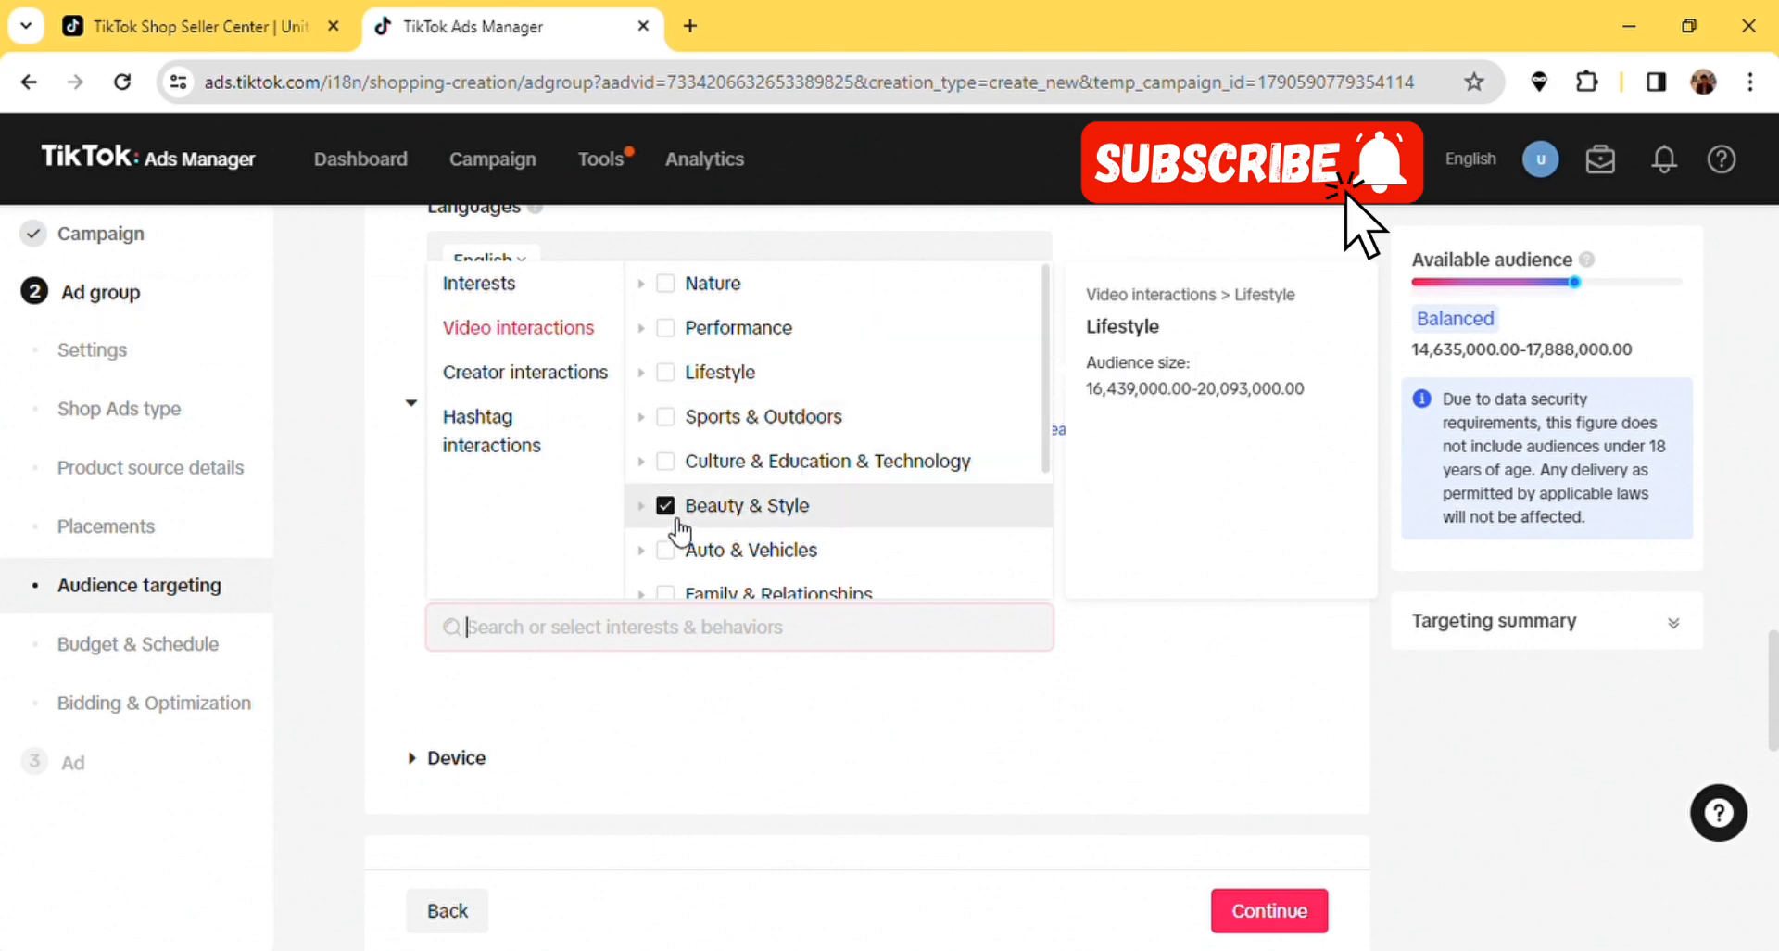
pyautogui.click(1399, 755)
# - Expand the Device targeting and limit the connection type to WIFI
pyautogui.scroll(-3, 1403, 755)
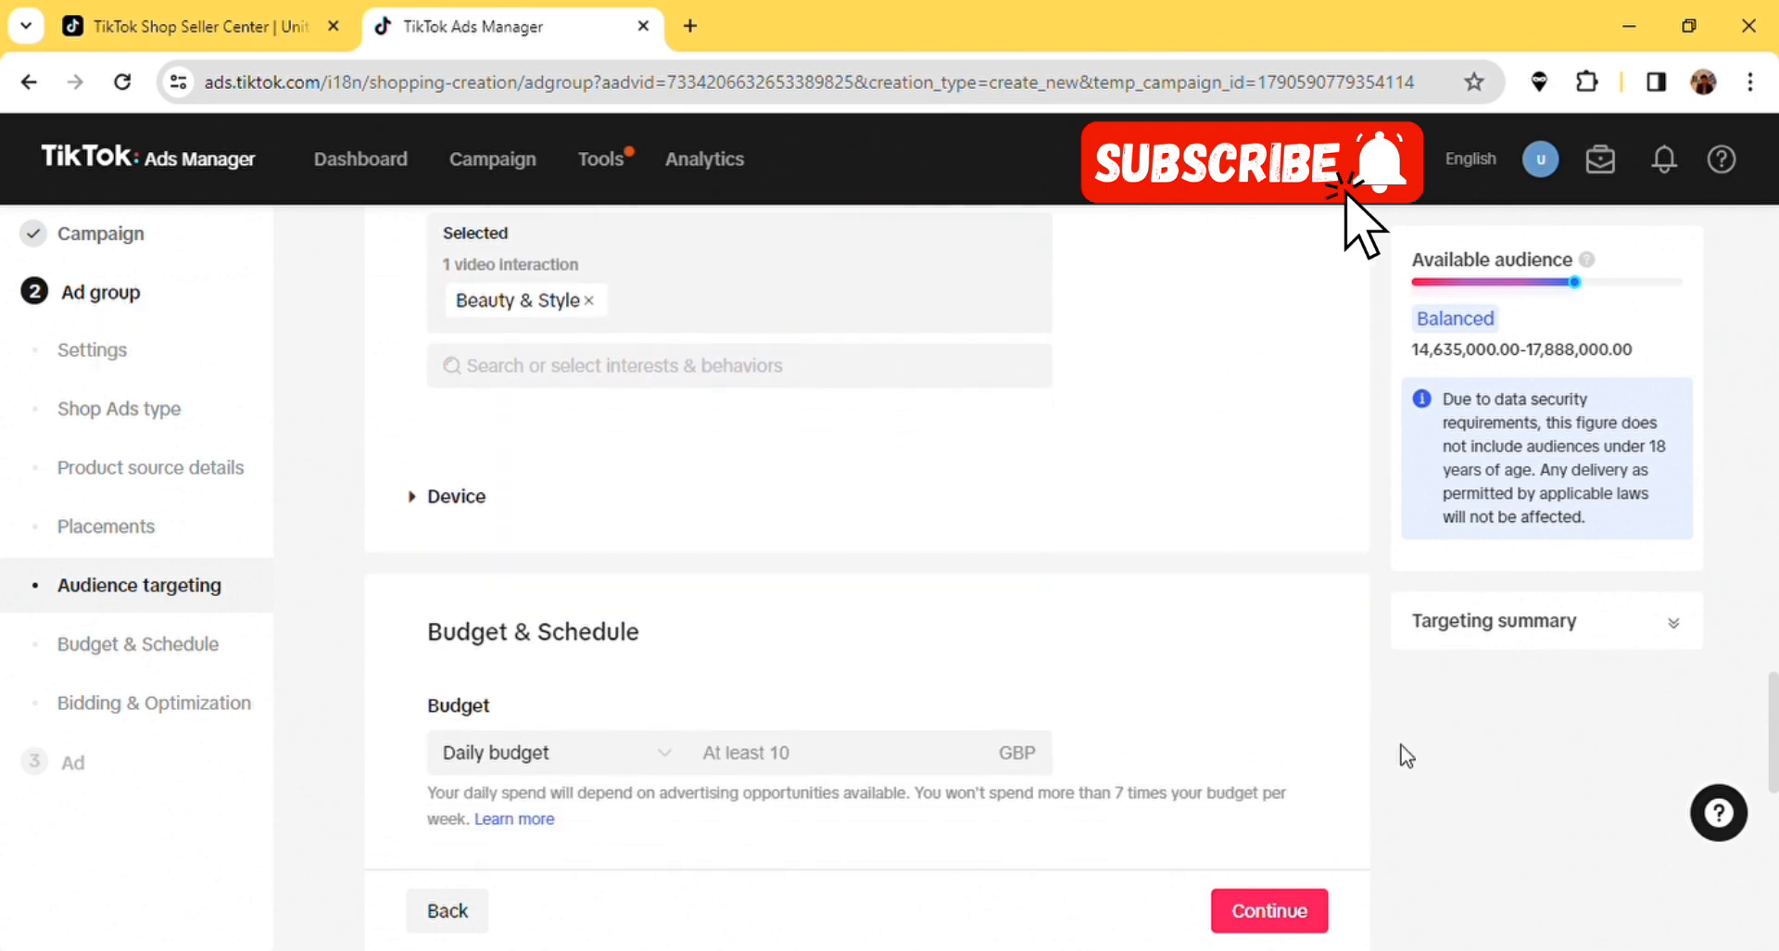
pyautogui.scroll(-1, 1404, 754)
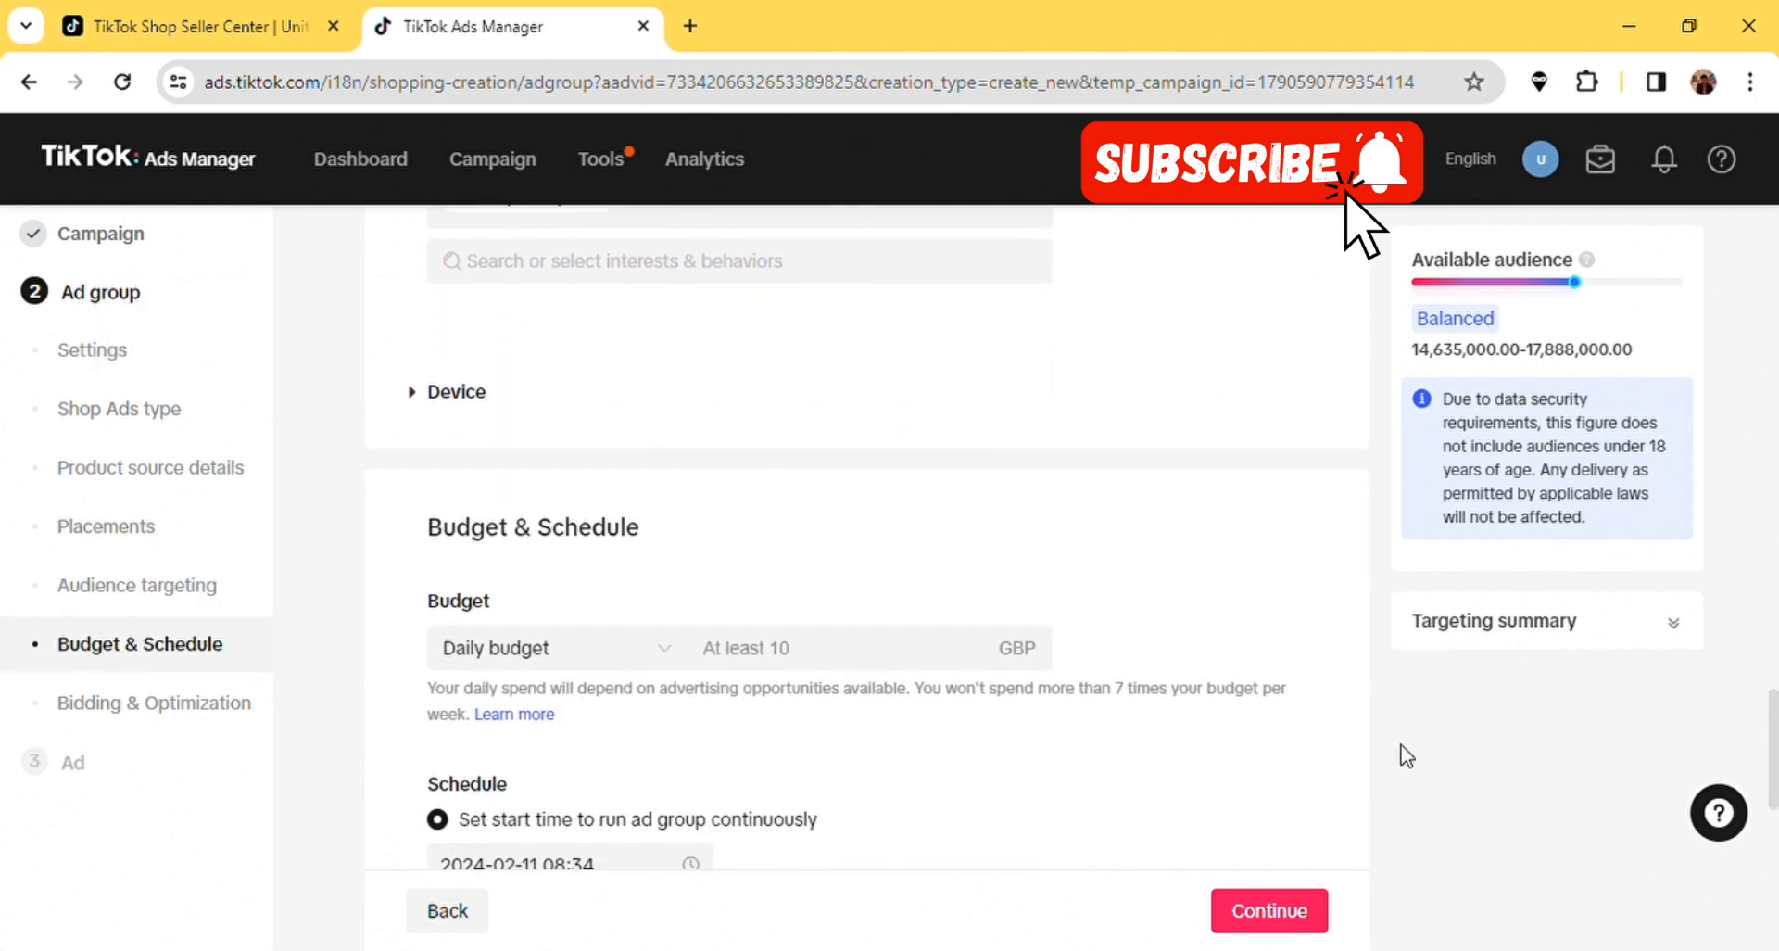
pyautogui.click(469, 391)
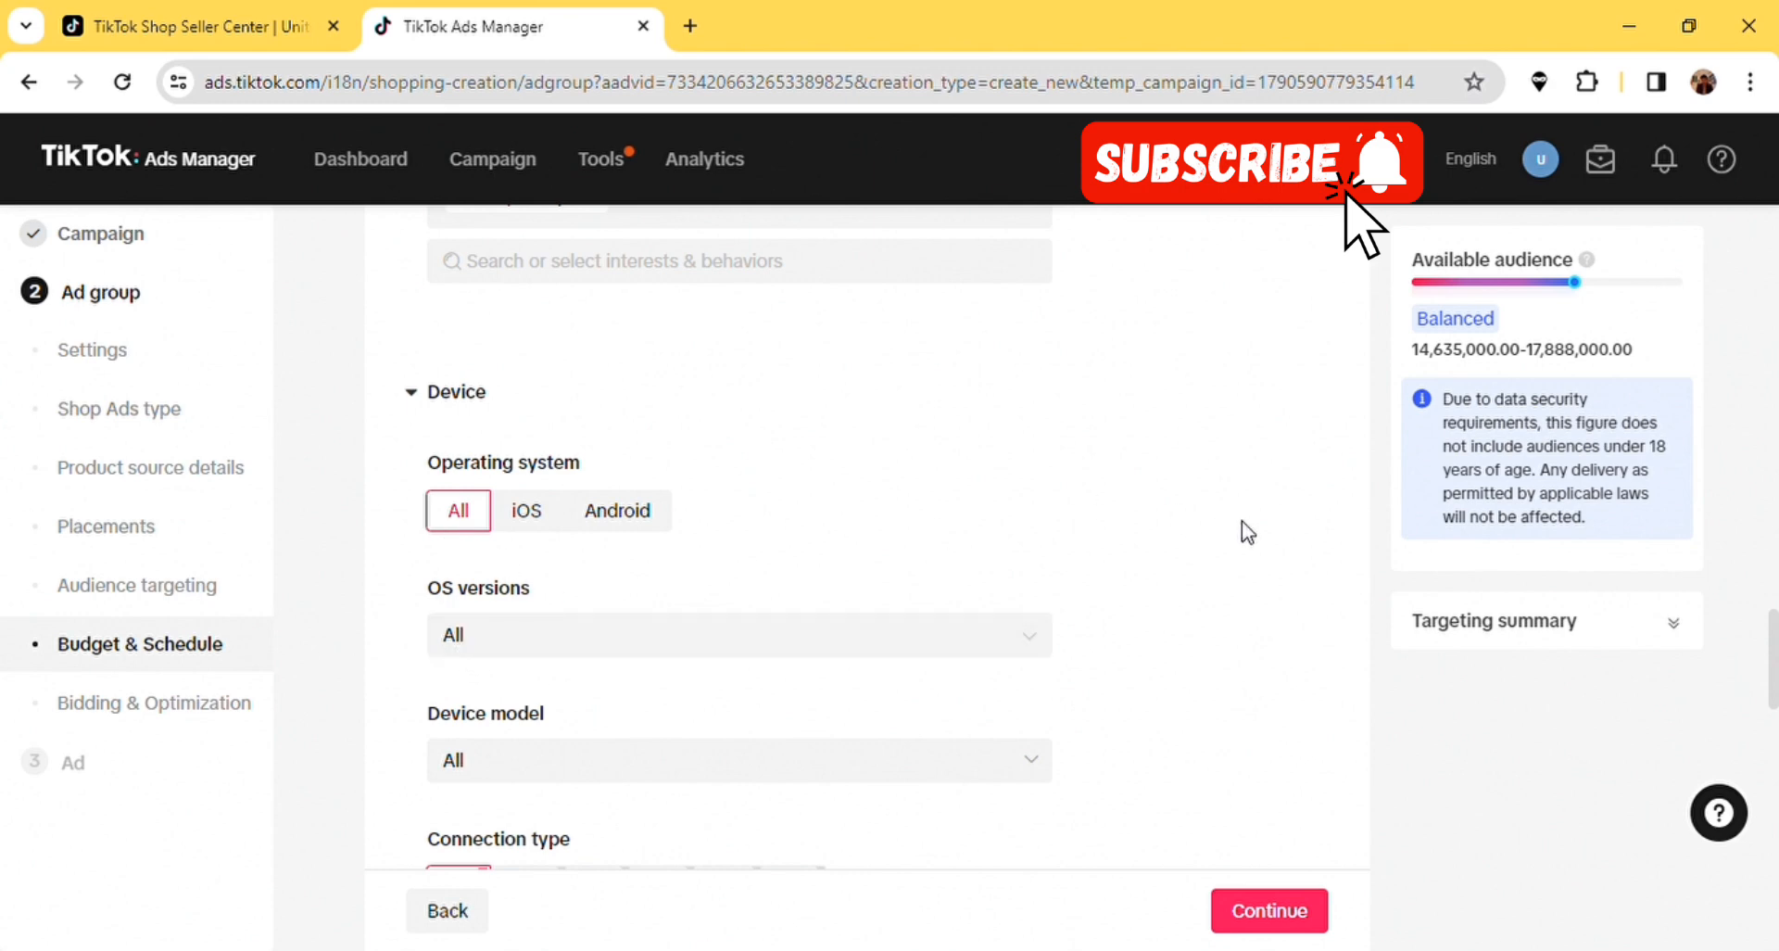
pyautogui.scroll(-3, 1248, 532)
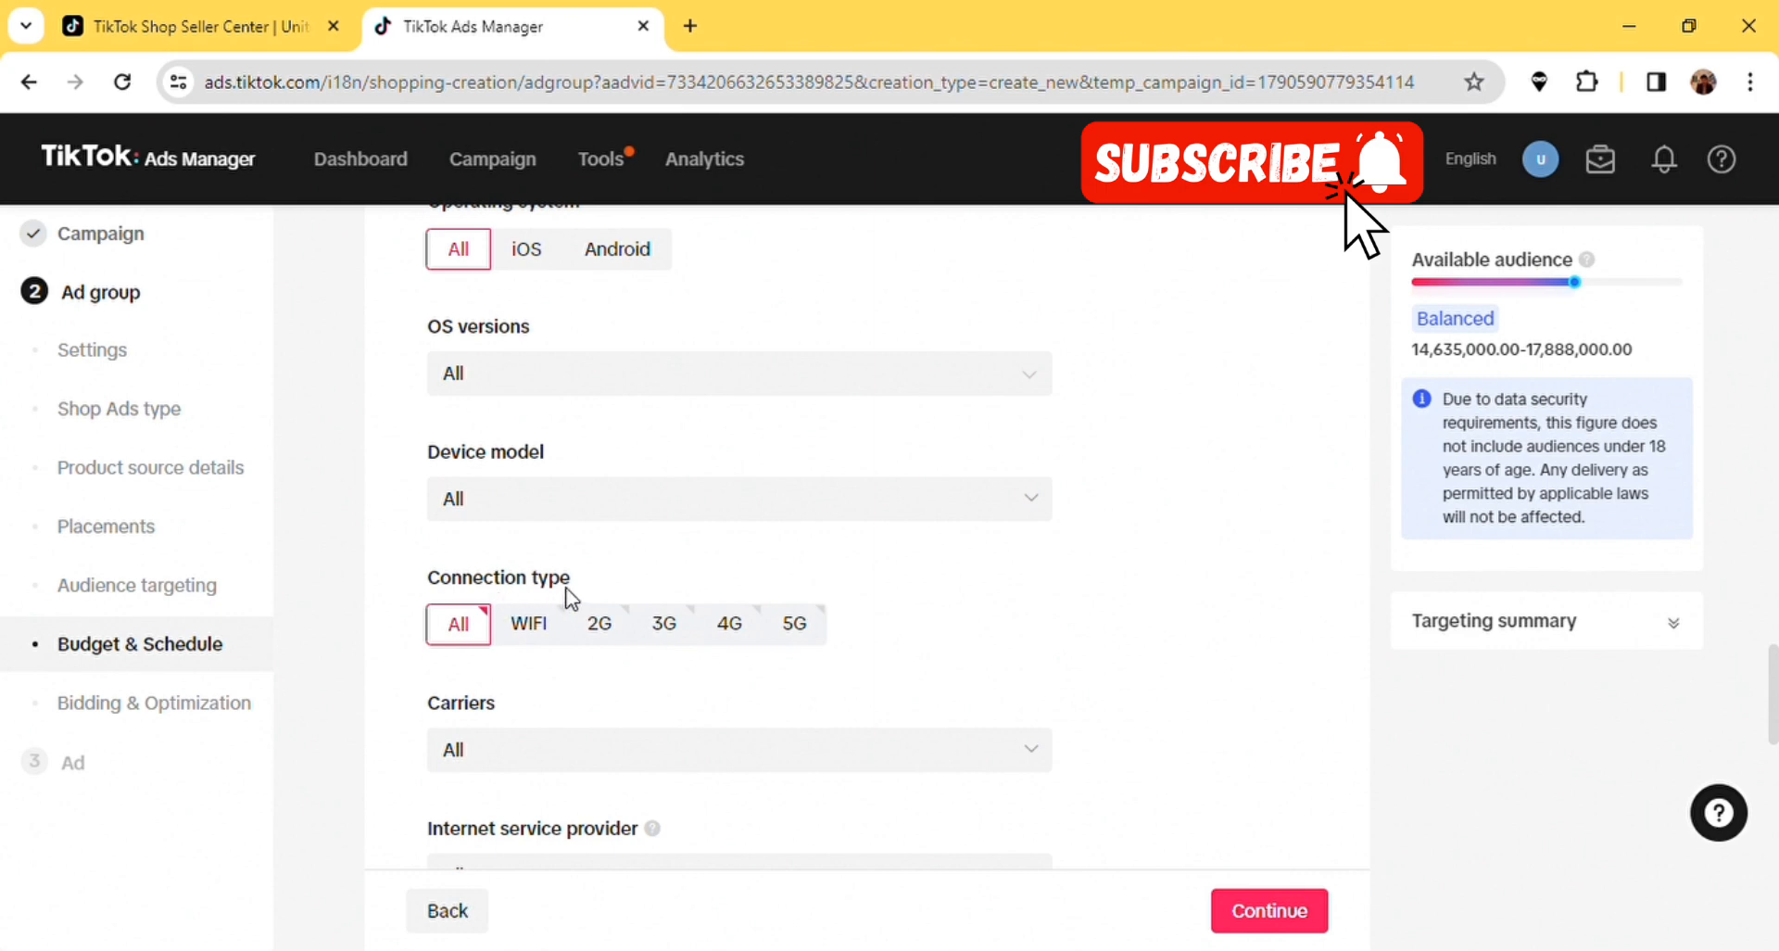
pyautogui.moveTo(581, 592); pyautogui.dragTo(423, 585)
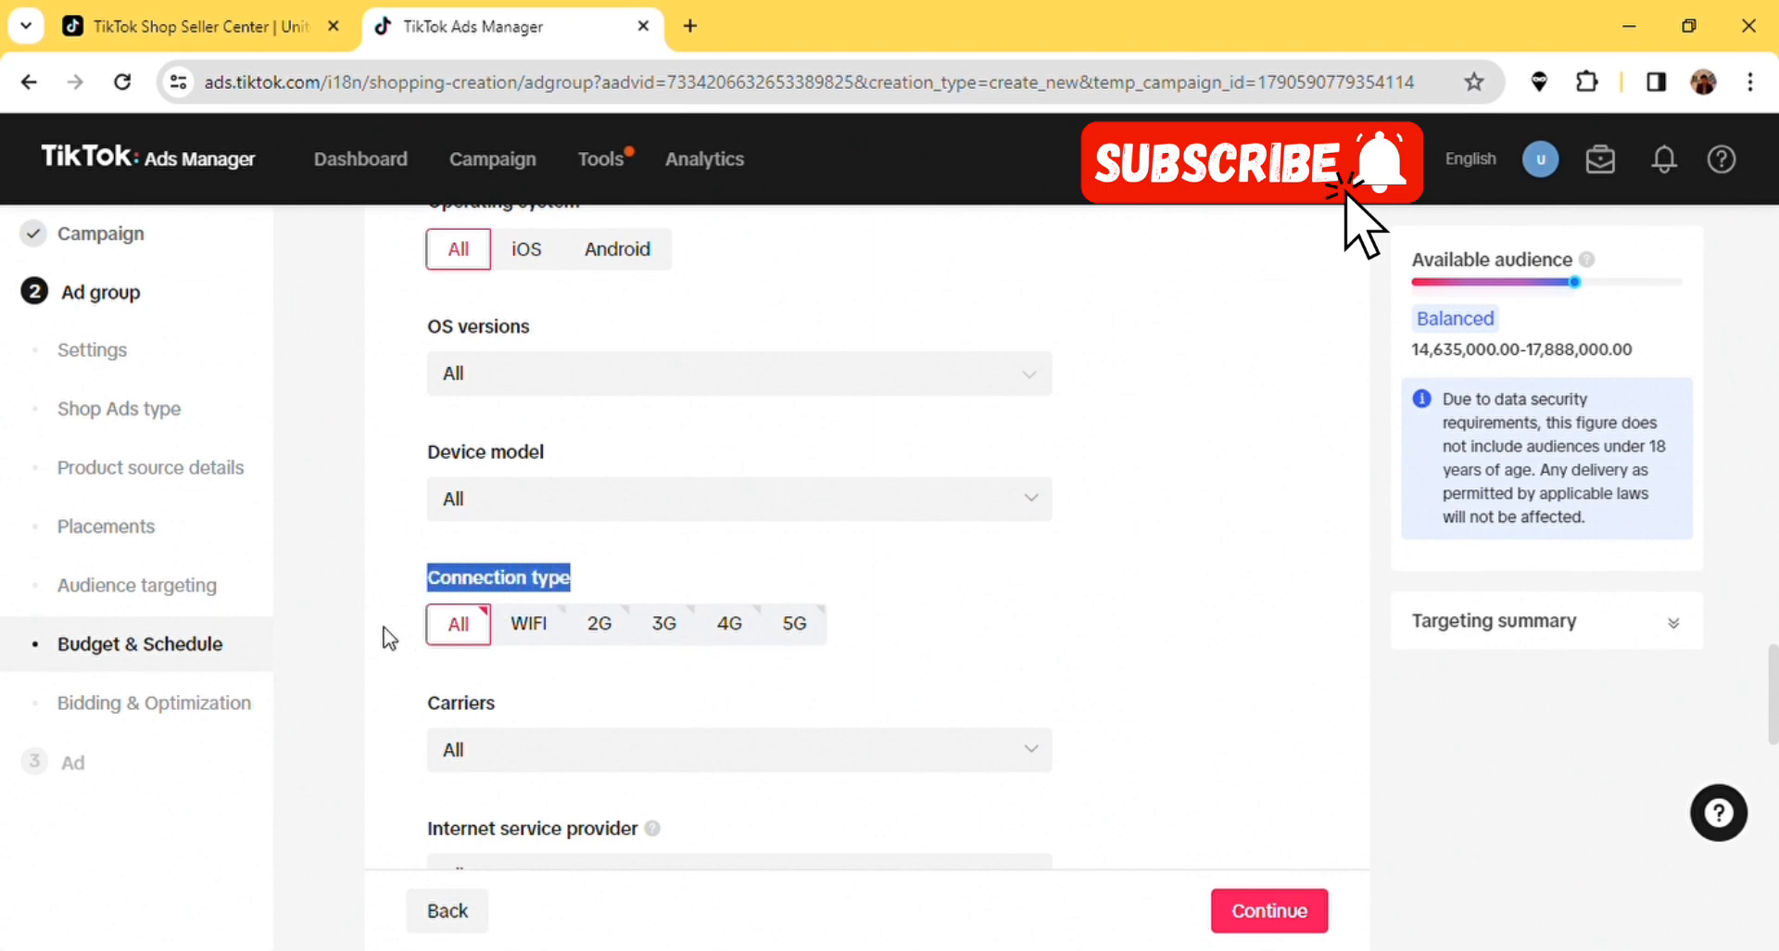
pyautogui.click(320, 634)
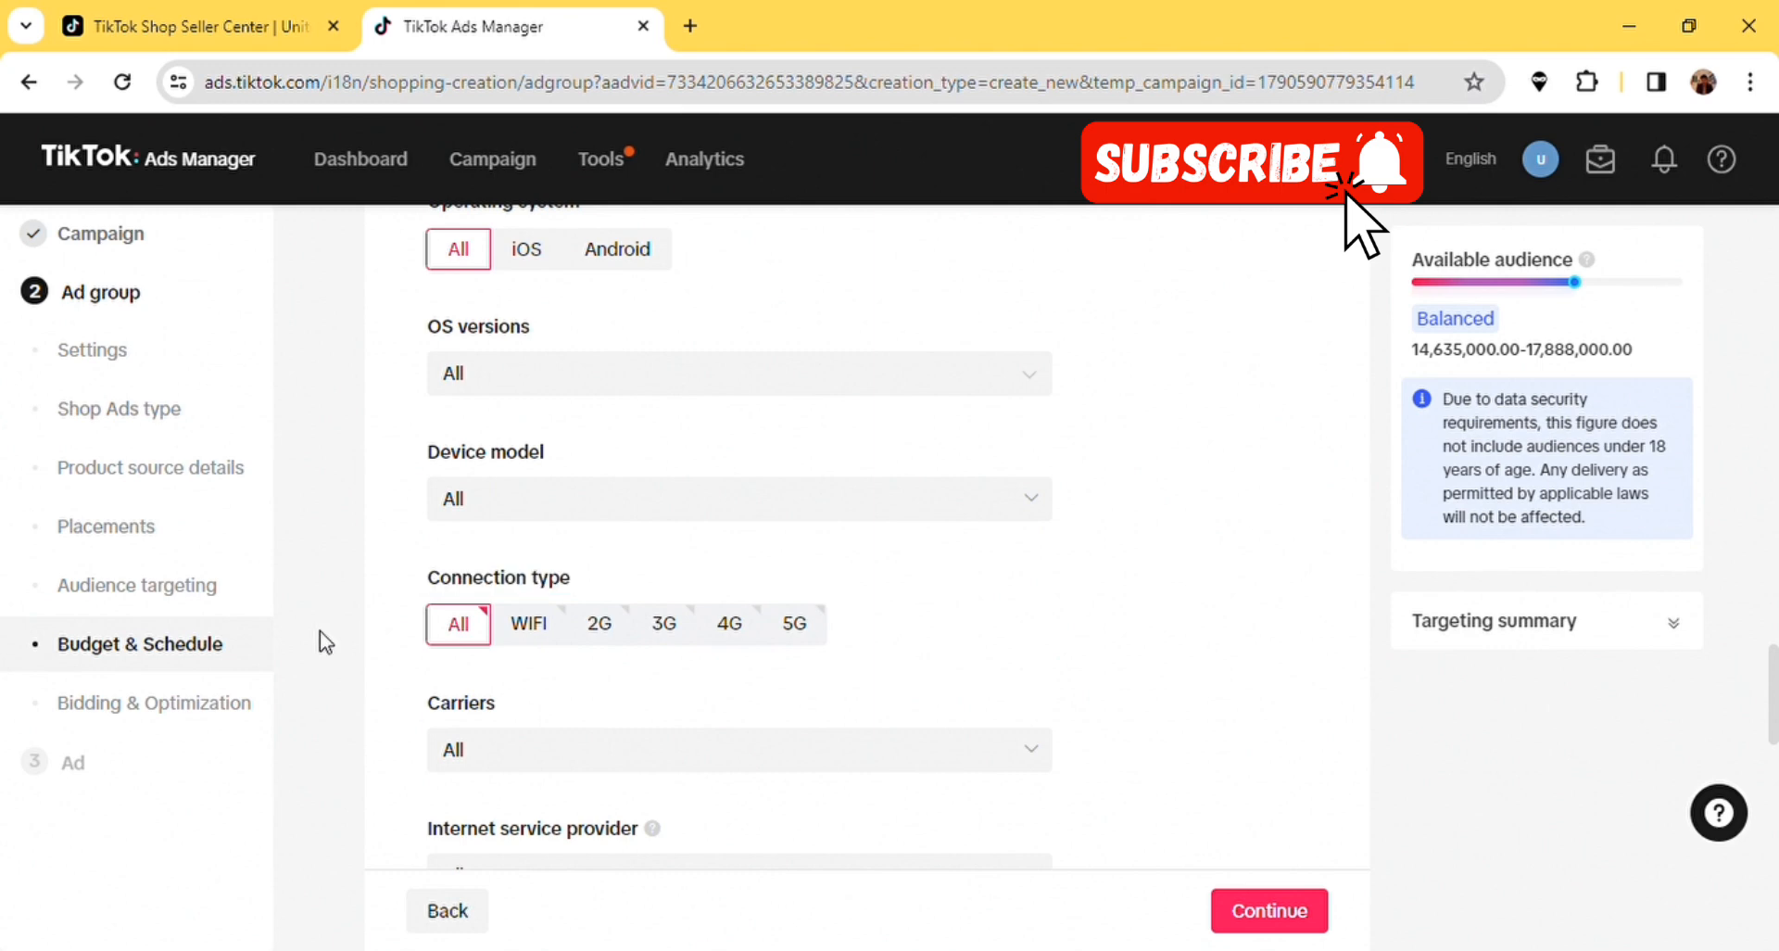
pyautogui.click(547, 639)
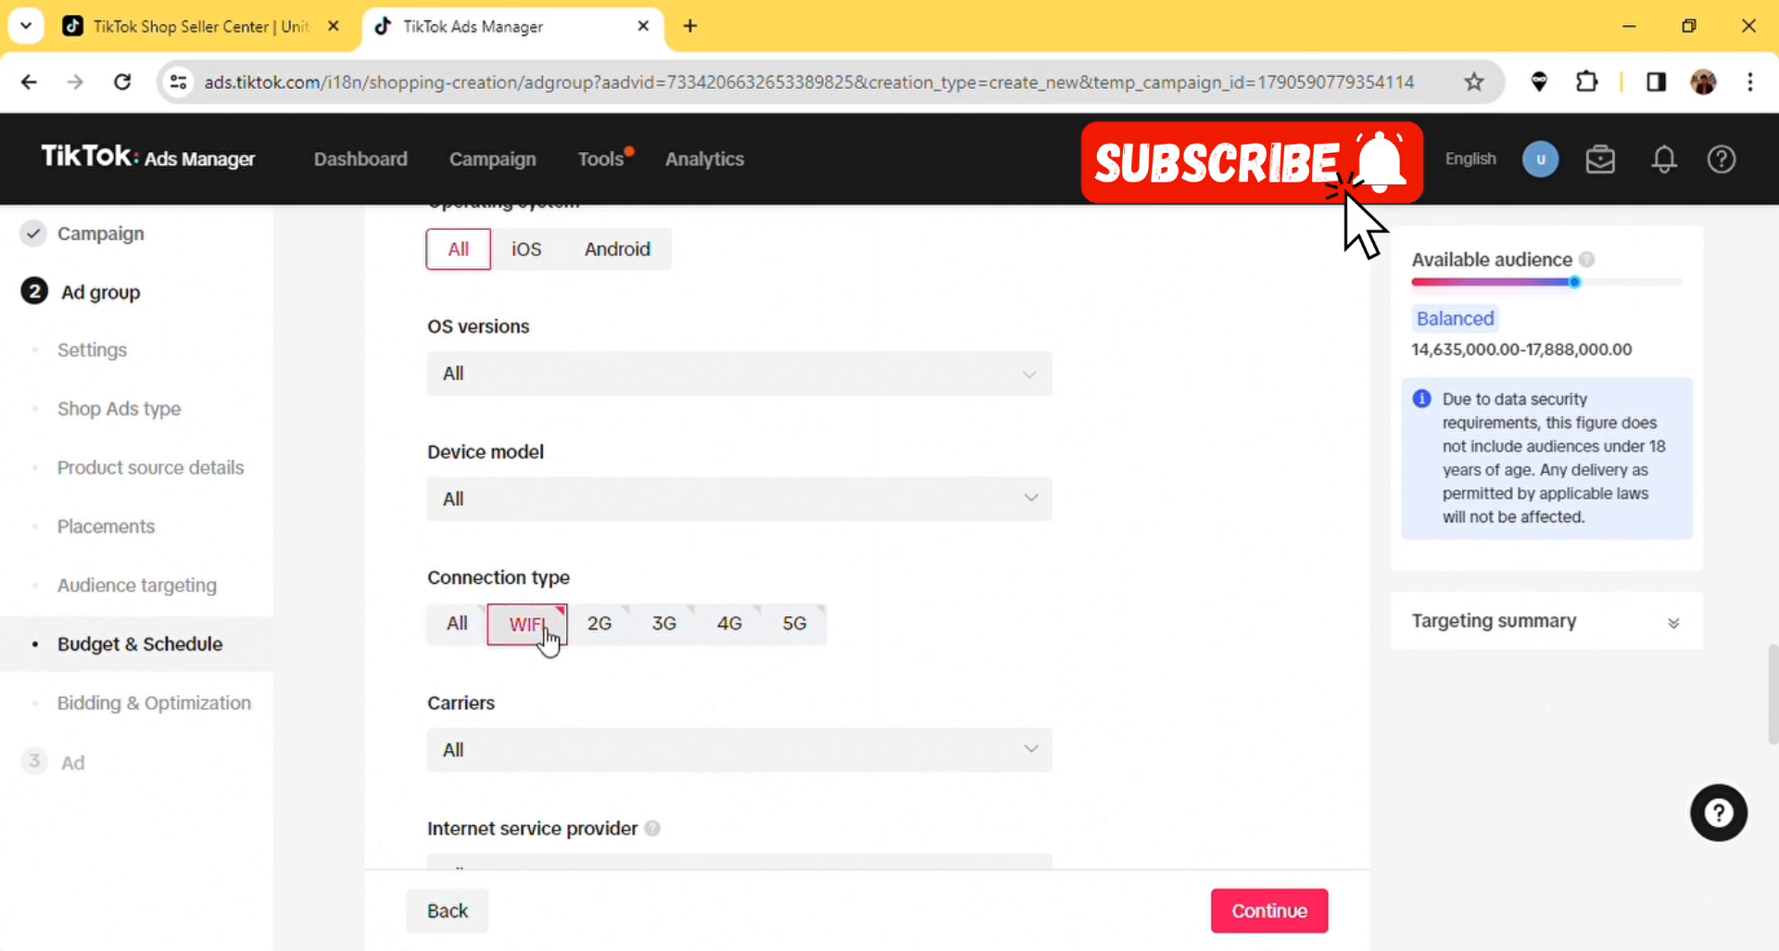
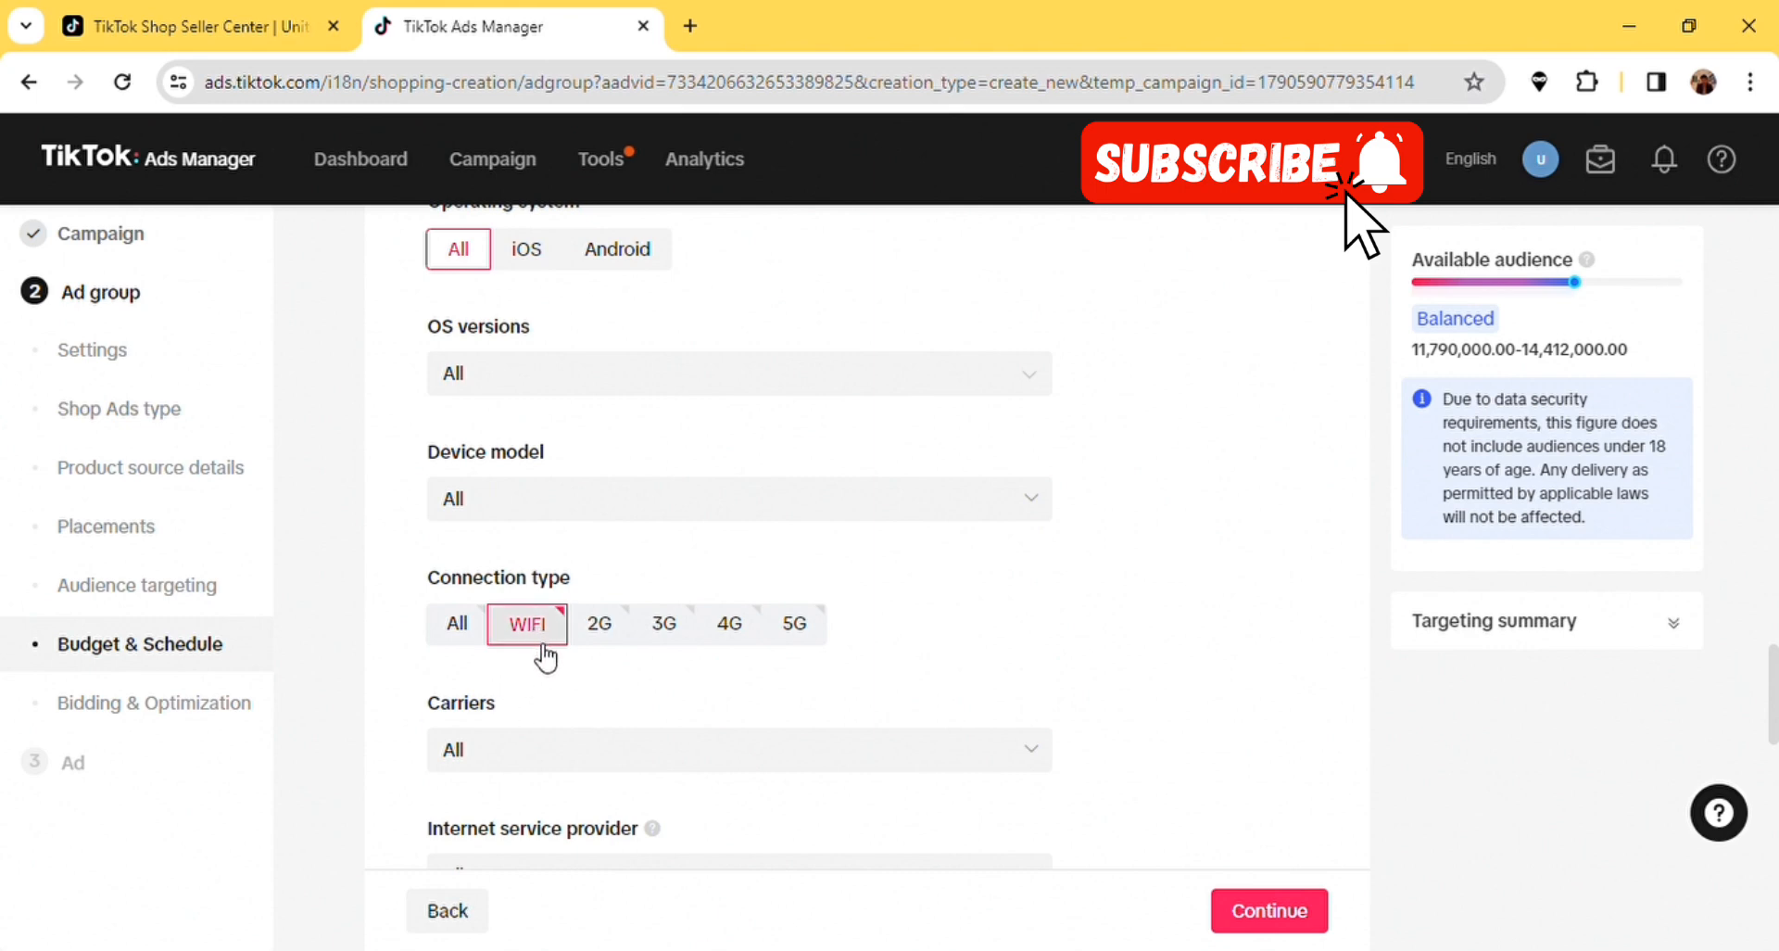
# - Review the available carriers and the internet service provider and device price targeting options
pyautogui.scroll(-4, 545, 656)
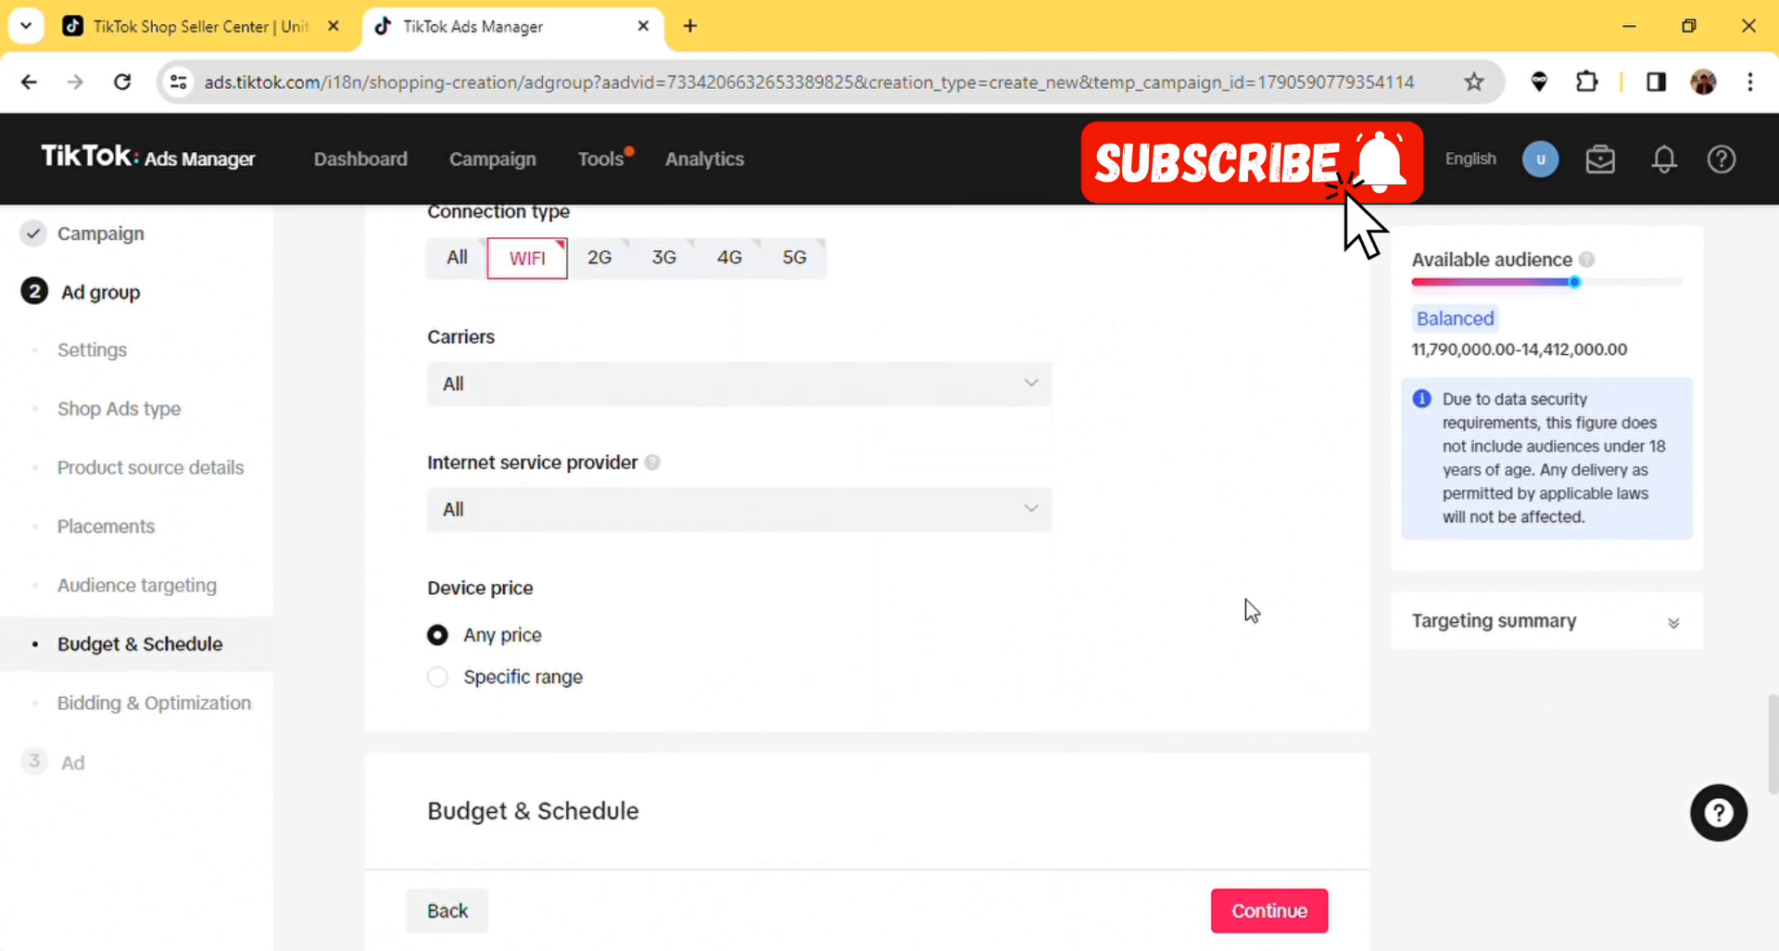
pyautogui.click(819, 408)
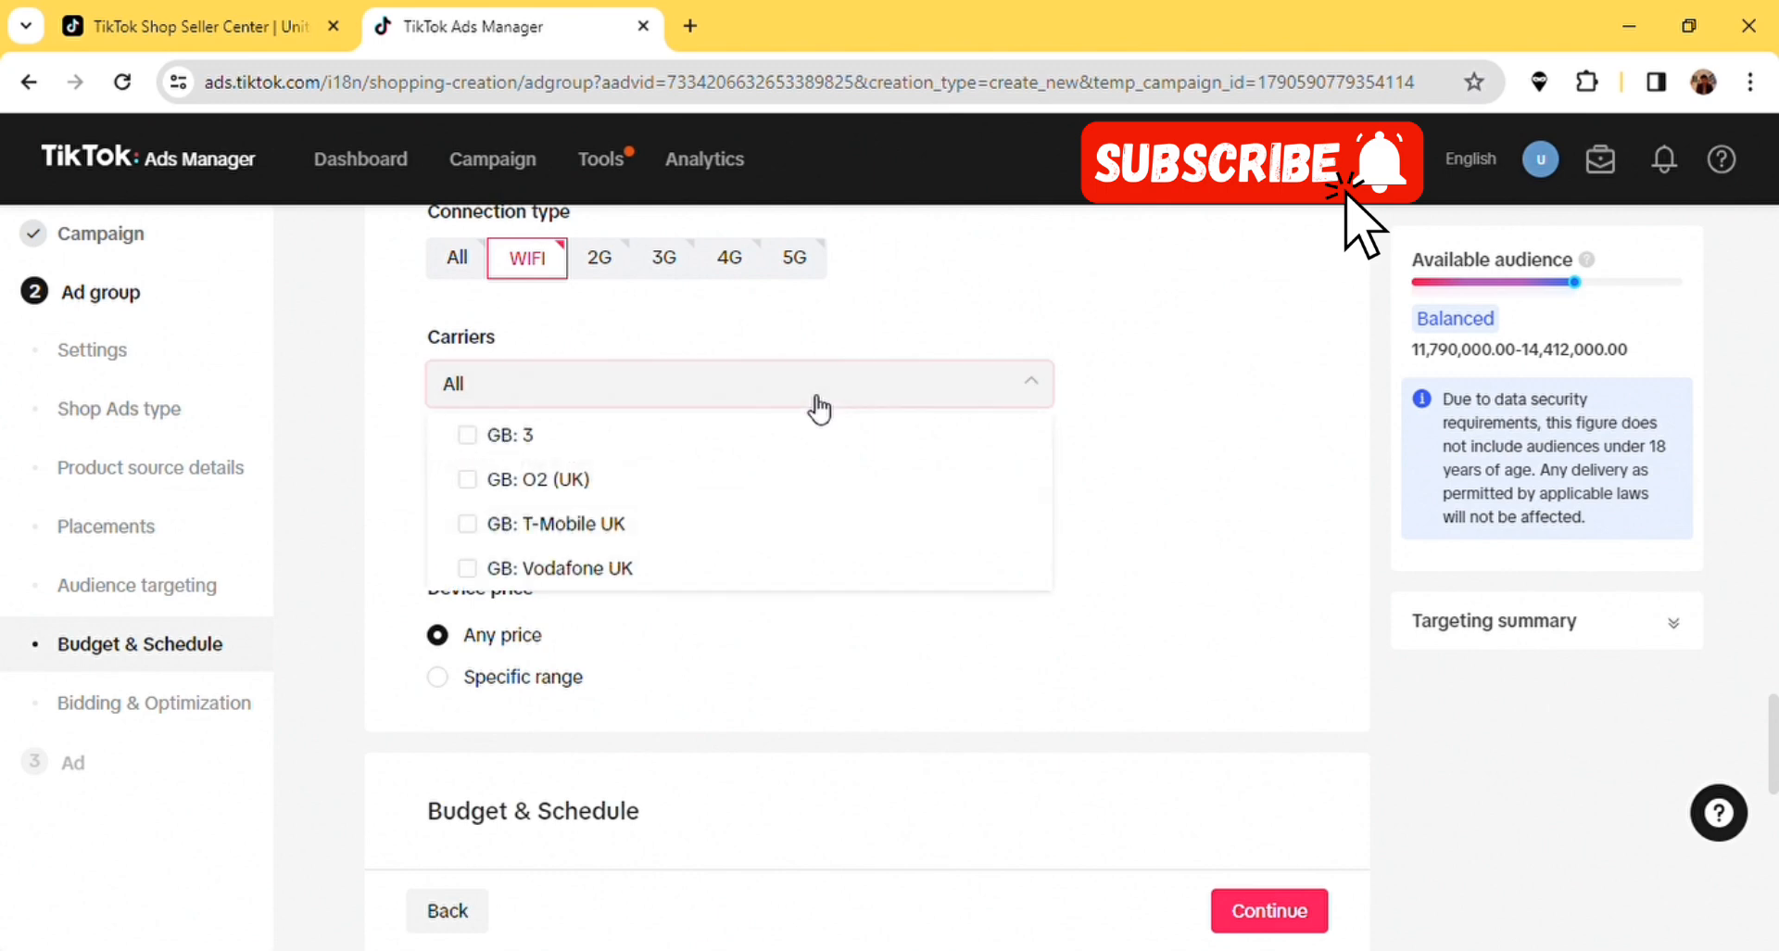
pyautogui.click(817, 407)
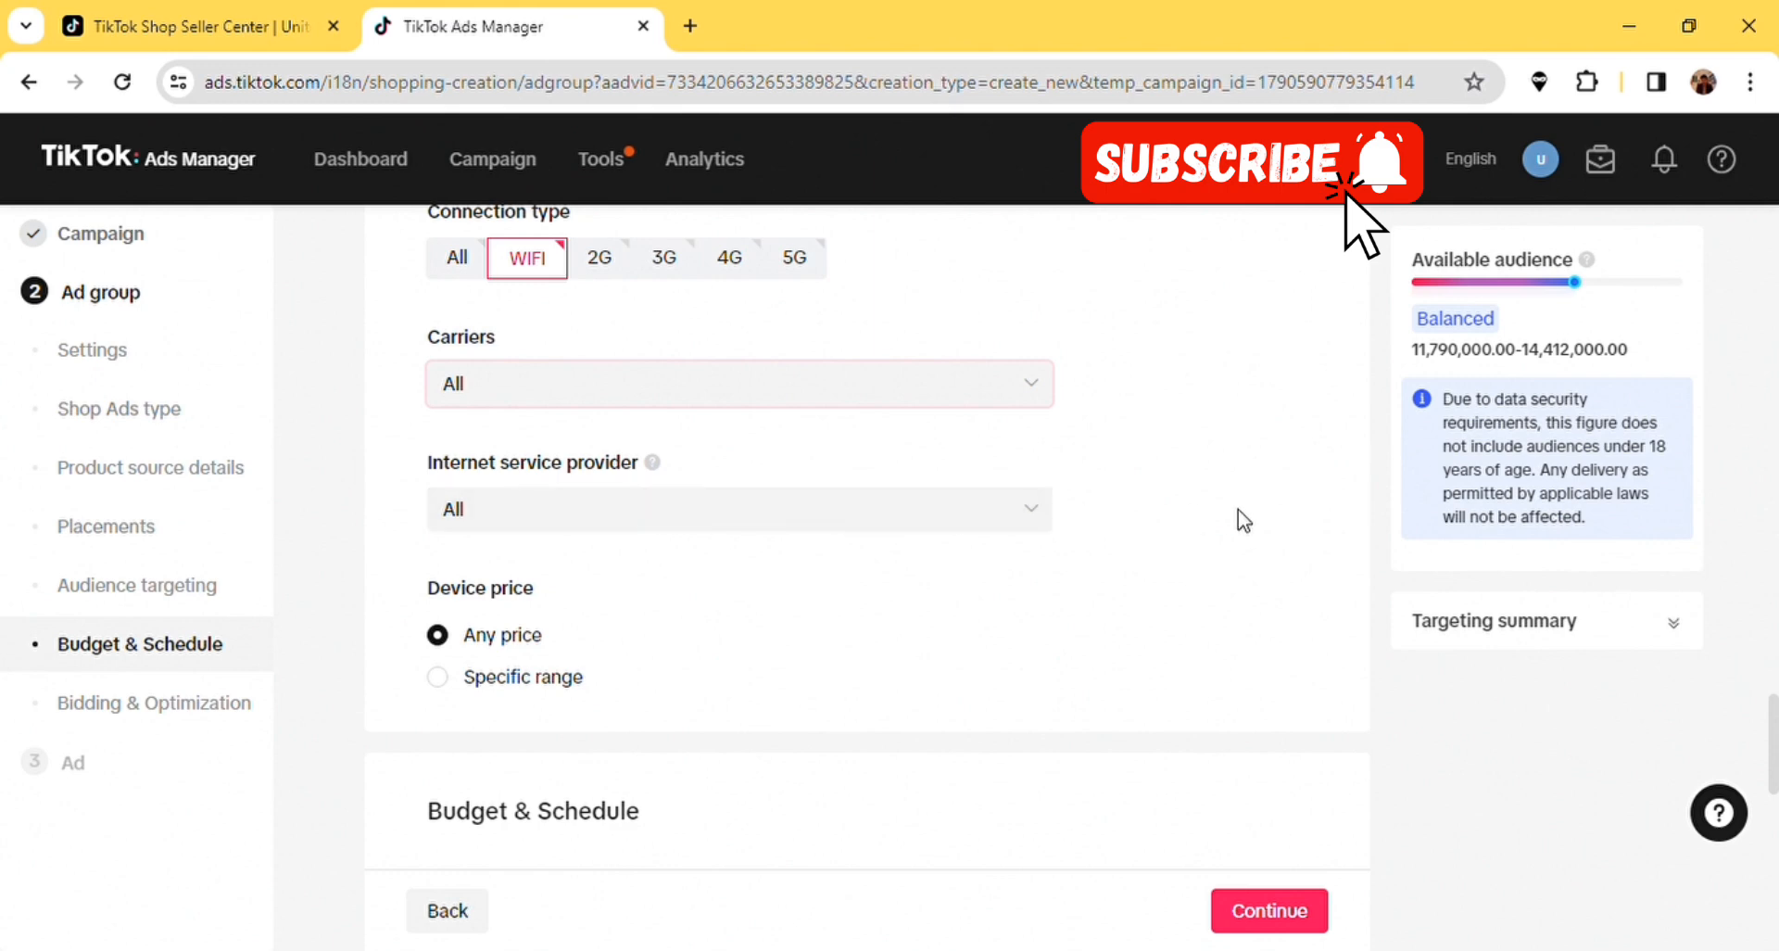
pyautogui.scroll(-2, 1244, 520)
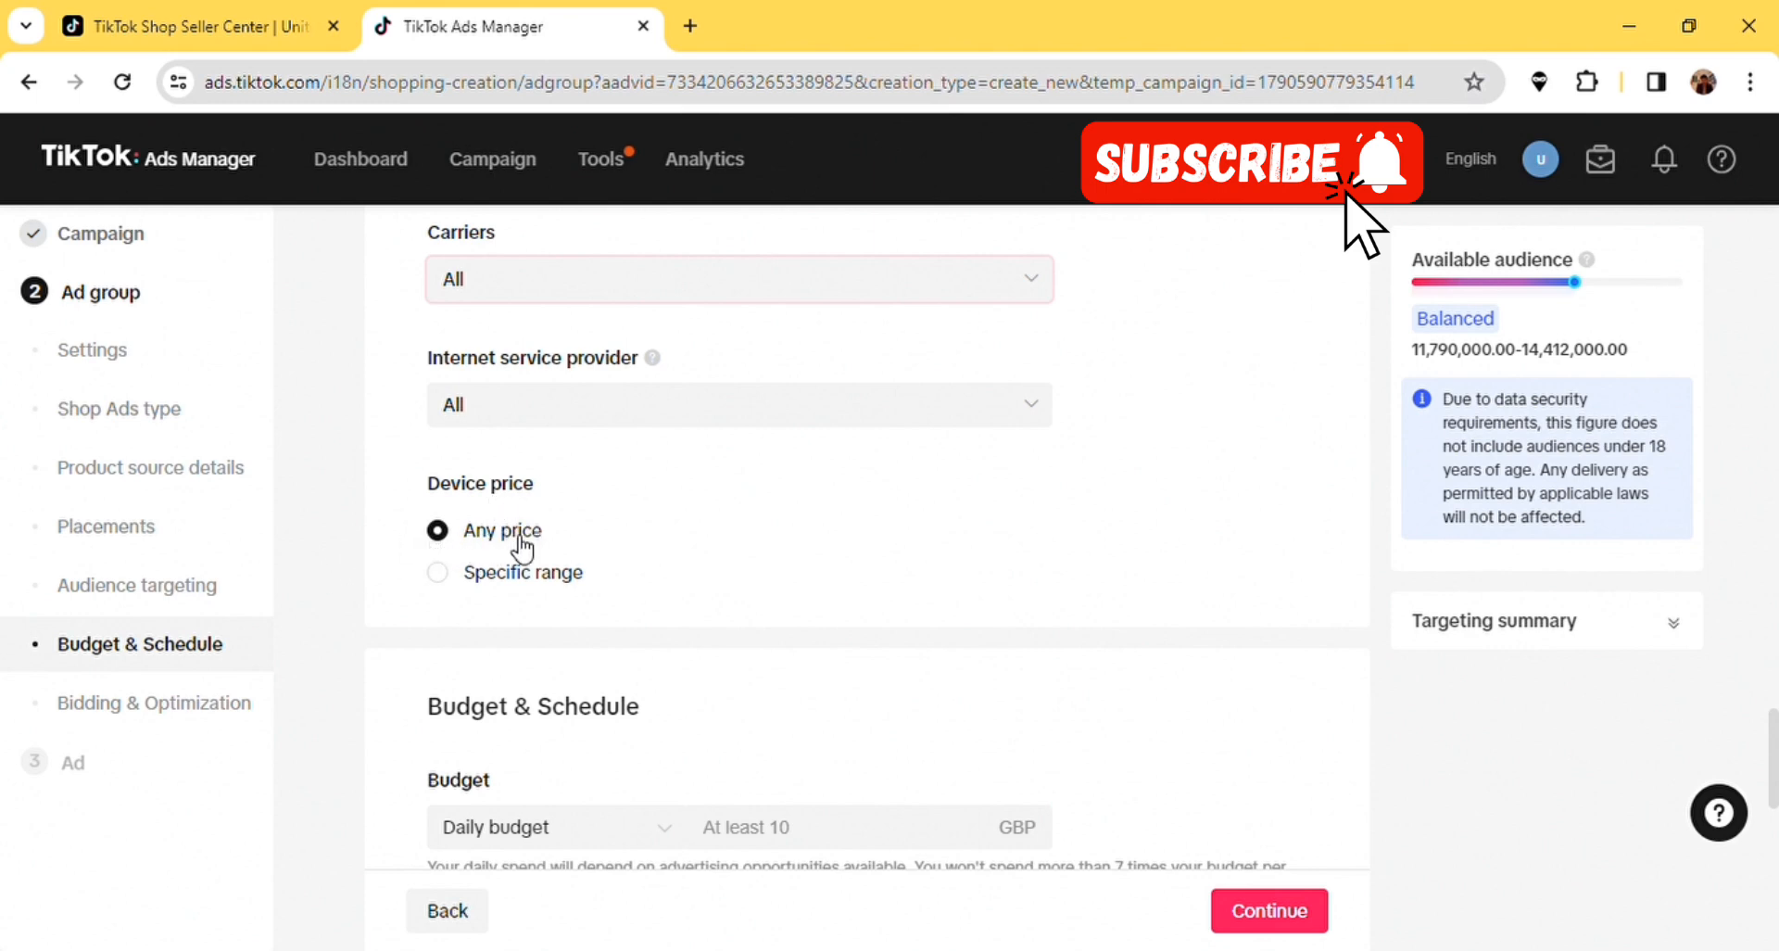
# - Set the ad group's daily budget to 10 GBP
pyautogui.scroll(-5, 384, 549)
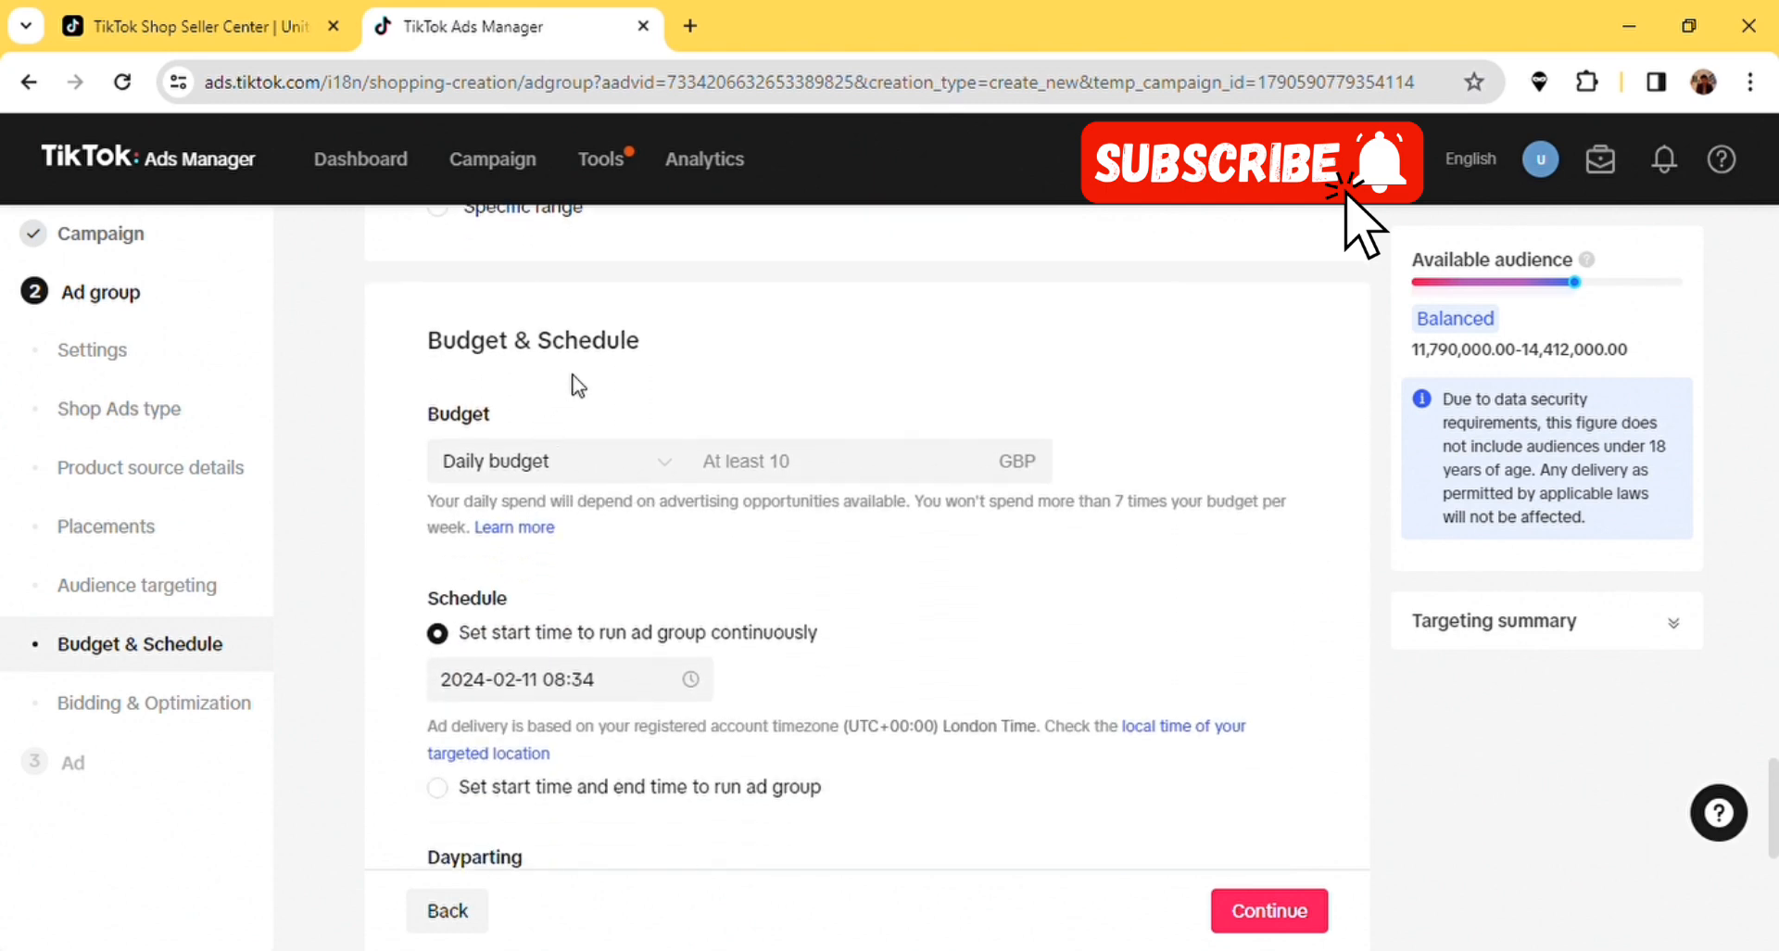
pyautogui.click(621, 483)
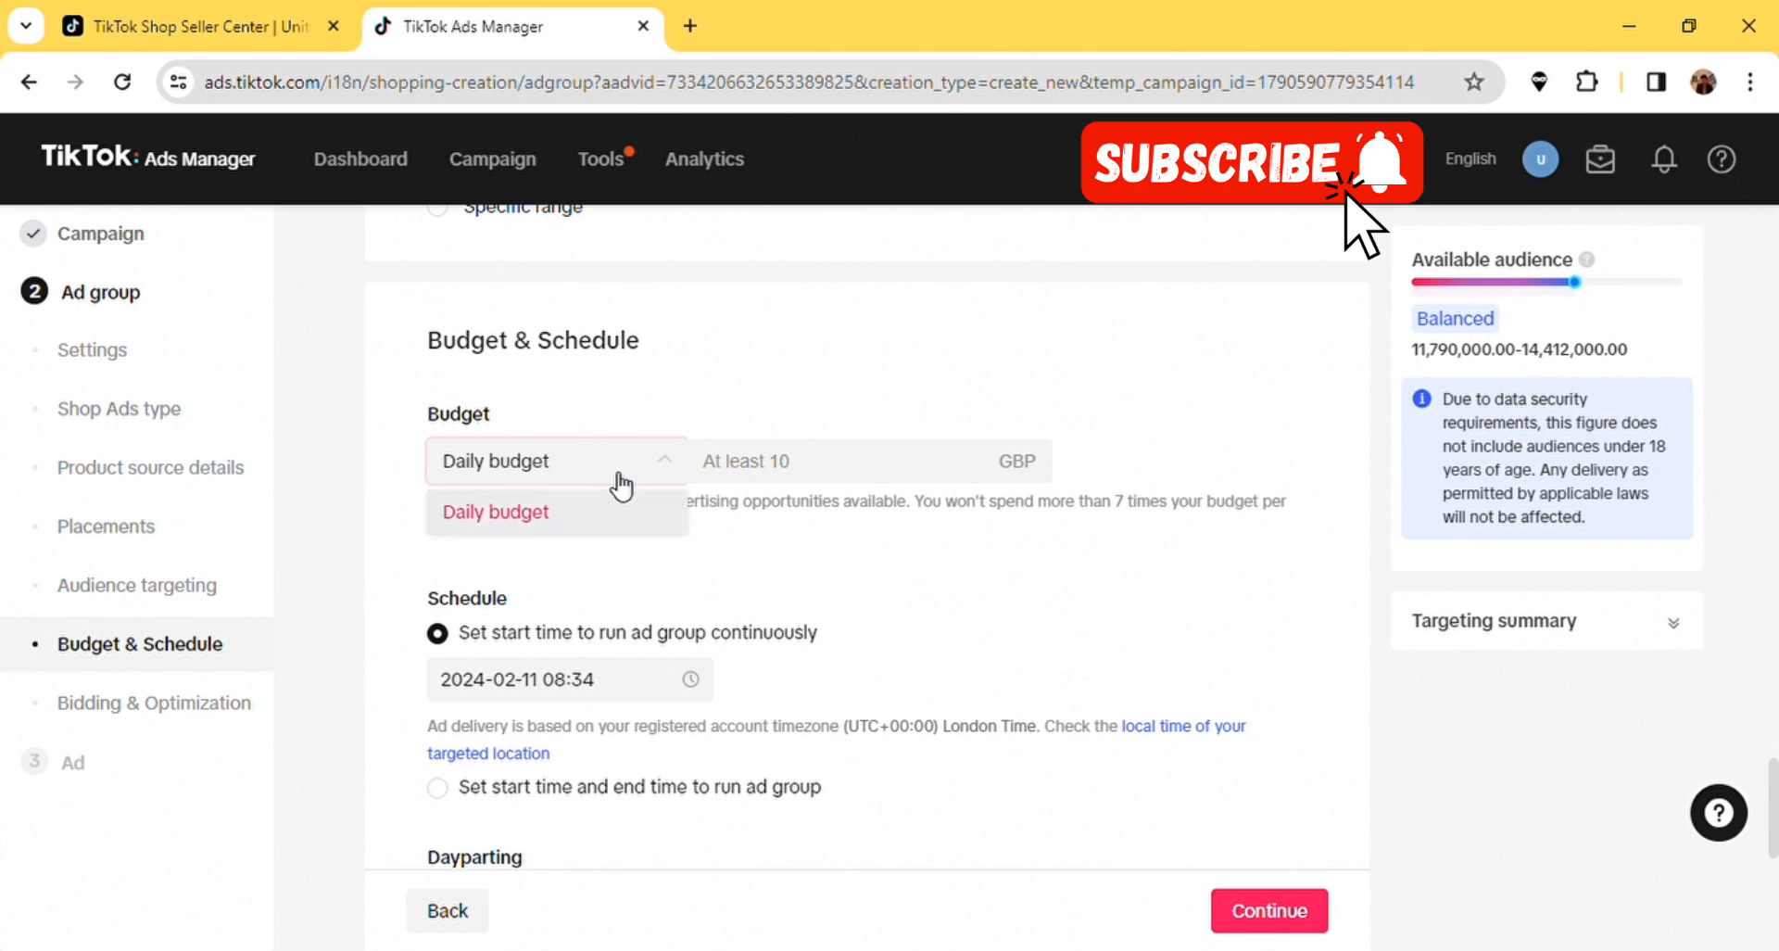
pyautogui.click(812, 474)
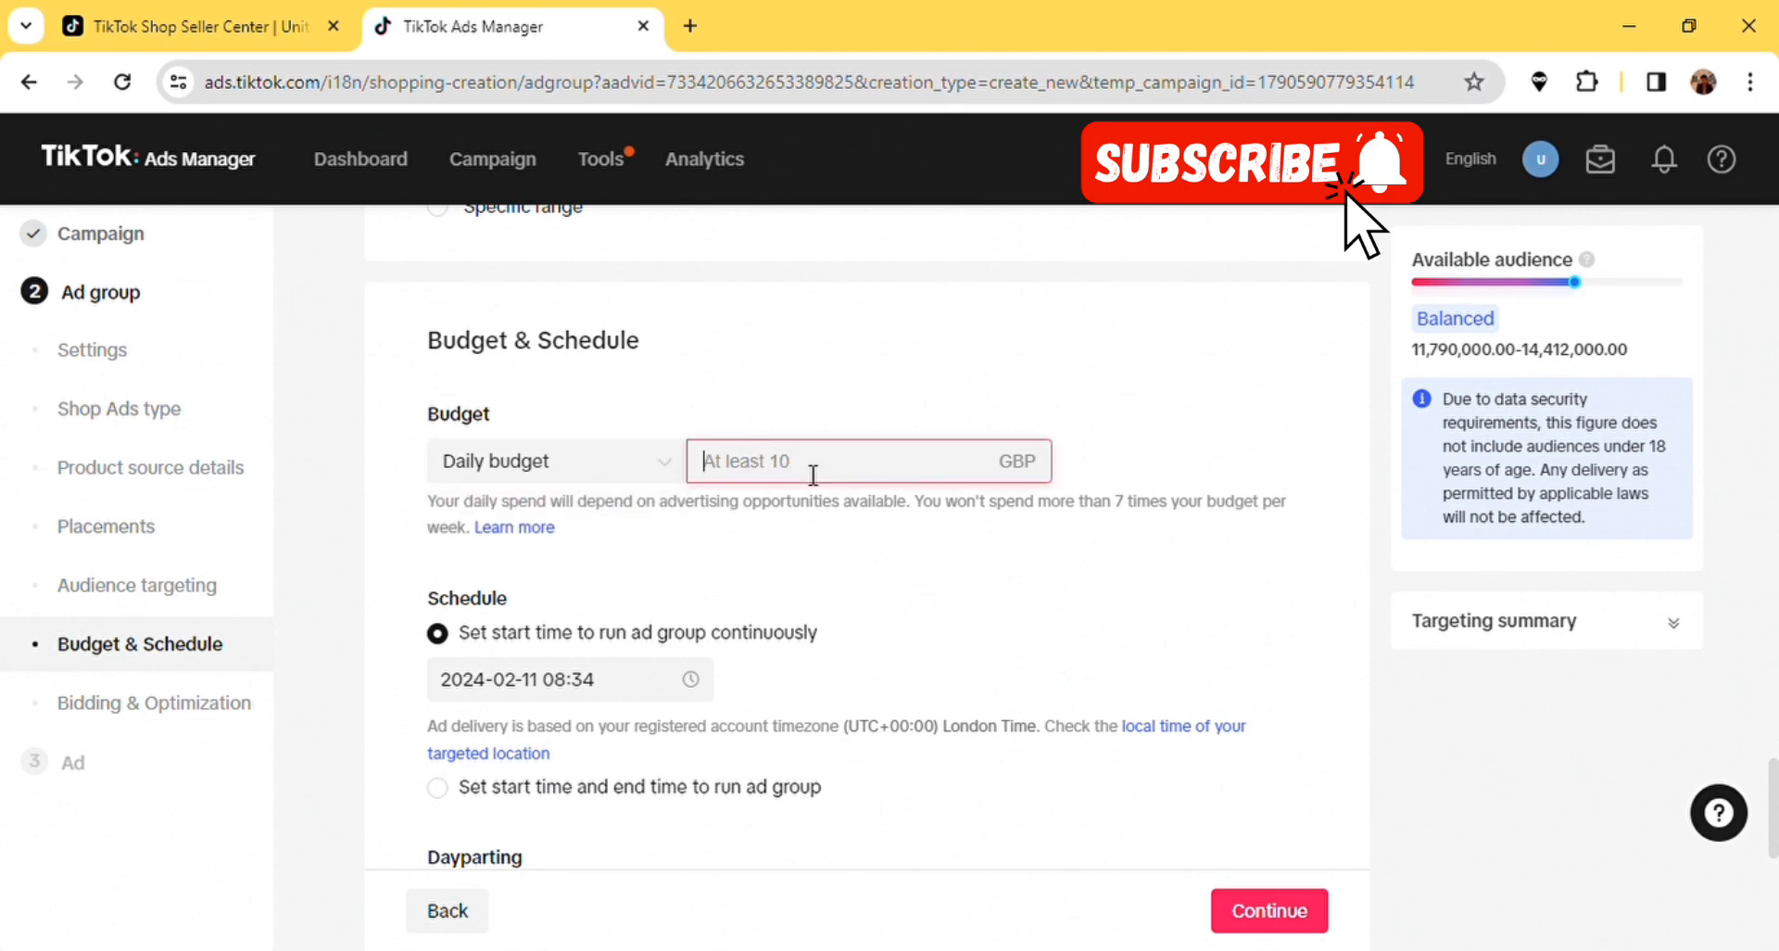
pyautogui.write('1')
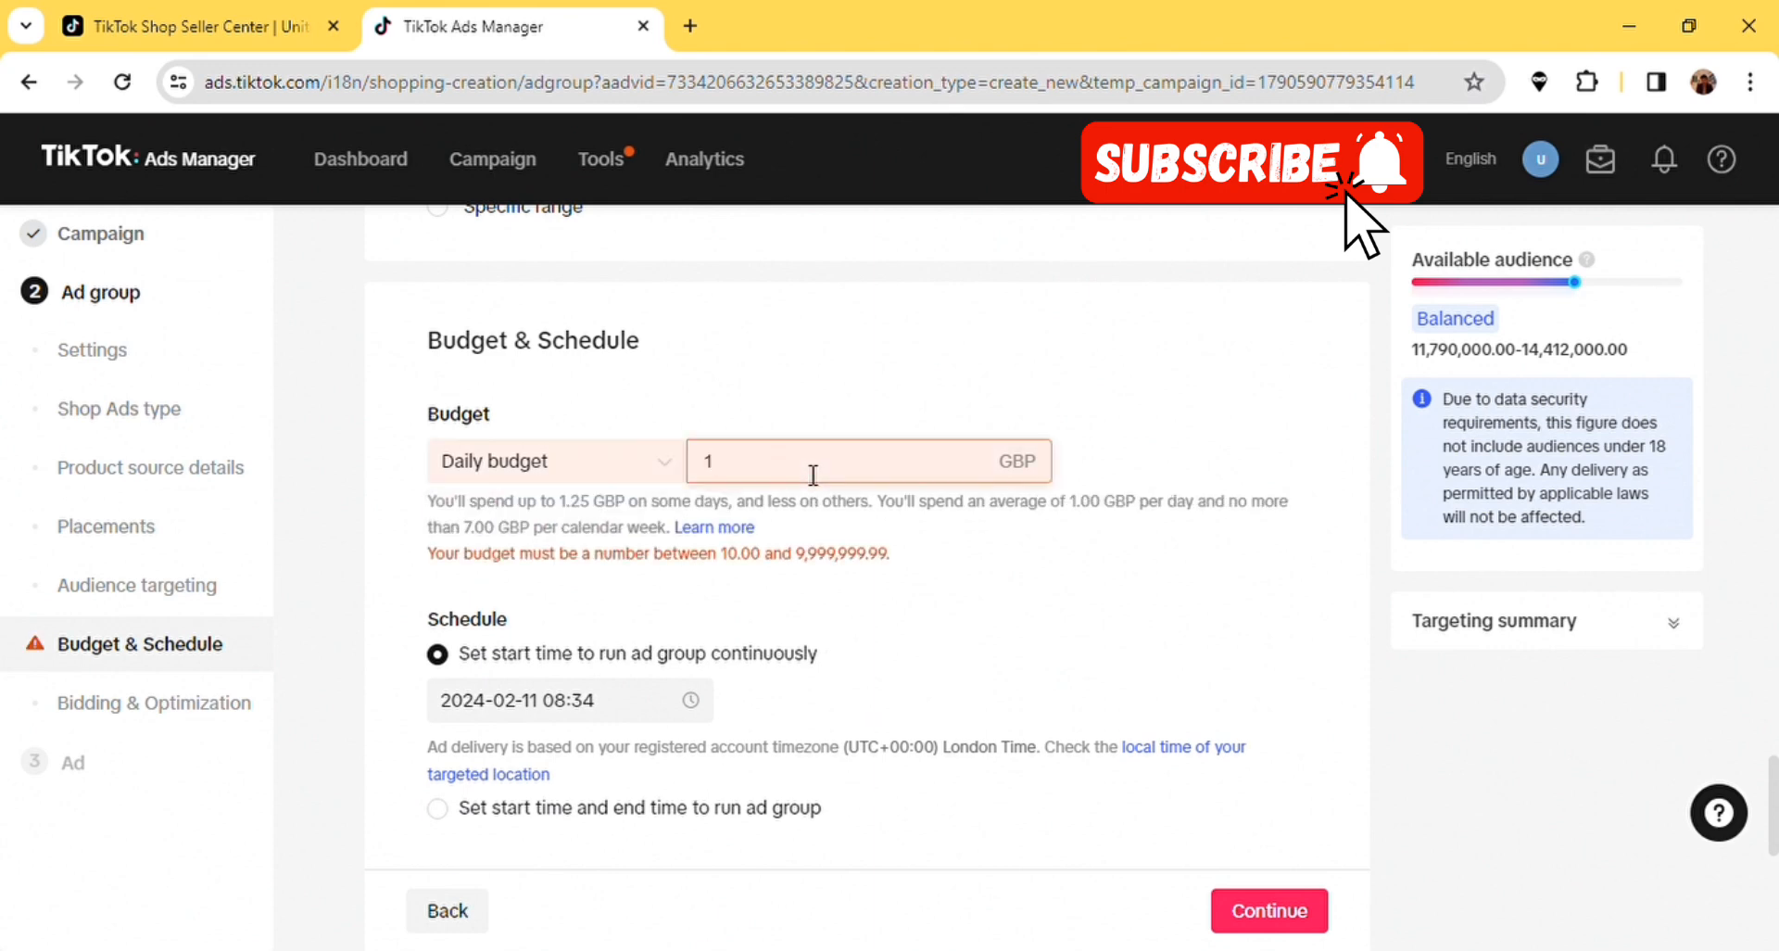
pyautogui.write('0')
pyautogui.click(1015, 413)
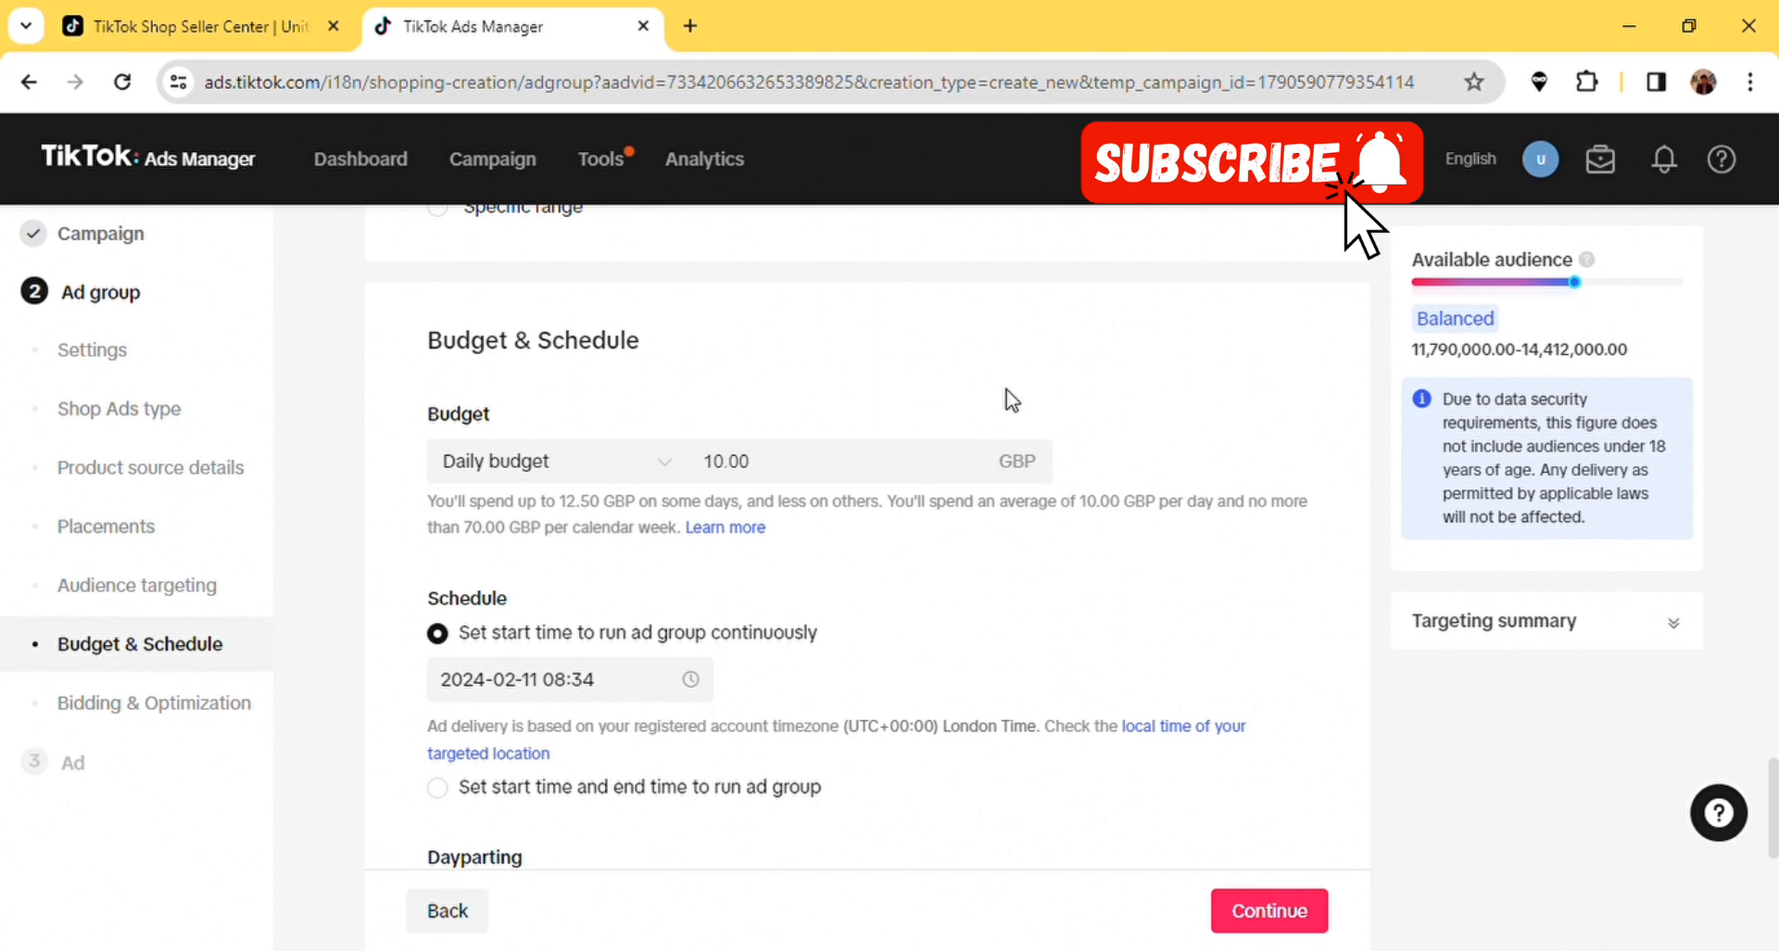
# - Set the ad group's continuous schedule to start on 2024-02-11 at 10:34
pyautogui.scroll(-3, 1365, 509)
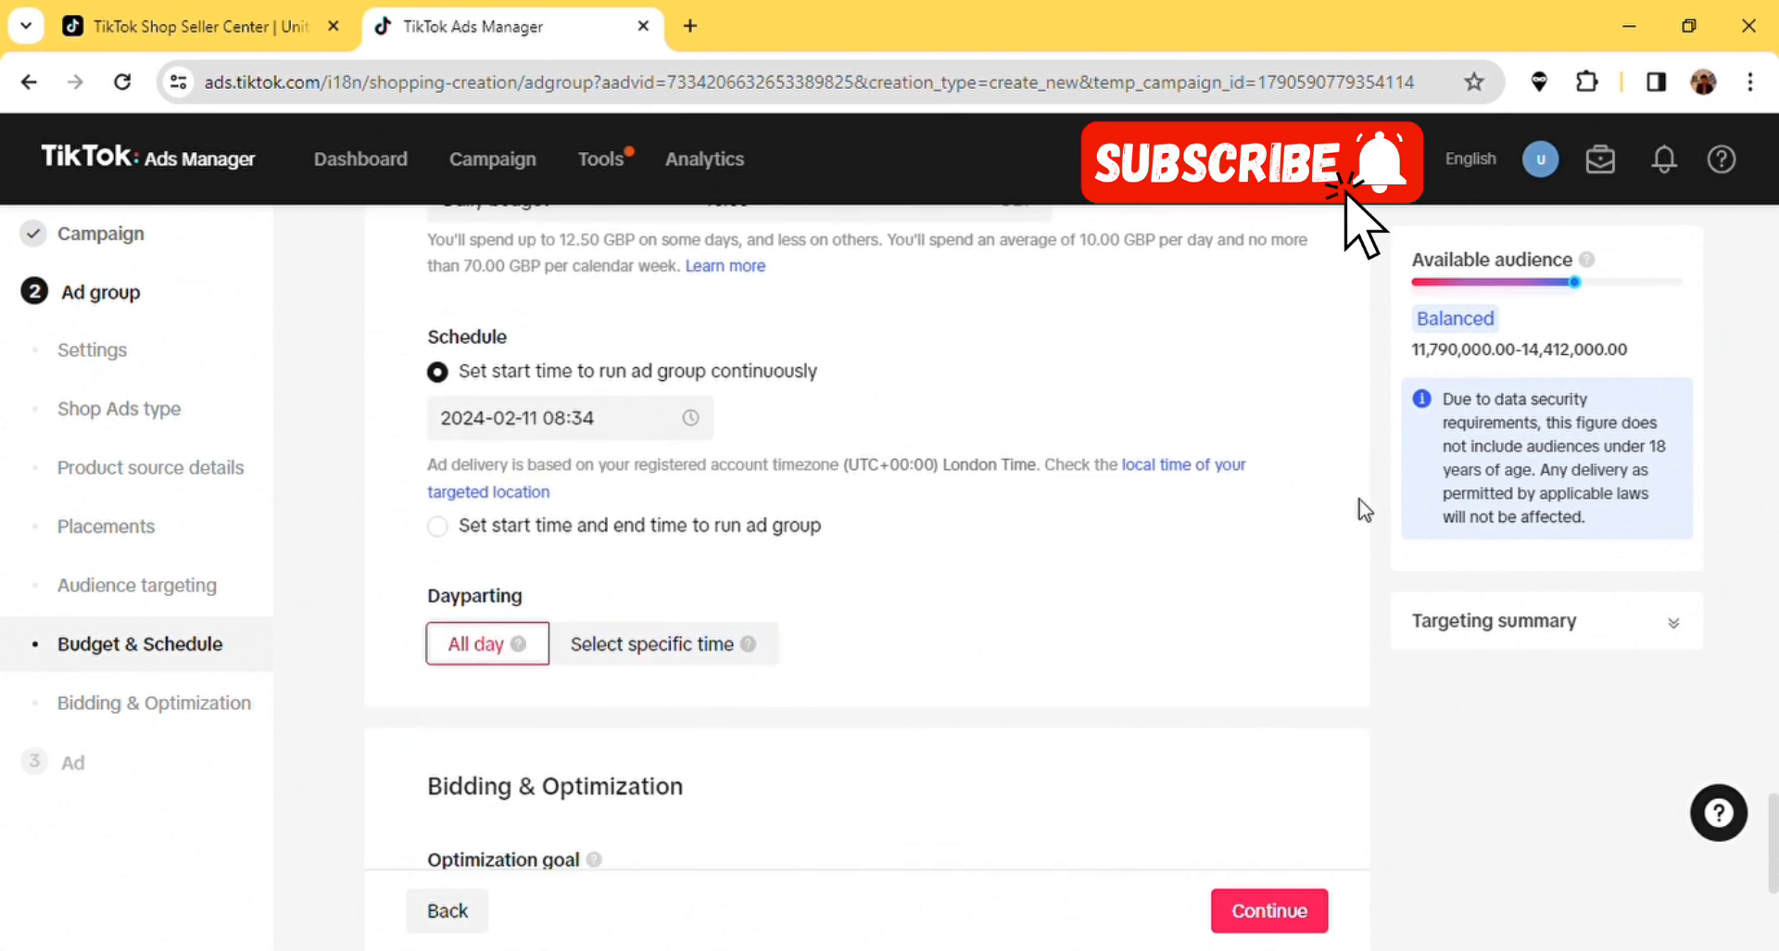
pyautogui.click(692, 422)
pyautogui.click(693, 422)
pyautogui.click(692, 422)
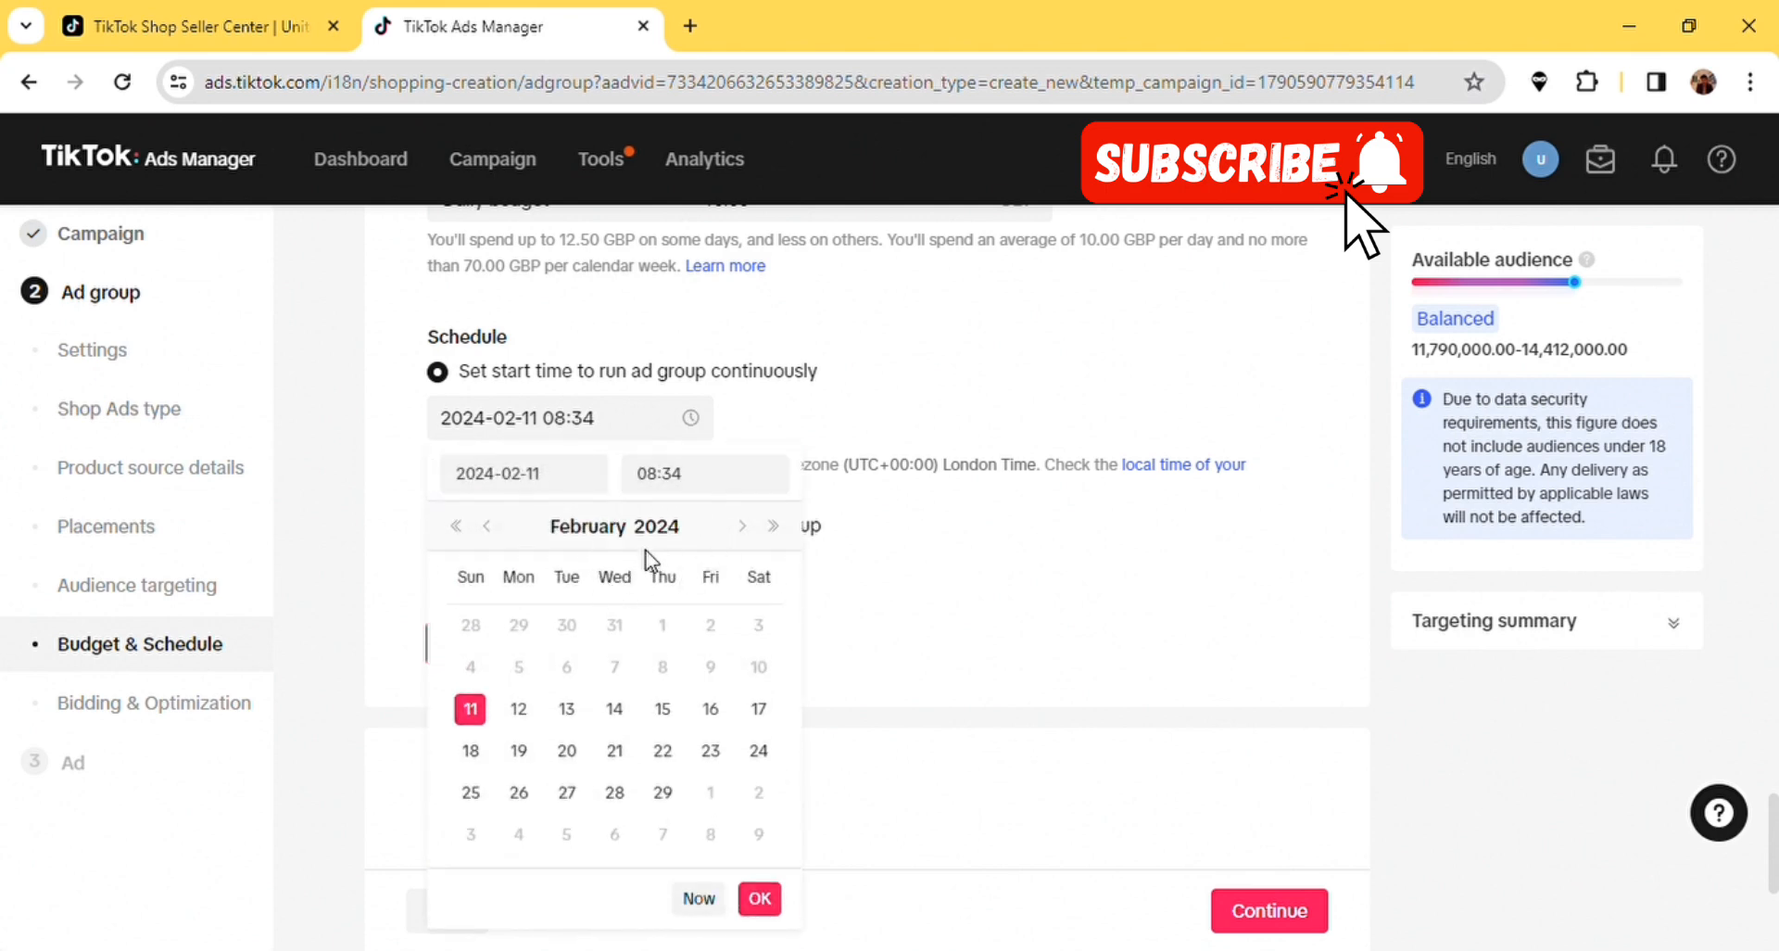
pyautogui.click(688, 489)
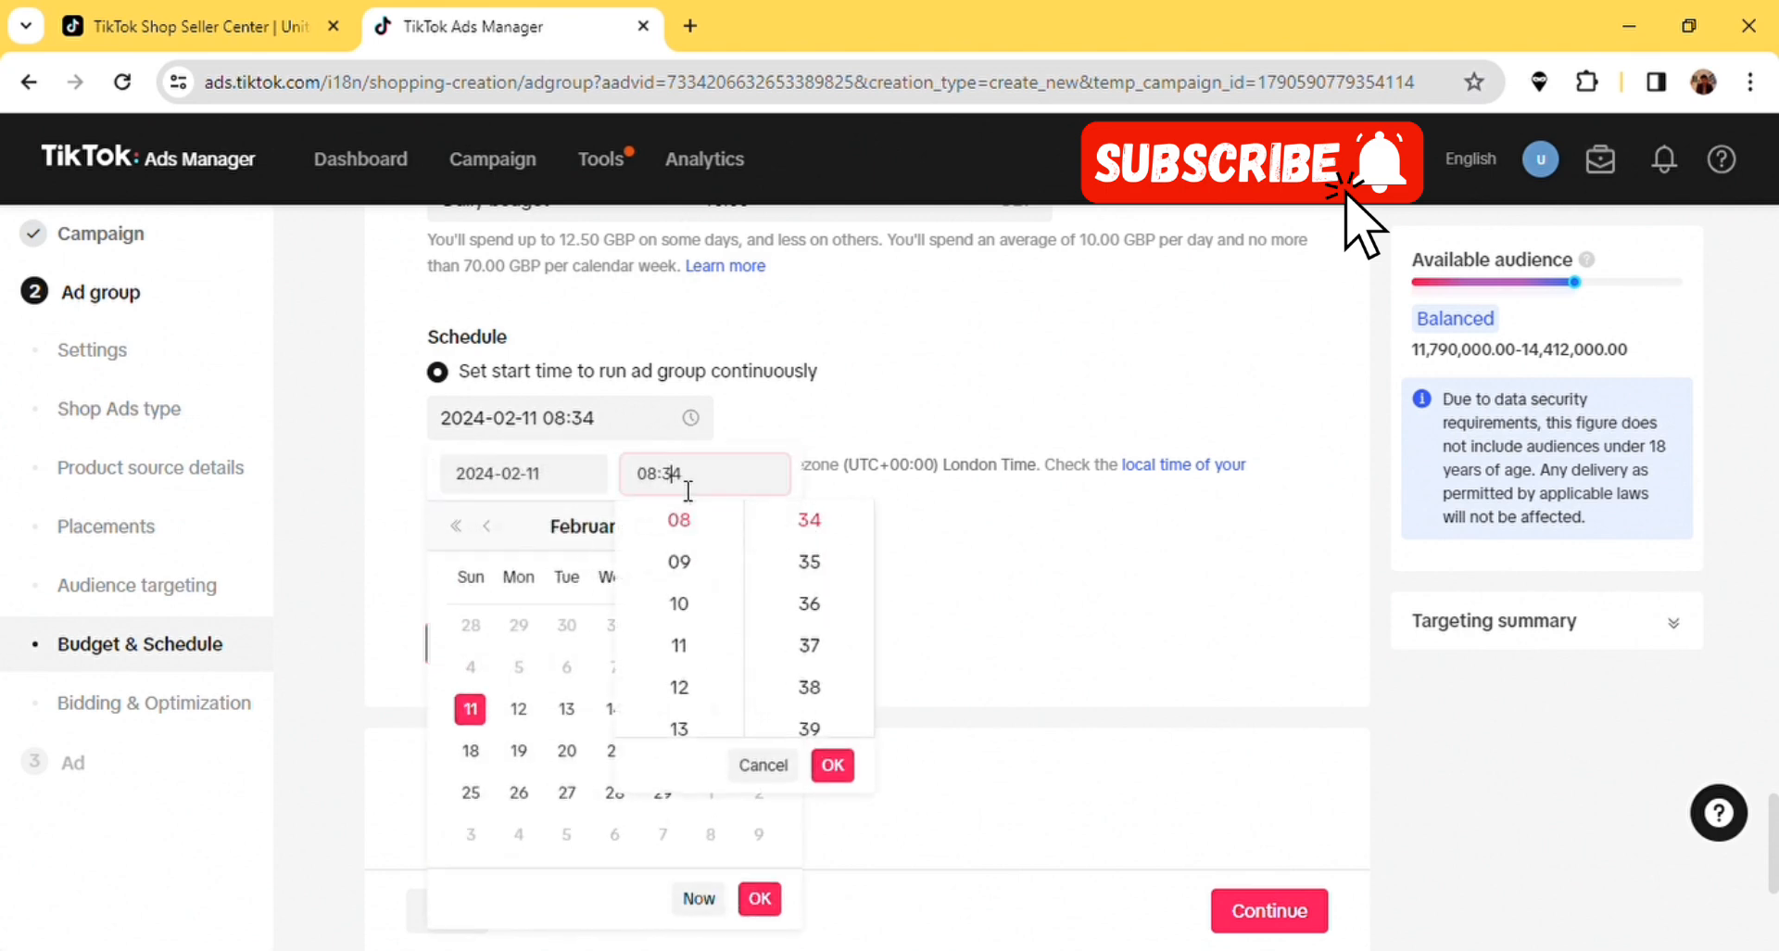
pyautogui.click(689, 604)
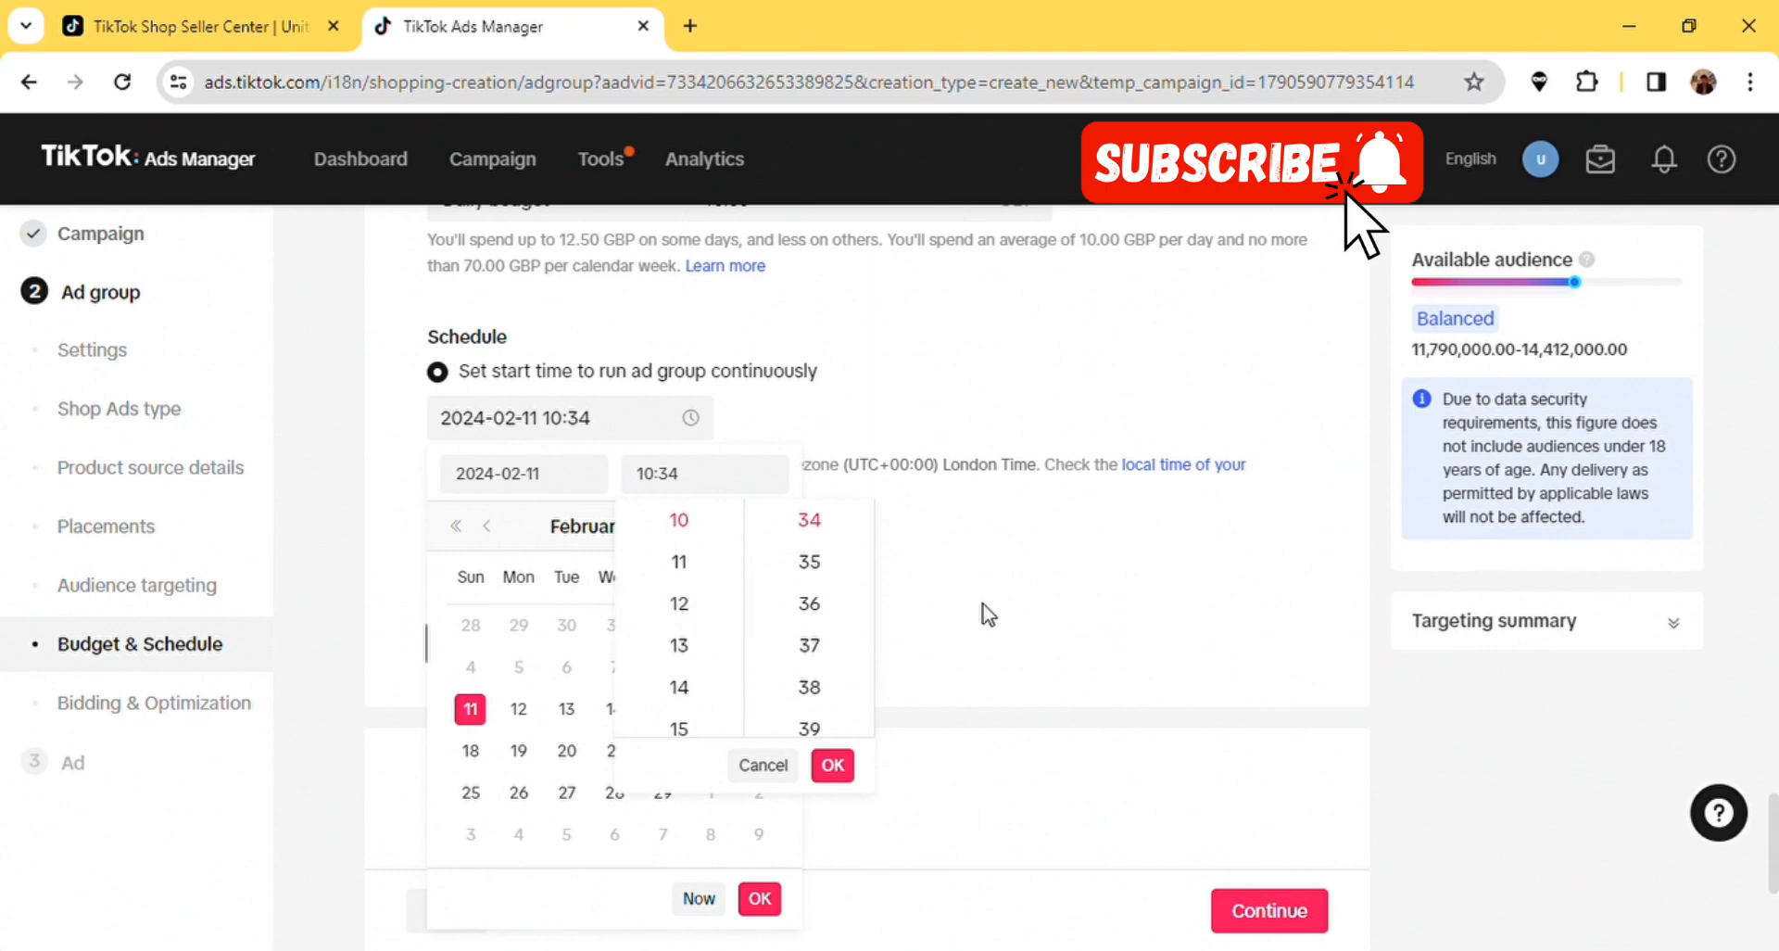
pyautogui.click(989, 613)
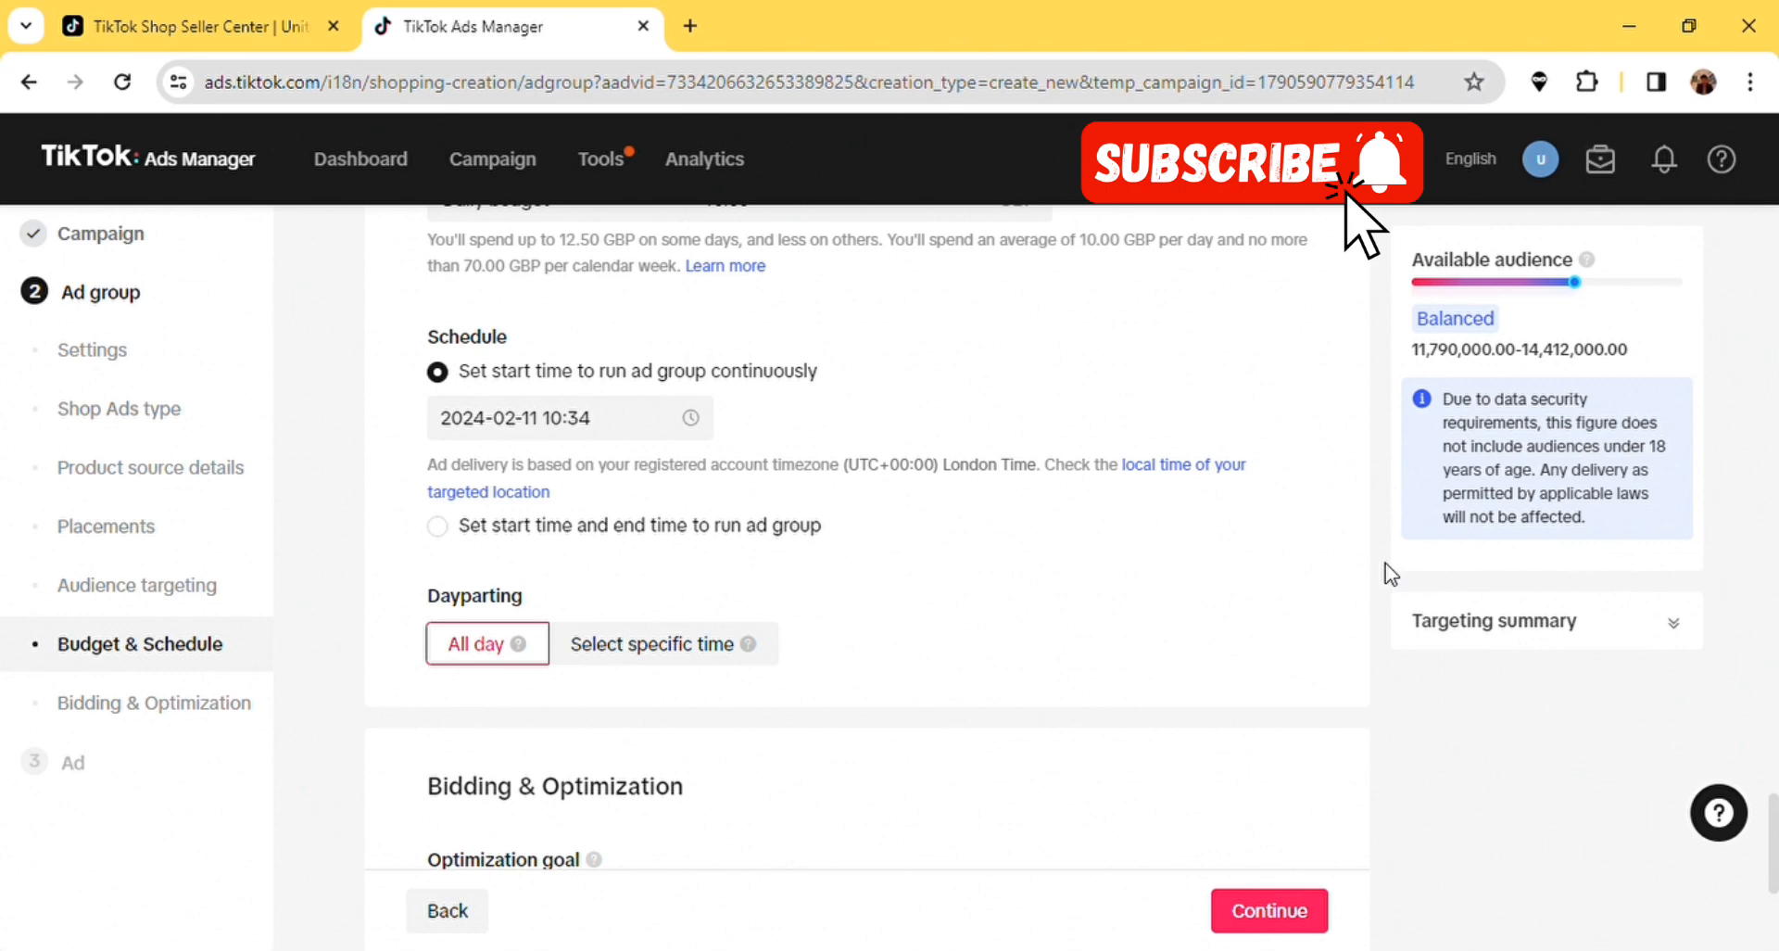
# - Switch the dayparting to specific times to view the weekly time grid and set it back to All day
pyautogui.scroll(-3, 1390, 573)
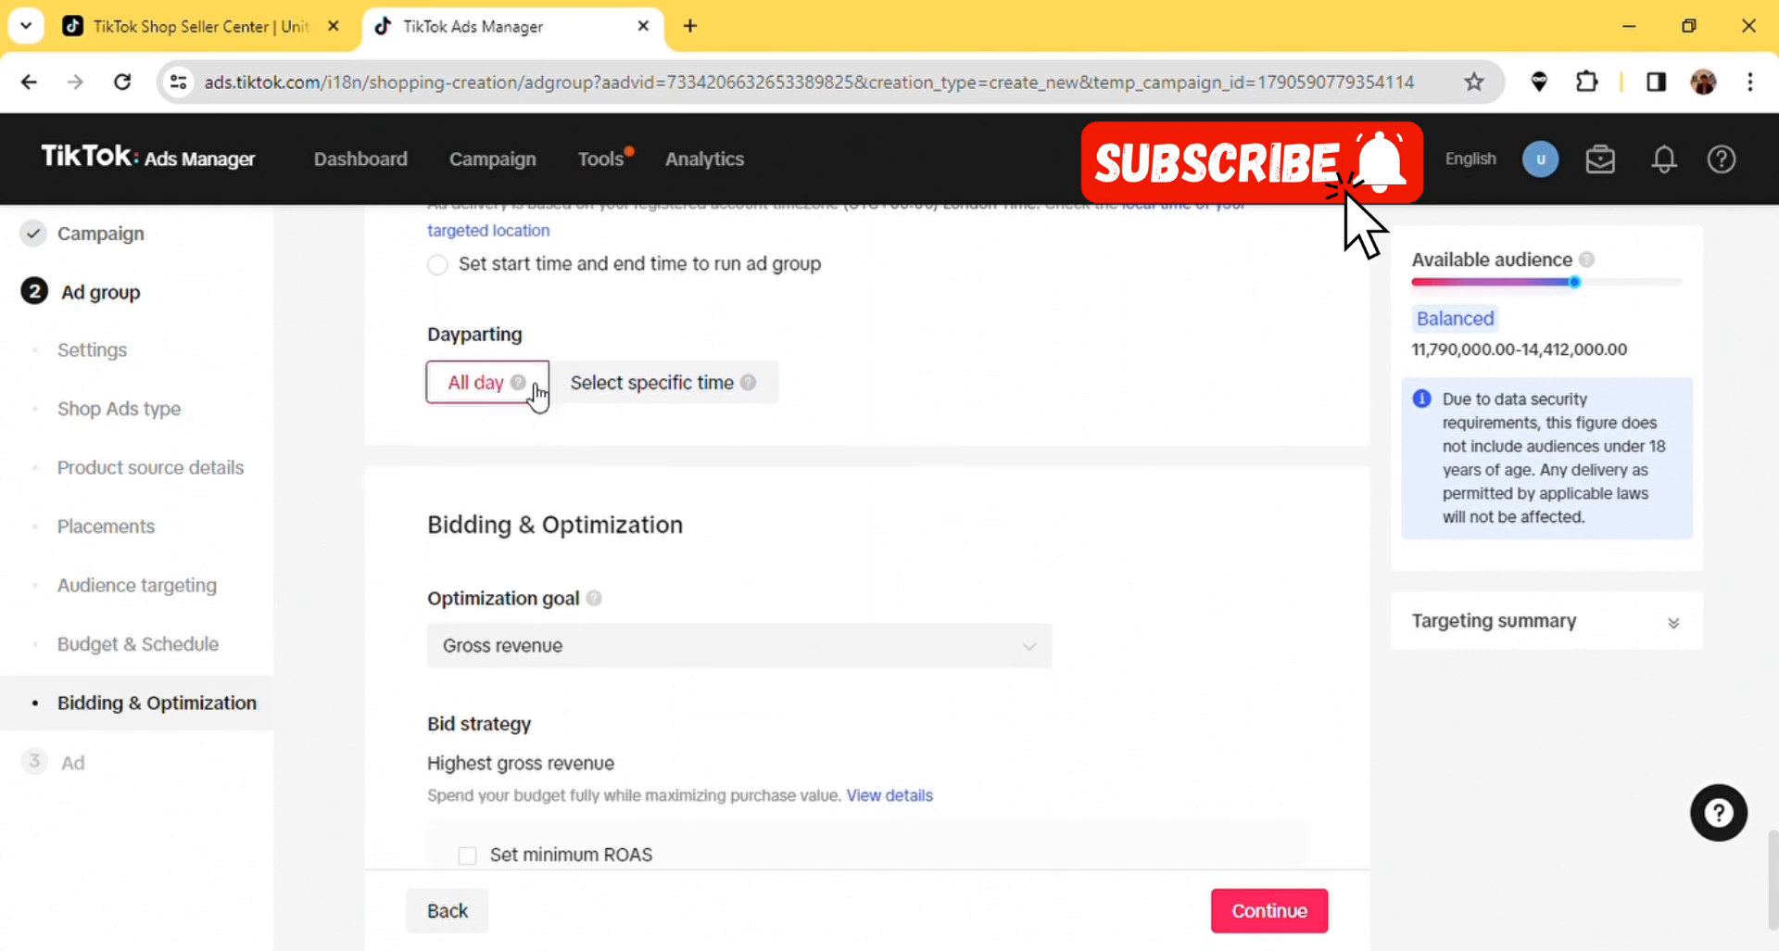
pyautogui.click(596, 396)
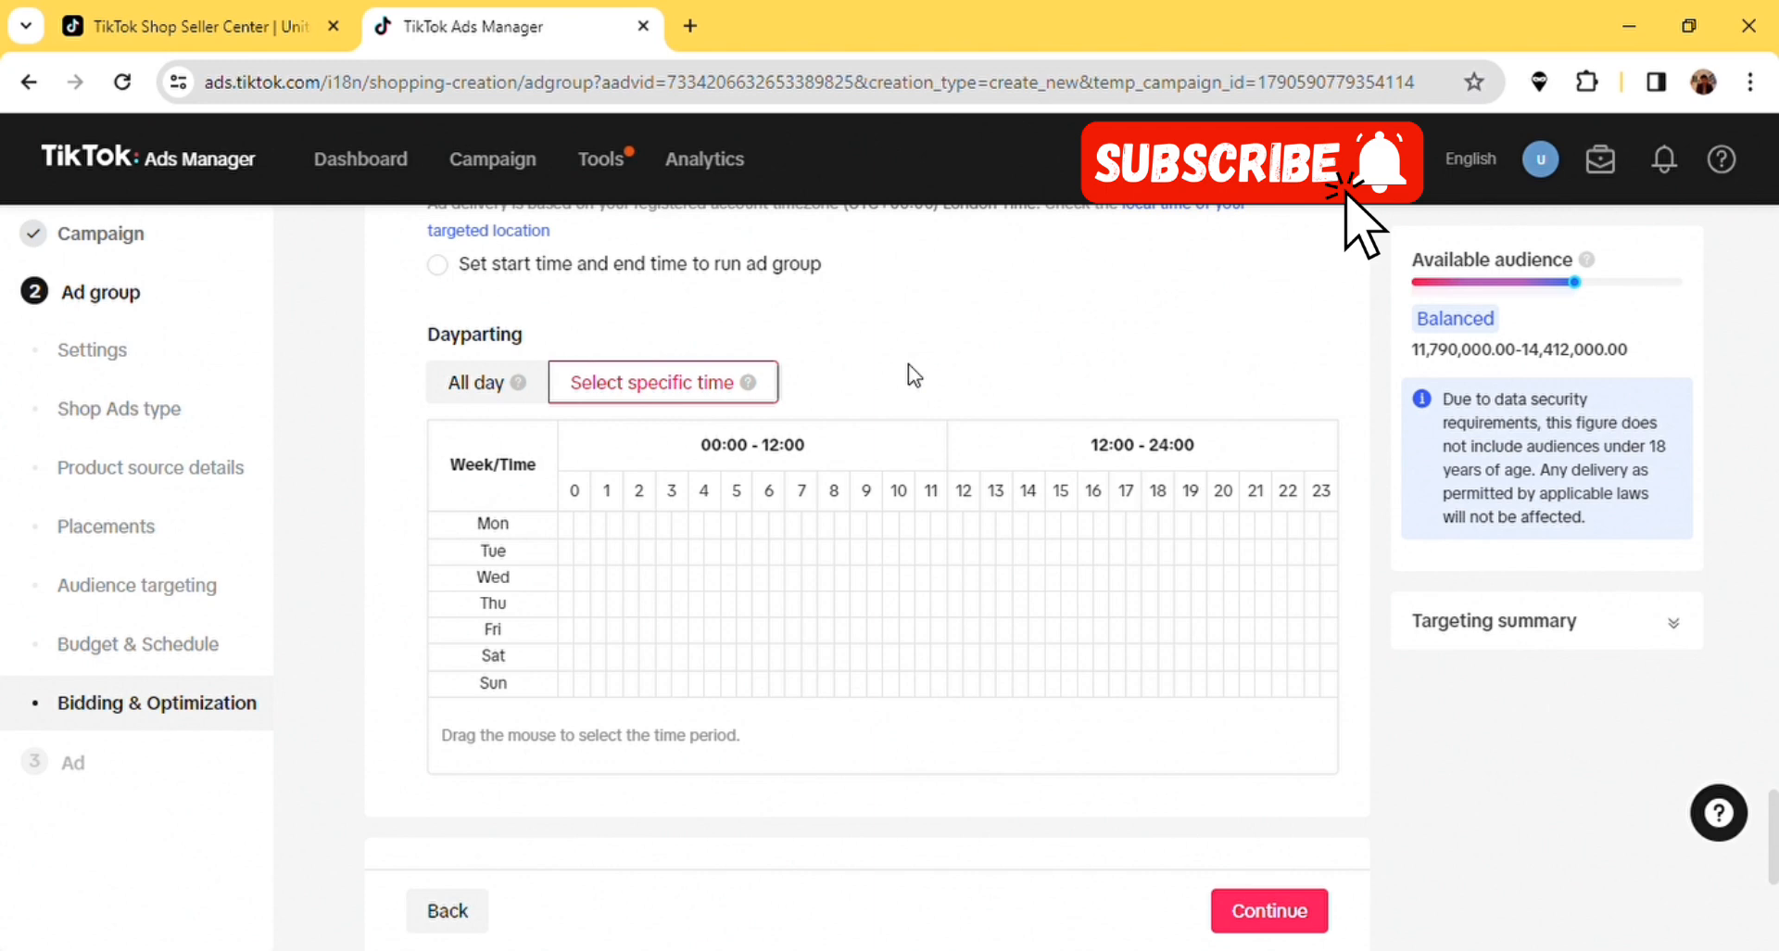
pyautogui.click(459, 387)
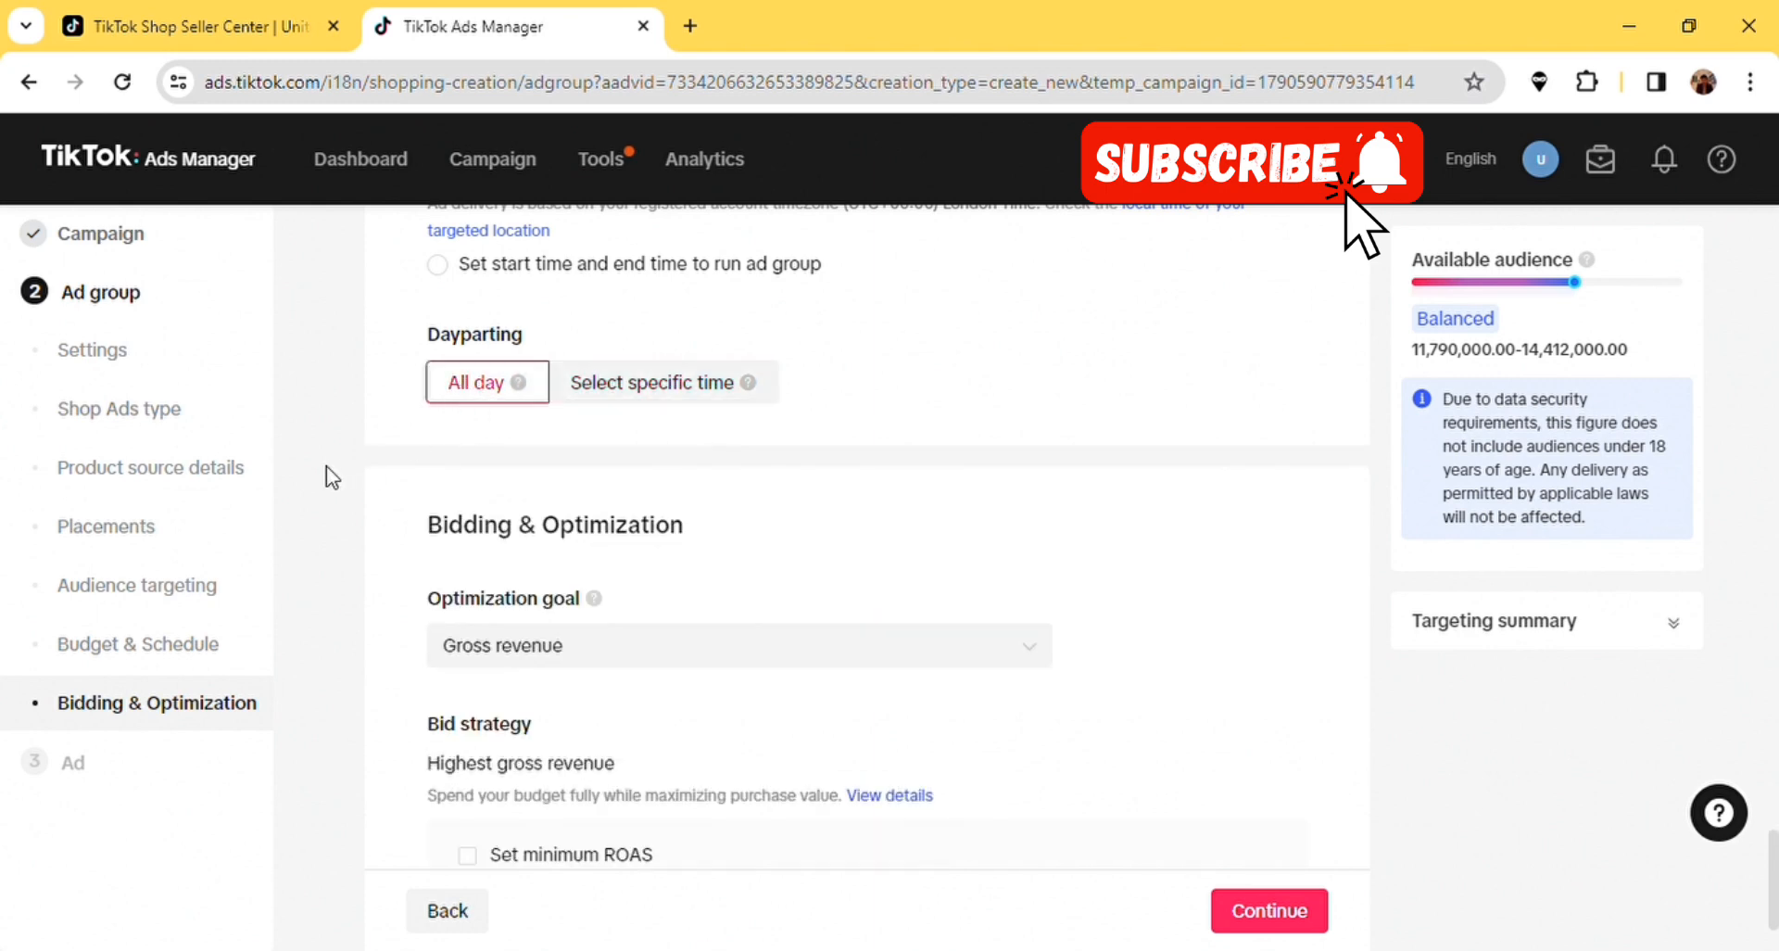
# - Review the optimization goal options under Bidding & Optimization, keeping Gross revenue as the goal
pyautogui.scroll(-1, 331, 477)
pyautogui.scroll(-2, 328, 476)
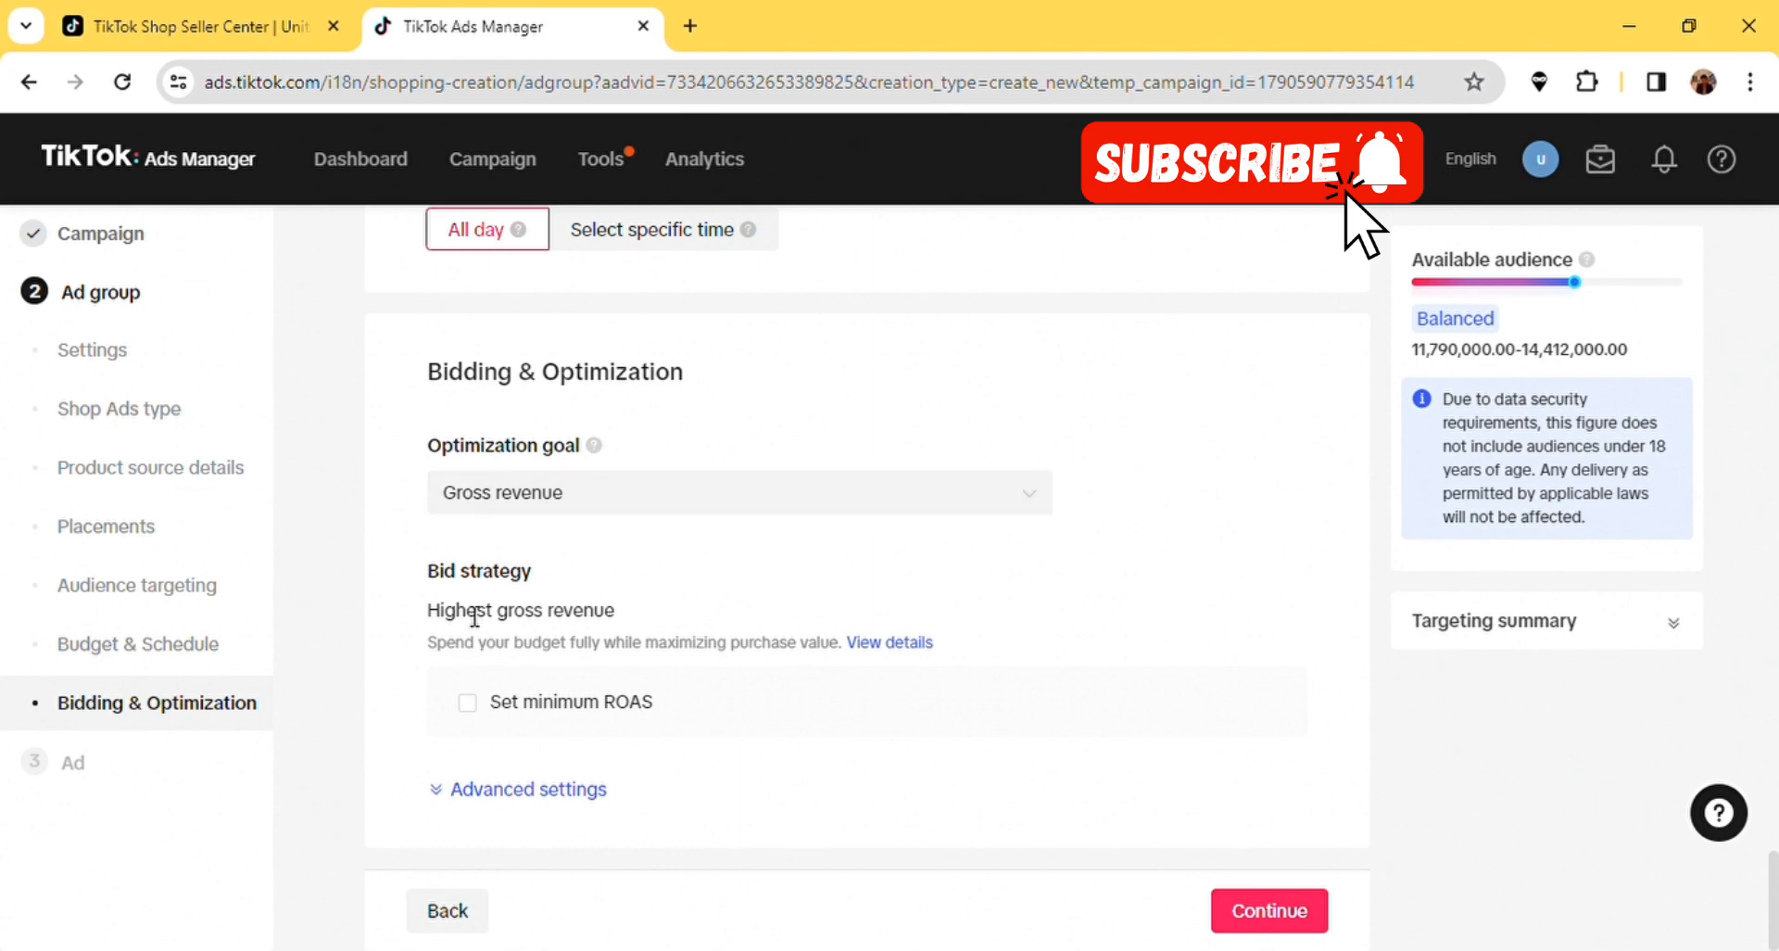
pyautogui.scroll(2, 464, 671)
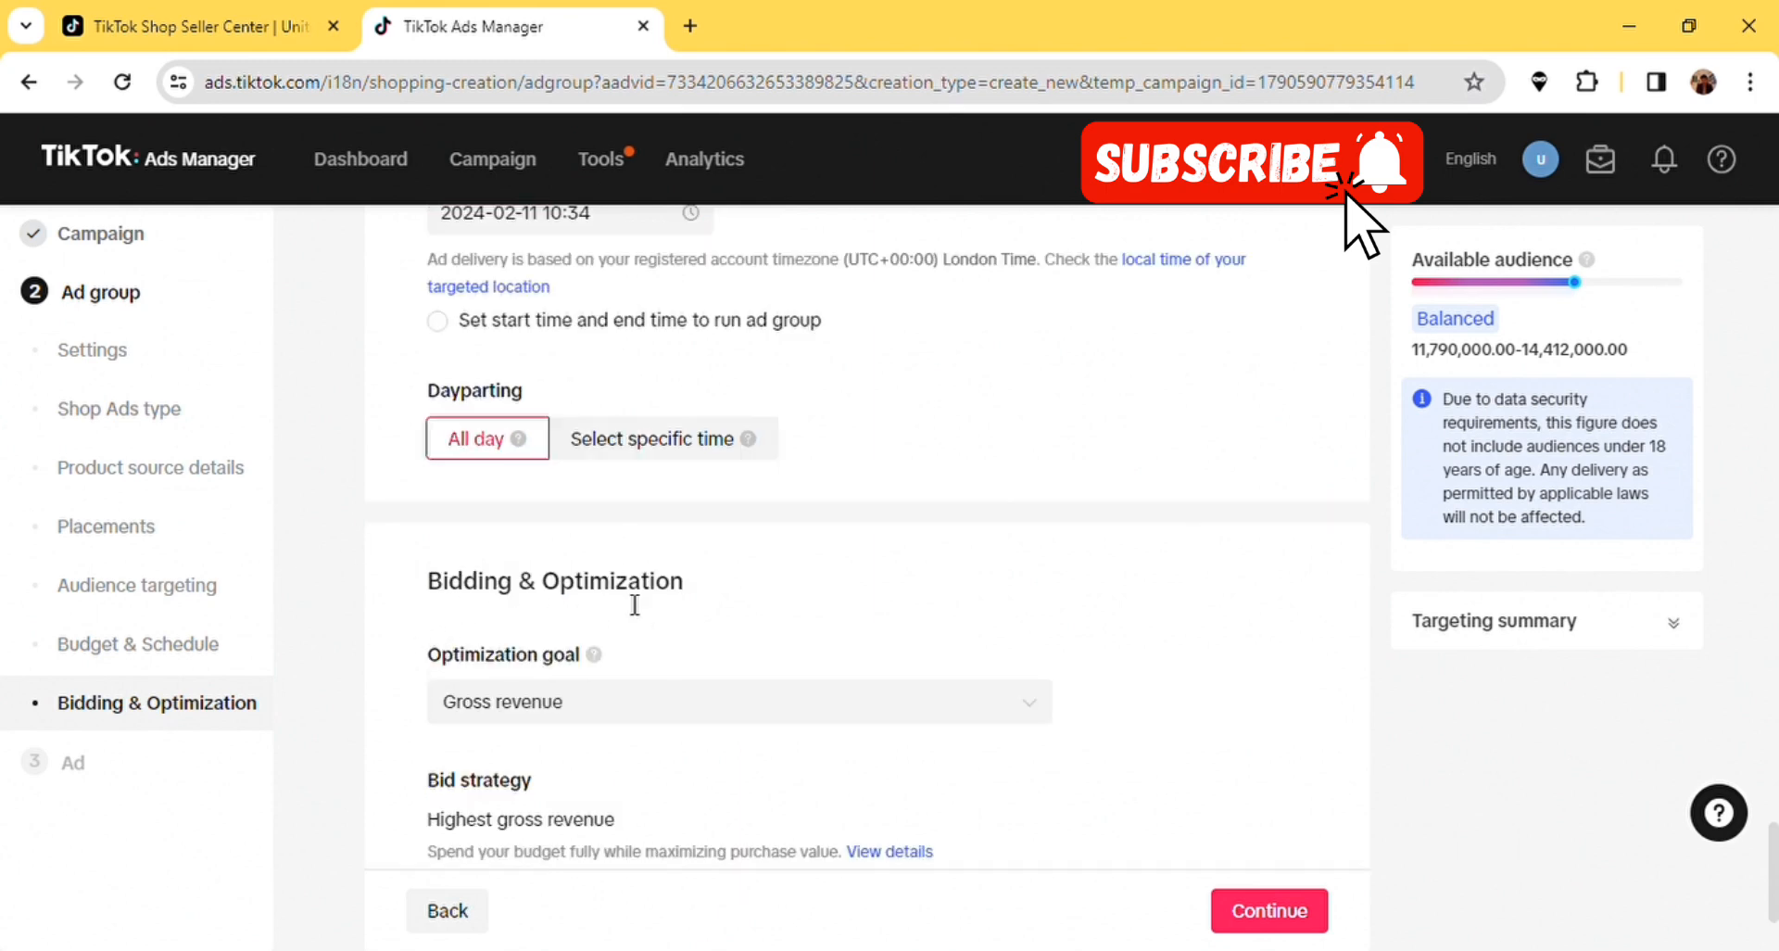
pyautogui.scroll(-2, 326, 576)
pyautogui.click(655, 552)
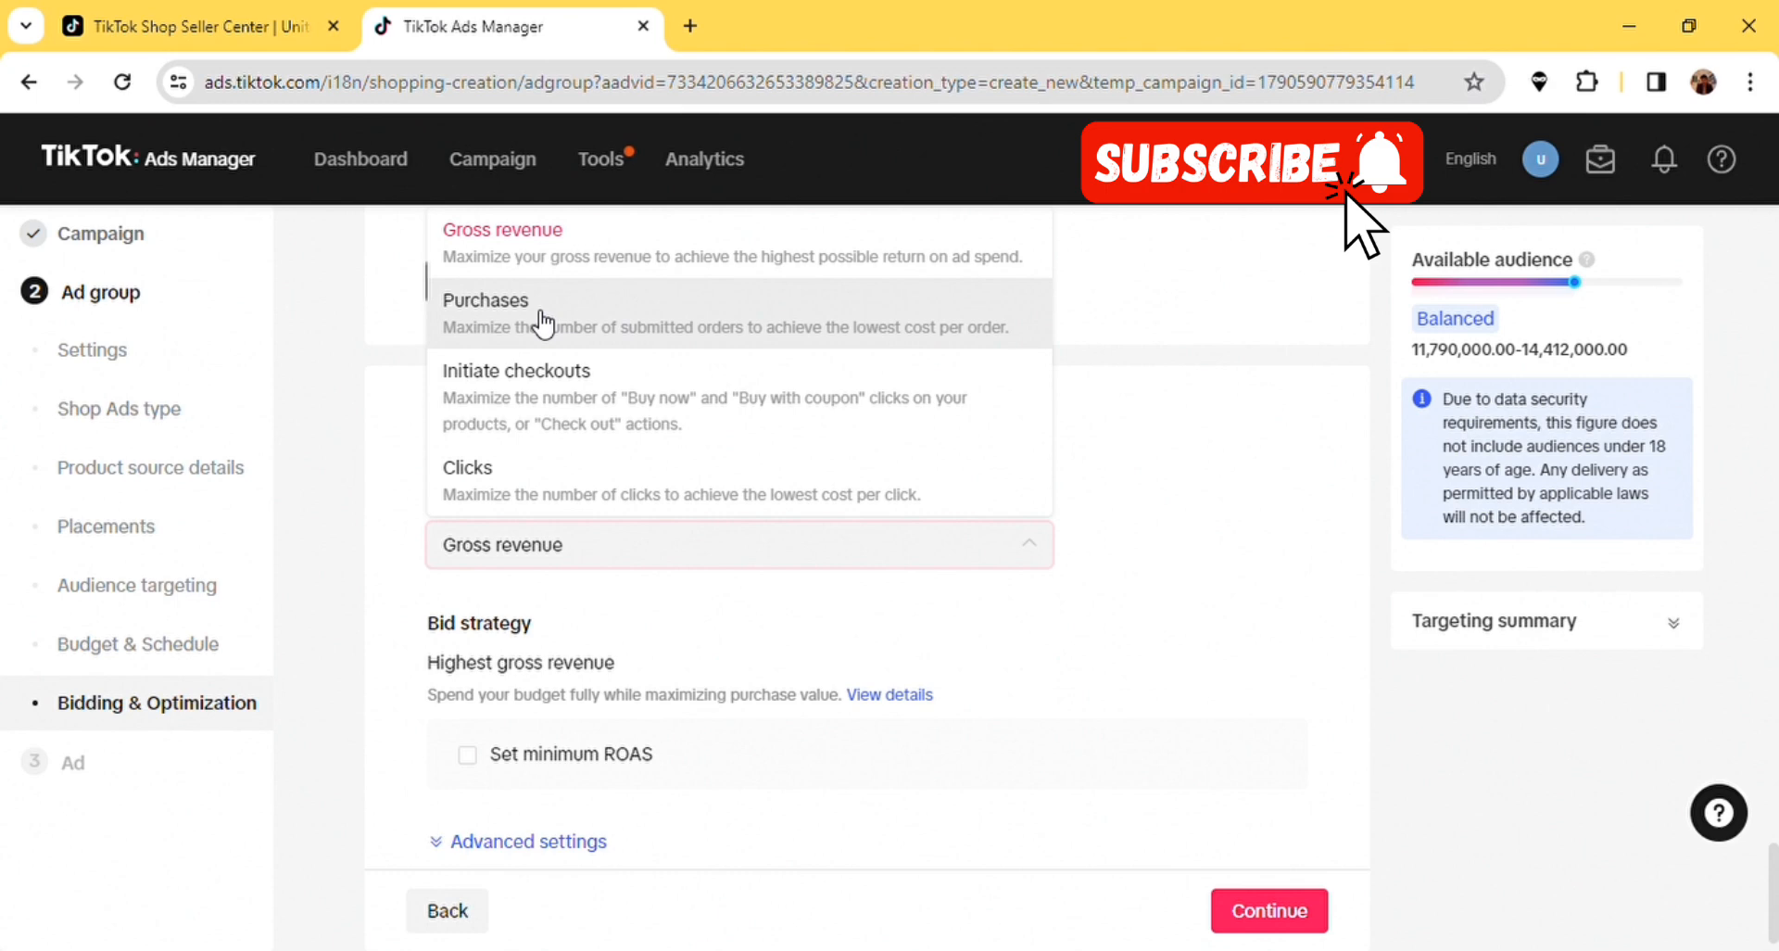
pyautogui.click(635, 326)
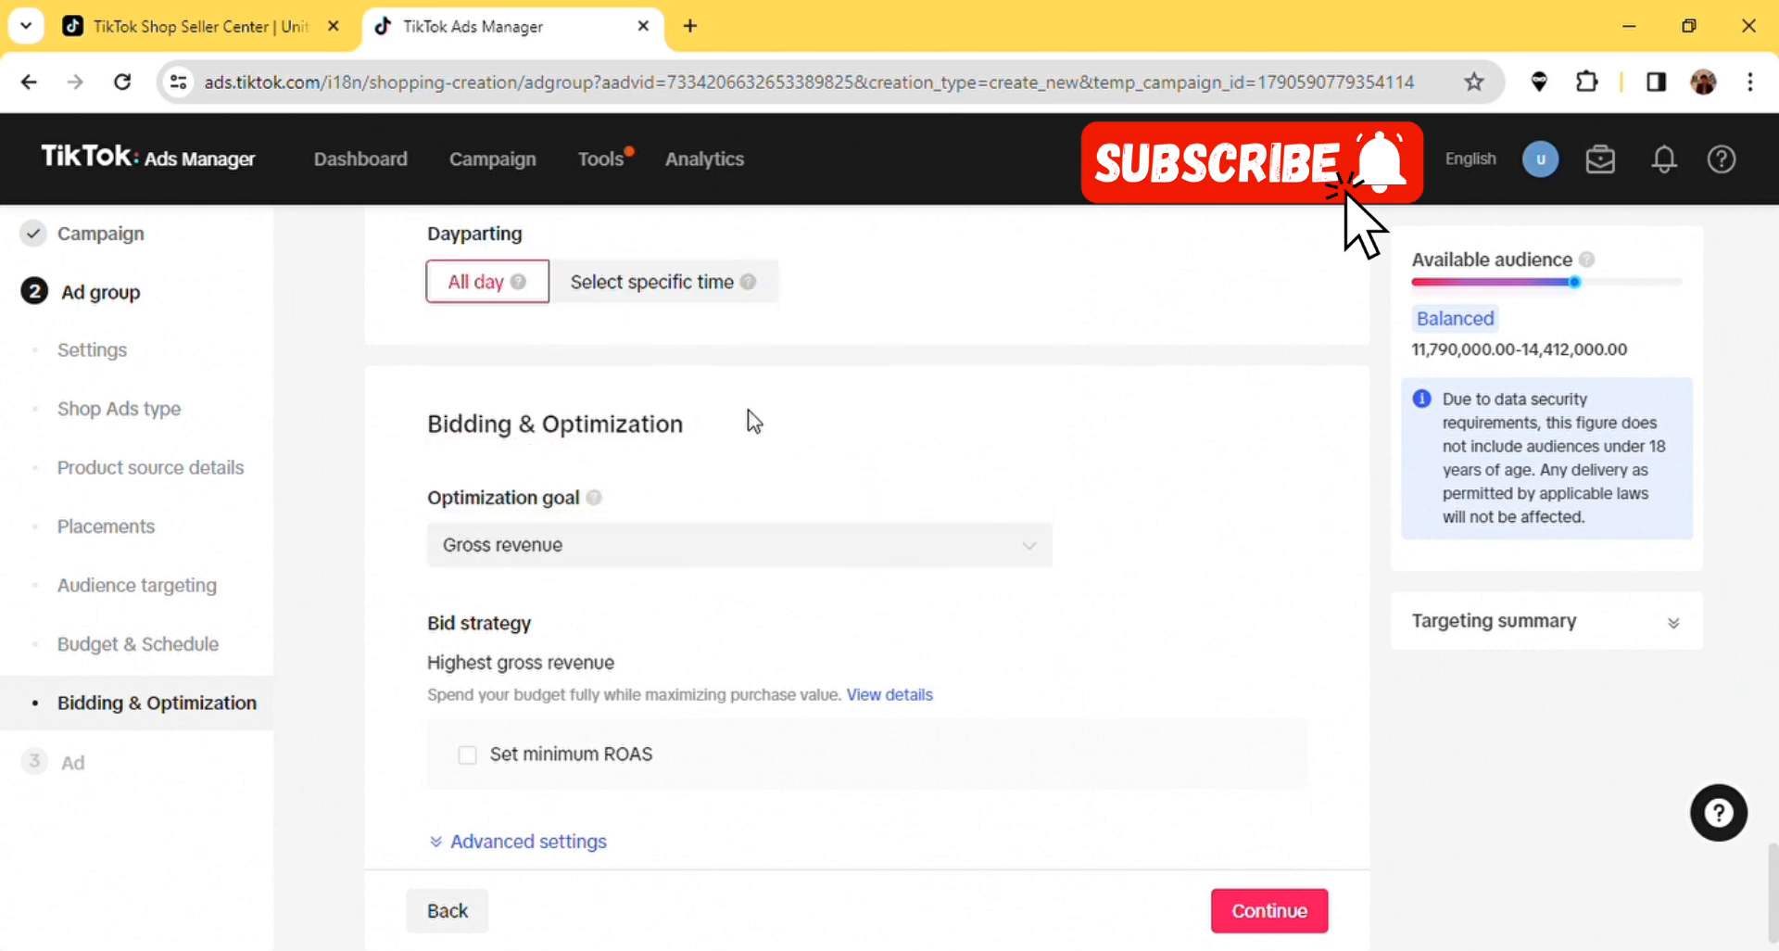
# - Enable a minimum ROAS of 1 for the bid strategy with advanced settings expanded, and continue to the ad setup
pyautogui.scroll(-1, 432, 613)
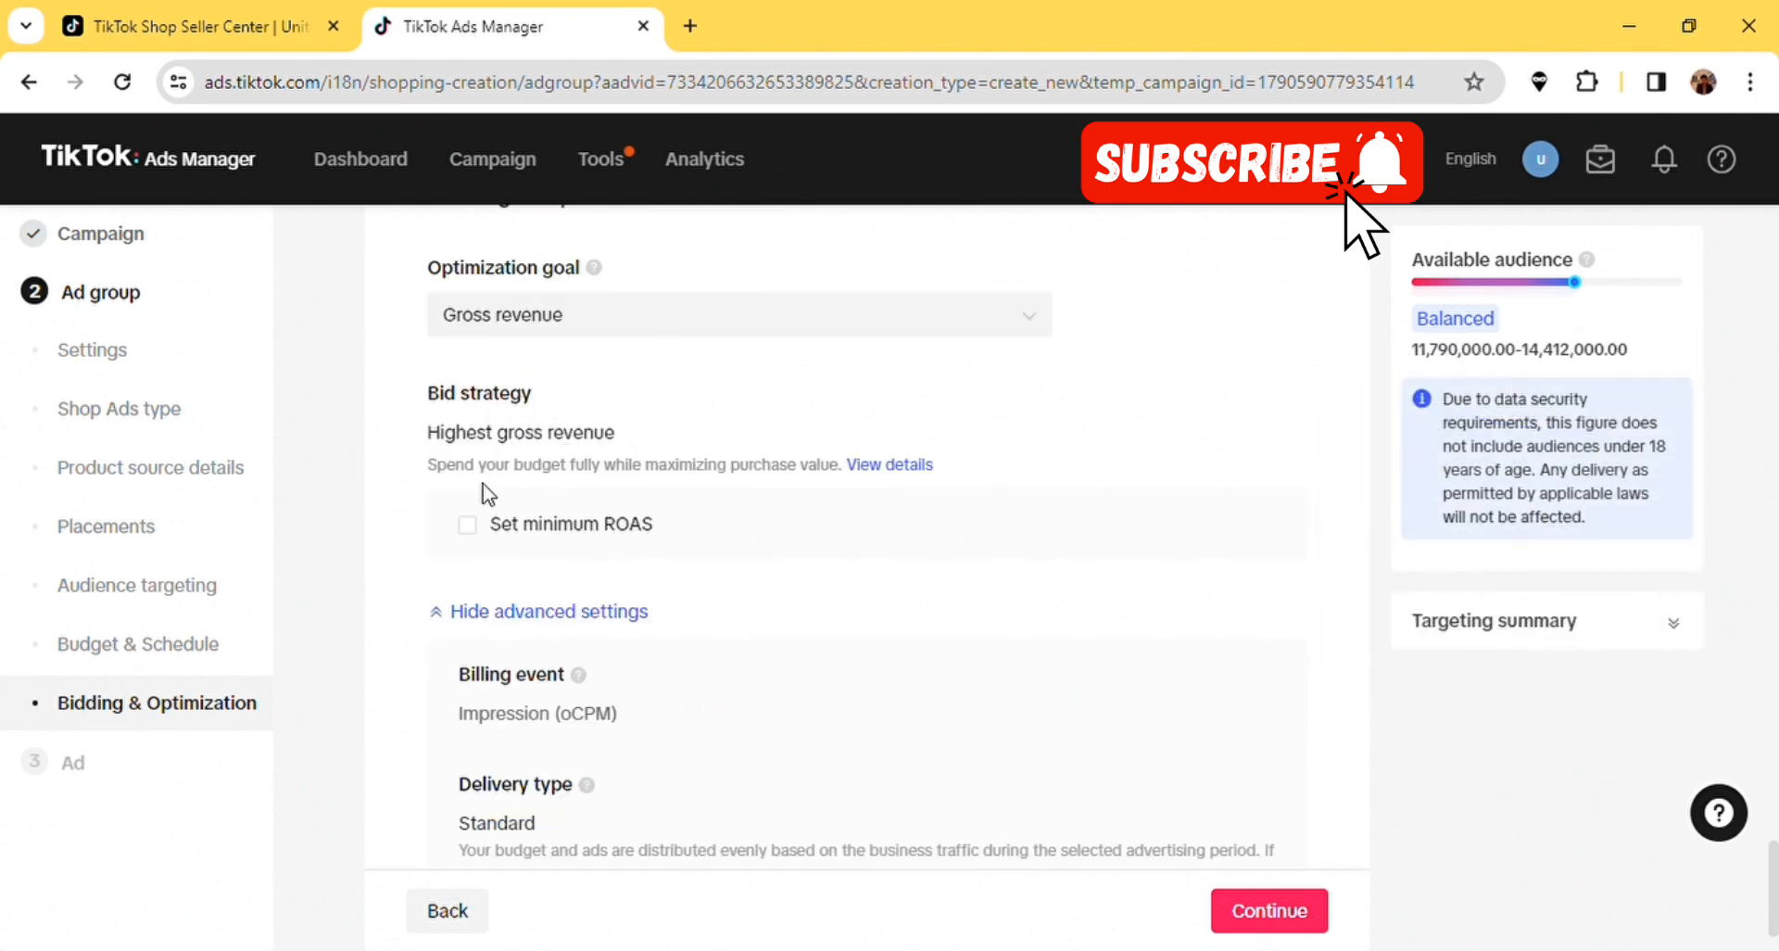
pyautogui.click(468, 525)
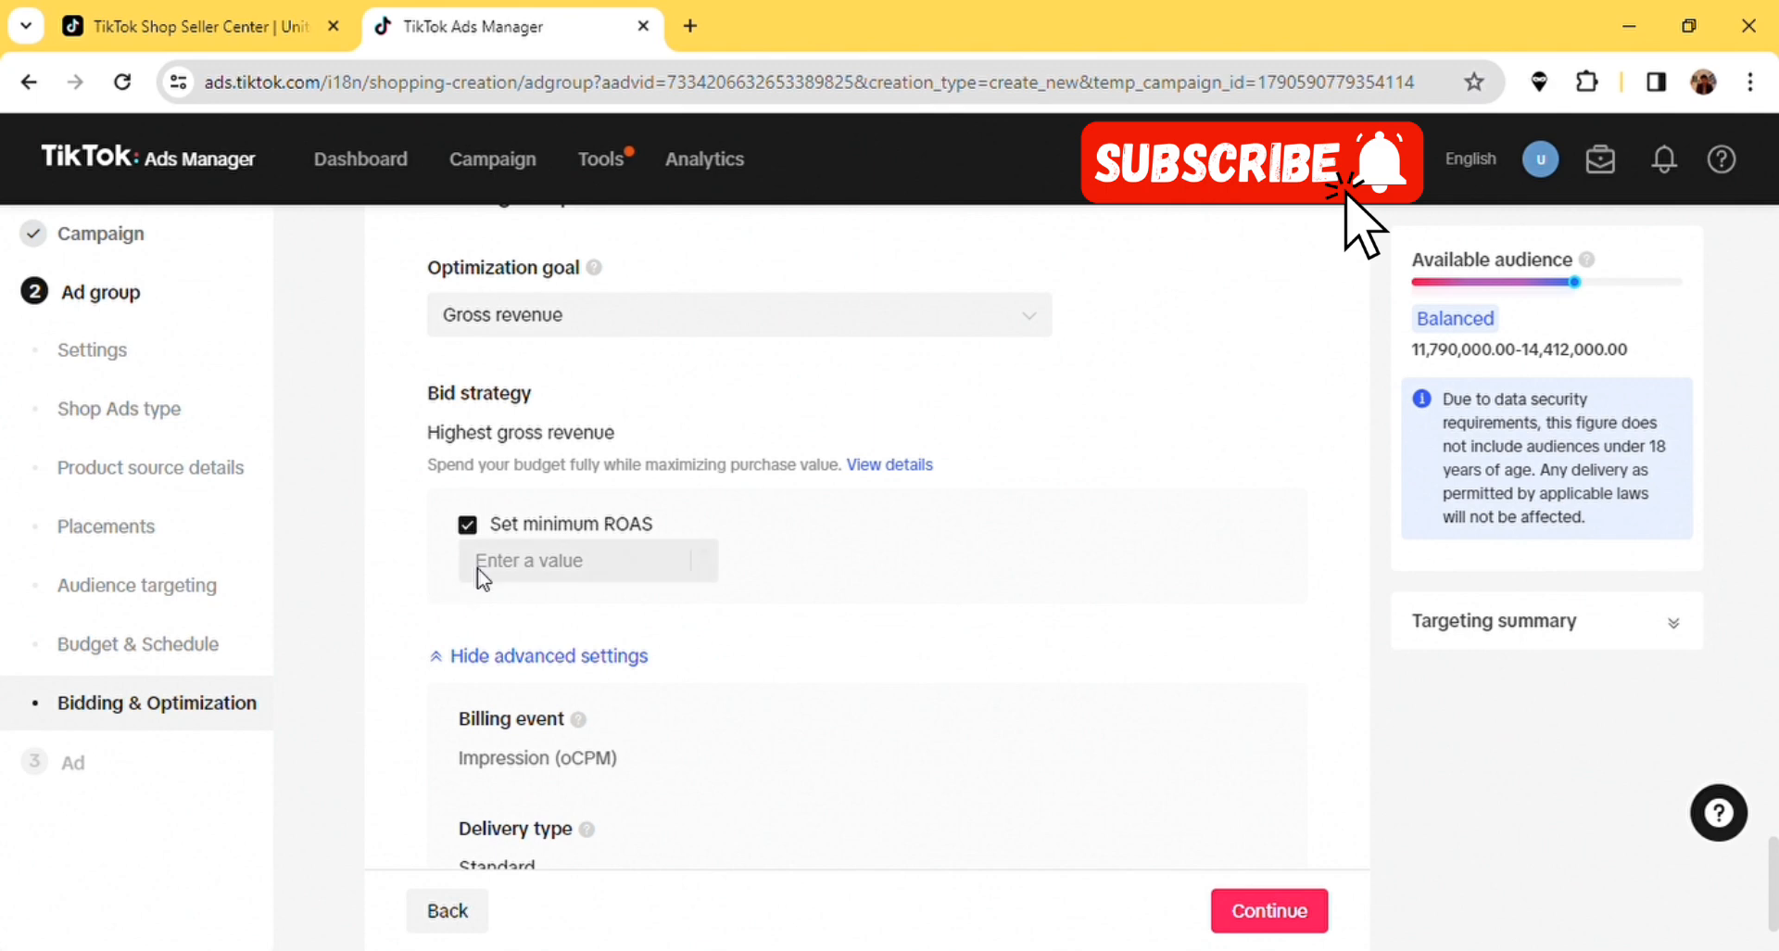
pyautogui.click(562, 577)
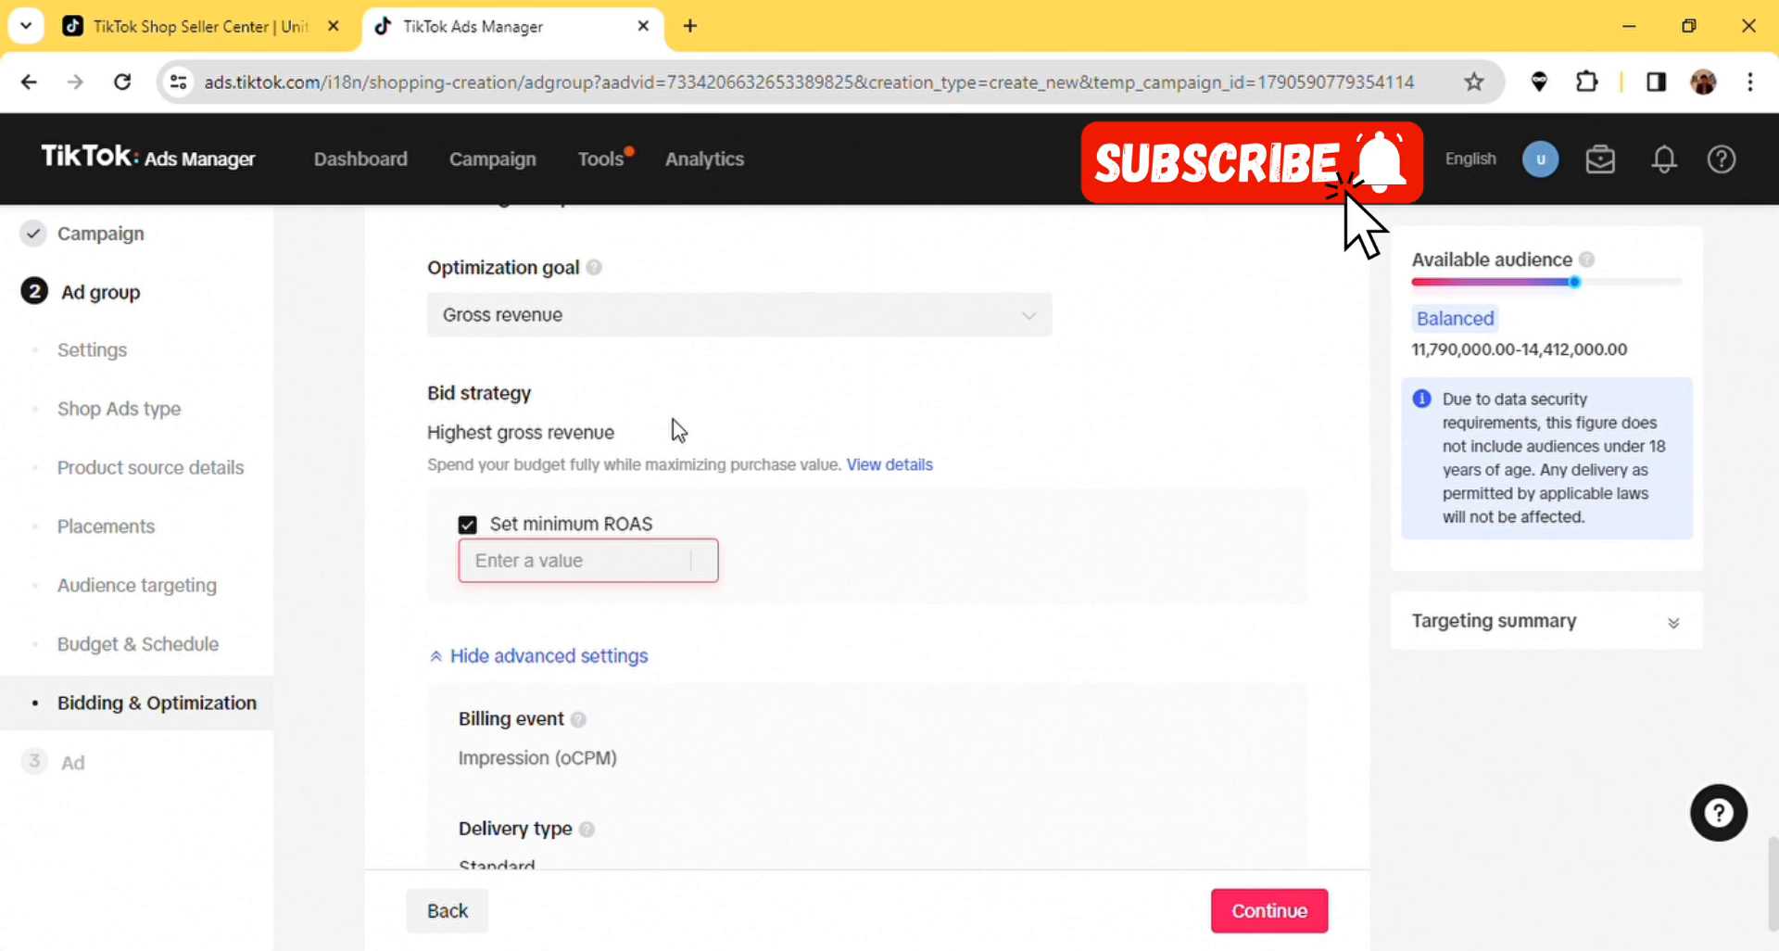
pyautogui.write('1')
pyautogui.click(1047, 542)
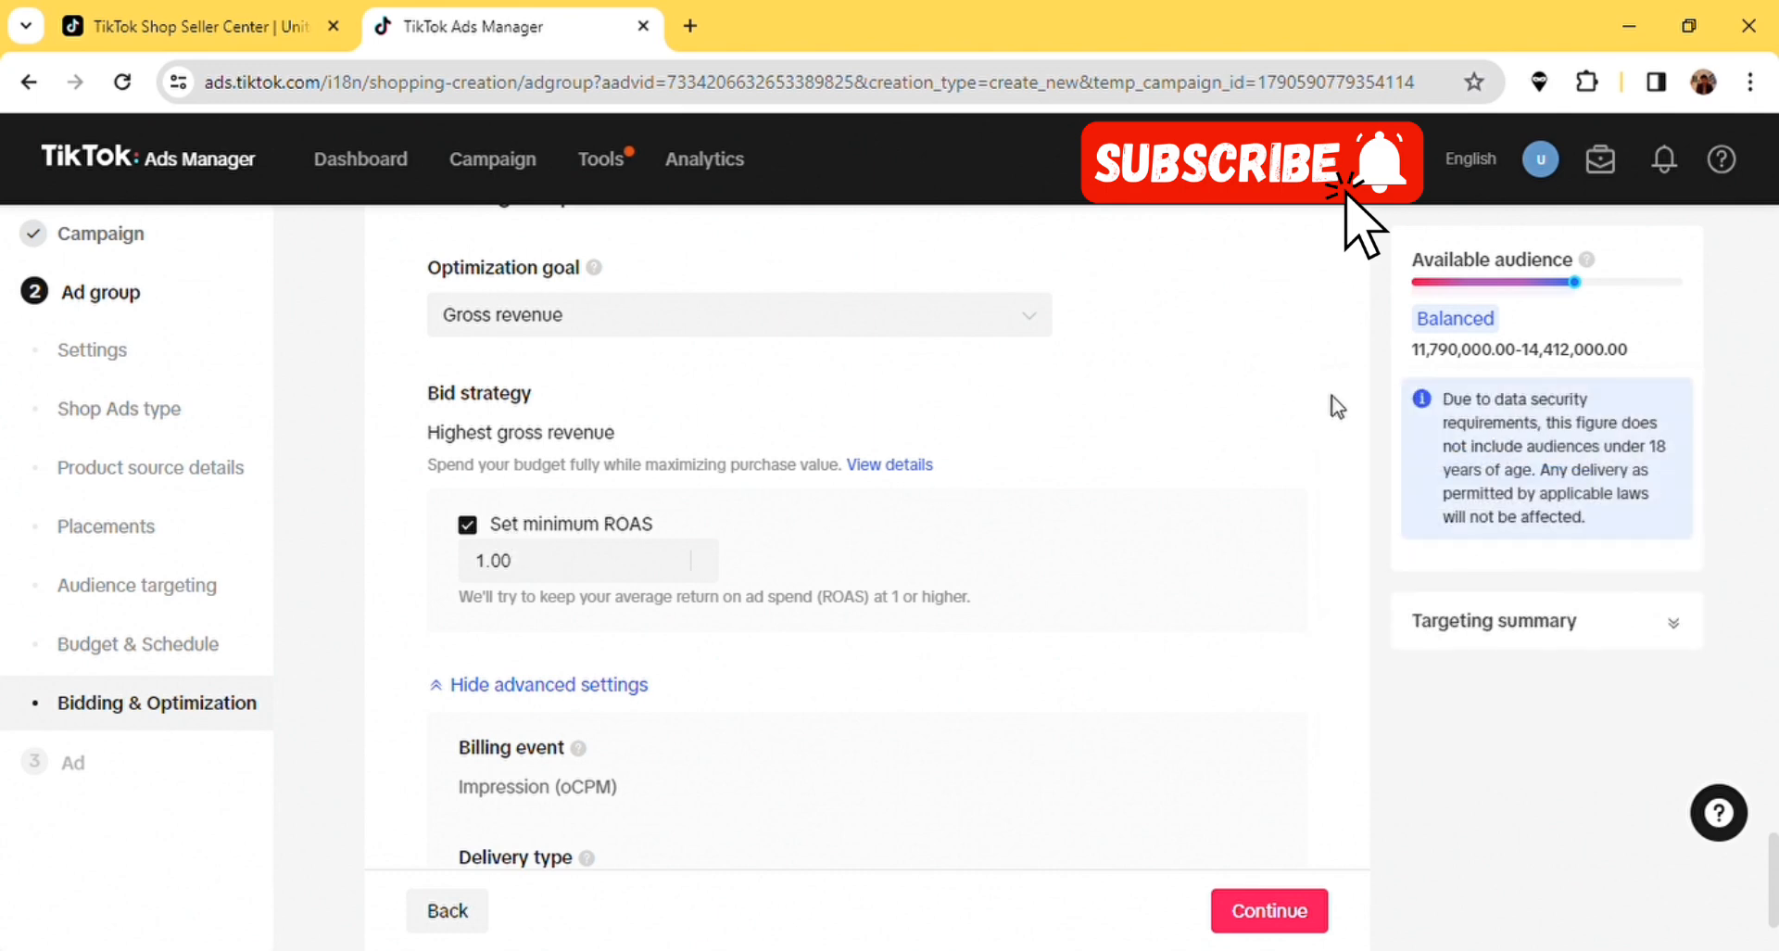
pyautogui.scroll(-2, 1337, 419)
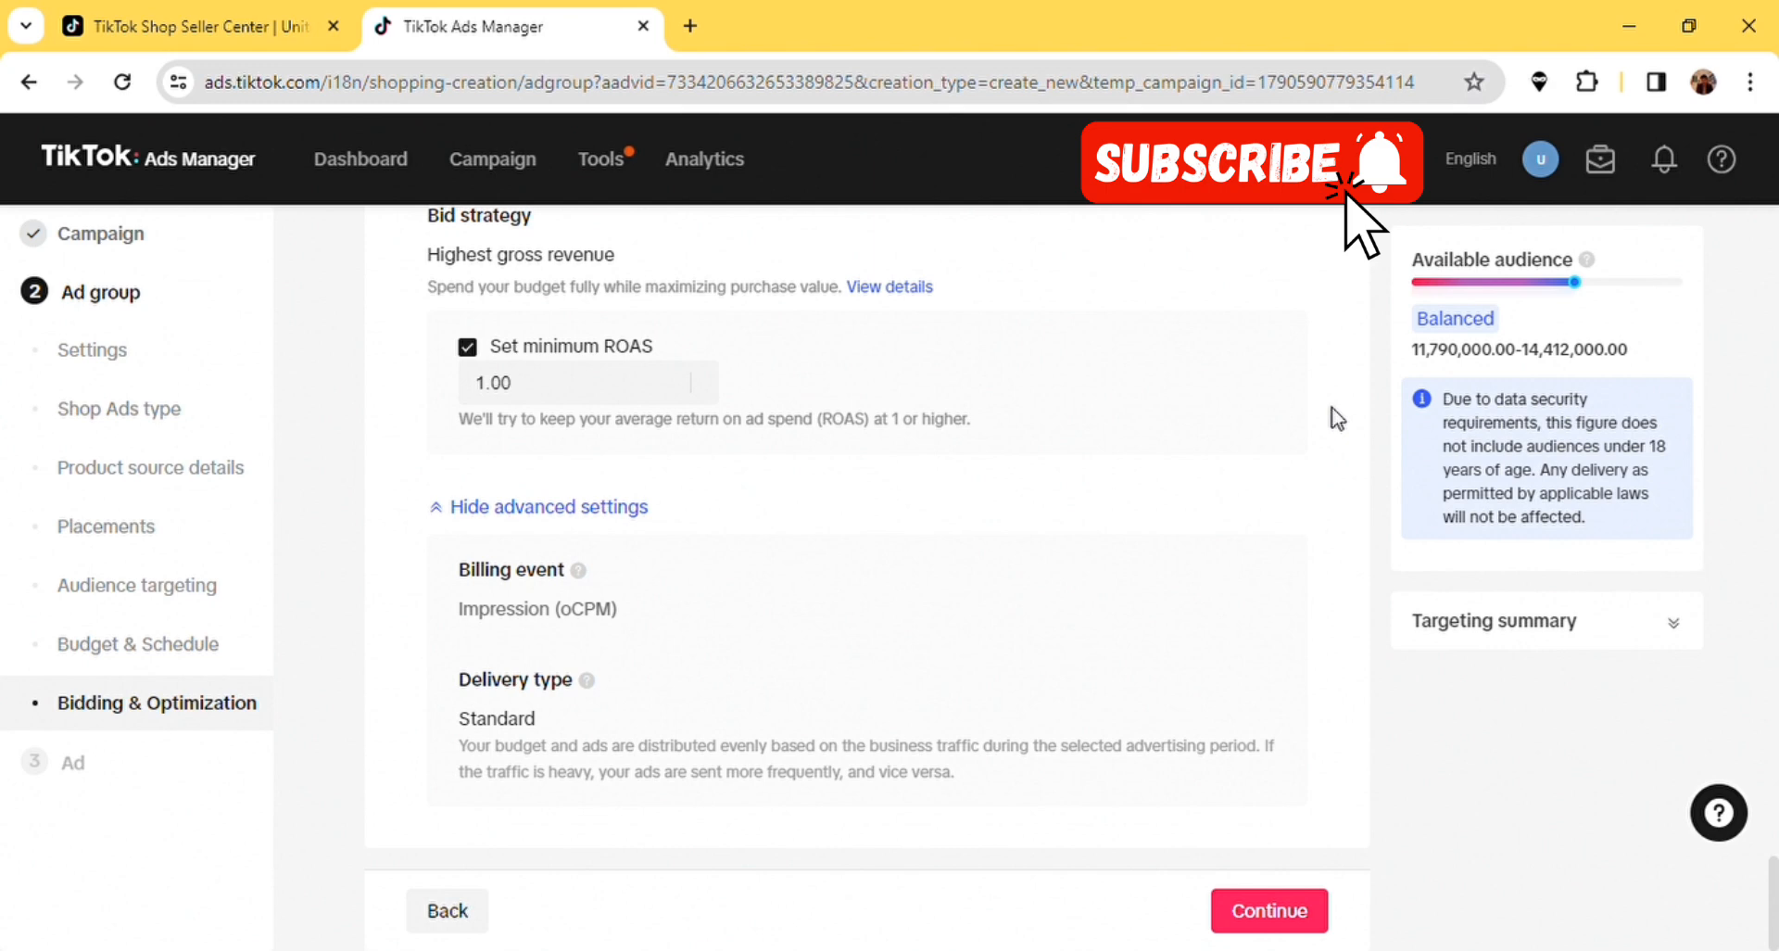
pyautogui.click(1296, 934)
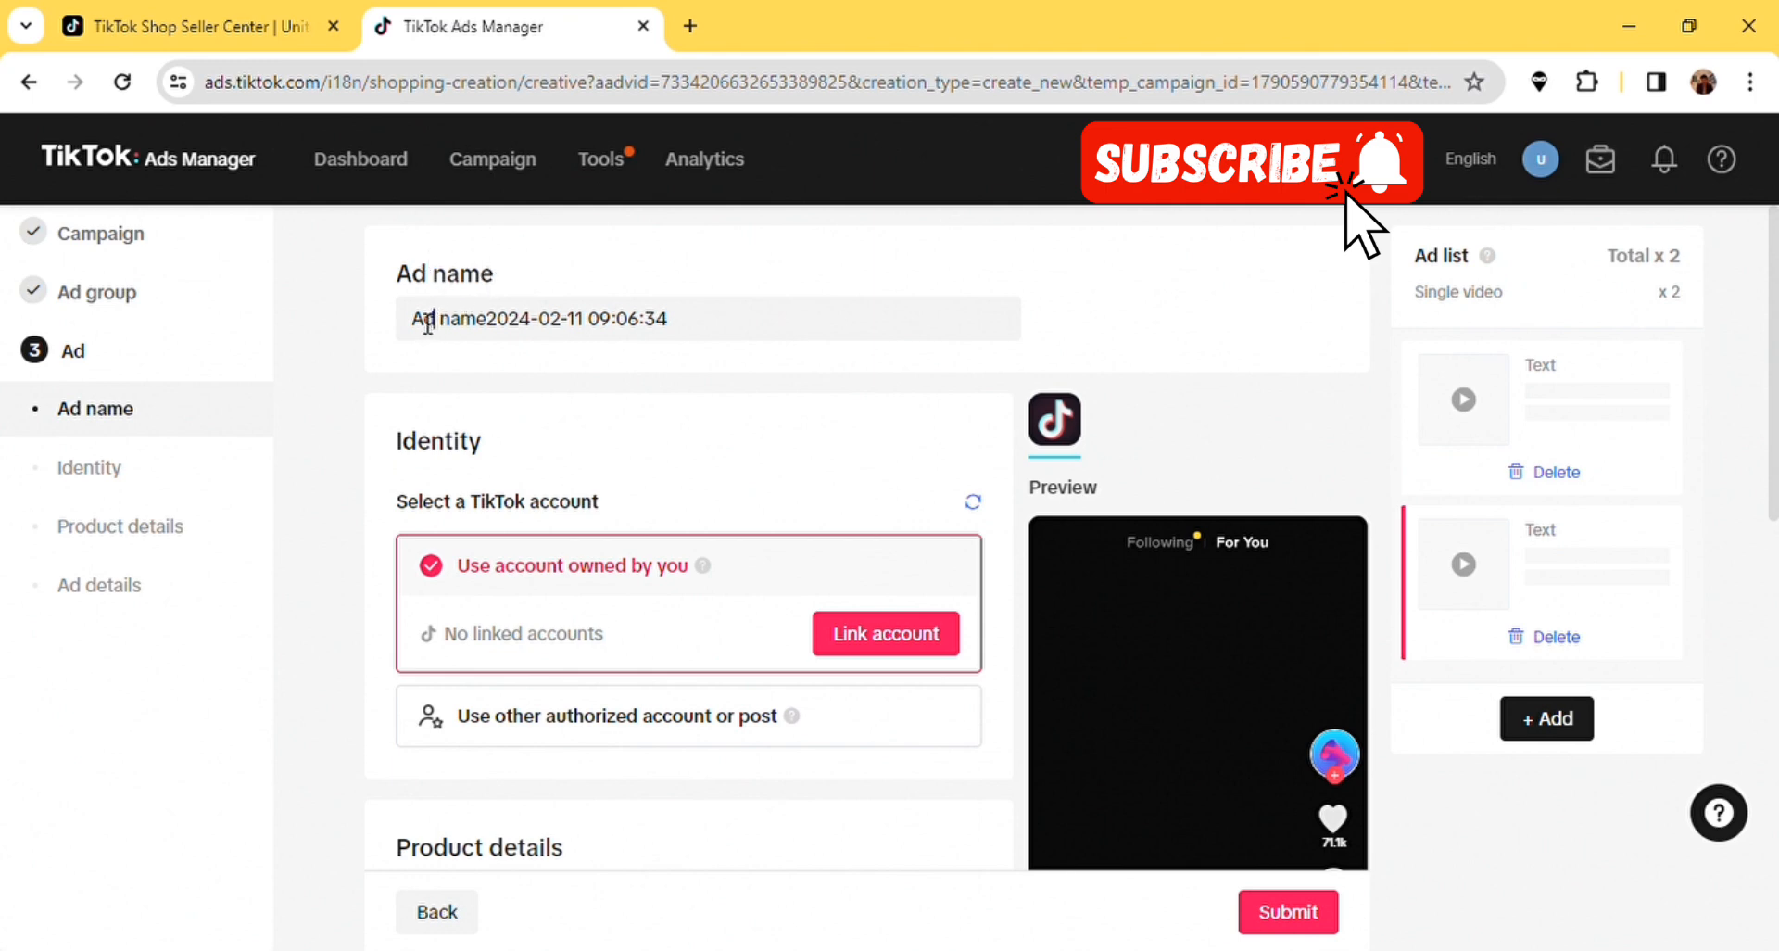
# - Rename the ad as "SALES . 10$ .F/M . 18/60 Y"
pyautogui.moveTo(415, 322); pyautogui.dragTo(714, 294)
pyautogui.press('BackSpace')
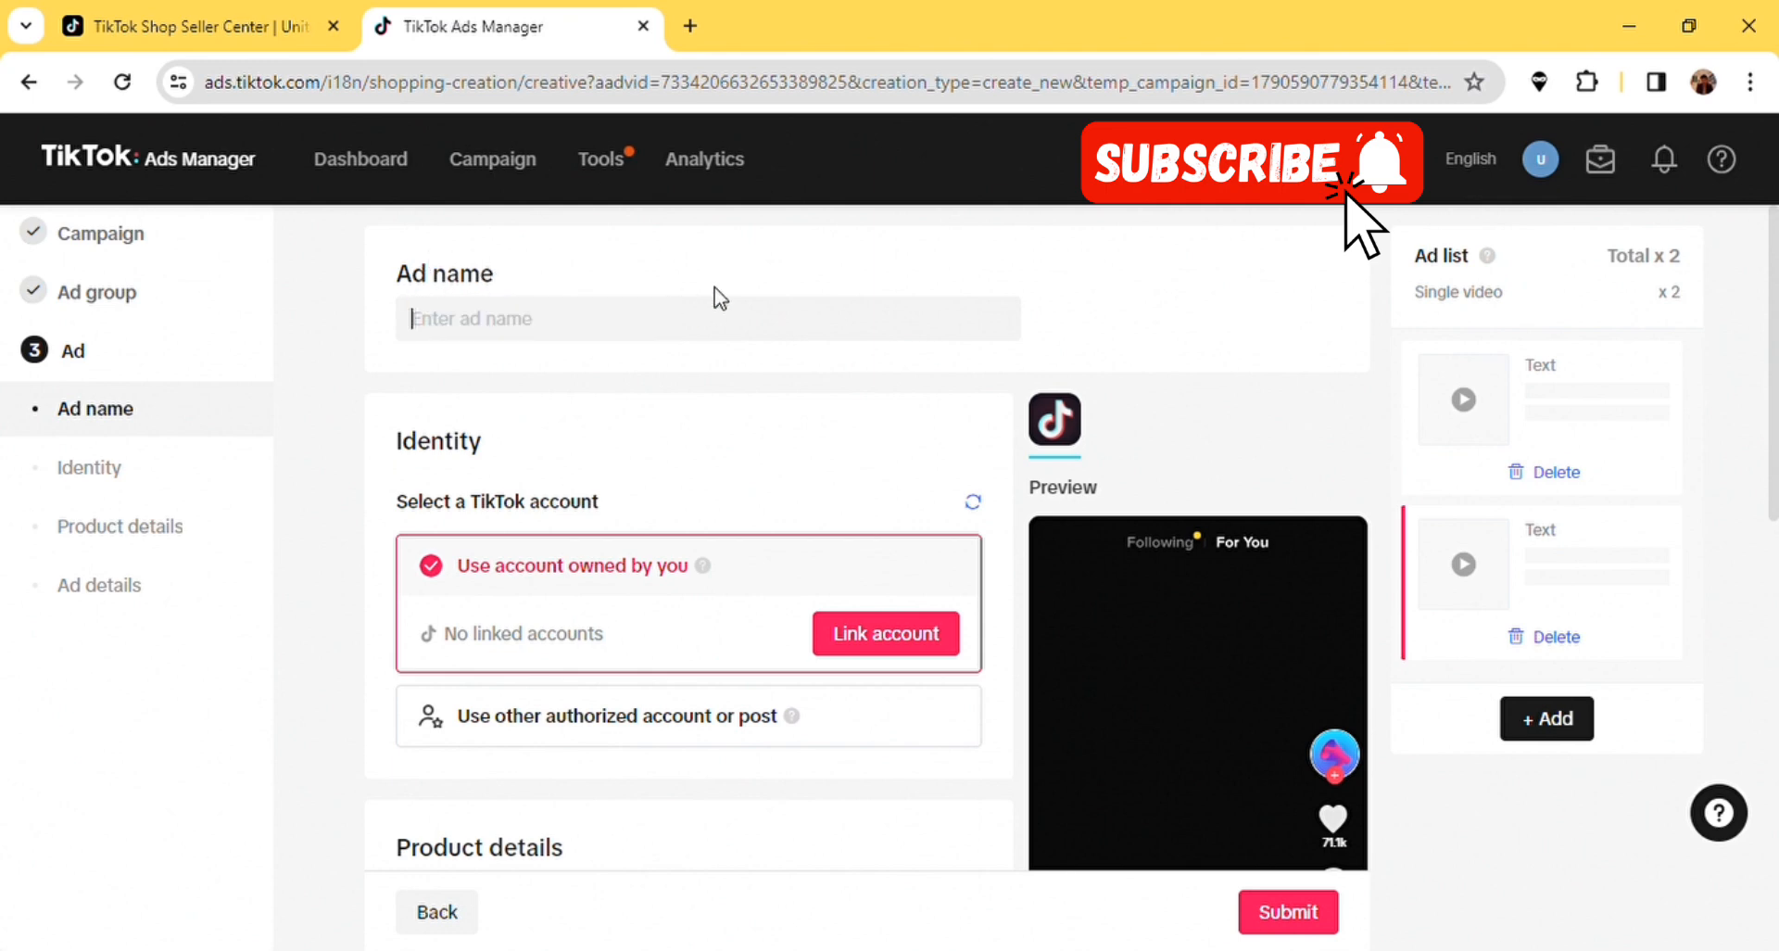
pyautogui.write('SALES . 10$')
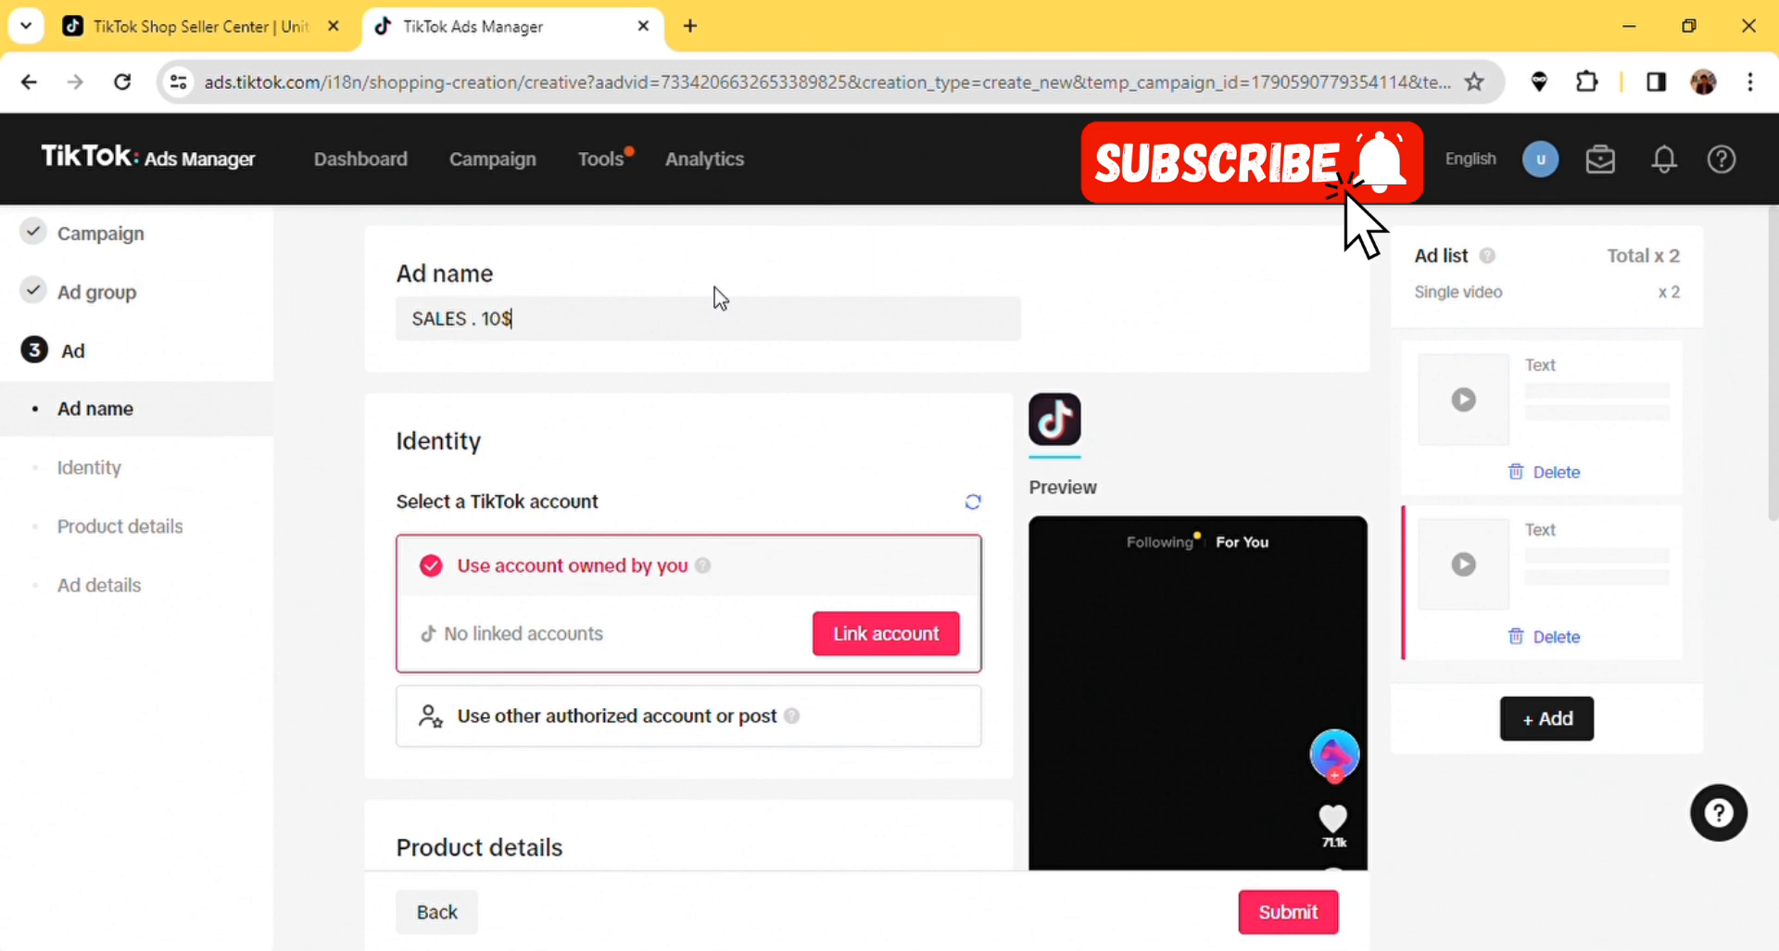
pyautogui.write(' .F/M . 18/60 Y')
# - Add the first available product in the list to the ad's product details
pyautogui.scroll(-1, 333, 532)
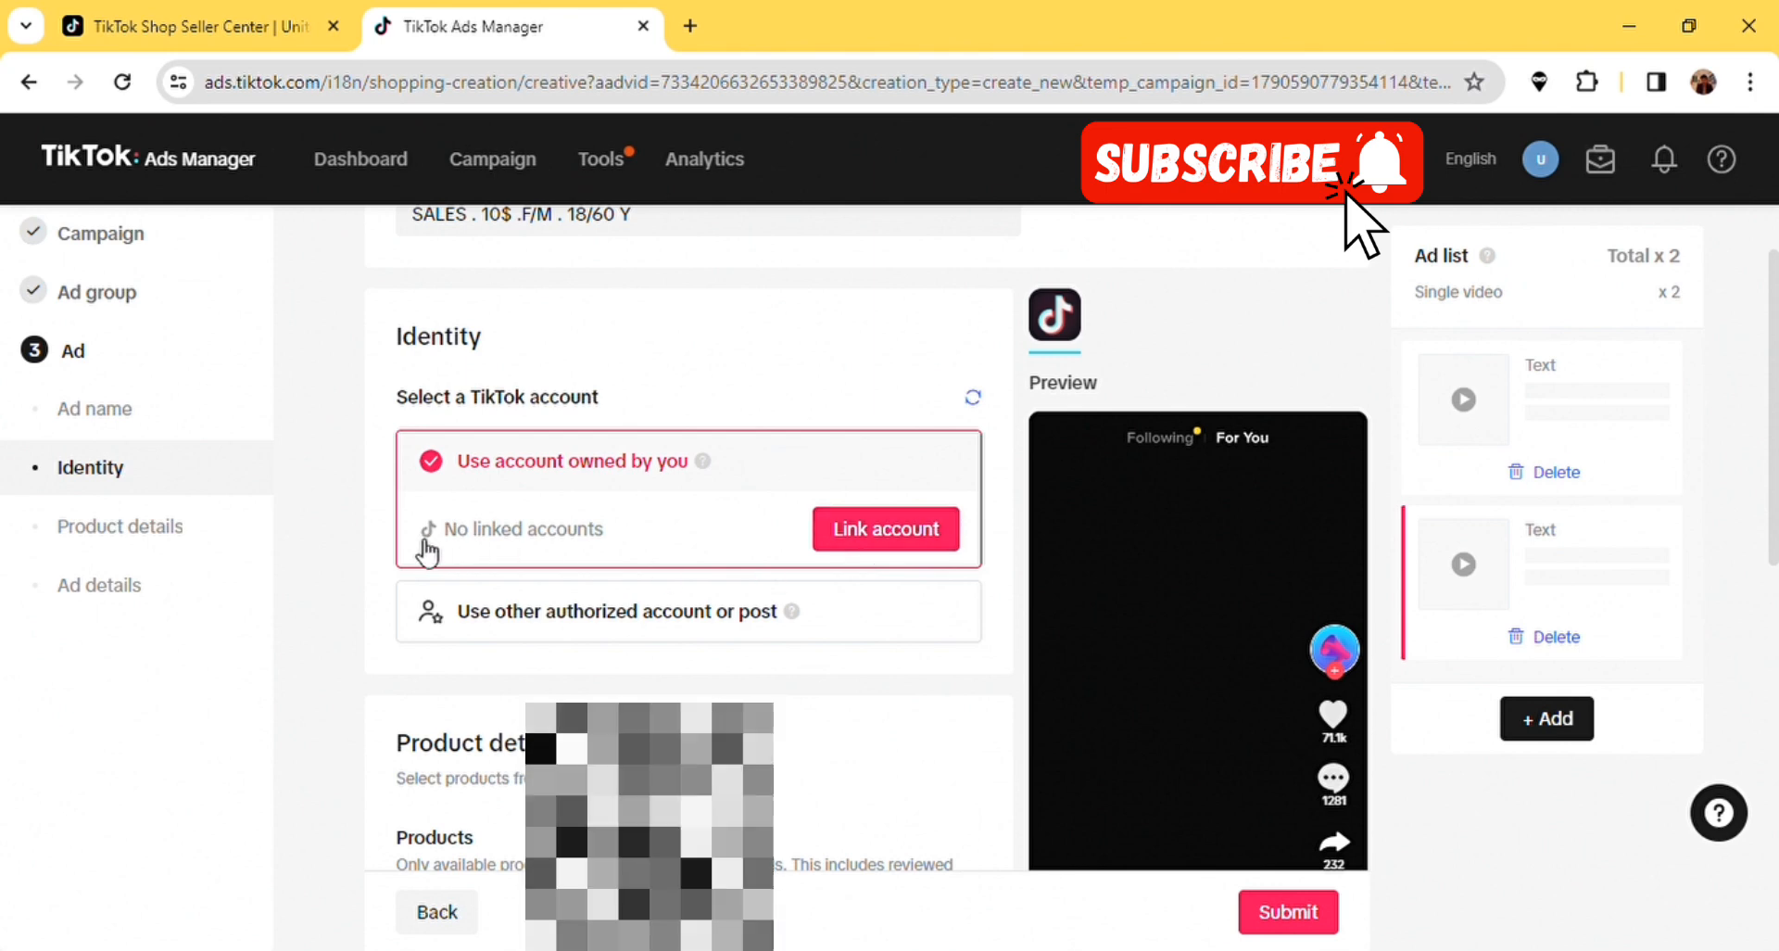
pyautogui.scroll(-4, 339, 553)
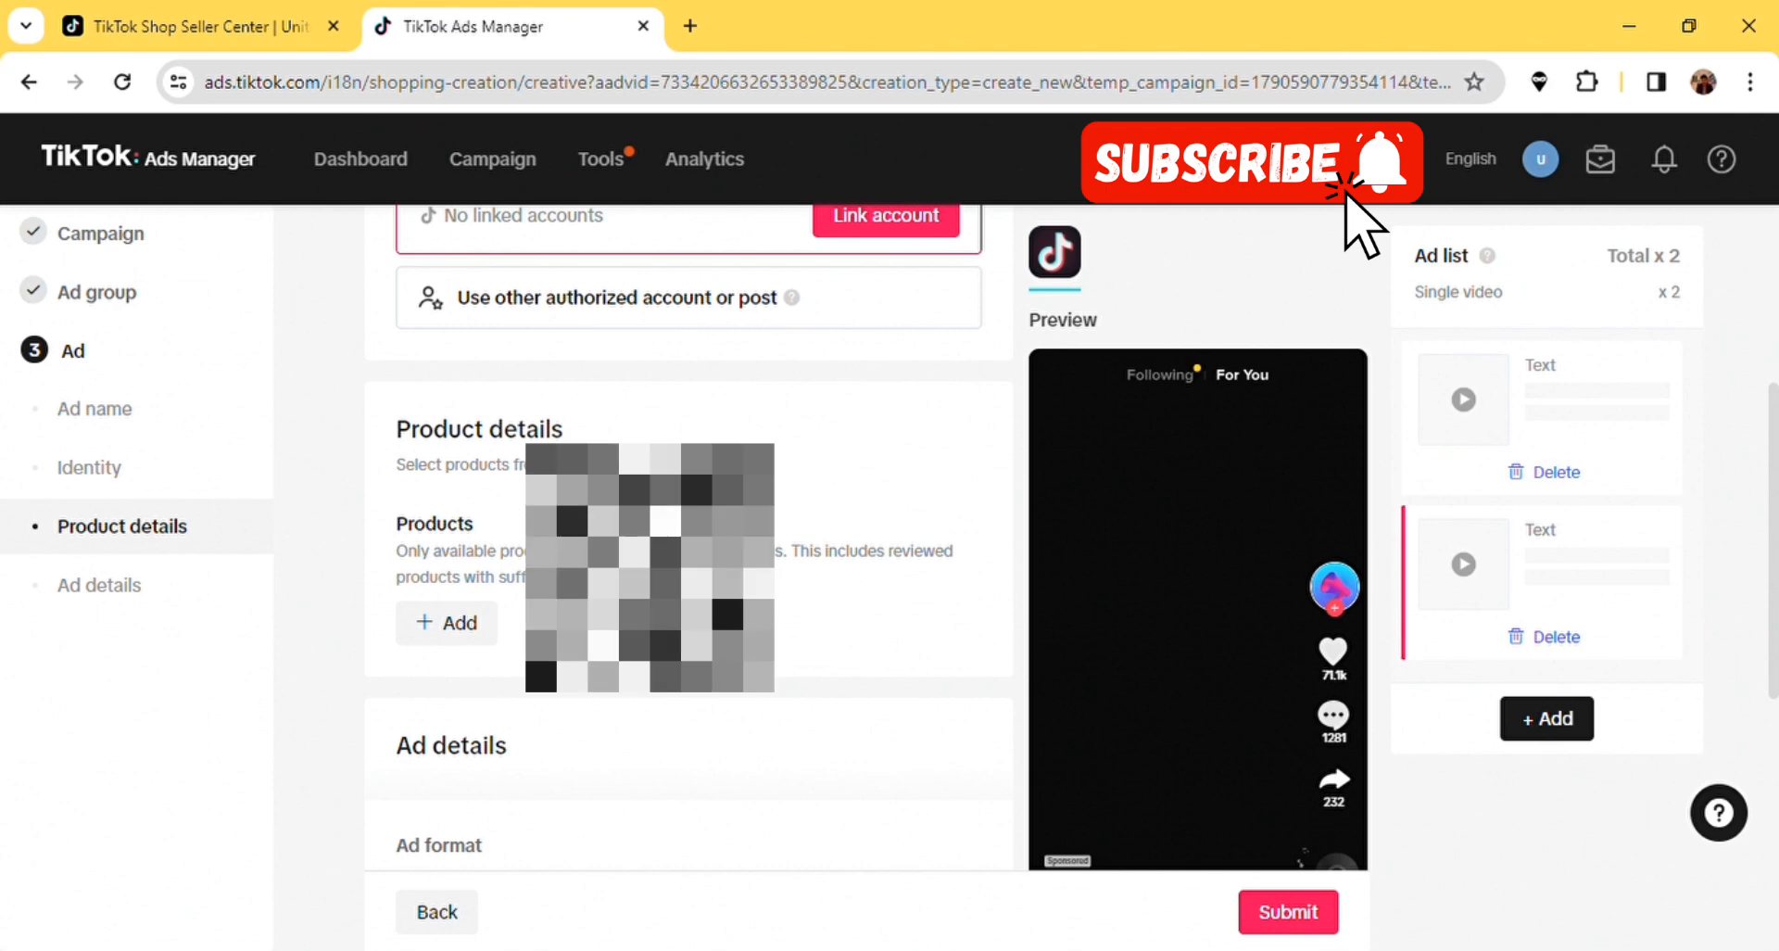
pyautogui.click(449, 630)
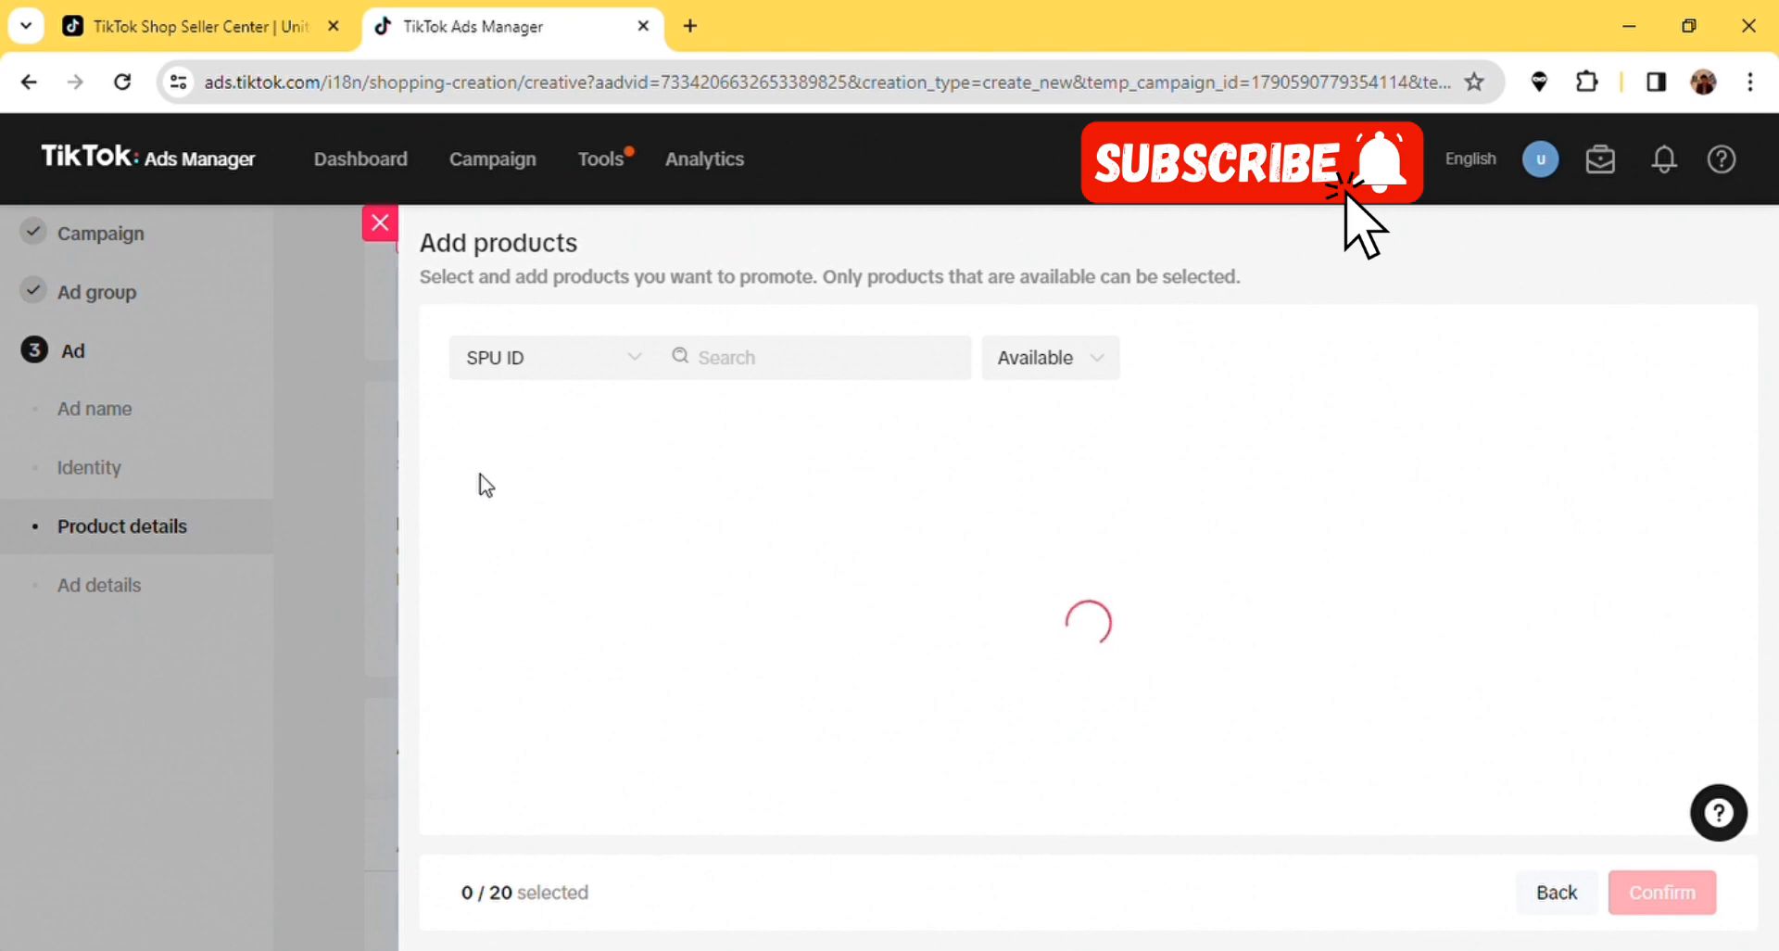
pyautogui.click(471, 536)
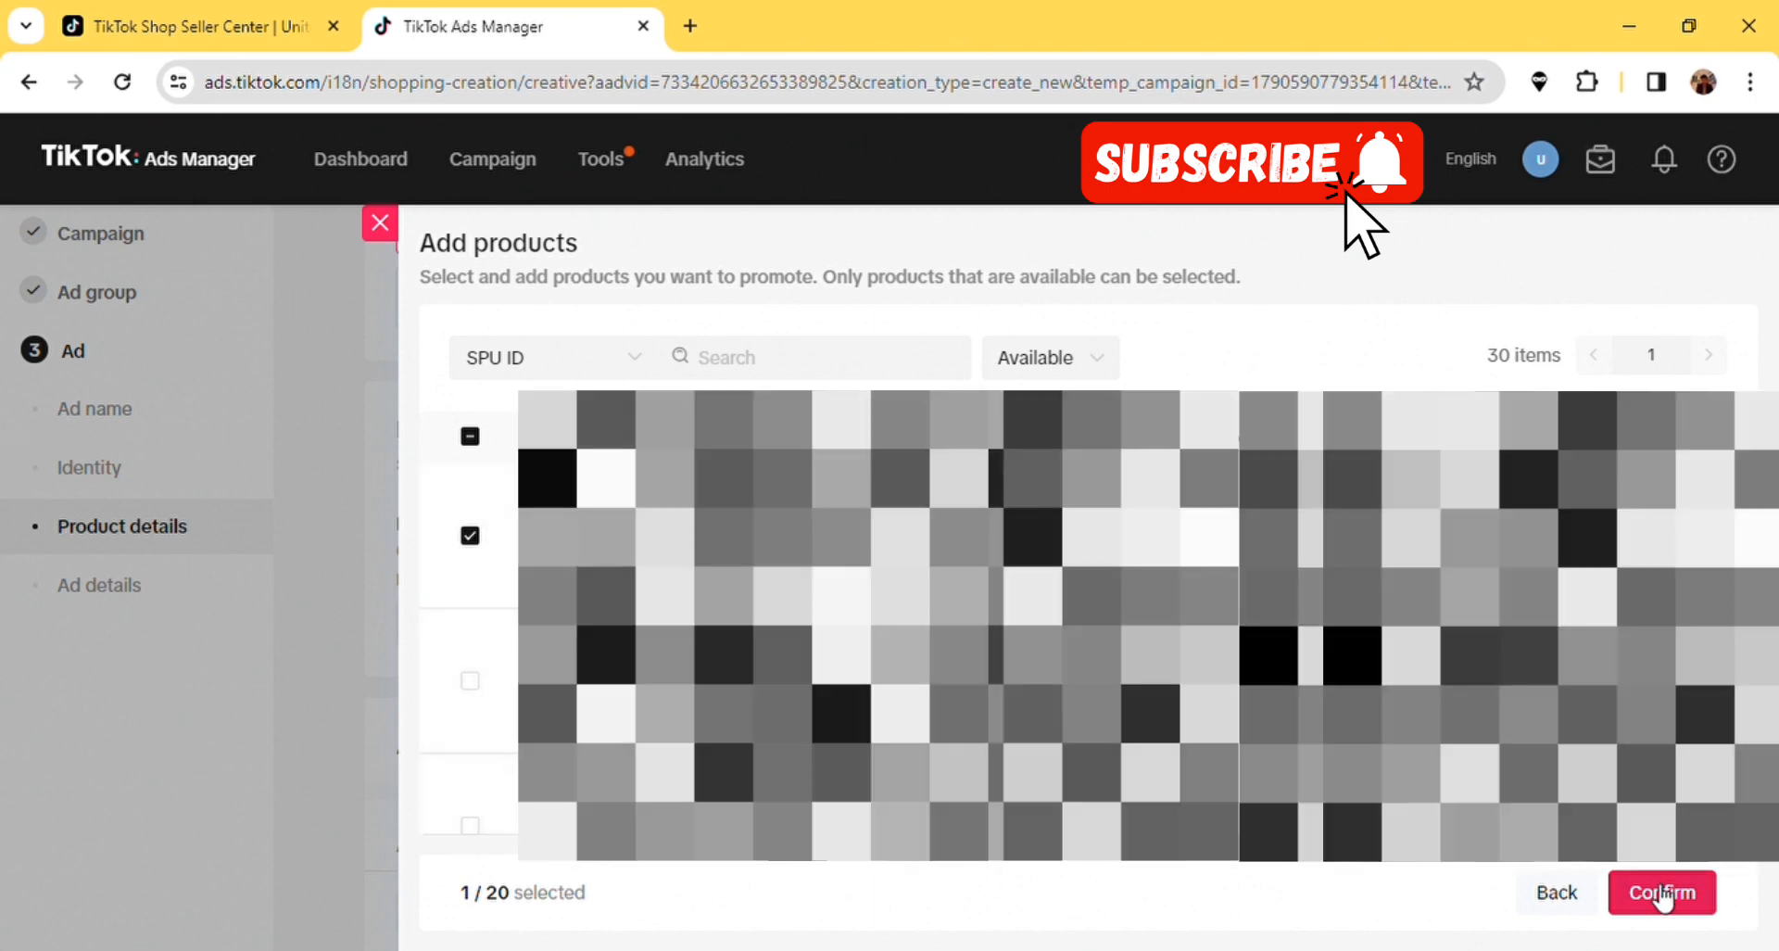
pyautogui.click(1661, 893)
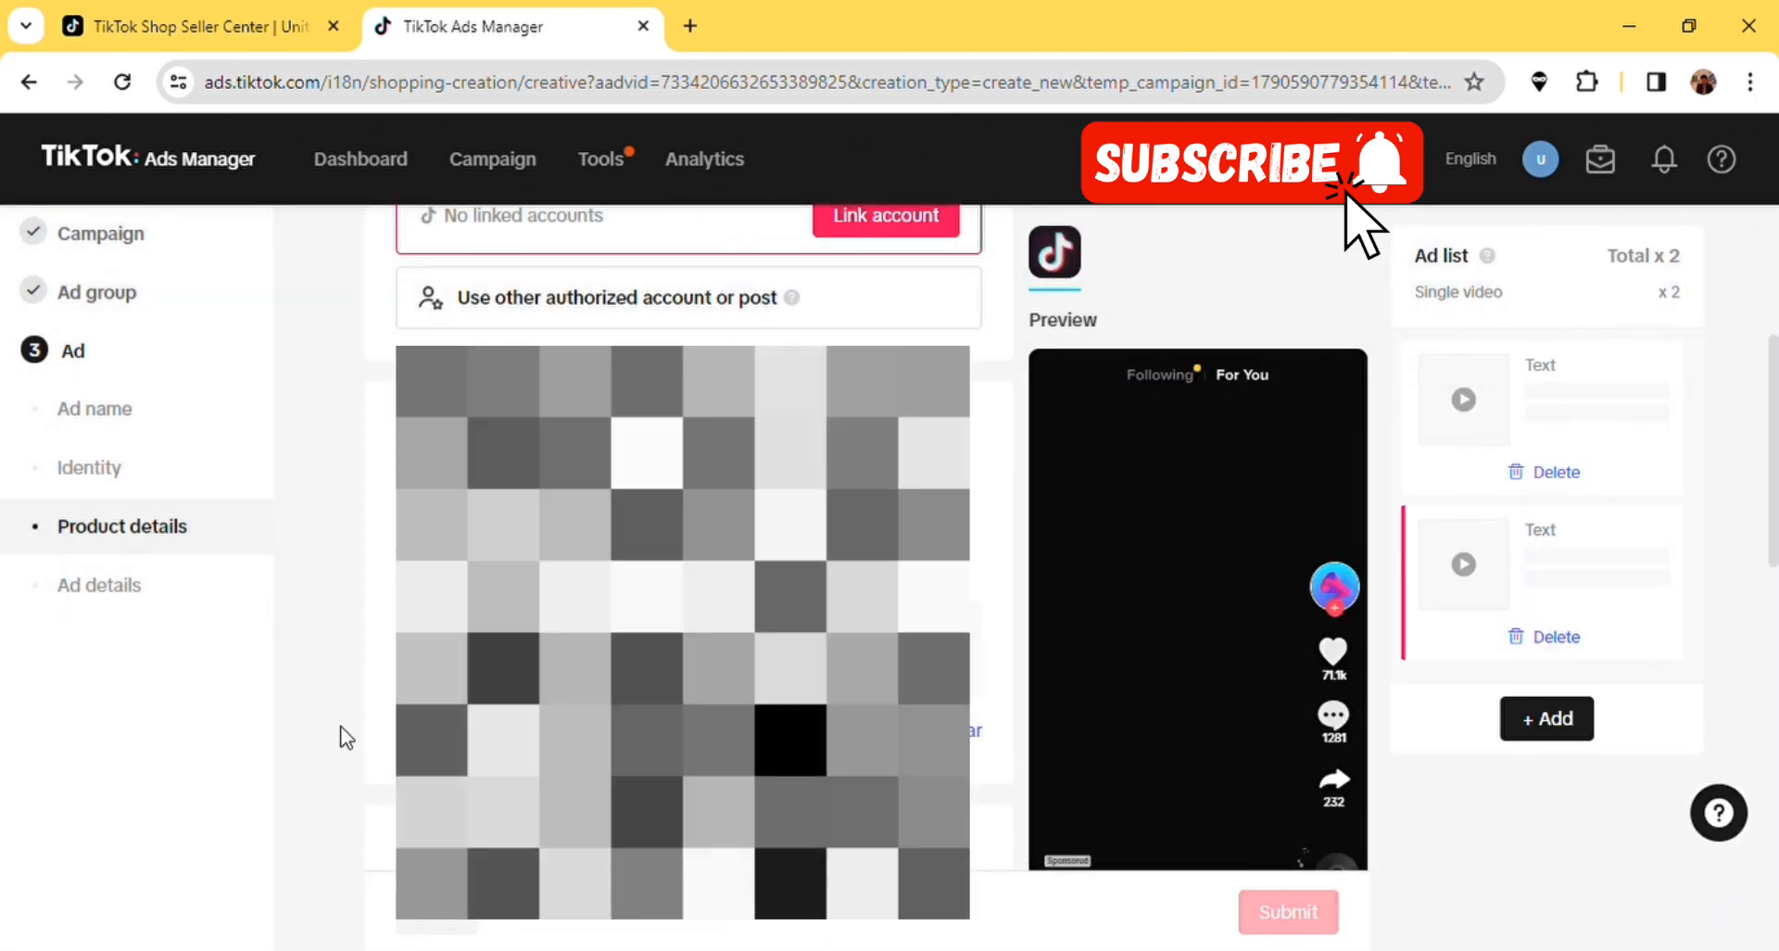
# - Examine the ad creative options for video and text and the optional interactive add-ons in the ad details
pyautogui.scroll(-2, 345, 737)
pyautogui.scroll(-5, 345, 736)
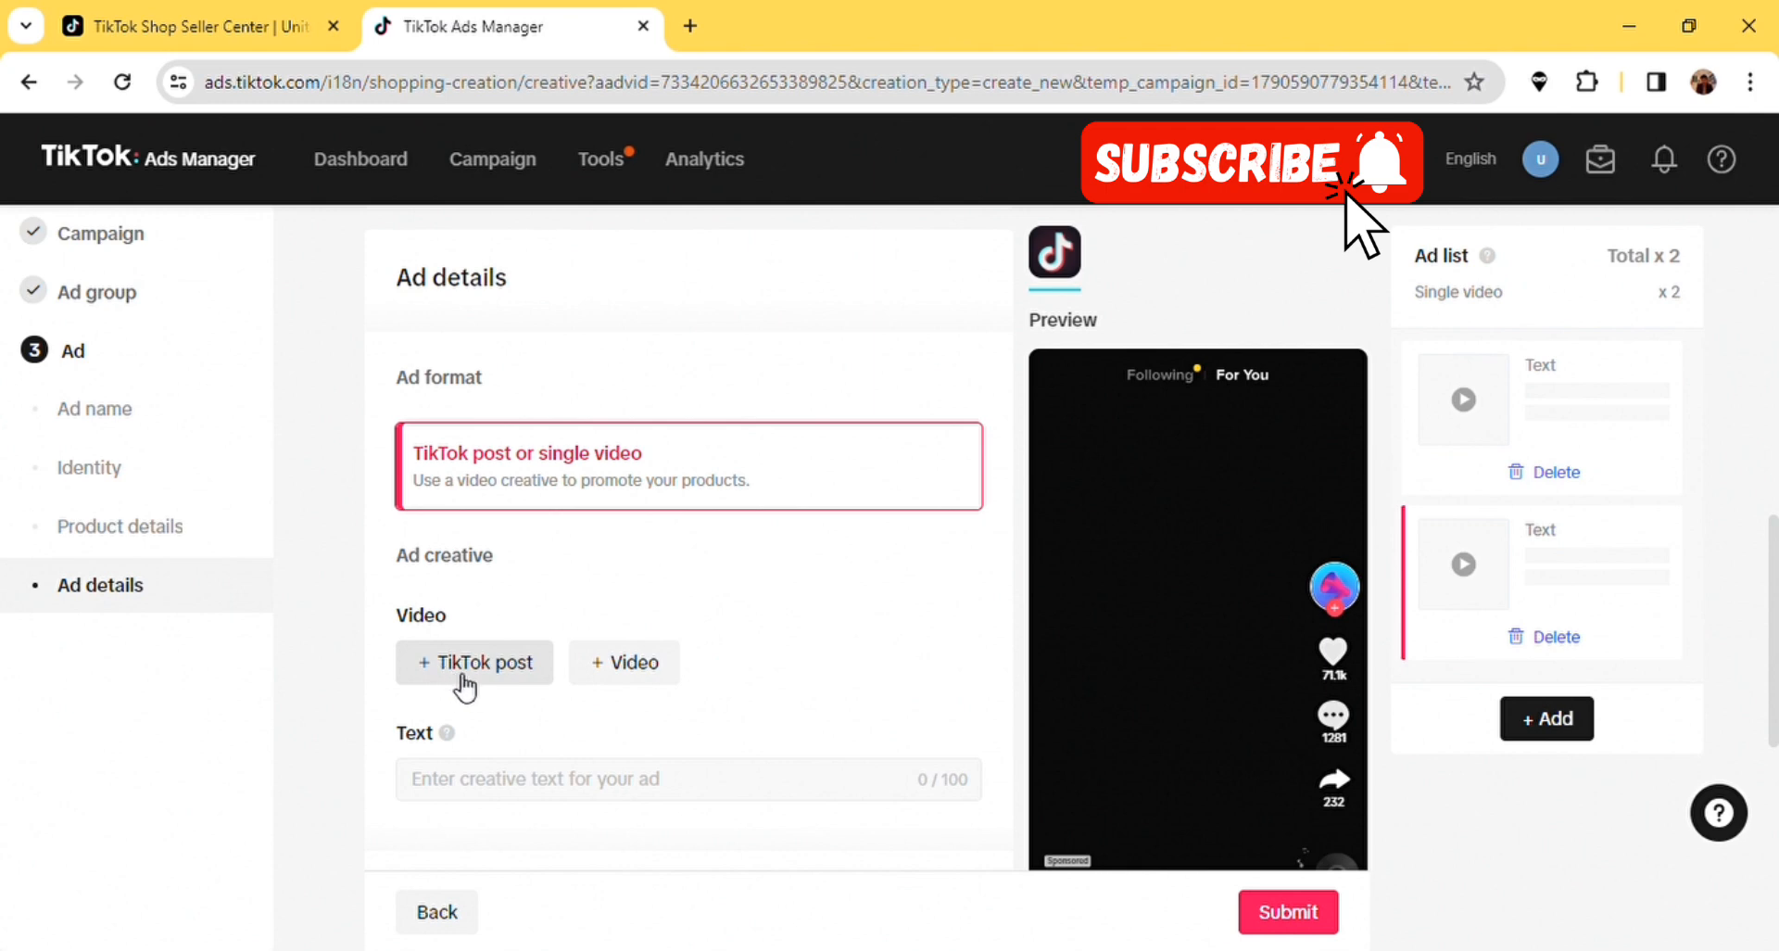
pyautogui.click(634, 675)
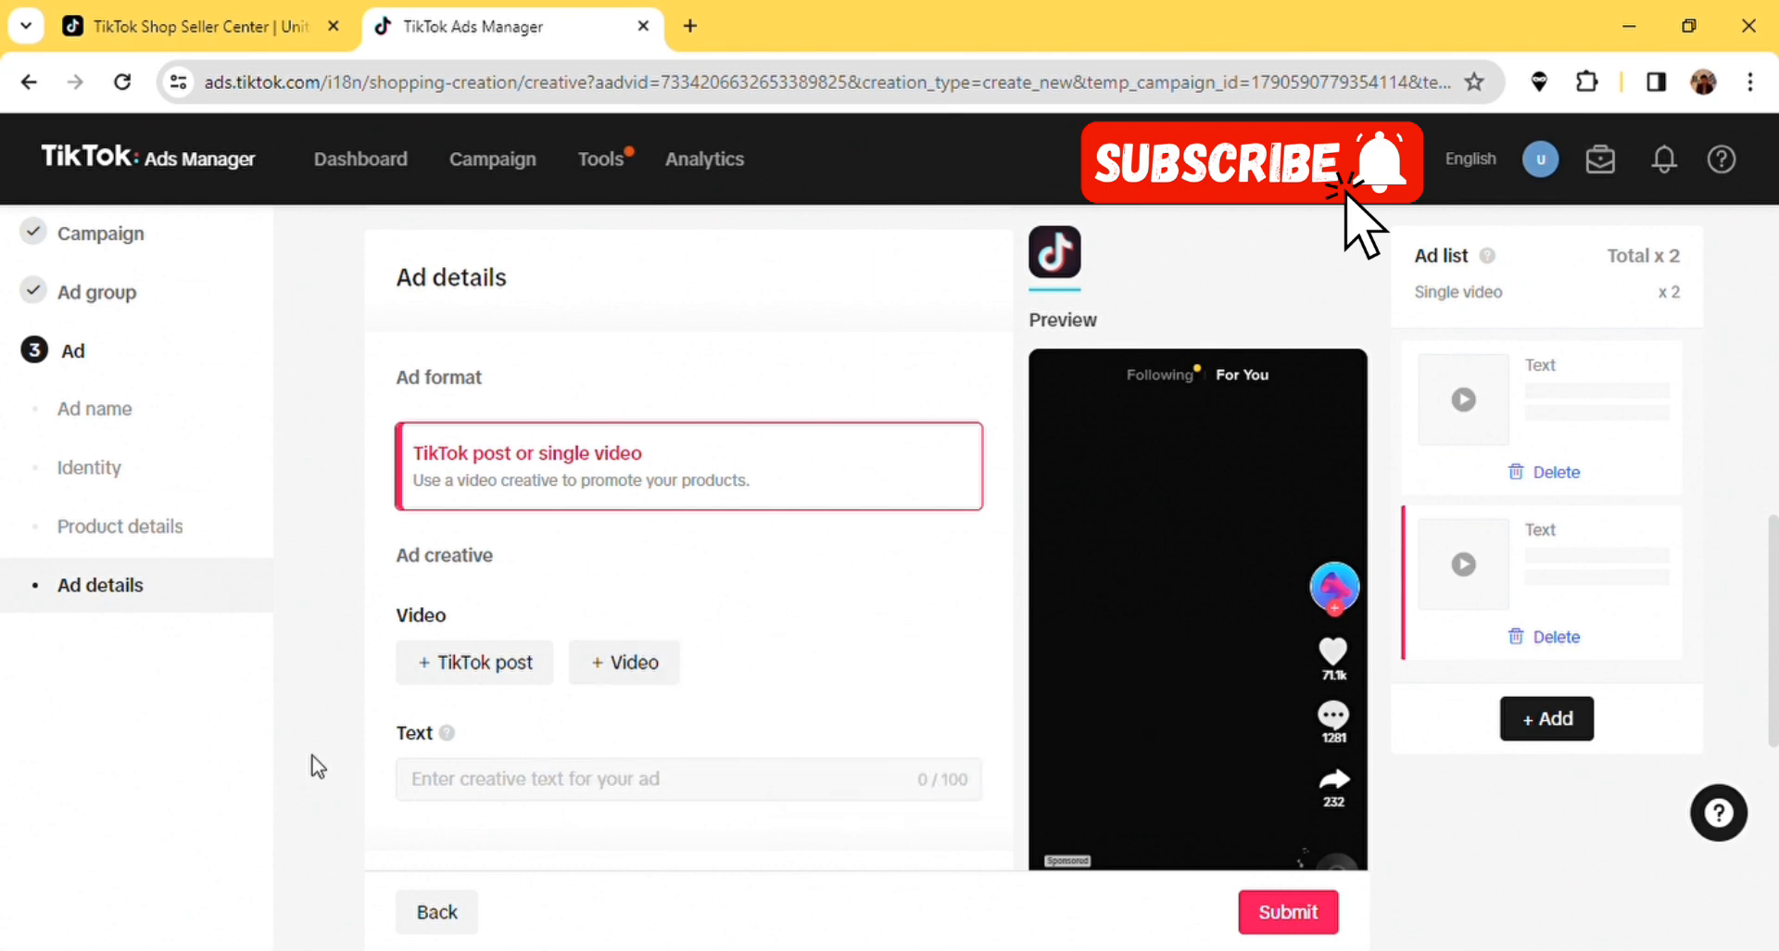
pyautogui.scroll(-3, 315, 765)
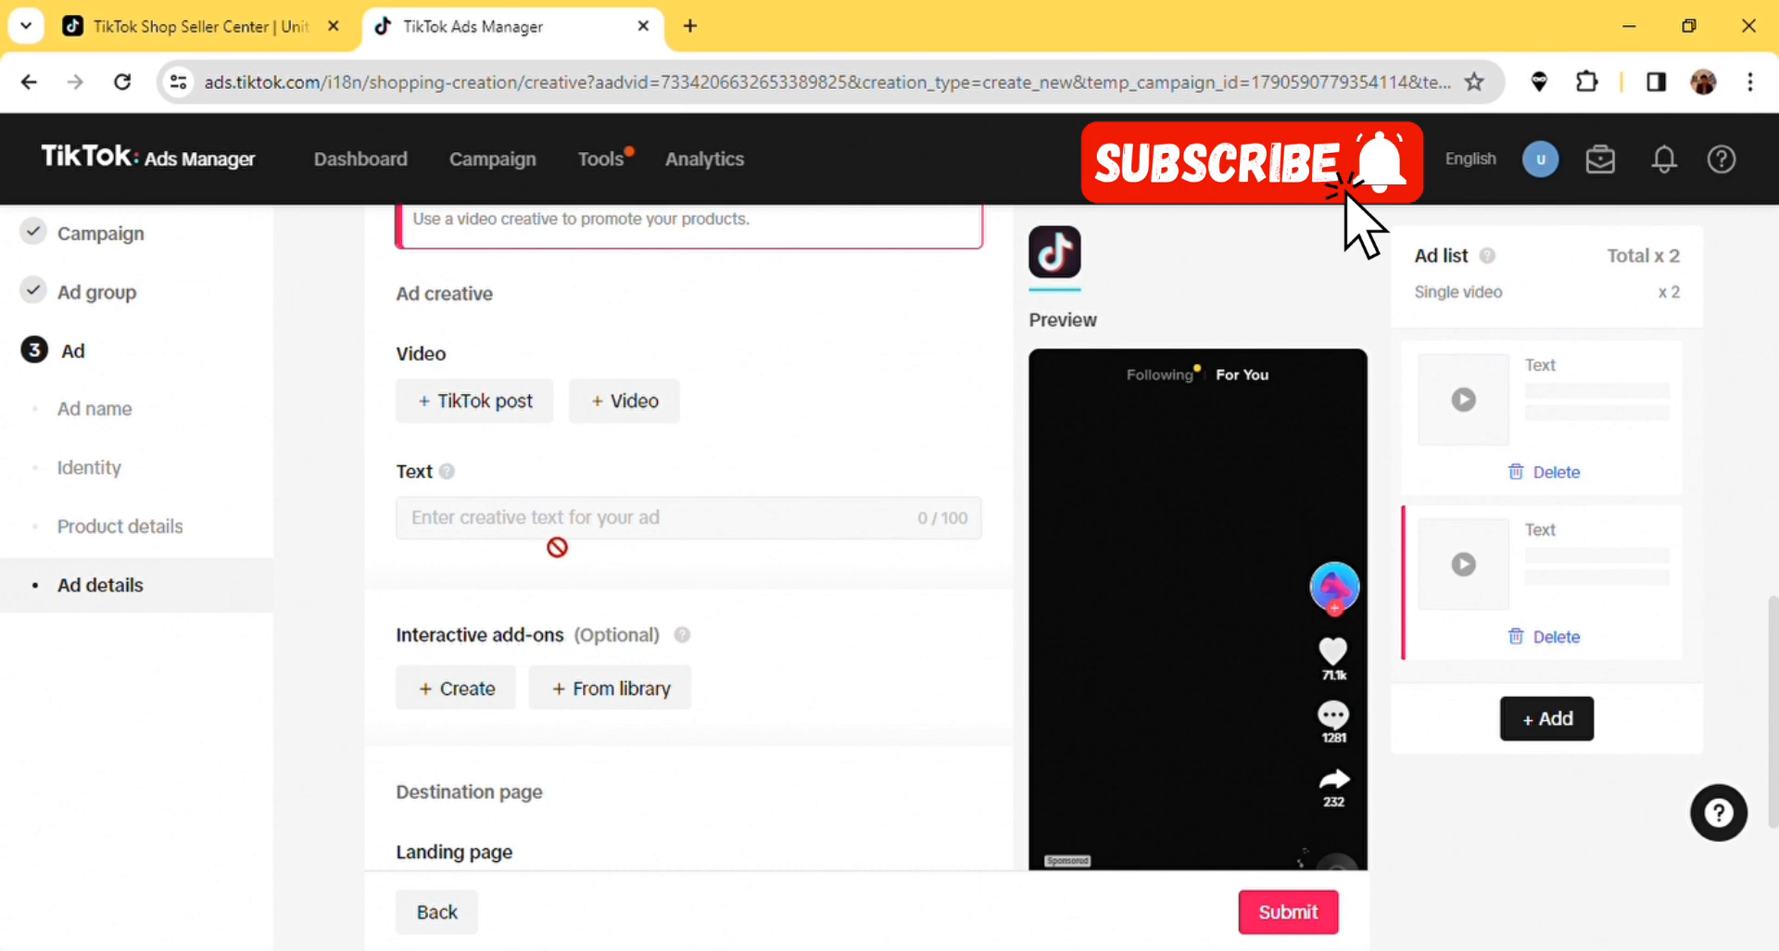
pyautogui.moveTo(630, 408)
pyautogui.scroll(-2, 336, 550)
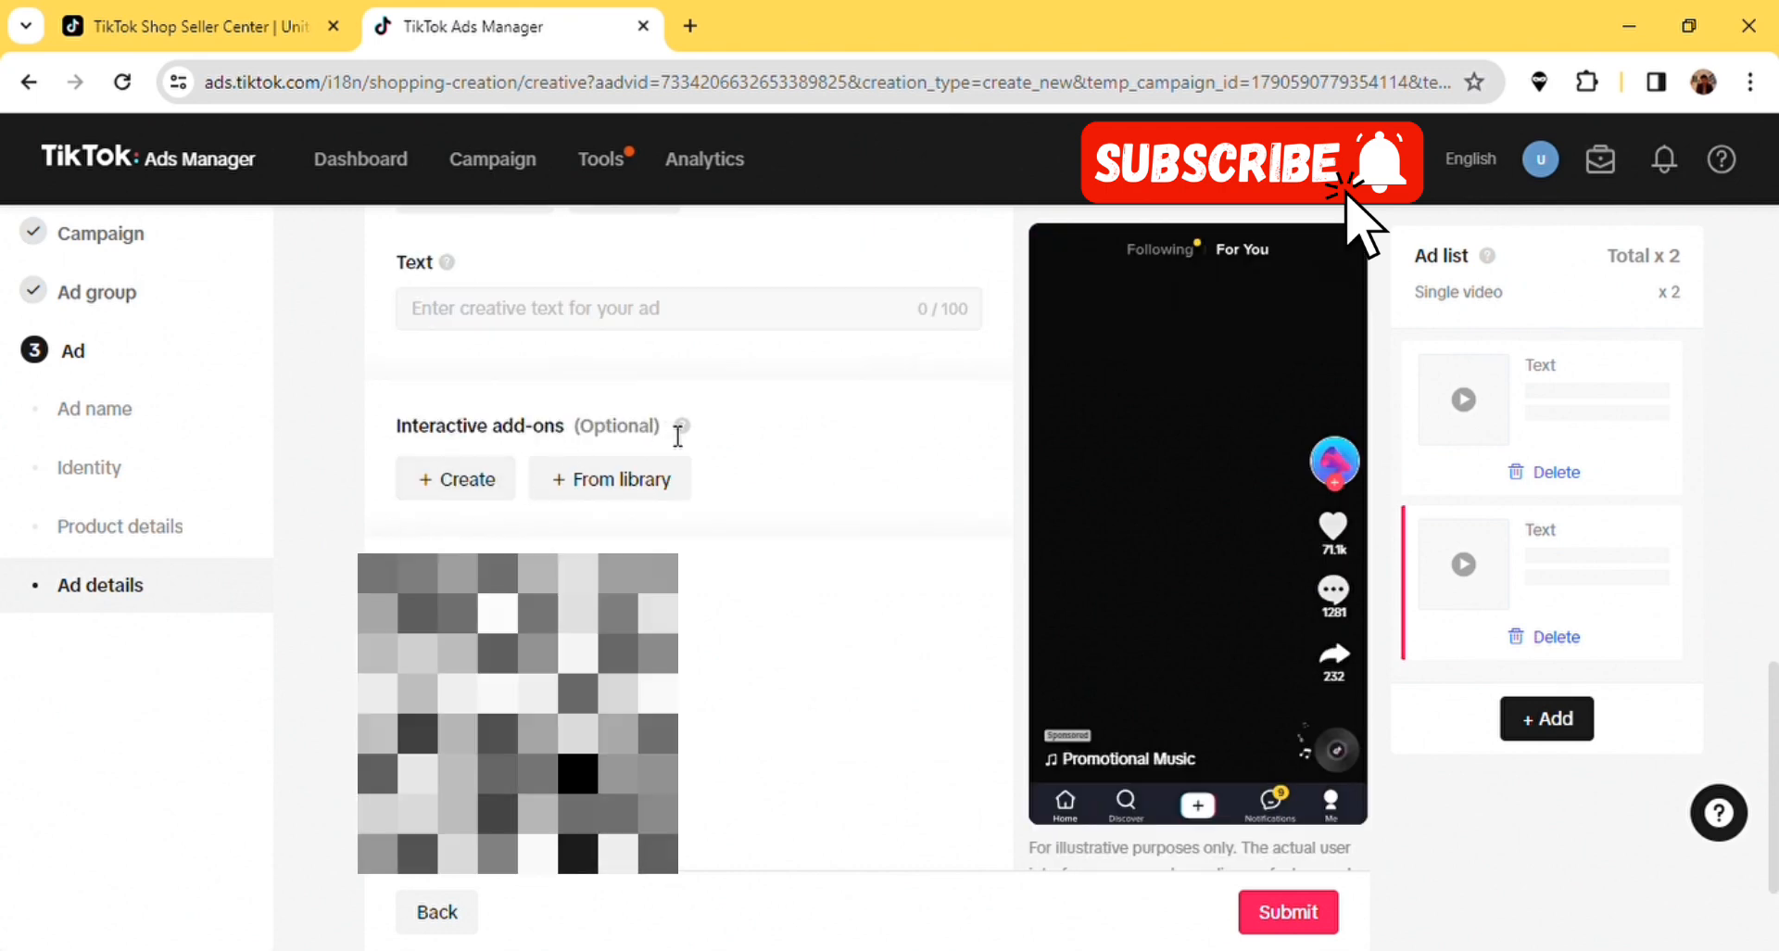
pyautogui.moveTo(663, 434); pyautogui.dragTo(382, 447)
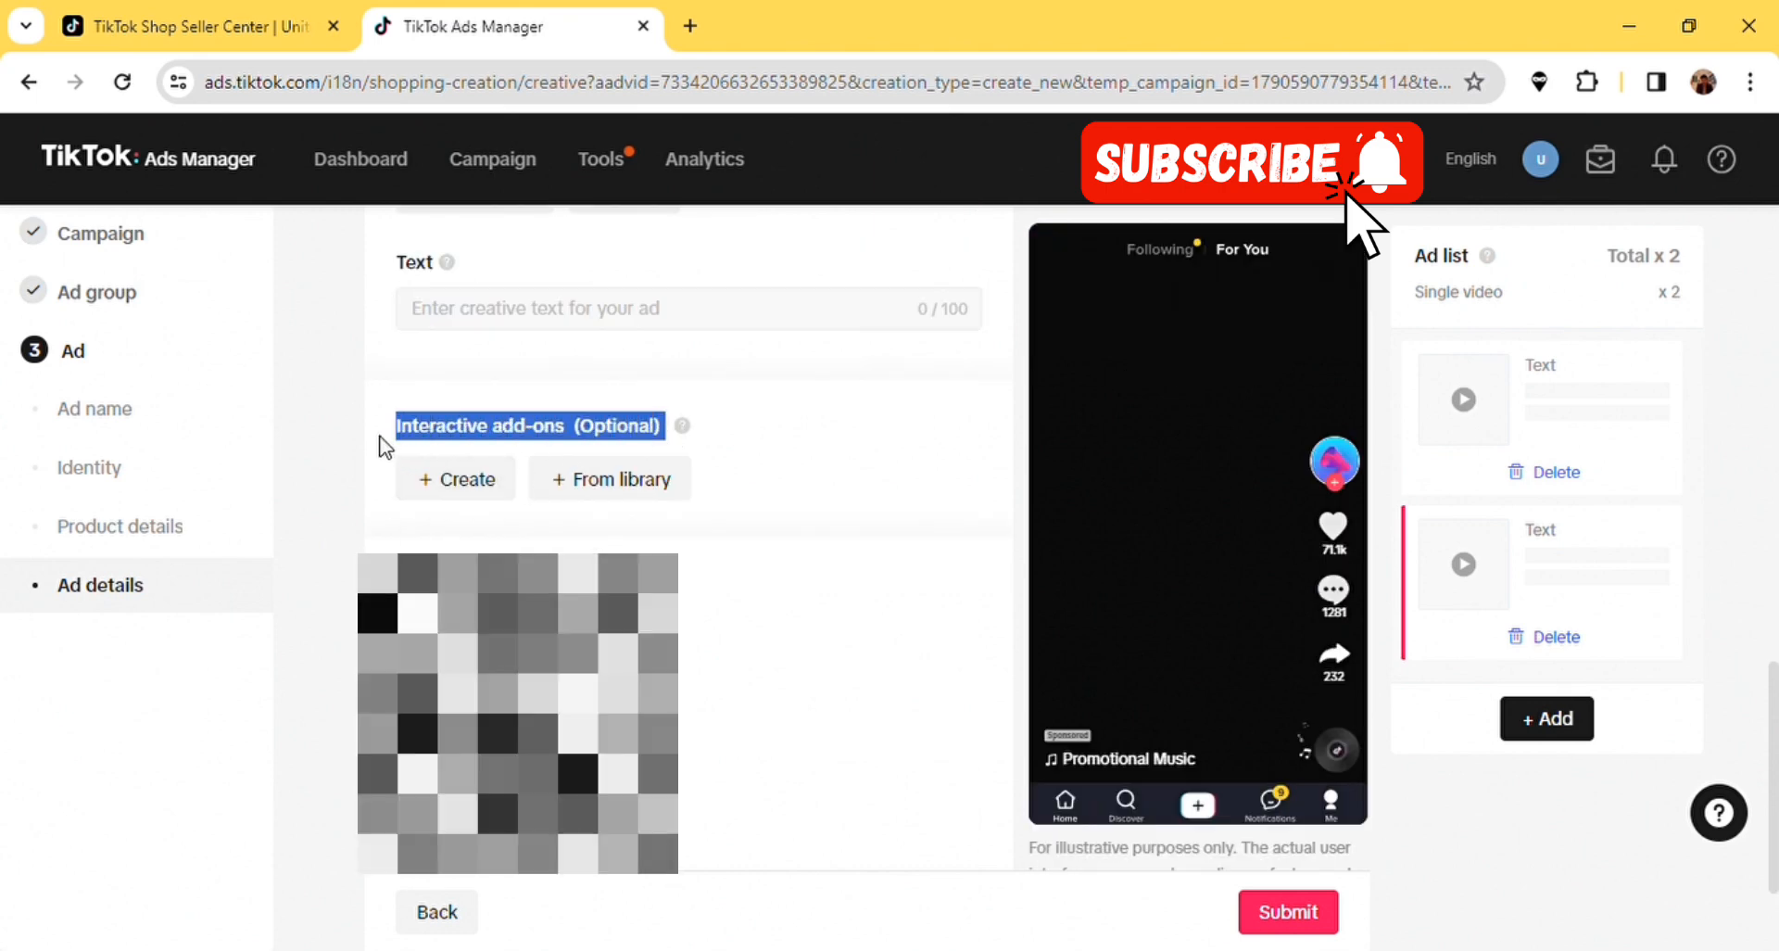
pyautogui.click(289, 461)
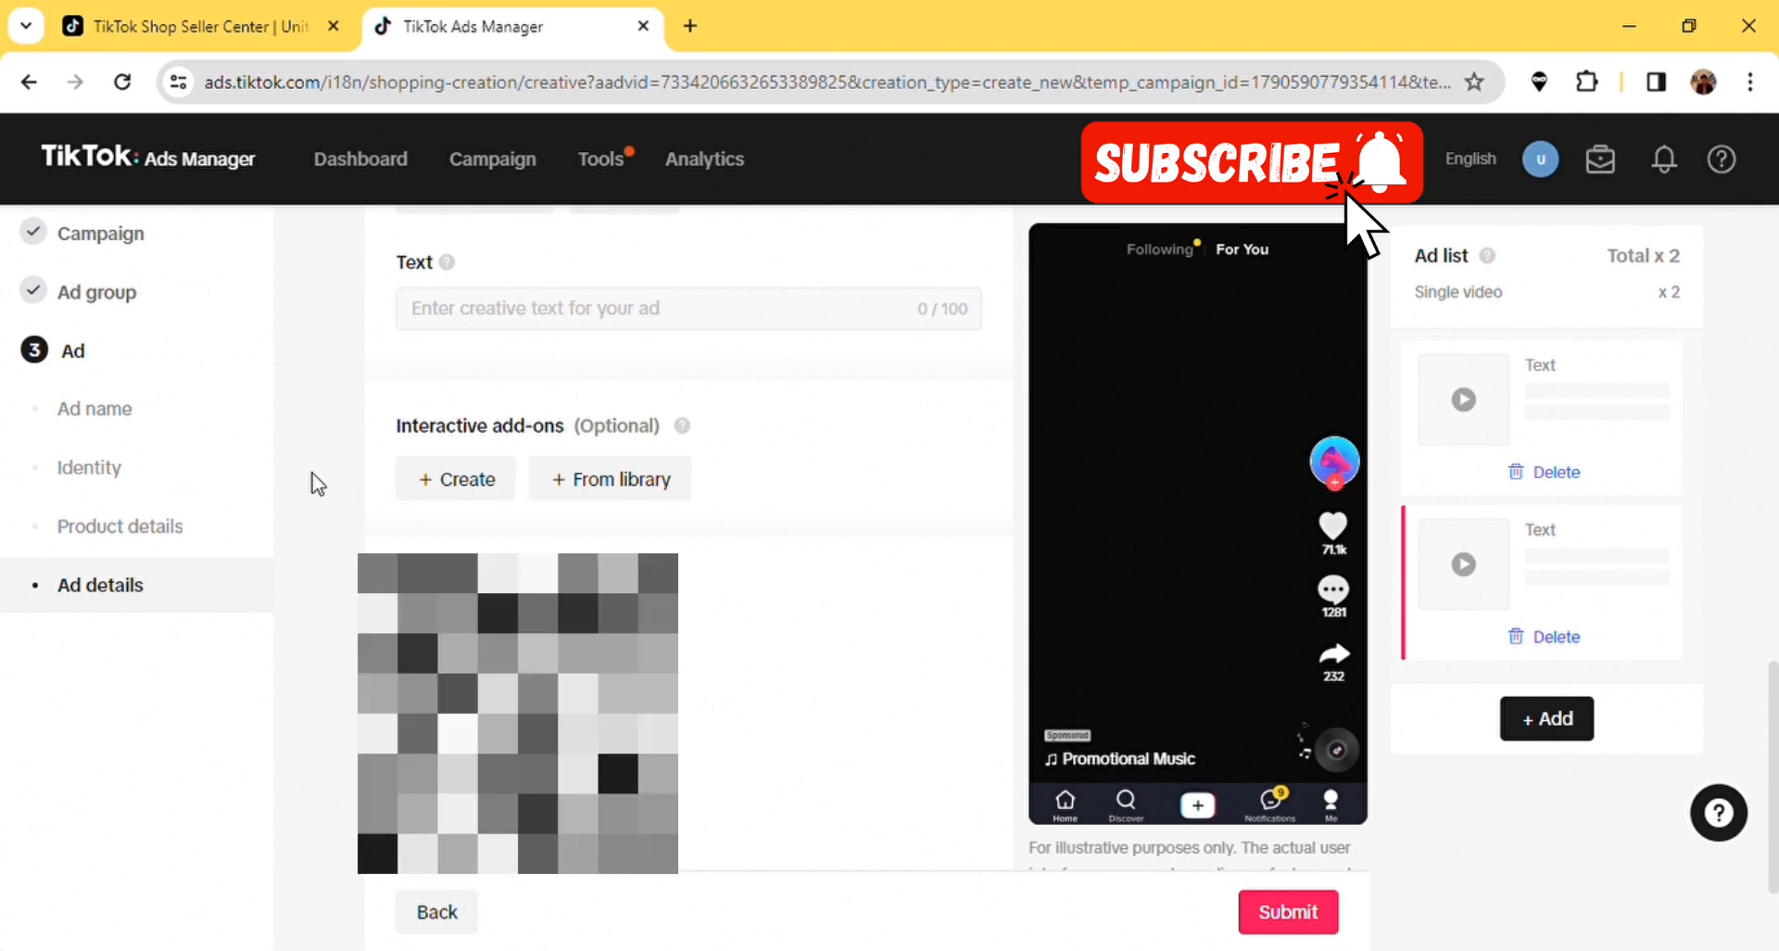
# - Open the mobile preview of the ad's destination page
pyautogui.scroll(-1, 337, 512)
pyautogui.scroll(-1, 341, 516)
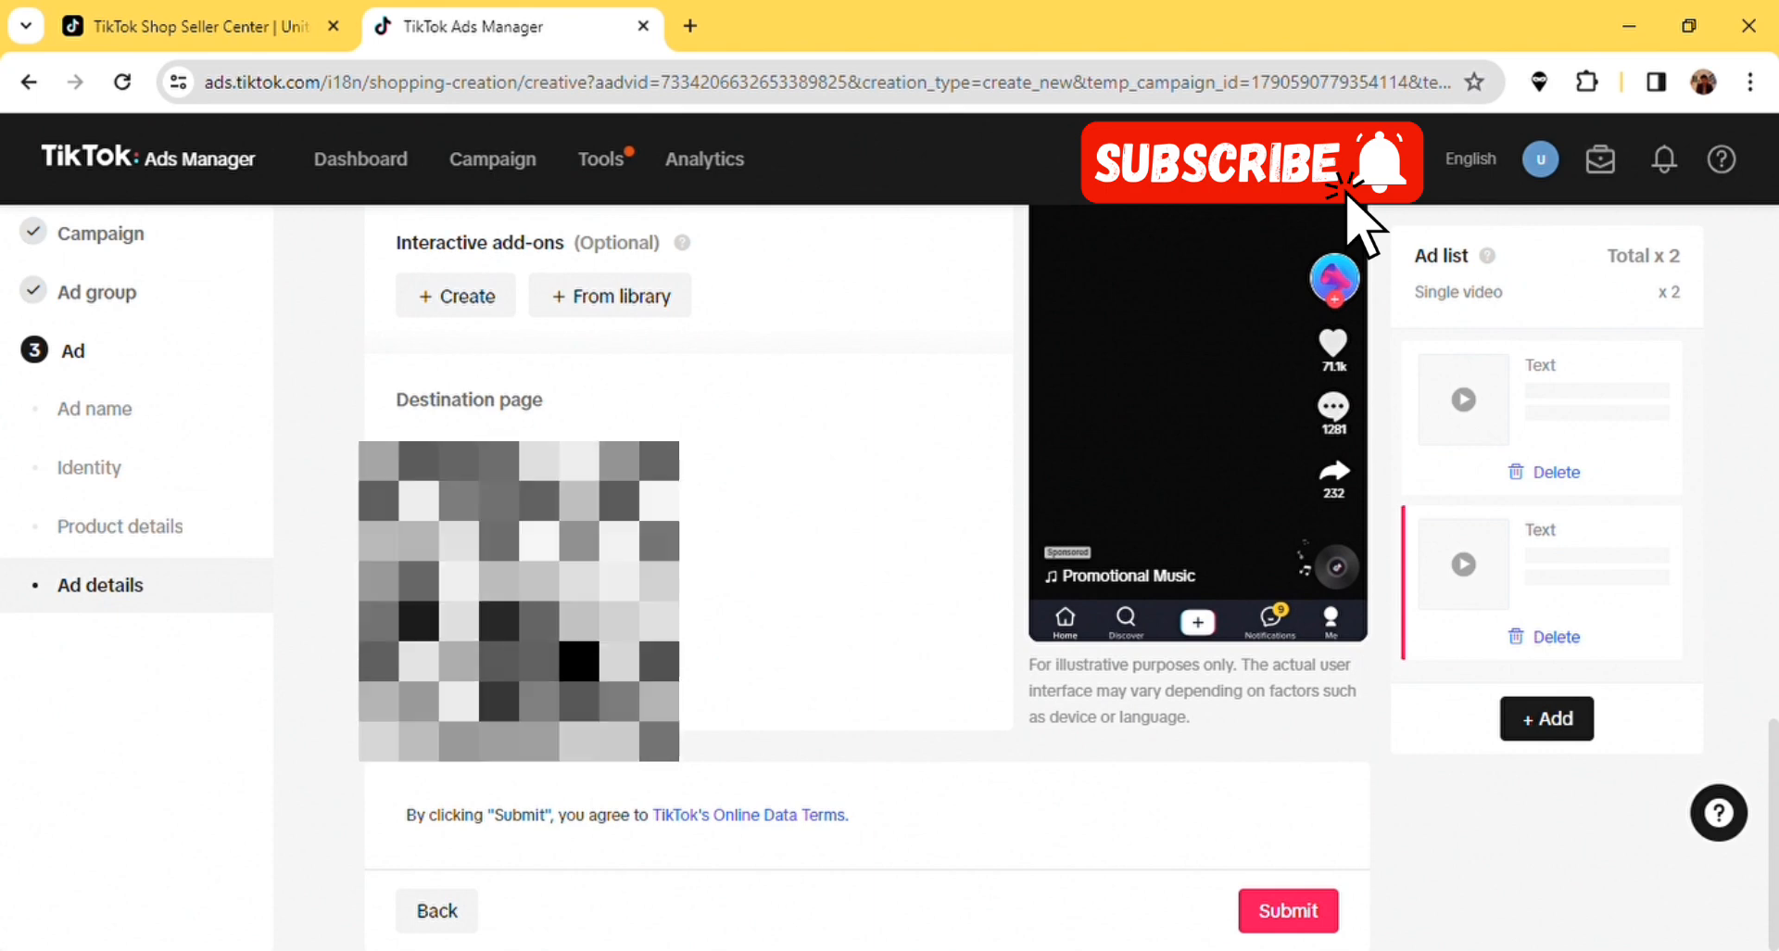
pyautogui.click(518, 601)
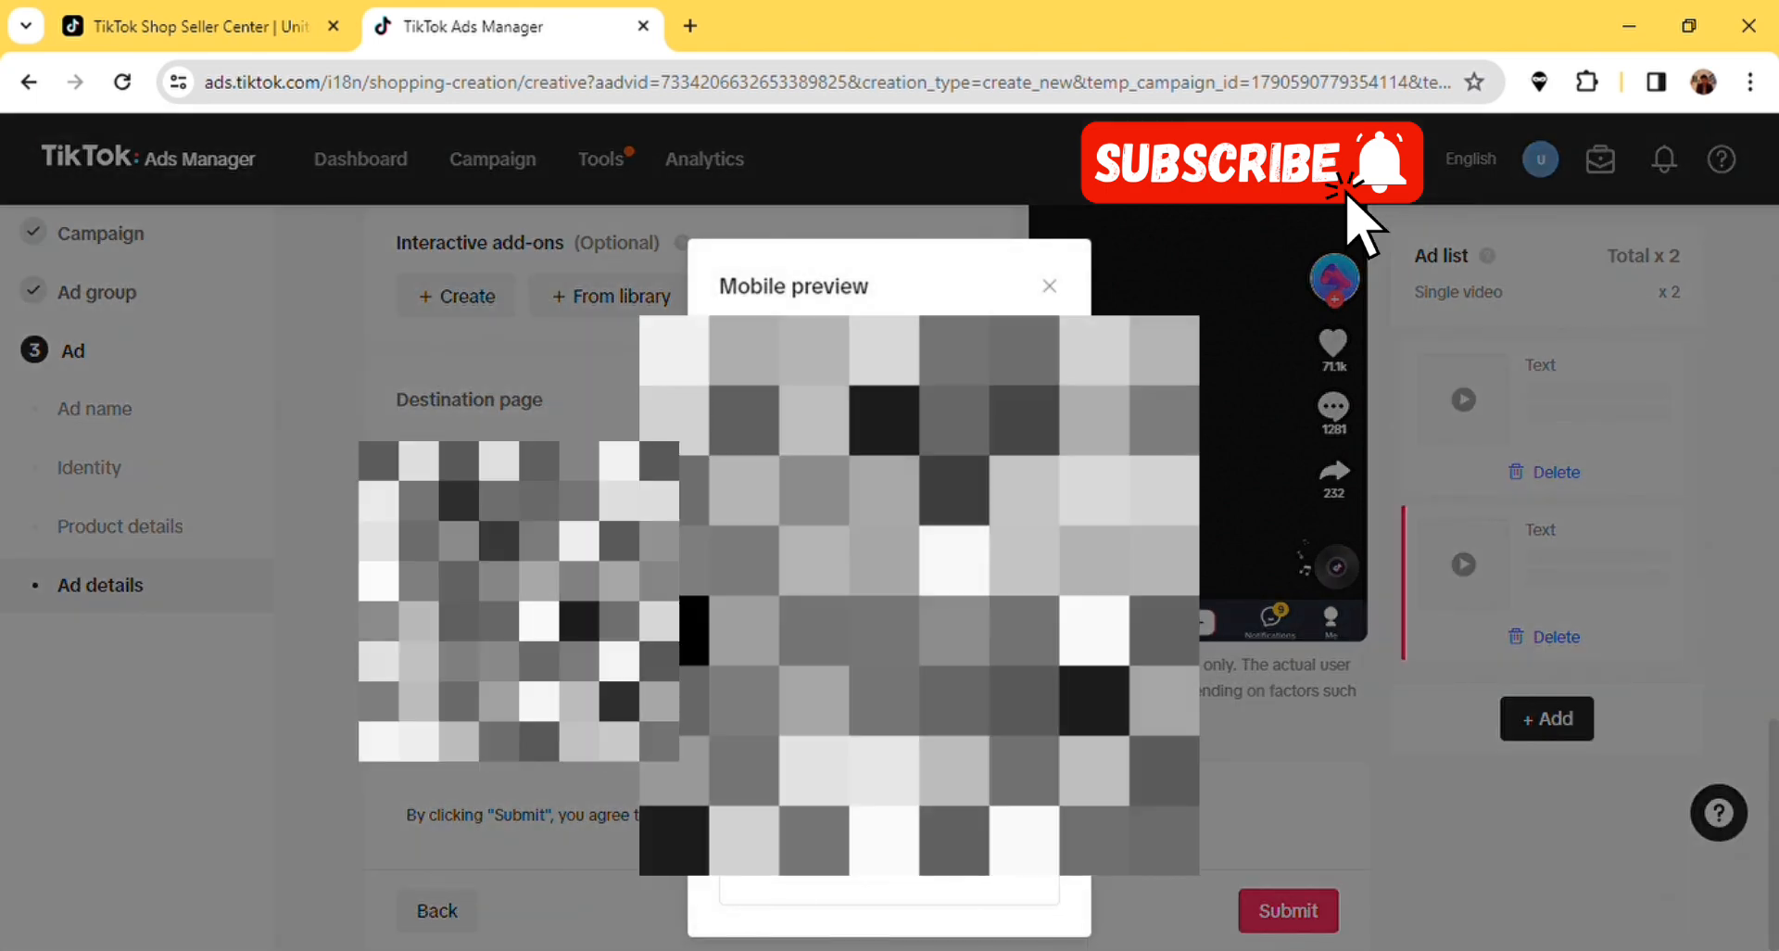